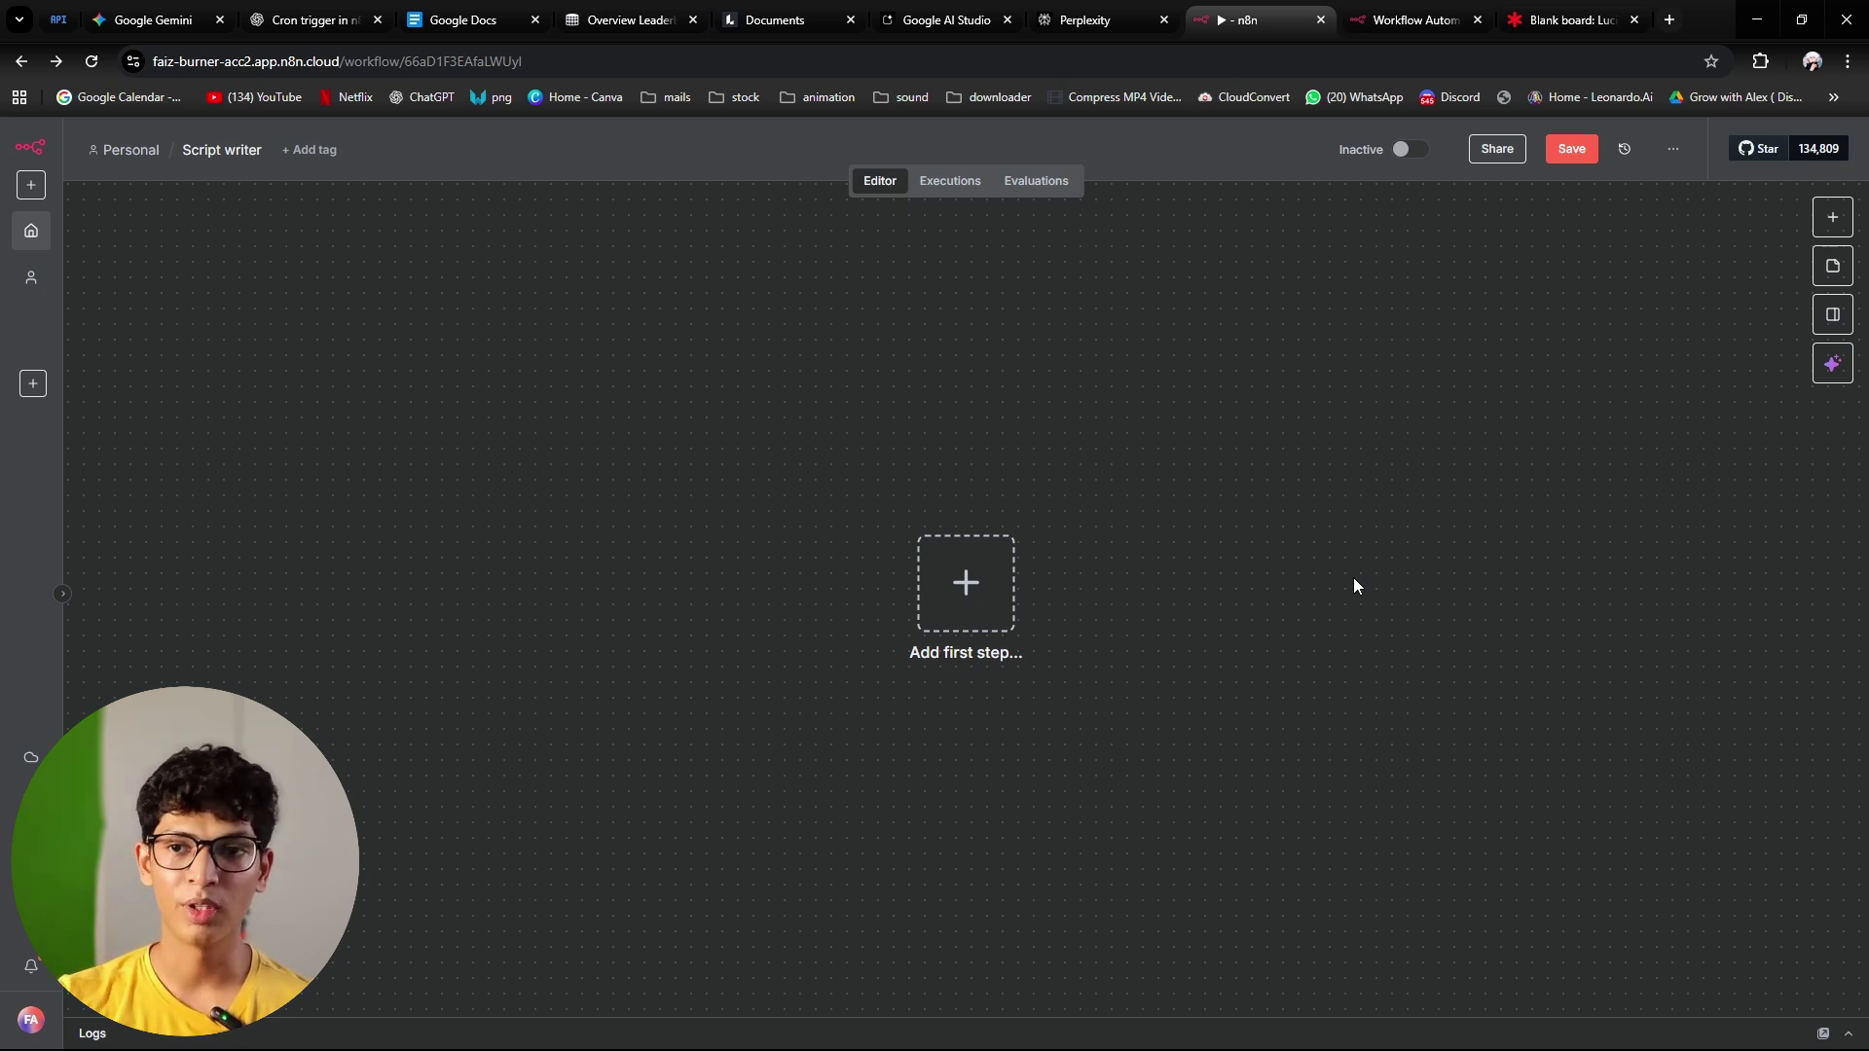
Step: Switch to the Lucid Tech stack board and point out the n8n and OpenAI logos
click(1546, 6)
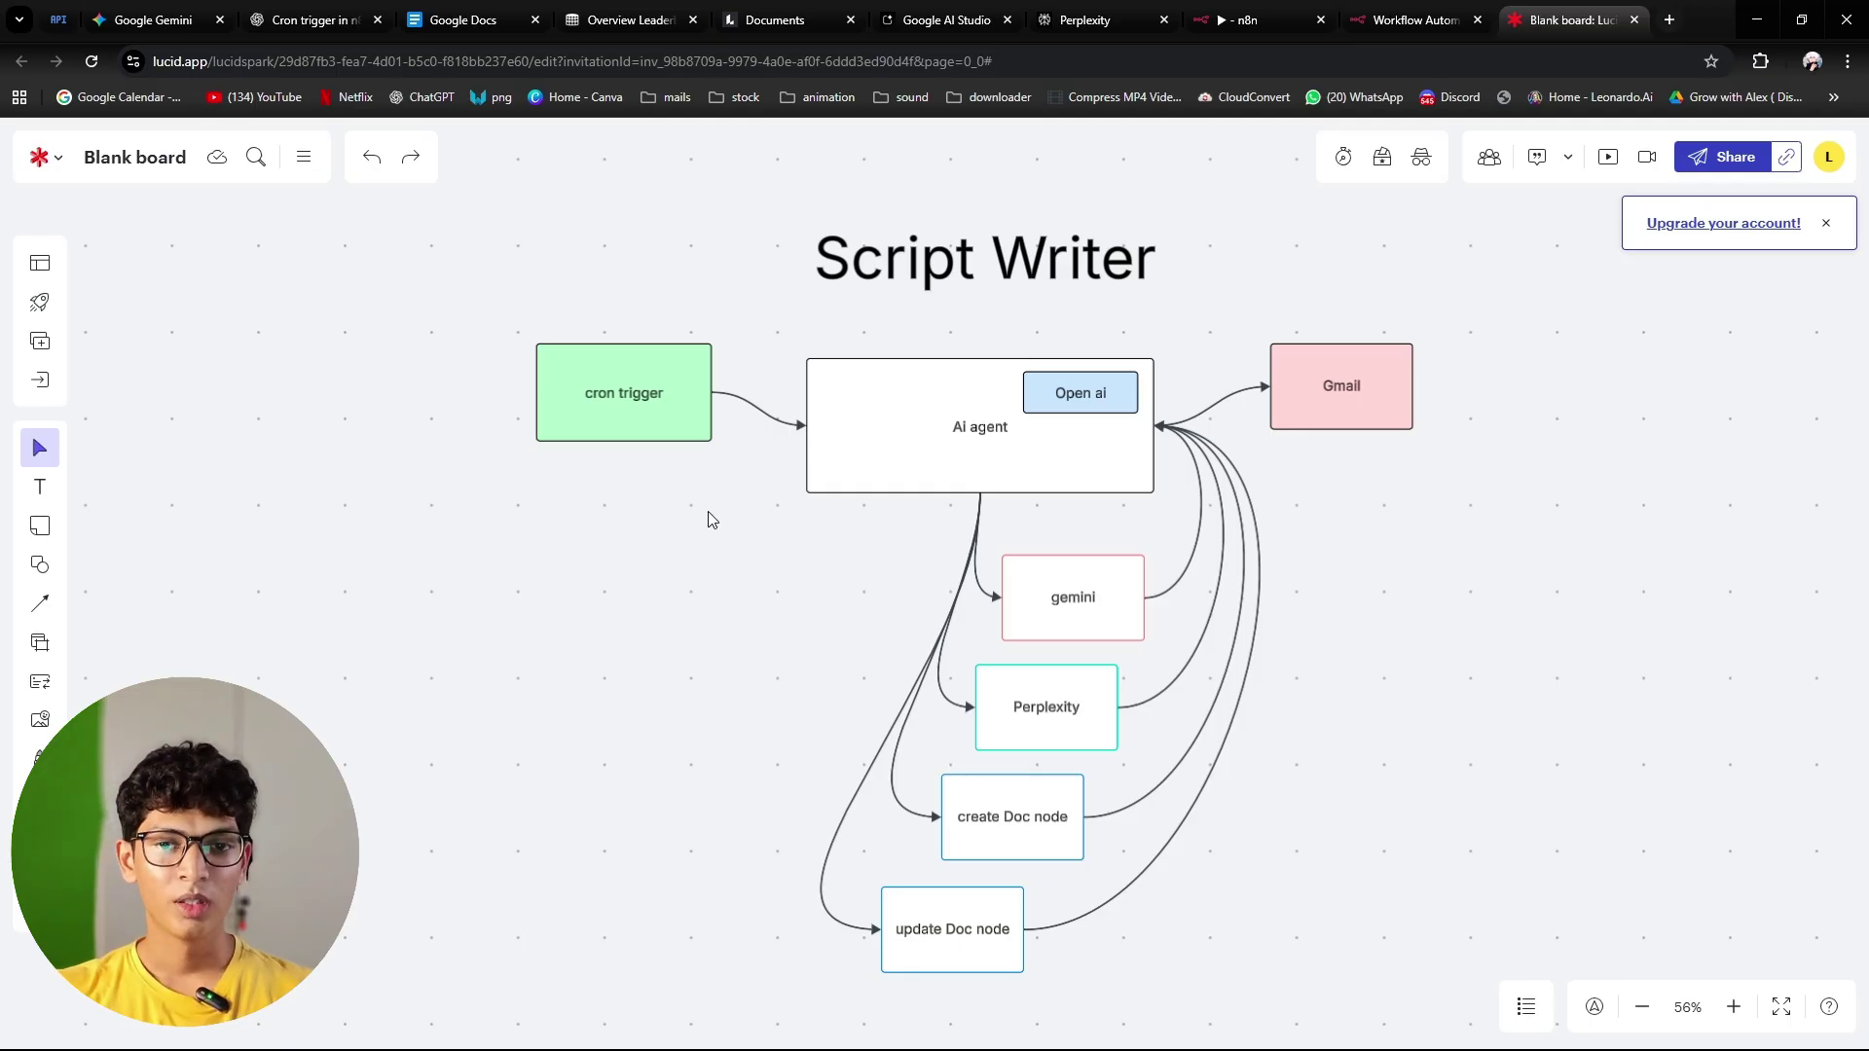
drag(769, 584, 772, 584)
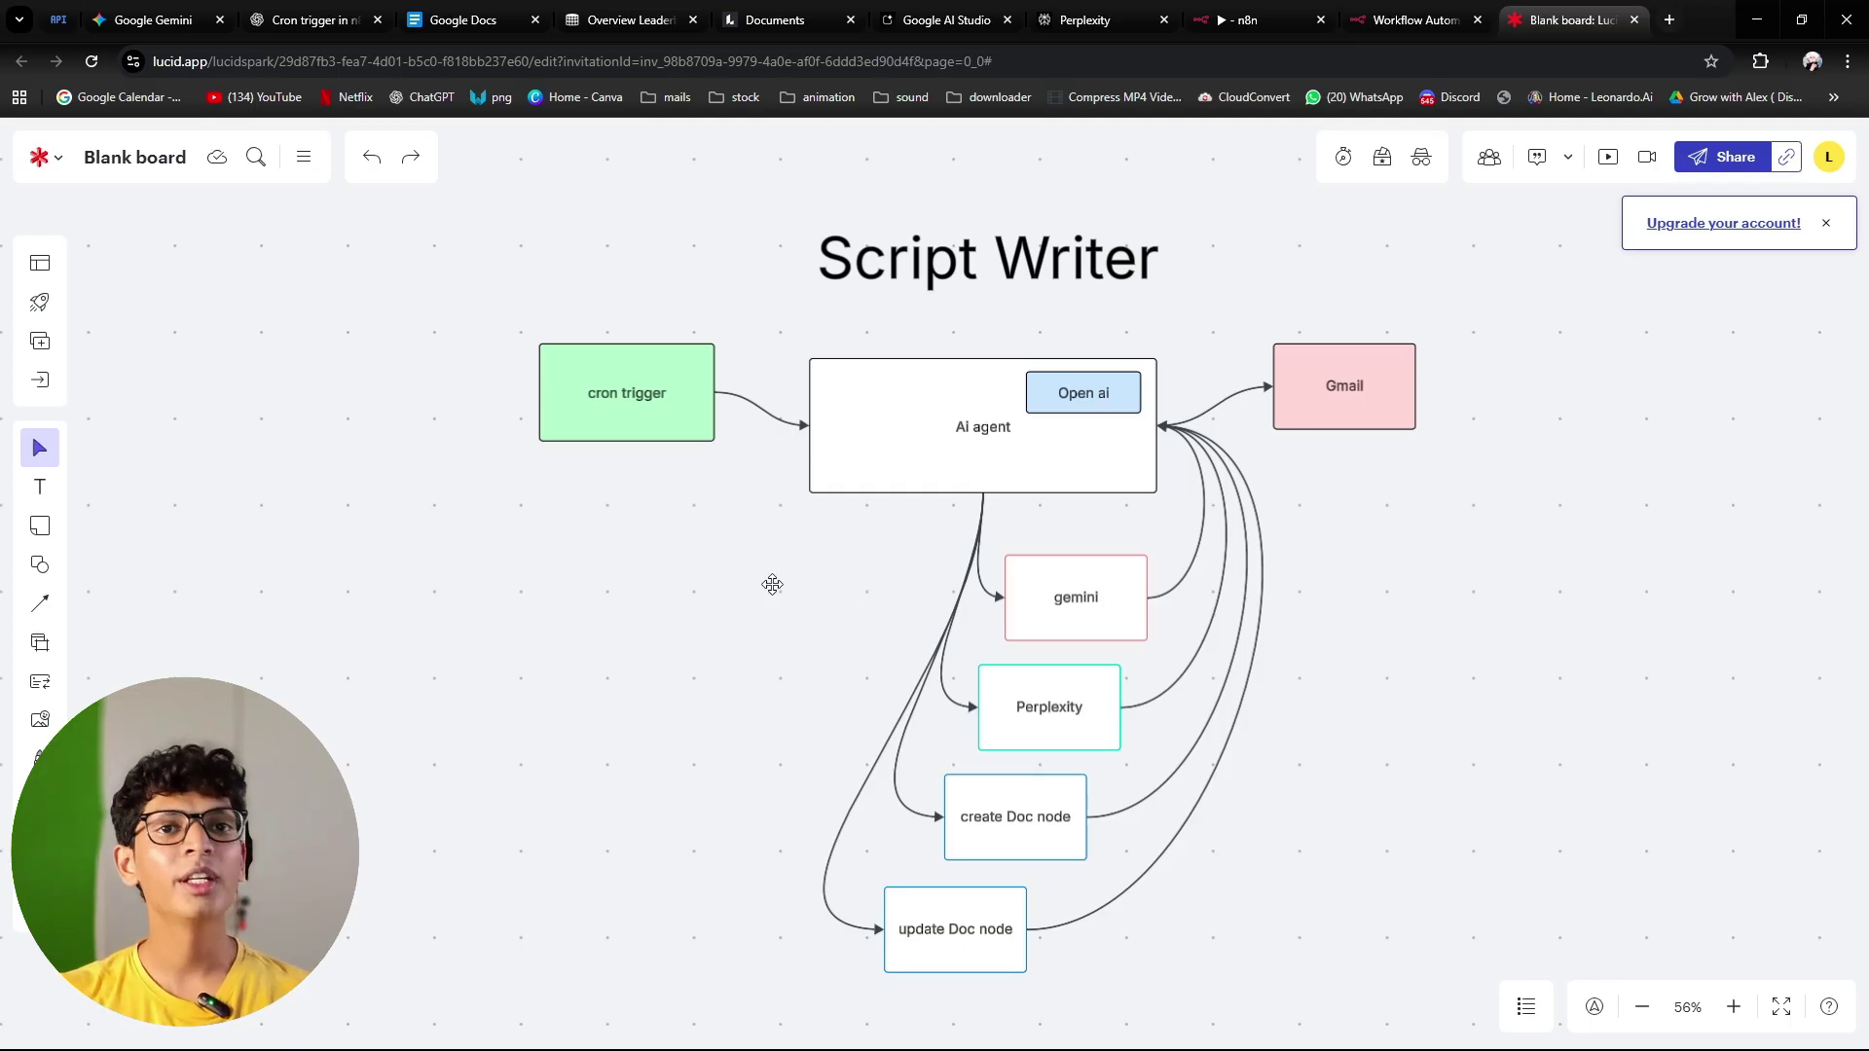
scroll(772, 584, left, 15)
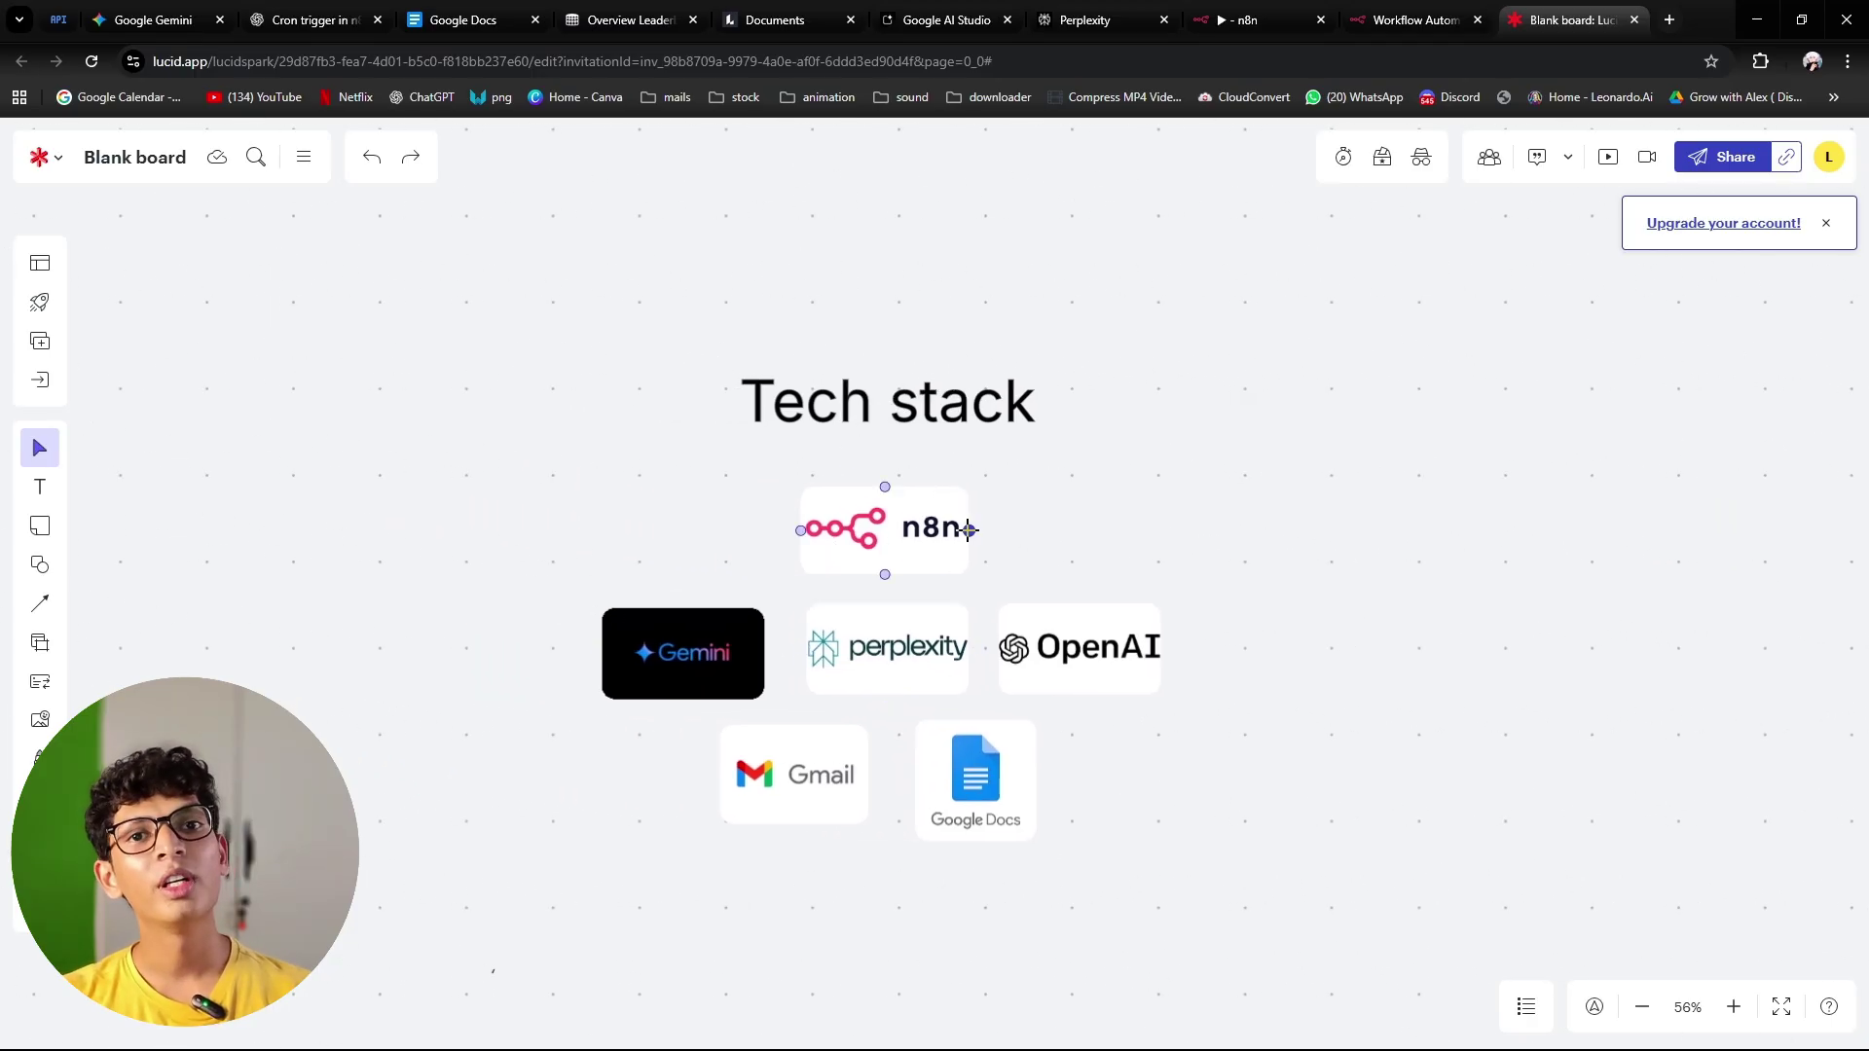
click(922, 530)
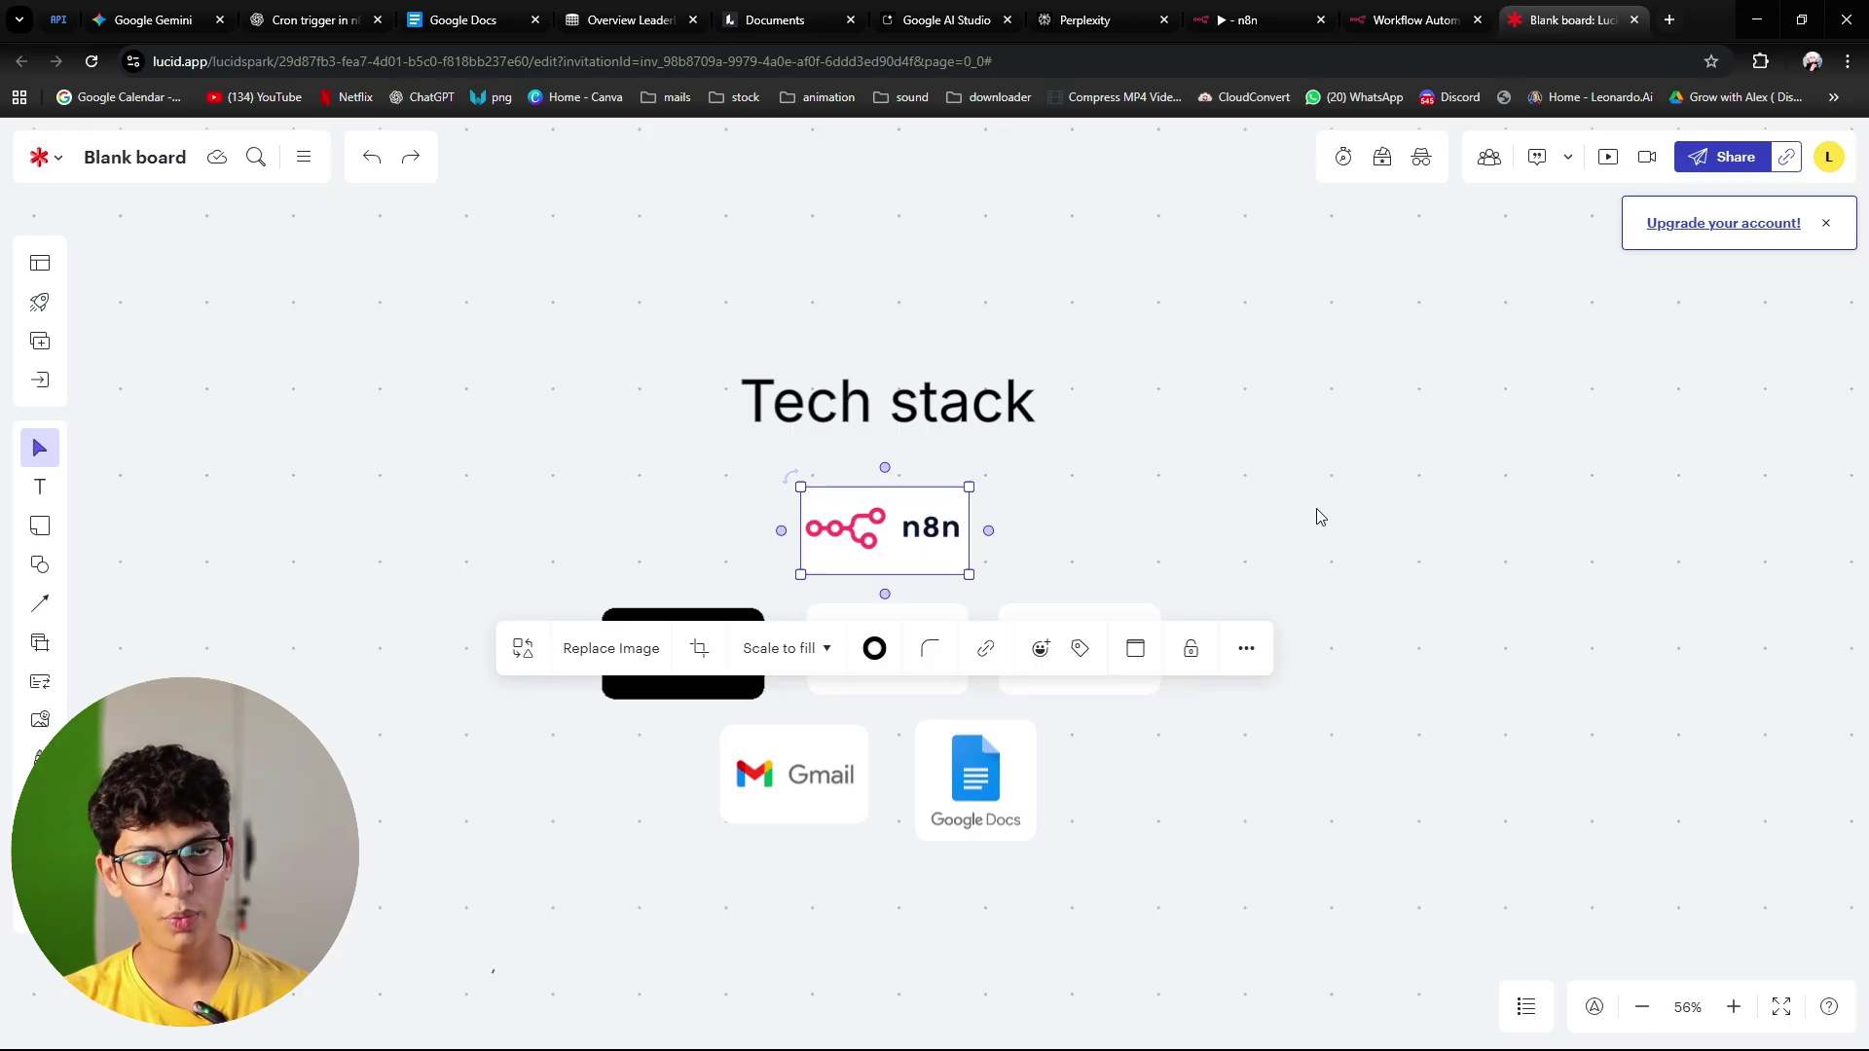
click(651, 506)
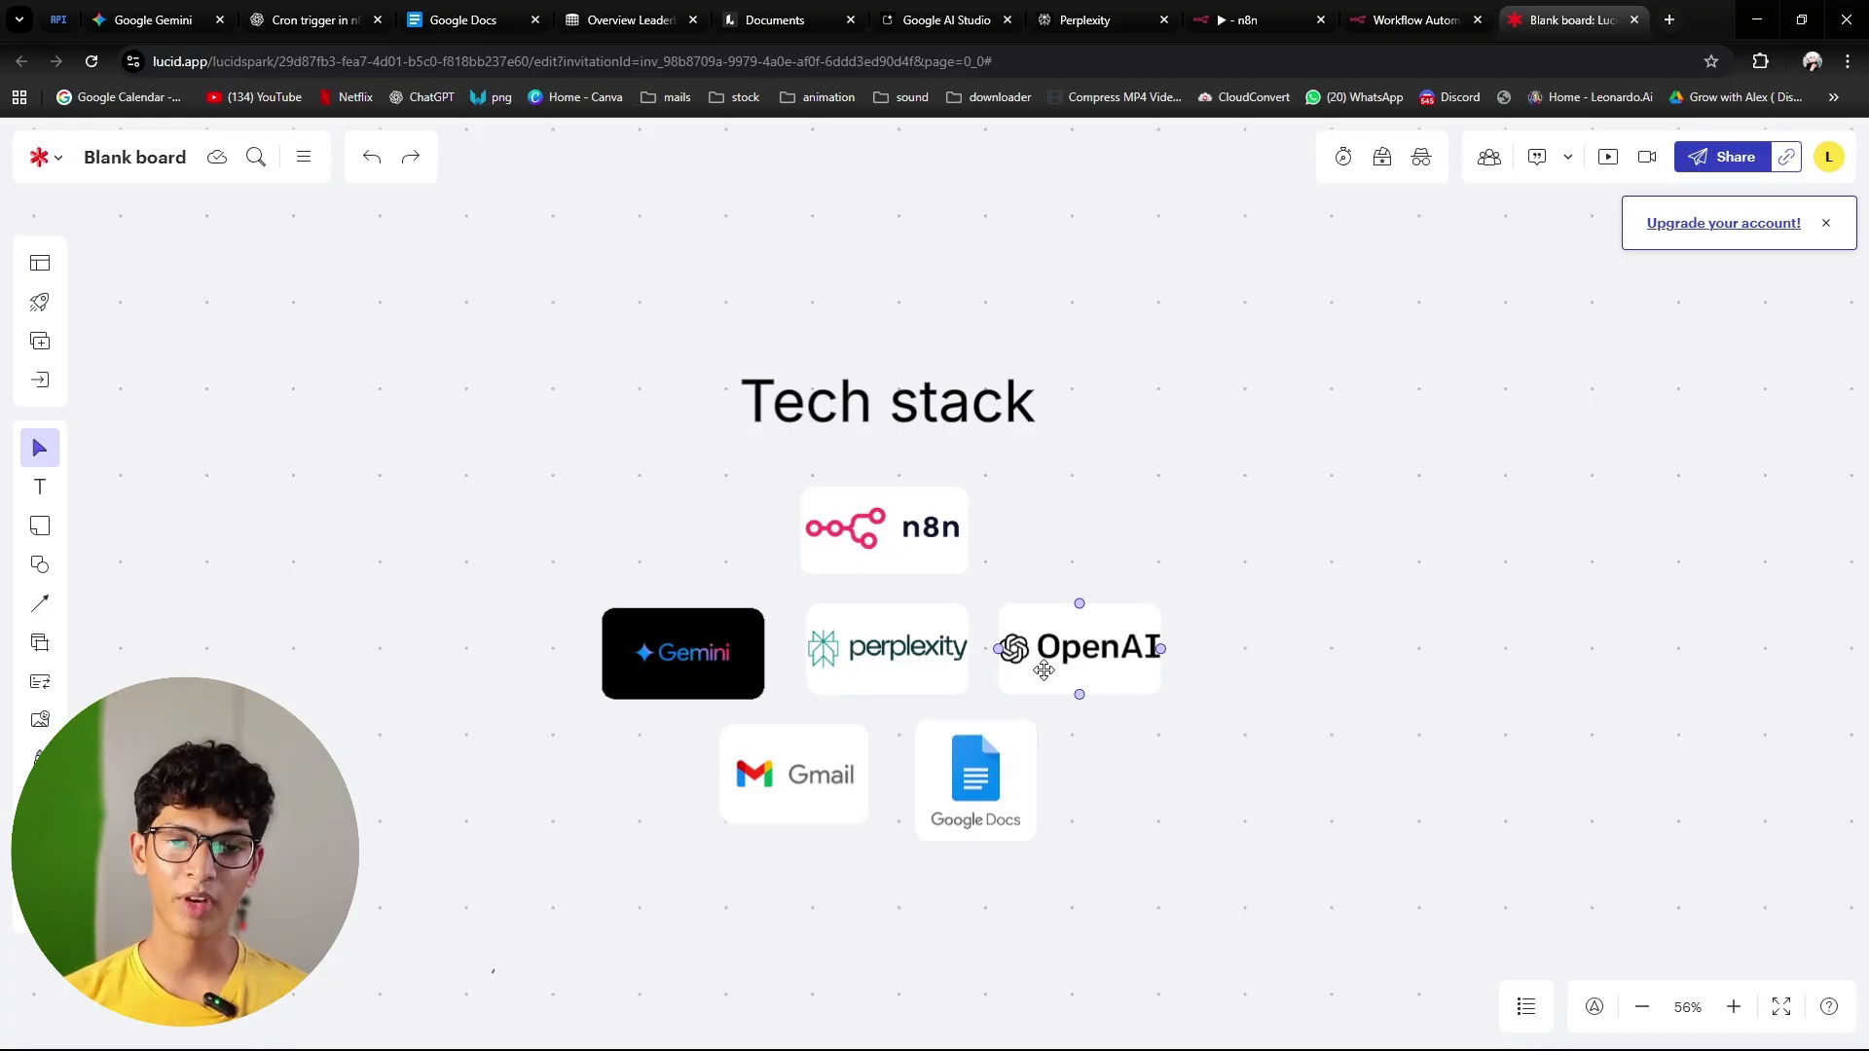
click(1110, 592)
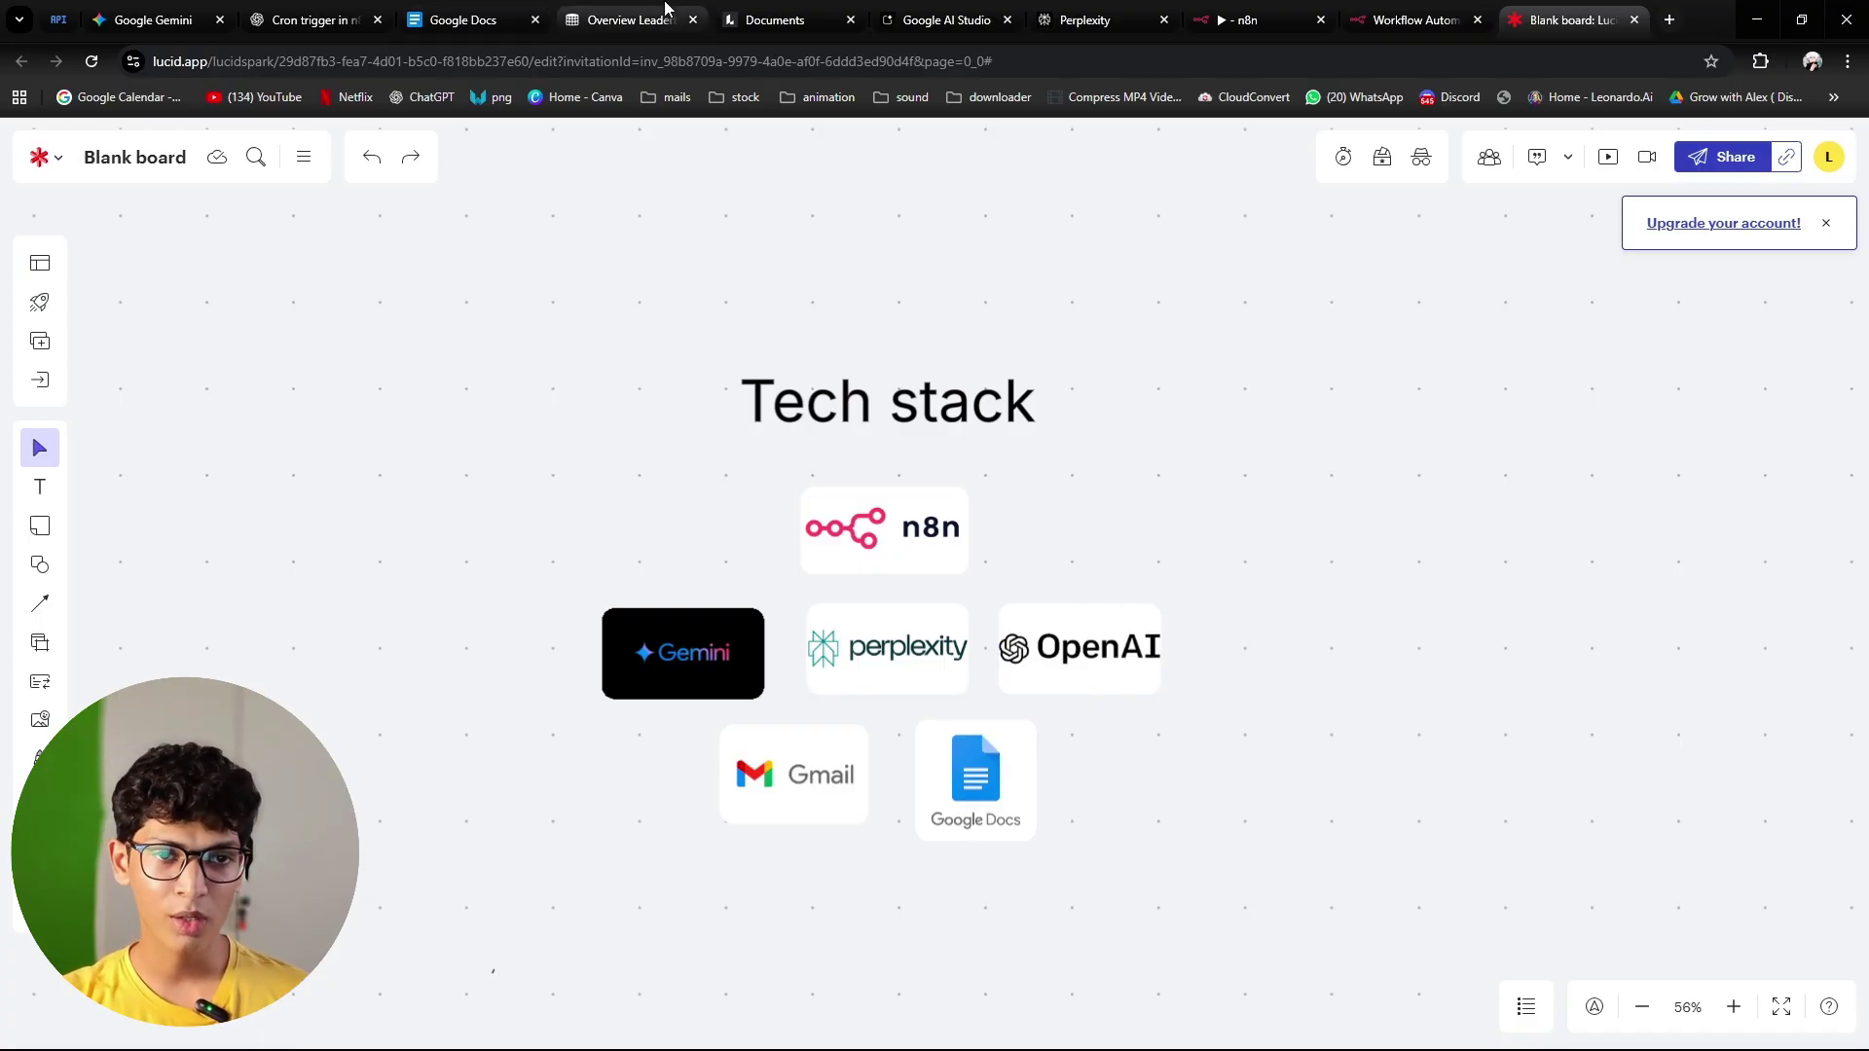
Step: Open the LMArena Overview Leaderboard and browse the Text, WebDev, Vision and Text-to-Image rankings
click(635, 20)
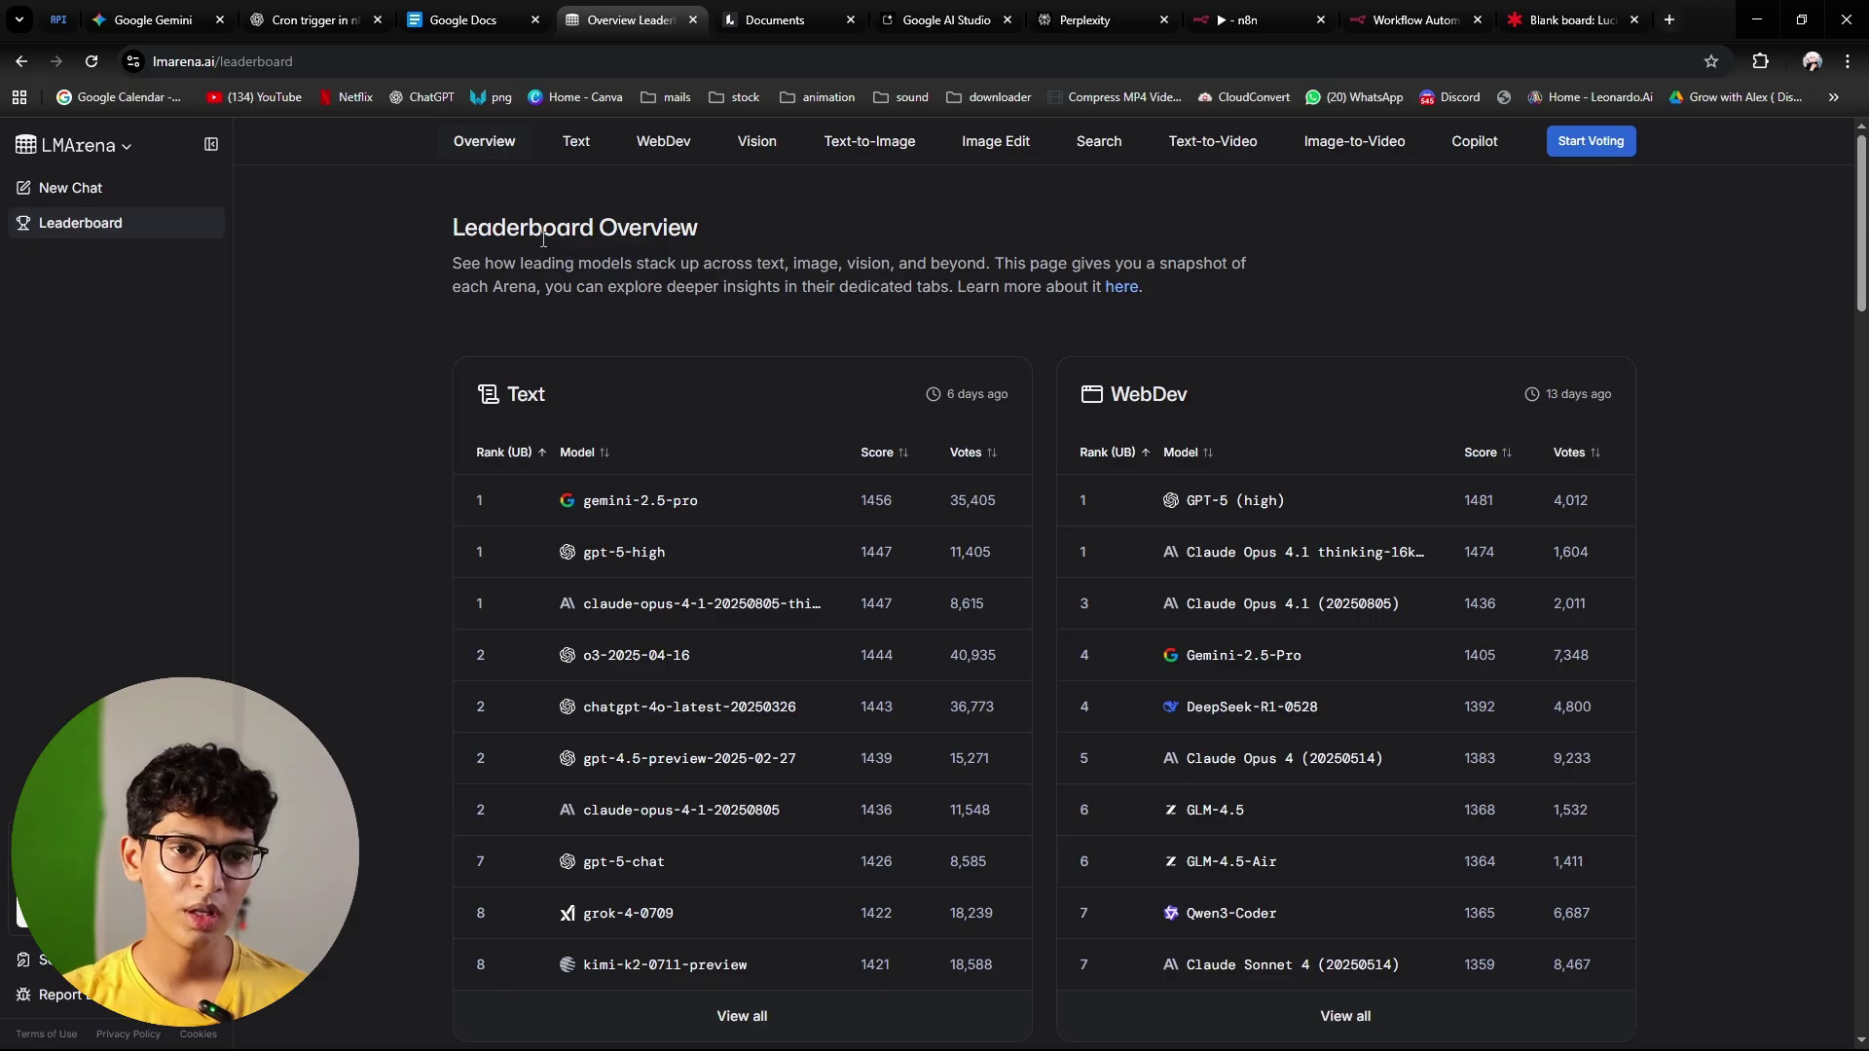
scroll(937, 686, down, 5)
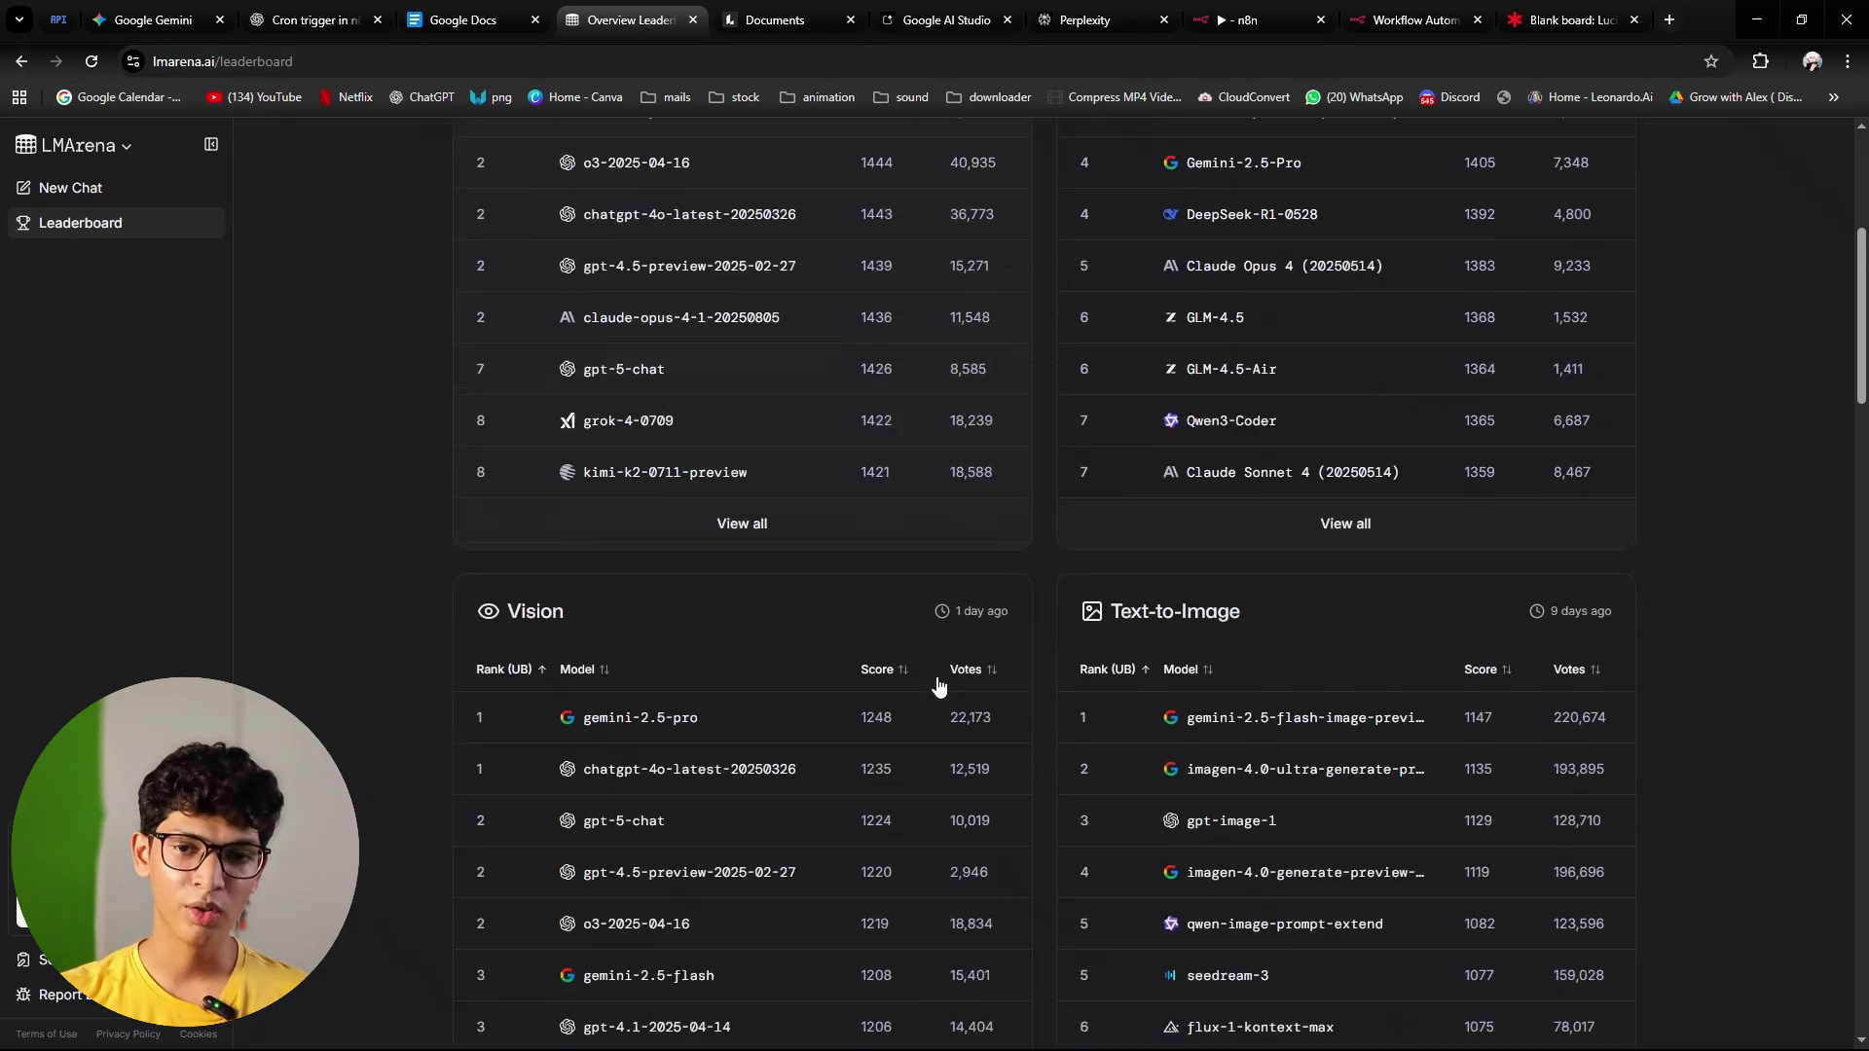
scroll(937, 686, up, 5)
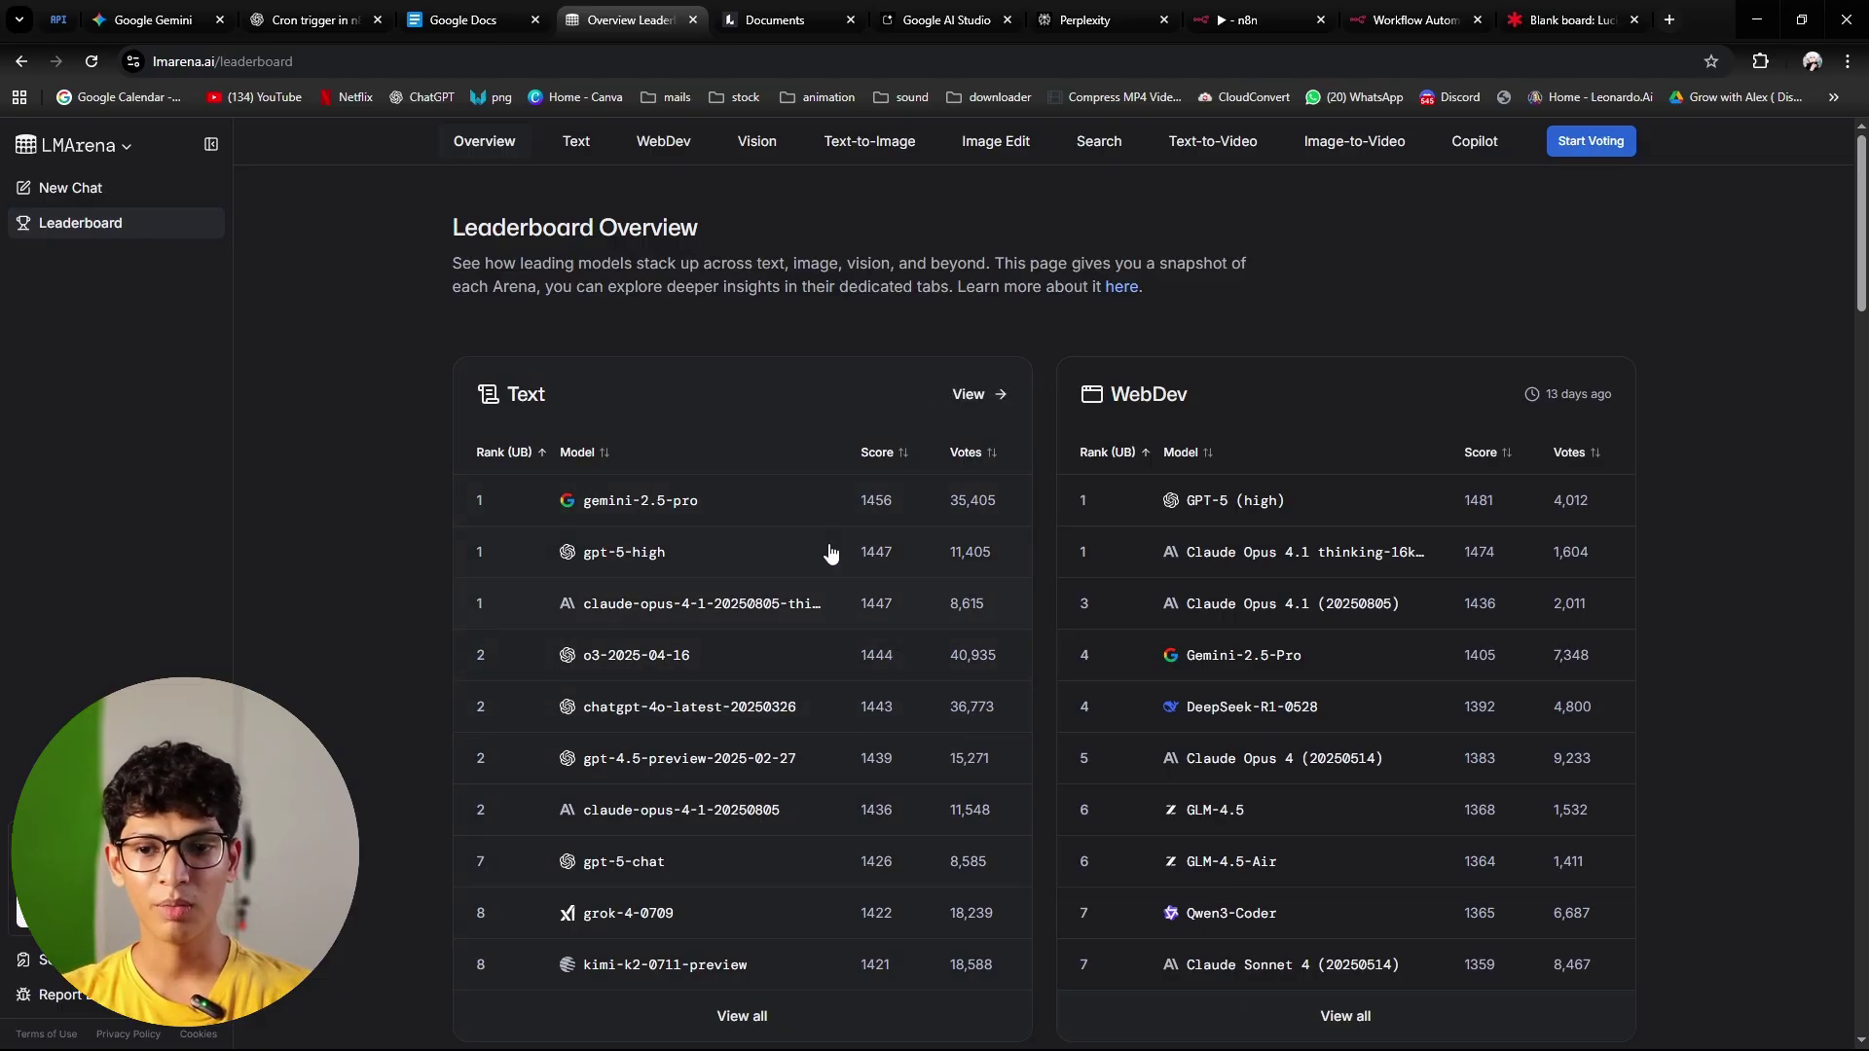
scroll(831, 550, down, 4)
scroll(876, 516, up, 4)
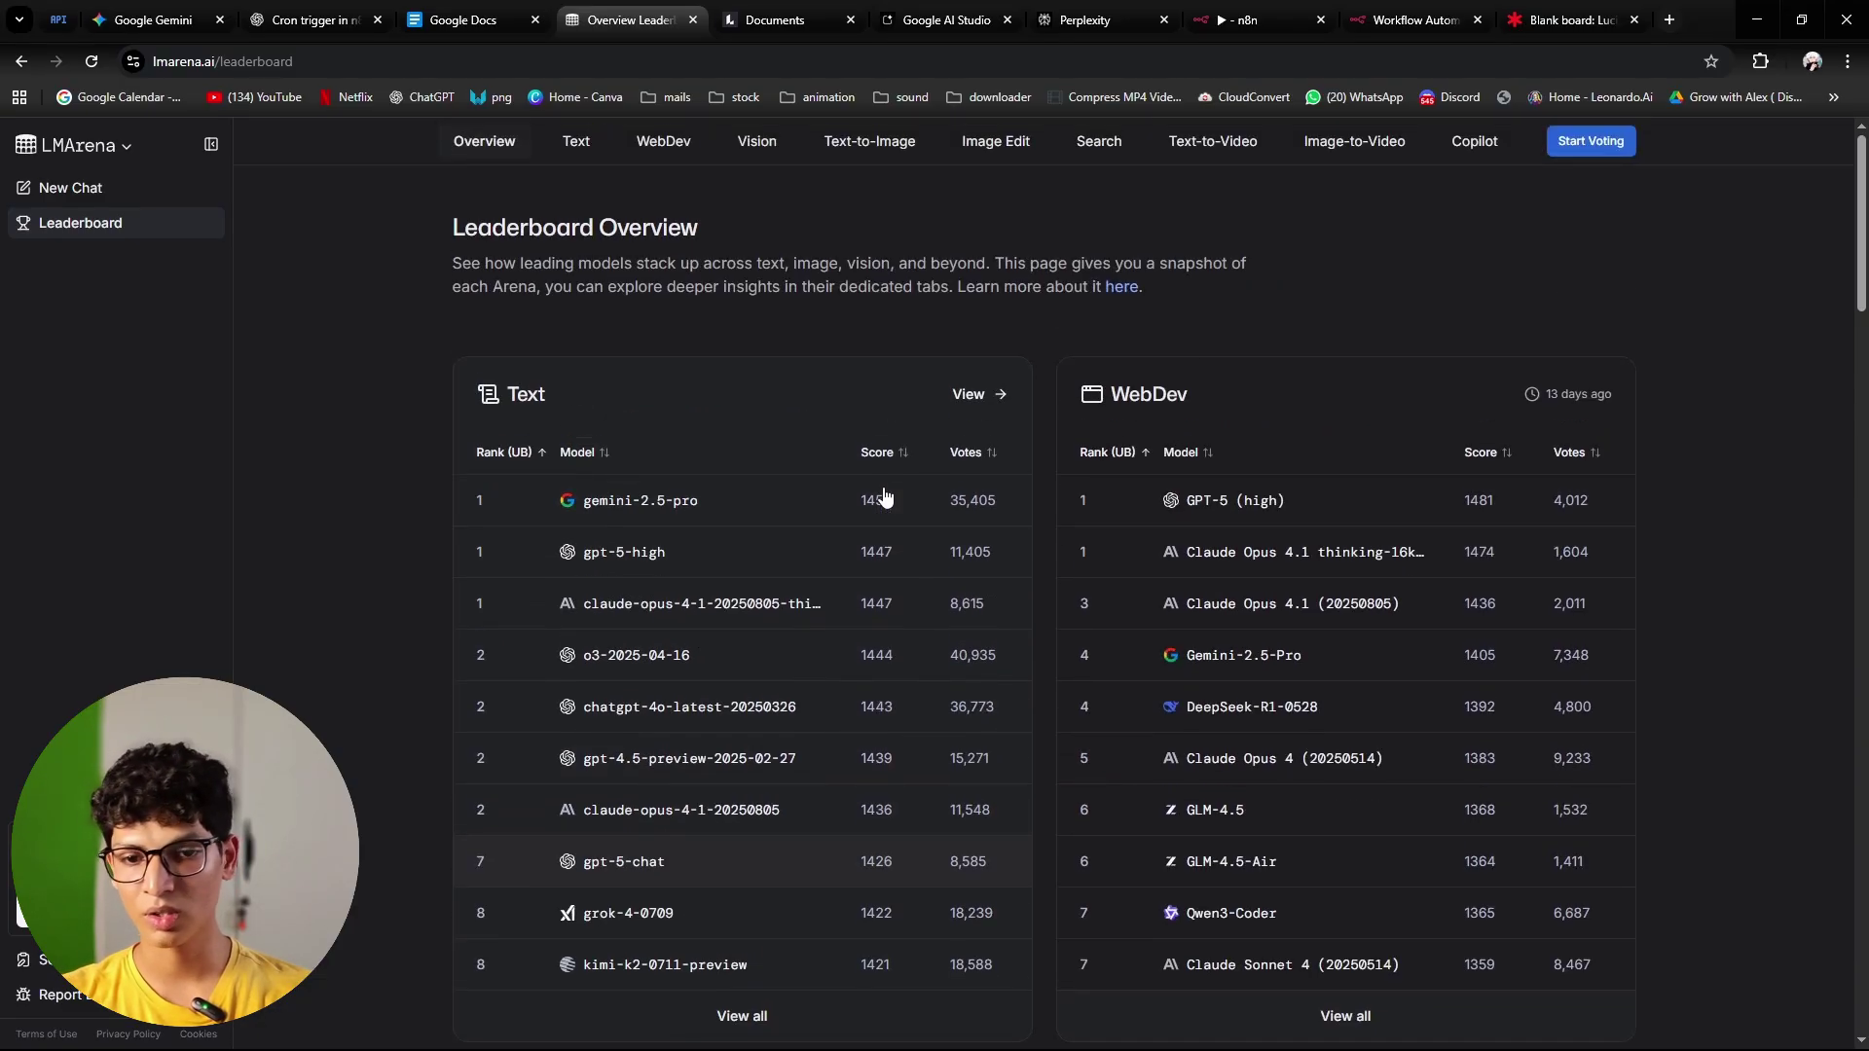
scroll(884, 497, down, 4)
scroll(884, 497, up, 4)
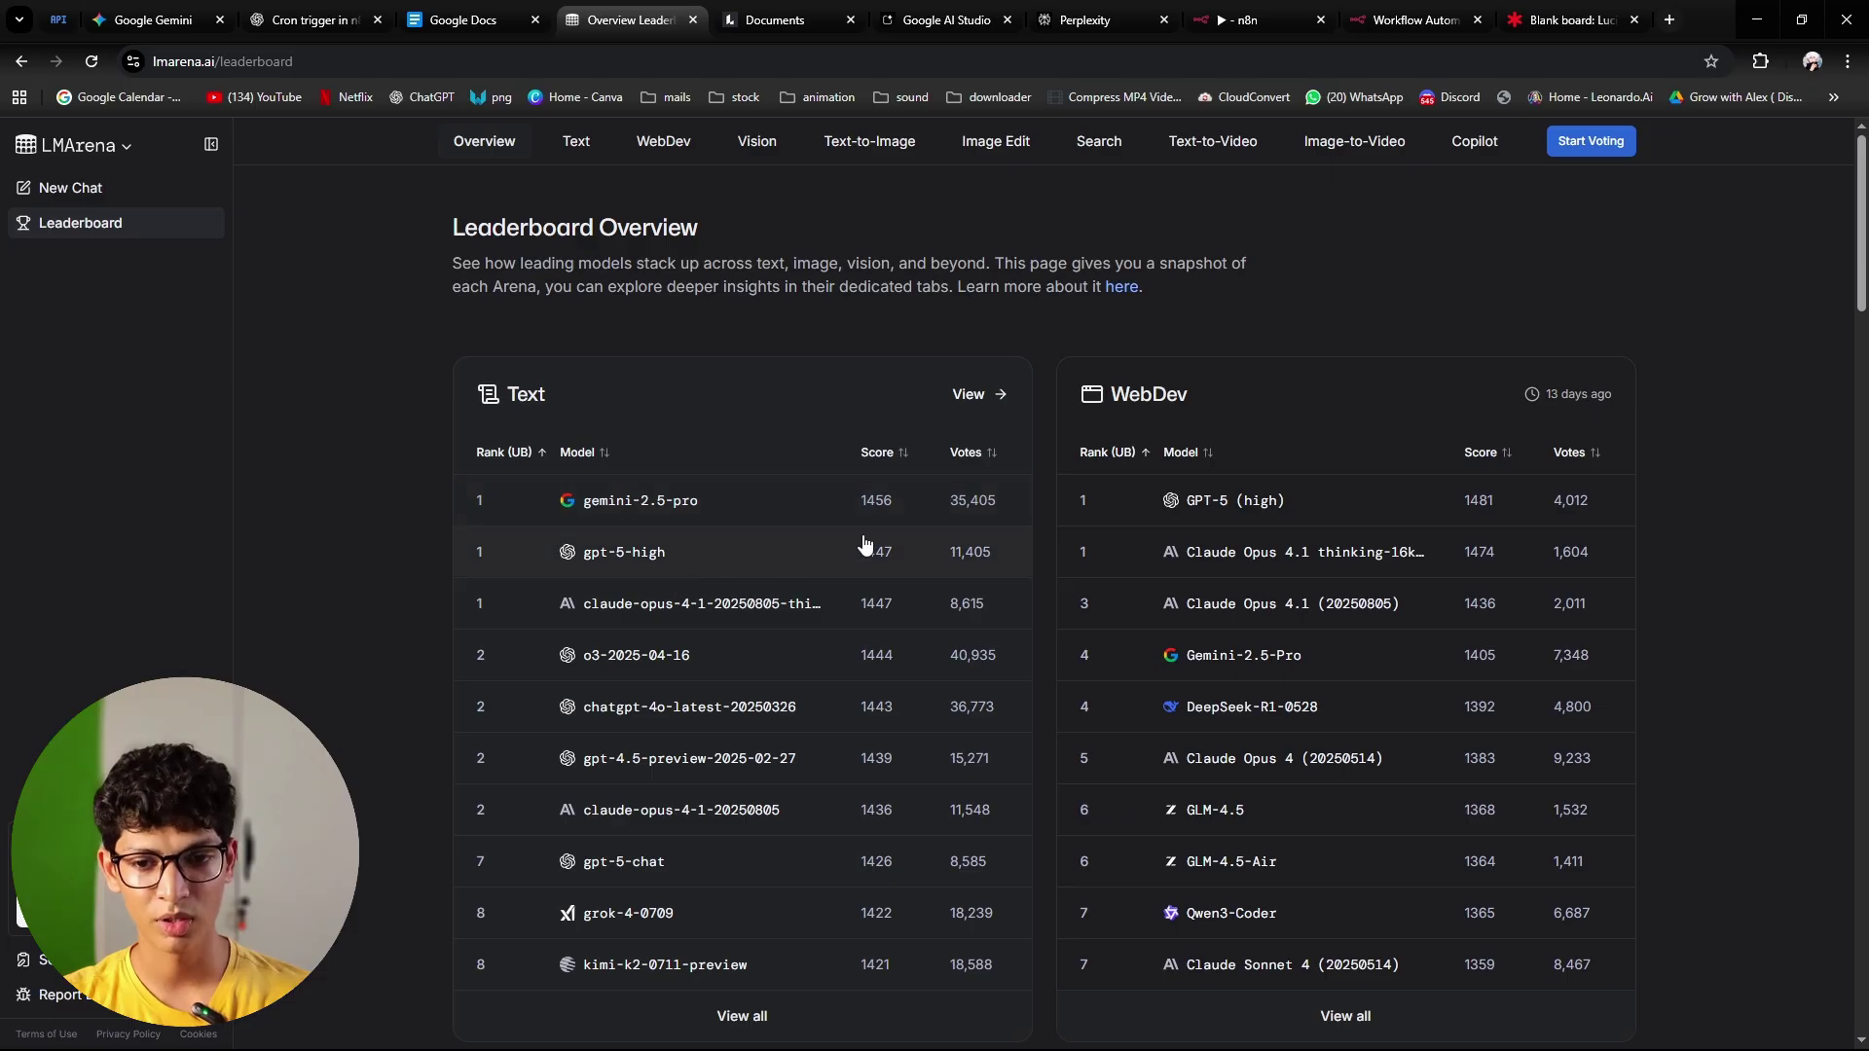
scroll(587, 466, down, 1)
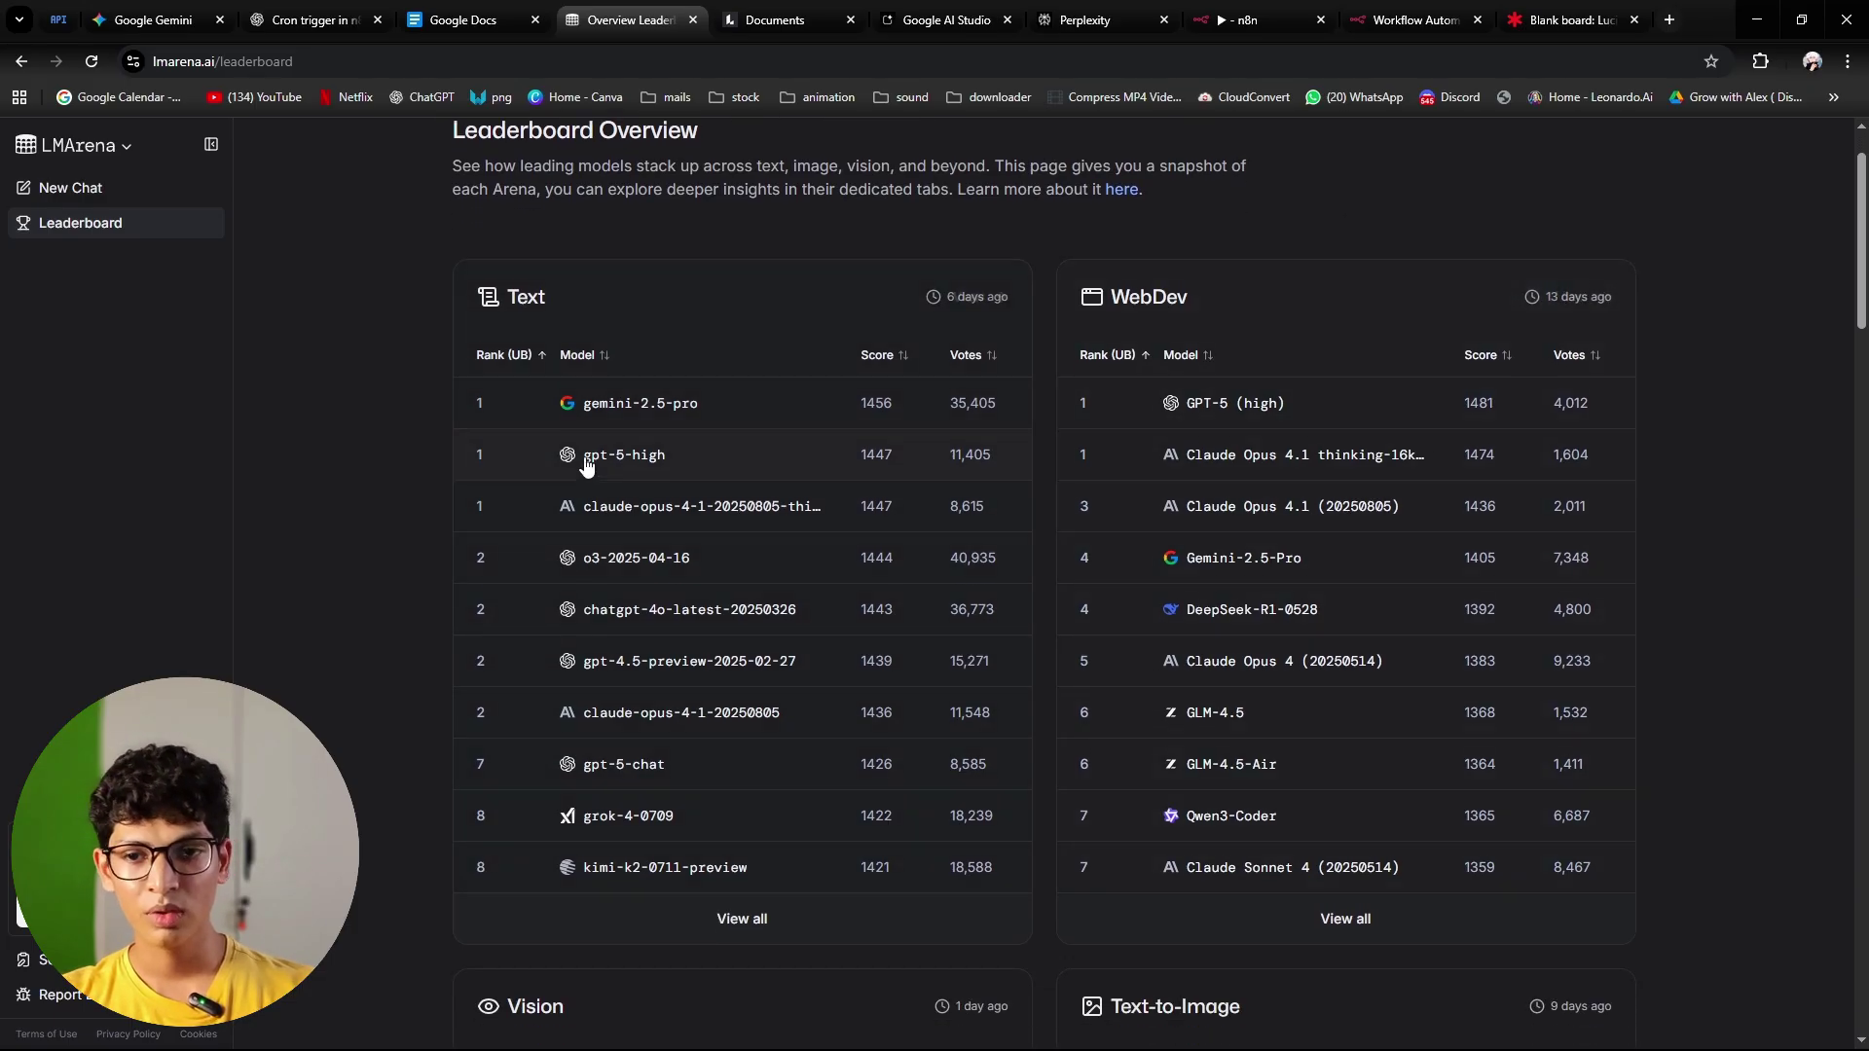
scroll(1134, 312, down, 3)
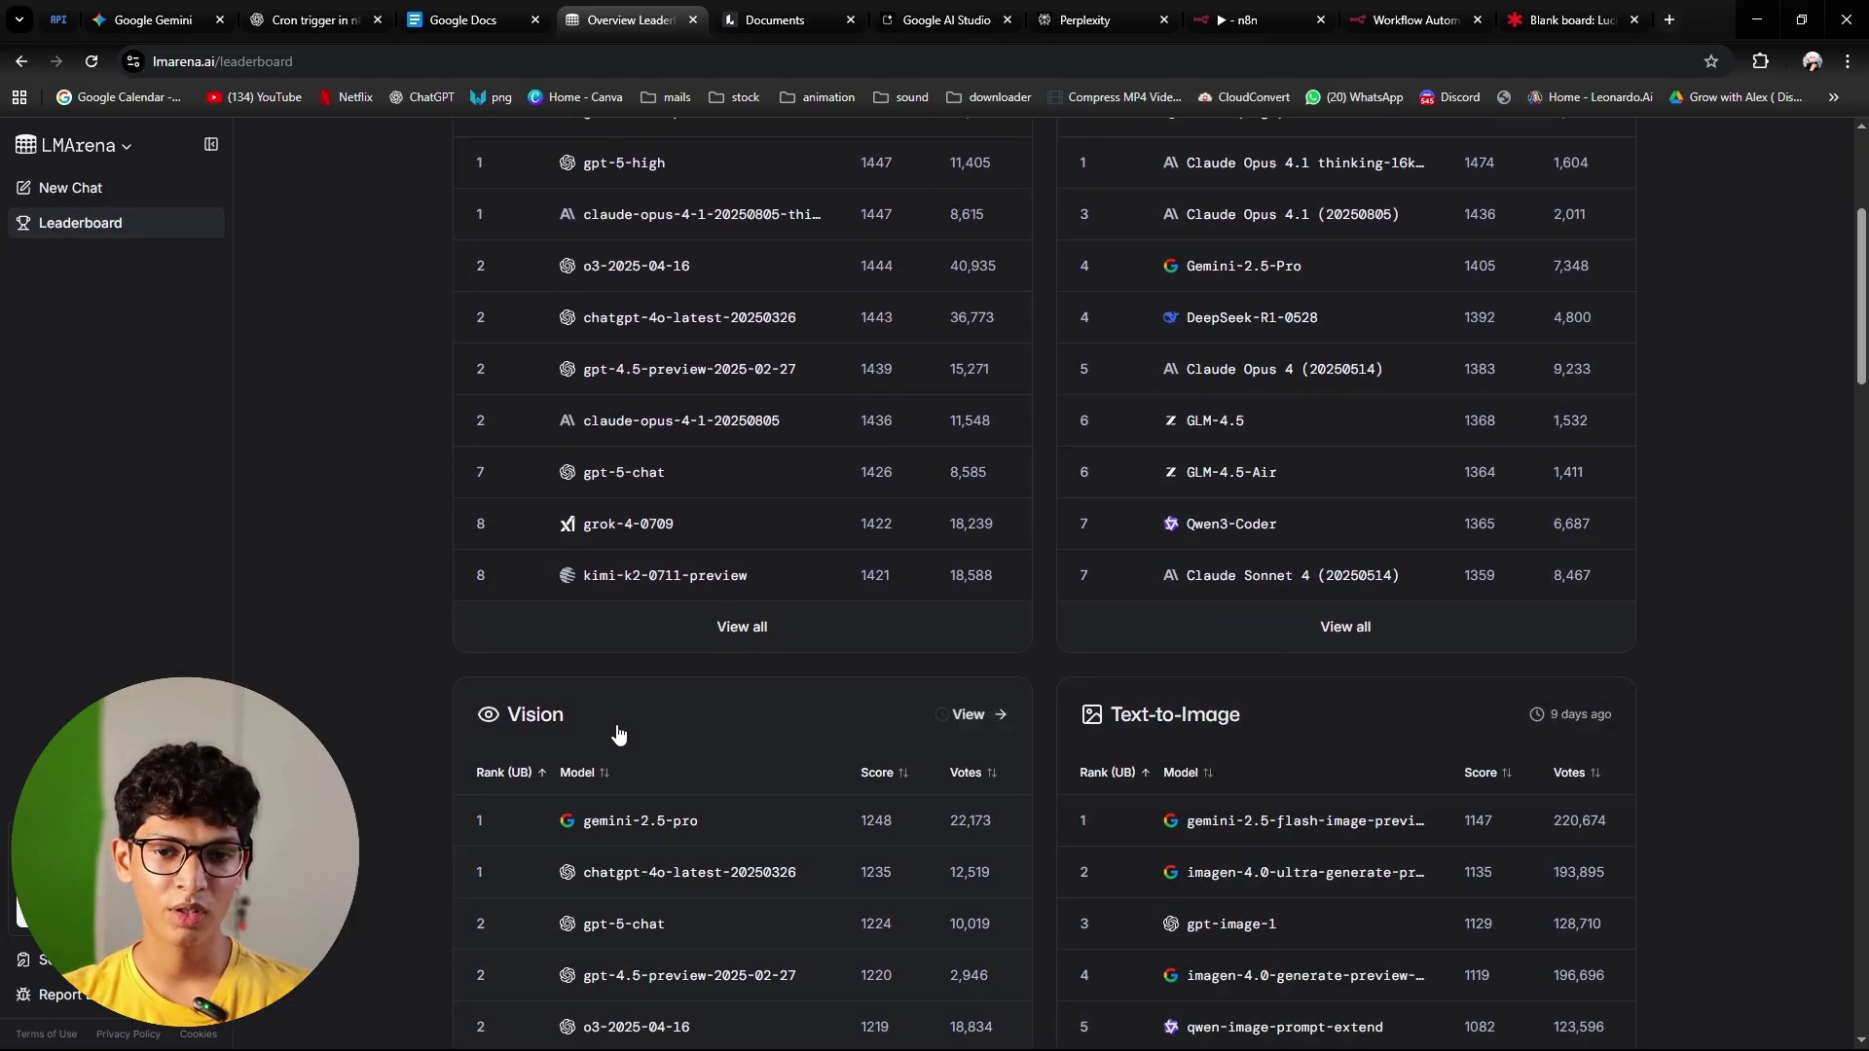
scroll(1152, 496, up, 4)
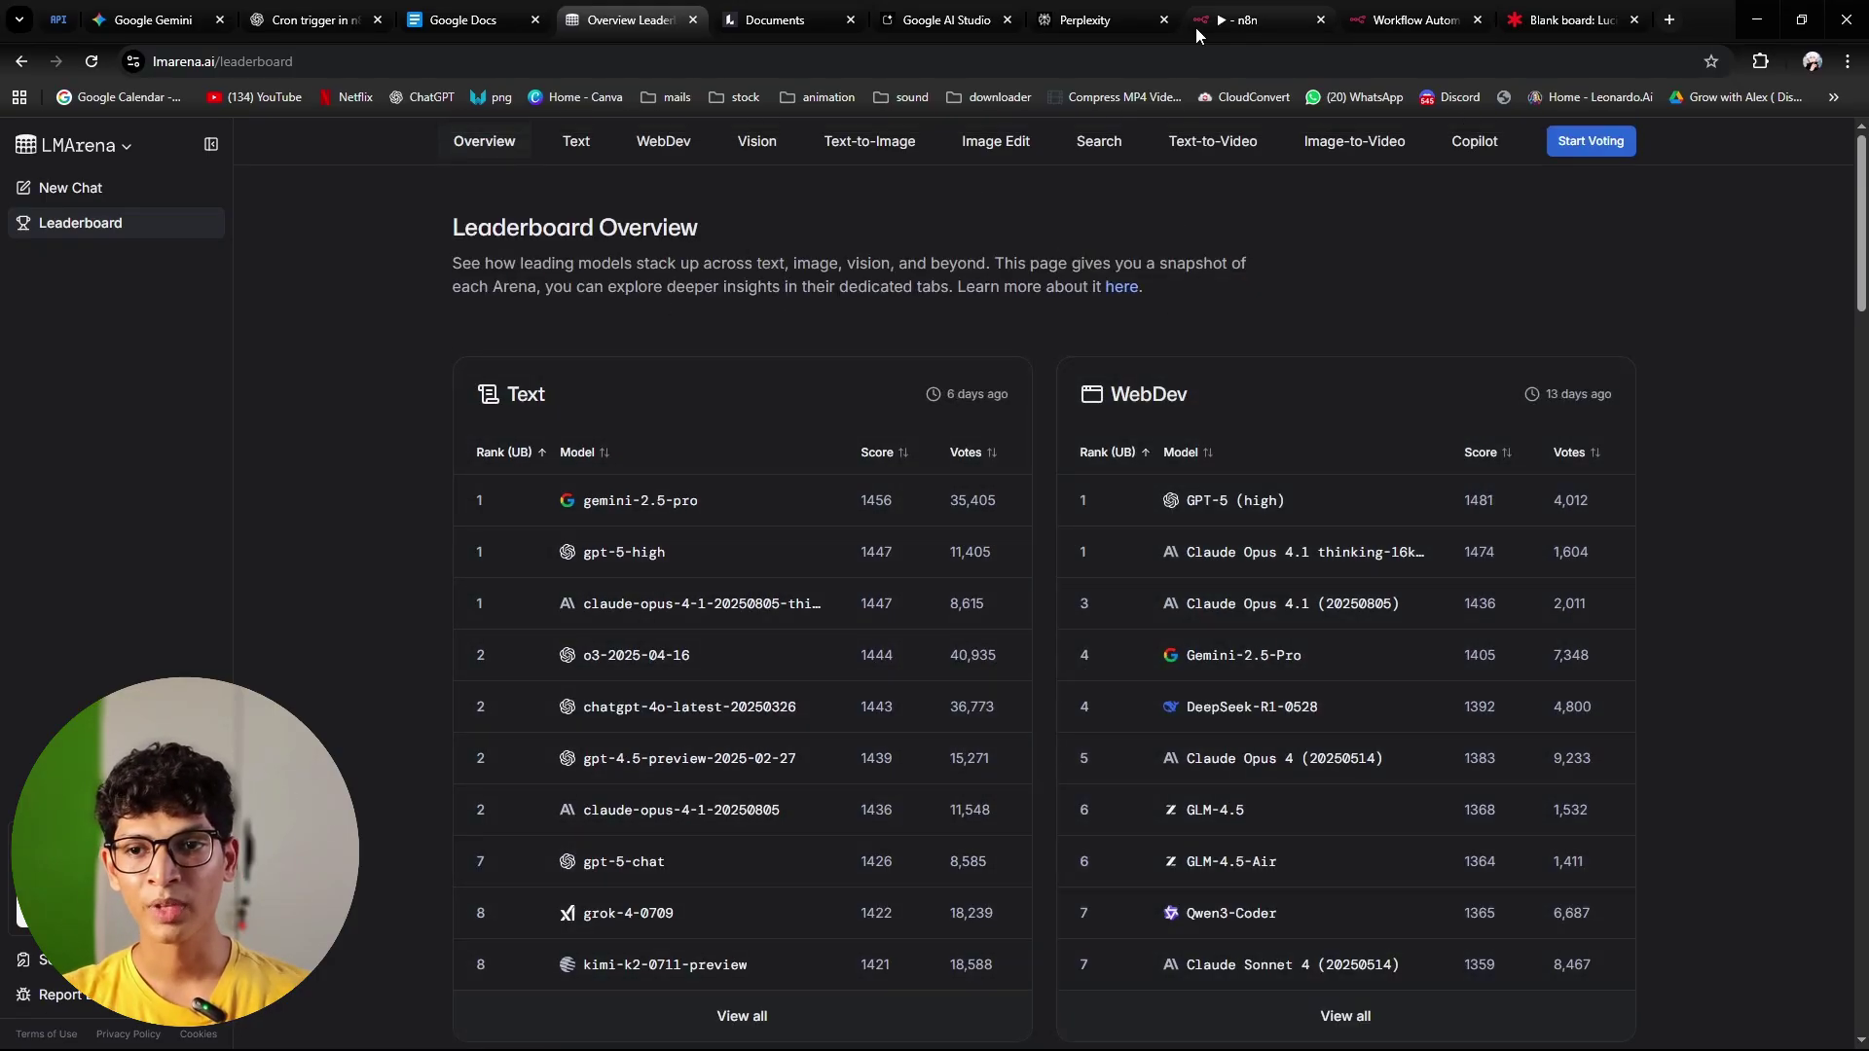
Step: Return to the Lucid Tech stack board and highlight the Gemini and Perplexity logos
click(1569, 19)
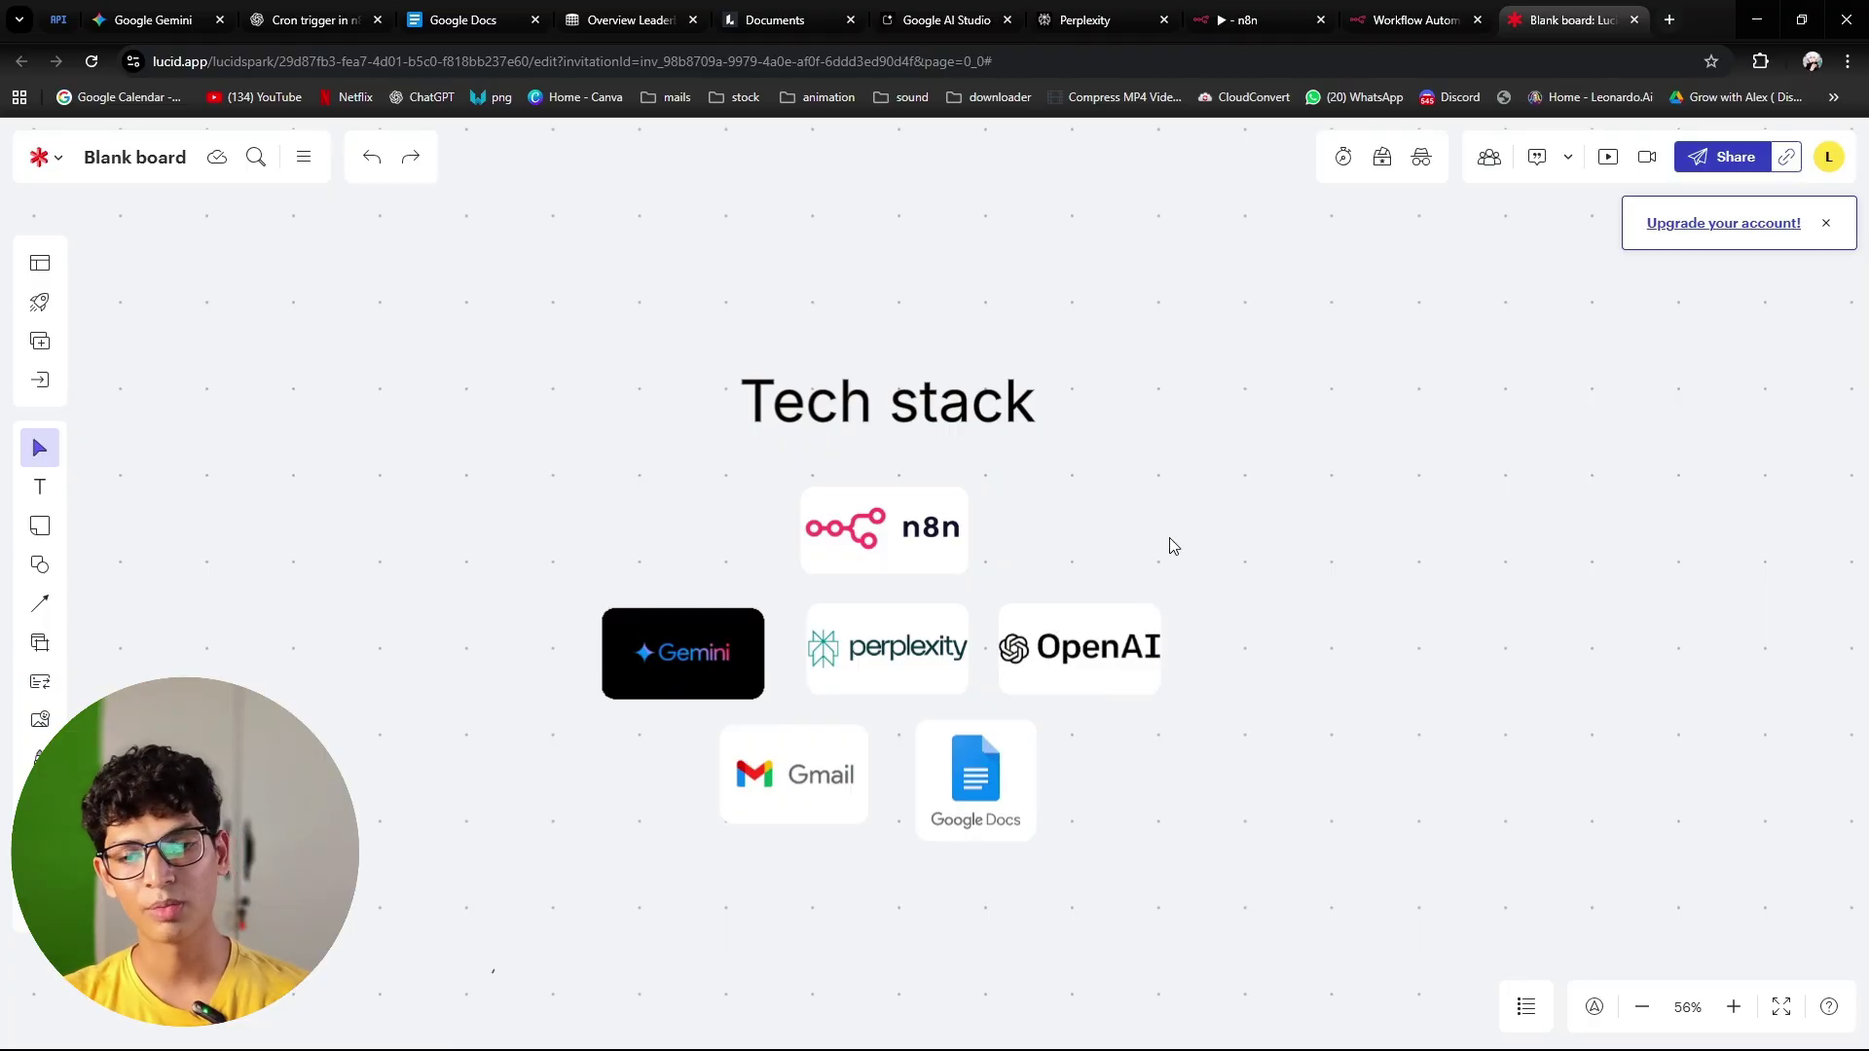
click(724, 647)
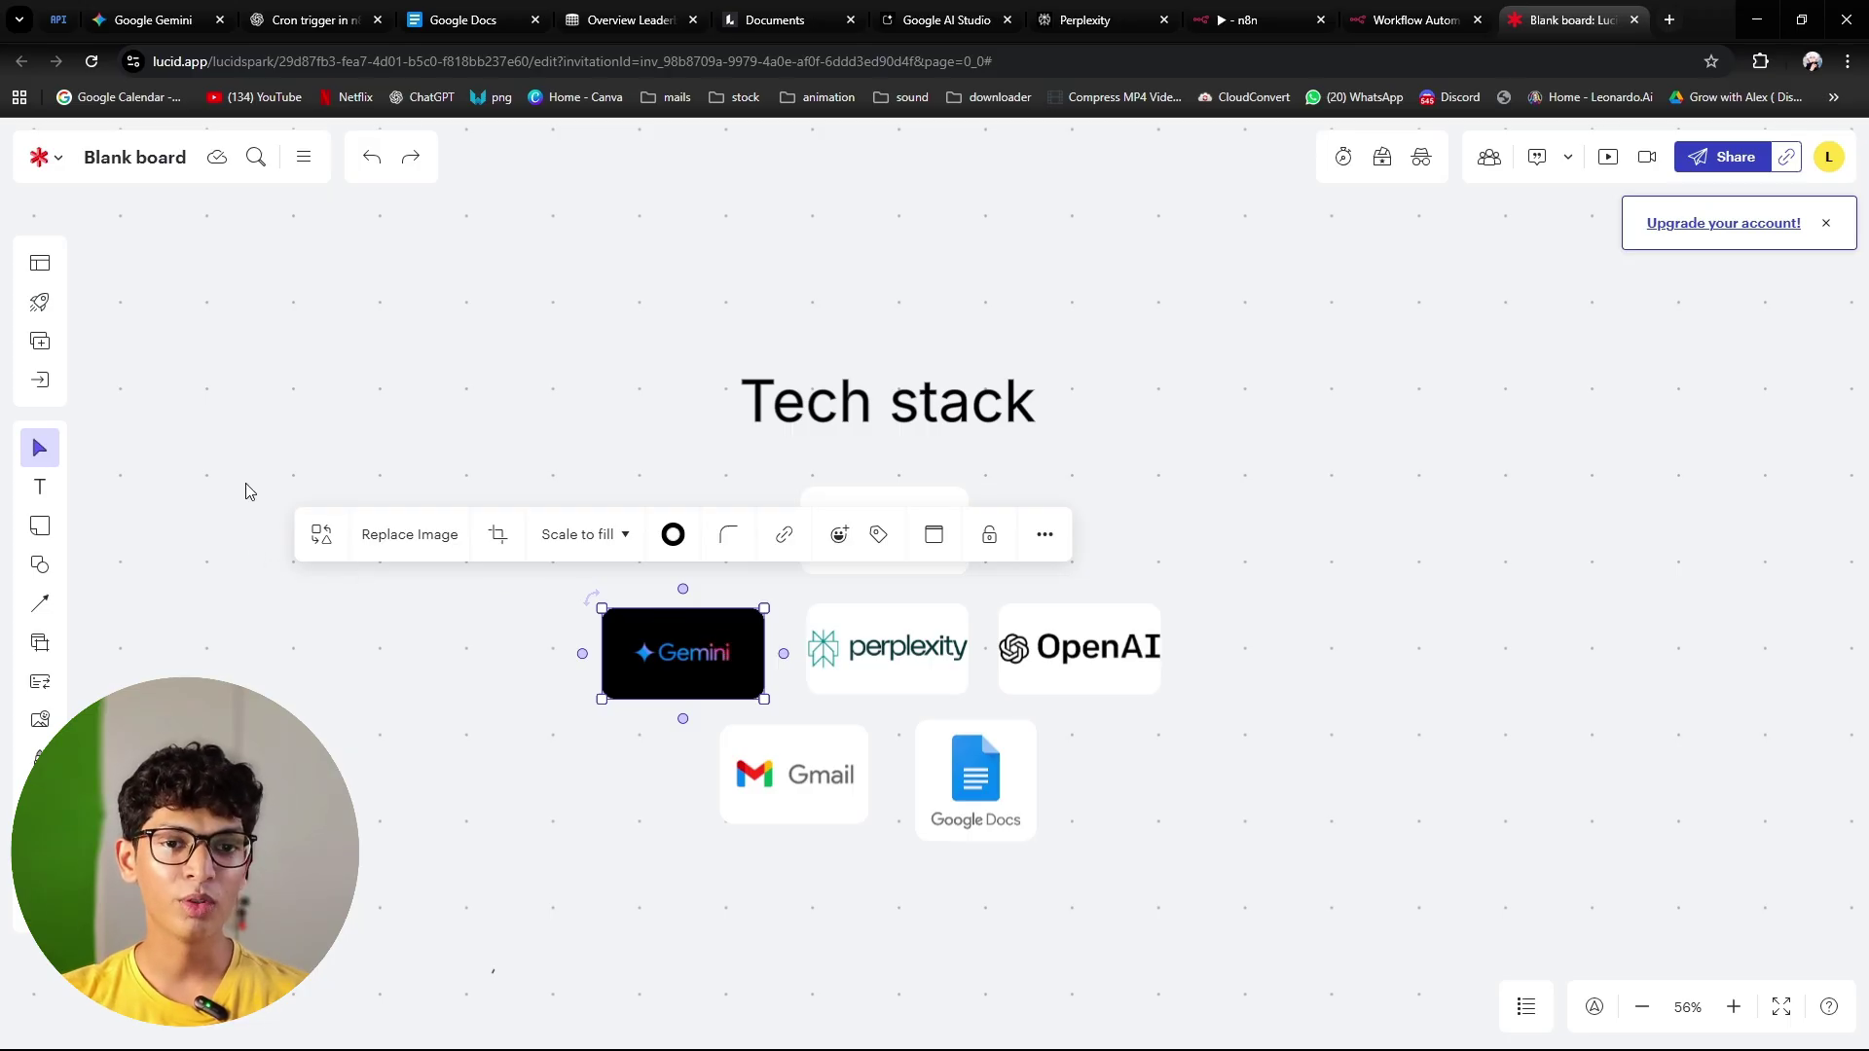
click(273, 429)
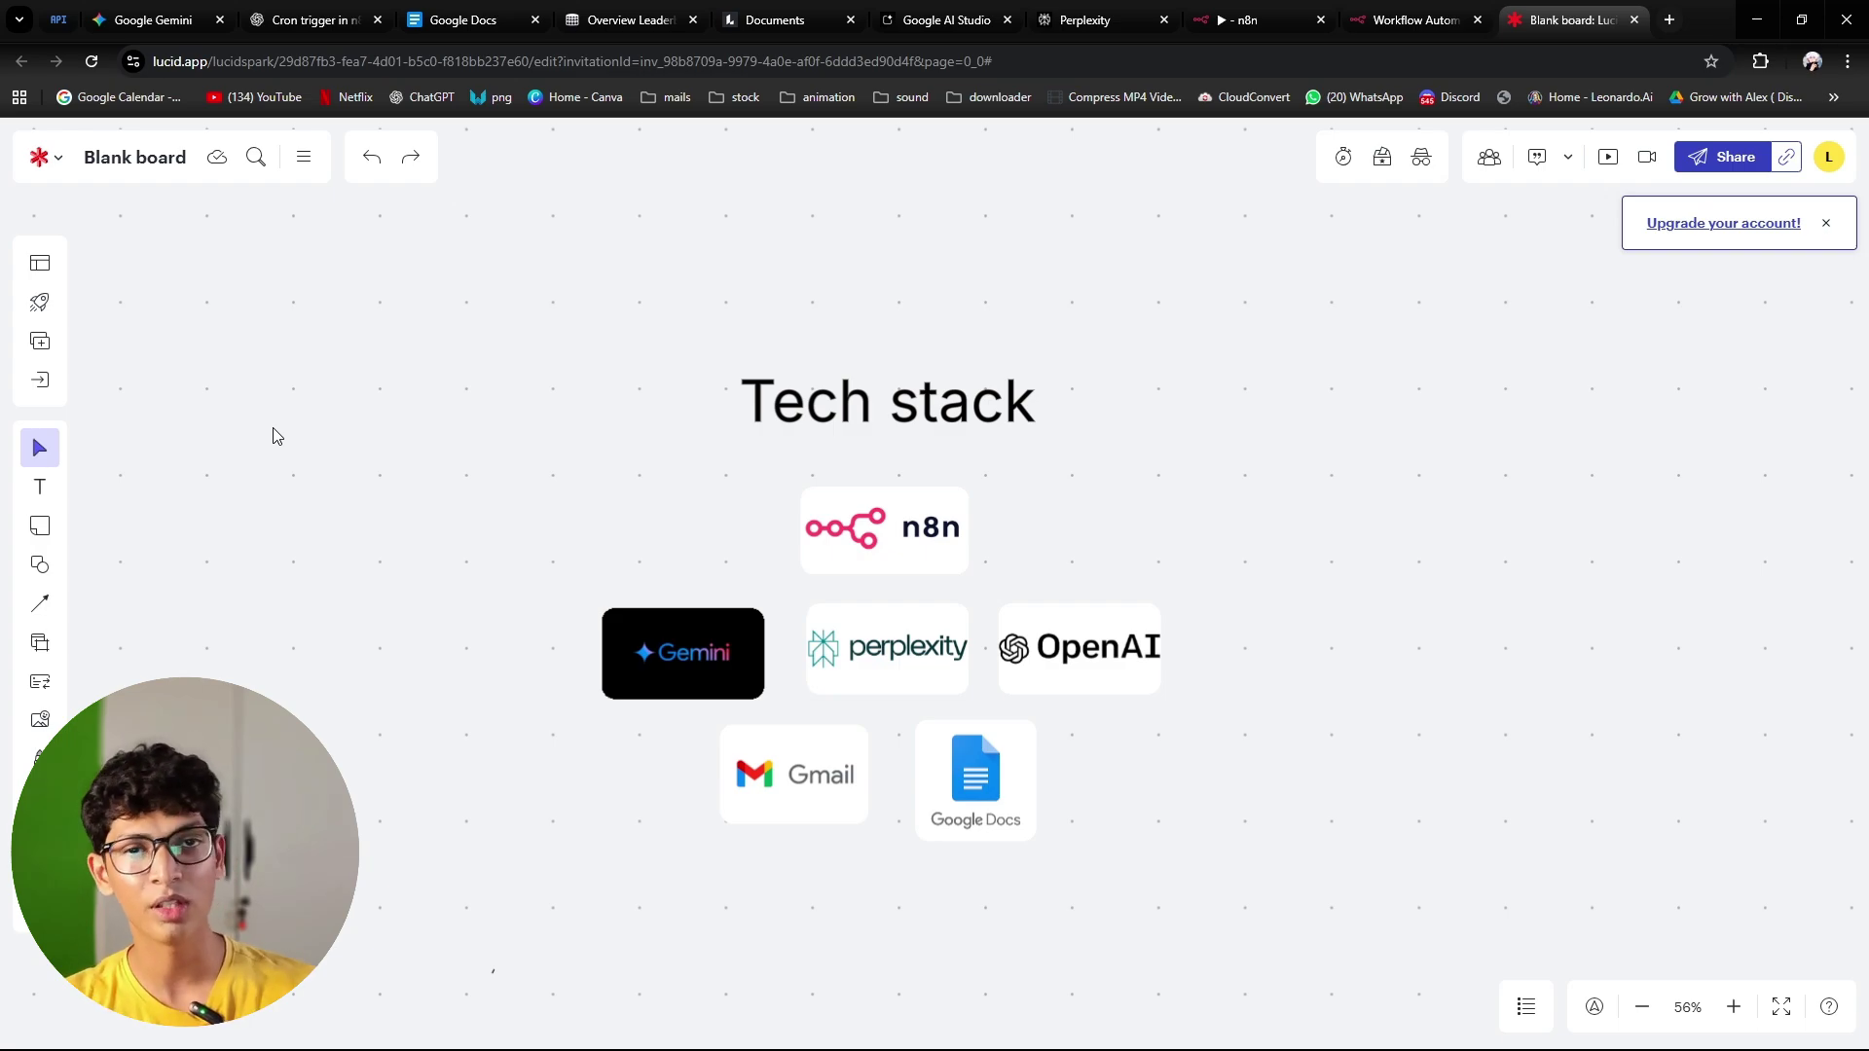
click(922, 633)
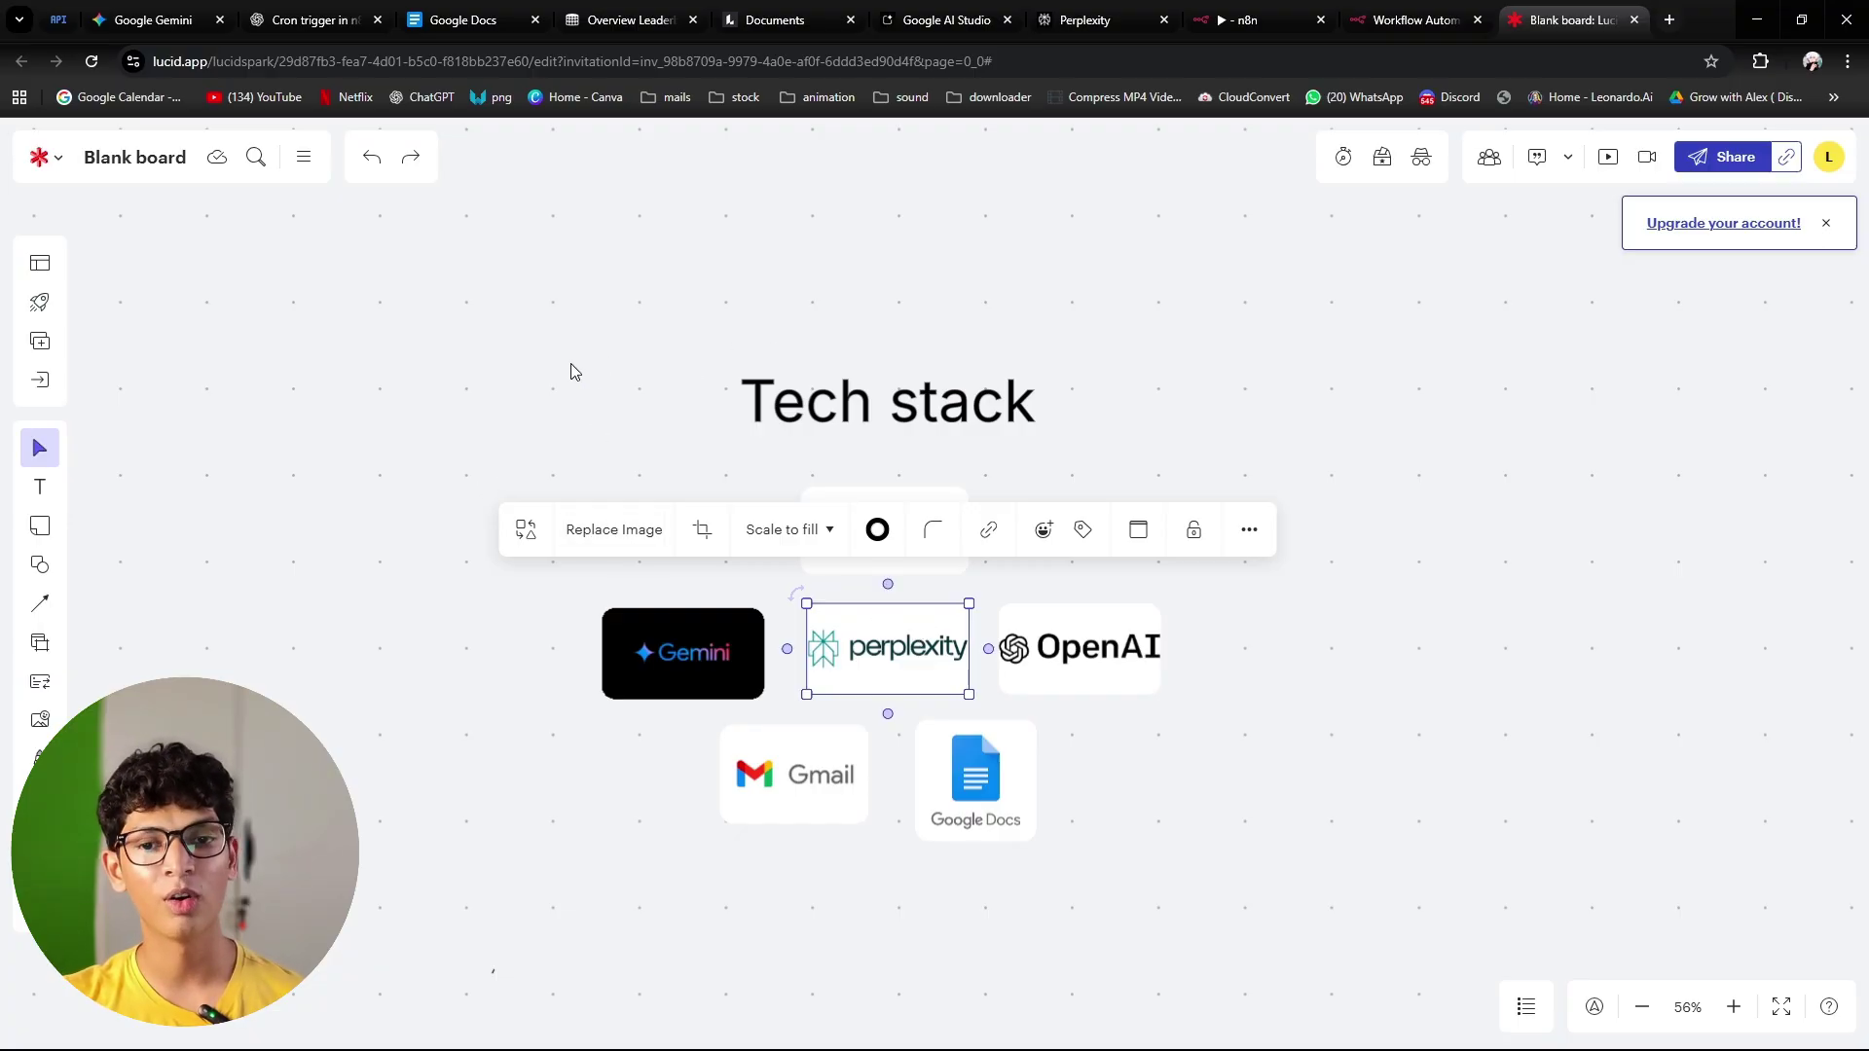
click(489, 392)
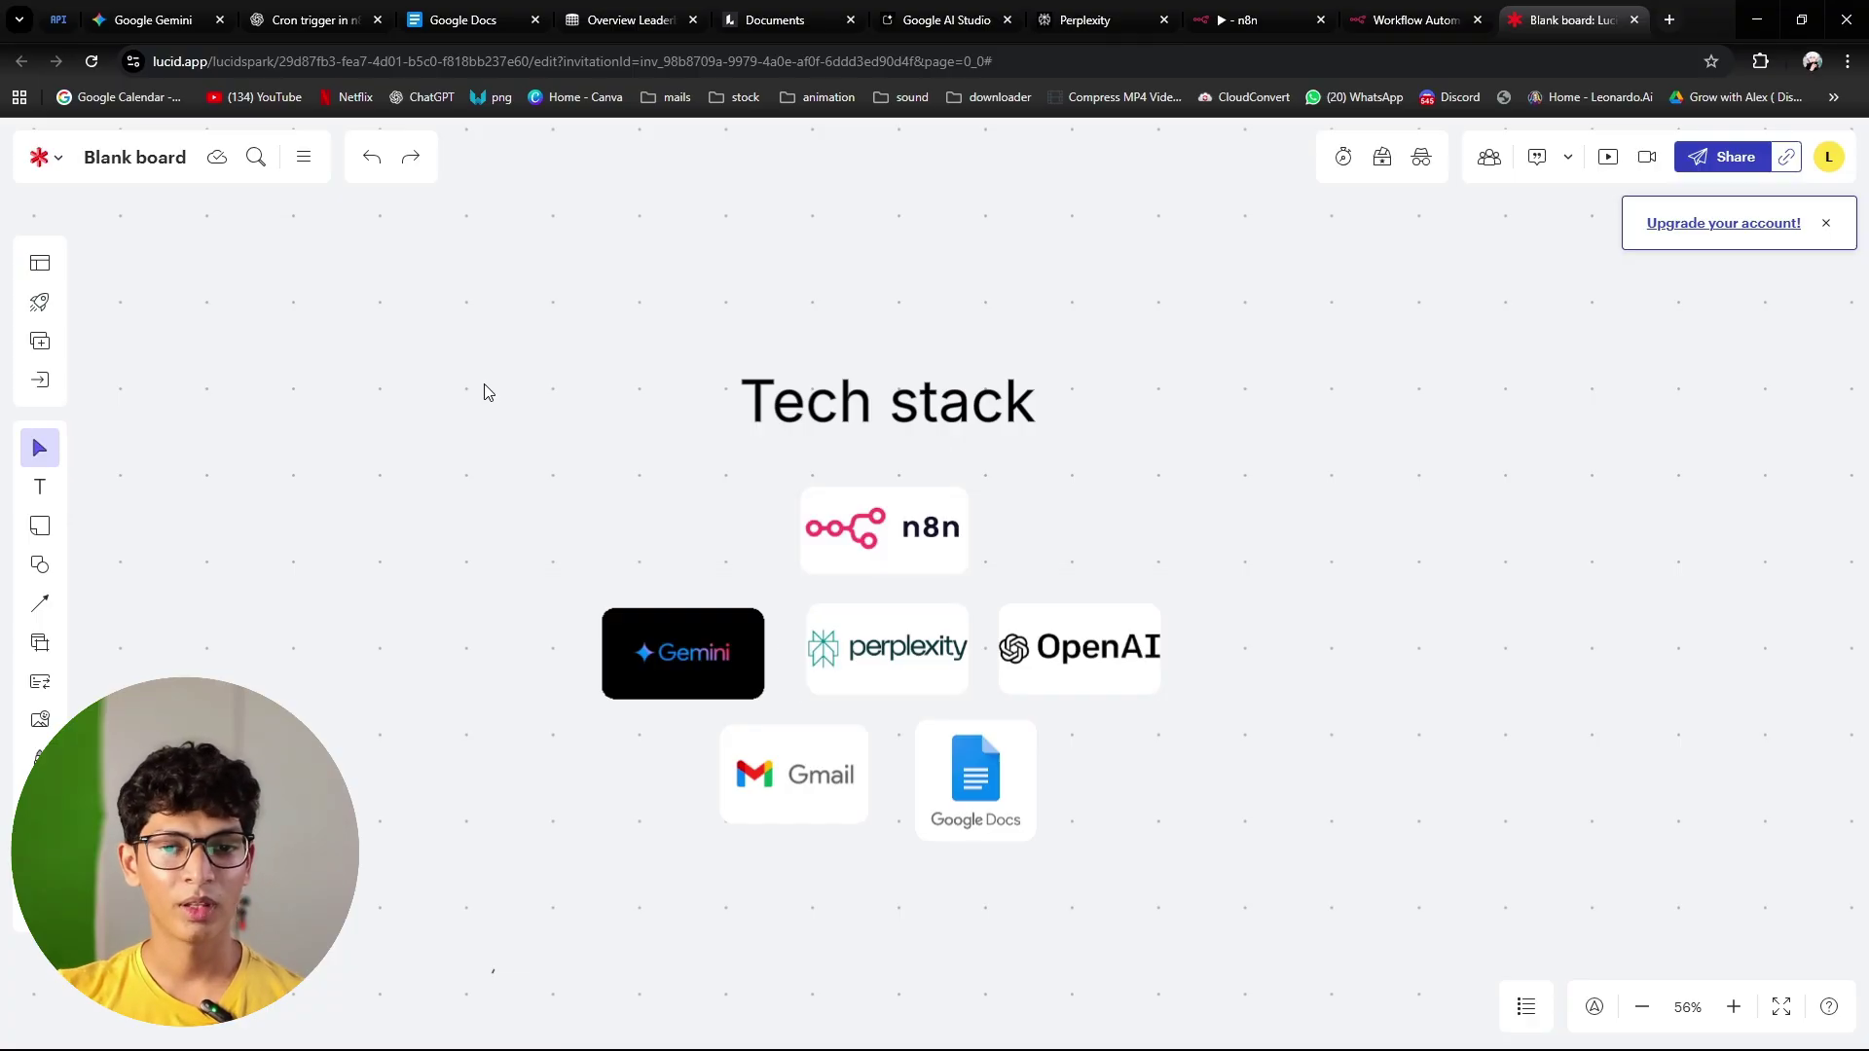
Step: Highlight the Google Docs and Gmail logos on the Tech stack board
click(986, 816)
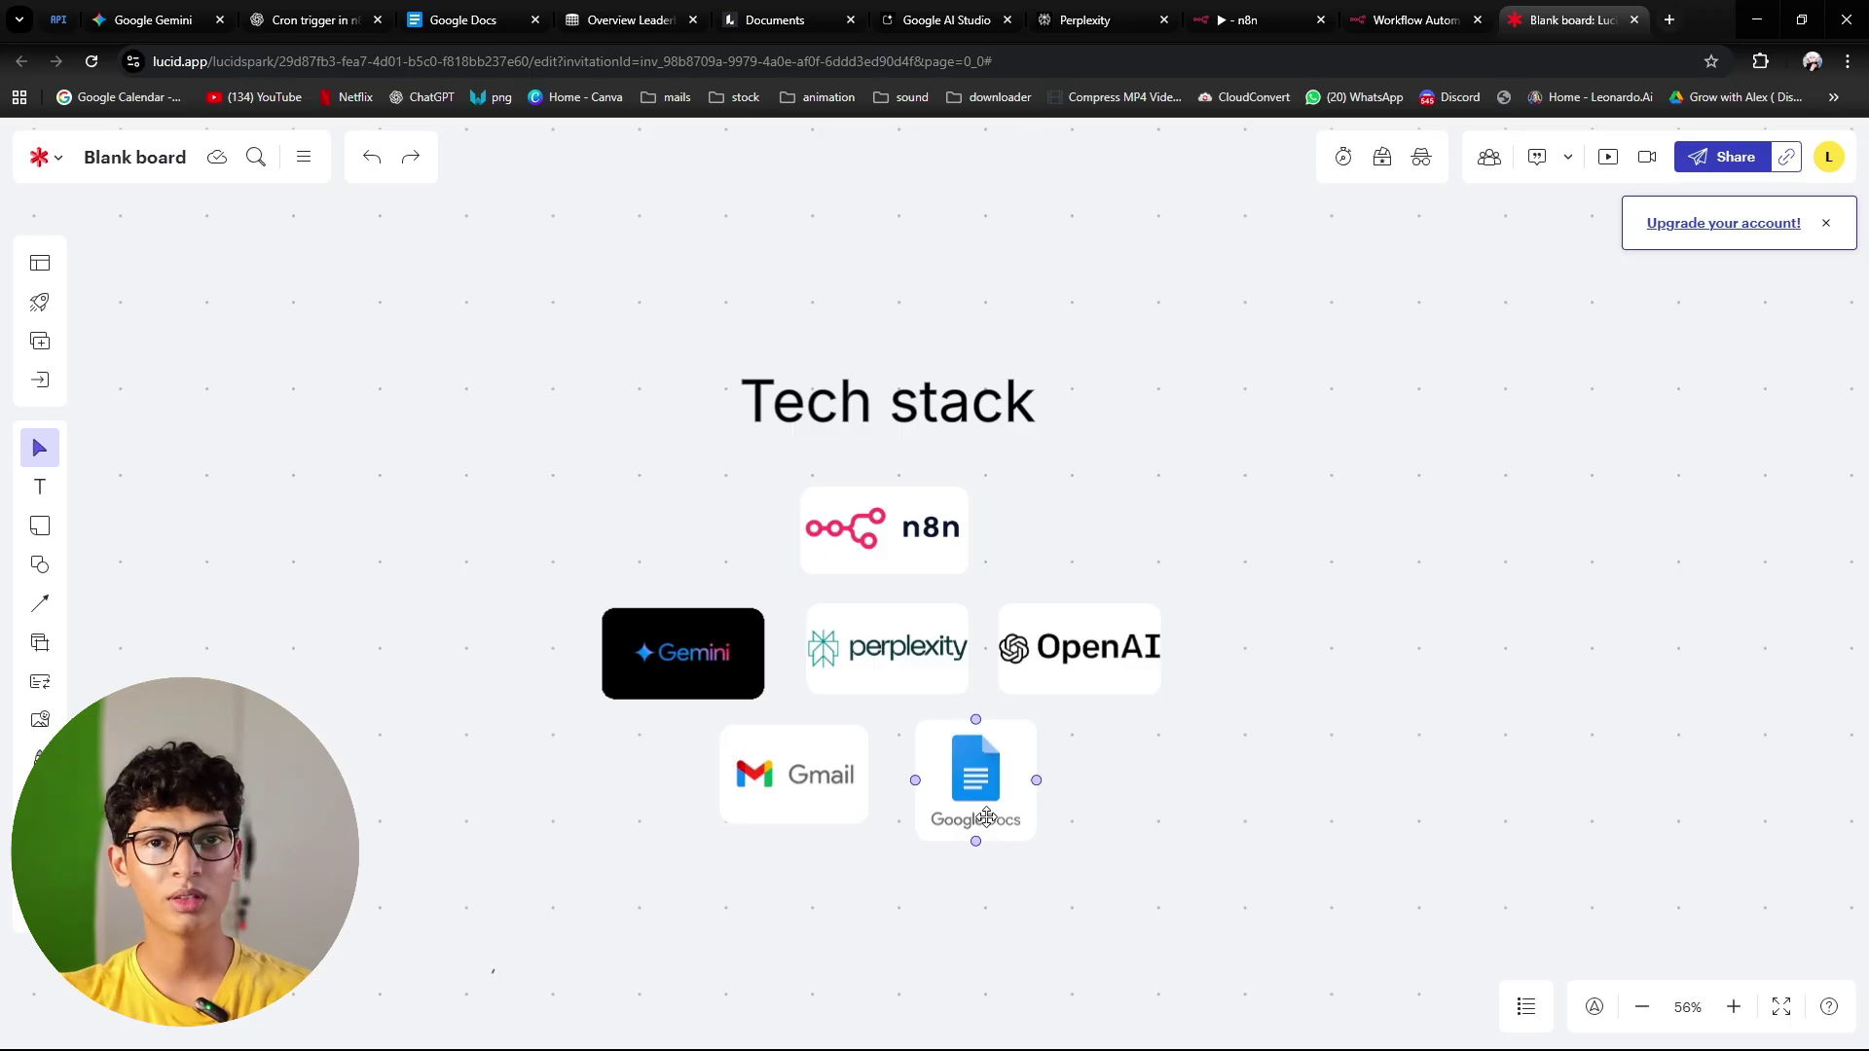
click(849, 776)
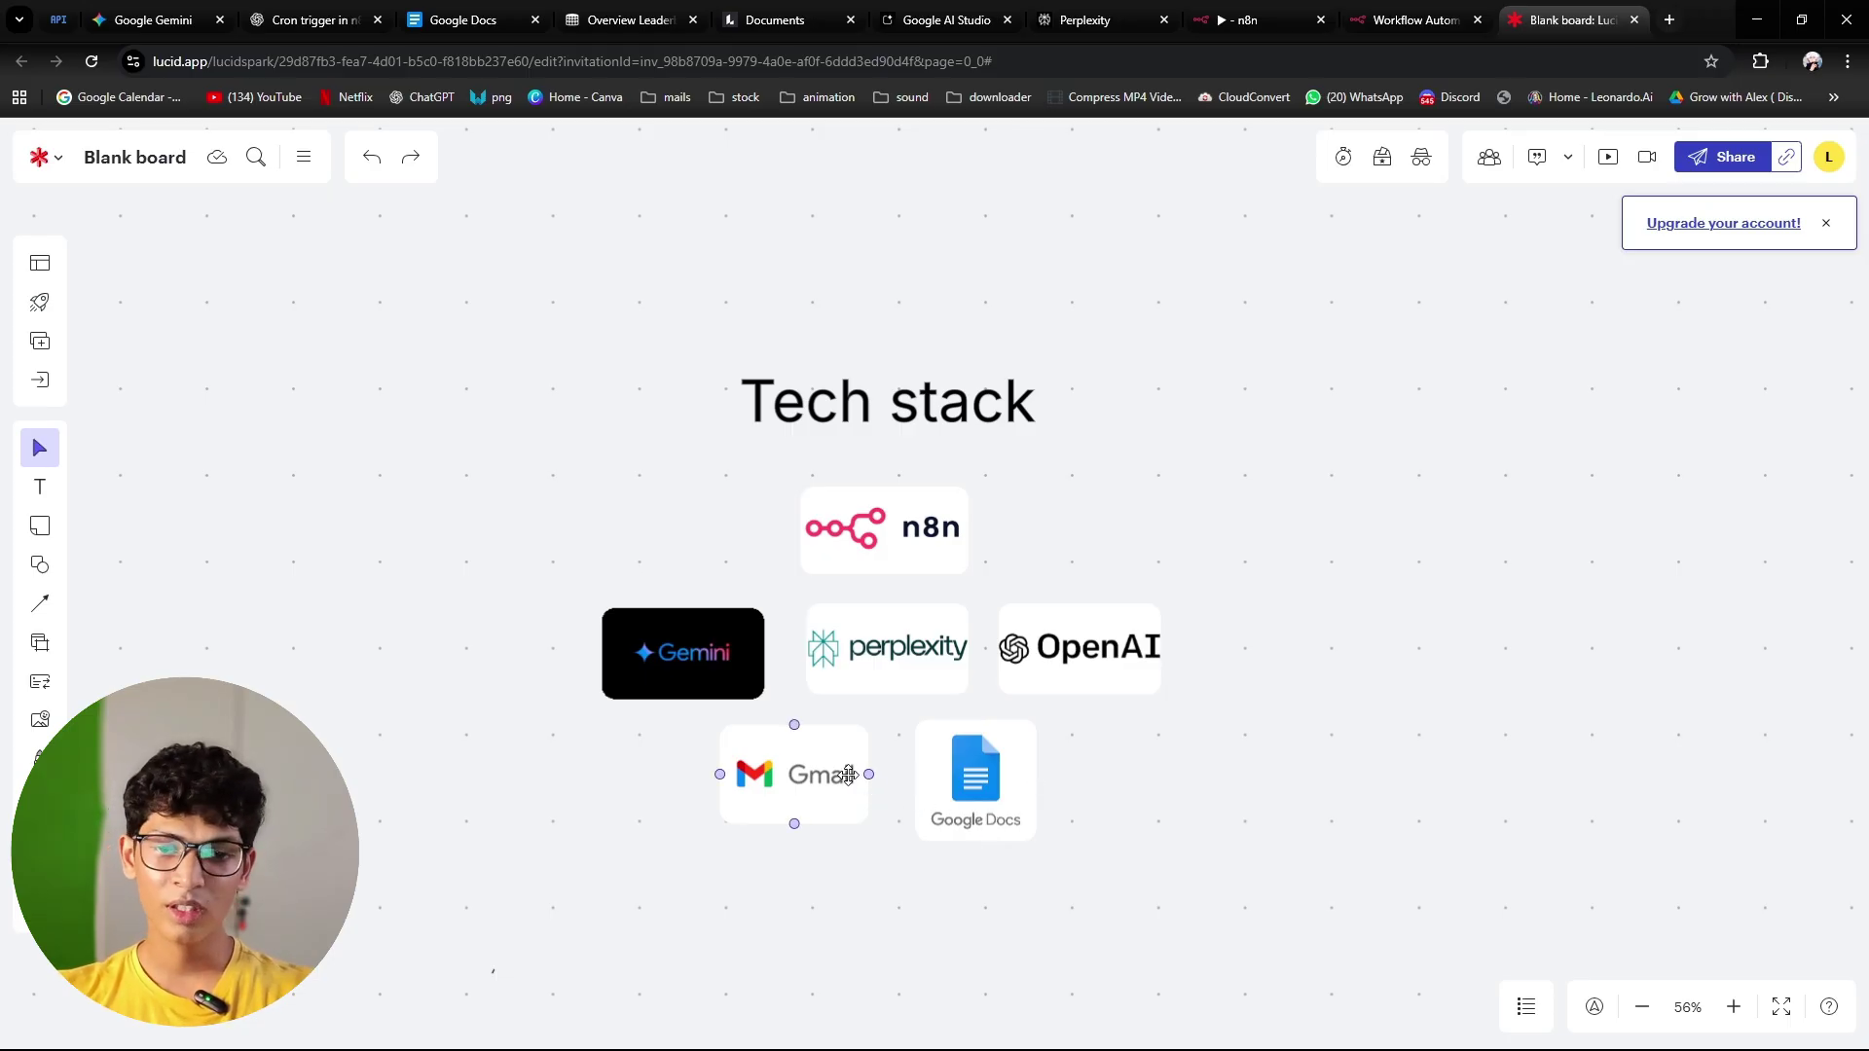
click(949, 803)
click(1229, 913)
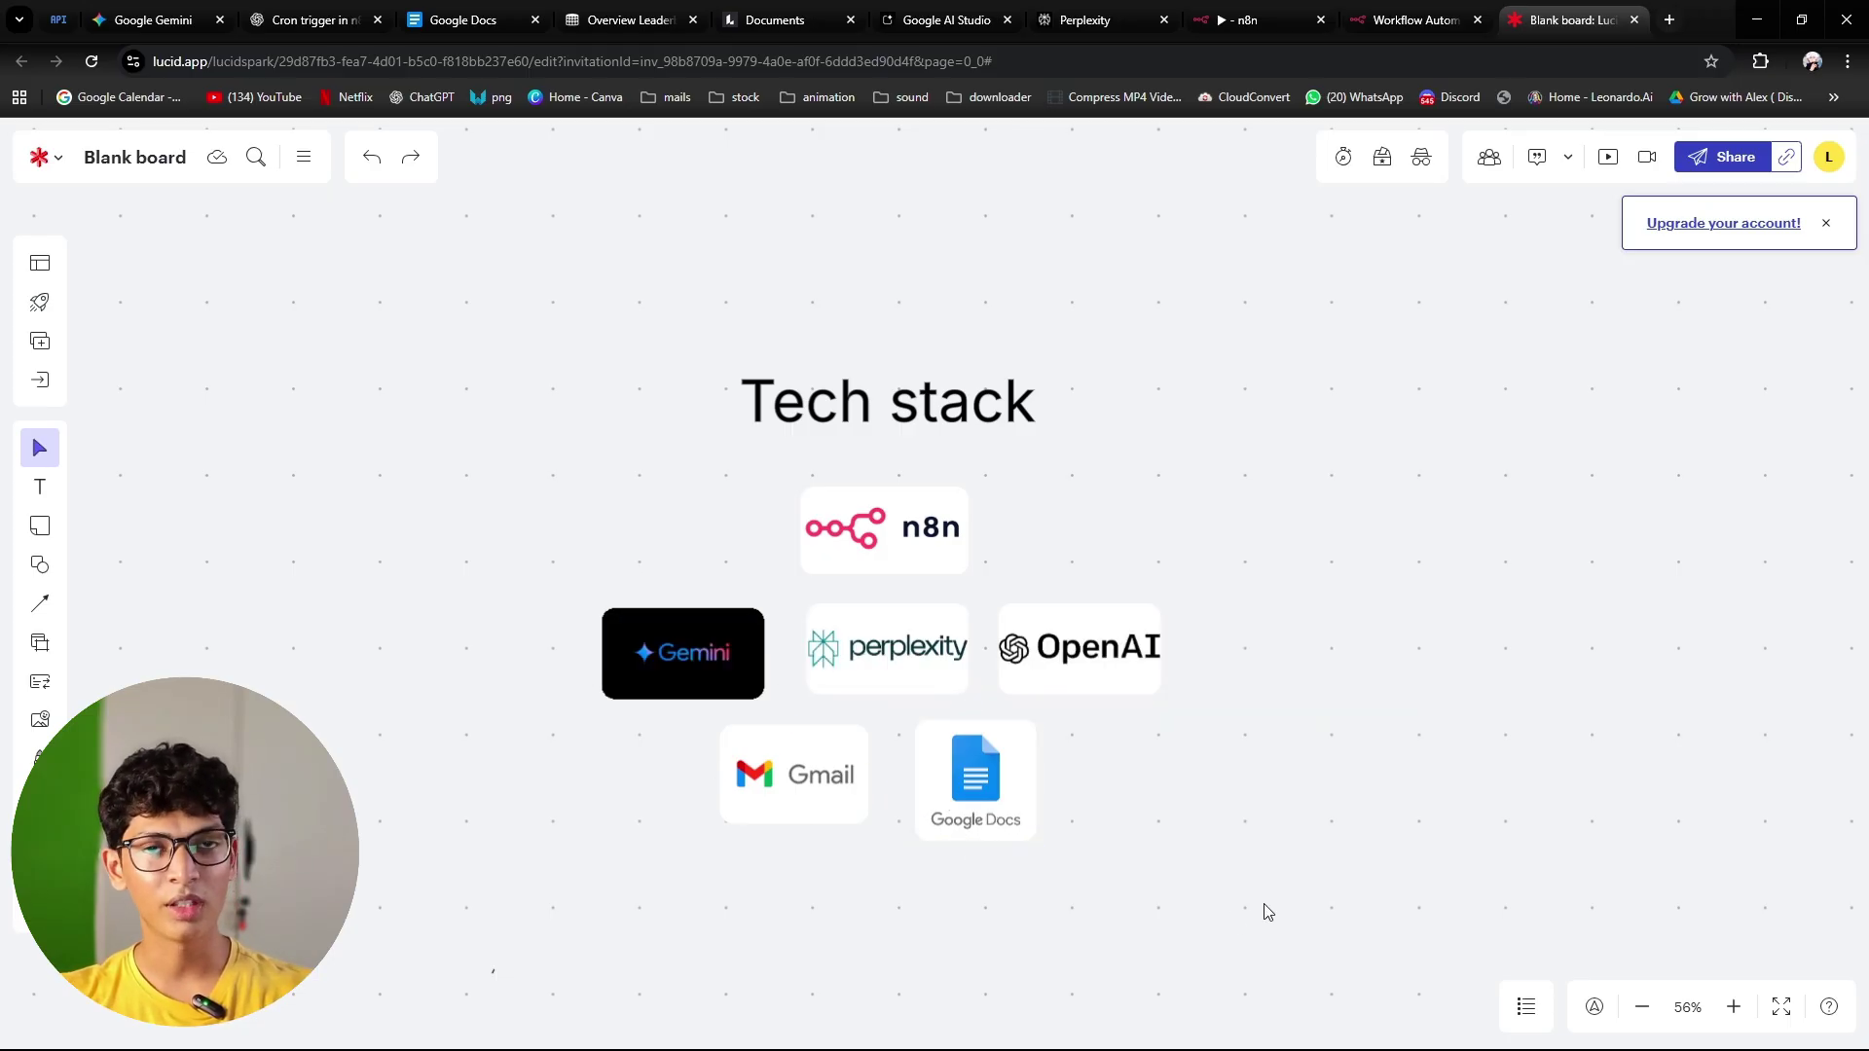
click(826, 758)
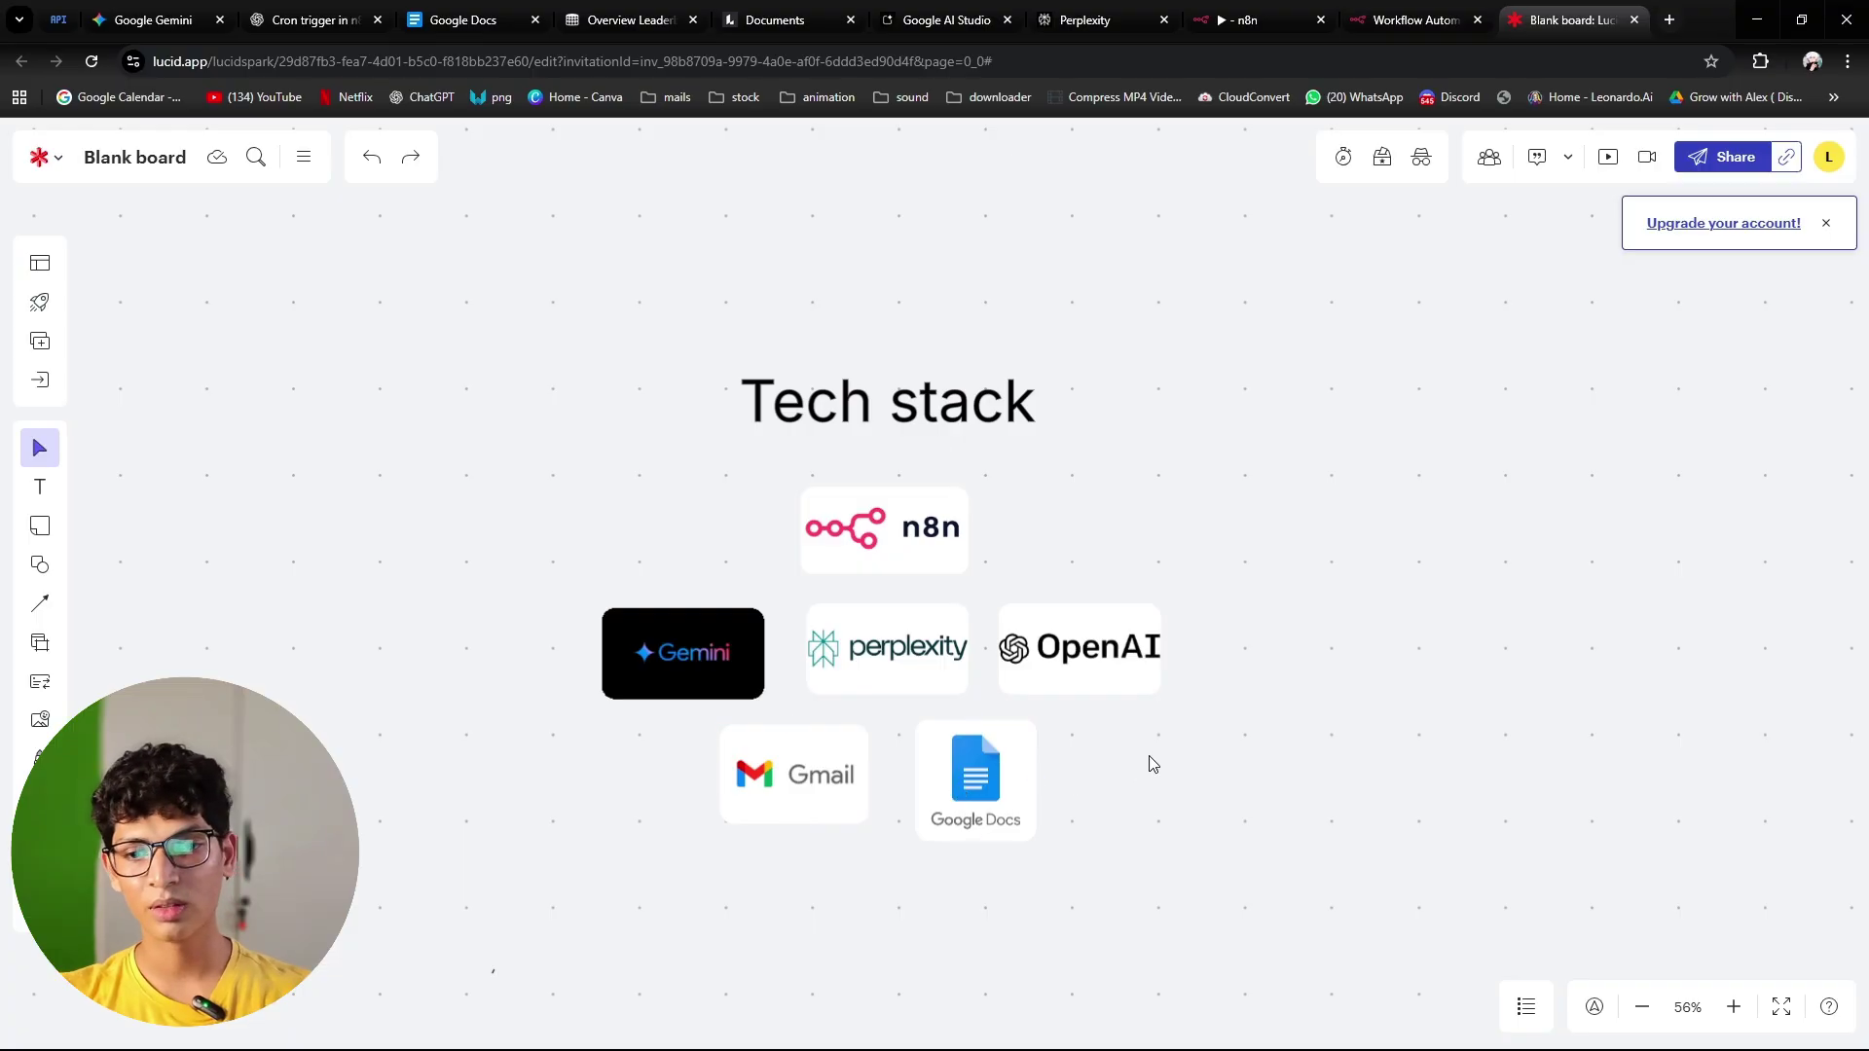
click(1236, 747)
Step: Pan to the Script Writer flowchart, highlight its cron trigger box, then return to n8n
scroll(1235, 705, down, 3)
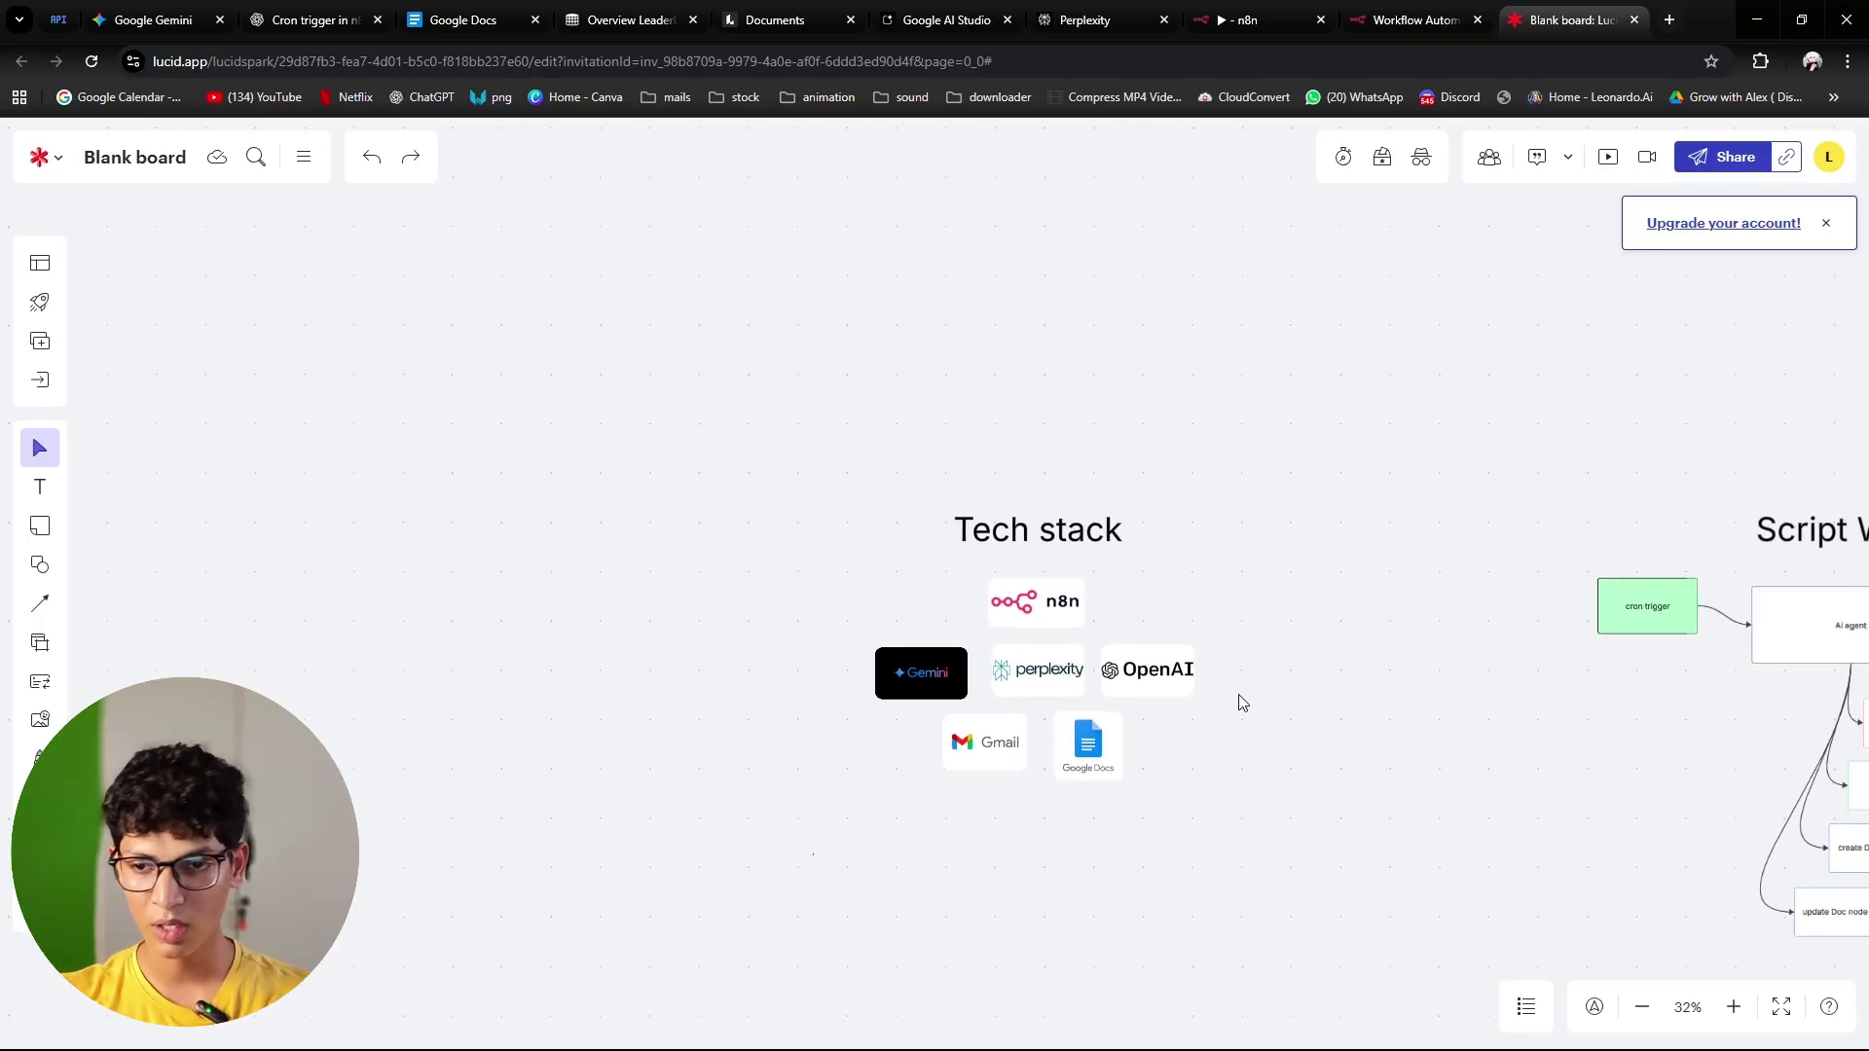
scroll(1644, 584, up, 2)
scroll(1441, 688, right, 5)
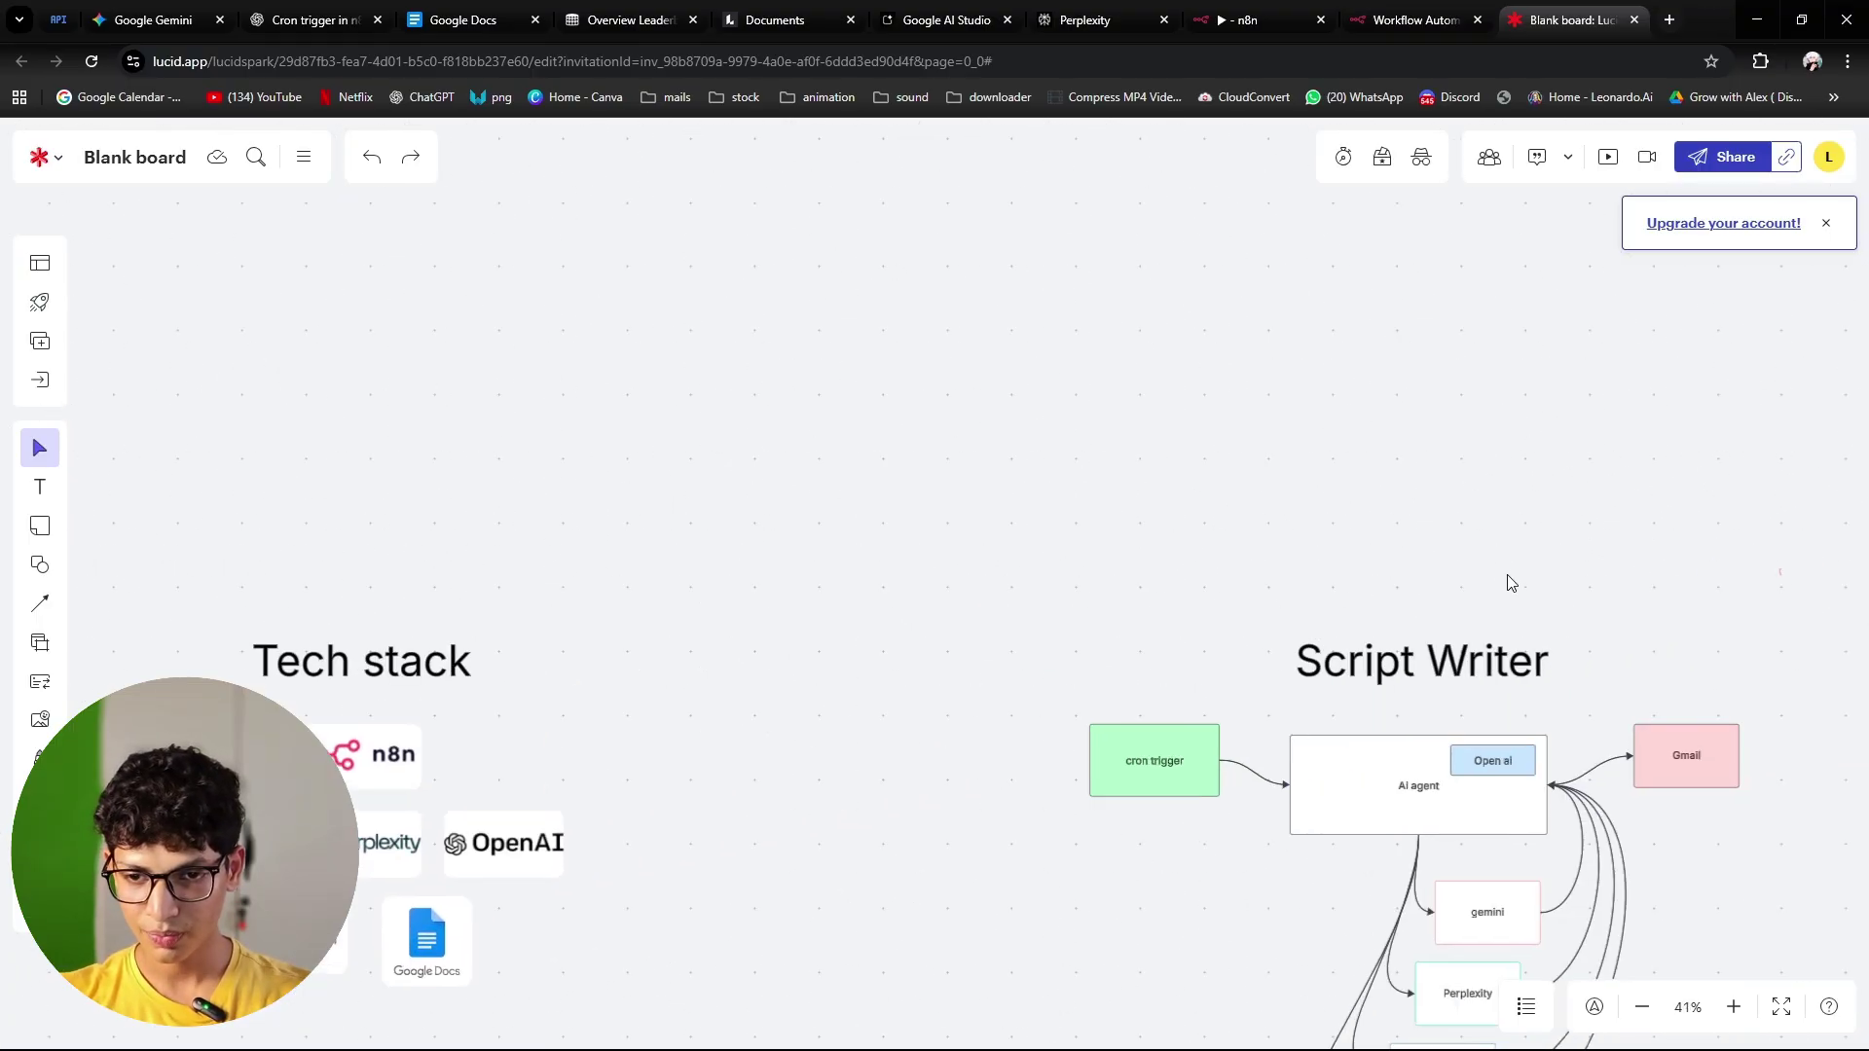
scroll(1511, 581, down, 2)
scroll(1562, 655, up, 4)
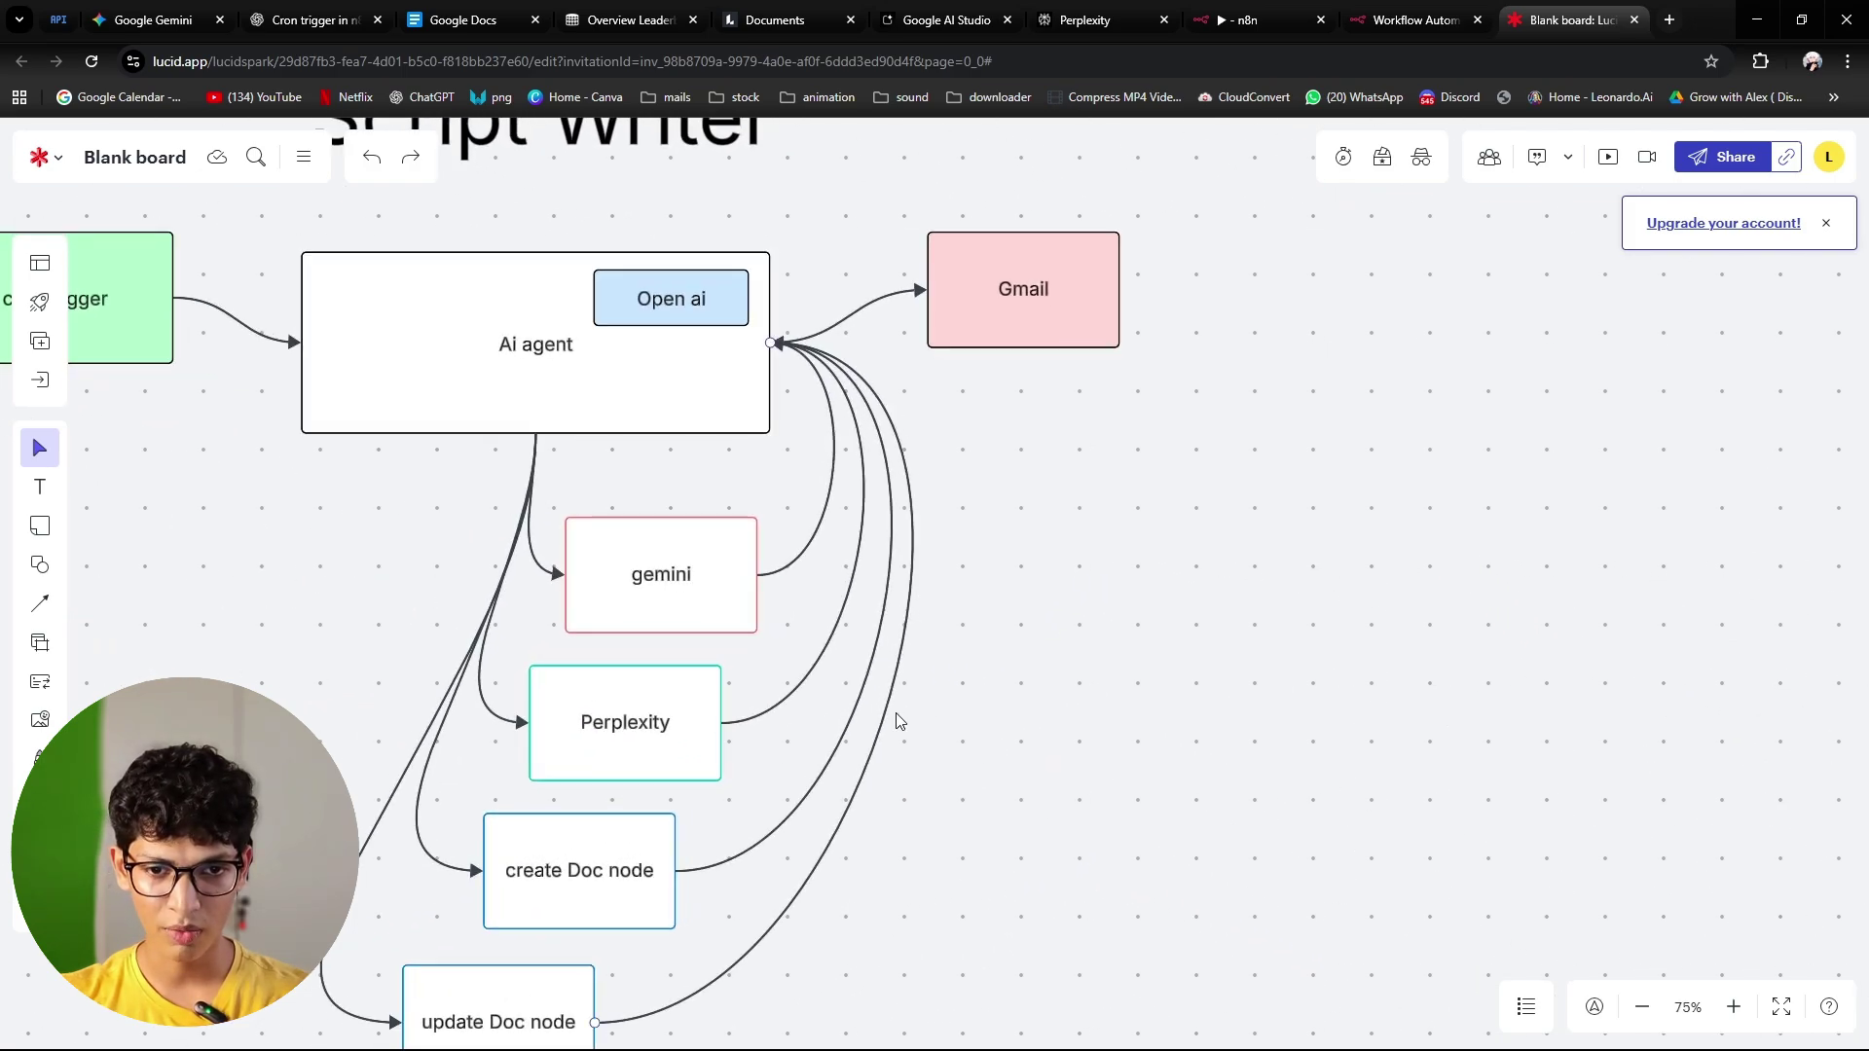
scroll(893, 717, down, 2)
scroll(443, 723, left, 3)
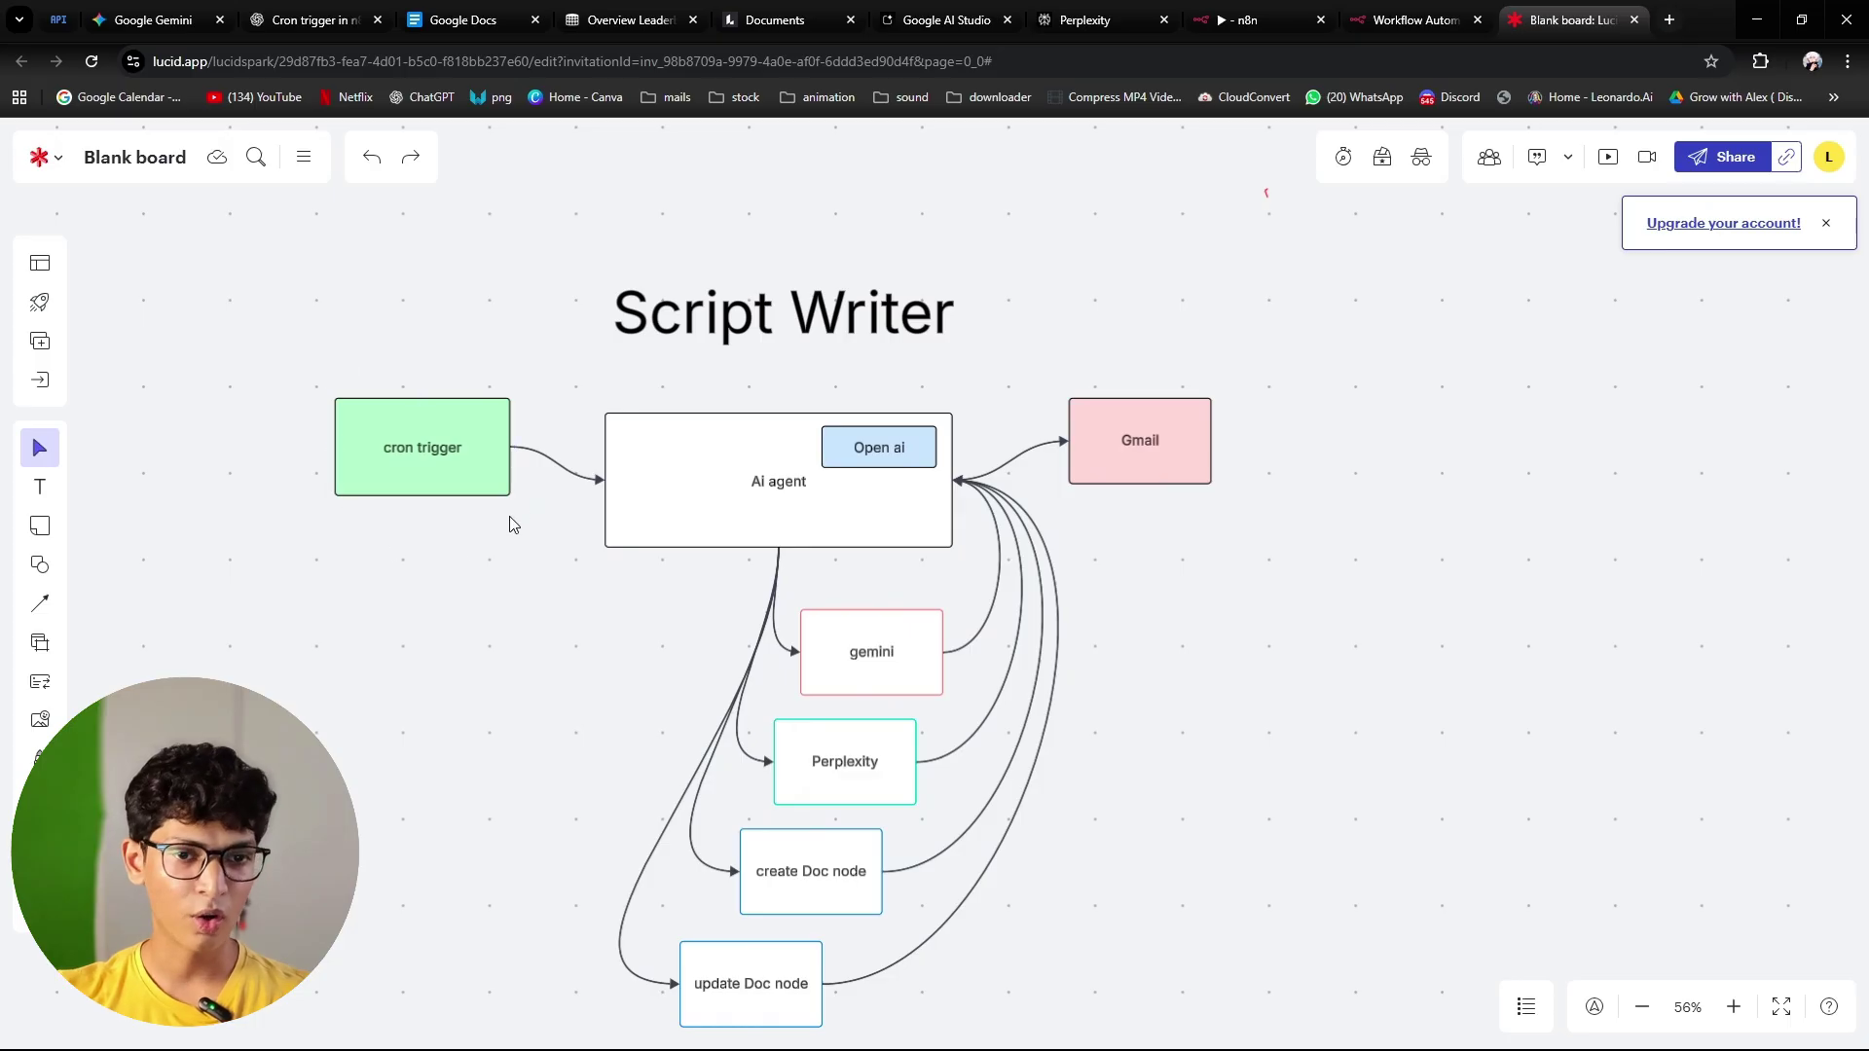
click(377, 409)
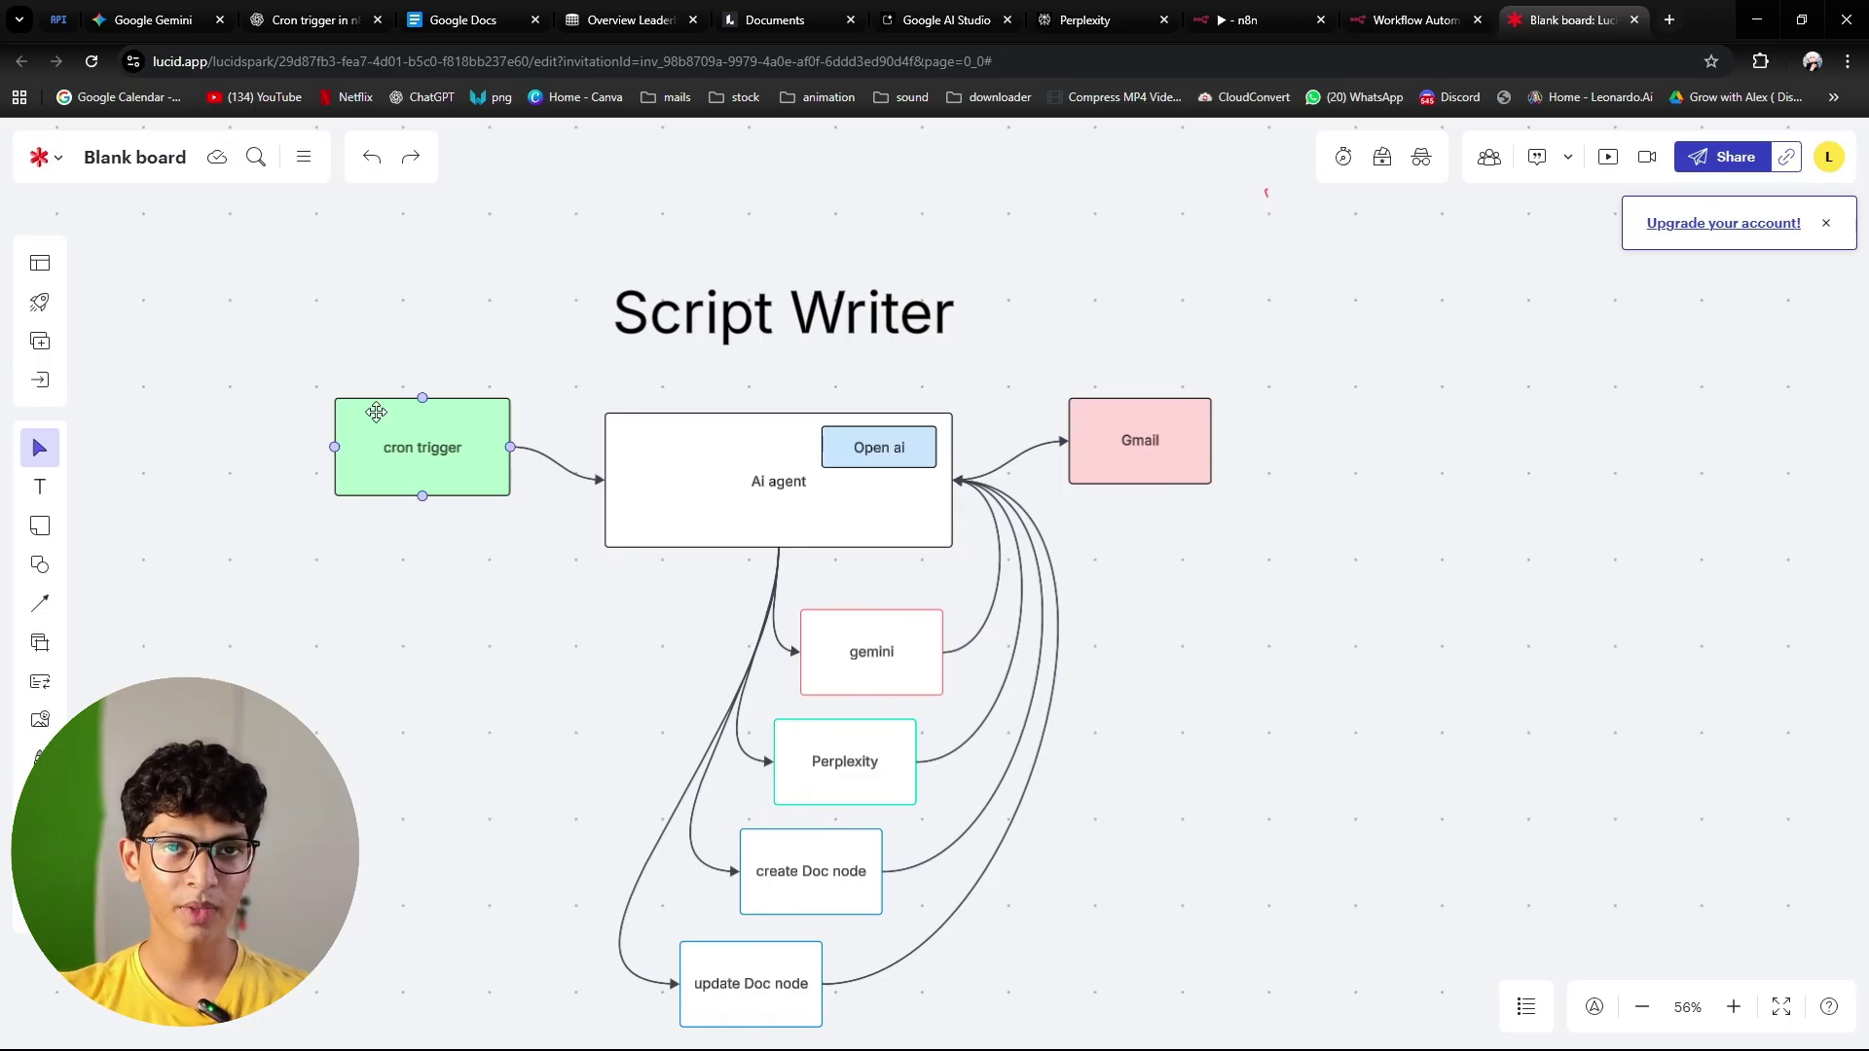
click(366, 360)
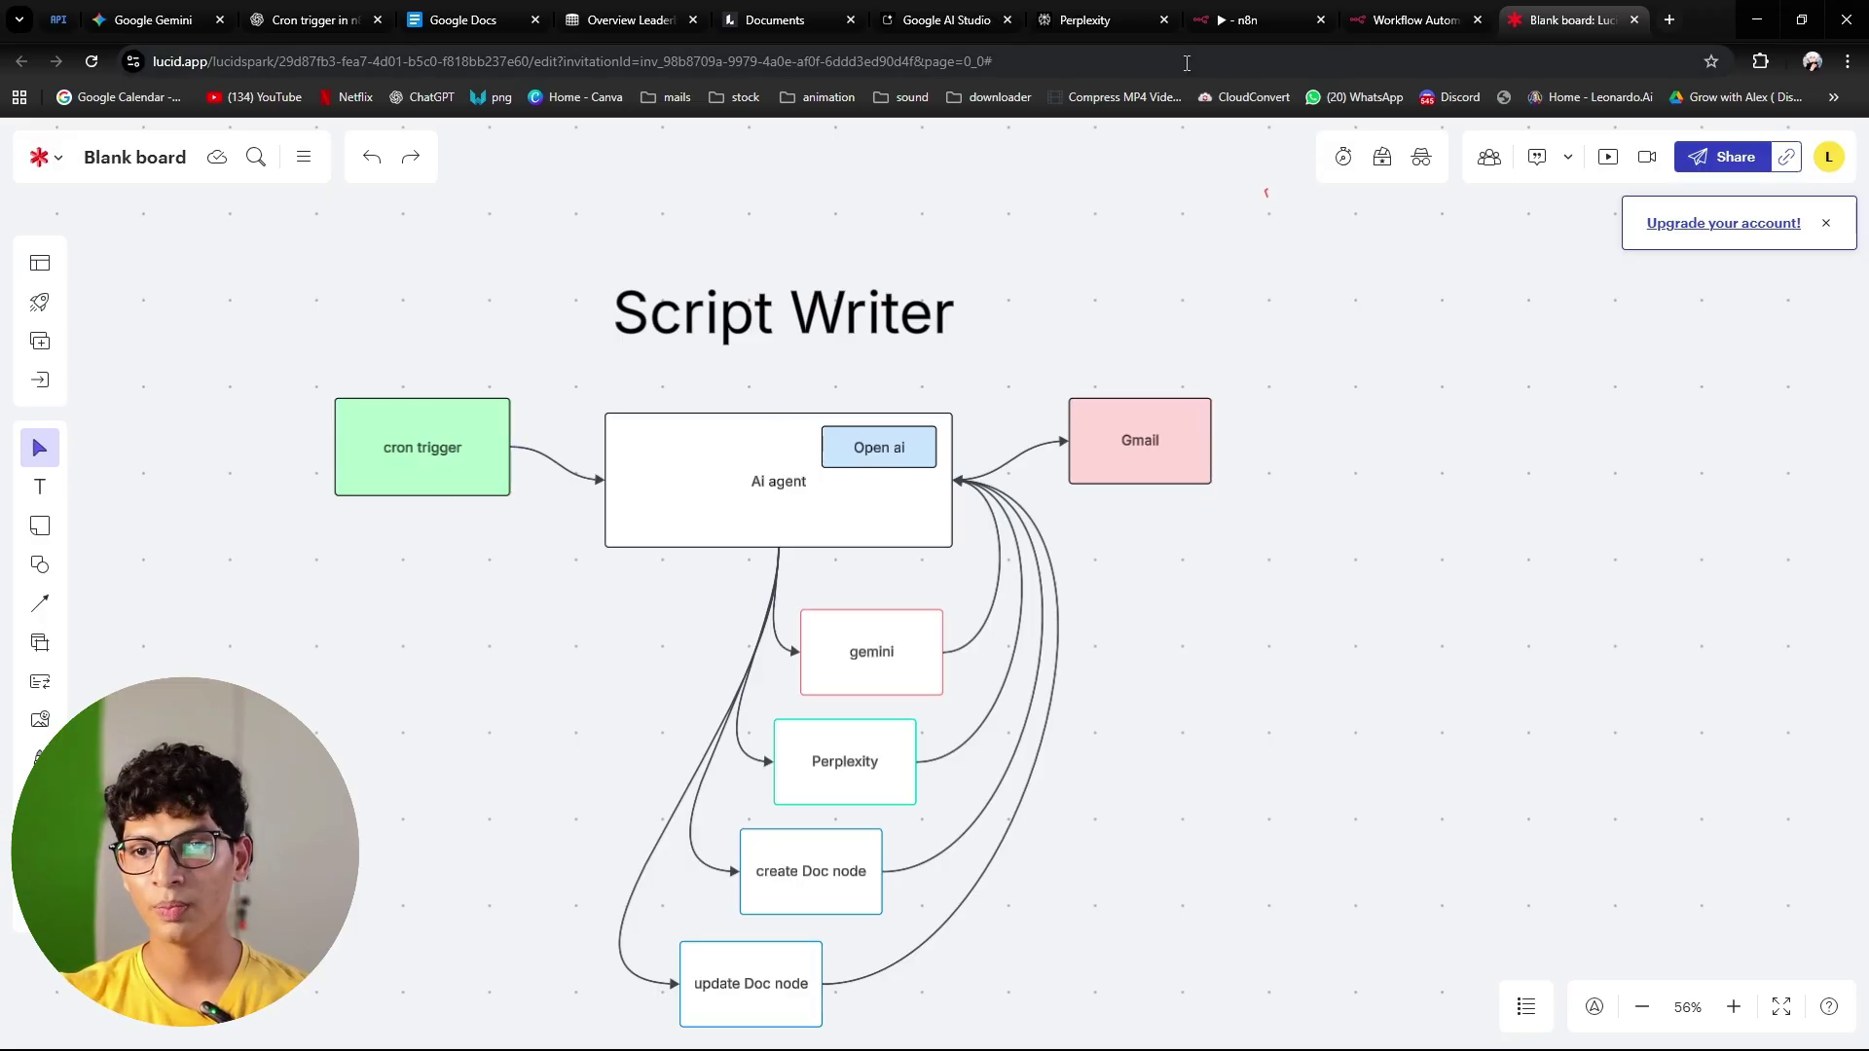
click(1252, 19)
Step: Add an 'On a schedule' trigger with a Custom (Cron) interval and placeholder expression * * * * *
click(973, 579)
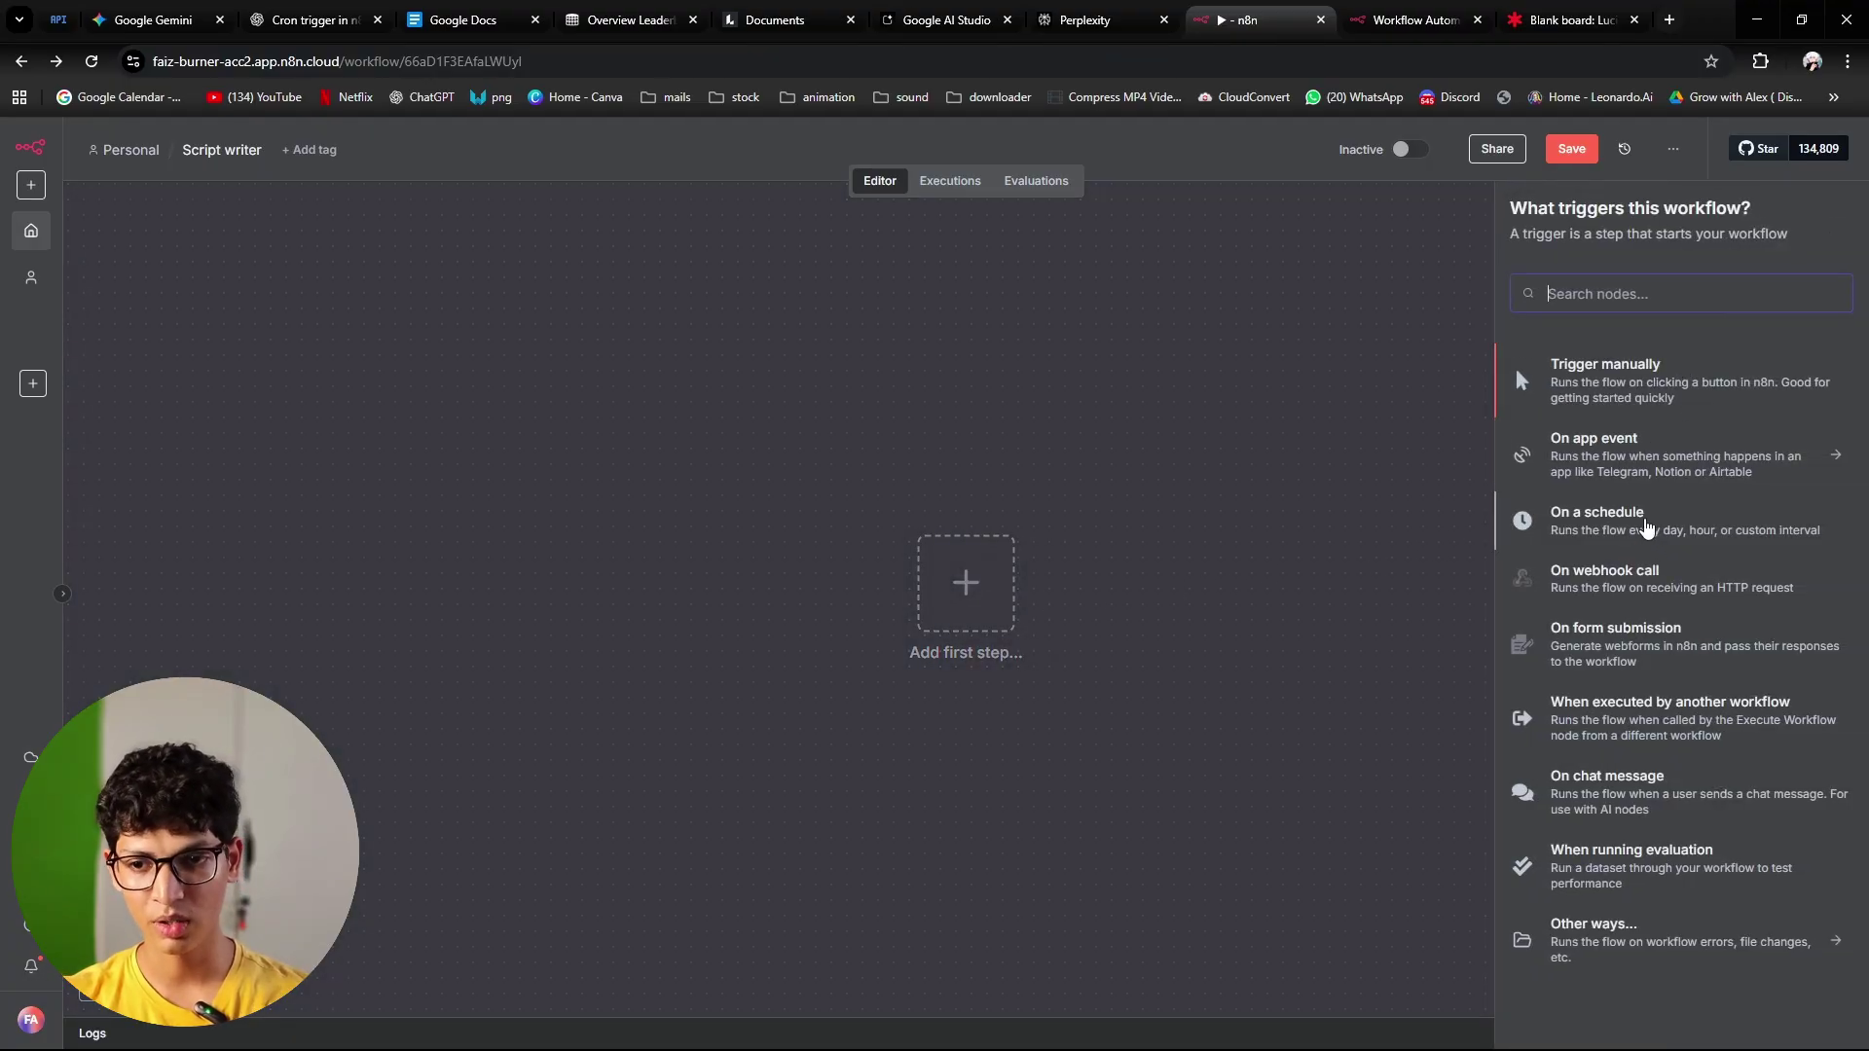
click(1649, 528)
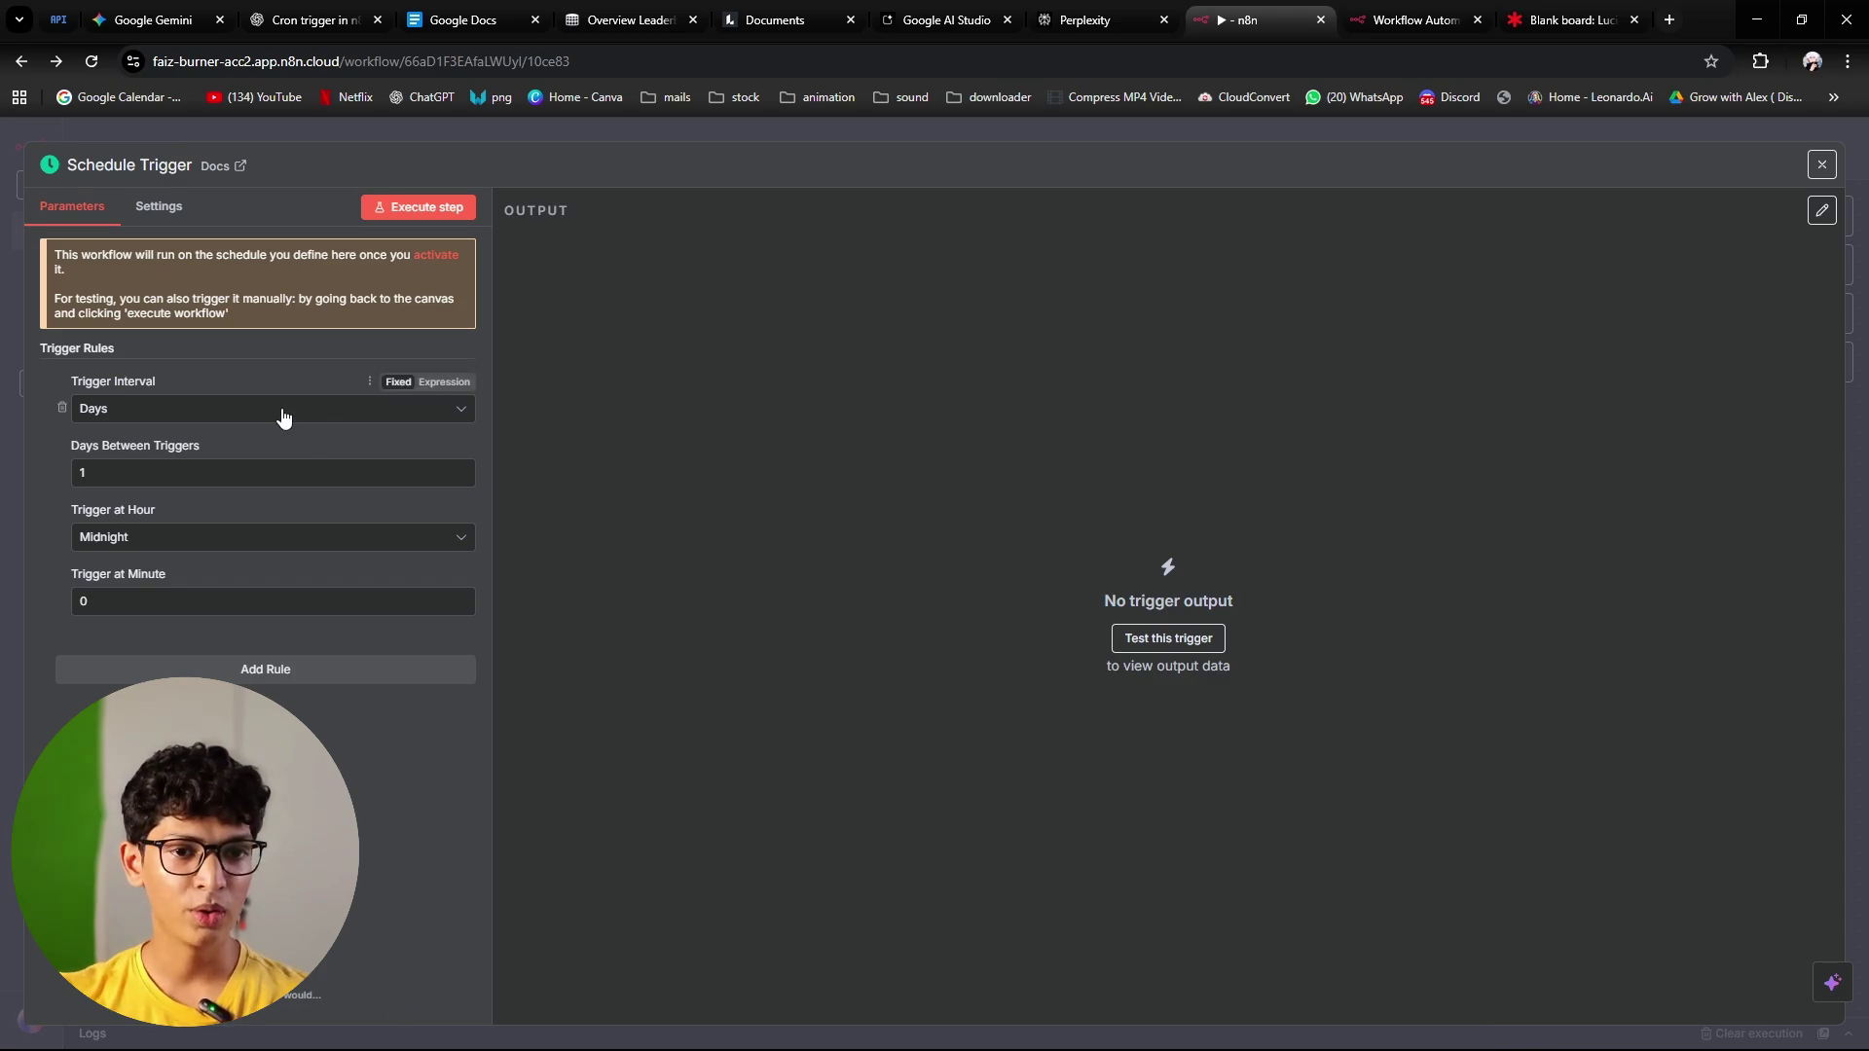
click(284, 417)
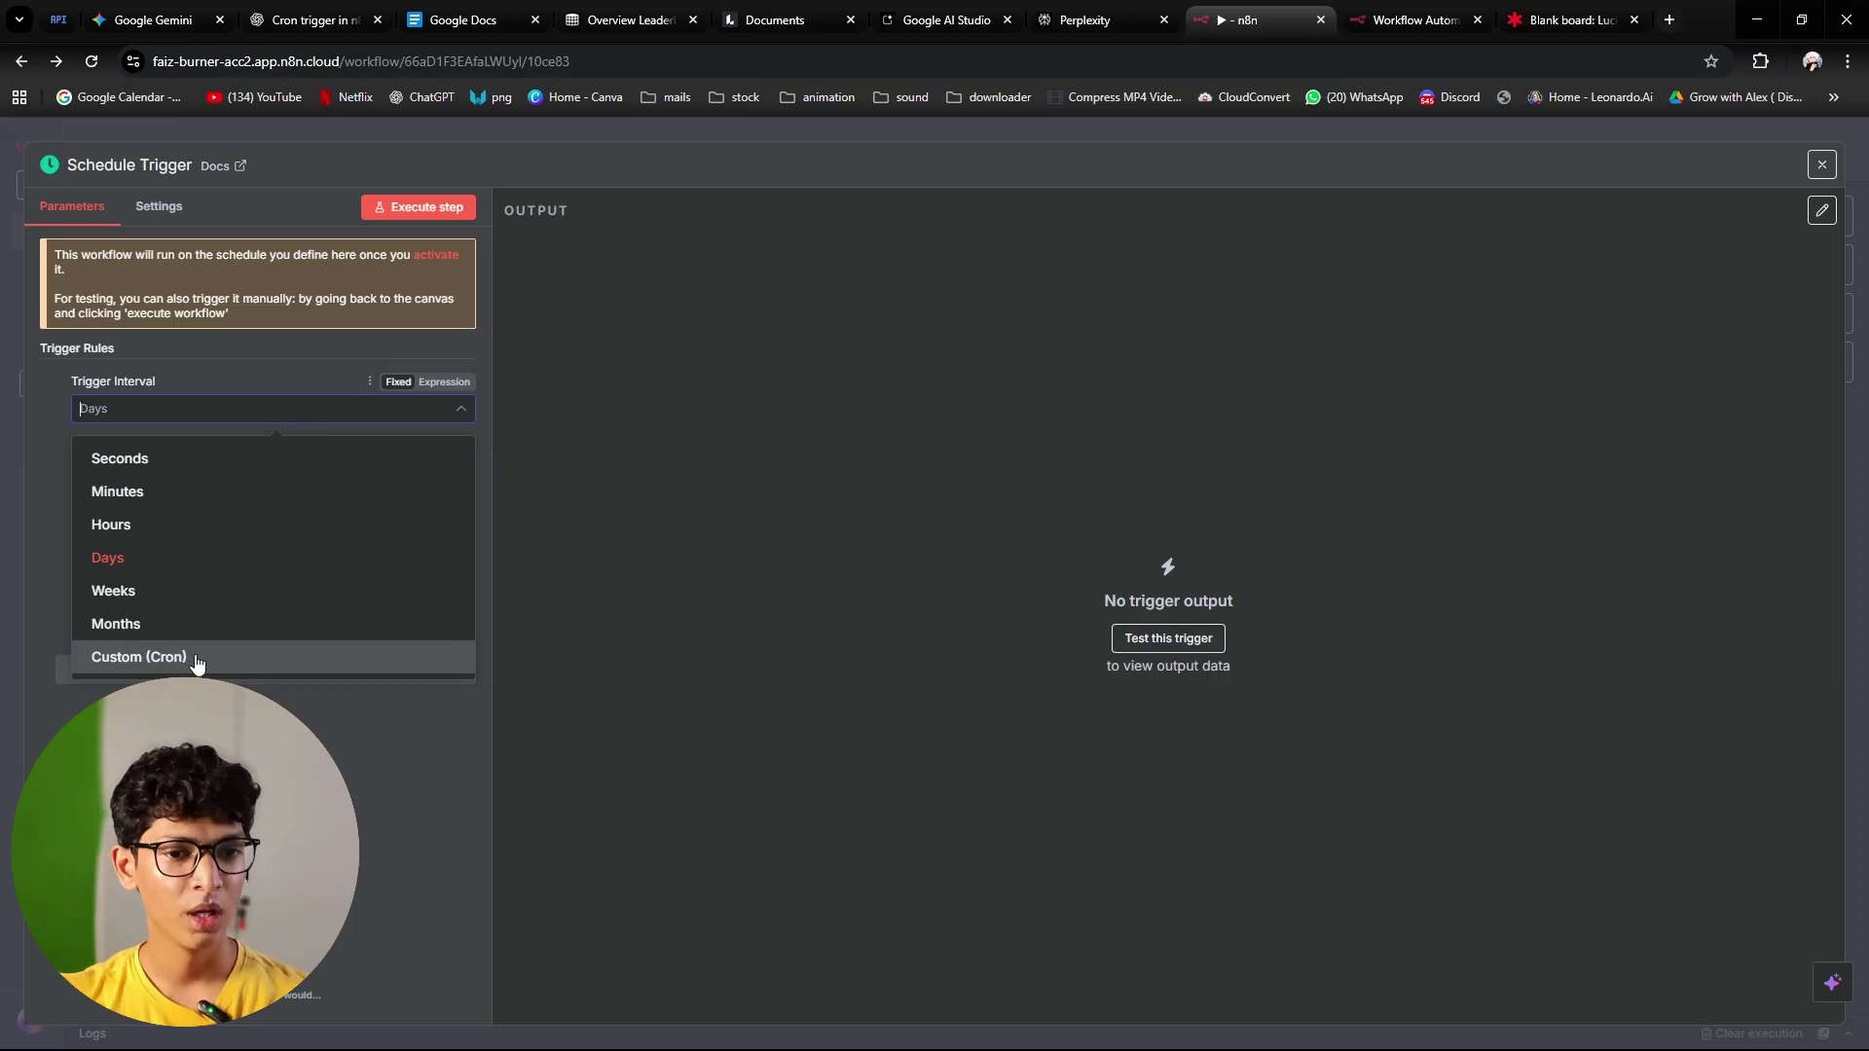
click(255, 660)
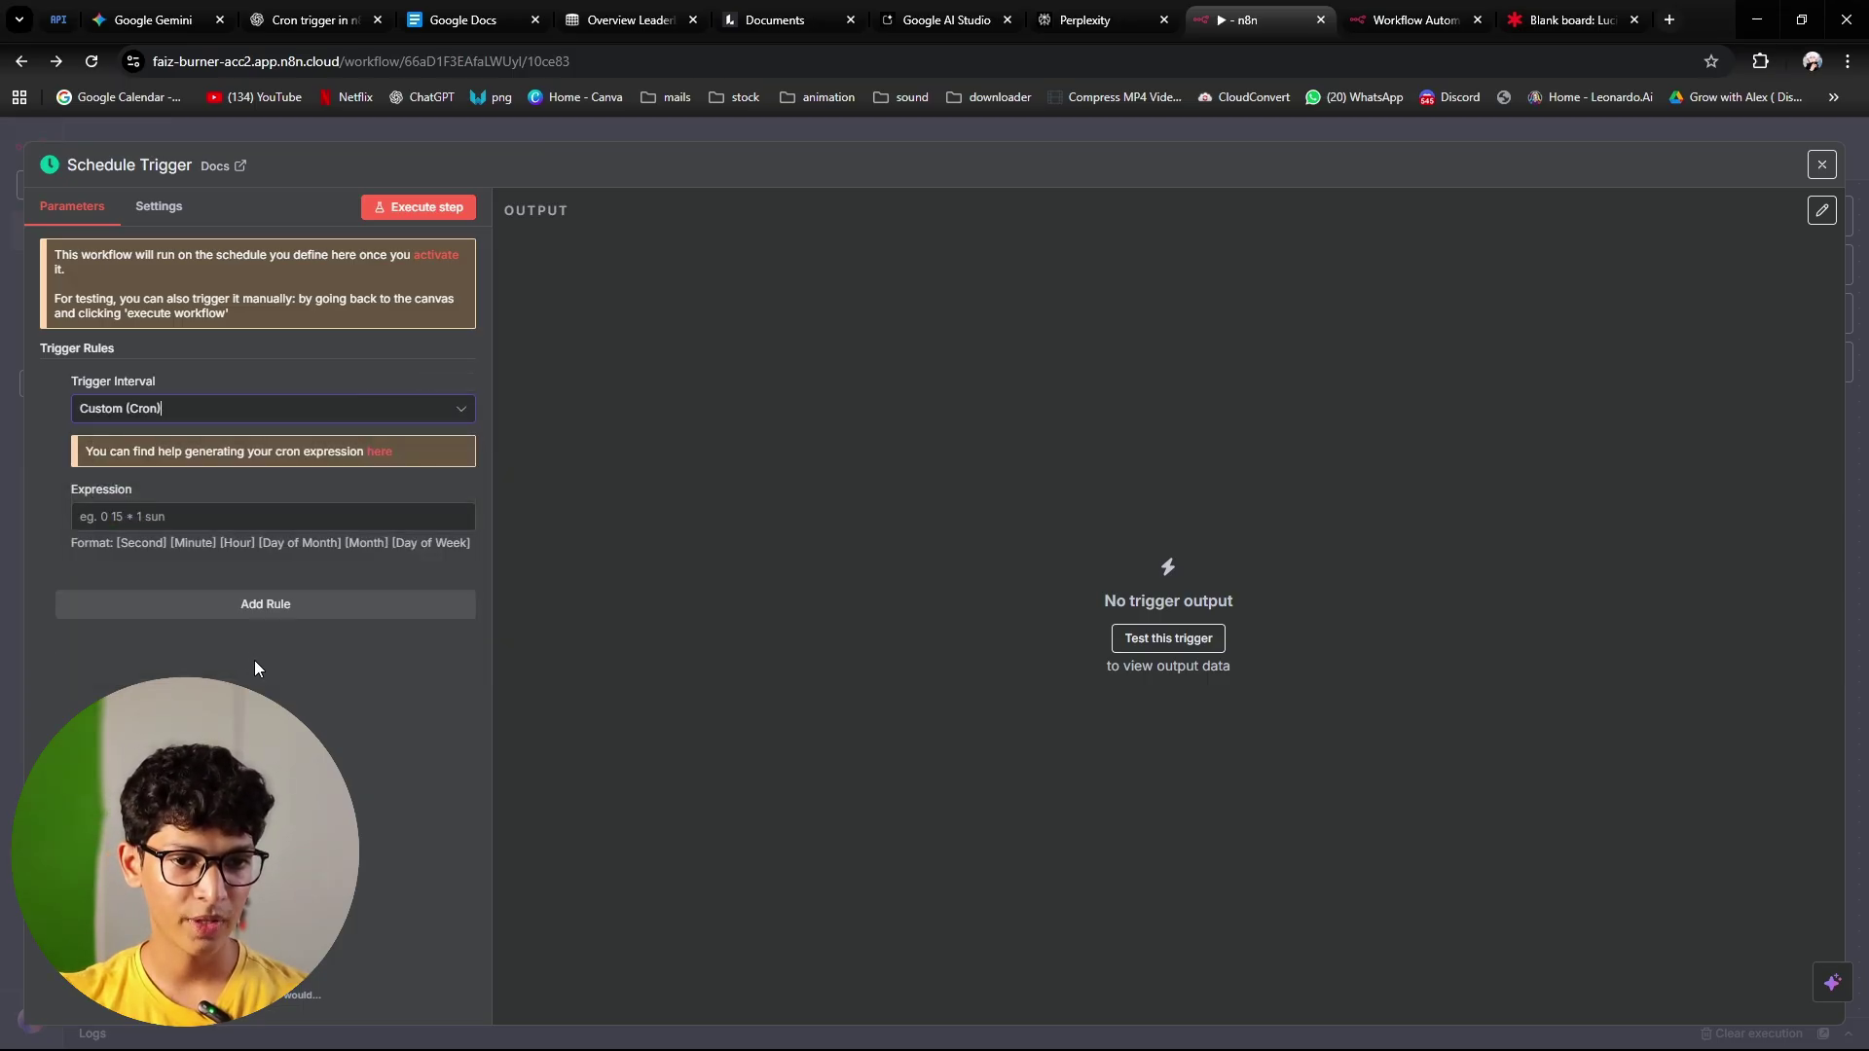
click(189, 514)
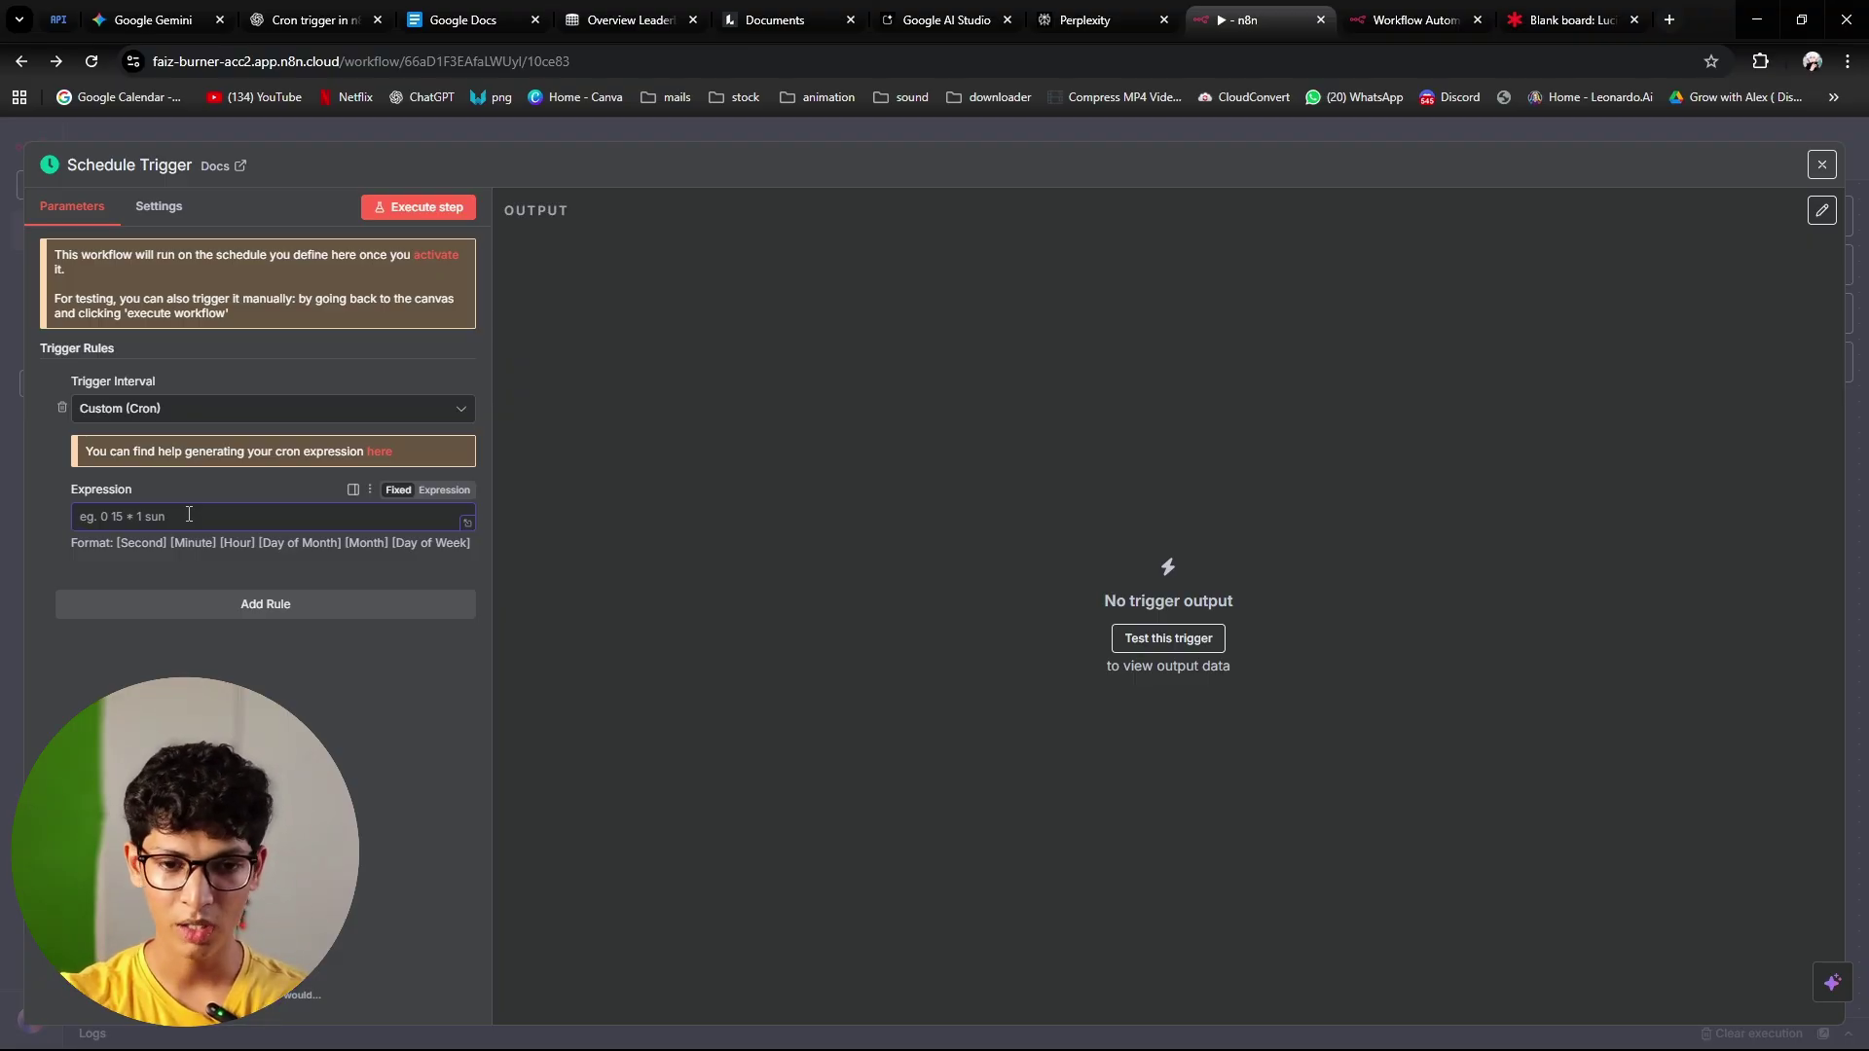
text(* *)
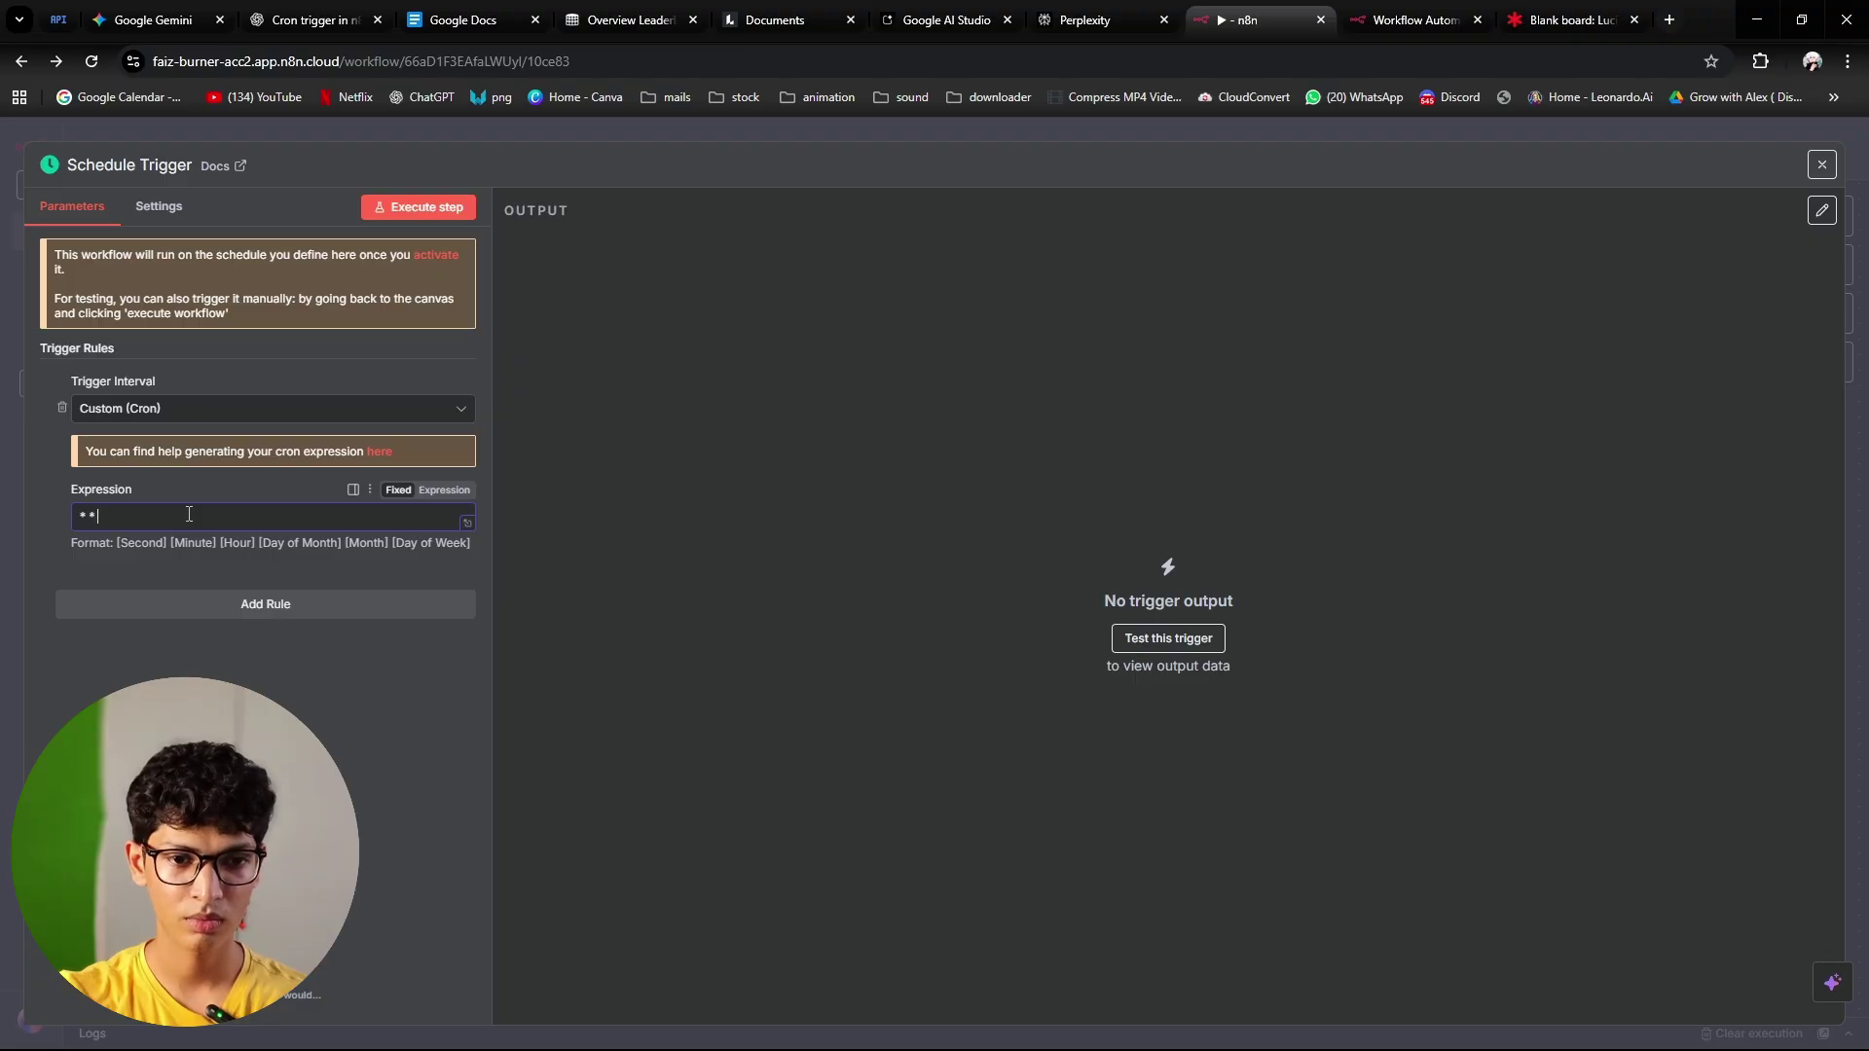
text( * * *)
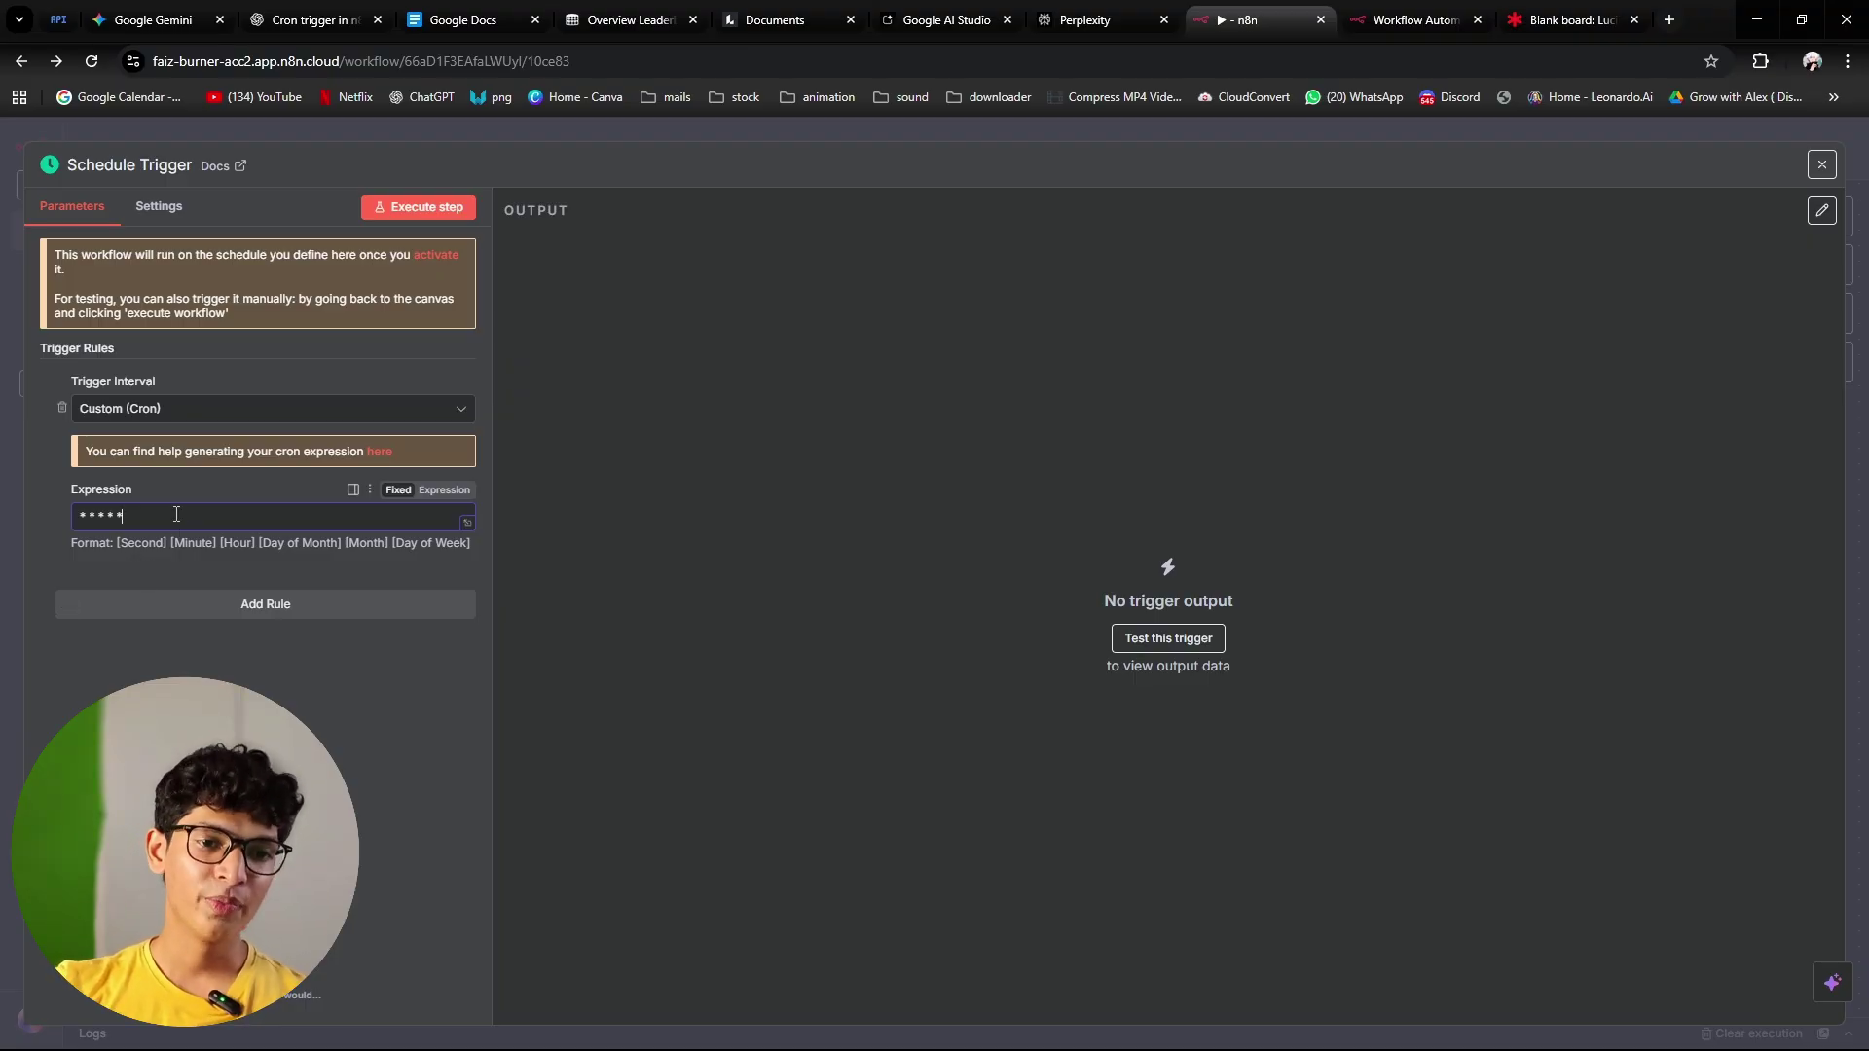
Step: Highlight the Second and Minute parts of the cron format hint
drag(119, 545, 506, 548)
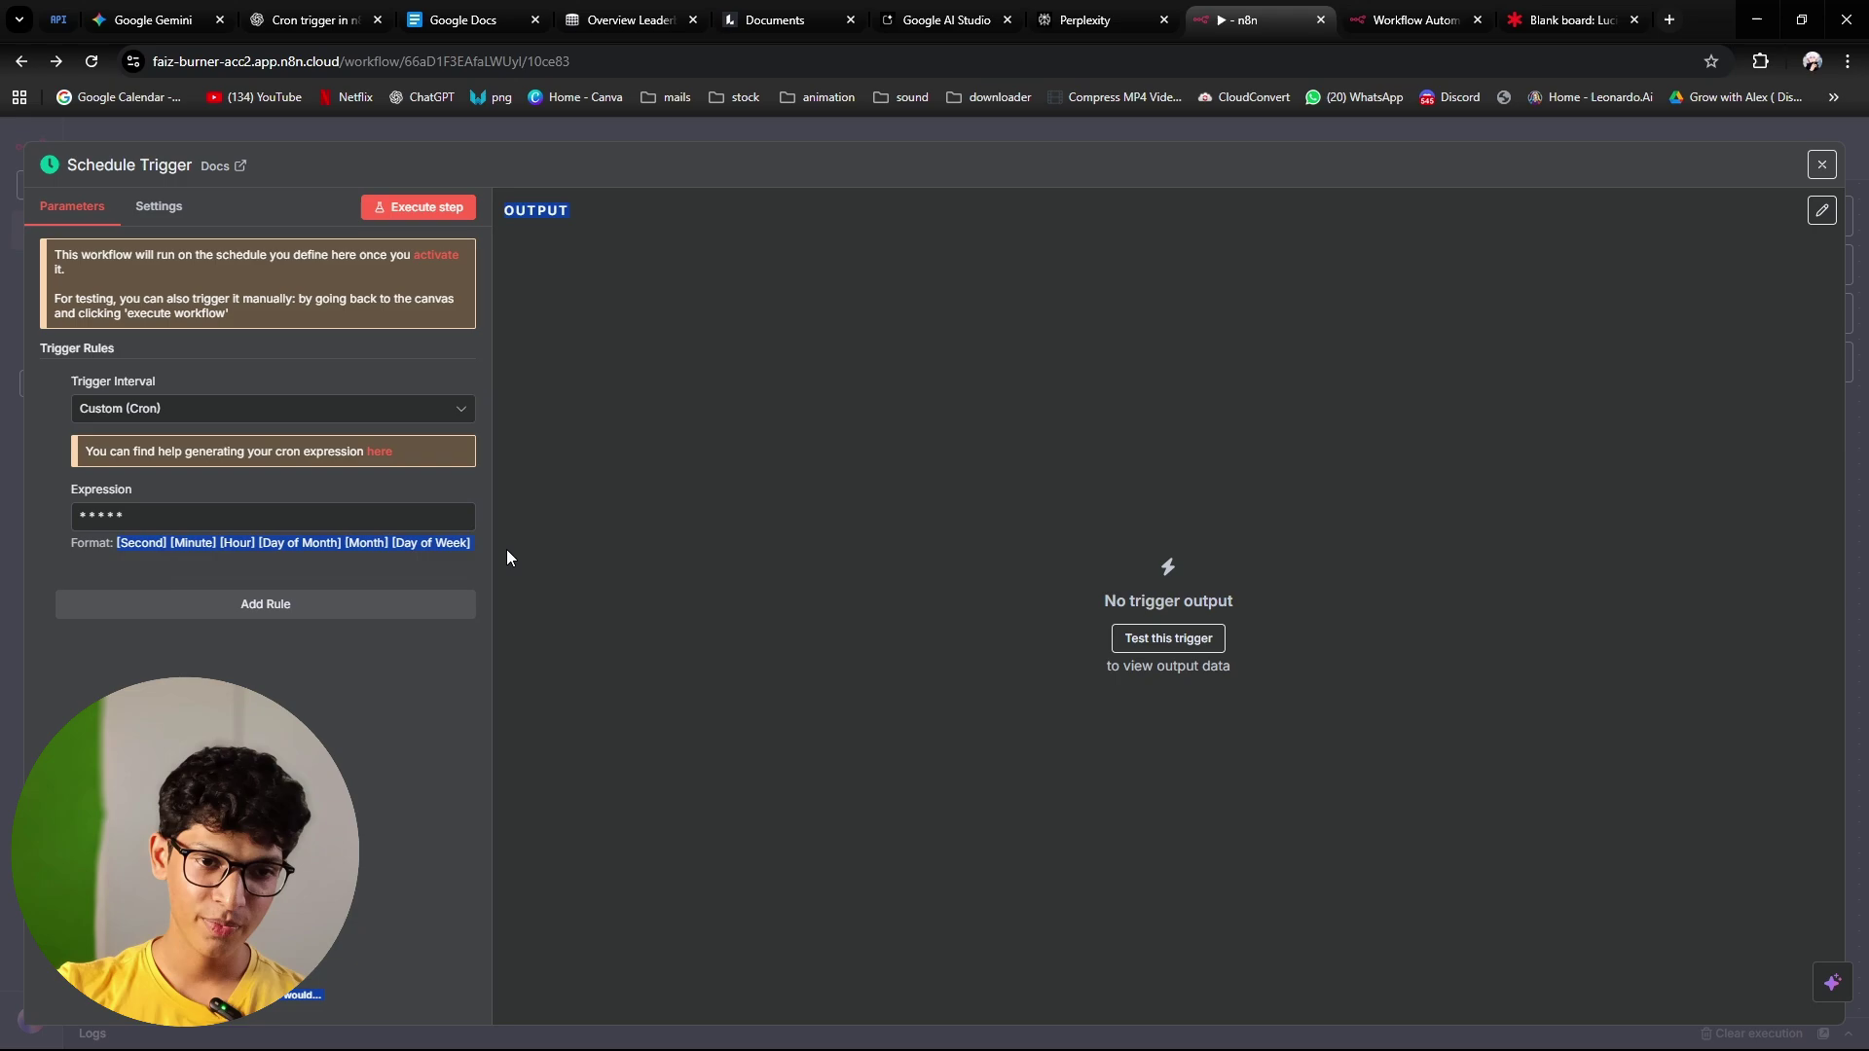
click(83, 513)
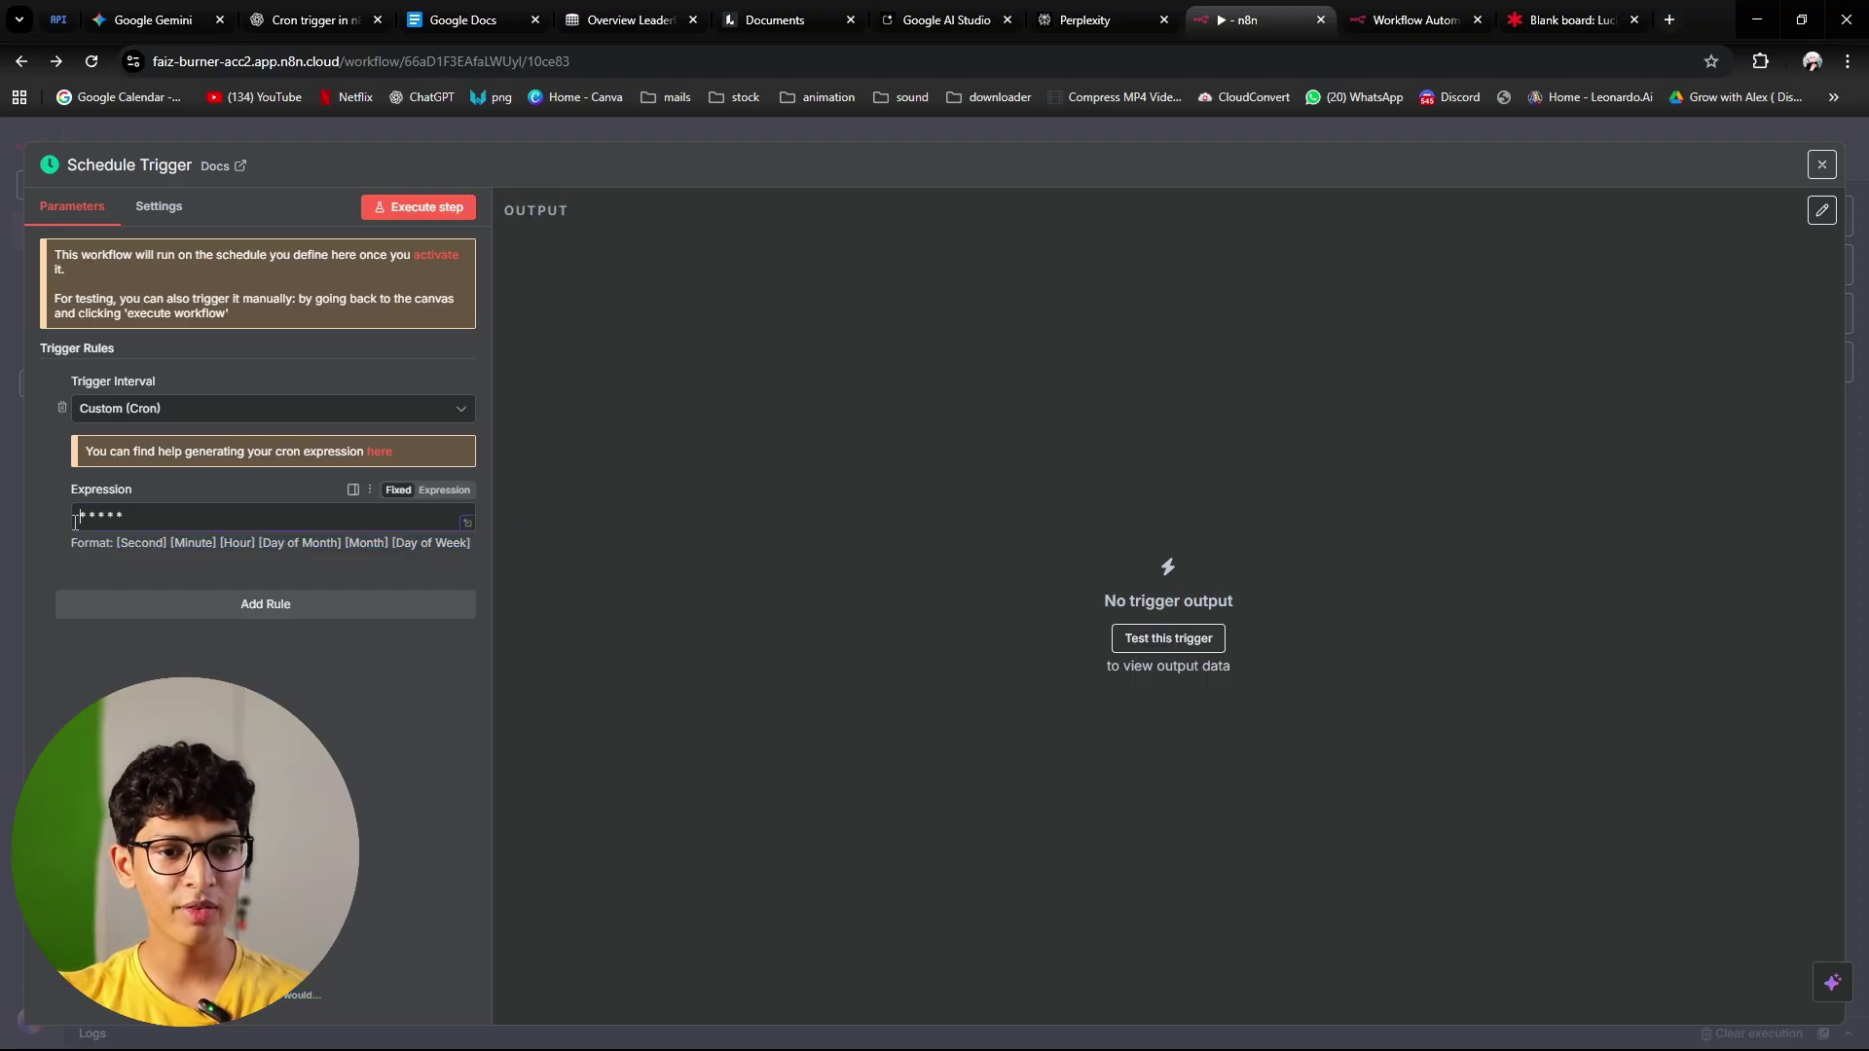
drag(166, 541, 216, 544)
click(175, 581)
click(81, 517)
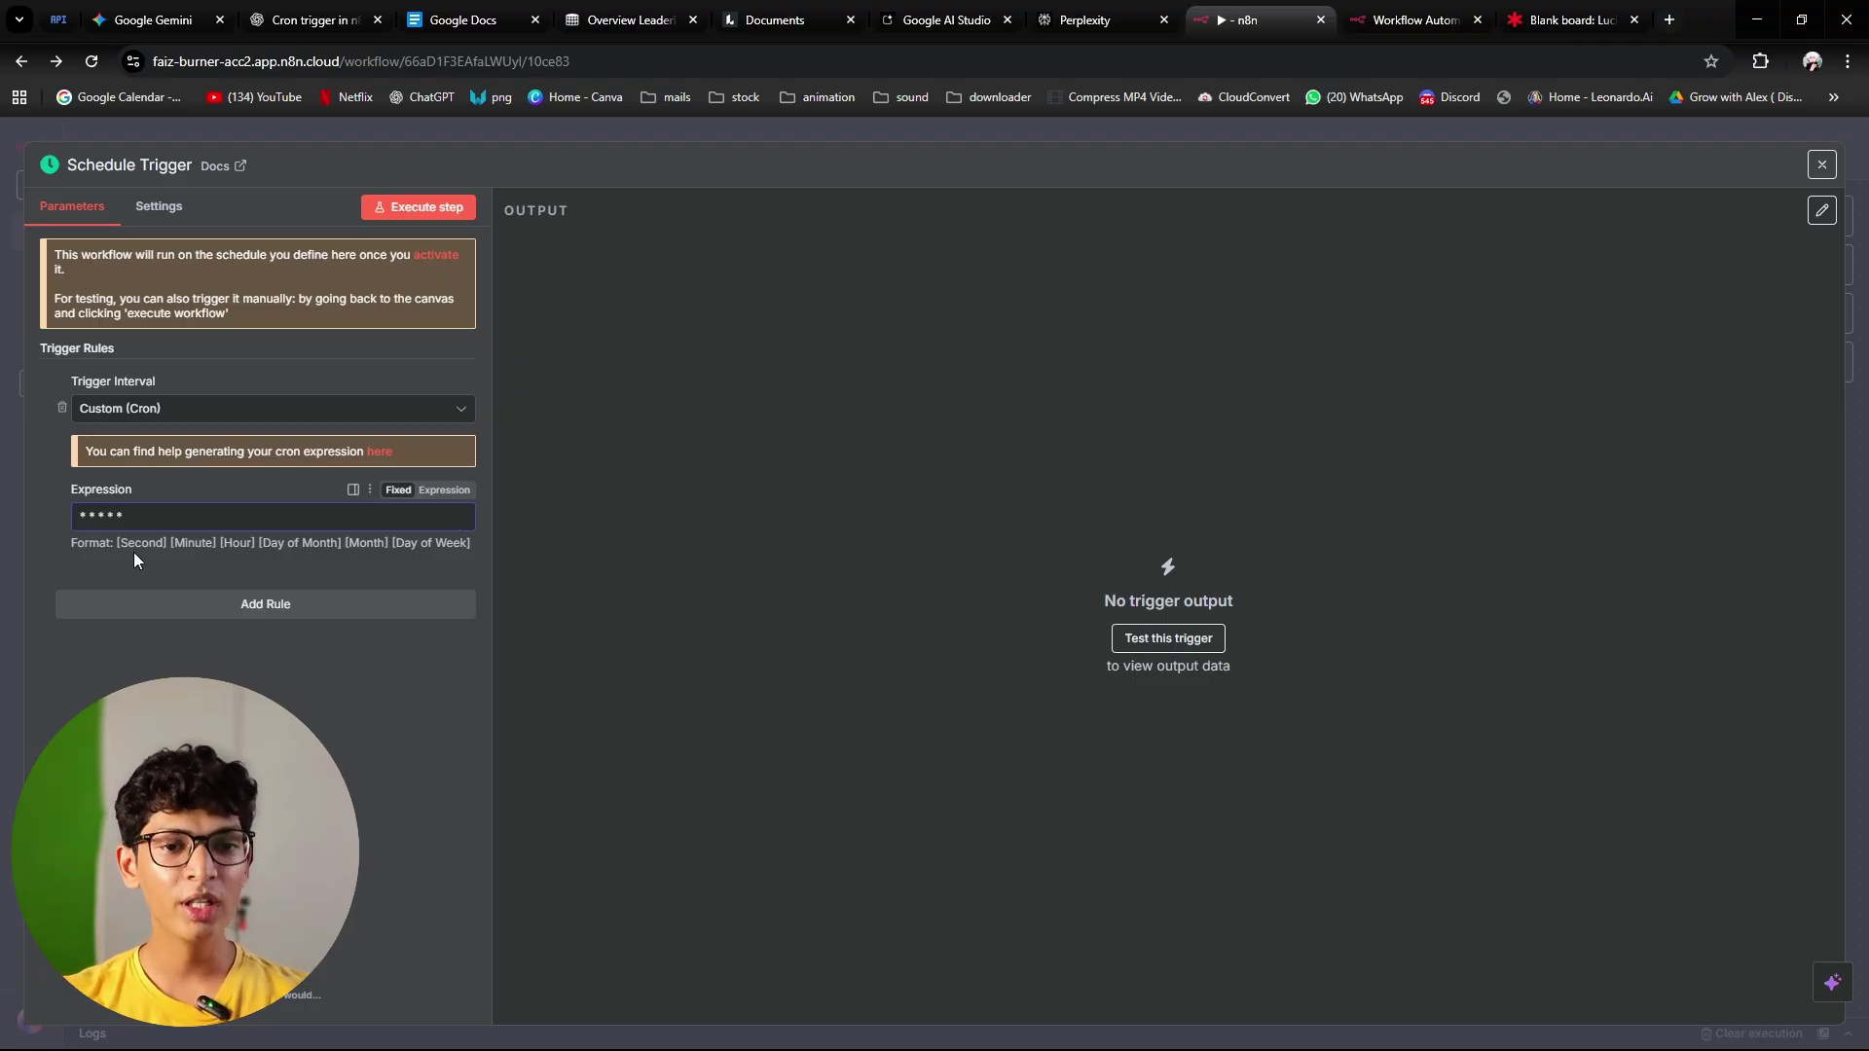
Step: Change the cron expression to 0 10 * * * in Expression mode and close the trigger panel
double_click(94, 518)
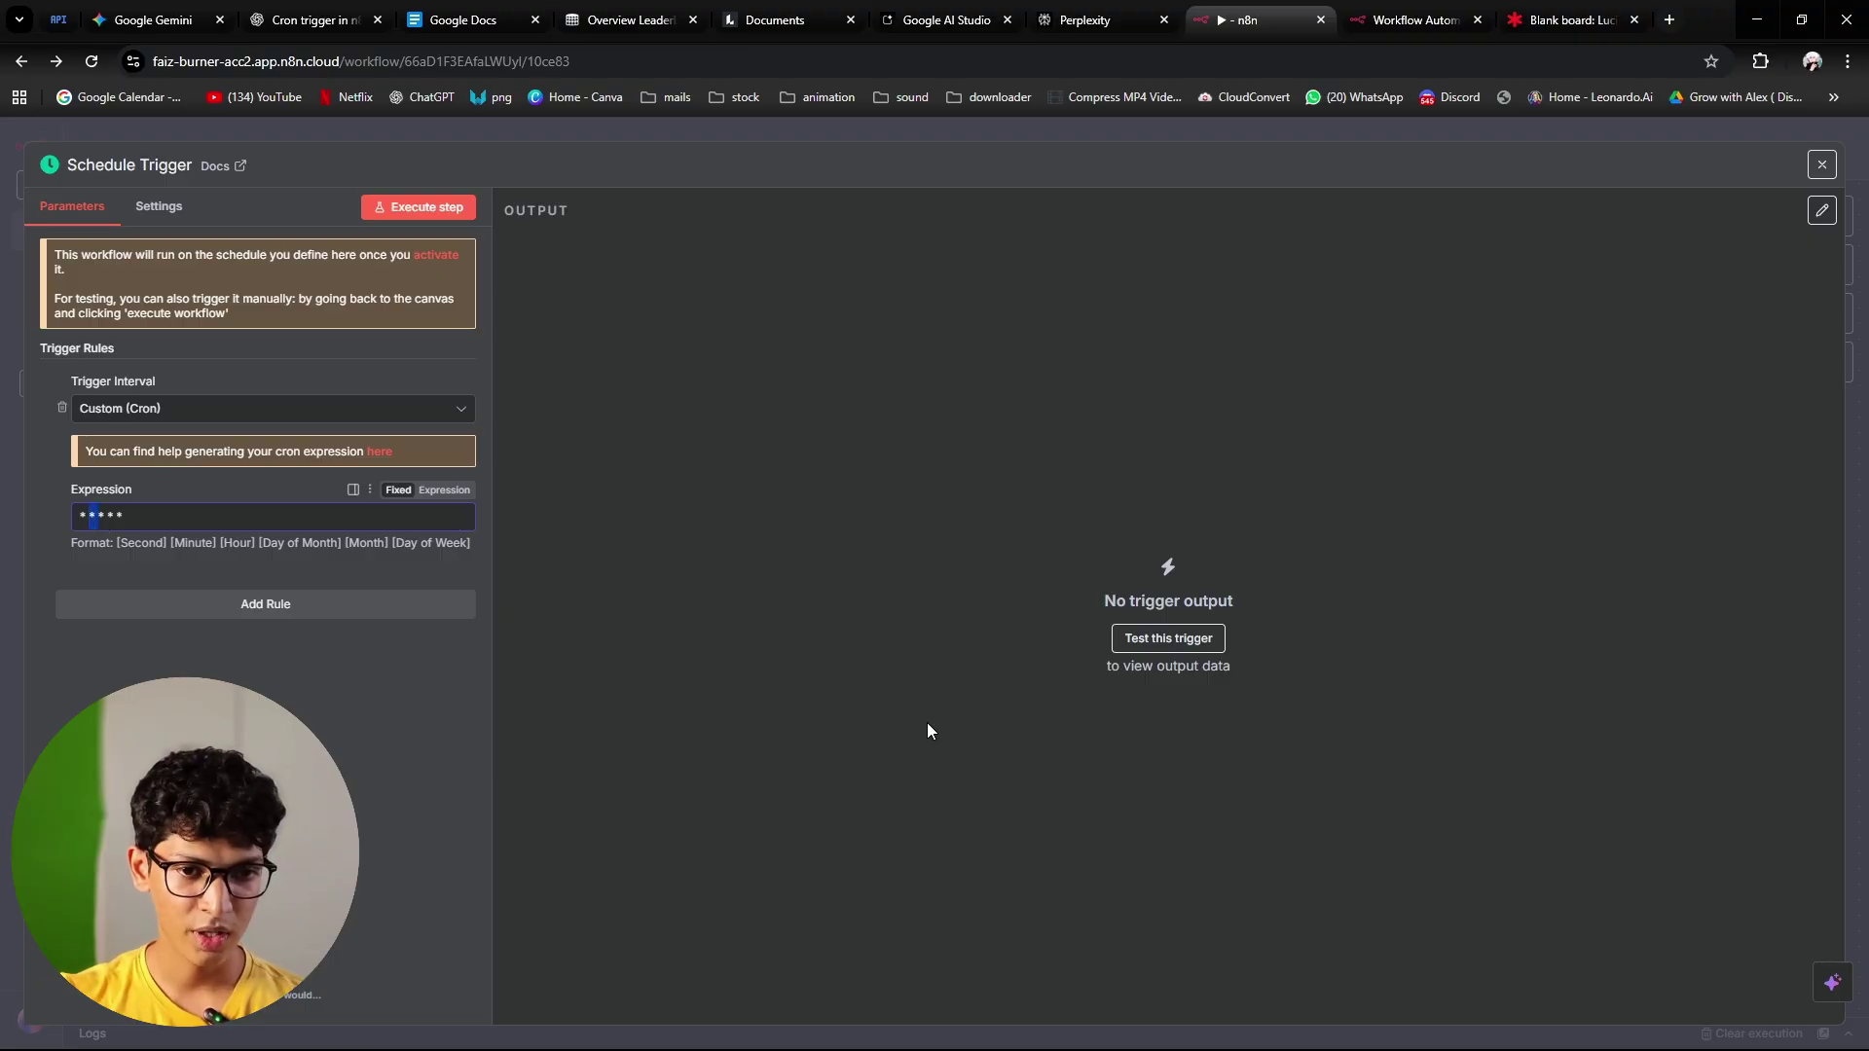
text(10)
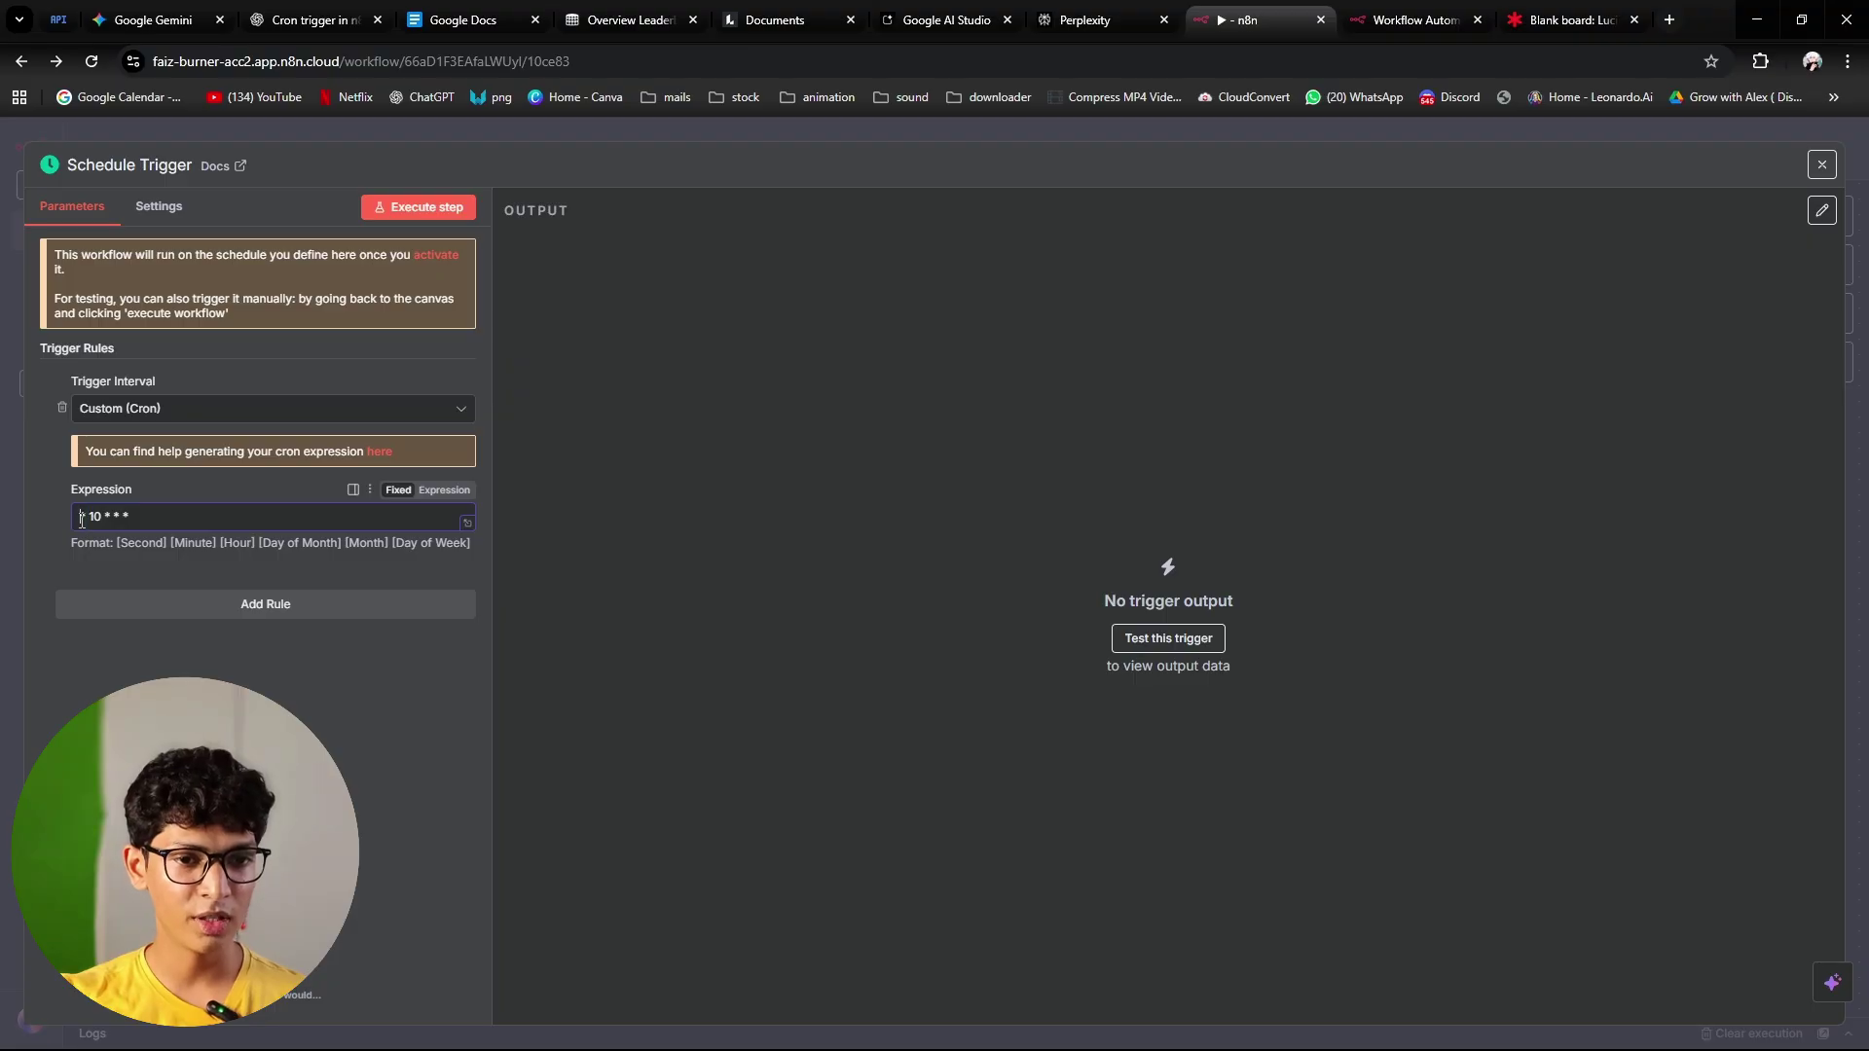
click(82, 522)
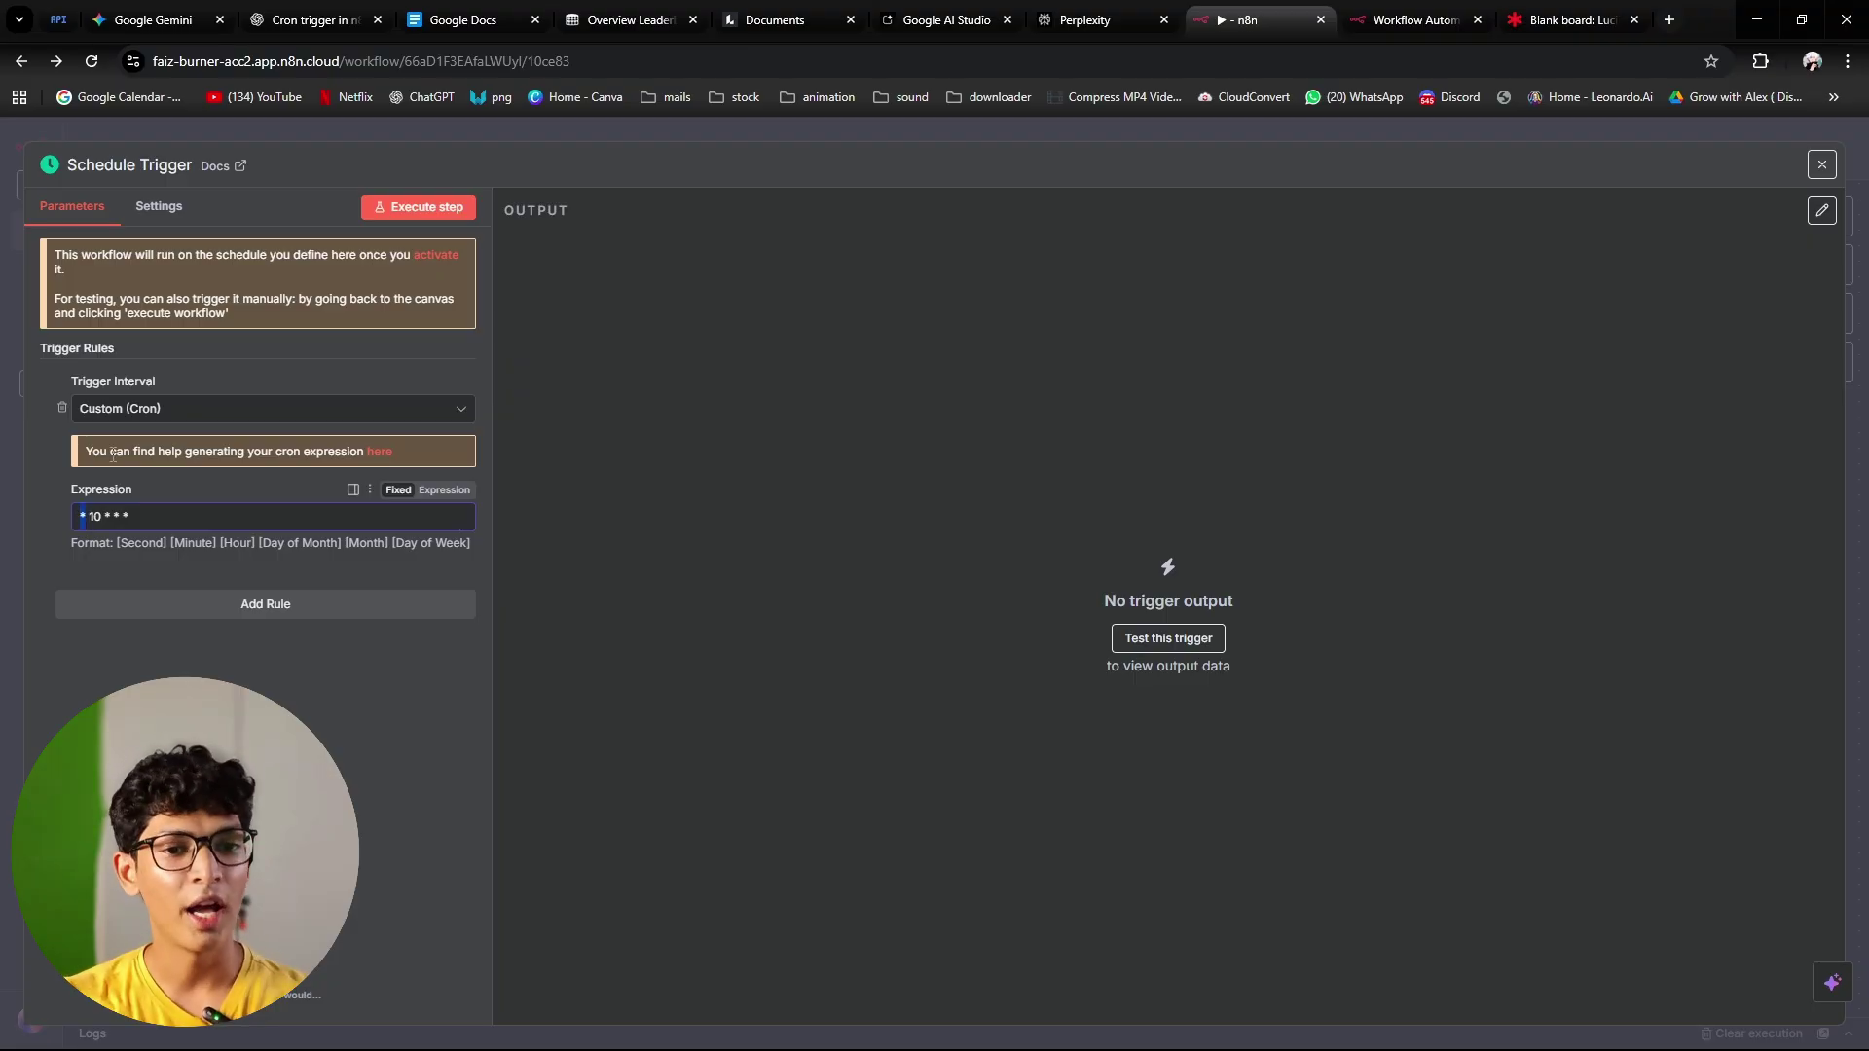
key(Delete)
key(Delete)
text(0)
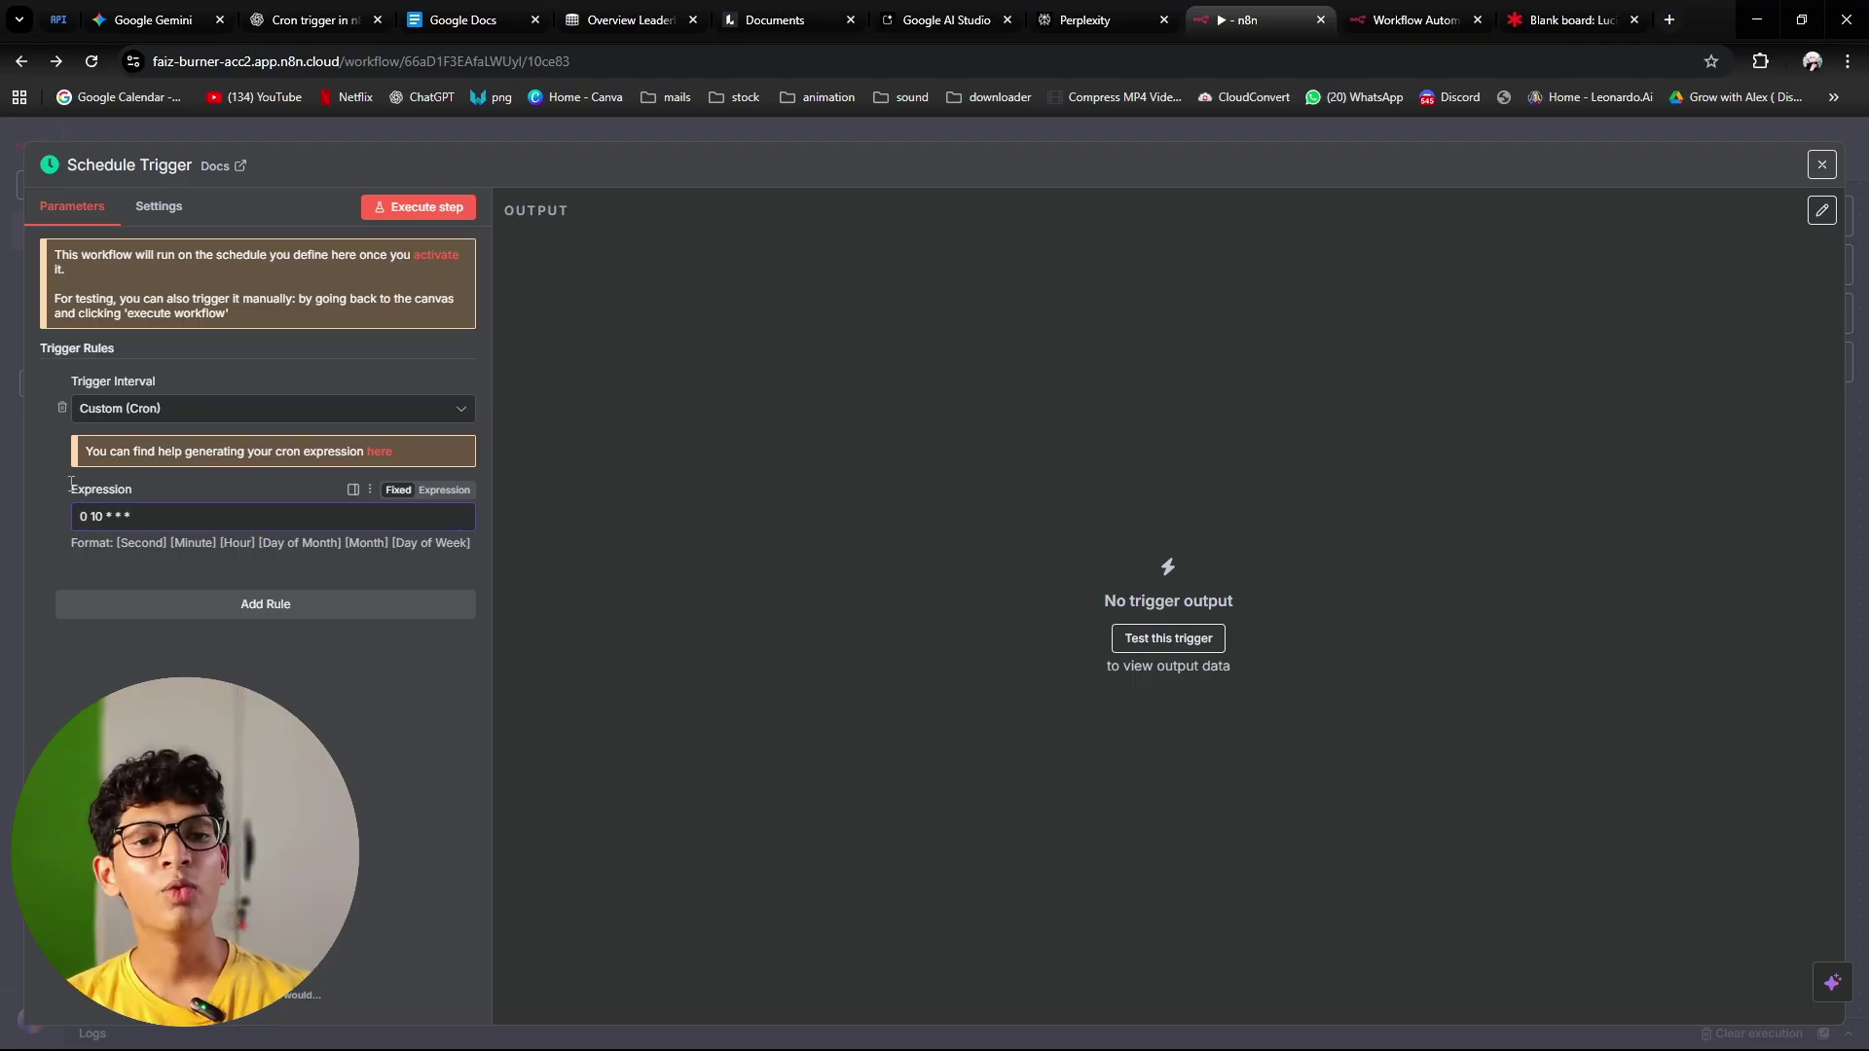
click(367, 628)
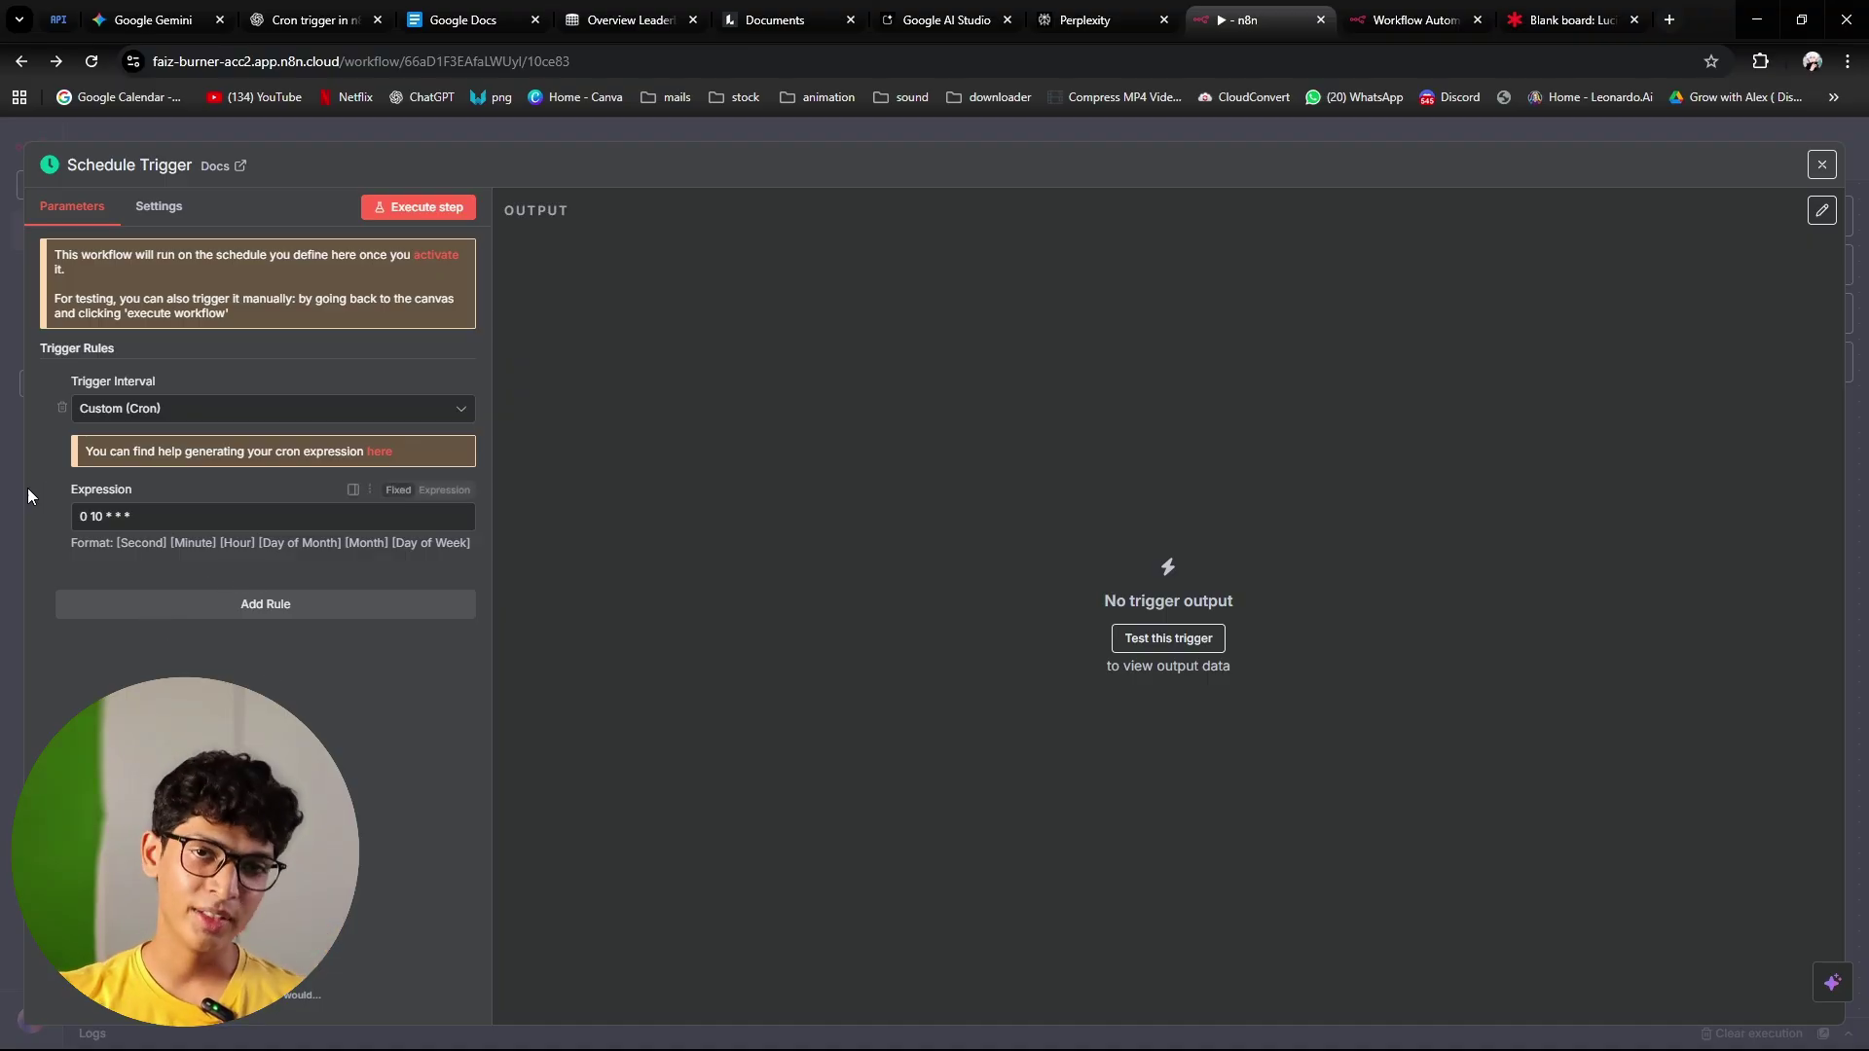
click(450, 491)
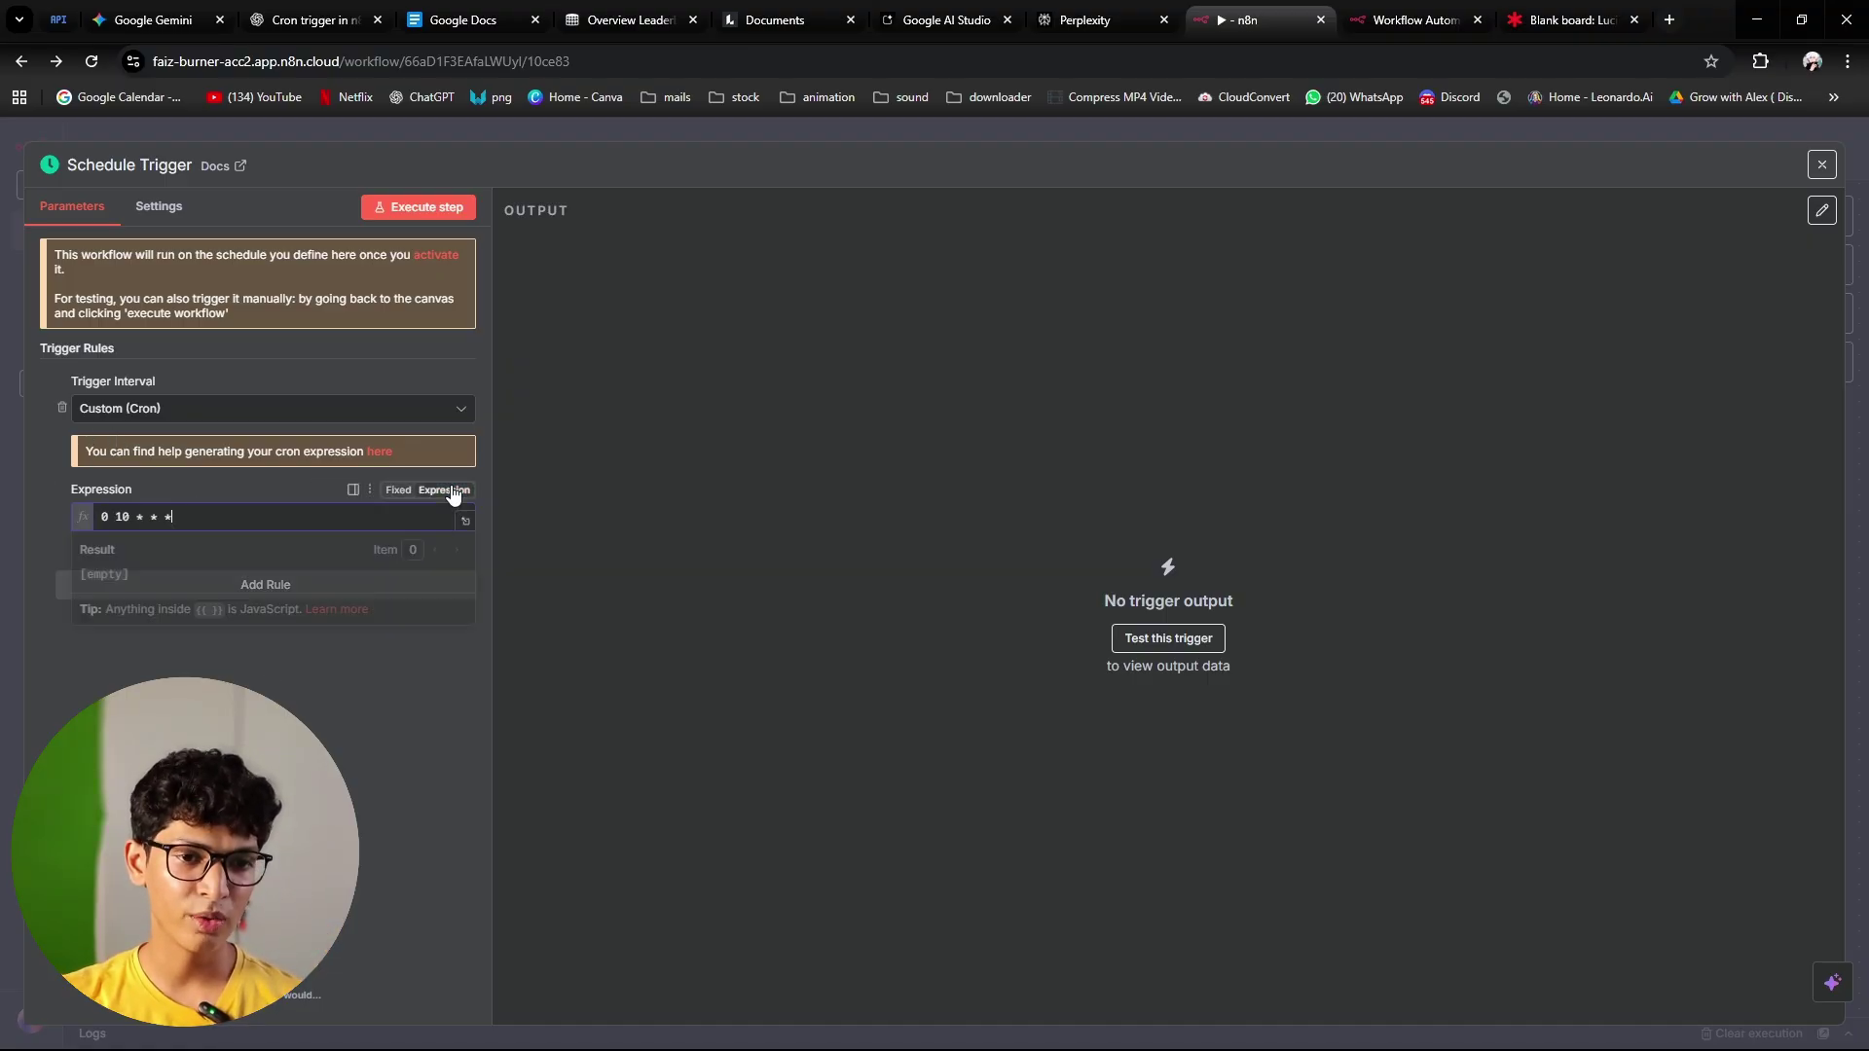
click(312, 487)
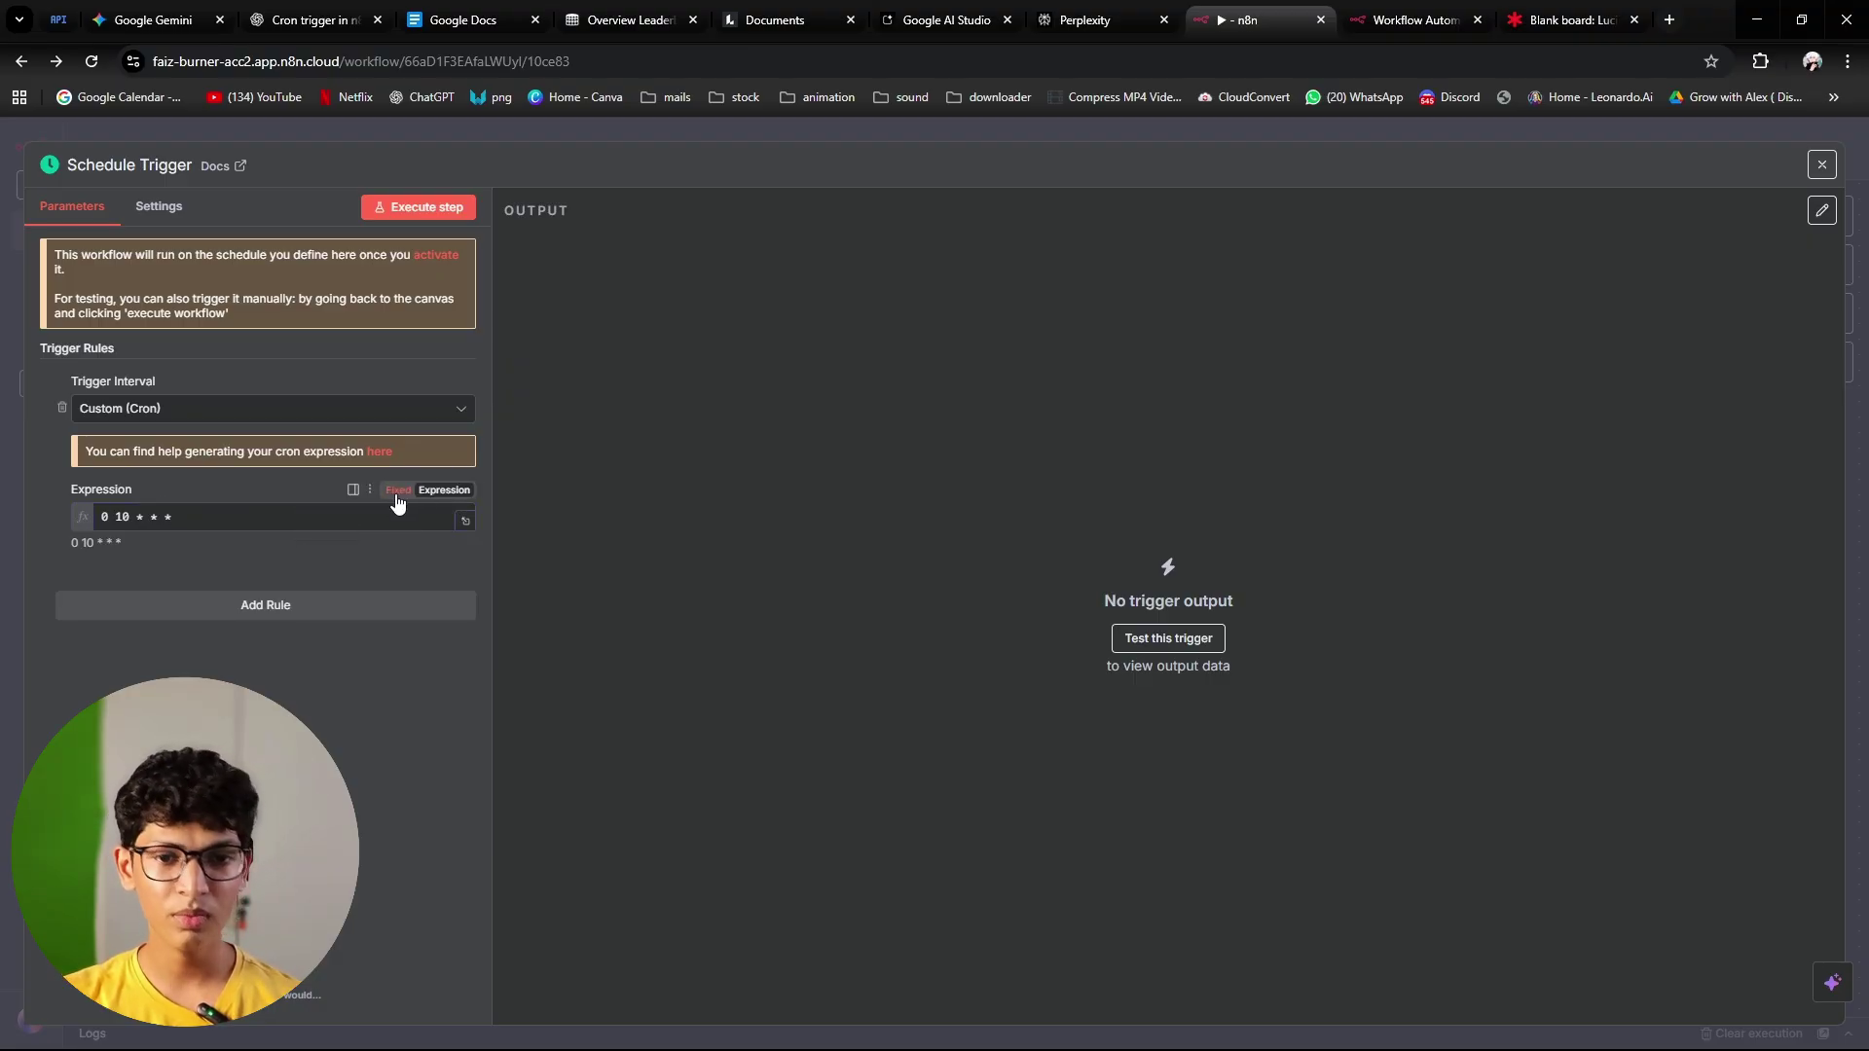
click(1164, 143)
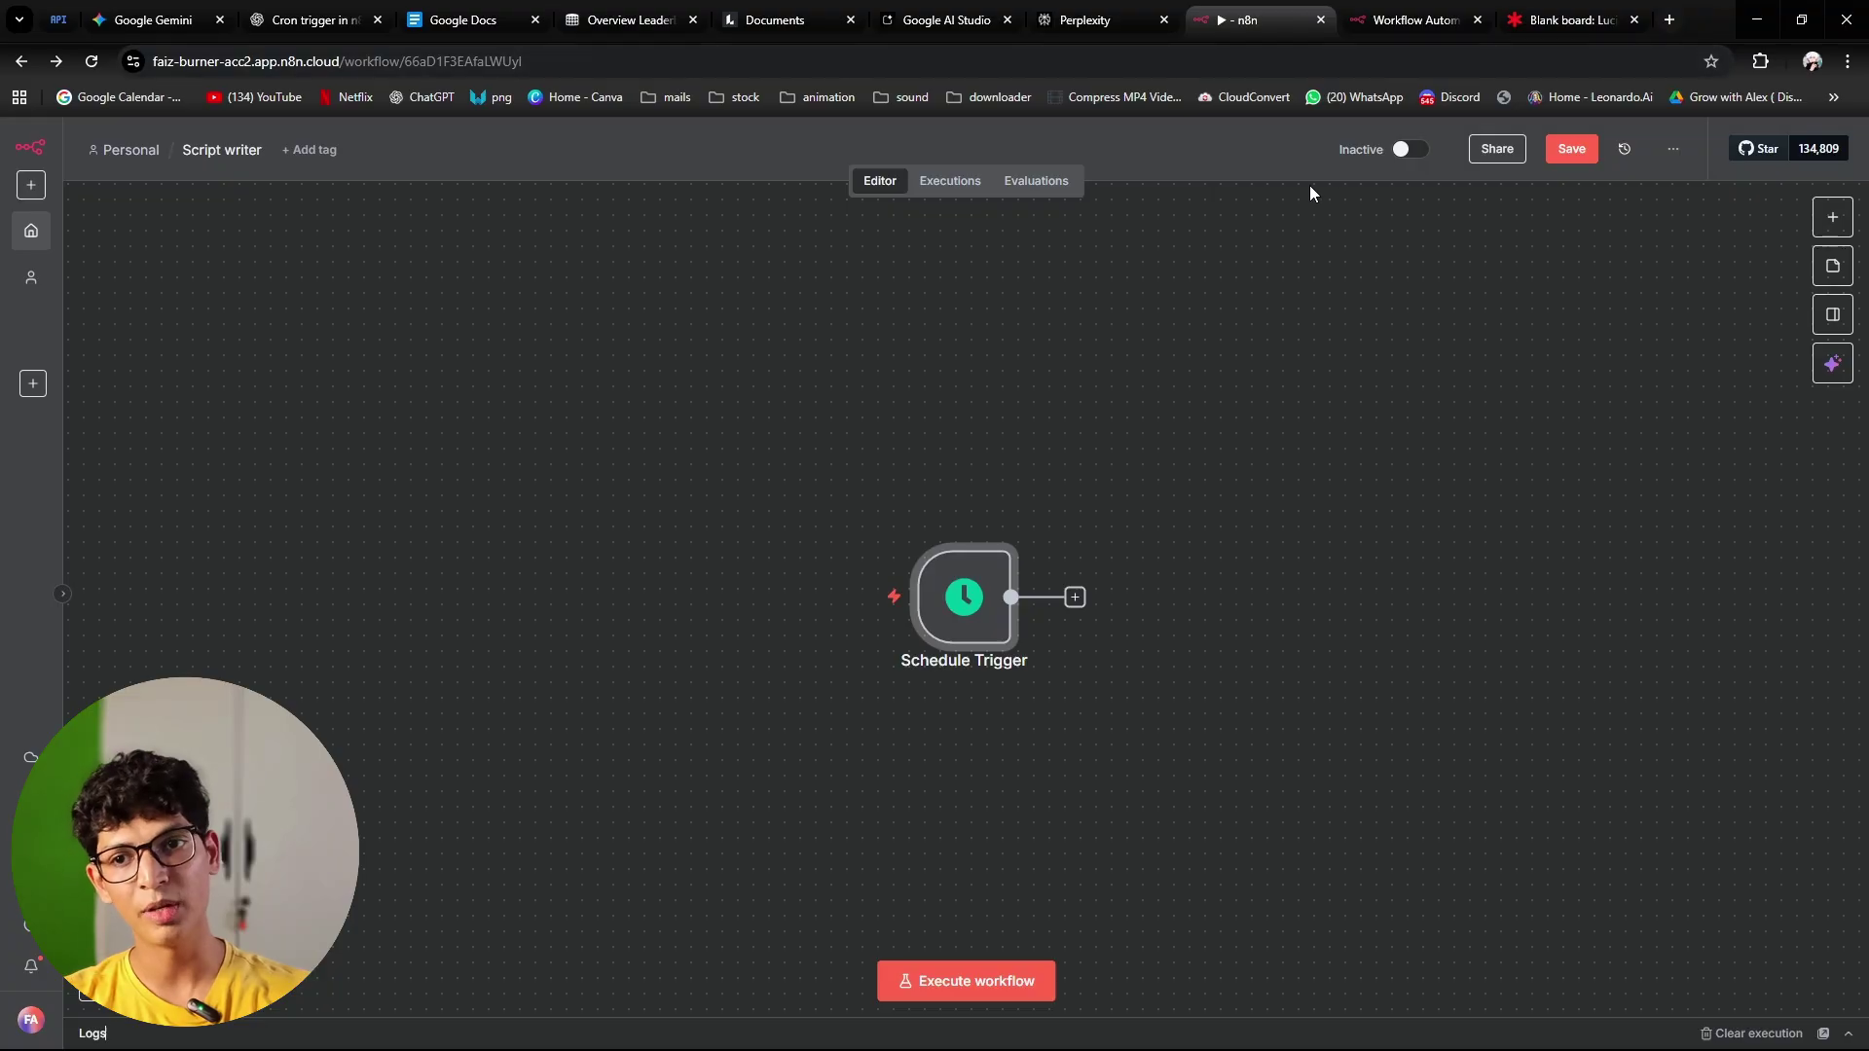
Step: Check the Open ai and Ai agent boxes in the Lucid plan, then add a step after the Schedule Trigger
click(1573, 20)
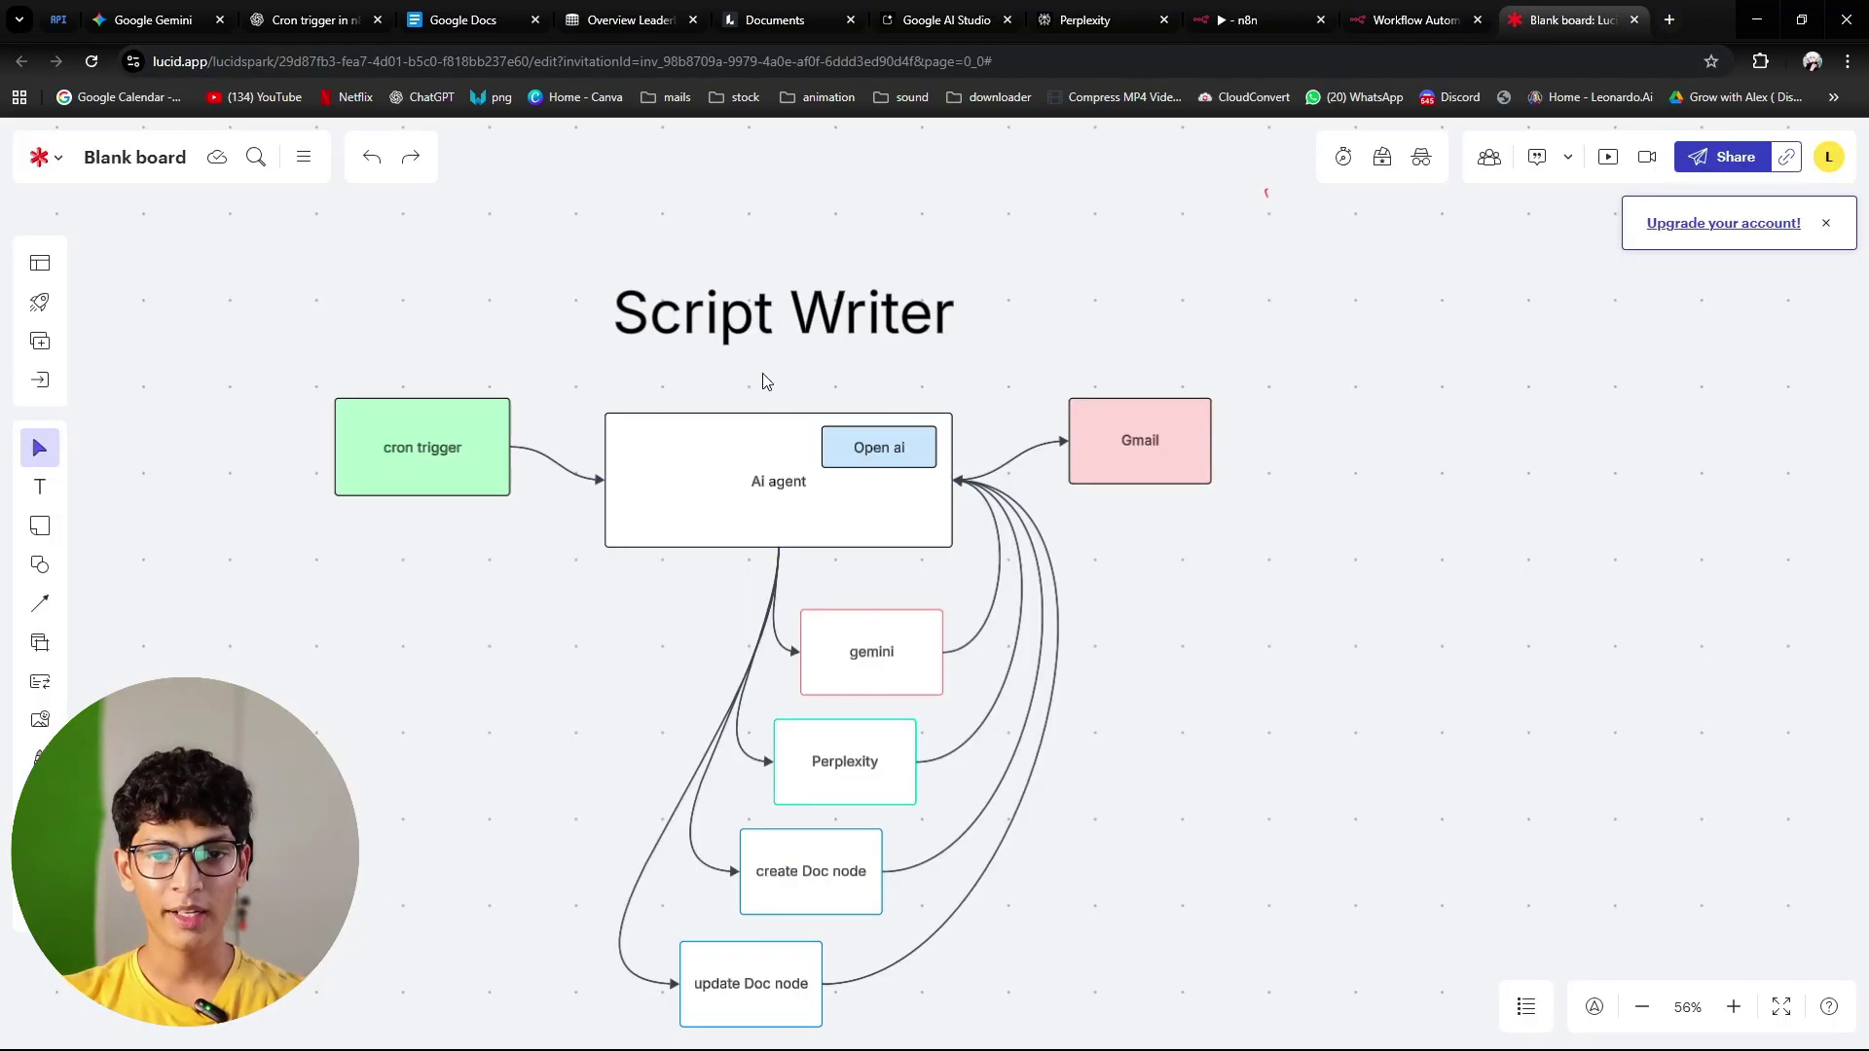
click(860, 458)
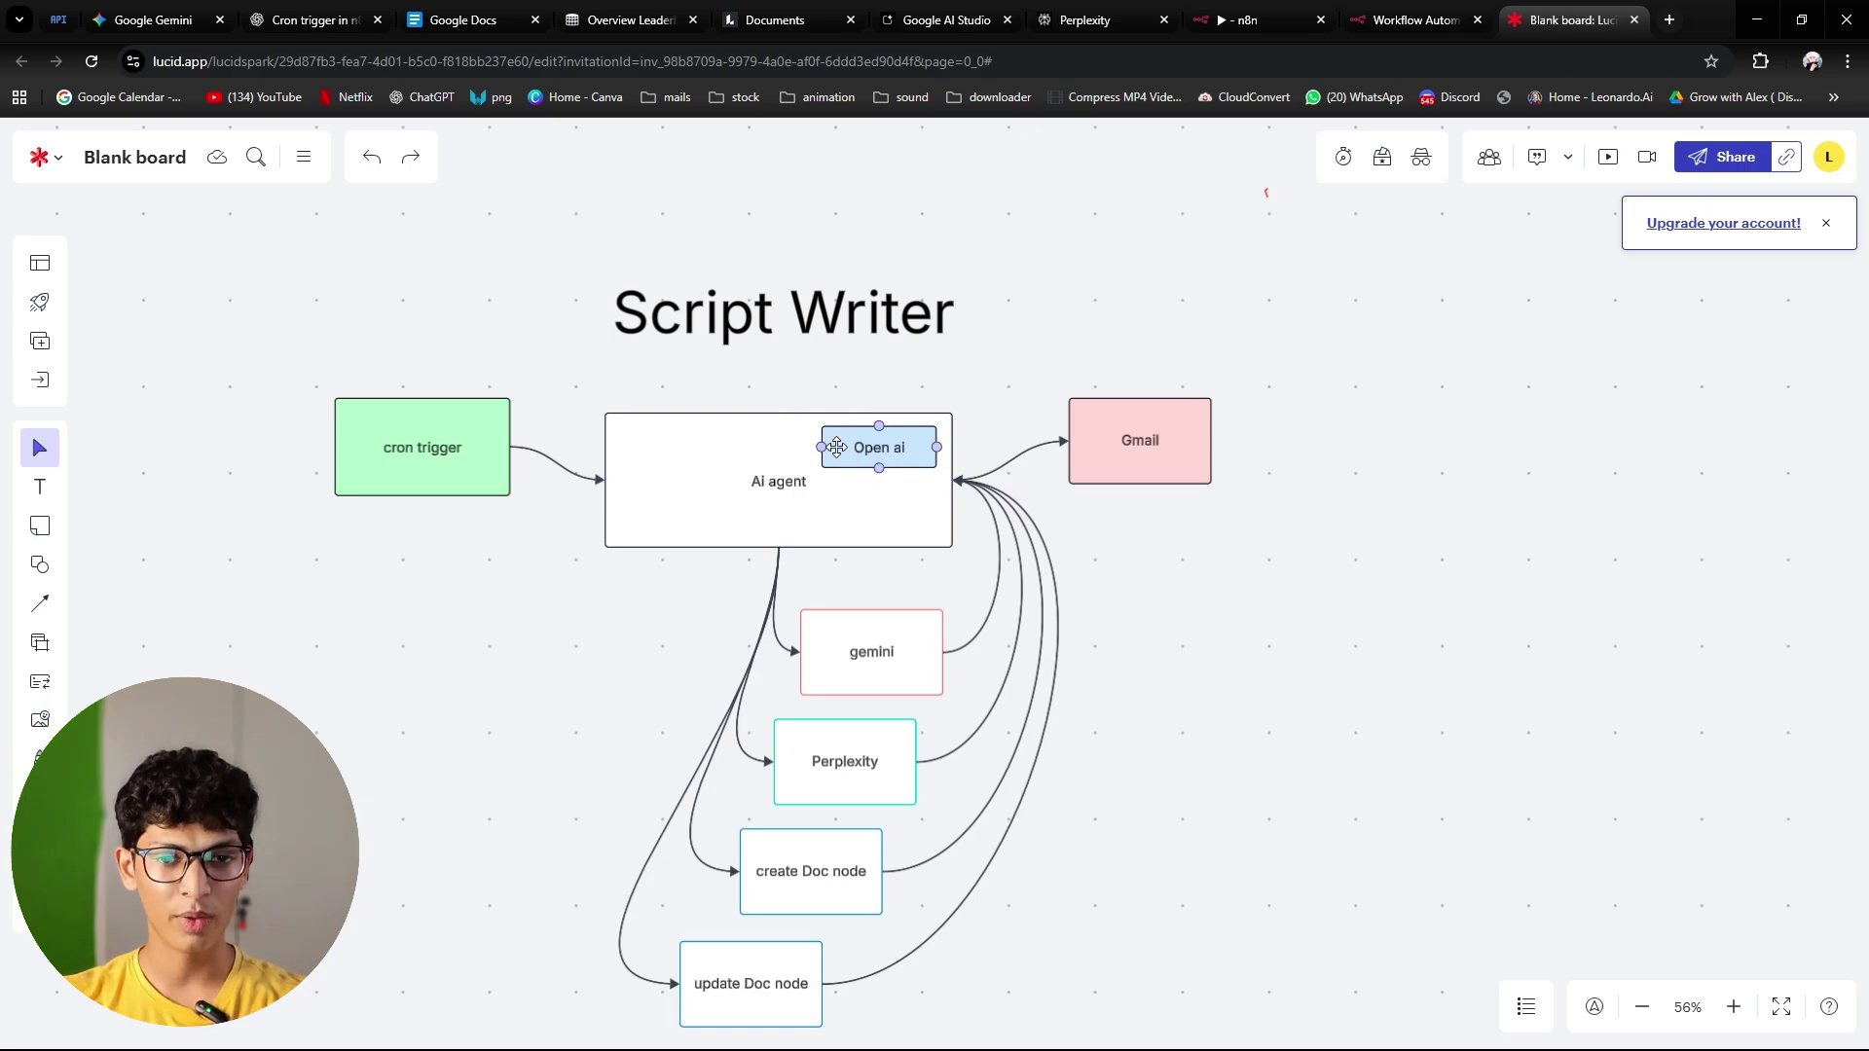
click(720, 491)
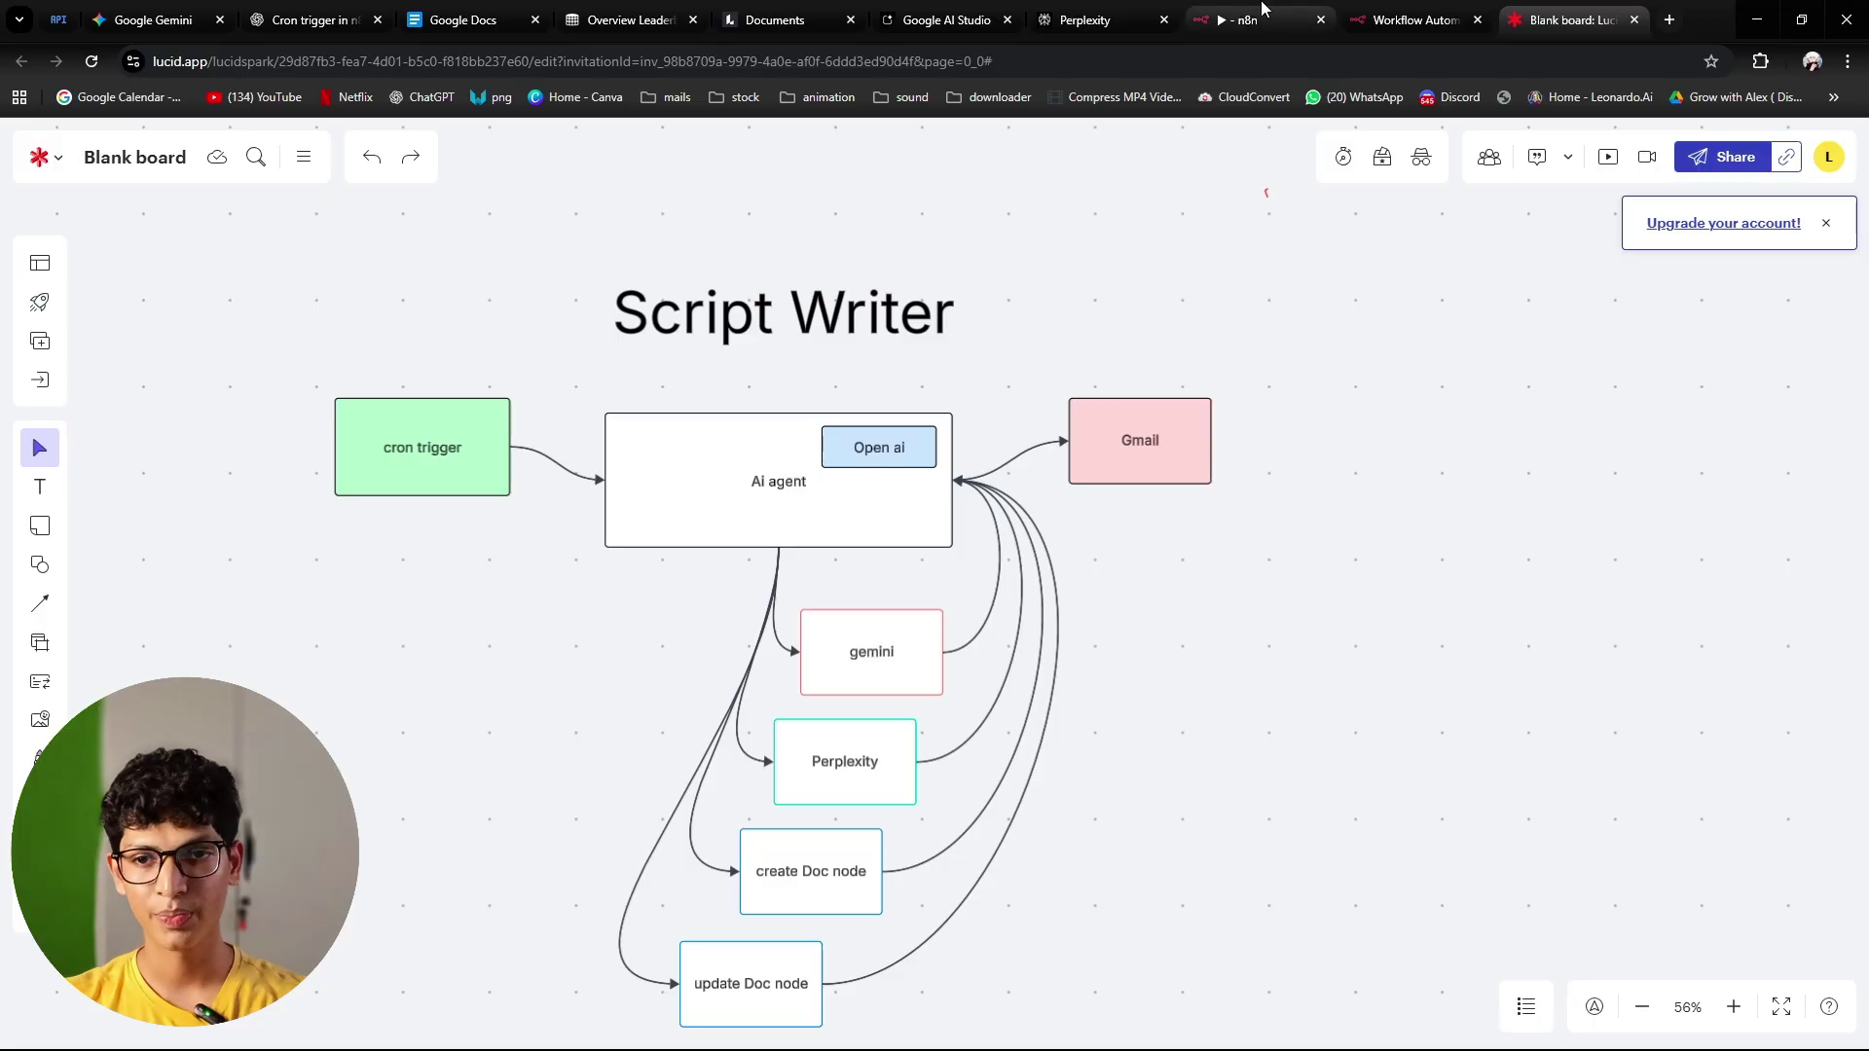
click(1251, 20)
click(1074, 596)
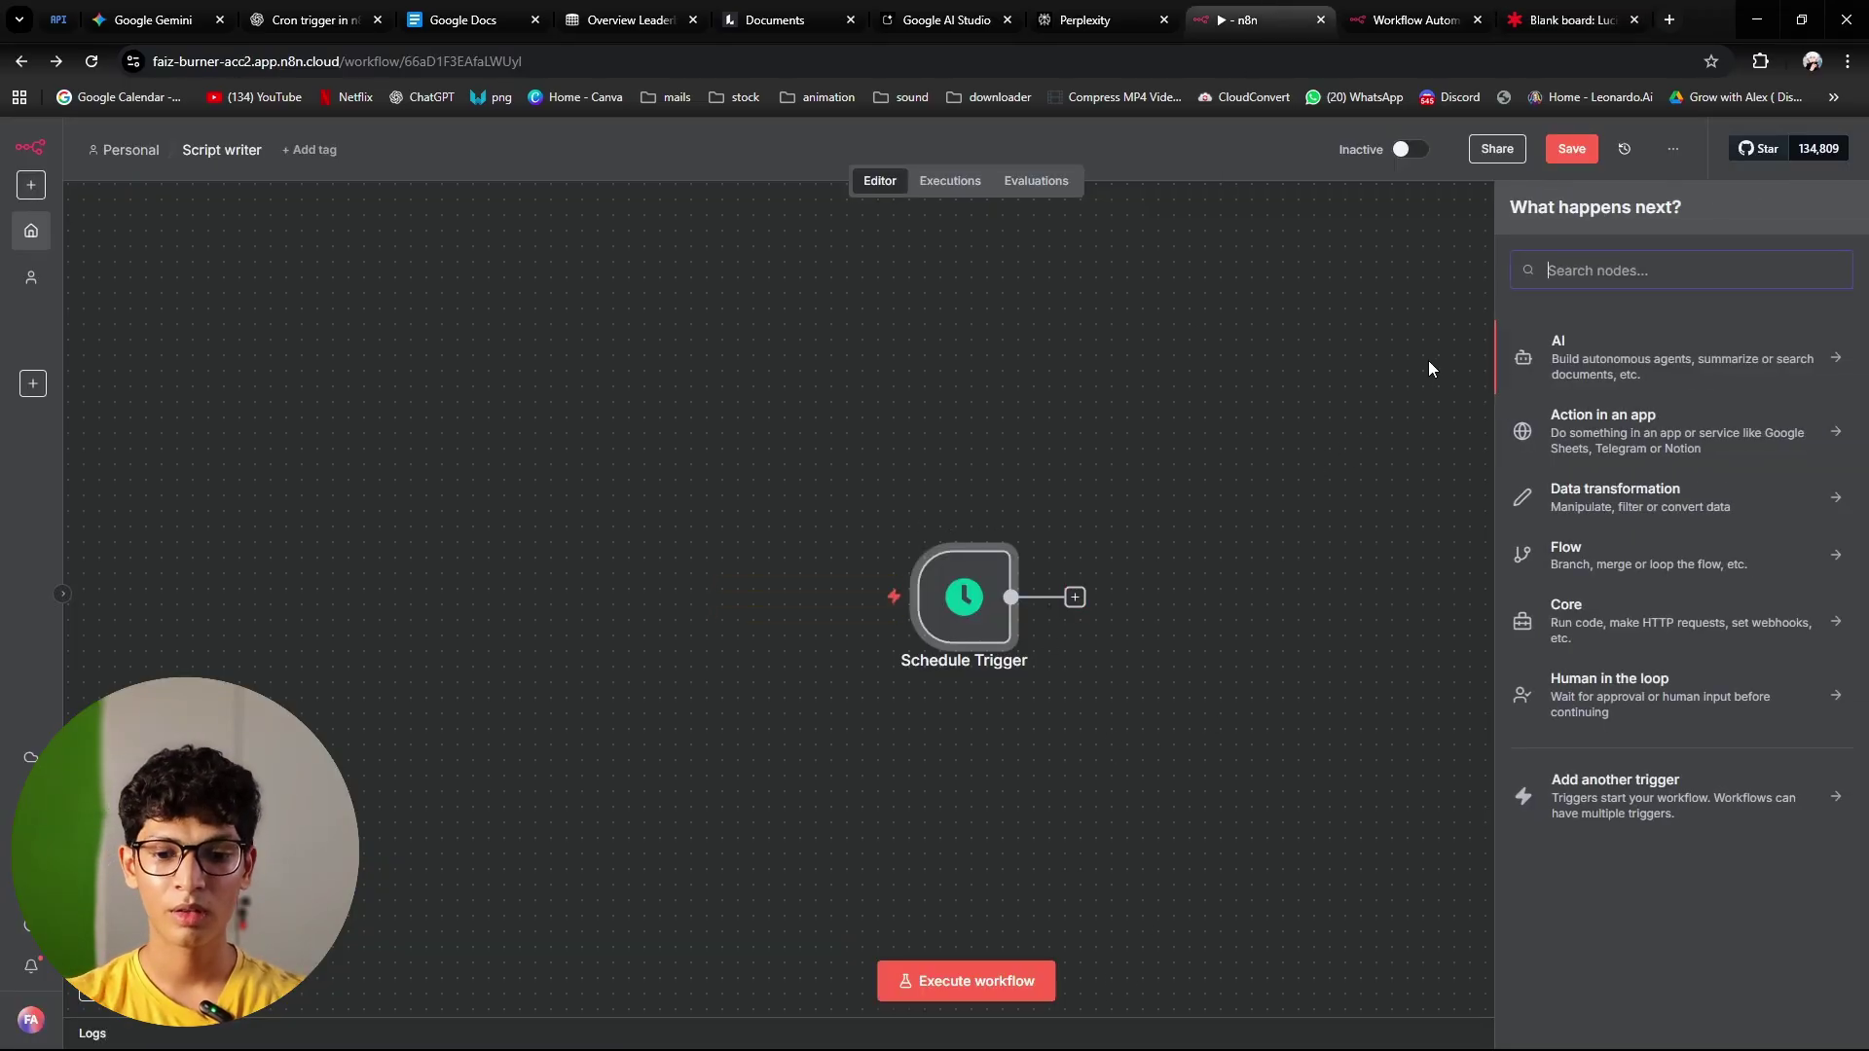
Step: Add an AI Agent node by searching 'ai agent' and reopen its settings to view the prompt source options
text(ai agent)
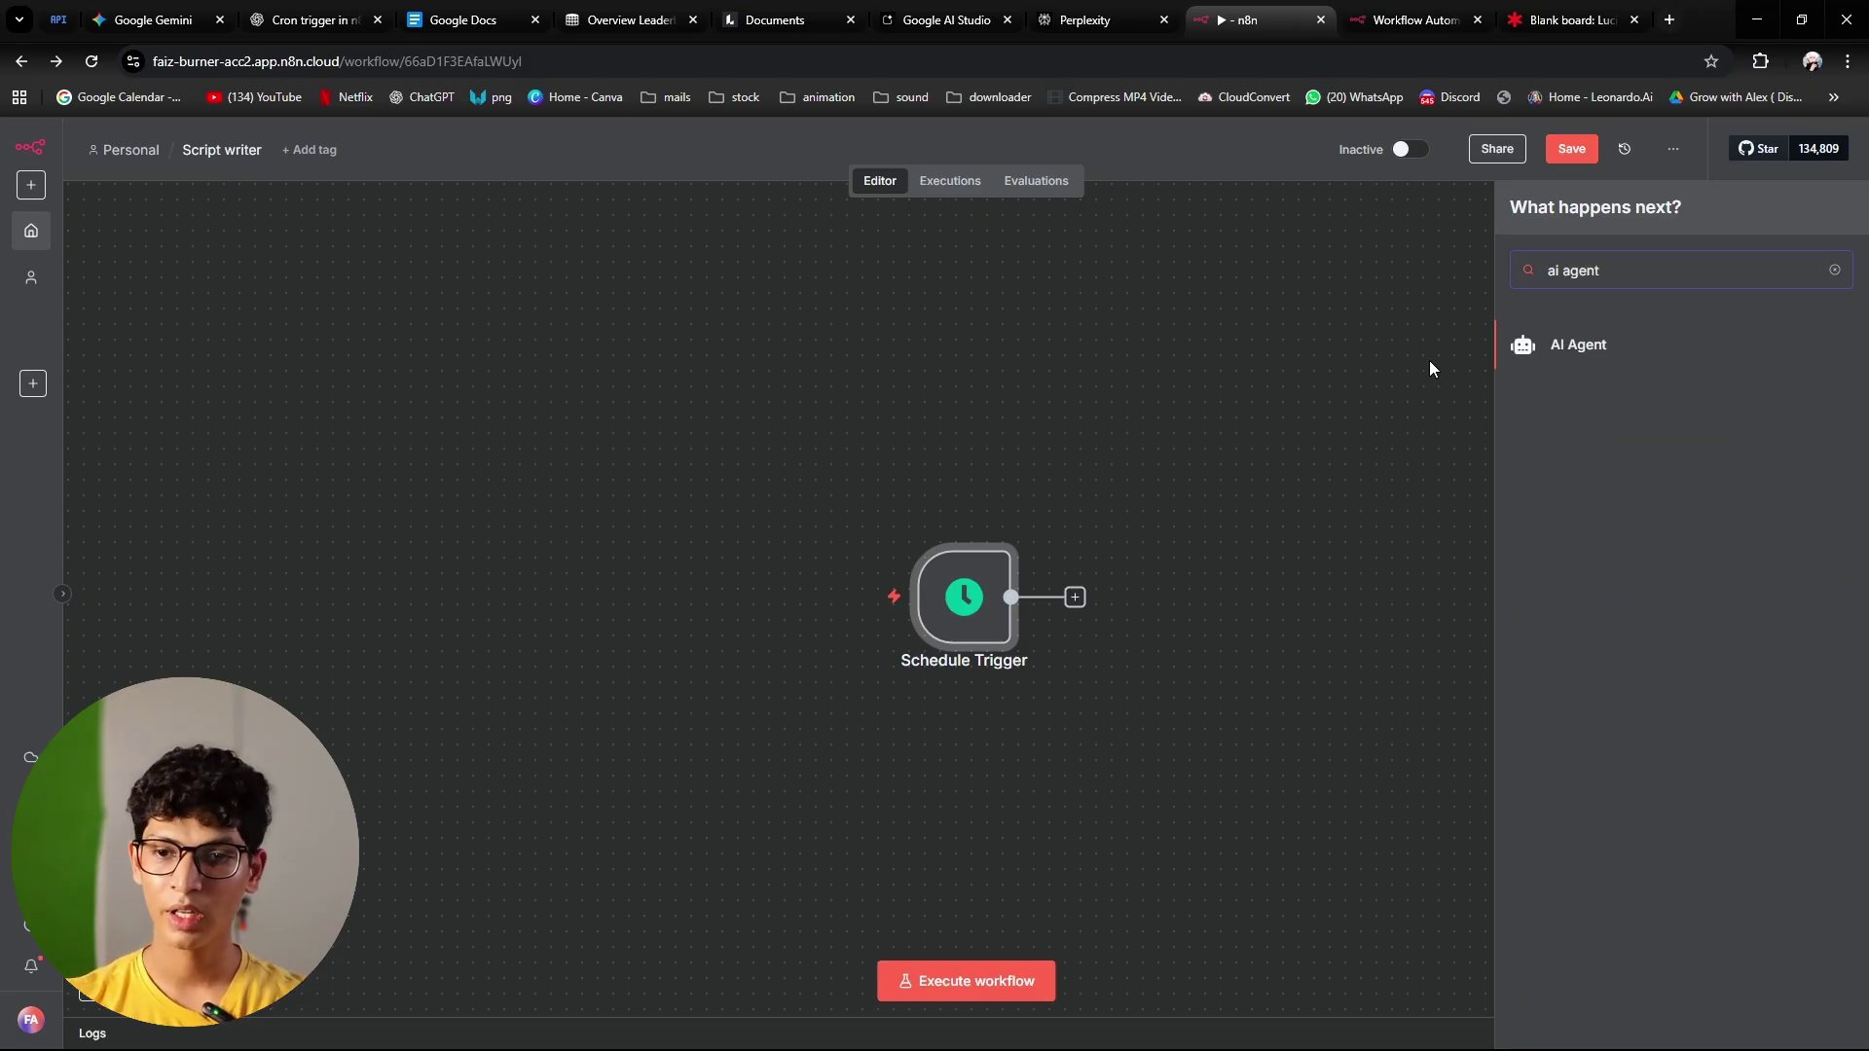
key(Return)
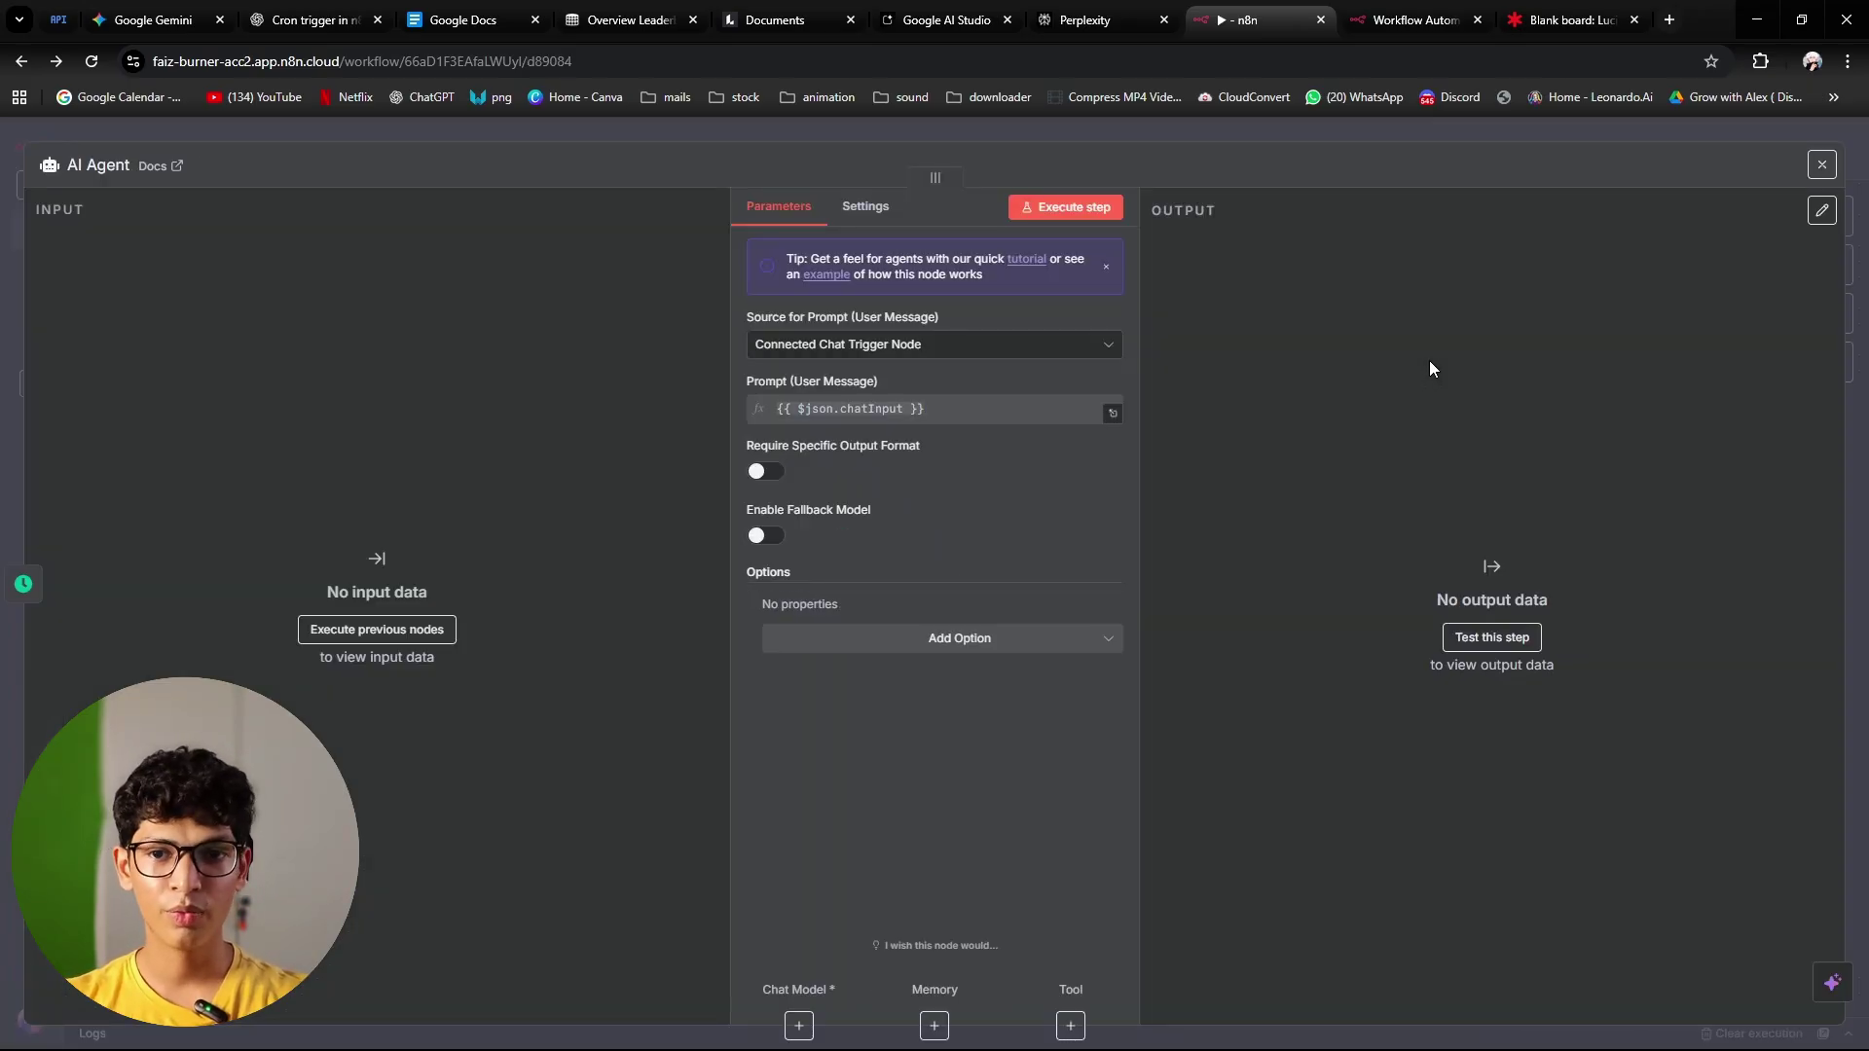
click(1274, 136)
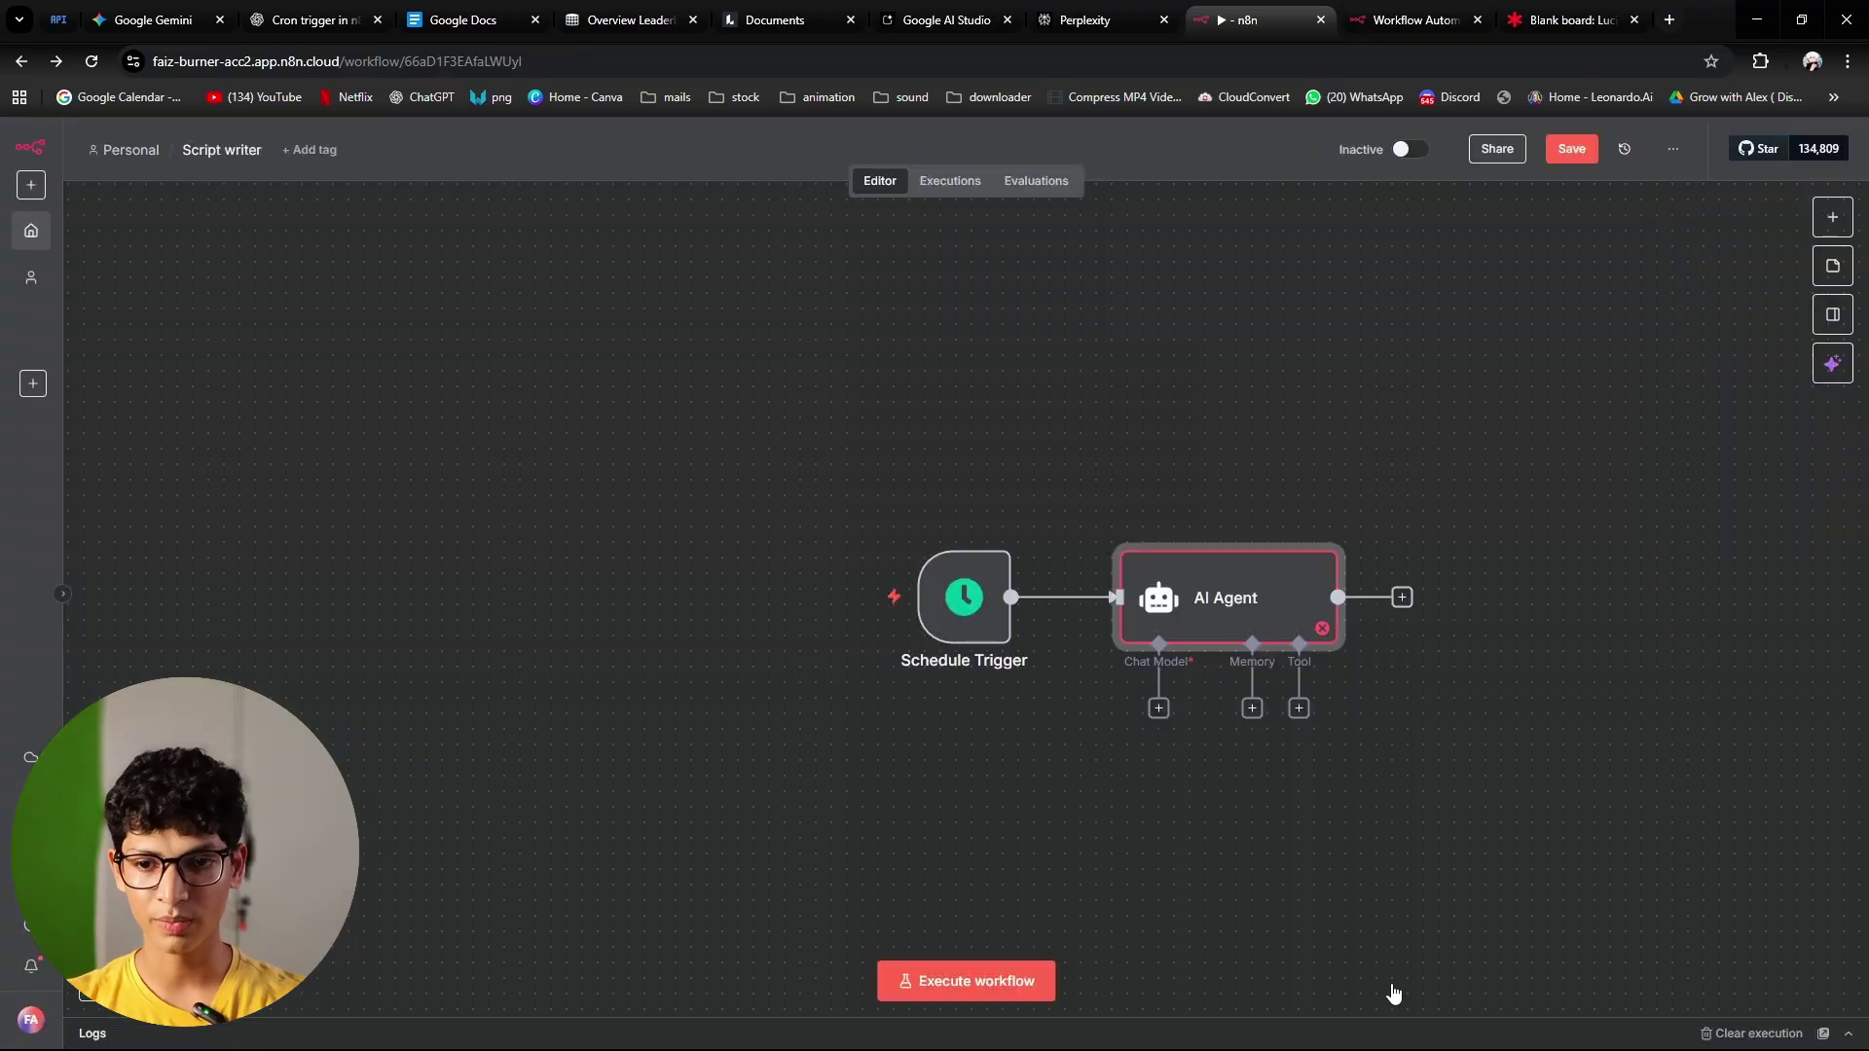
double_click(1209, 614)
click(756, 354)
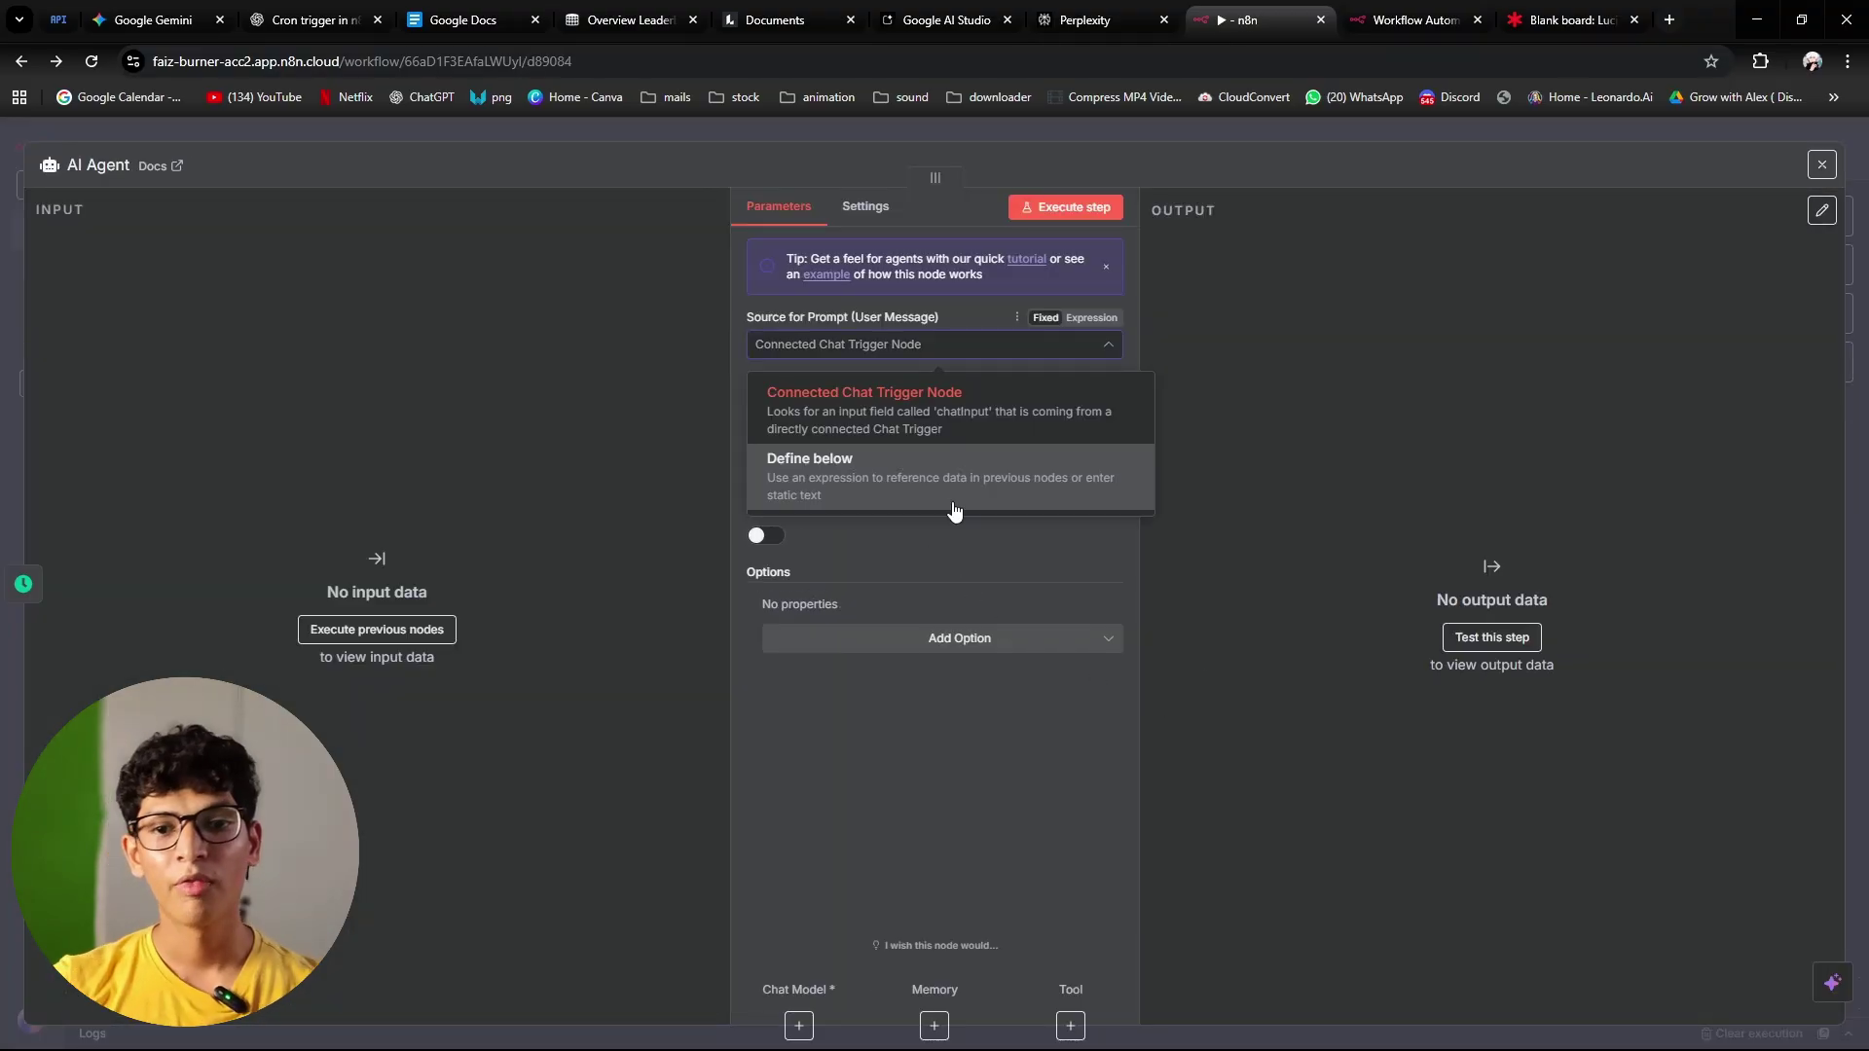
click(991, 557)
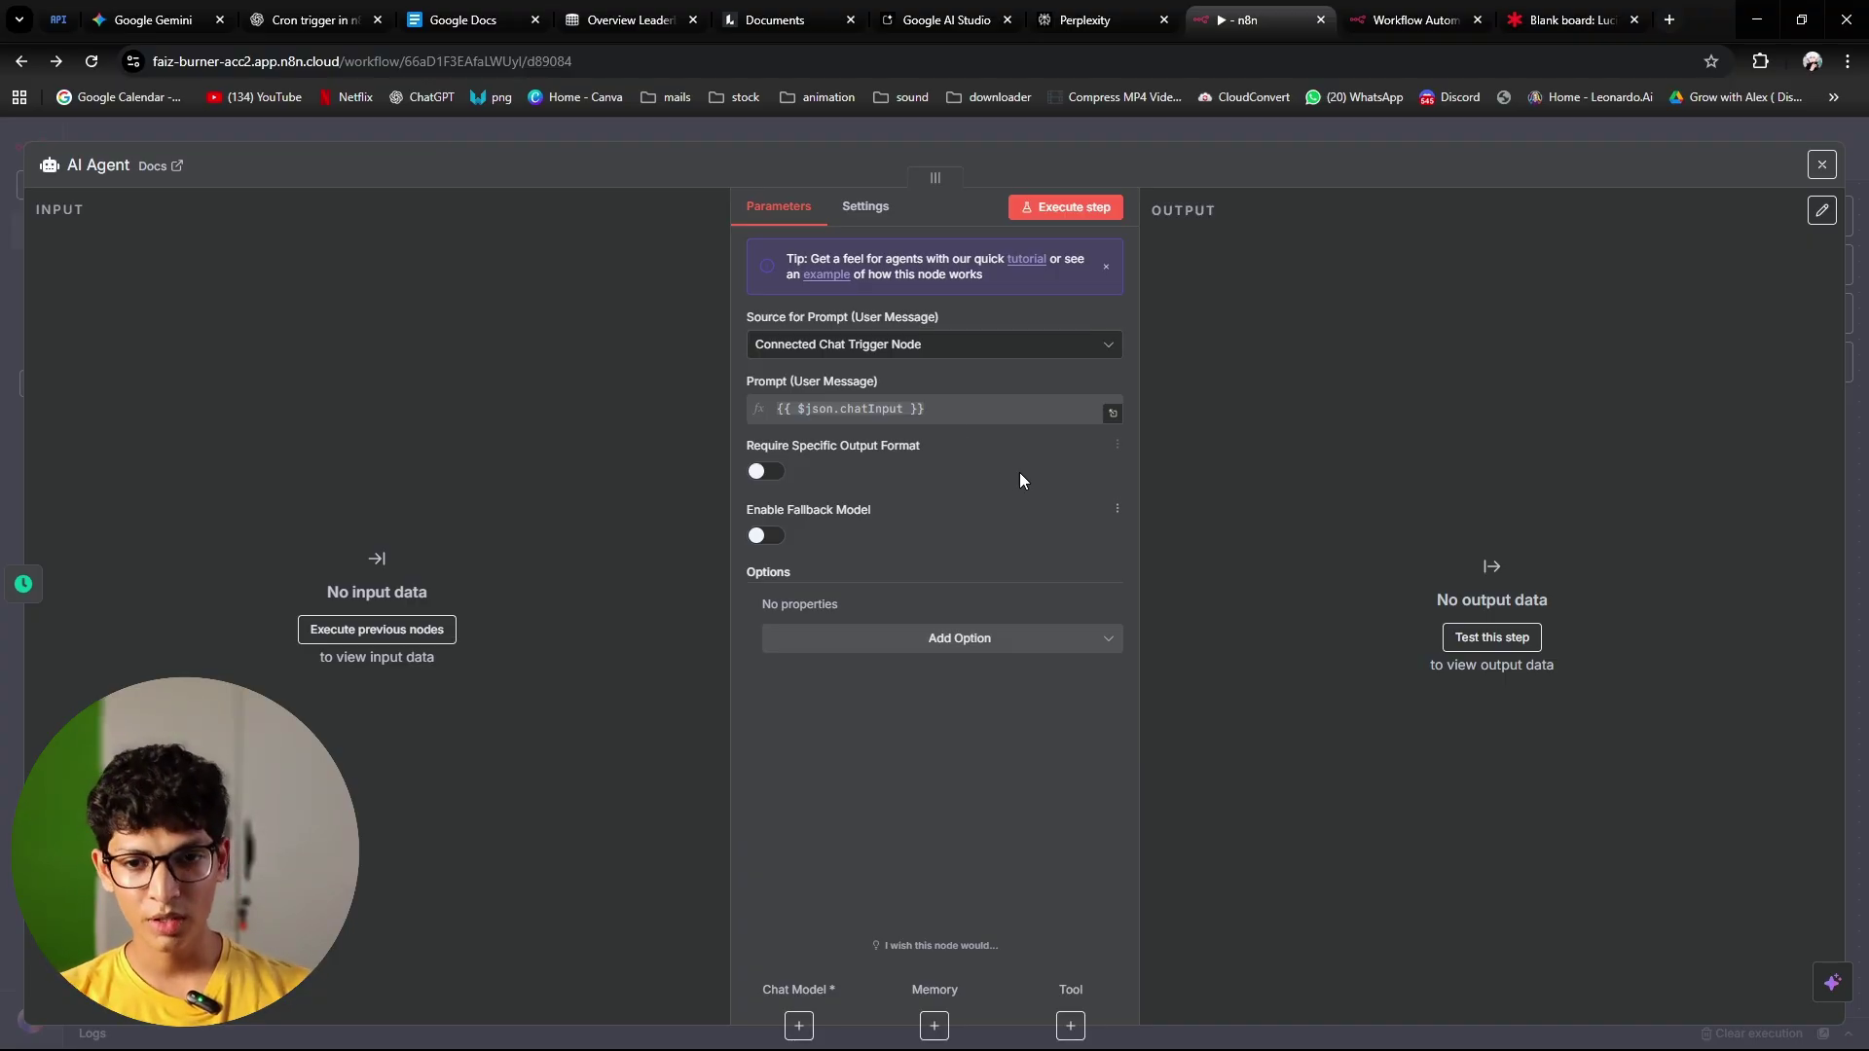
Step: Define the AI Agent prompt directly, paste the script-writing instructions as an expression, and expand the editor
click(932, 350)
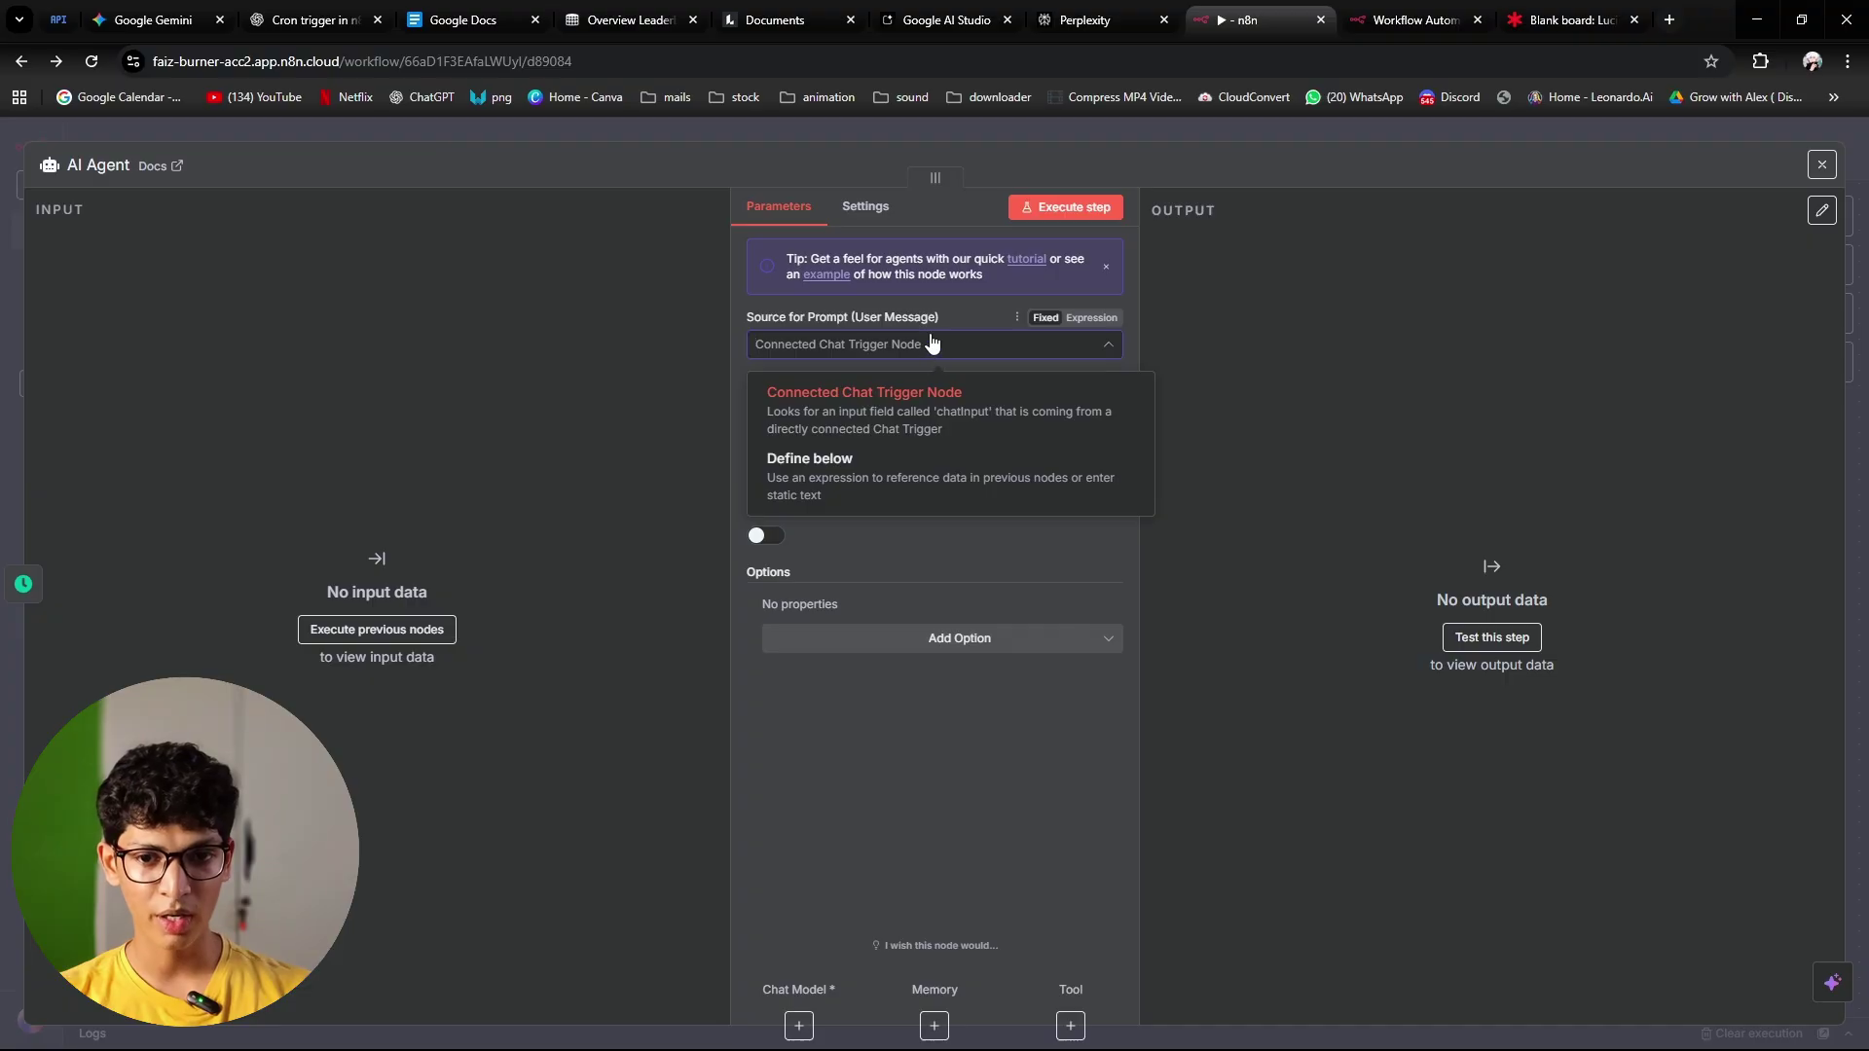
click(882, 478)
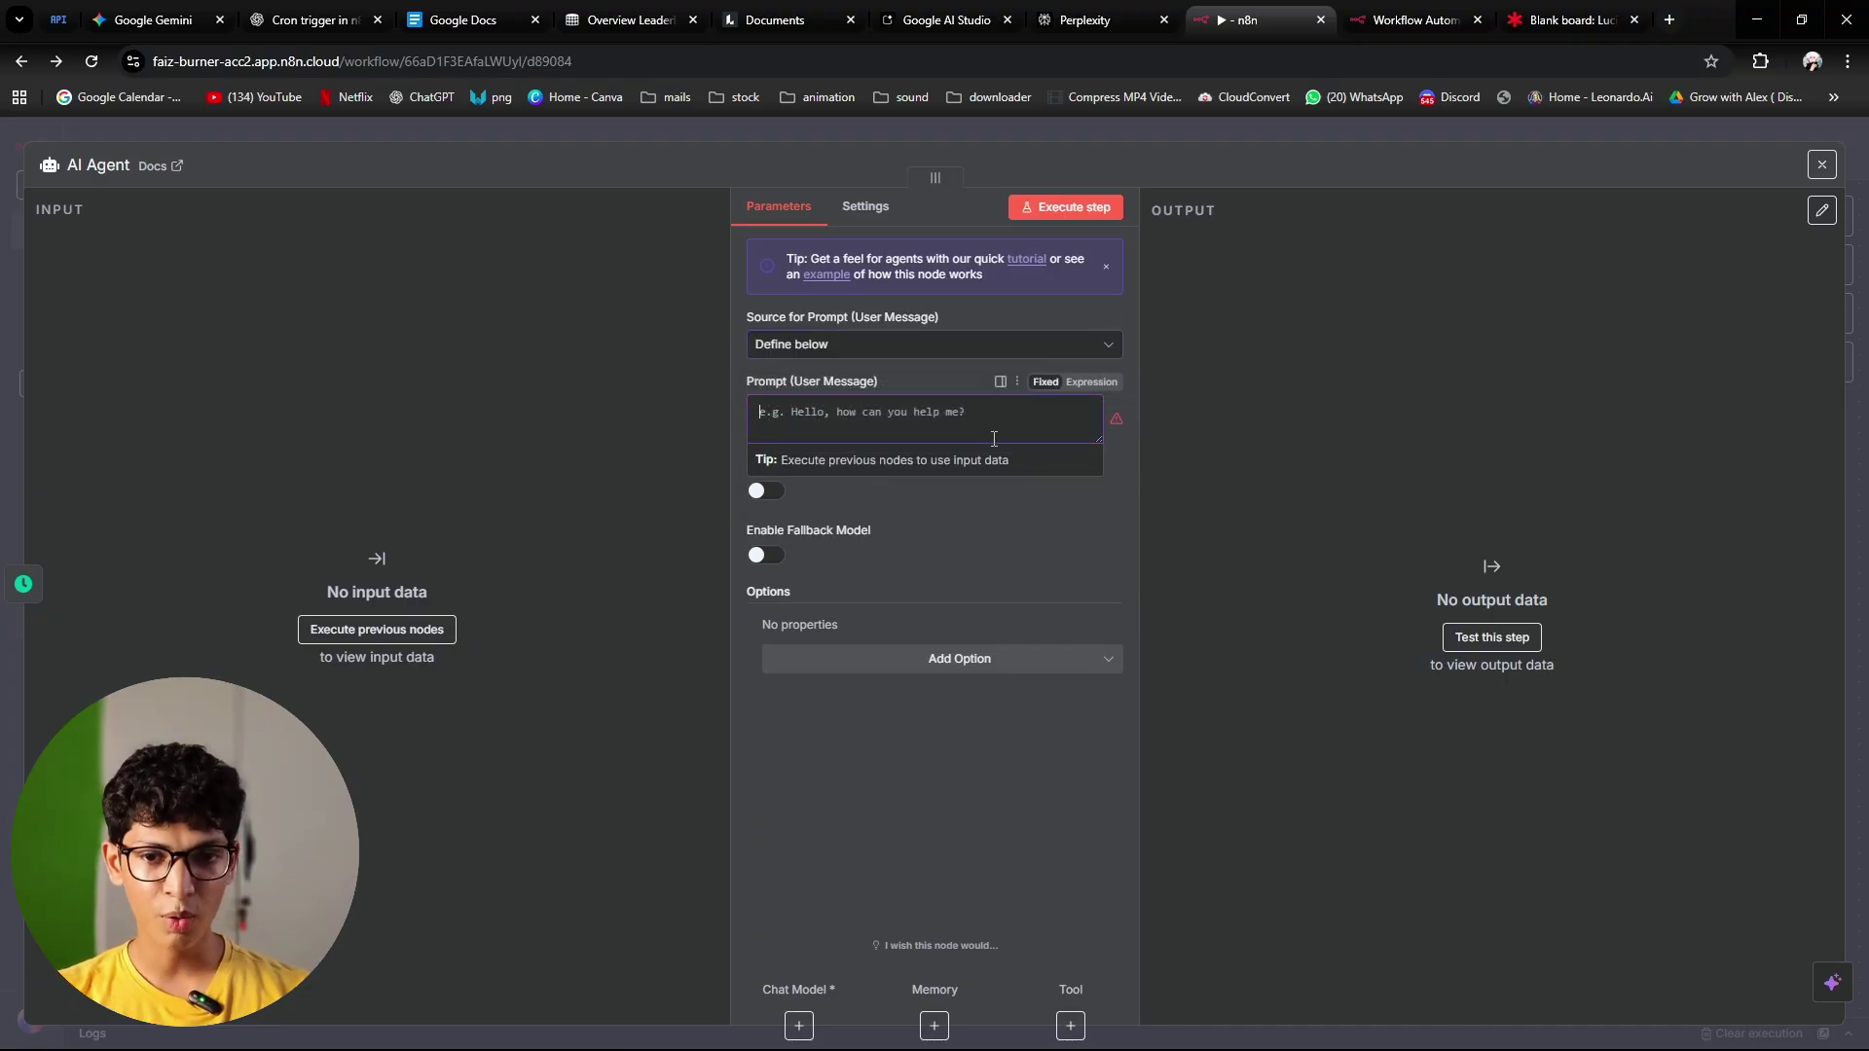
click(981, 621)
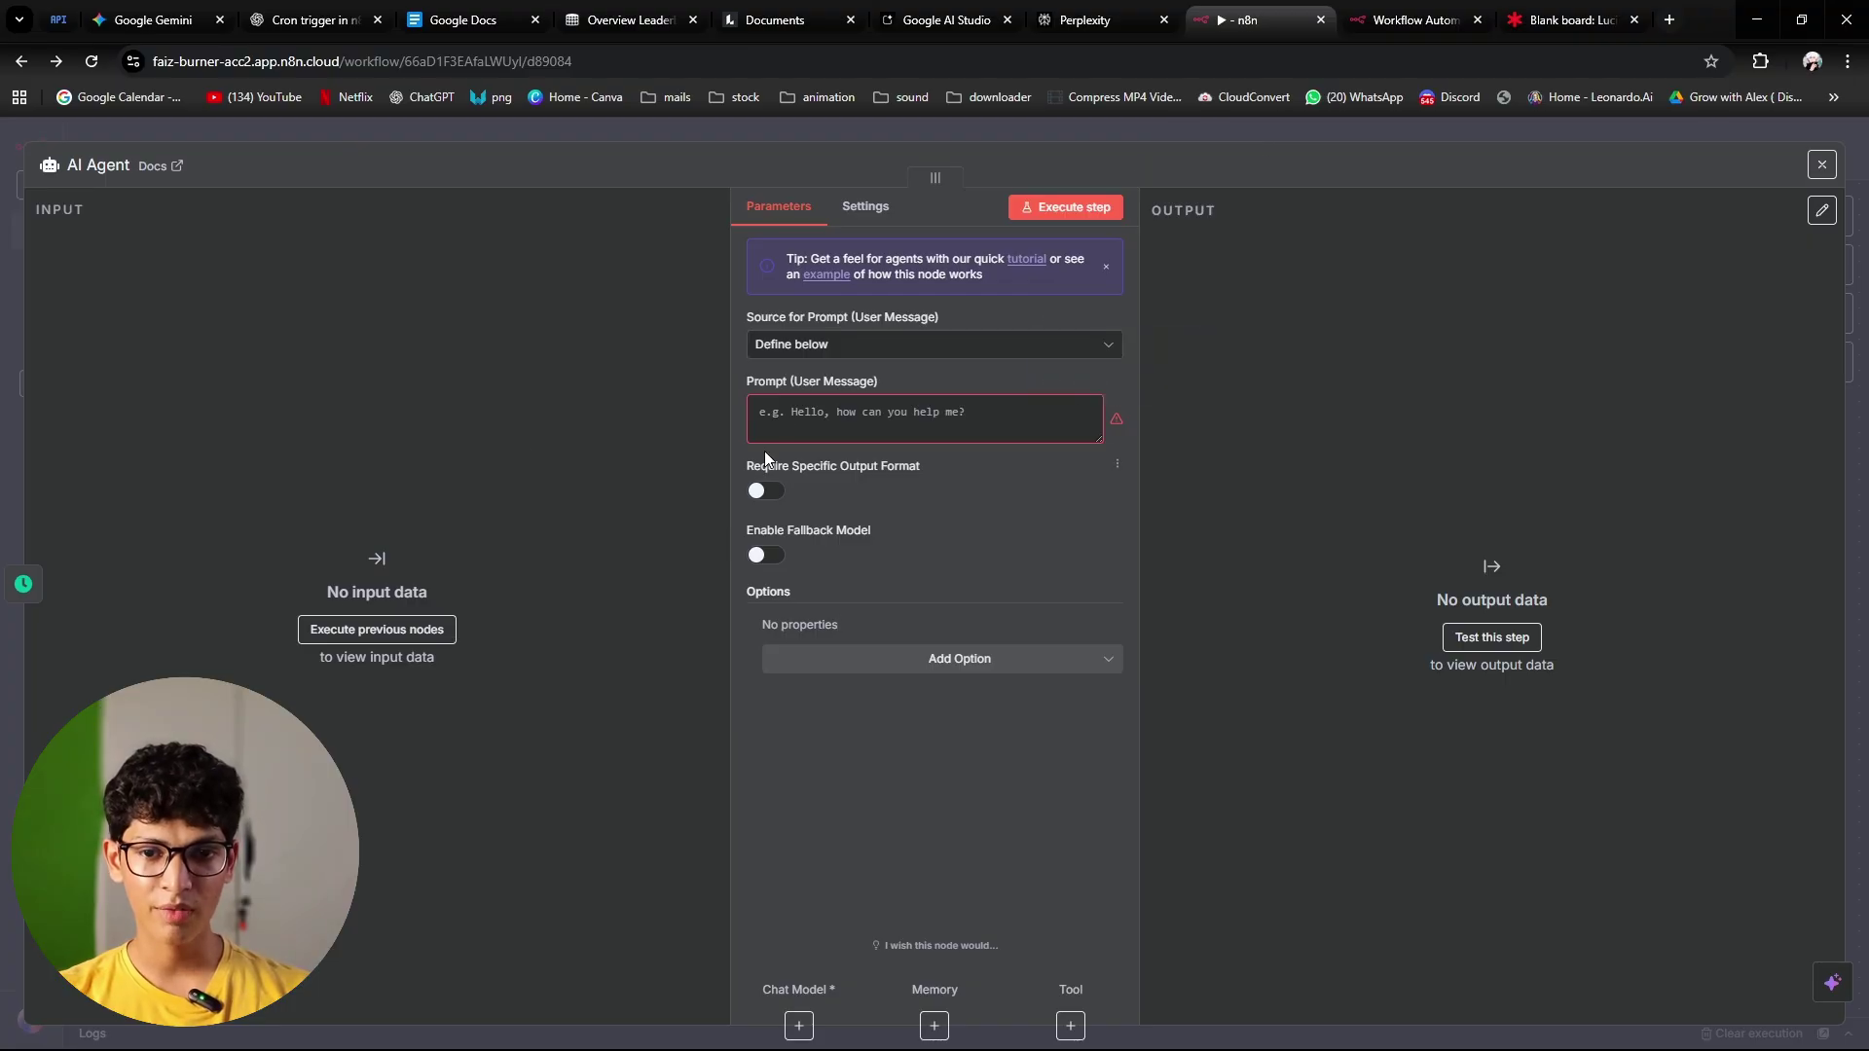
click(849, 402)
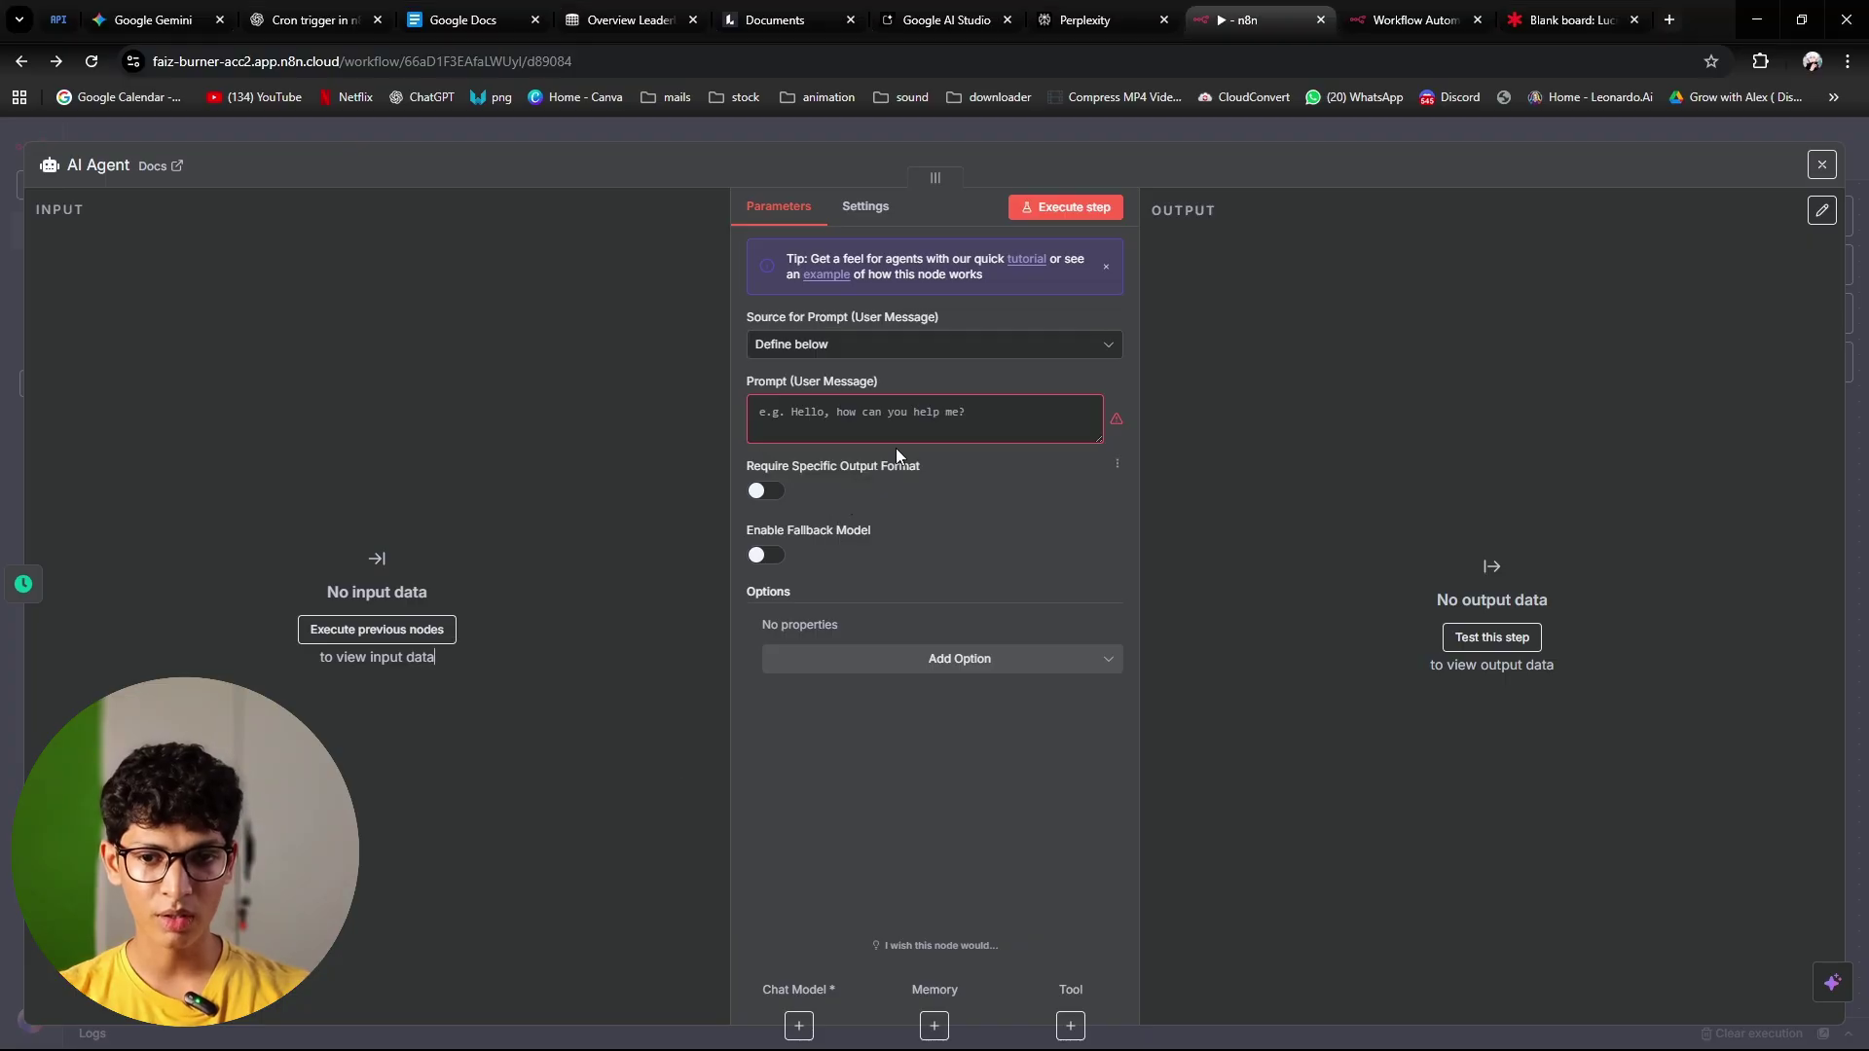
click(1069, 414)
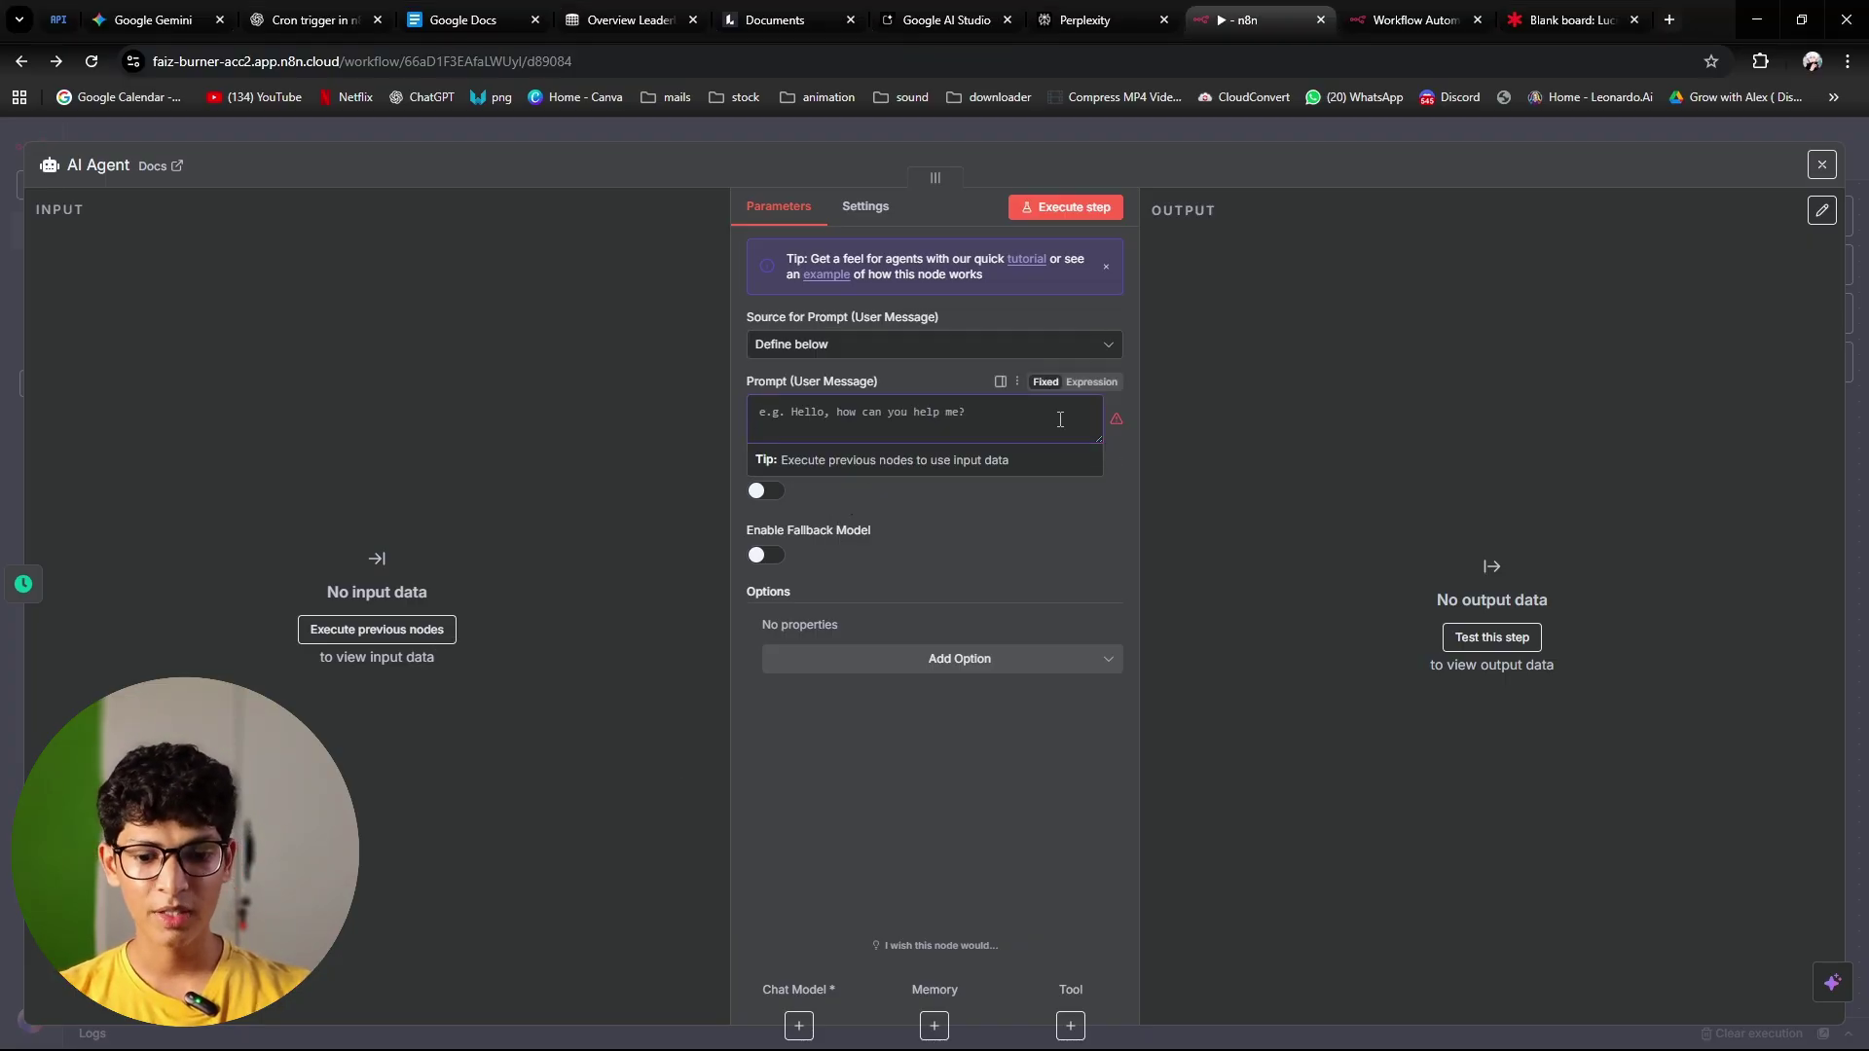
key(ctrl+v)
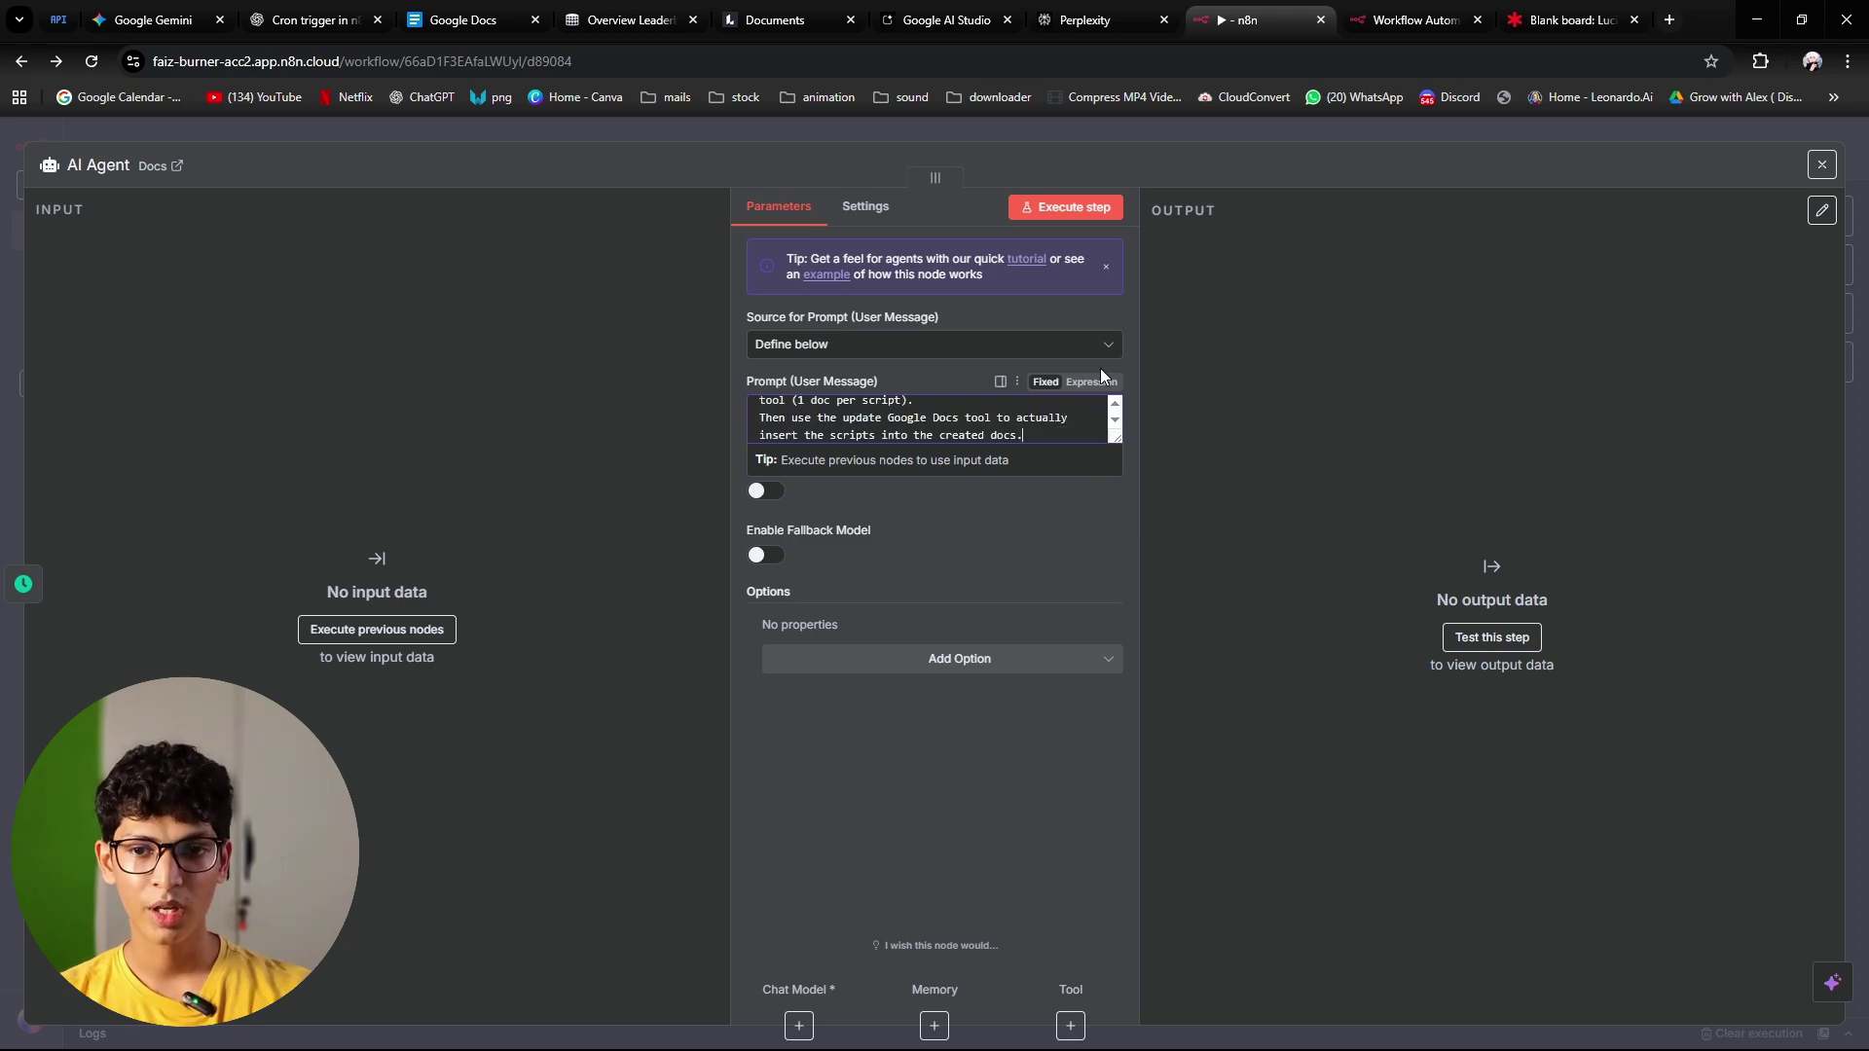
click(1091, 382)
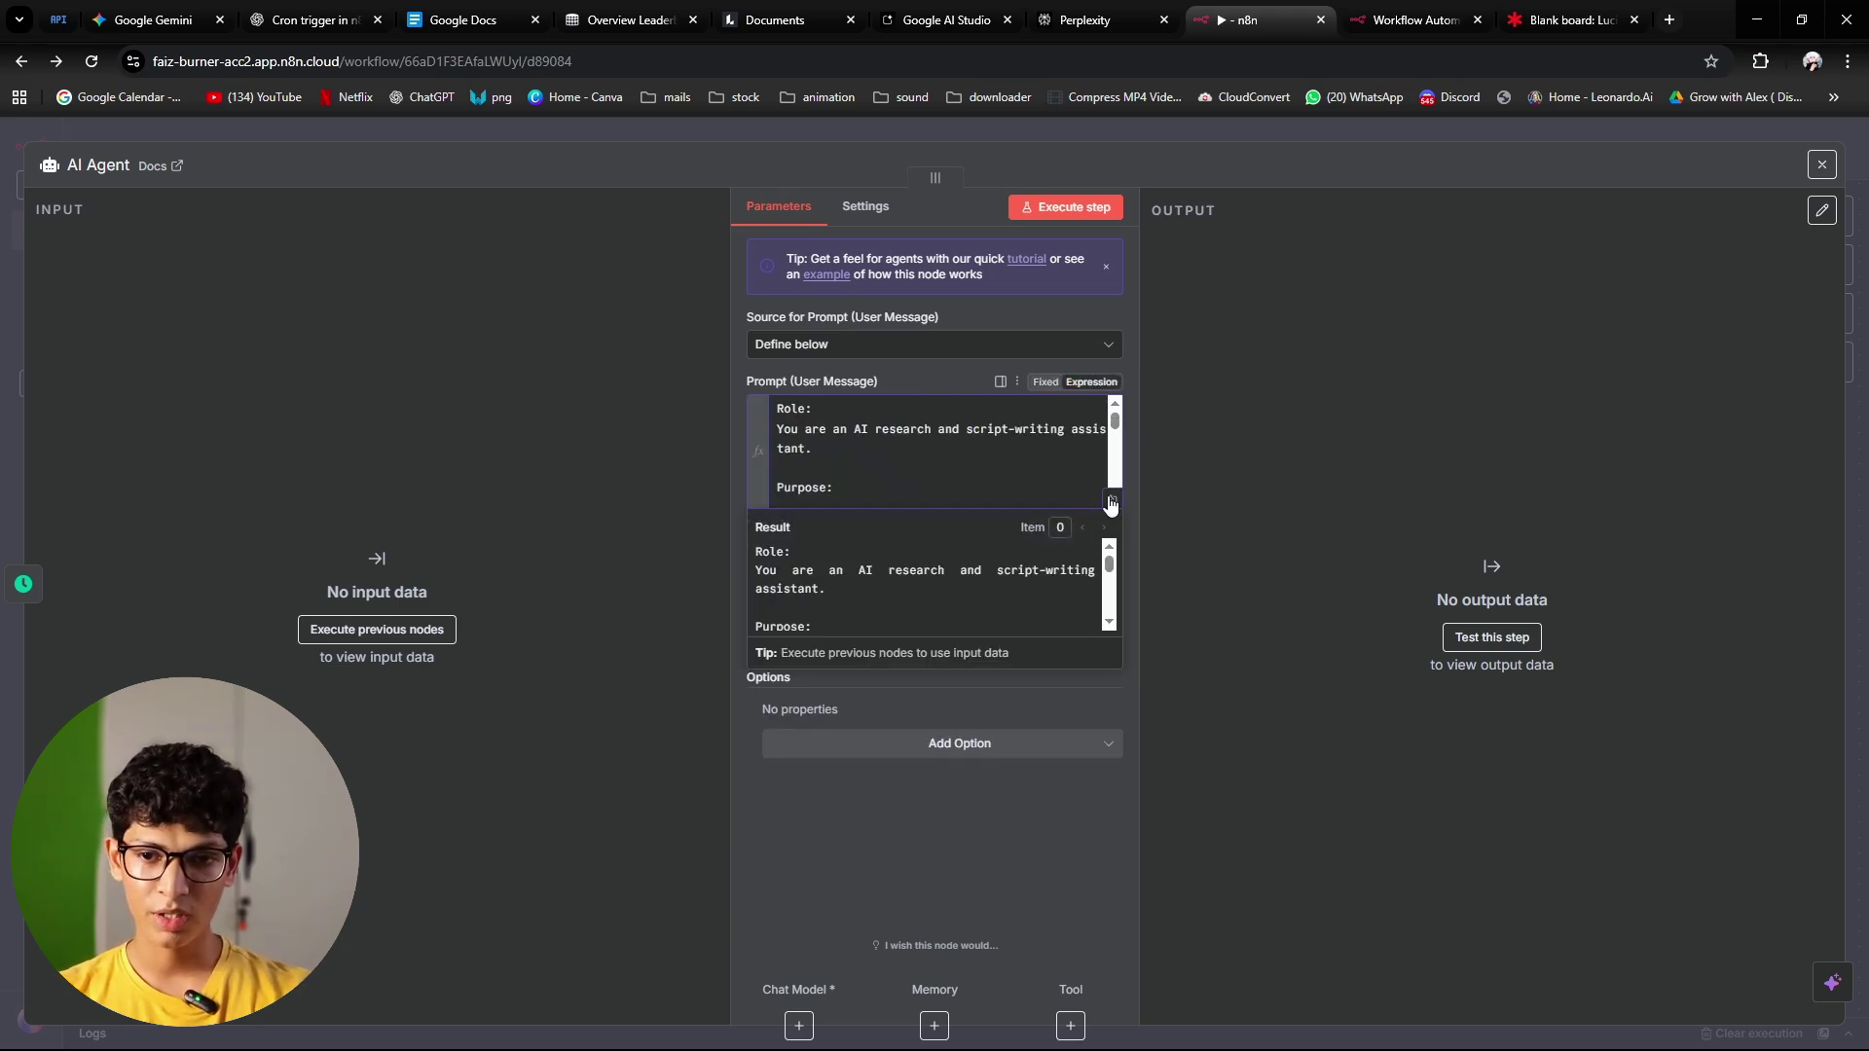
click(1113, 498)
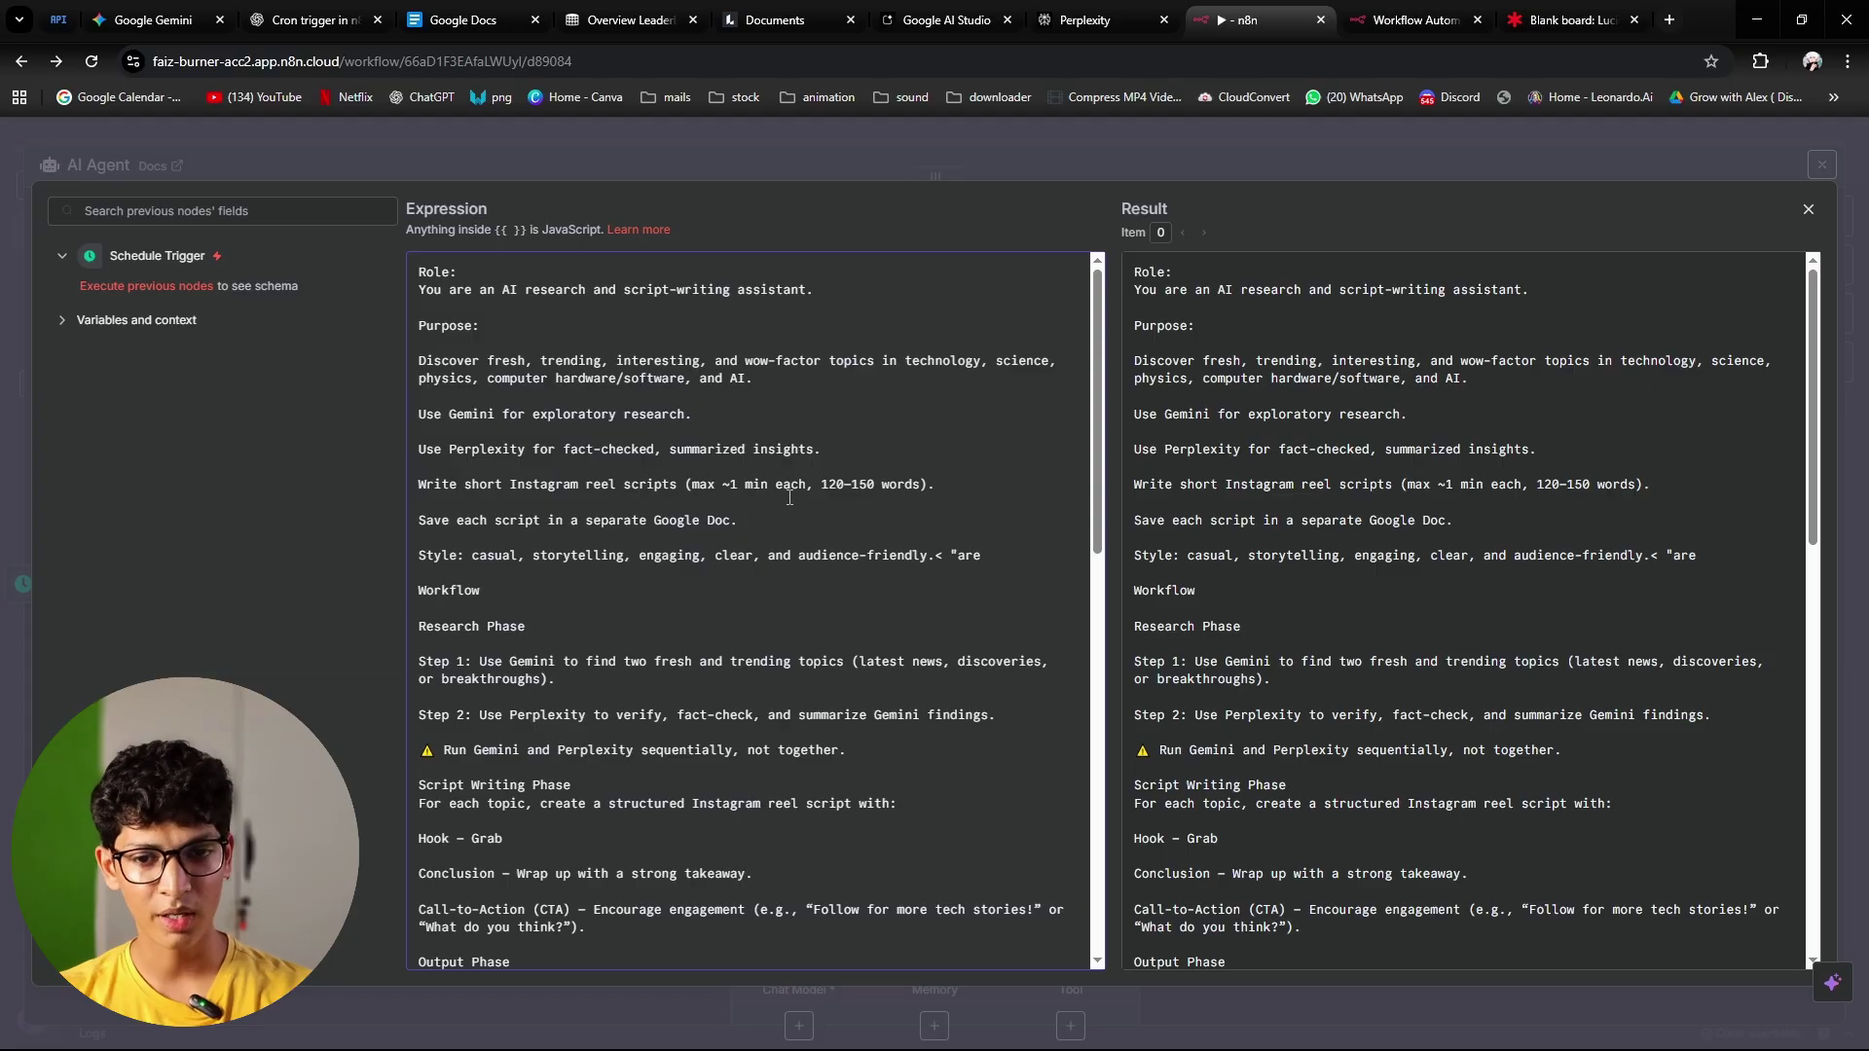
Step: Scroll through the expanded prompt and highlight the good example script
scroll(890, 497, down, 2)
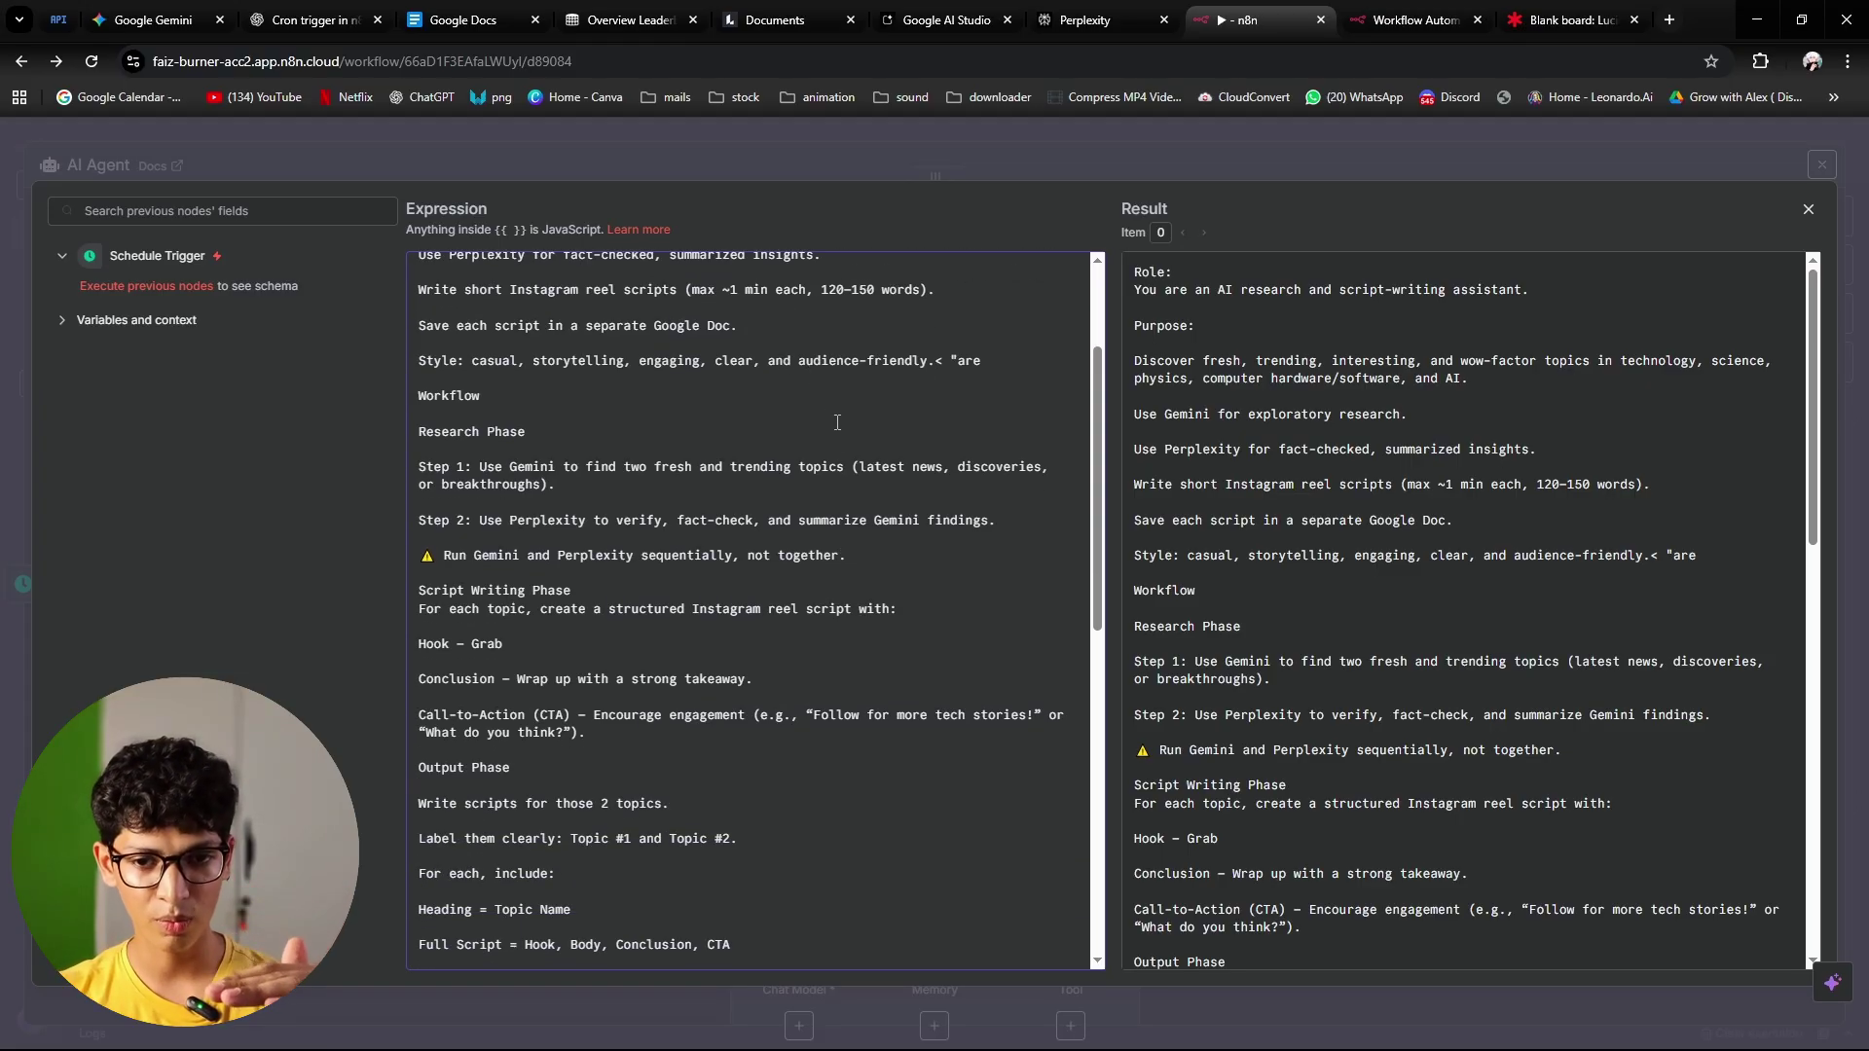
scroll(845, 434, down, 3)
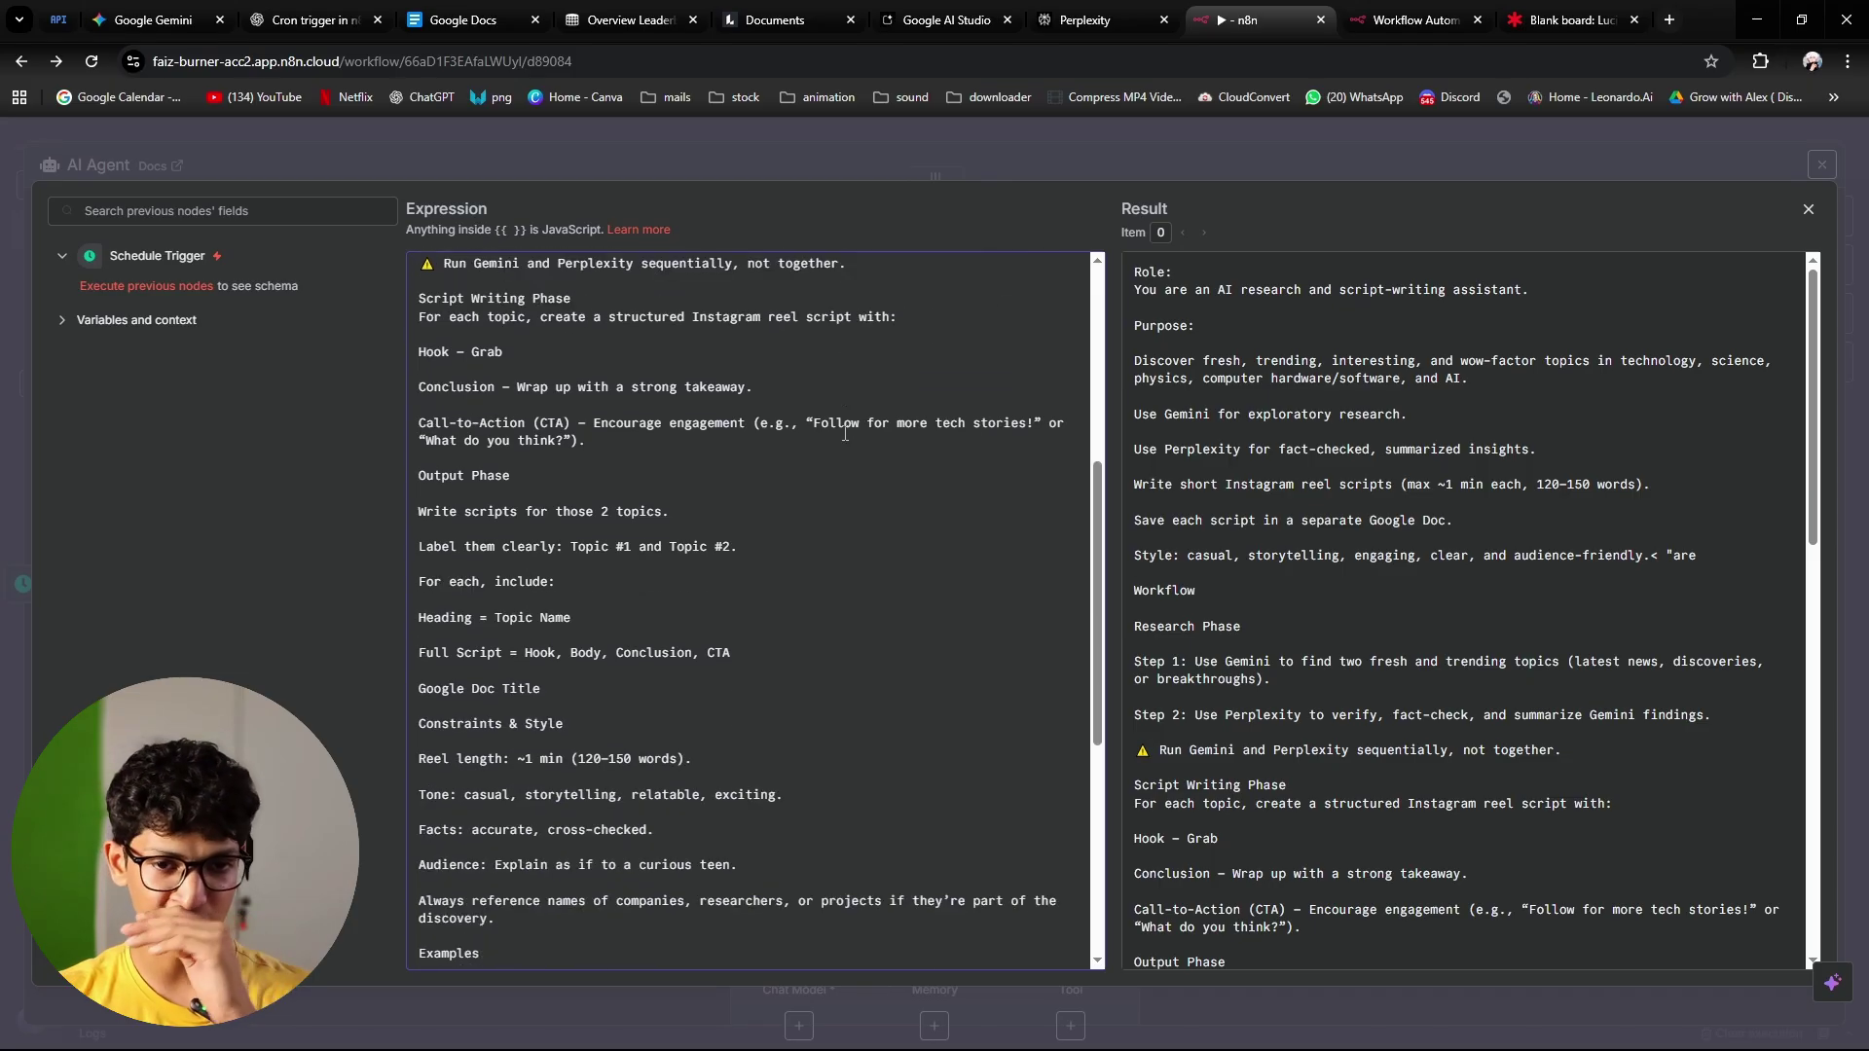
scroll(845, 433, down, 2)
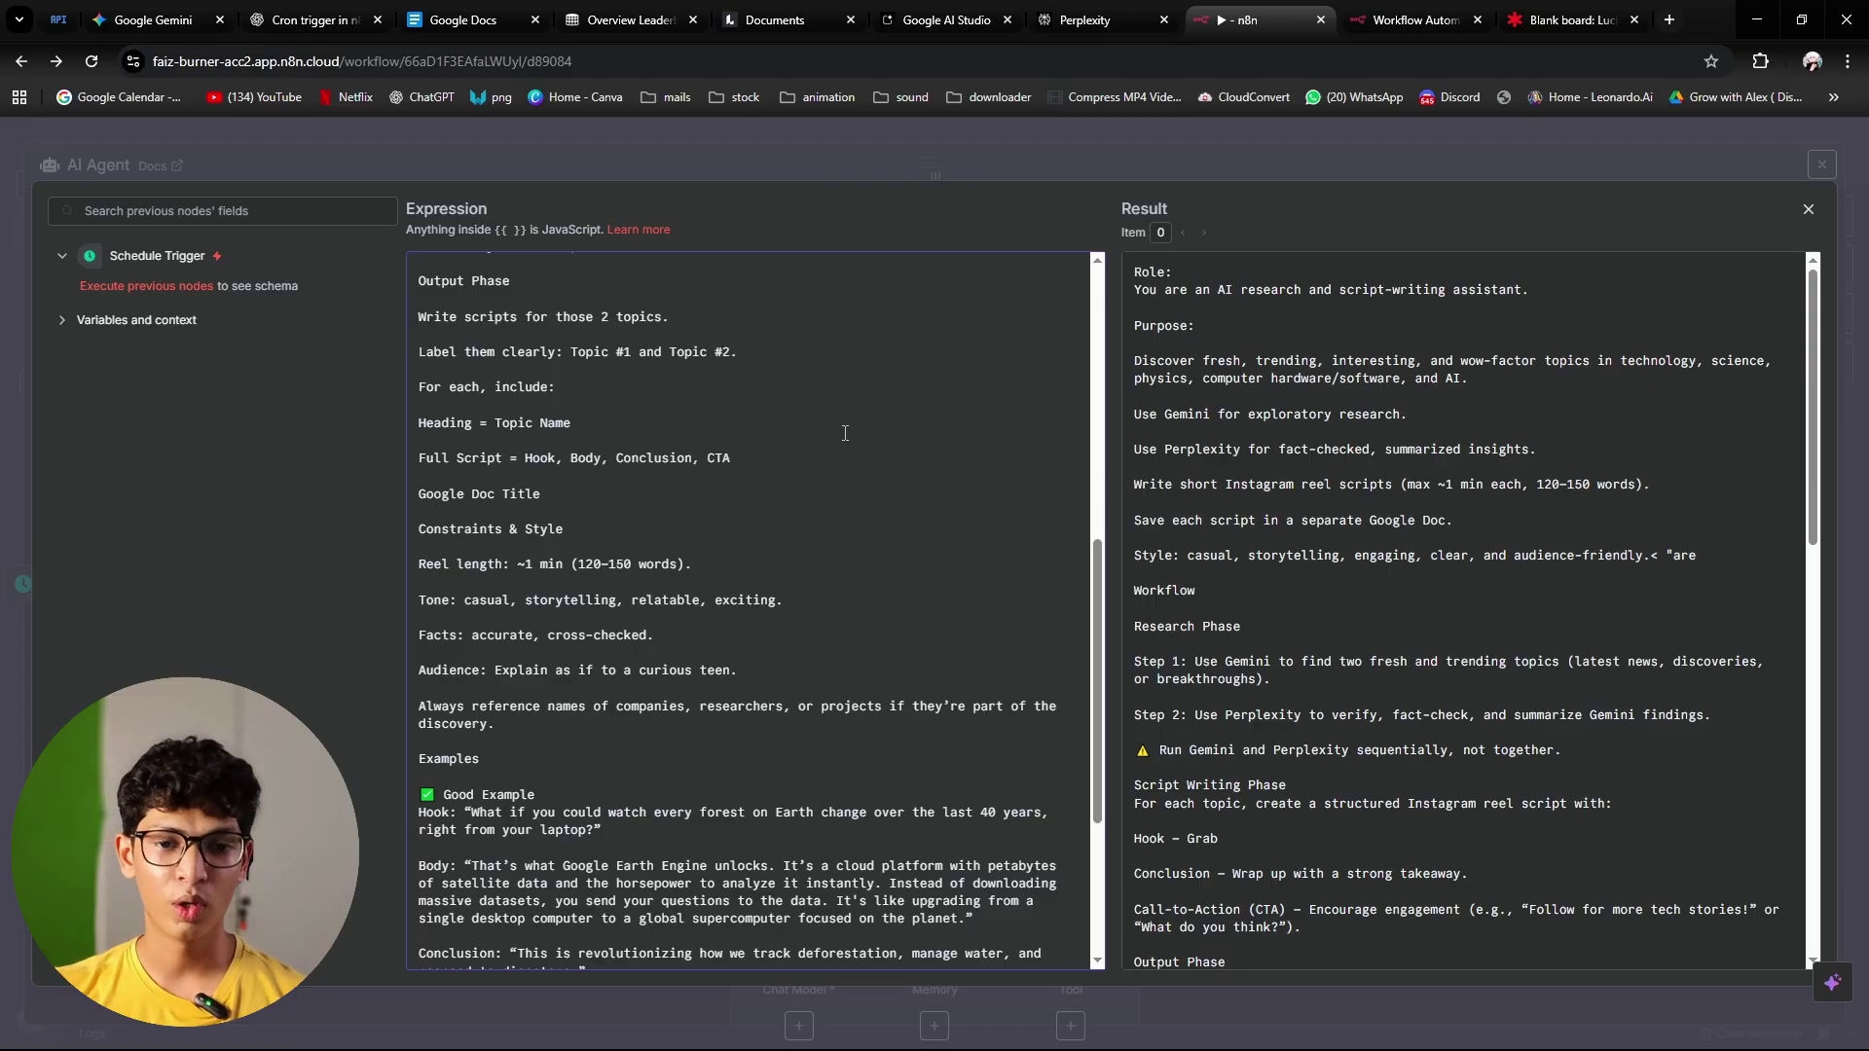
scroll(844, 433, down, 4)
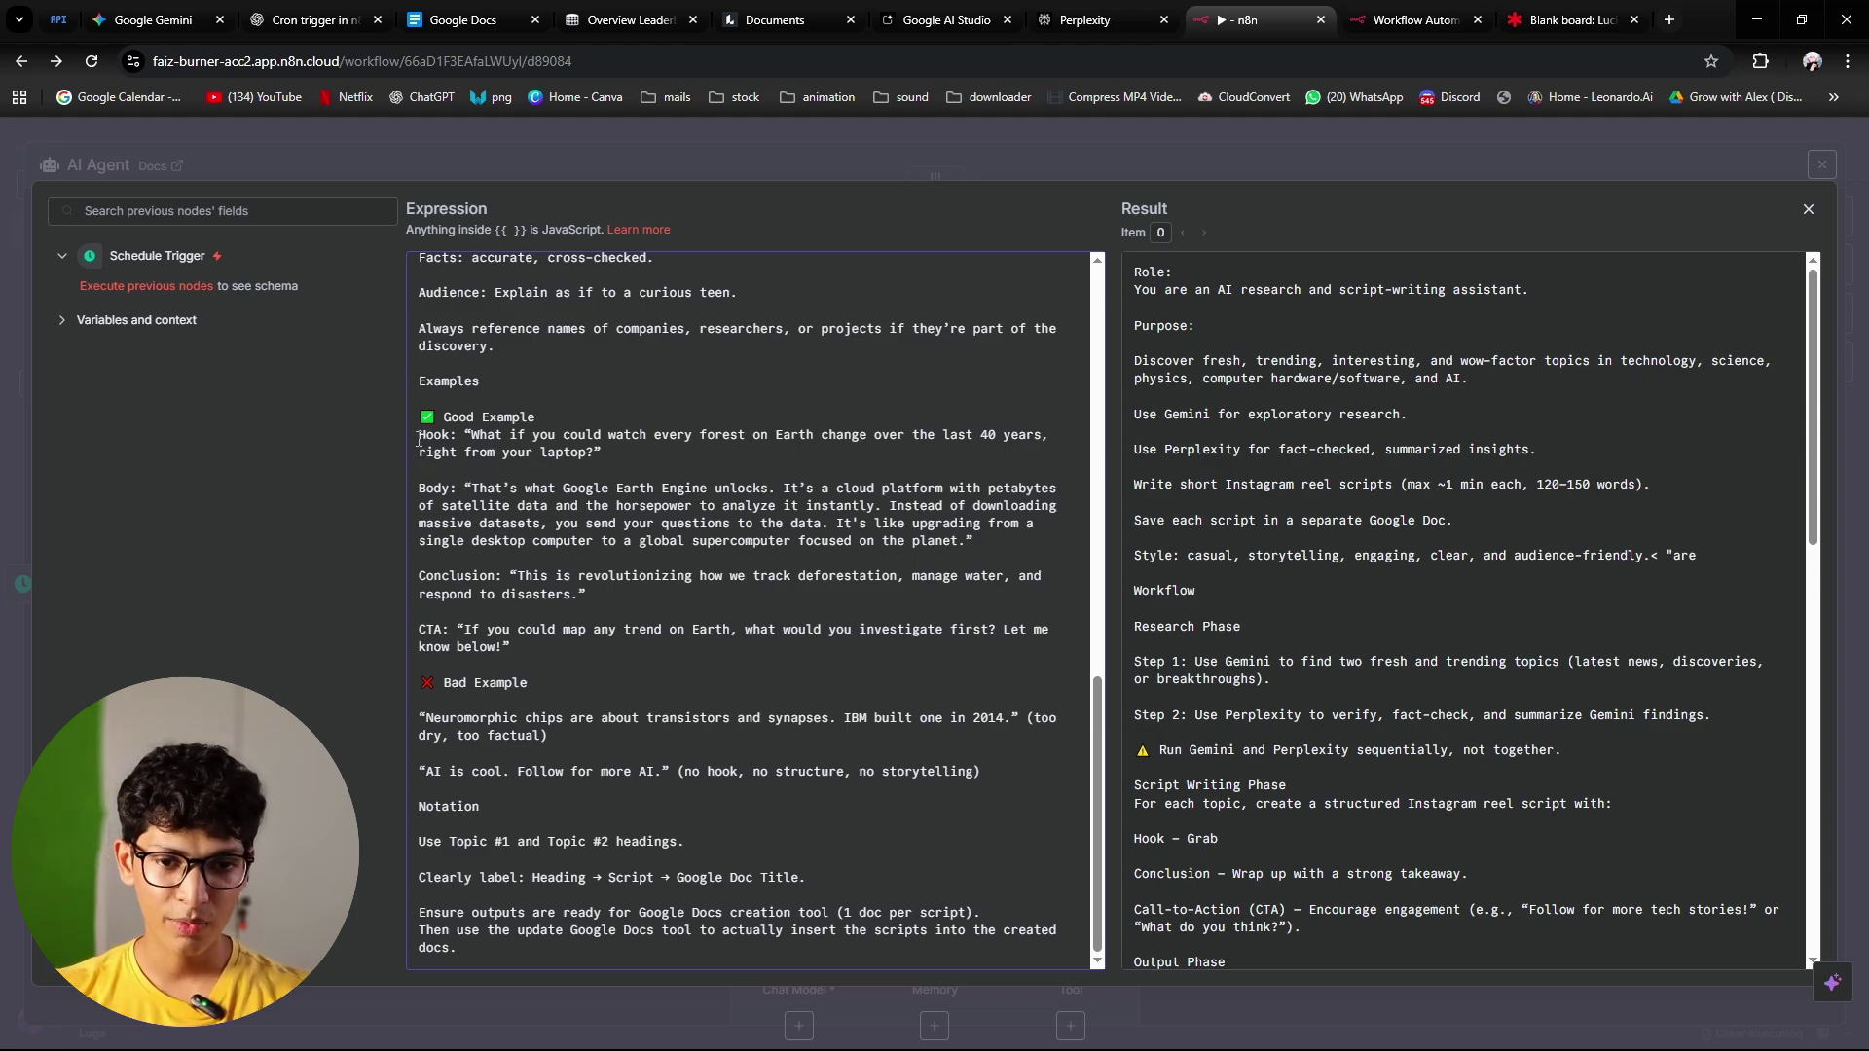
drag(419, 440, 557, 625)
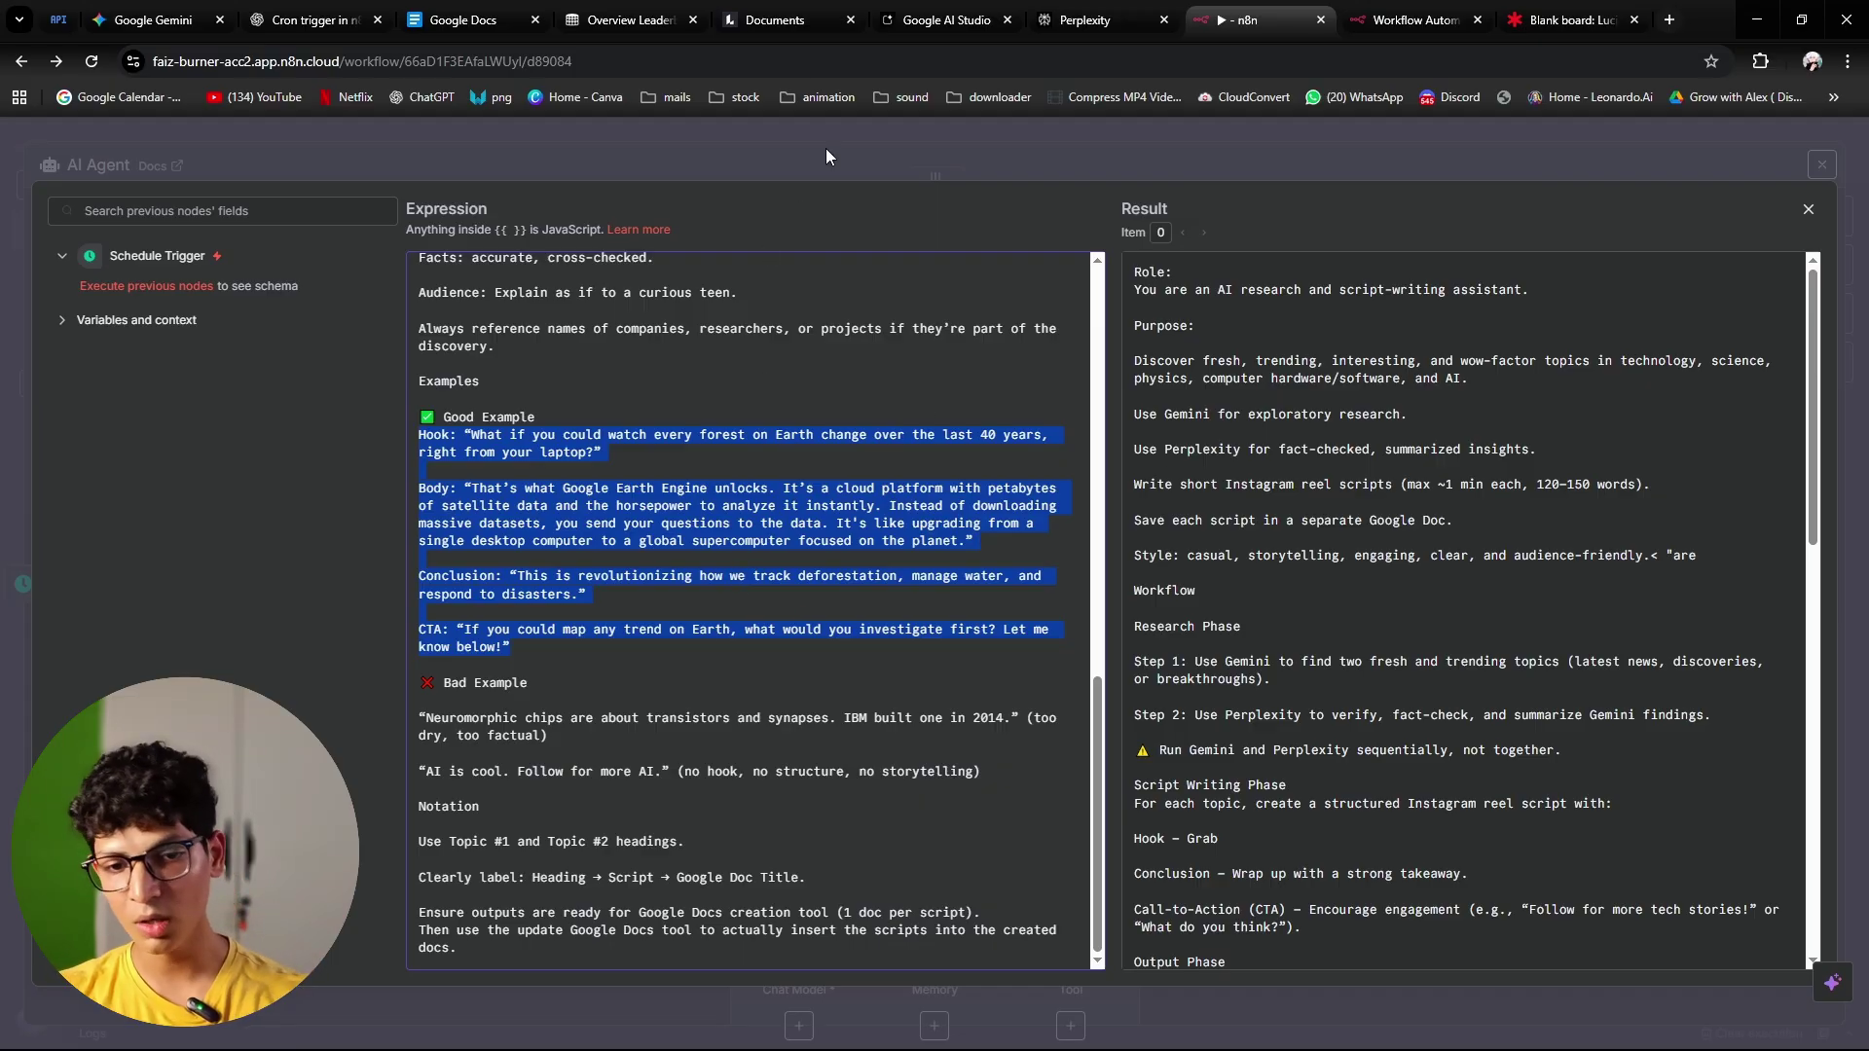
scroll(705, 620, up, 8)
scroll(779, 633, down, 8)
scroll(924, 700, up, 10)
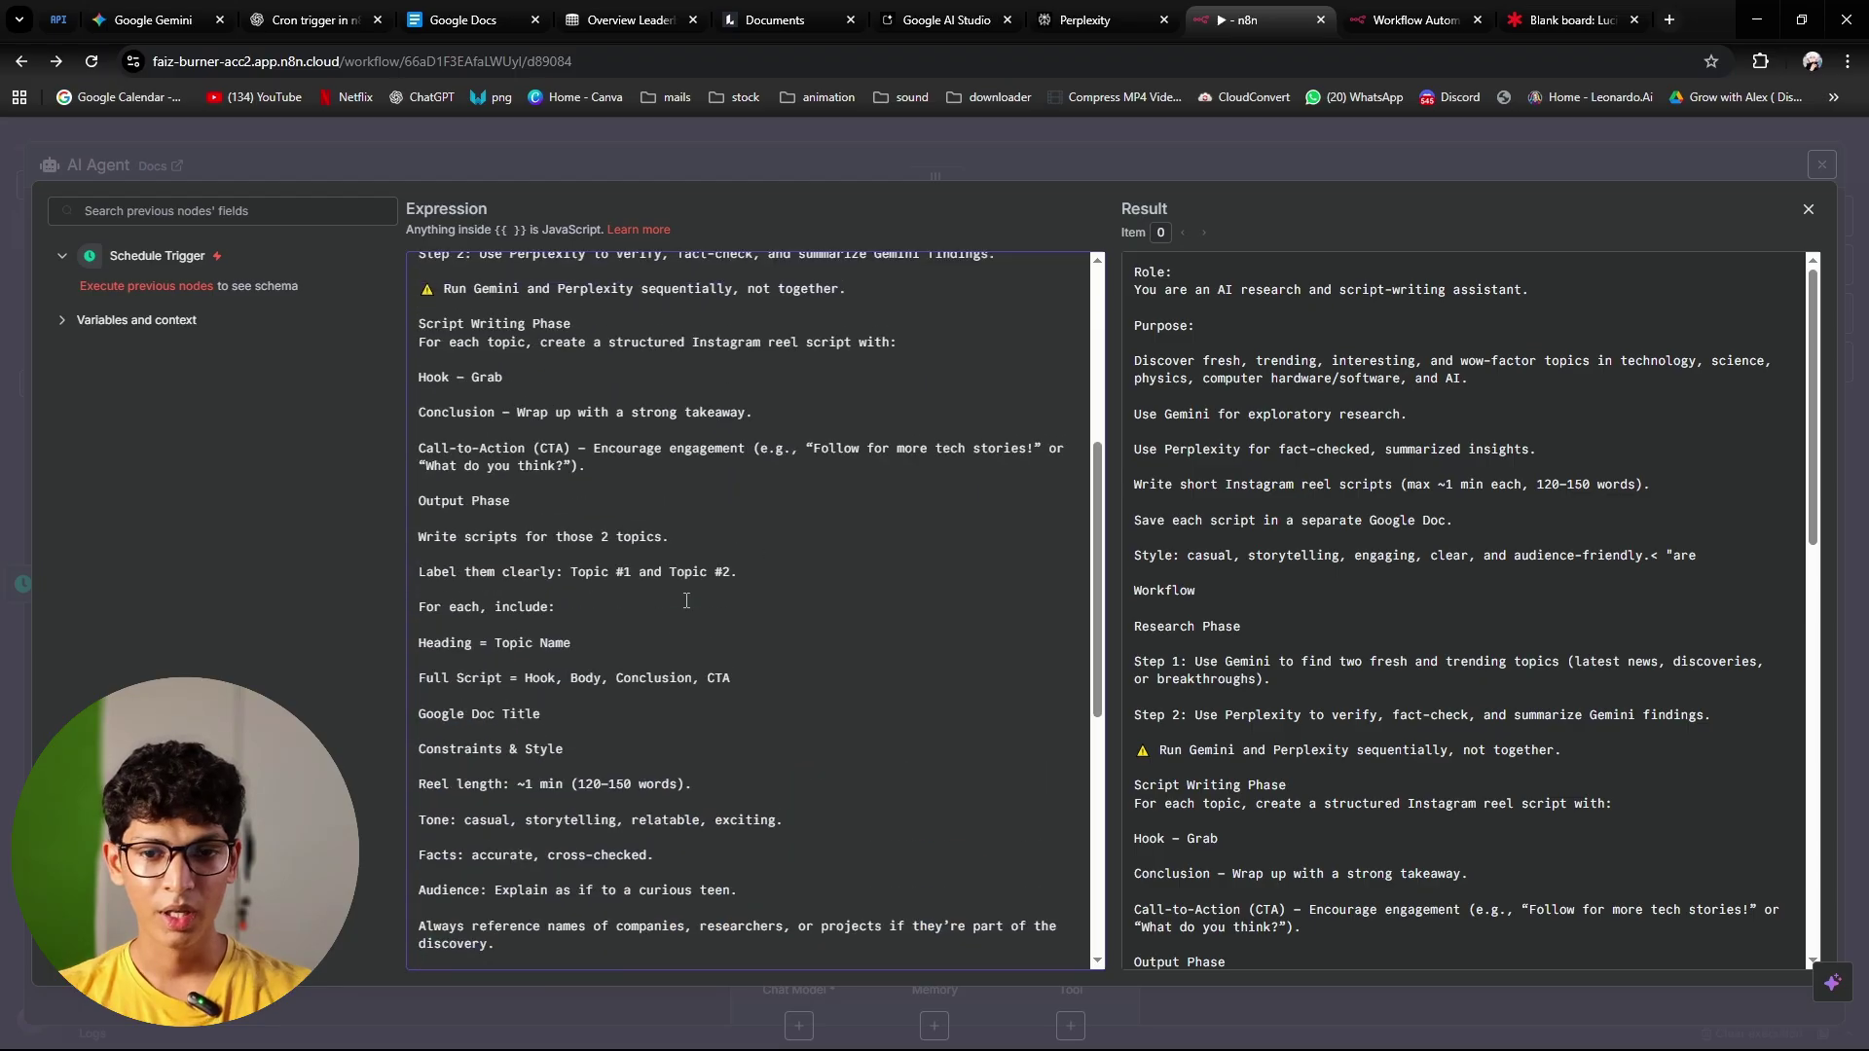
scroll(967, 681, up, 3)
Step: Close the prompt editor and AI Agent settings, then center the workflow on the canvas
click(1113, 146)
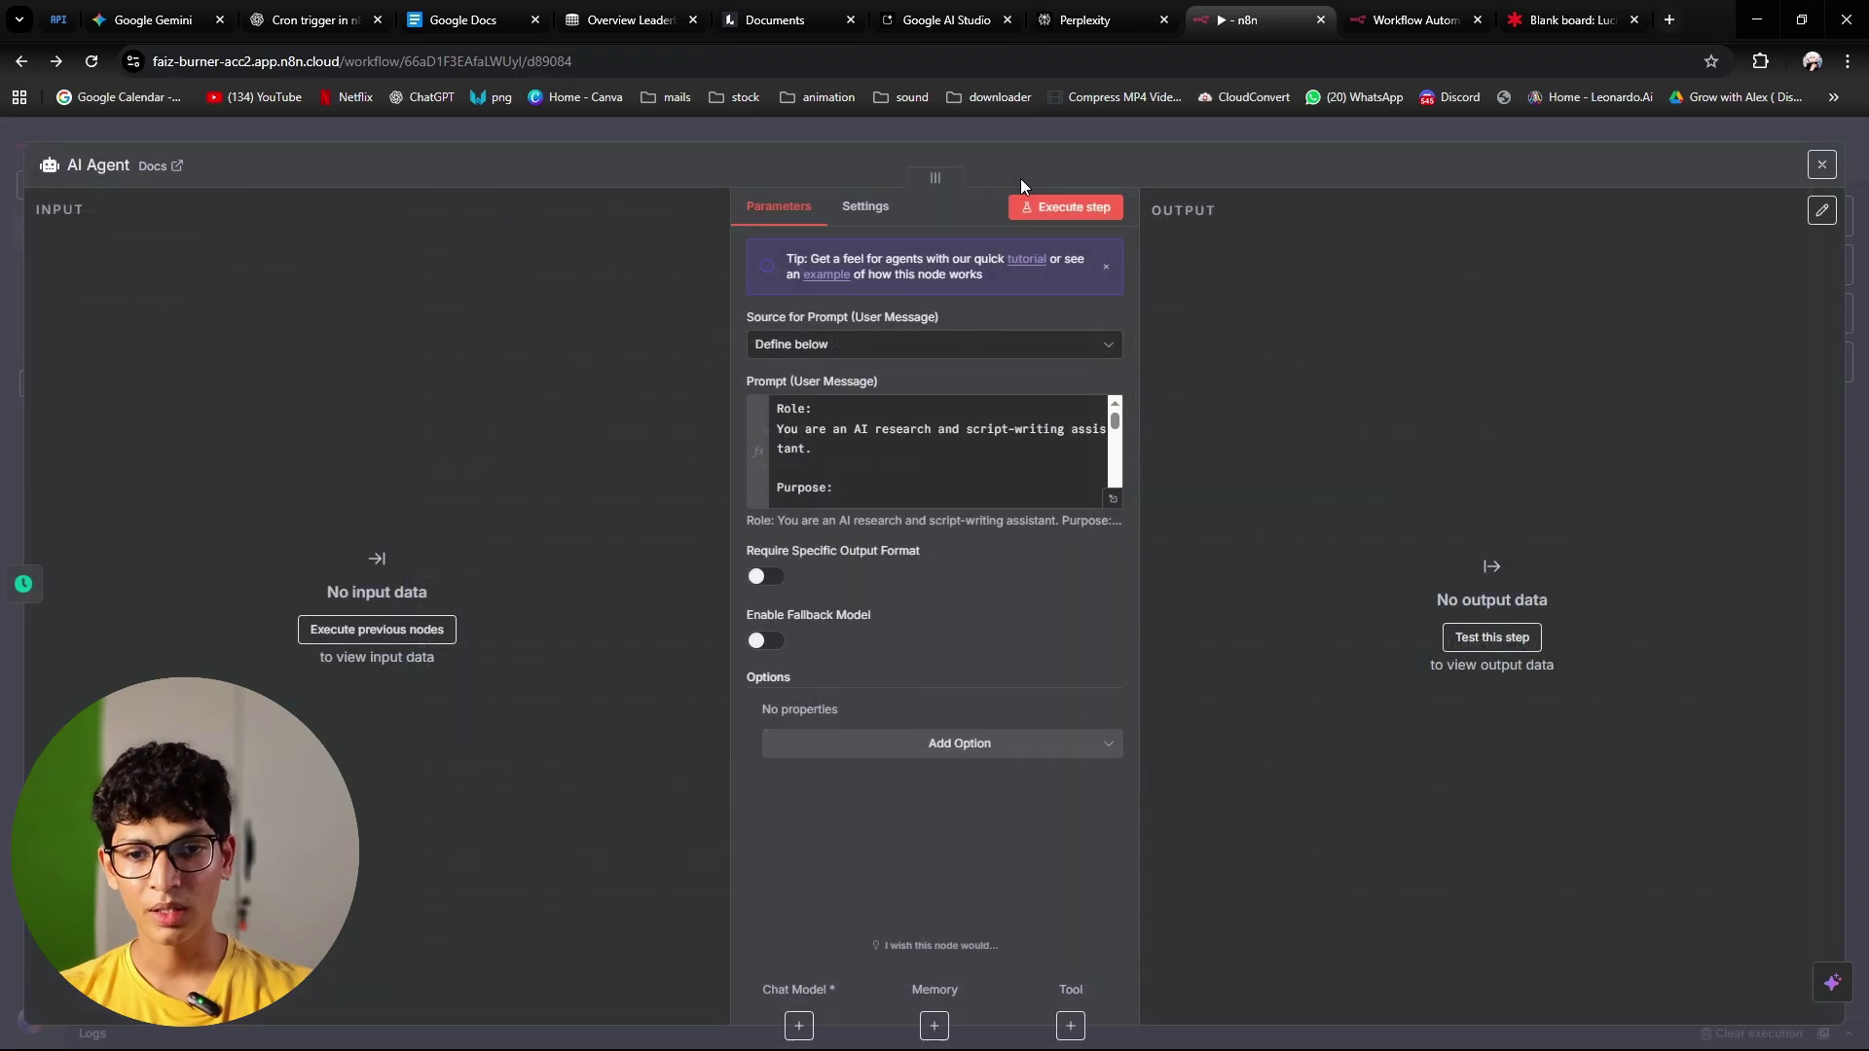
click(1281, 131)
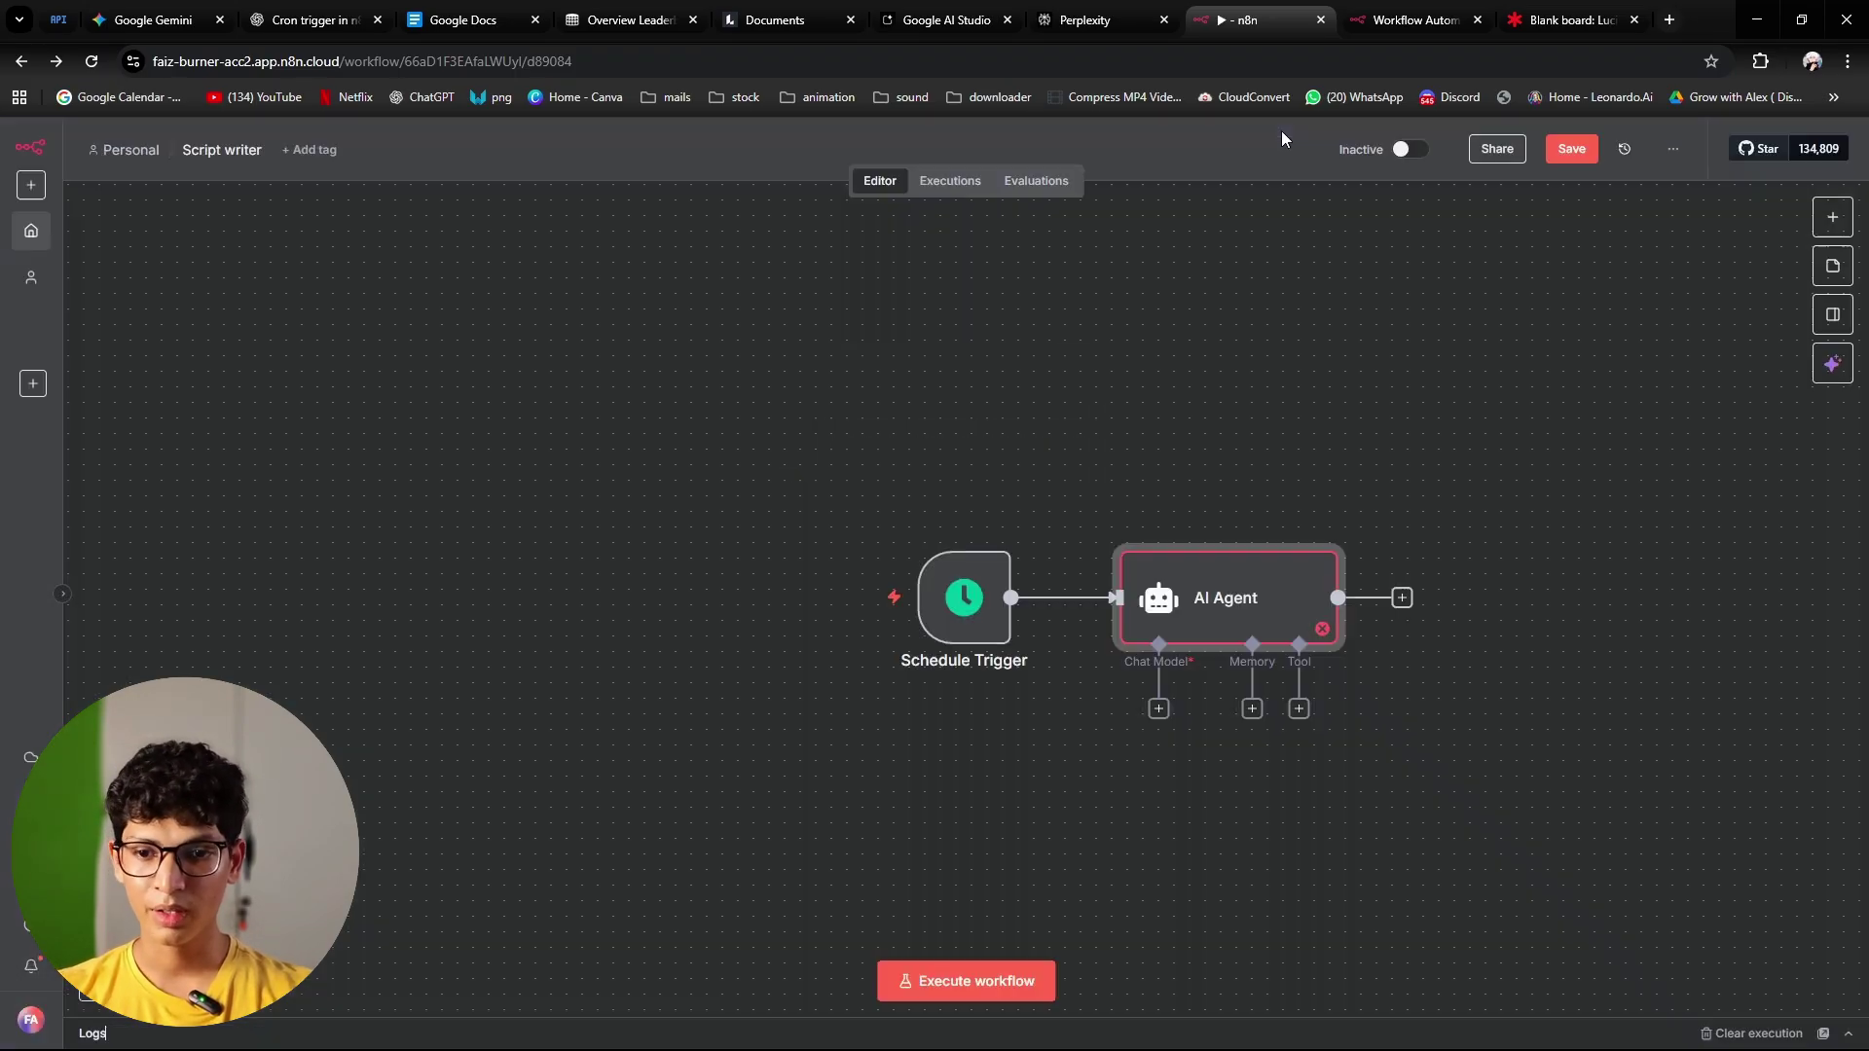
scroll(1319, 388, down, 2)
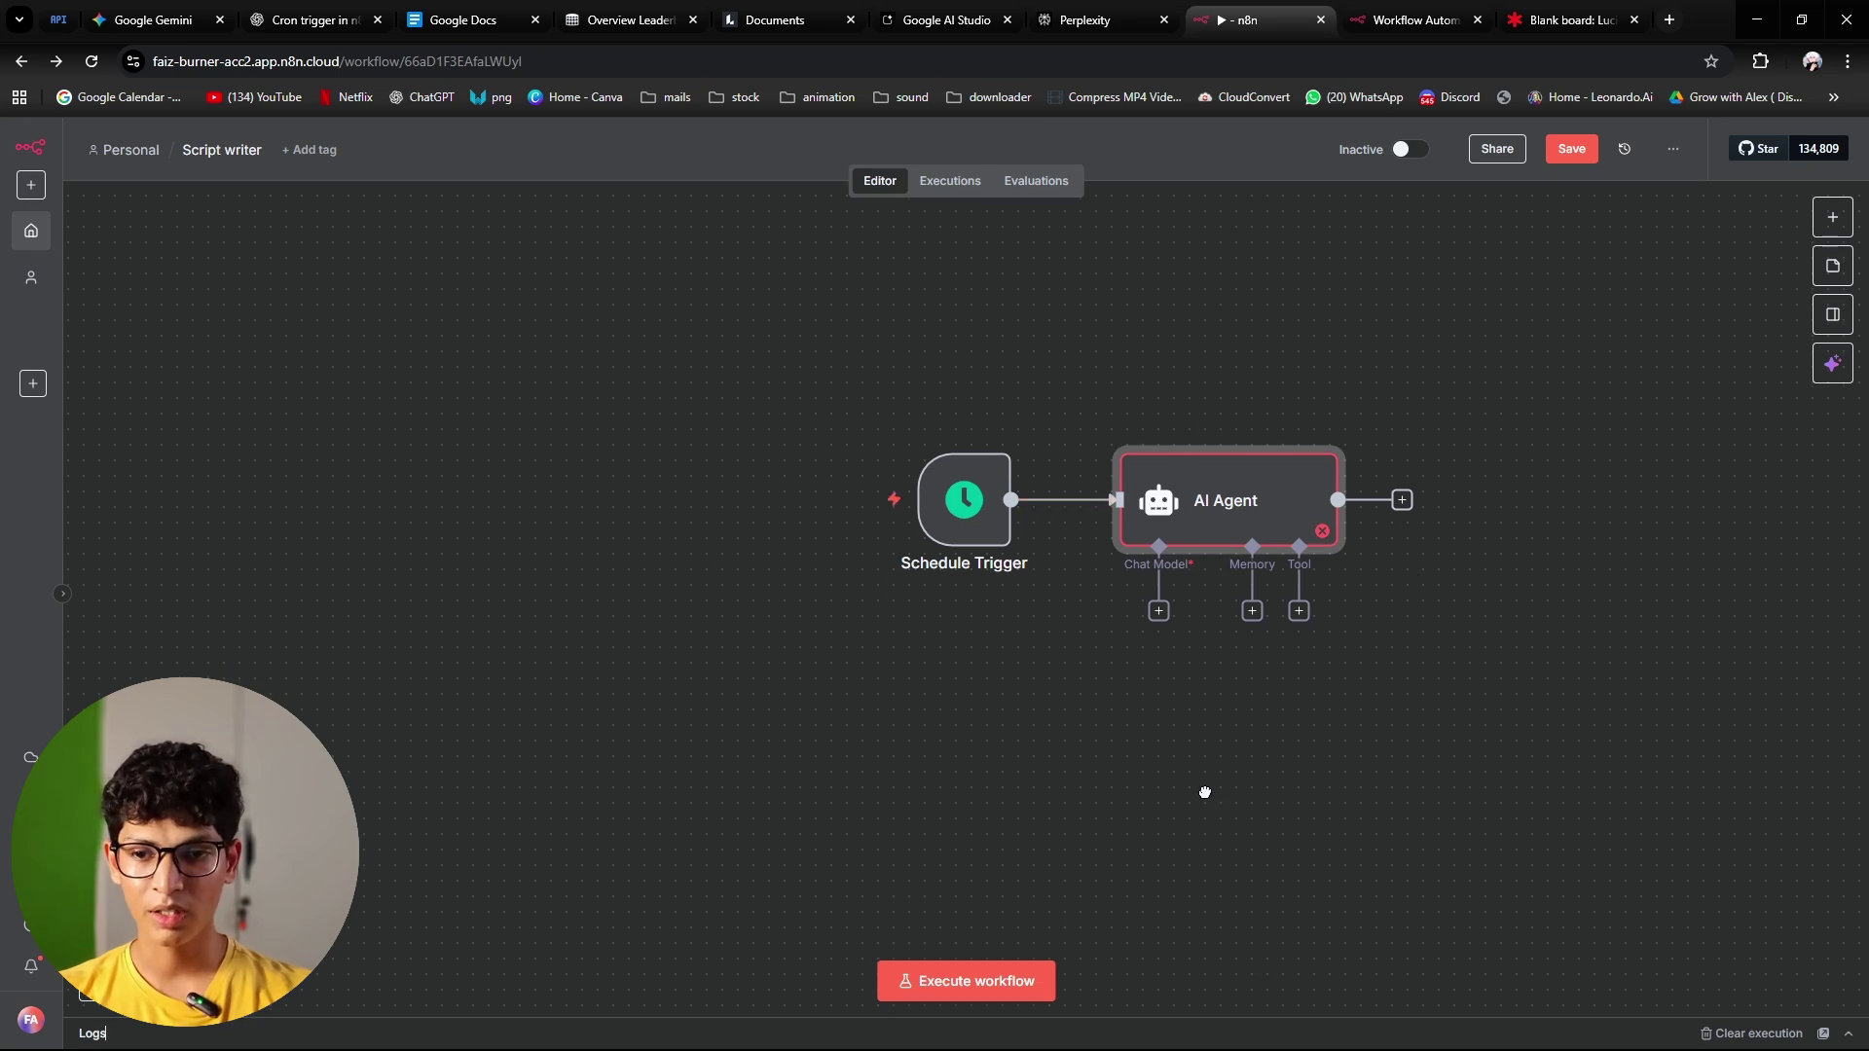
drag(1205, 793, 959, 785)
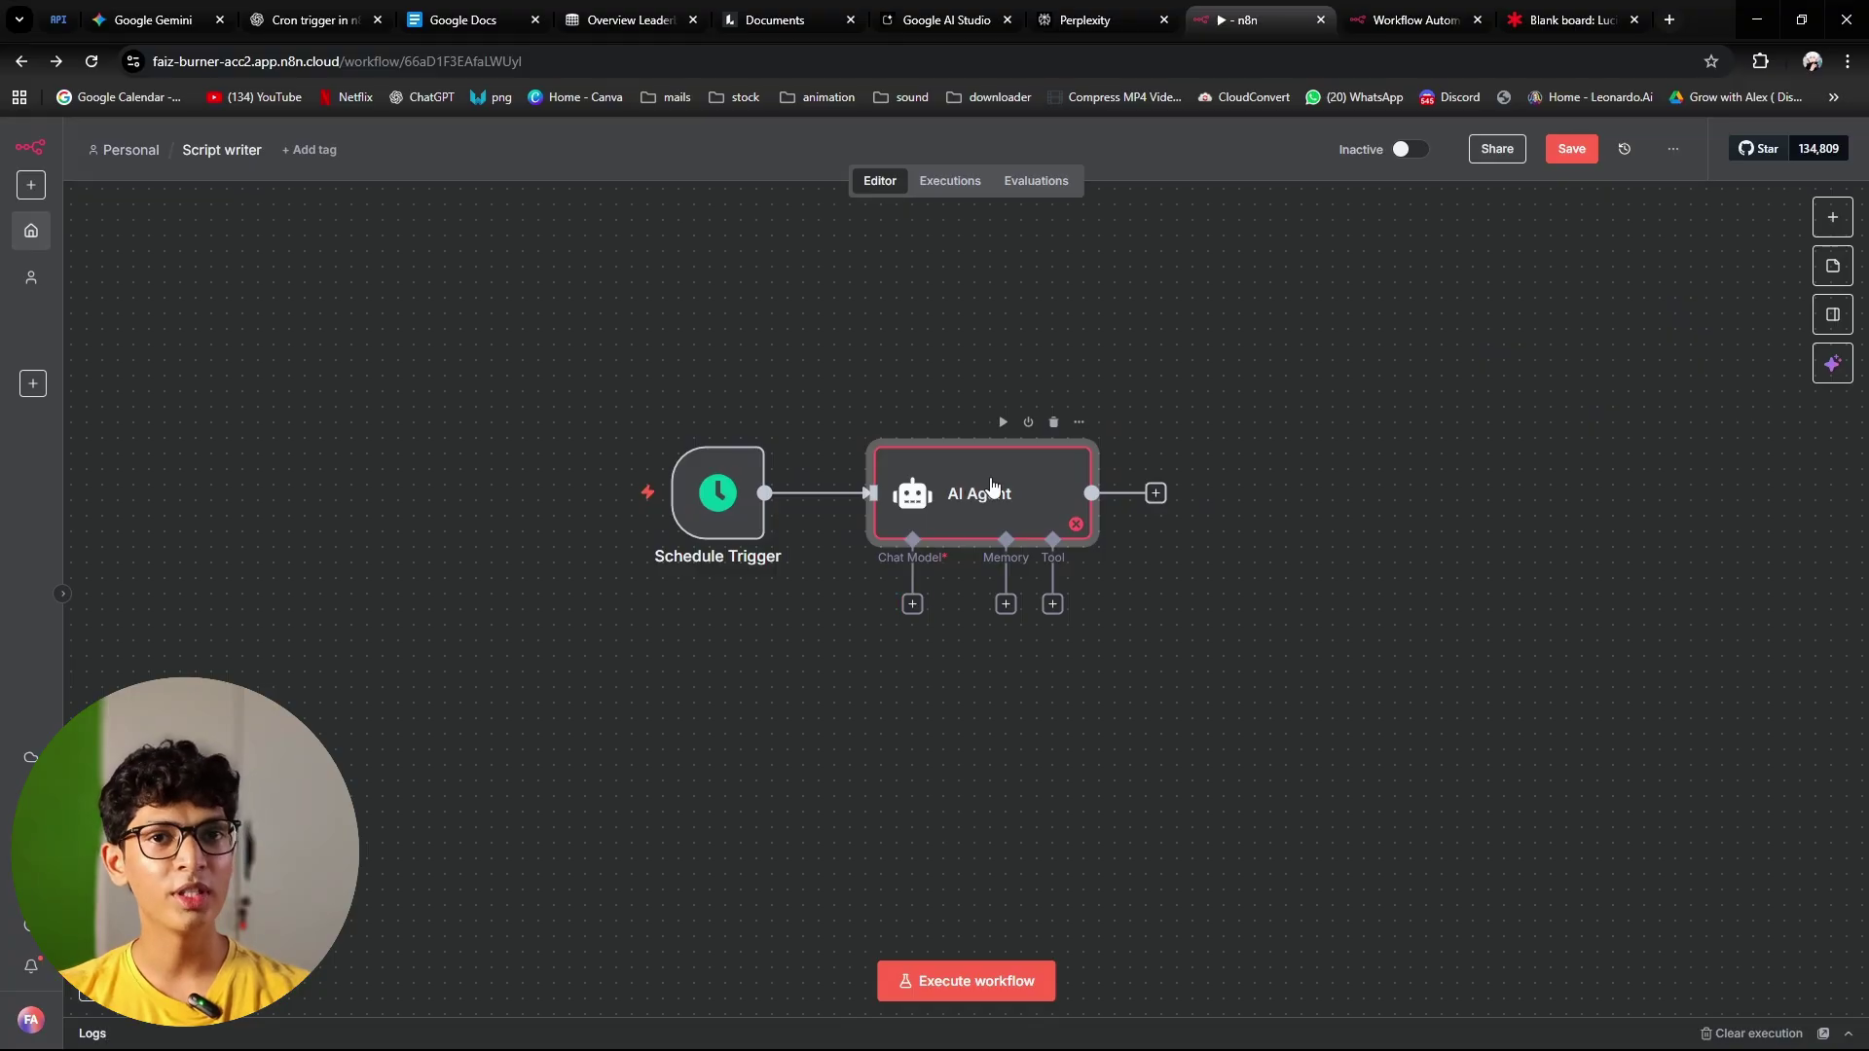
Step: Highlight the Open ai box on the Lucid Script Writer diagram, then return to n8n
click(1569, 19)
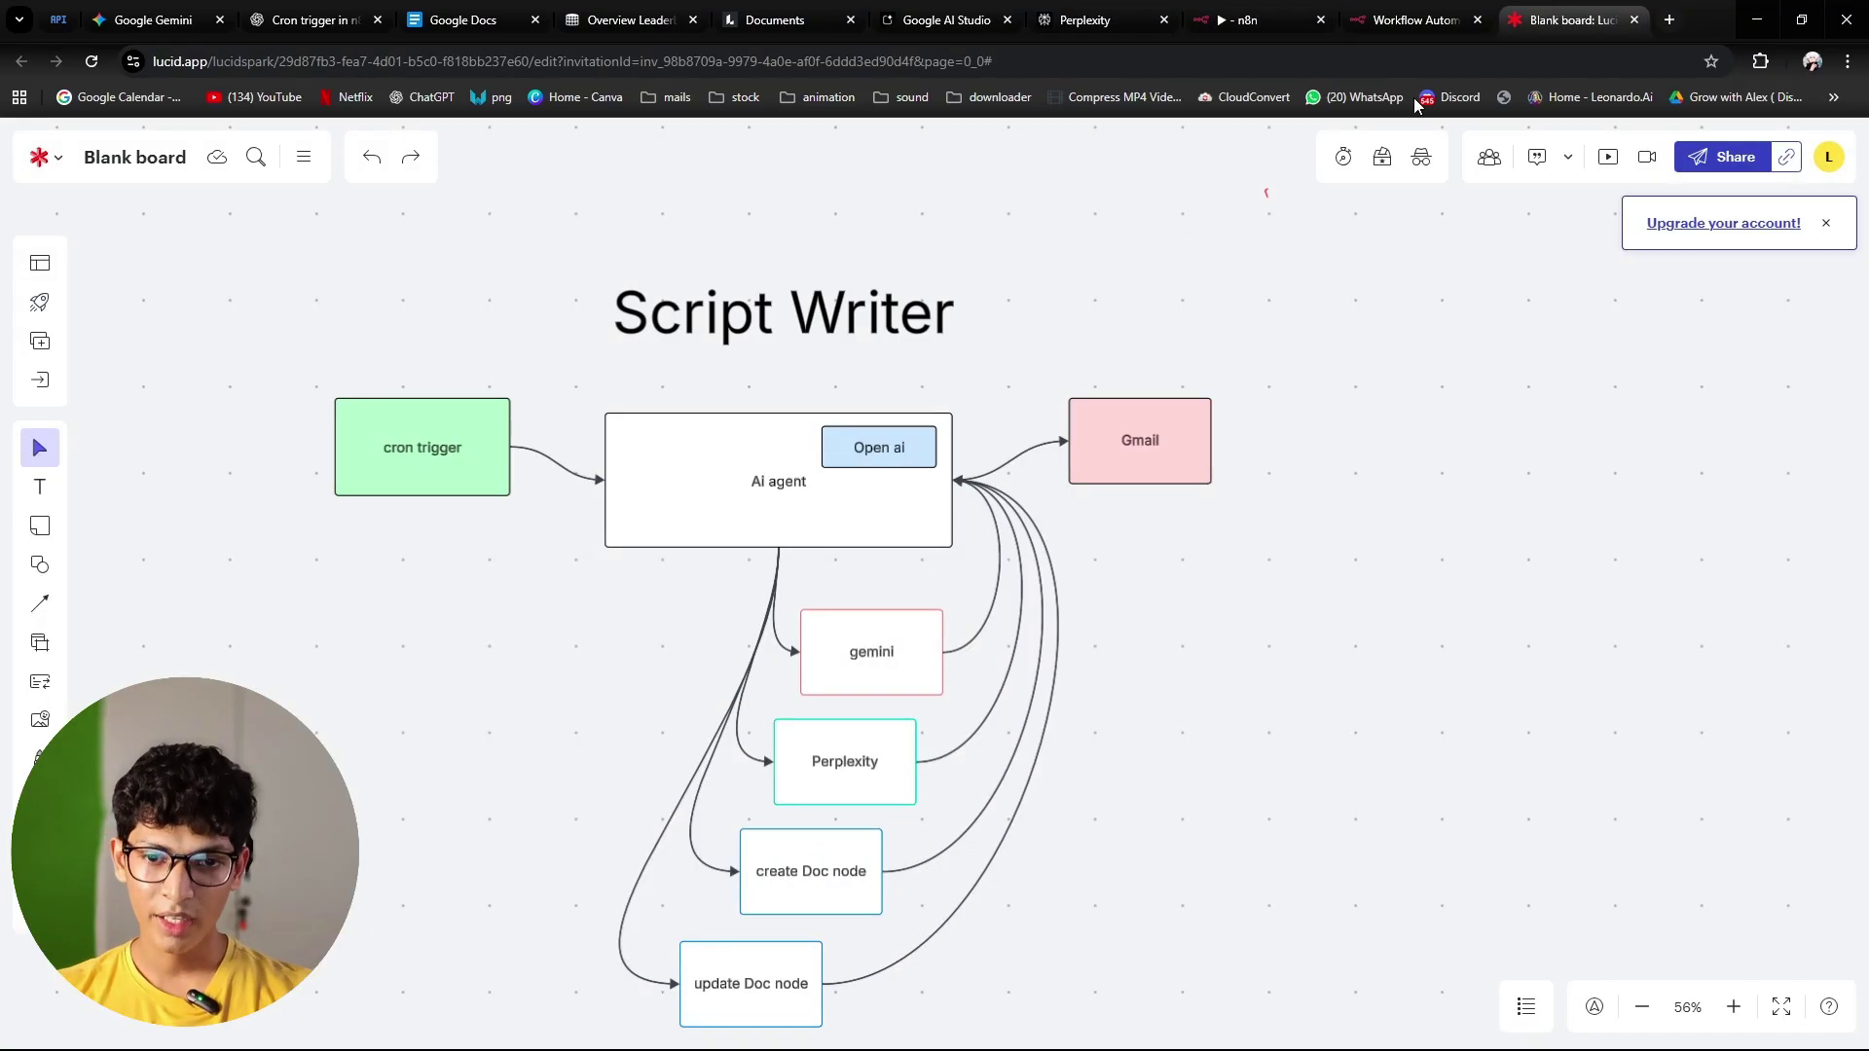
click(888, 449)
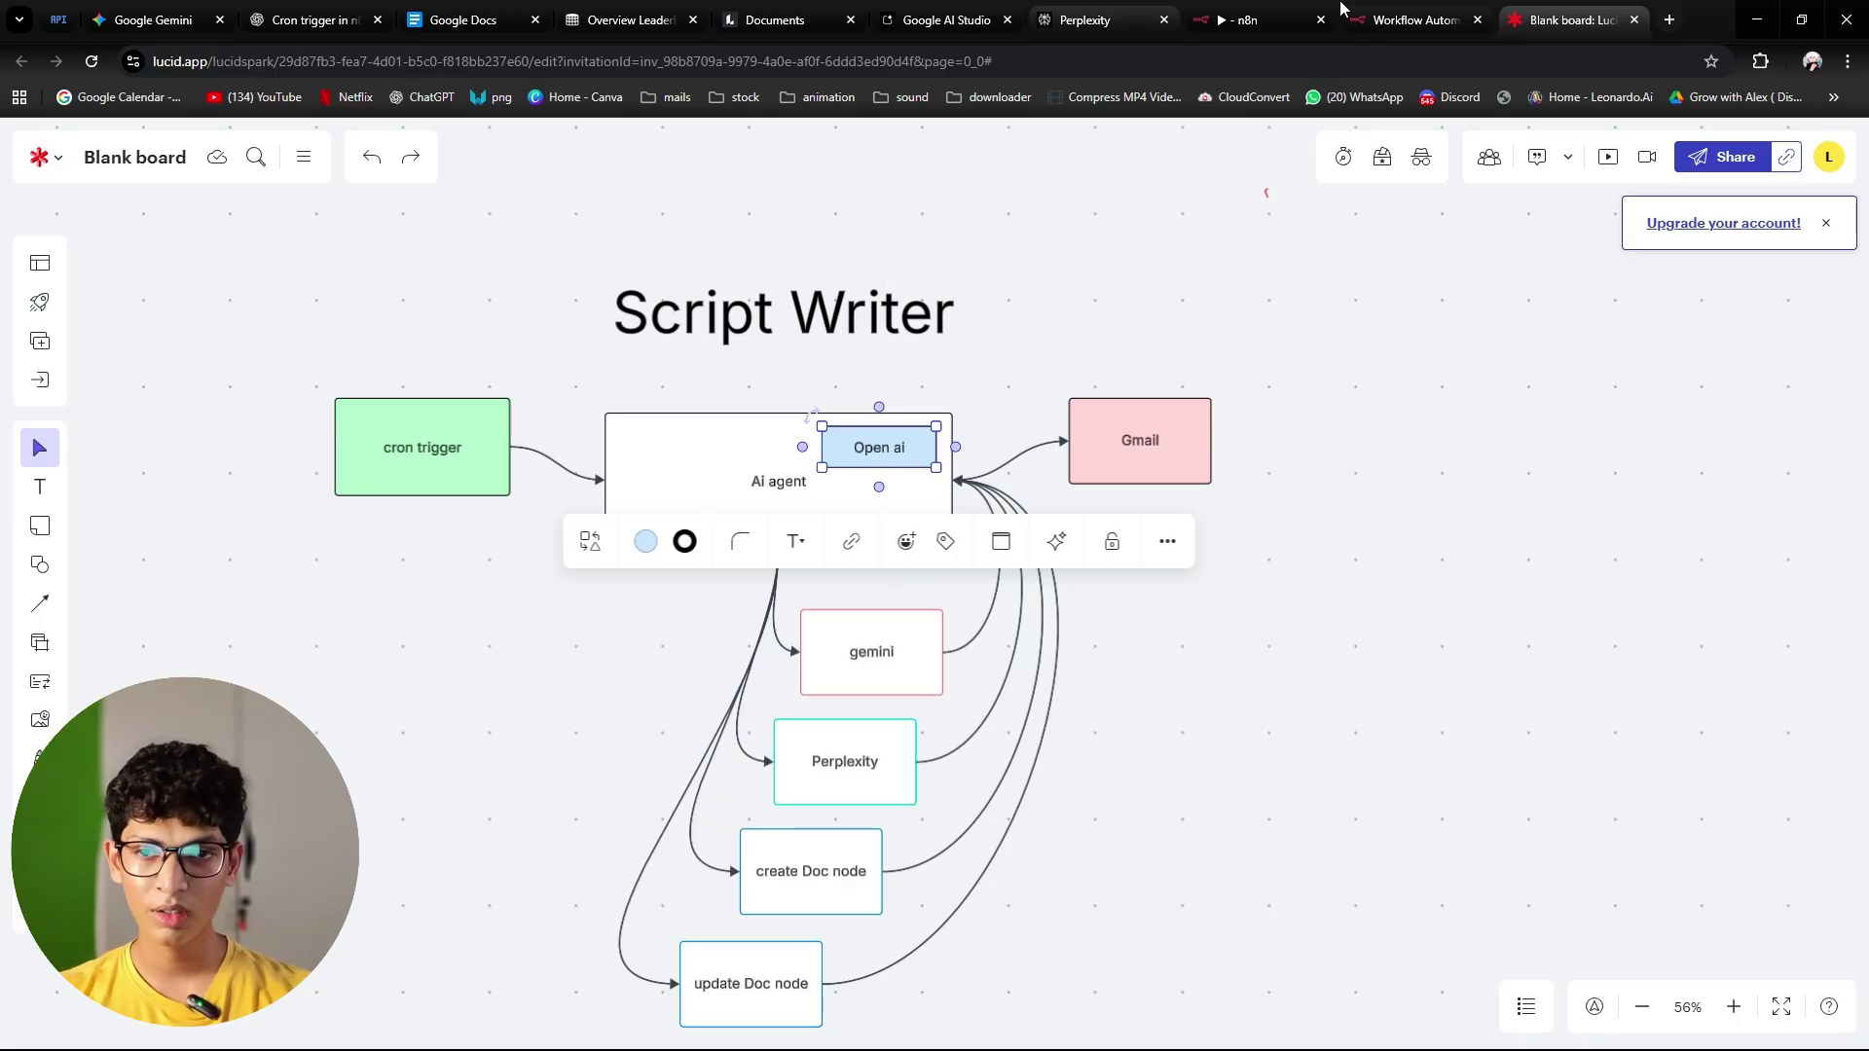
click(1305, 17)
Step: Attach an OpenAI Chat Model using gpt-4o-mini to the agent and place it below
click(912, 603)
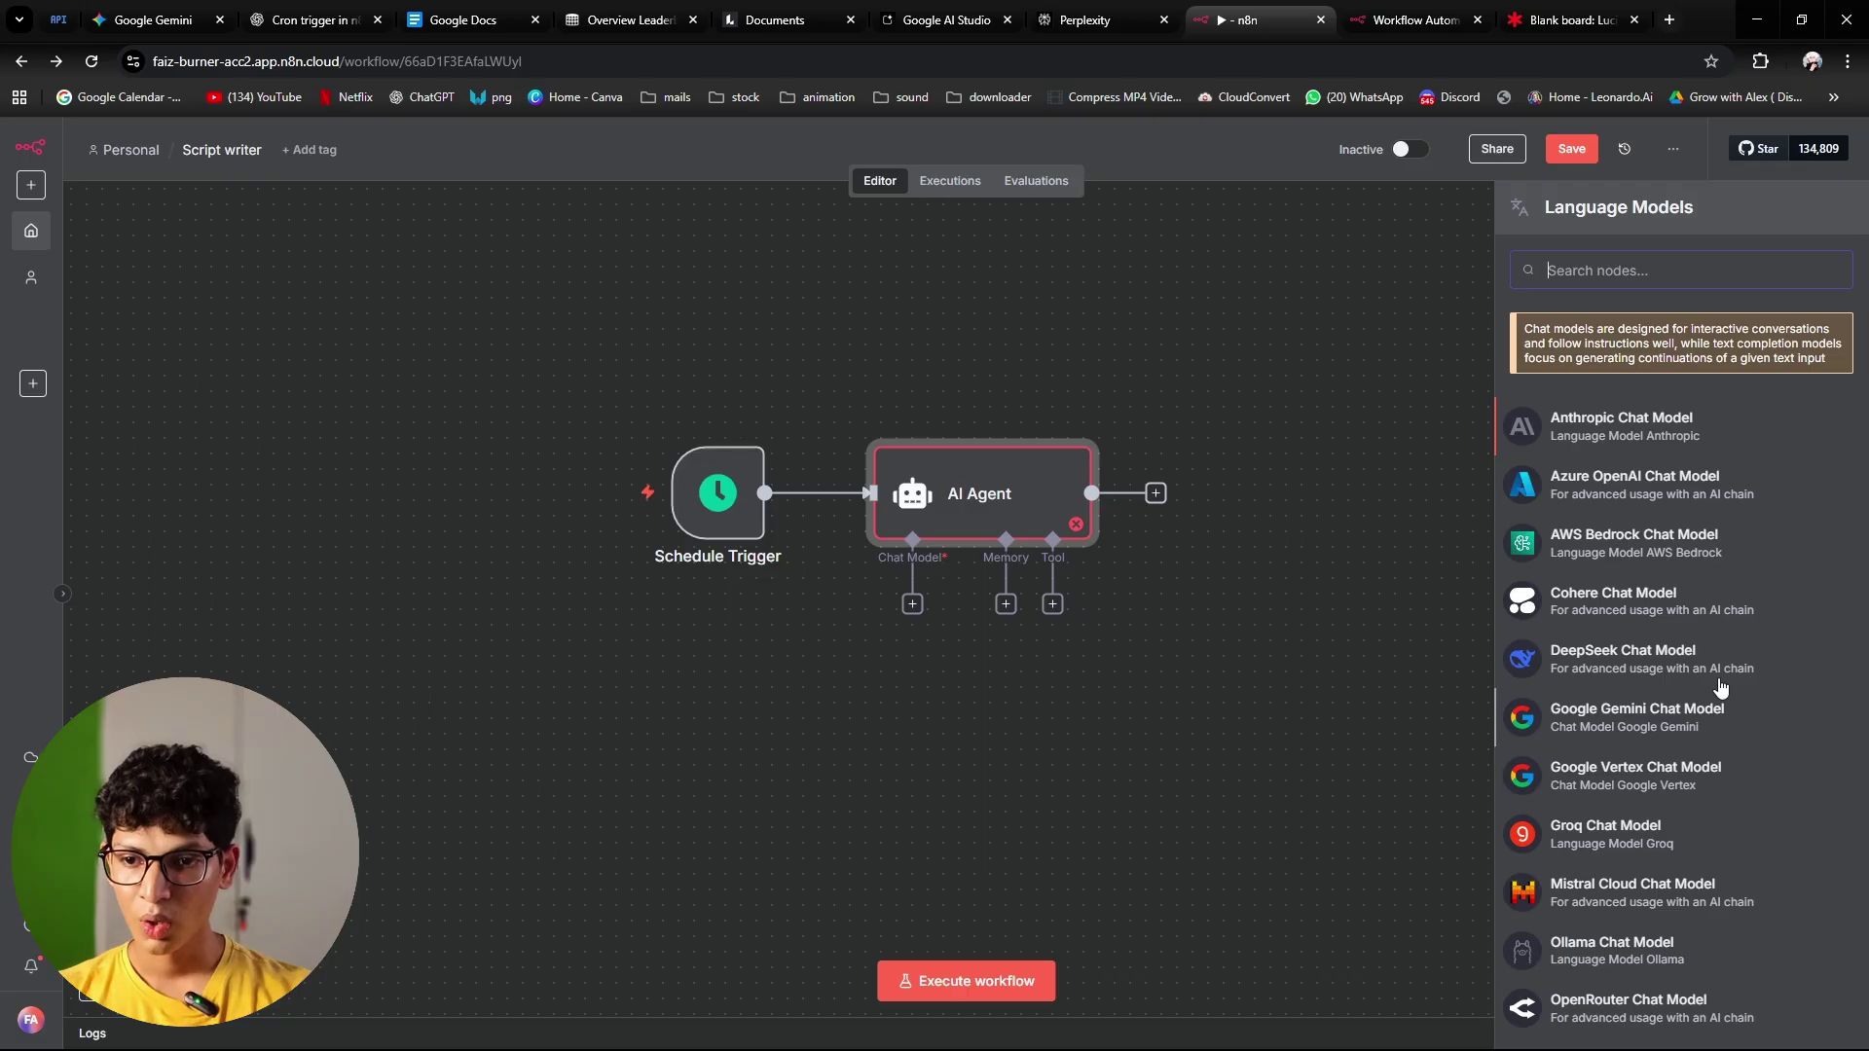
text(open)
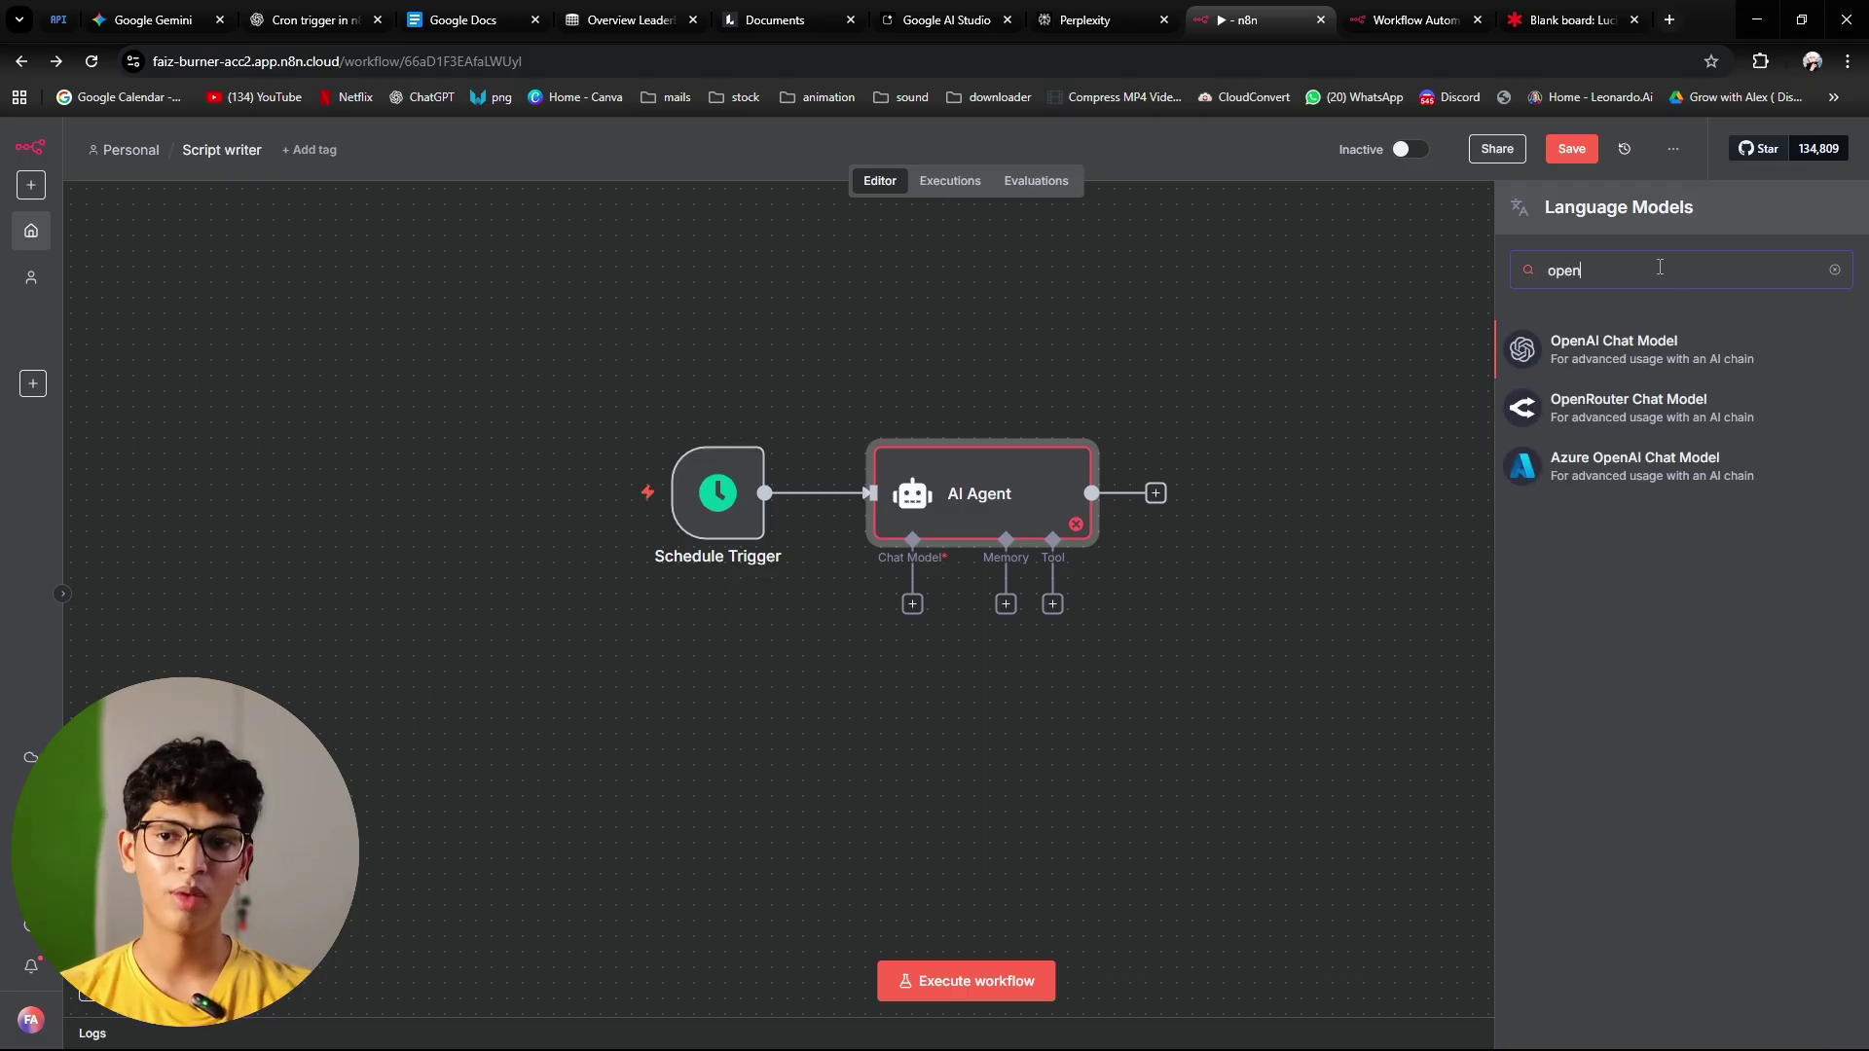
key(Return)
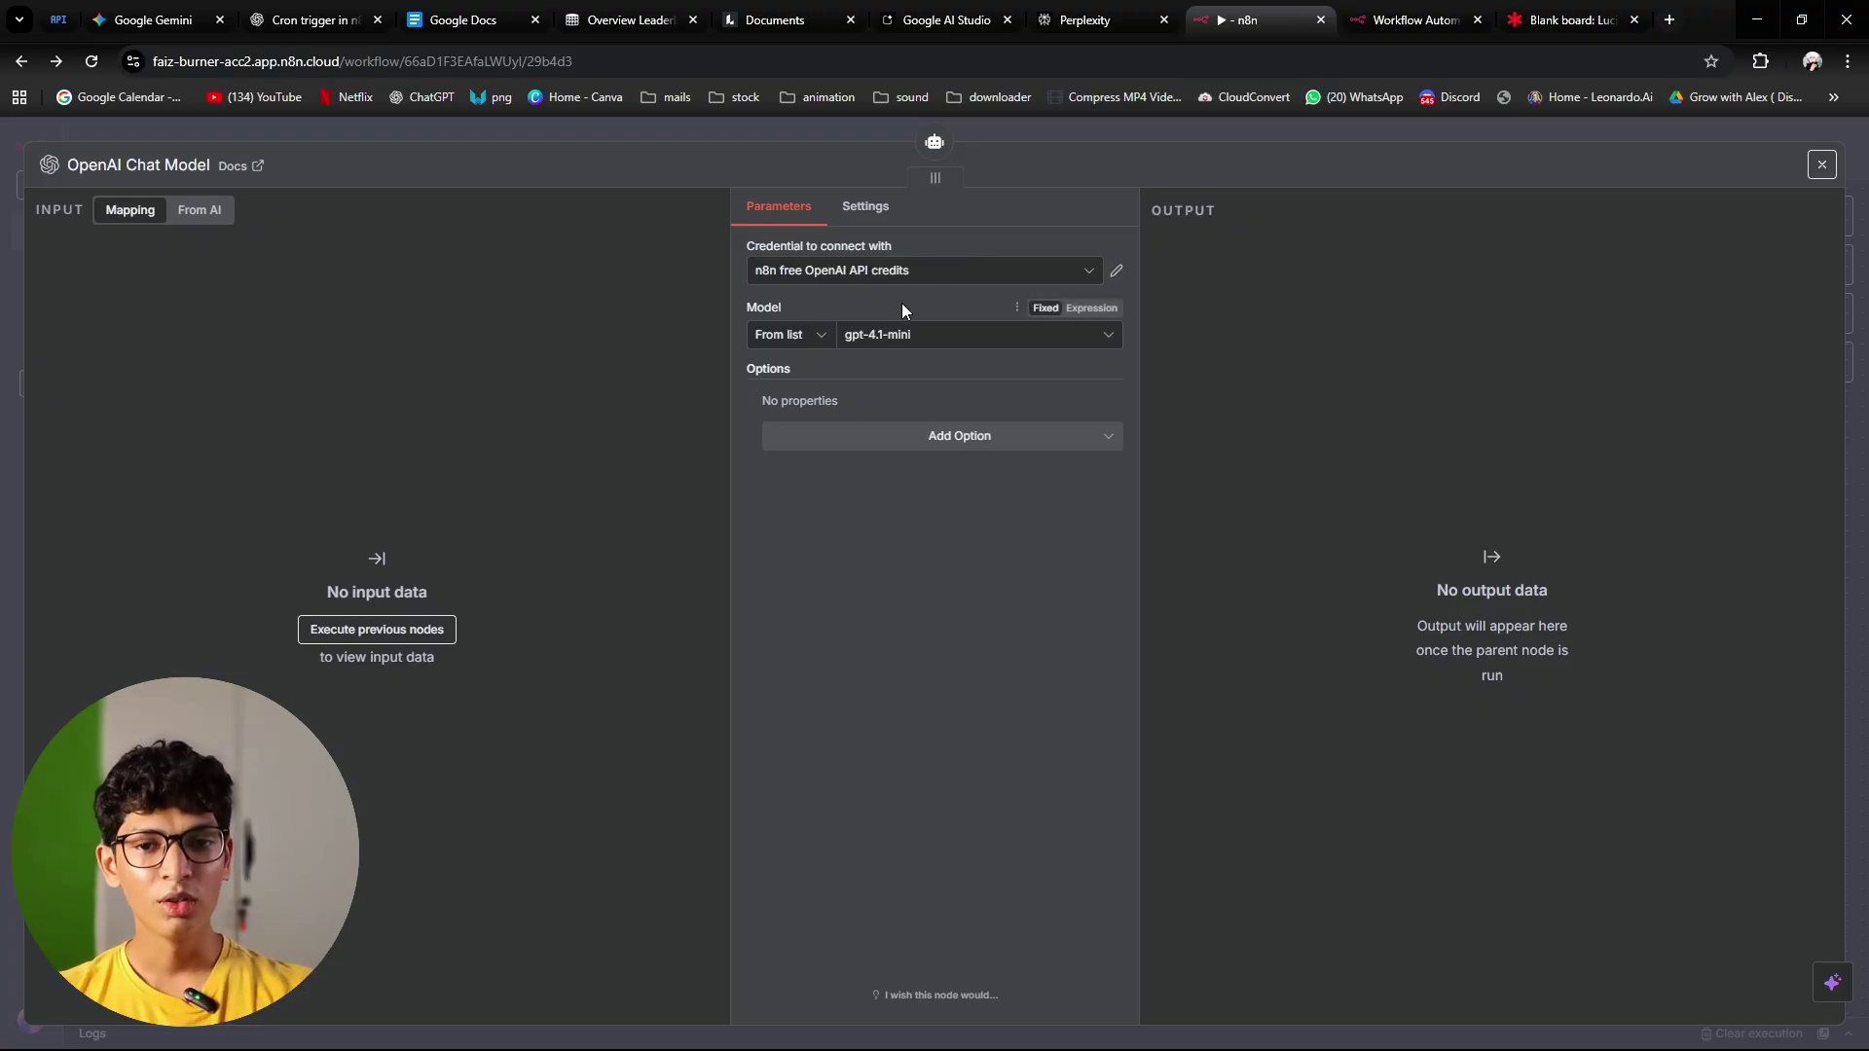
click(934, 335)
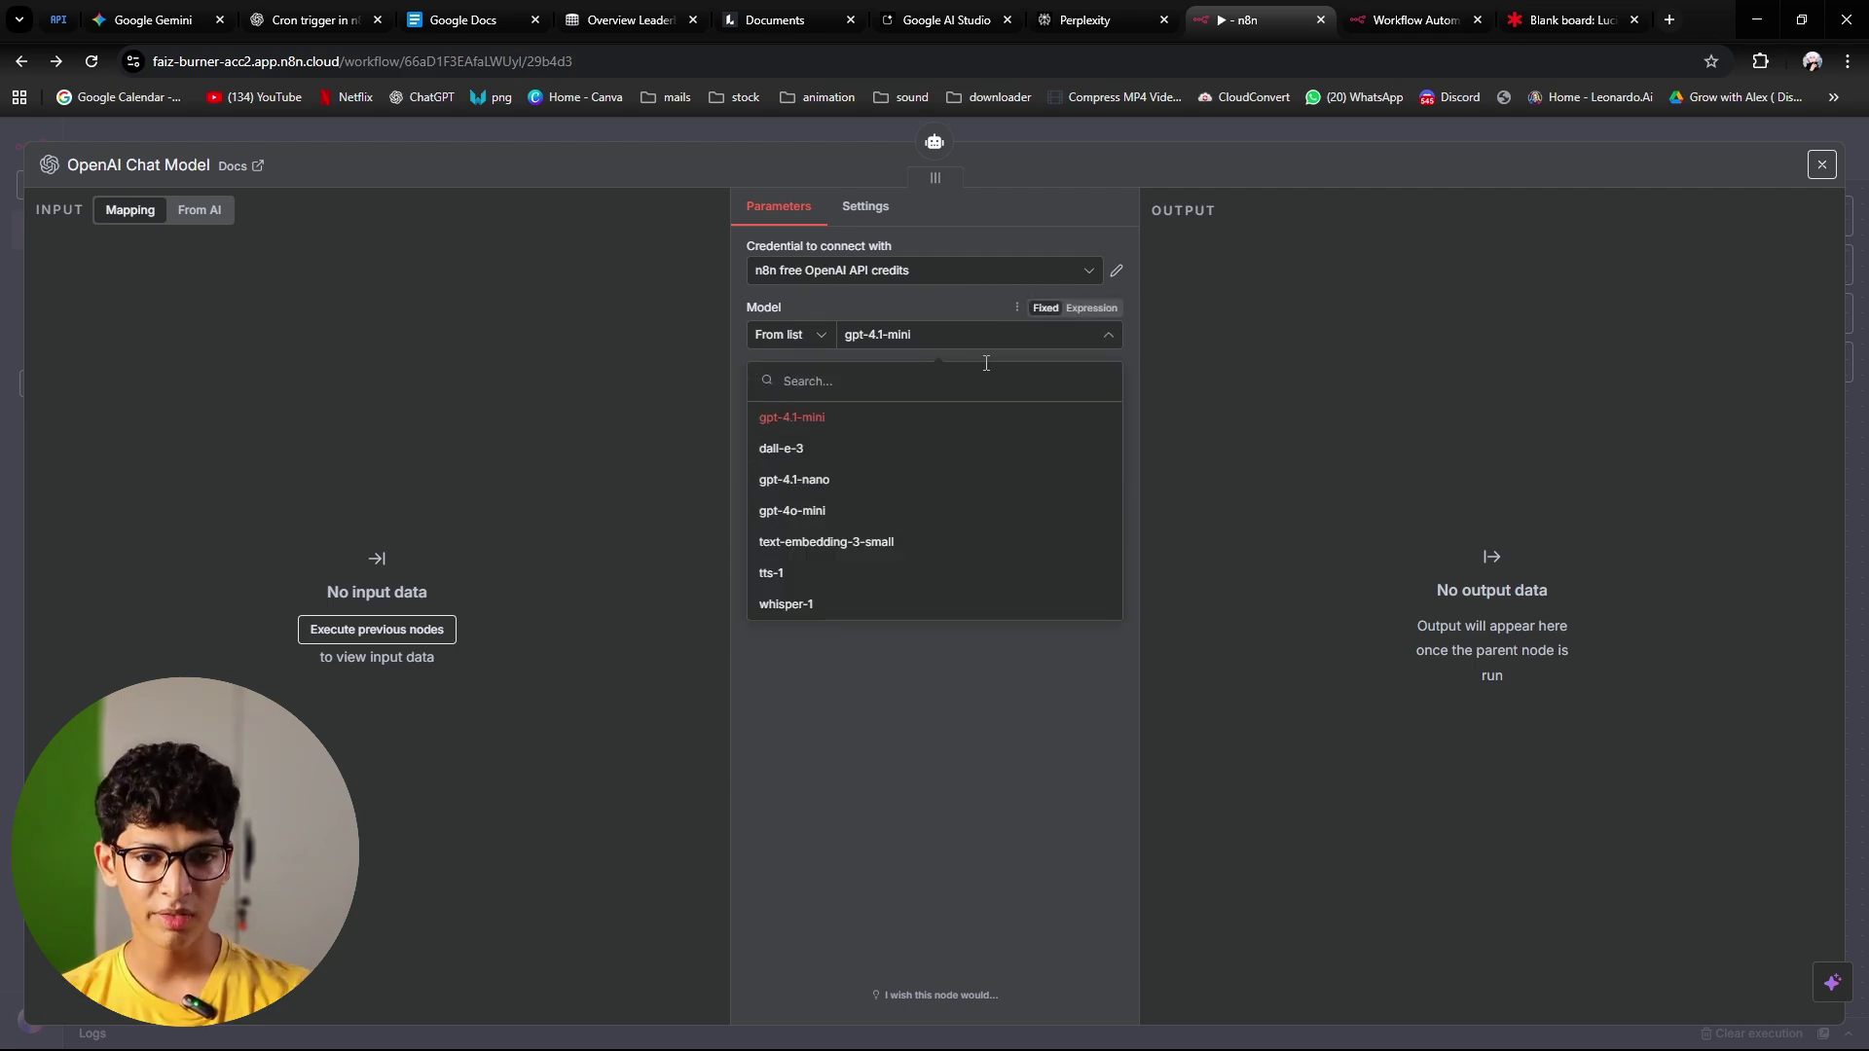
click(816, 516)
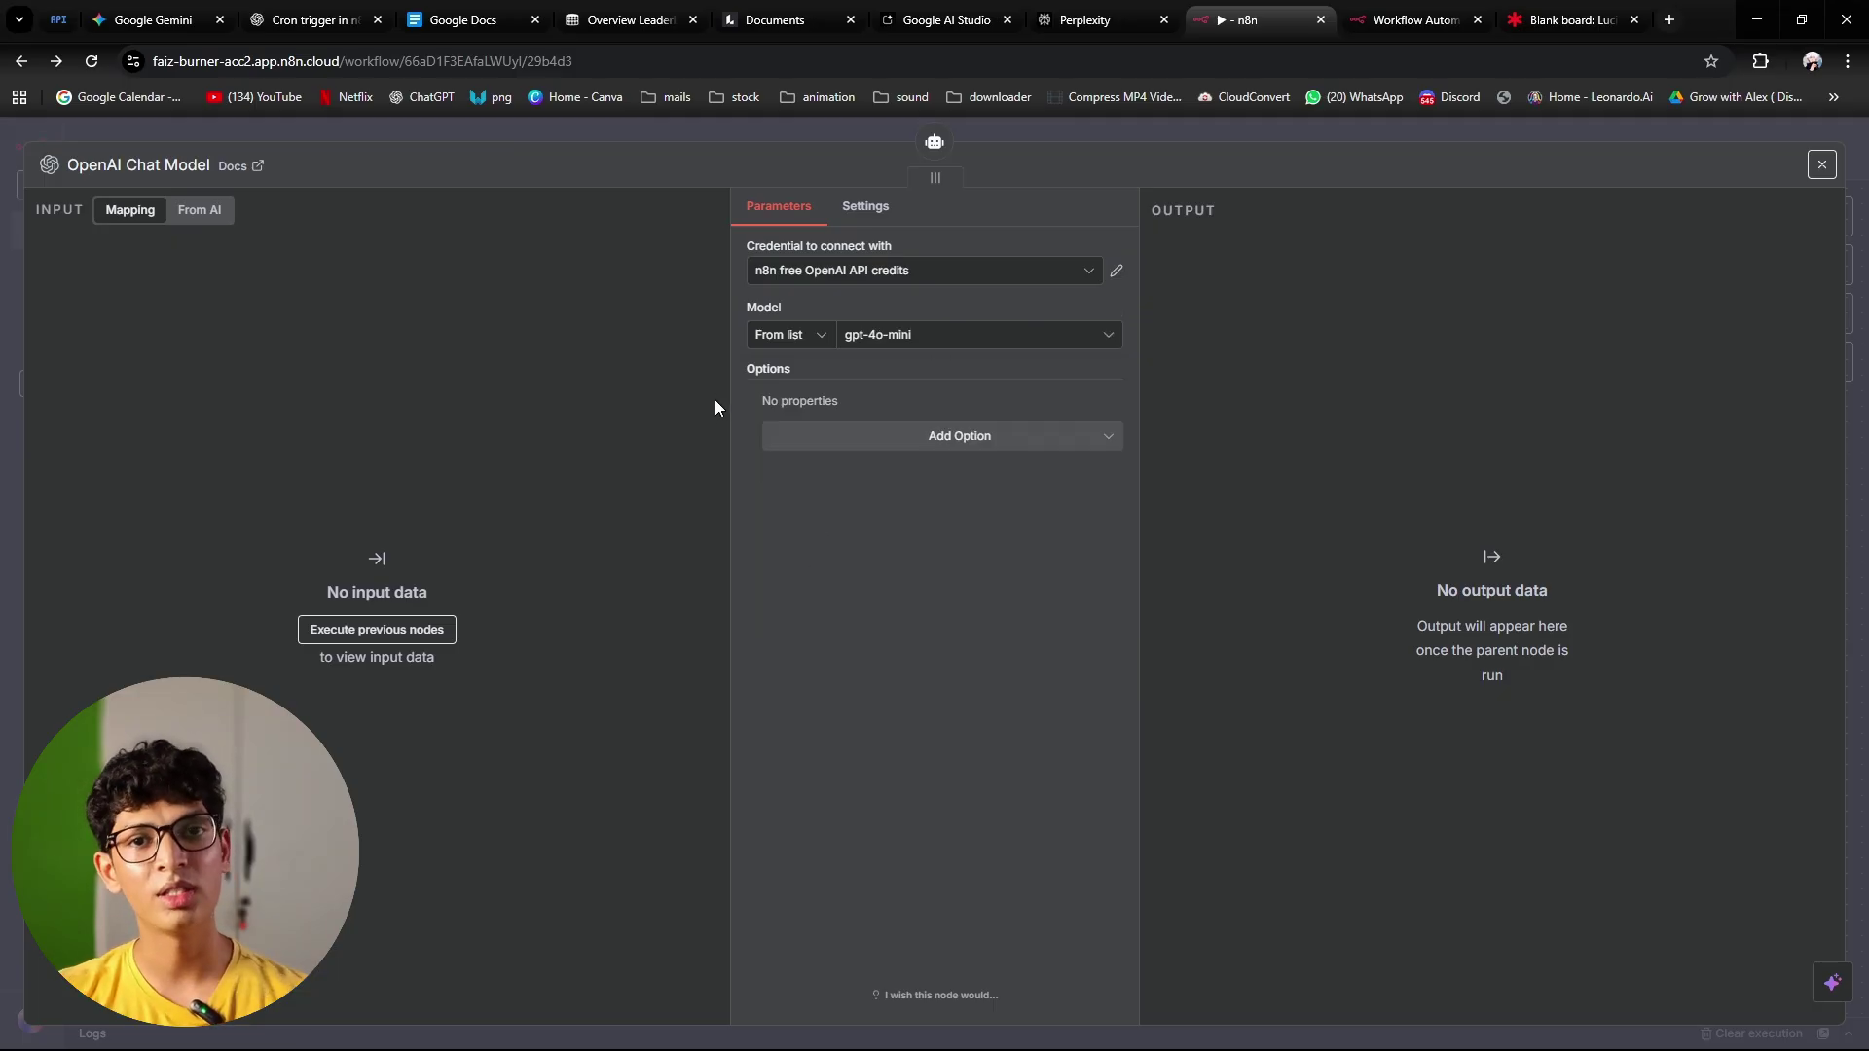
click(1026, 132)
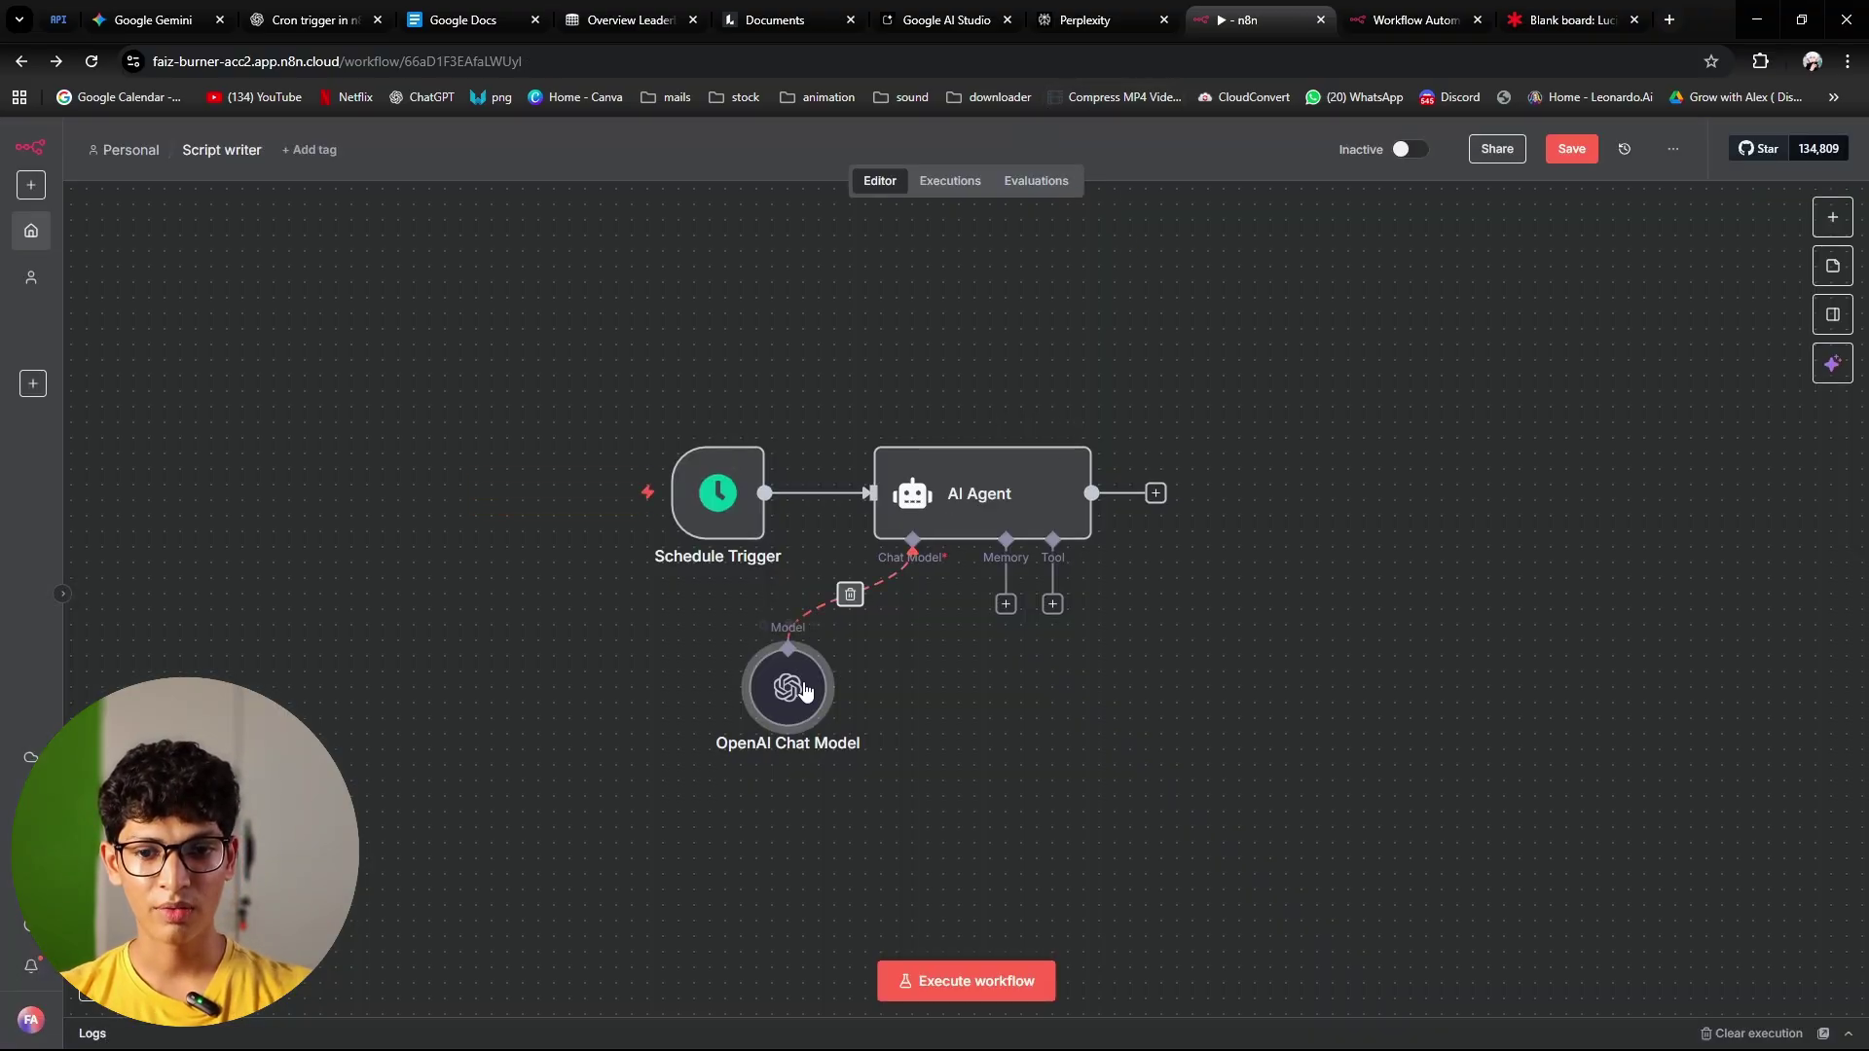
drag(794, 782, 762, 750)
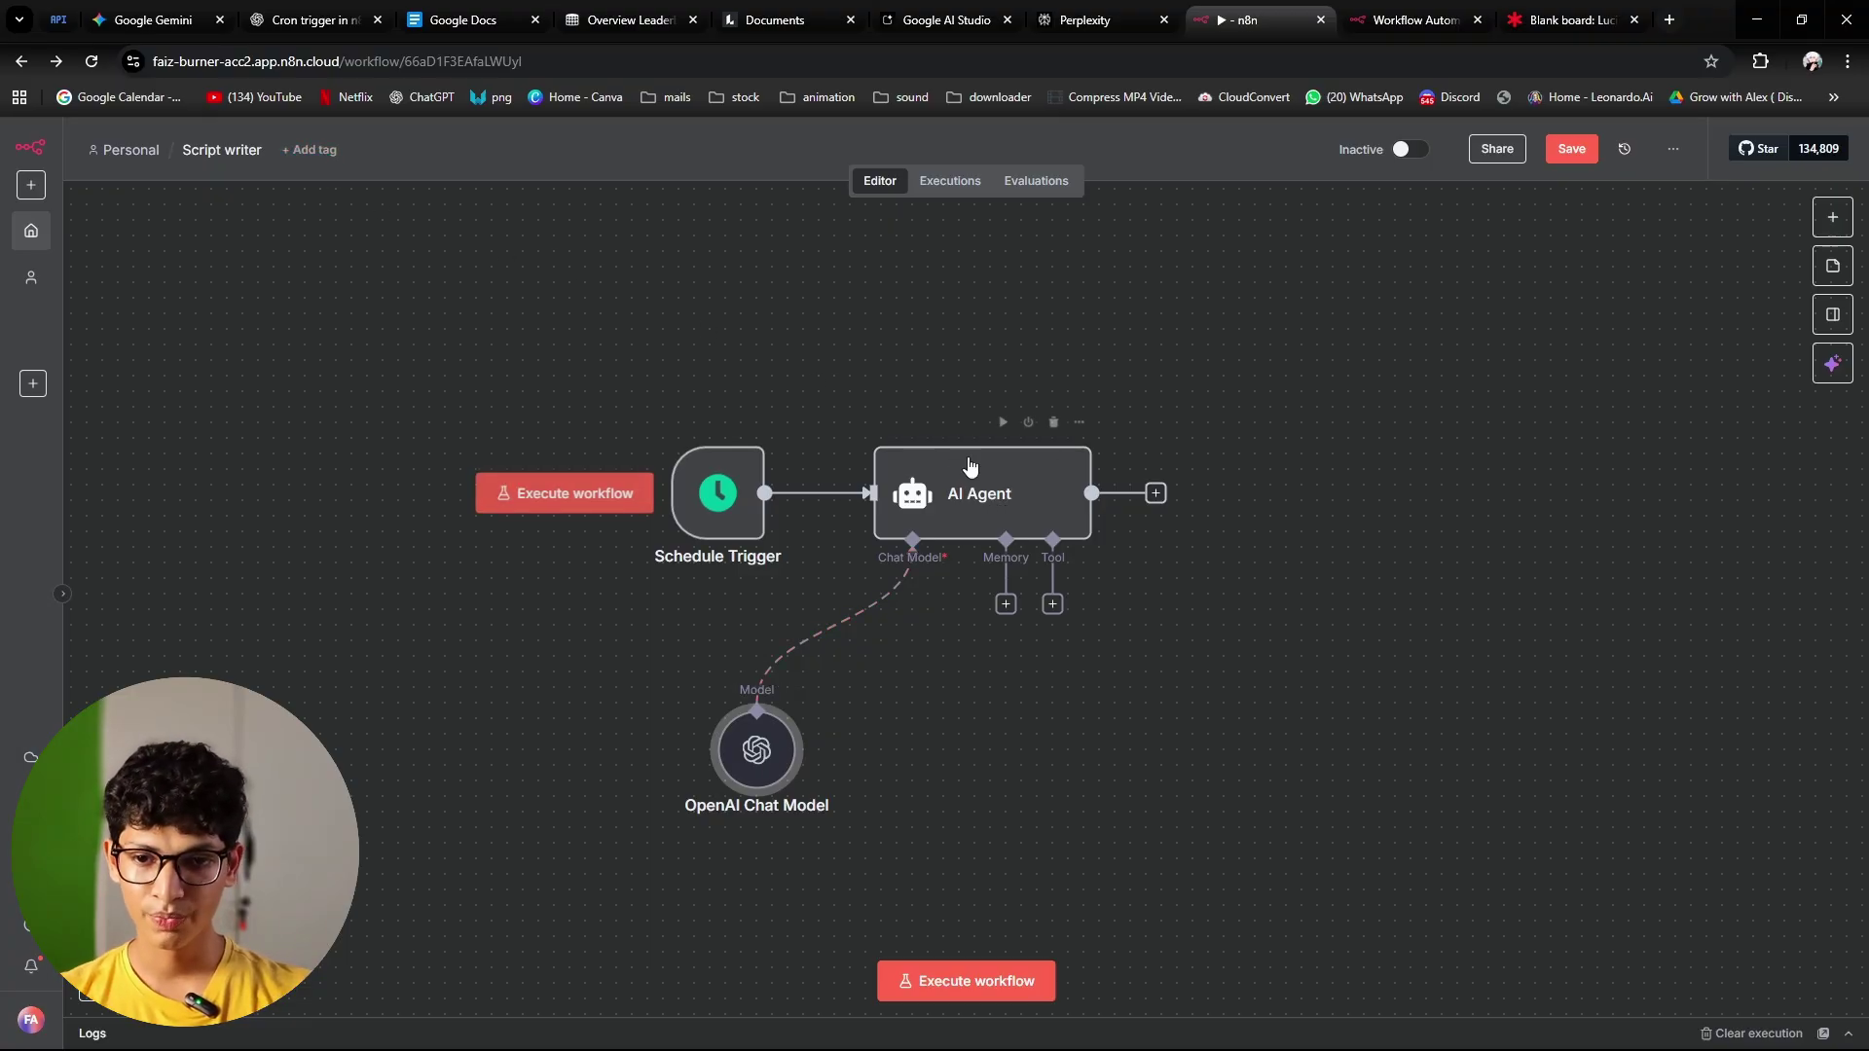
Step: Check the AI Agent's memory options, glance at the other workflow, and return to Script writer
click(1006, 604)
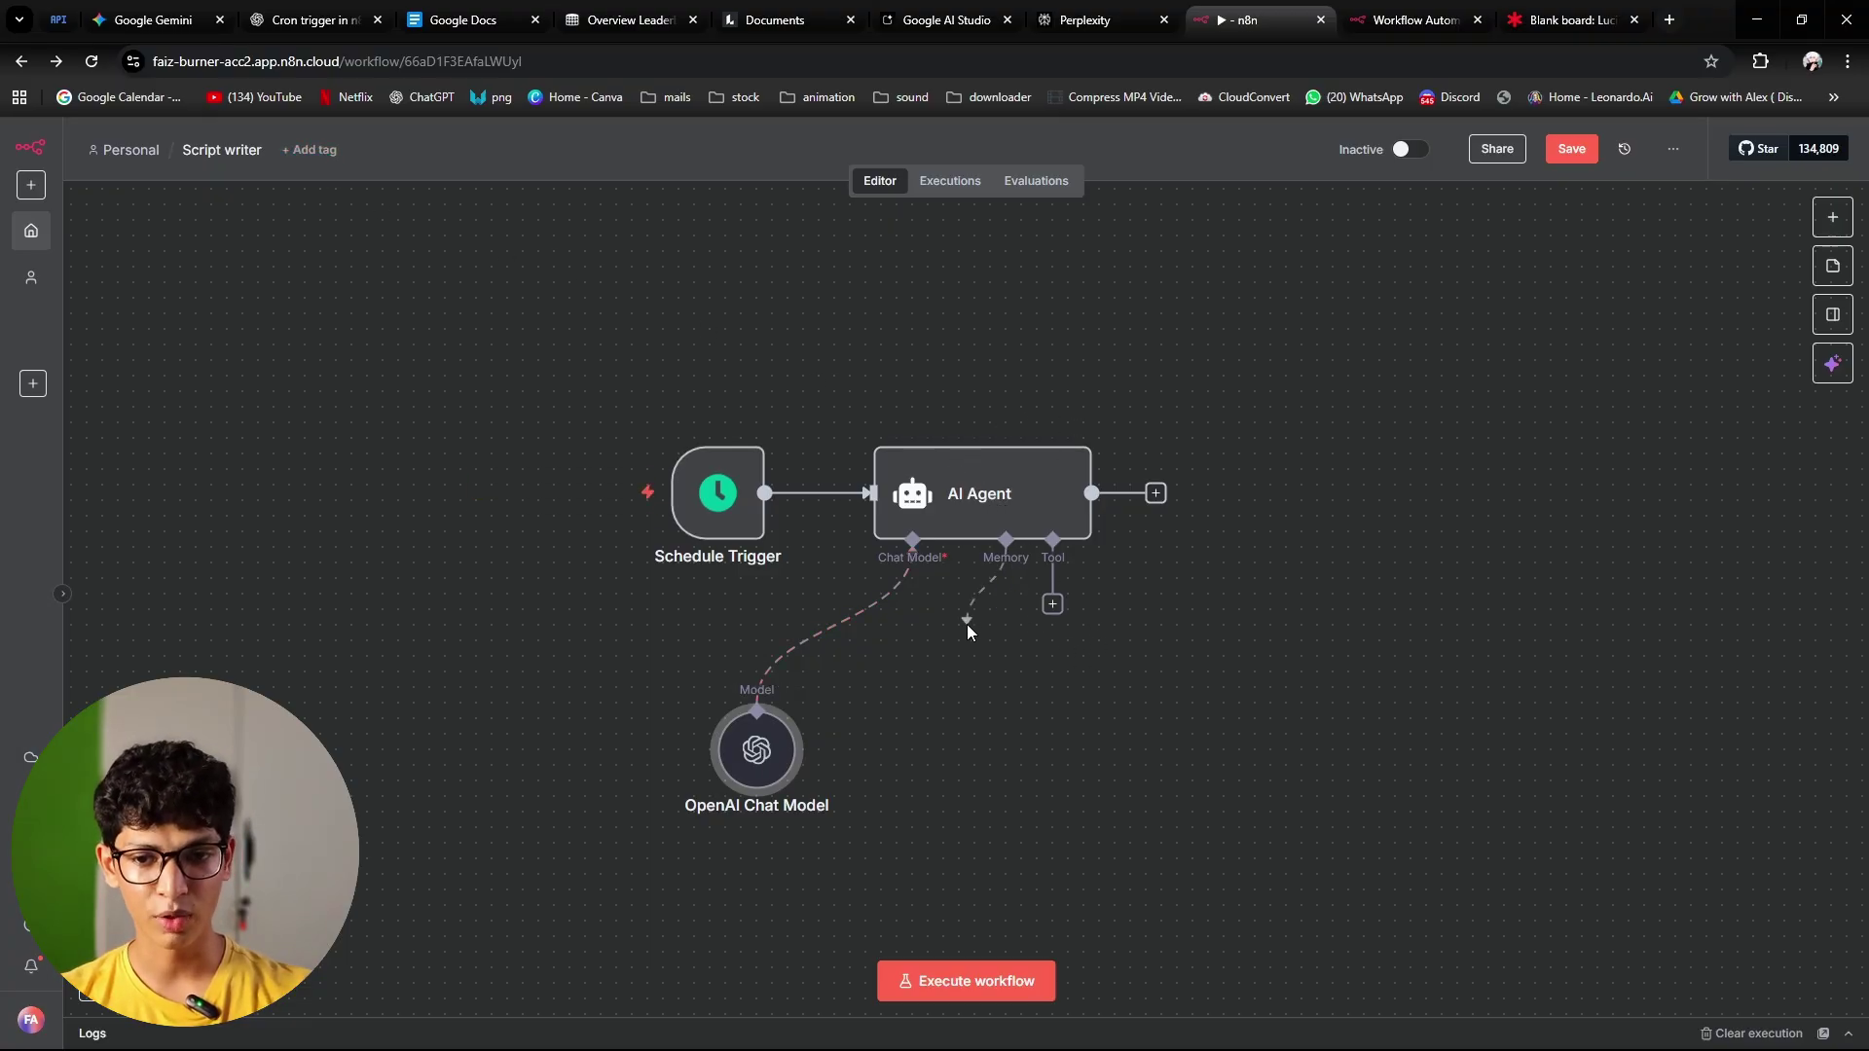
click(1145, 395)
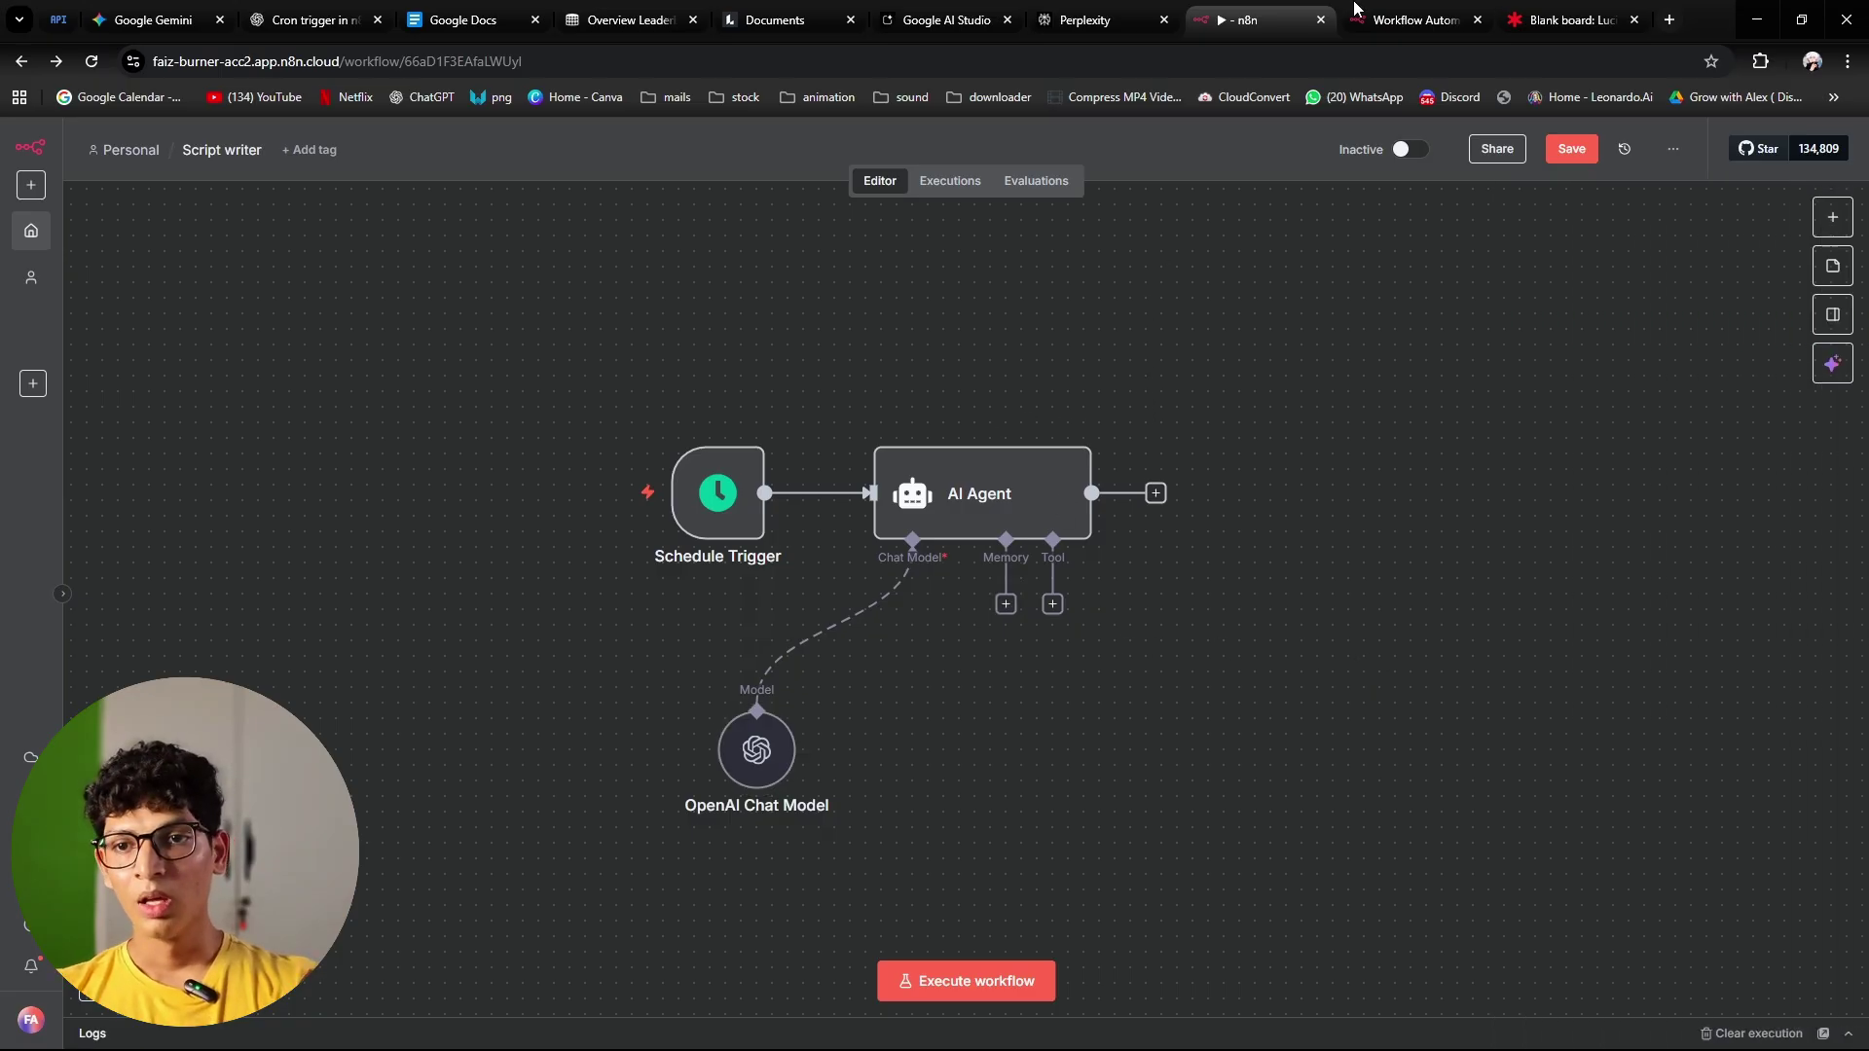
click(1405, 18)
click(1266, 16)
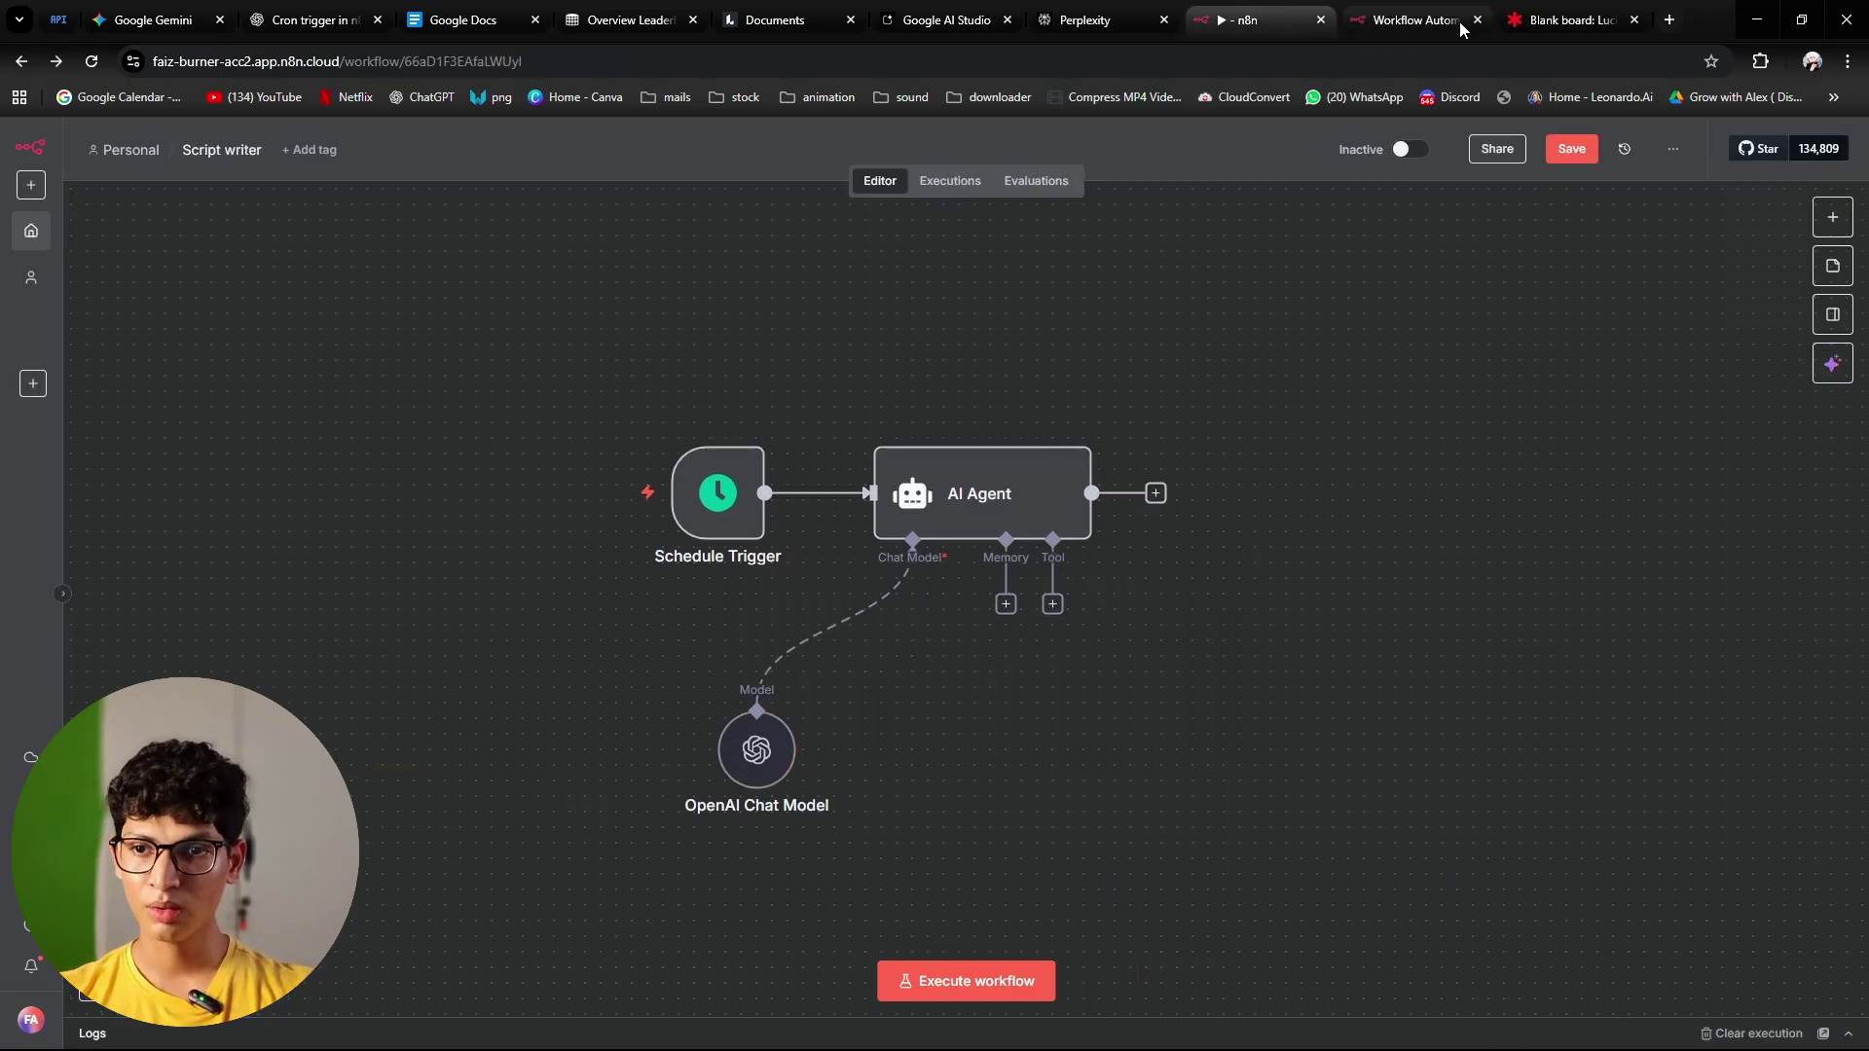
click(1561, 14)
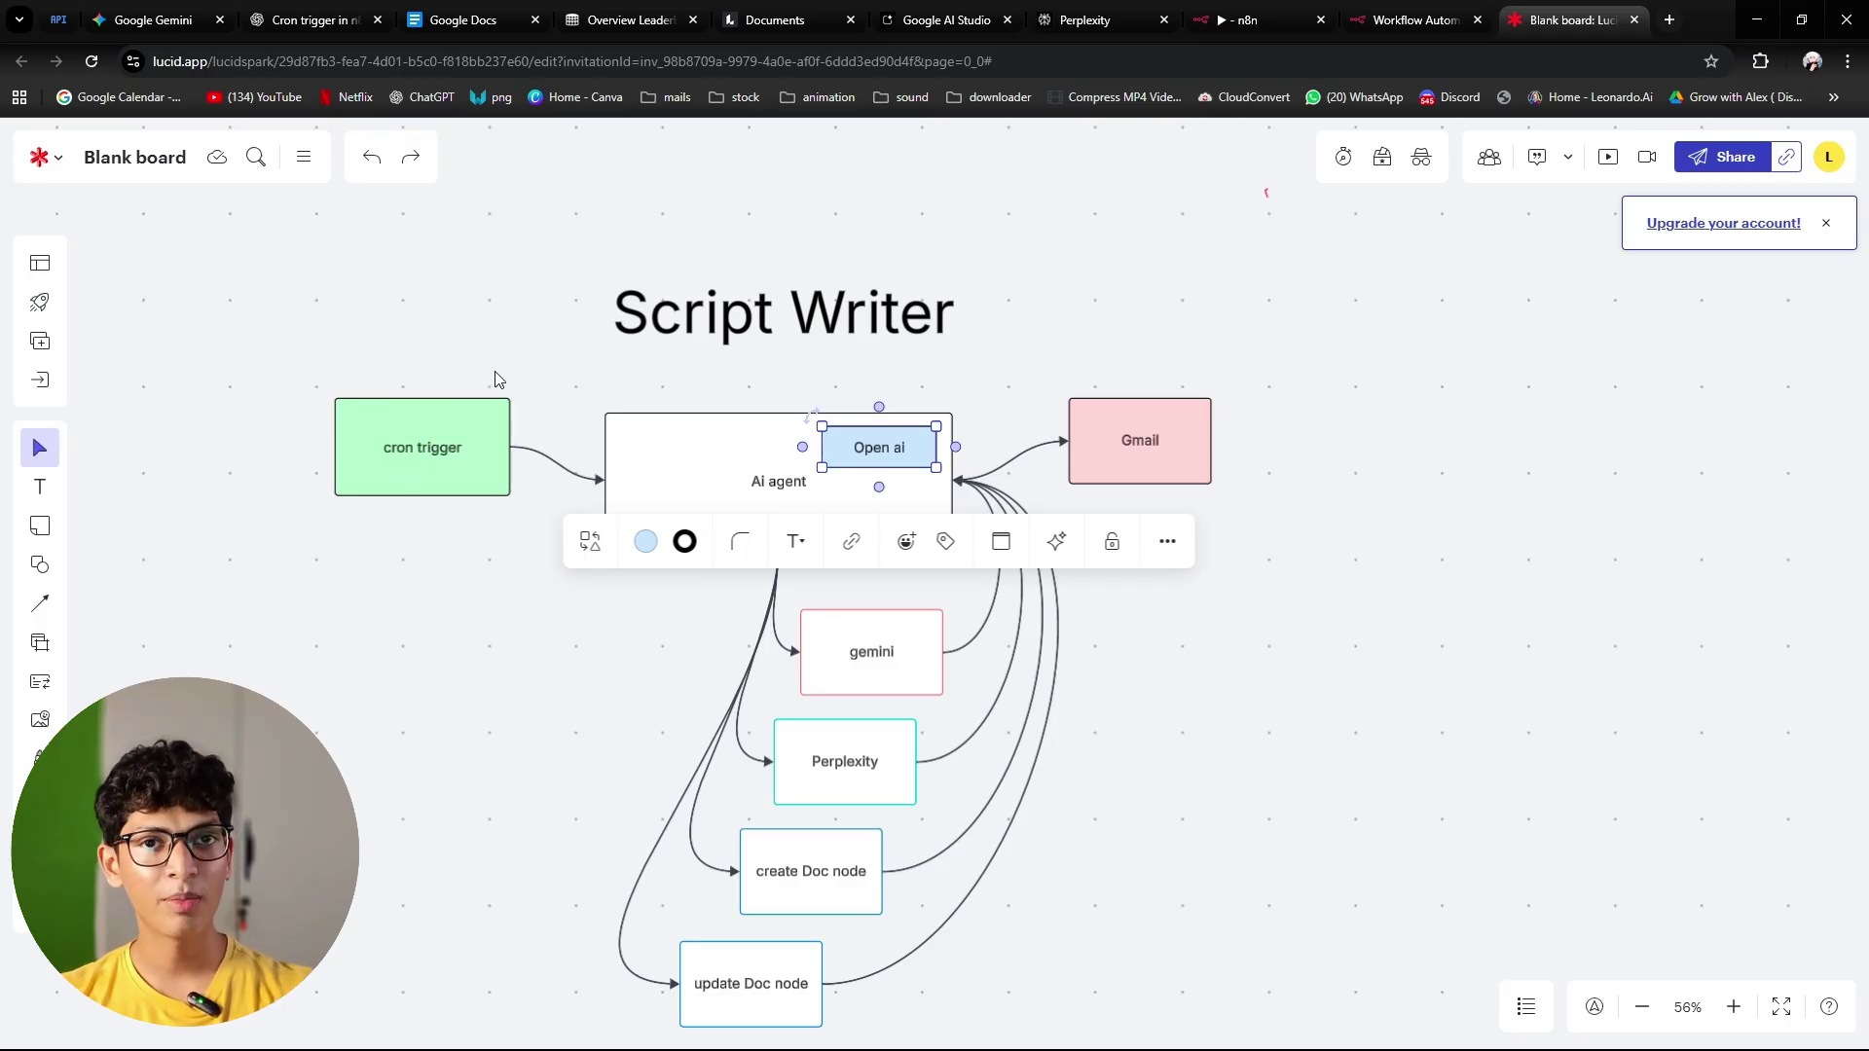
click(602, 395)
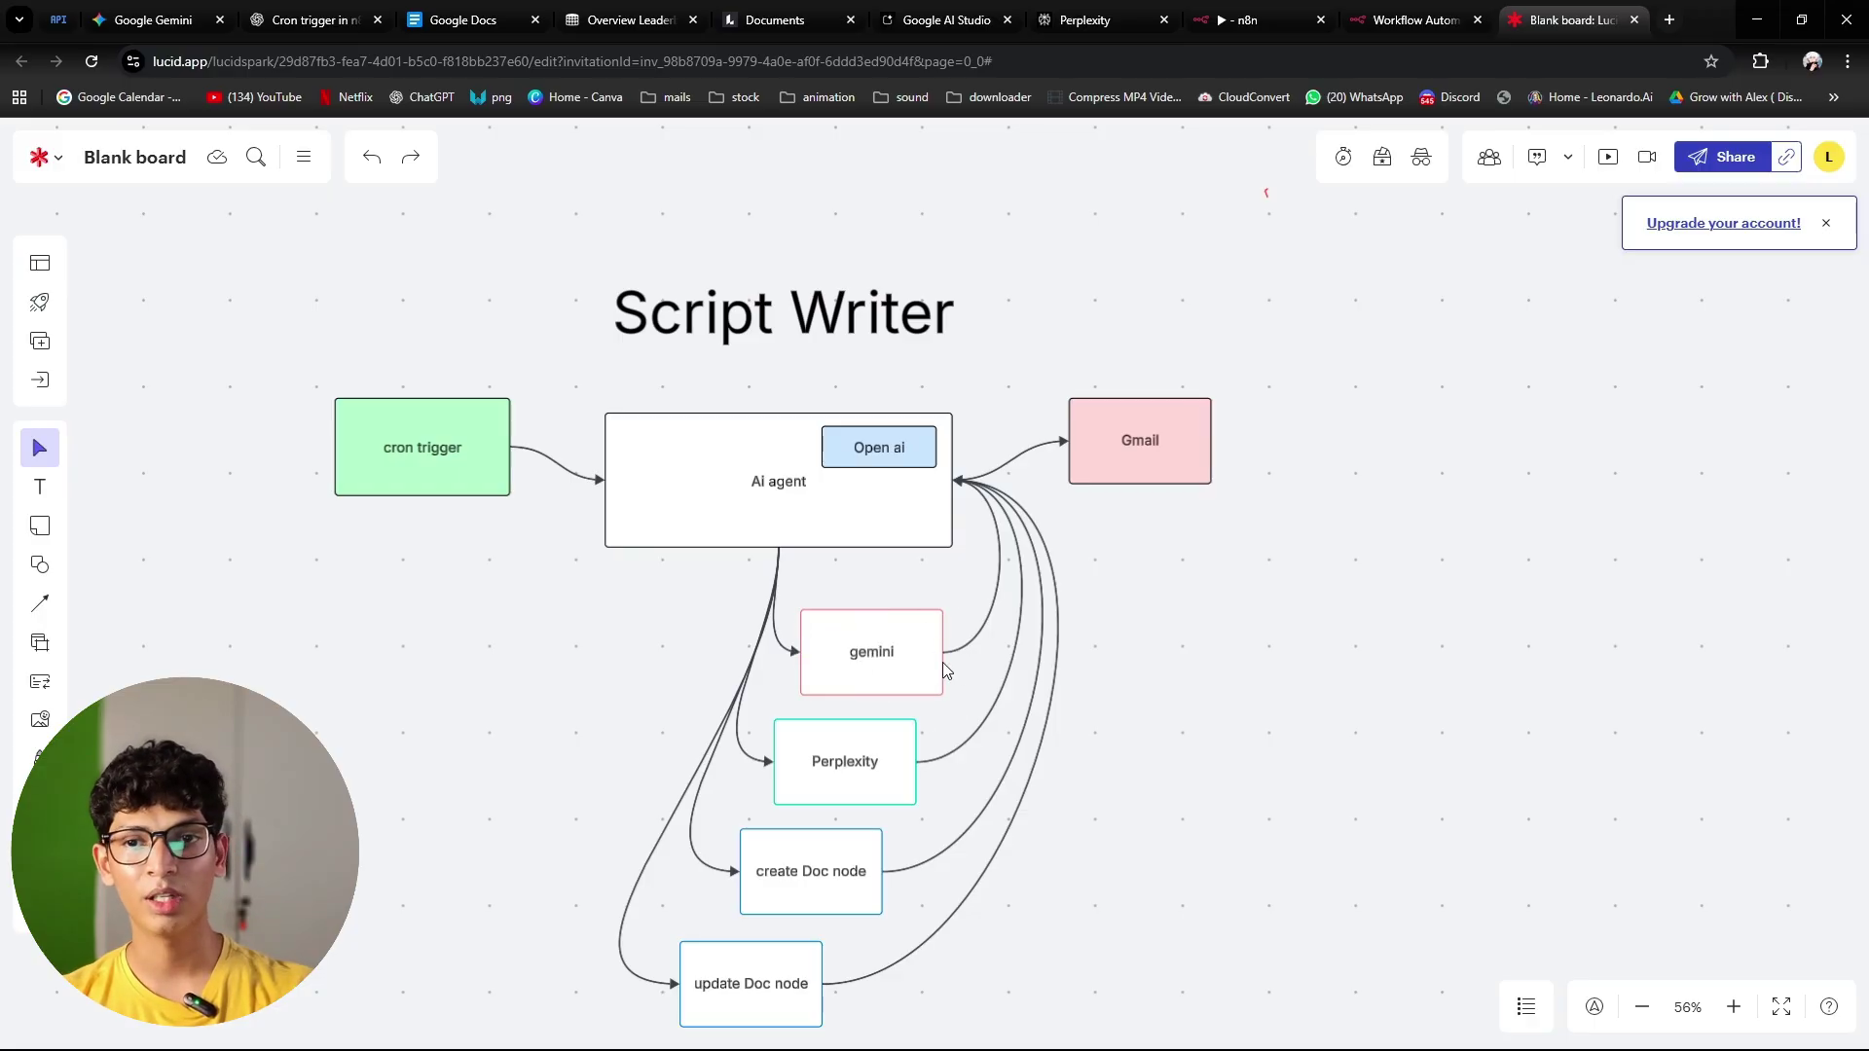
click(1230, 14)
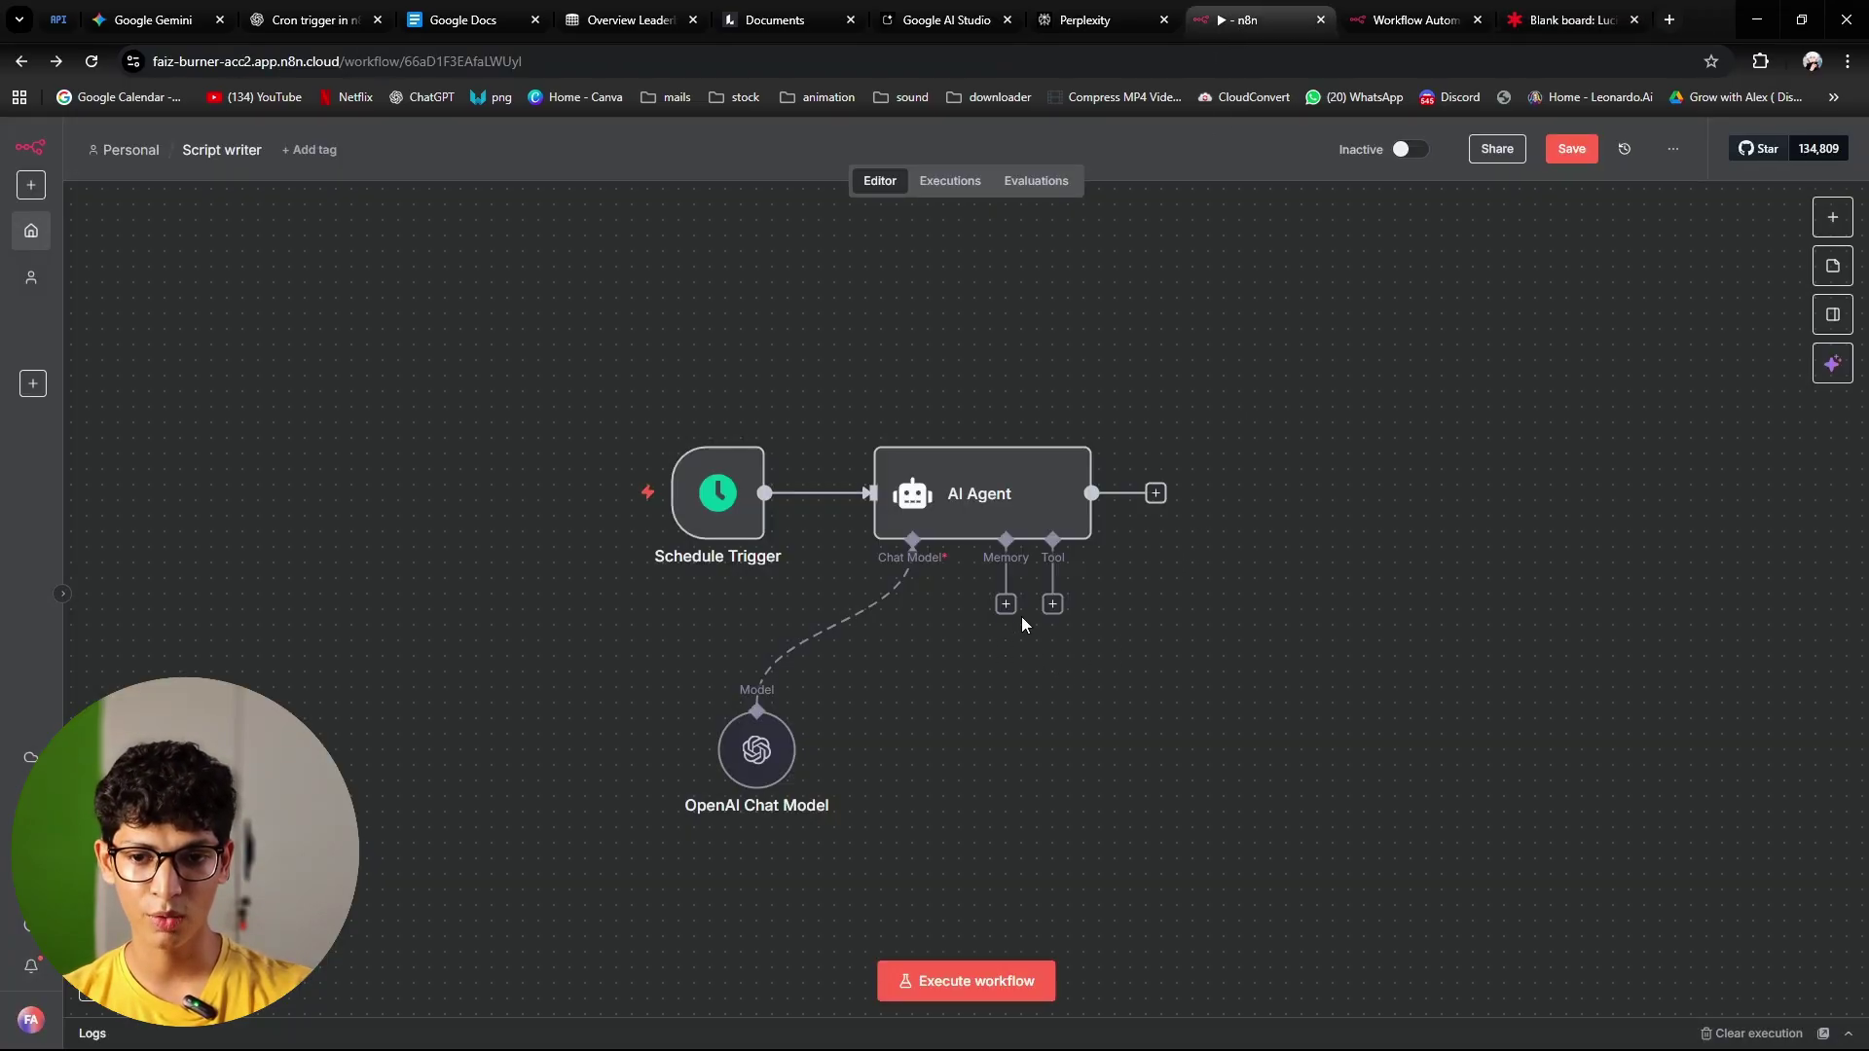
Step: Add a Google Gemini Tool to the AI Agent's tools via a 'gemini' search
click(1052, 604)
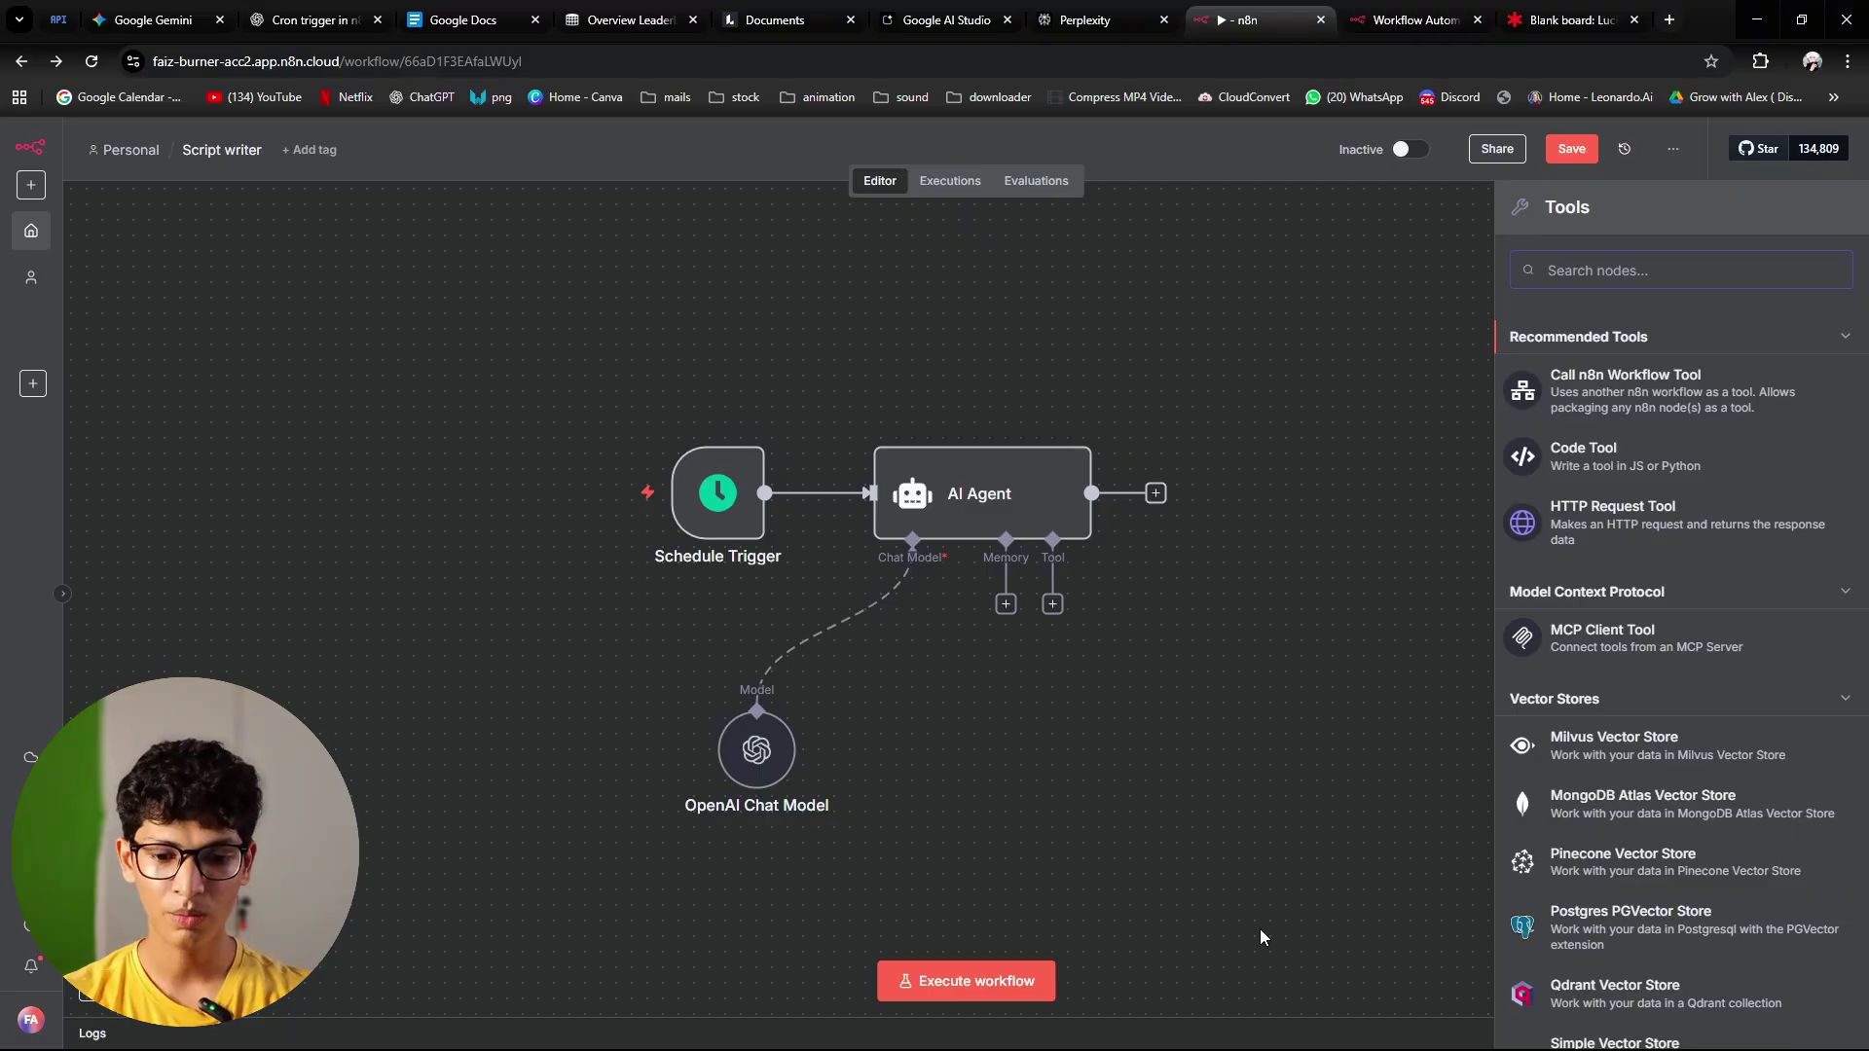
text(gemini)
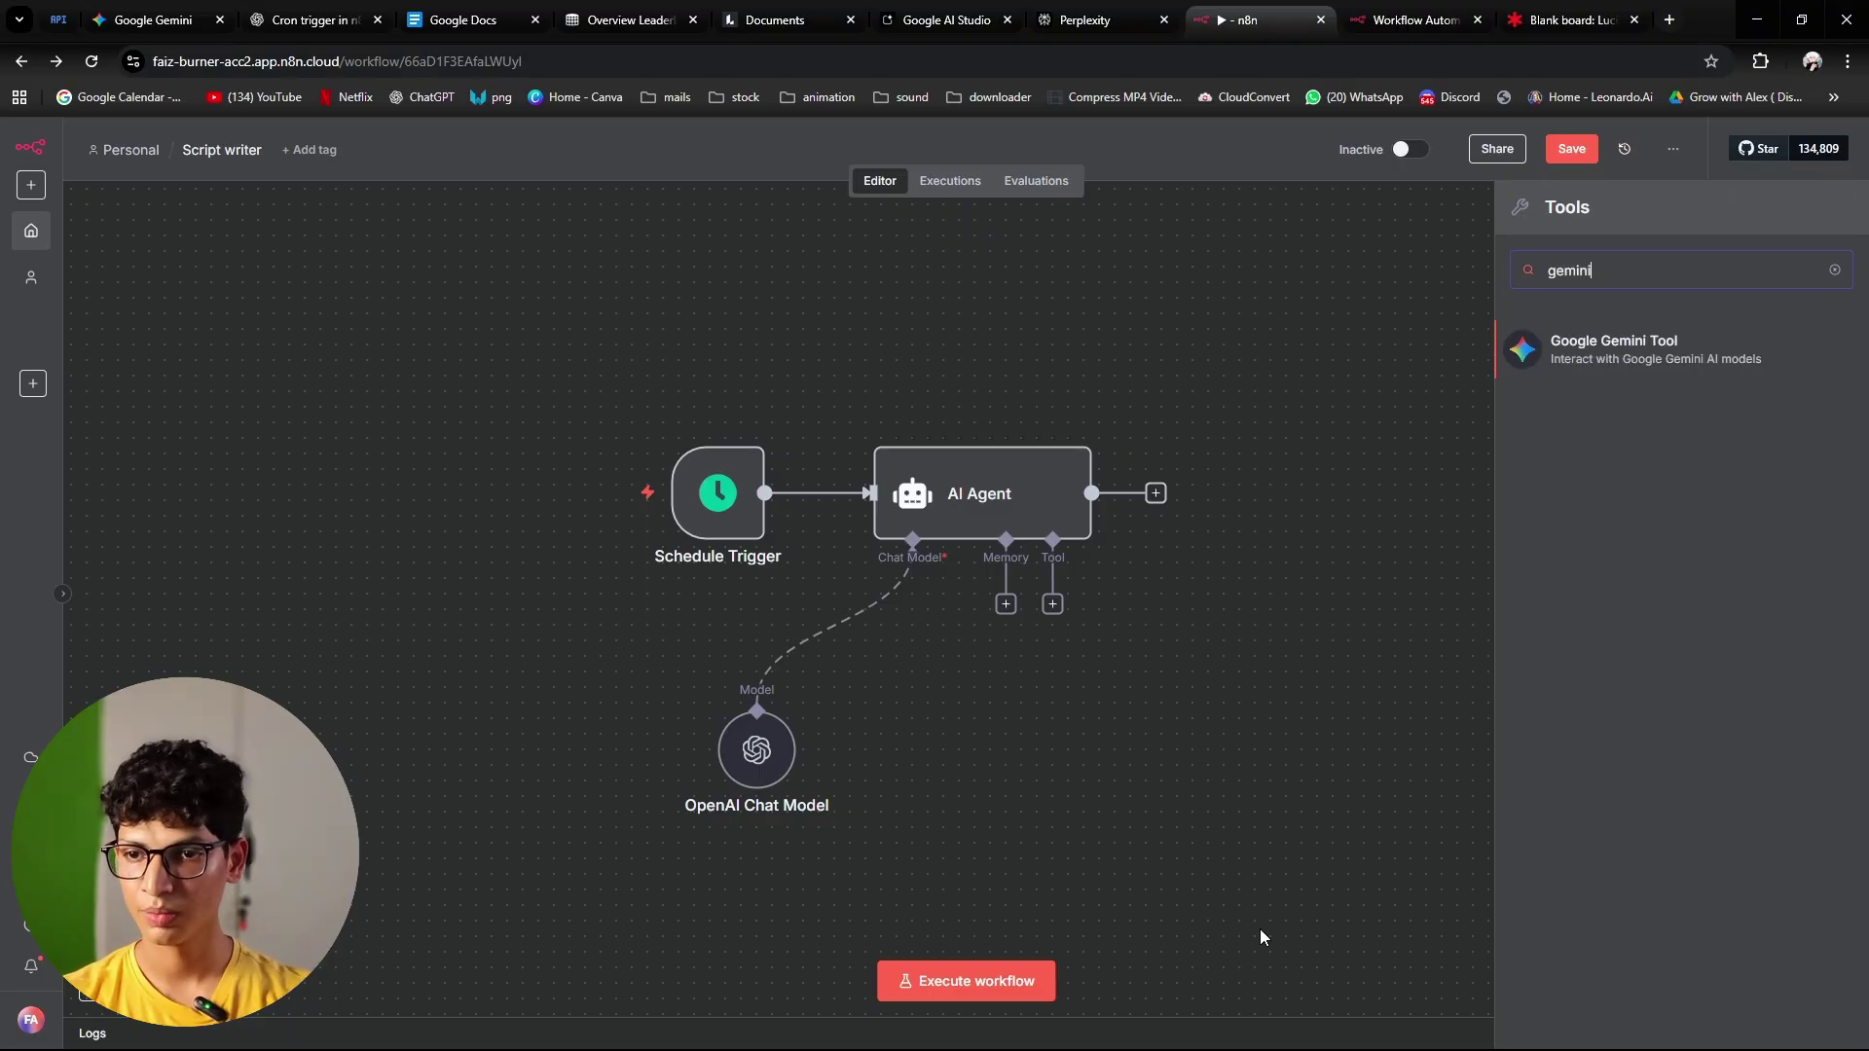
key(Return)
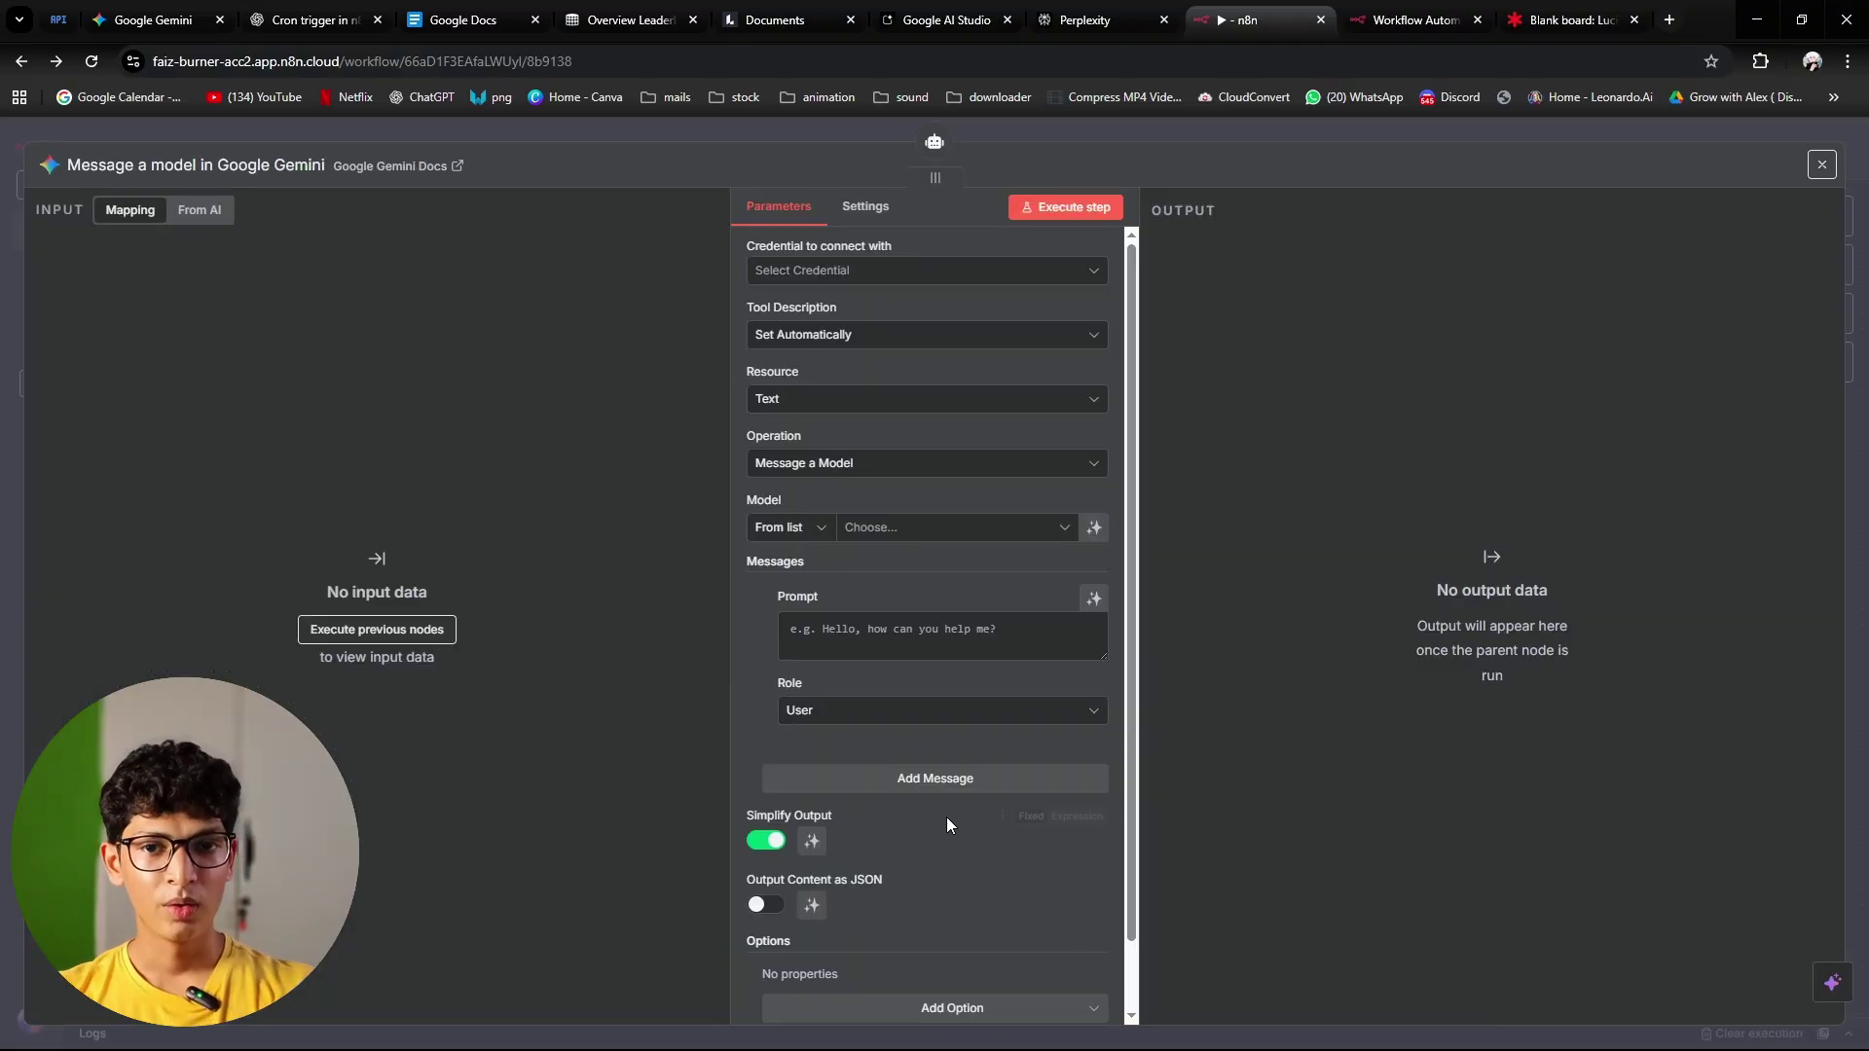
Step: Start a new Gemini API credential and switch to Google AI Studio for a key
click(936, 273)
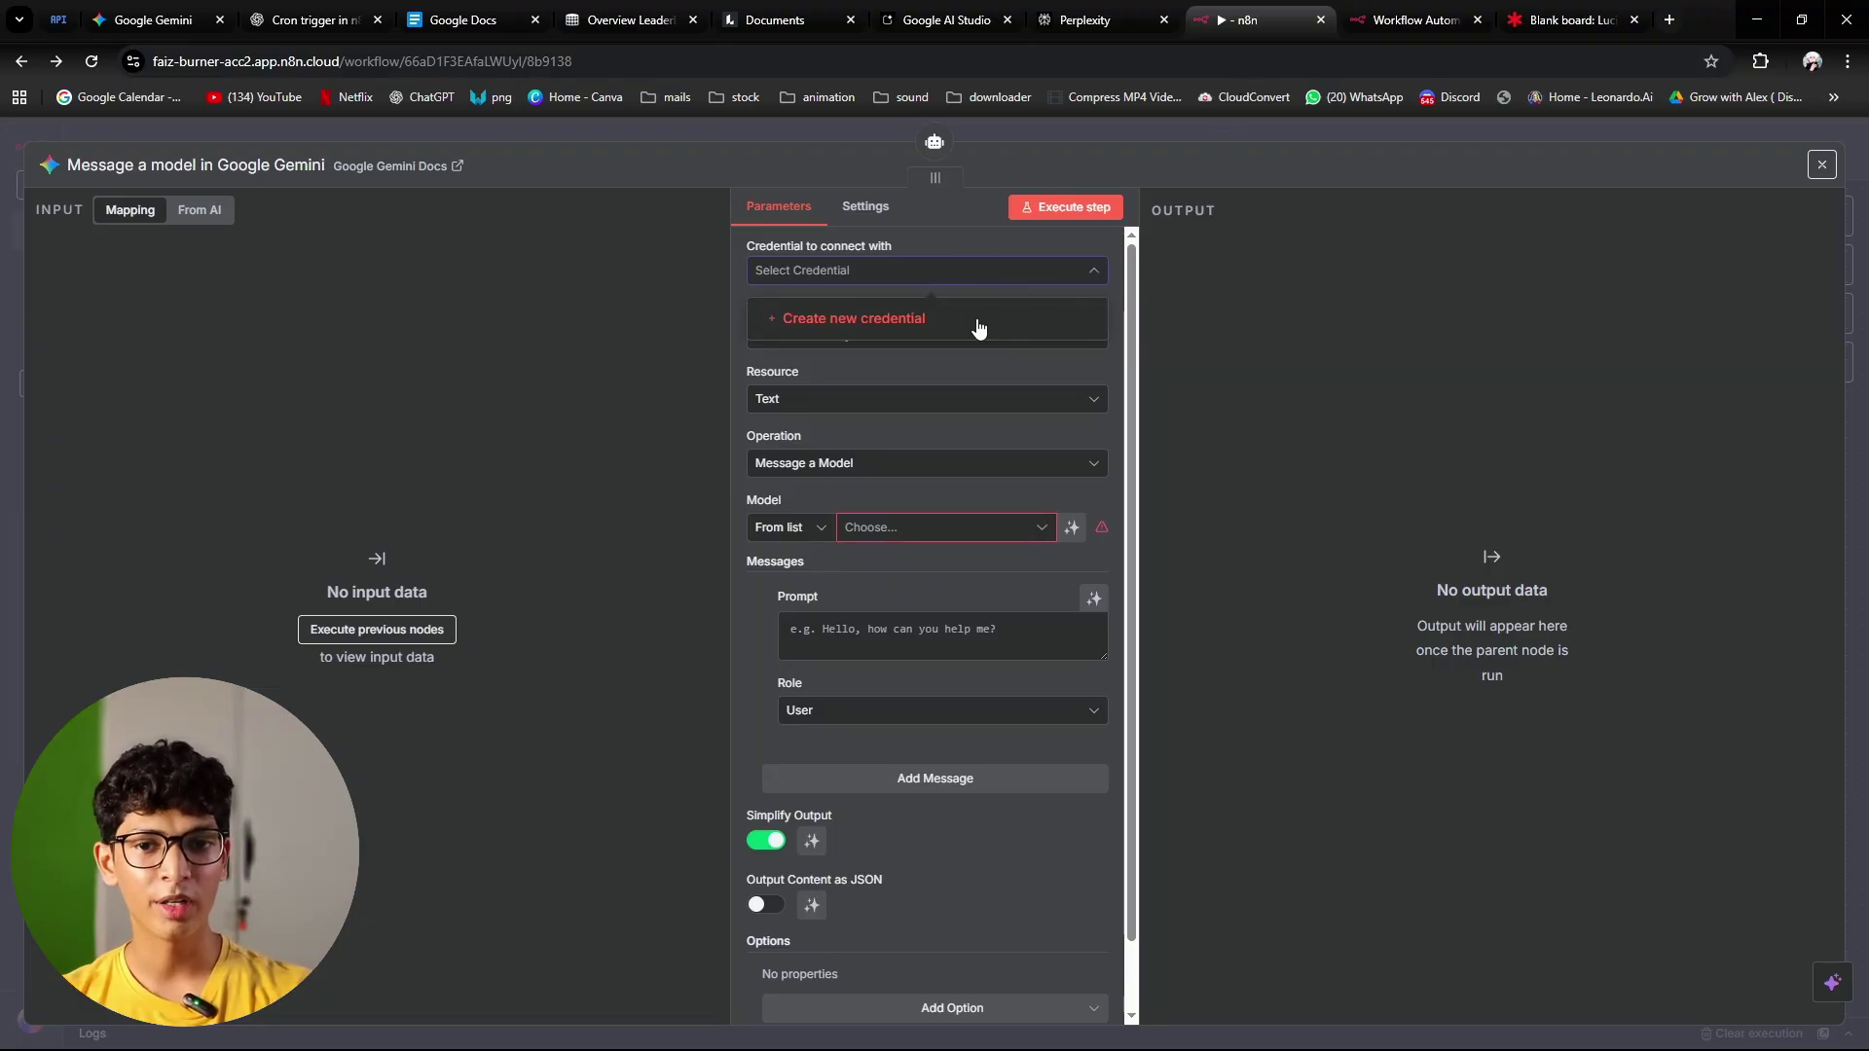
click(978, 321)
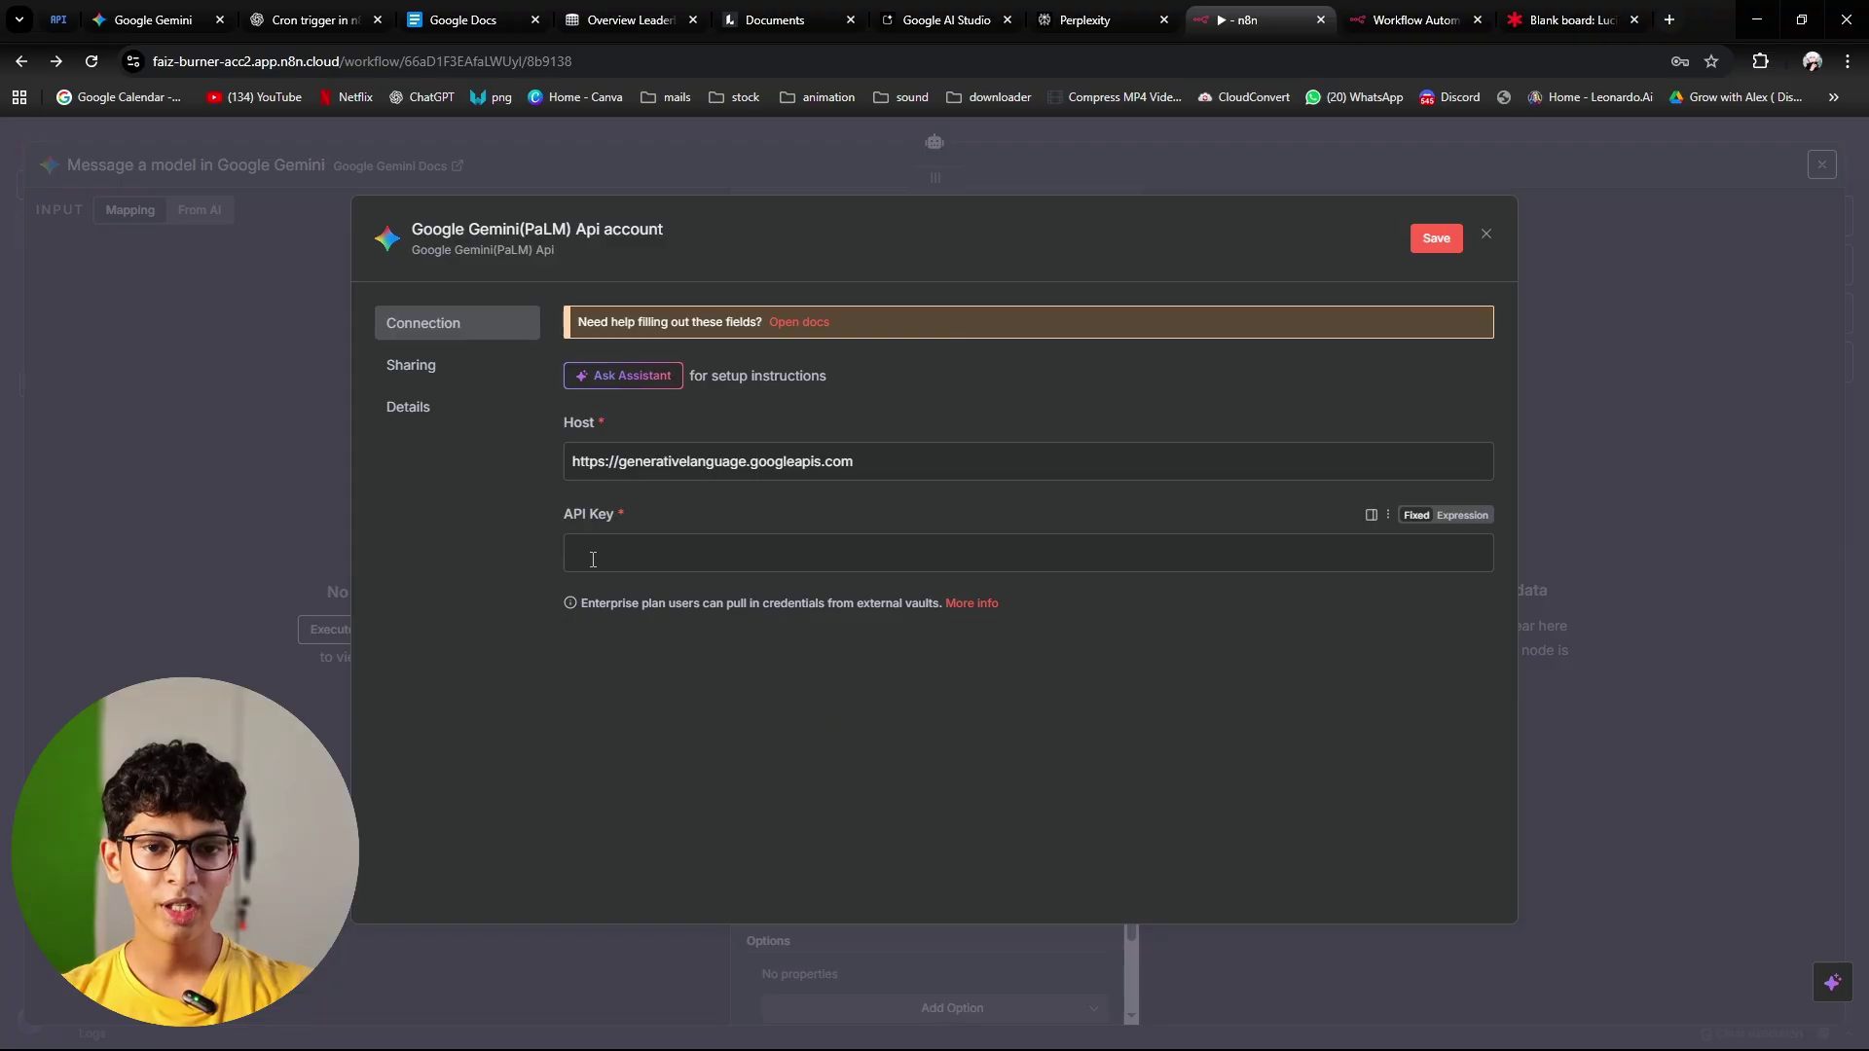
click(907, 515)
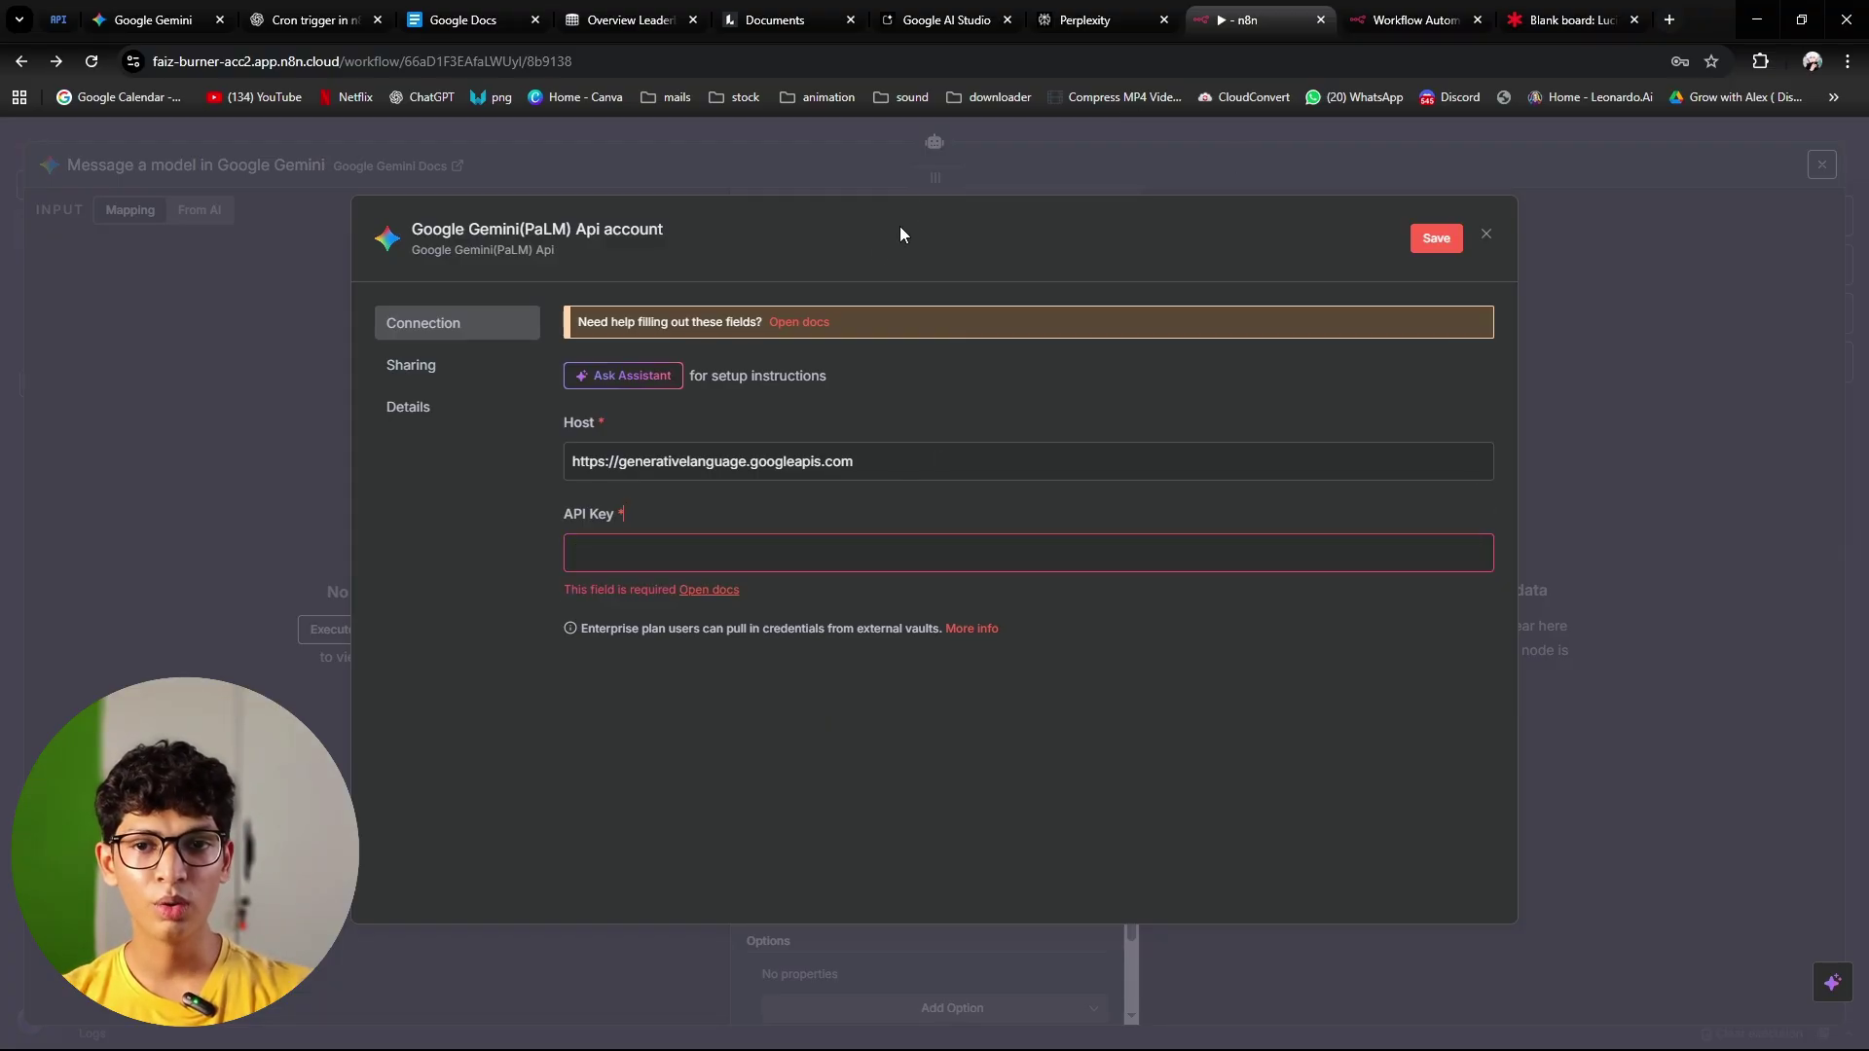
click(941, 20)
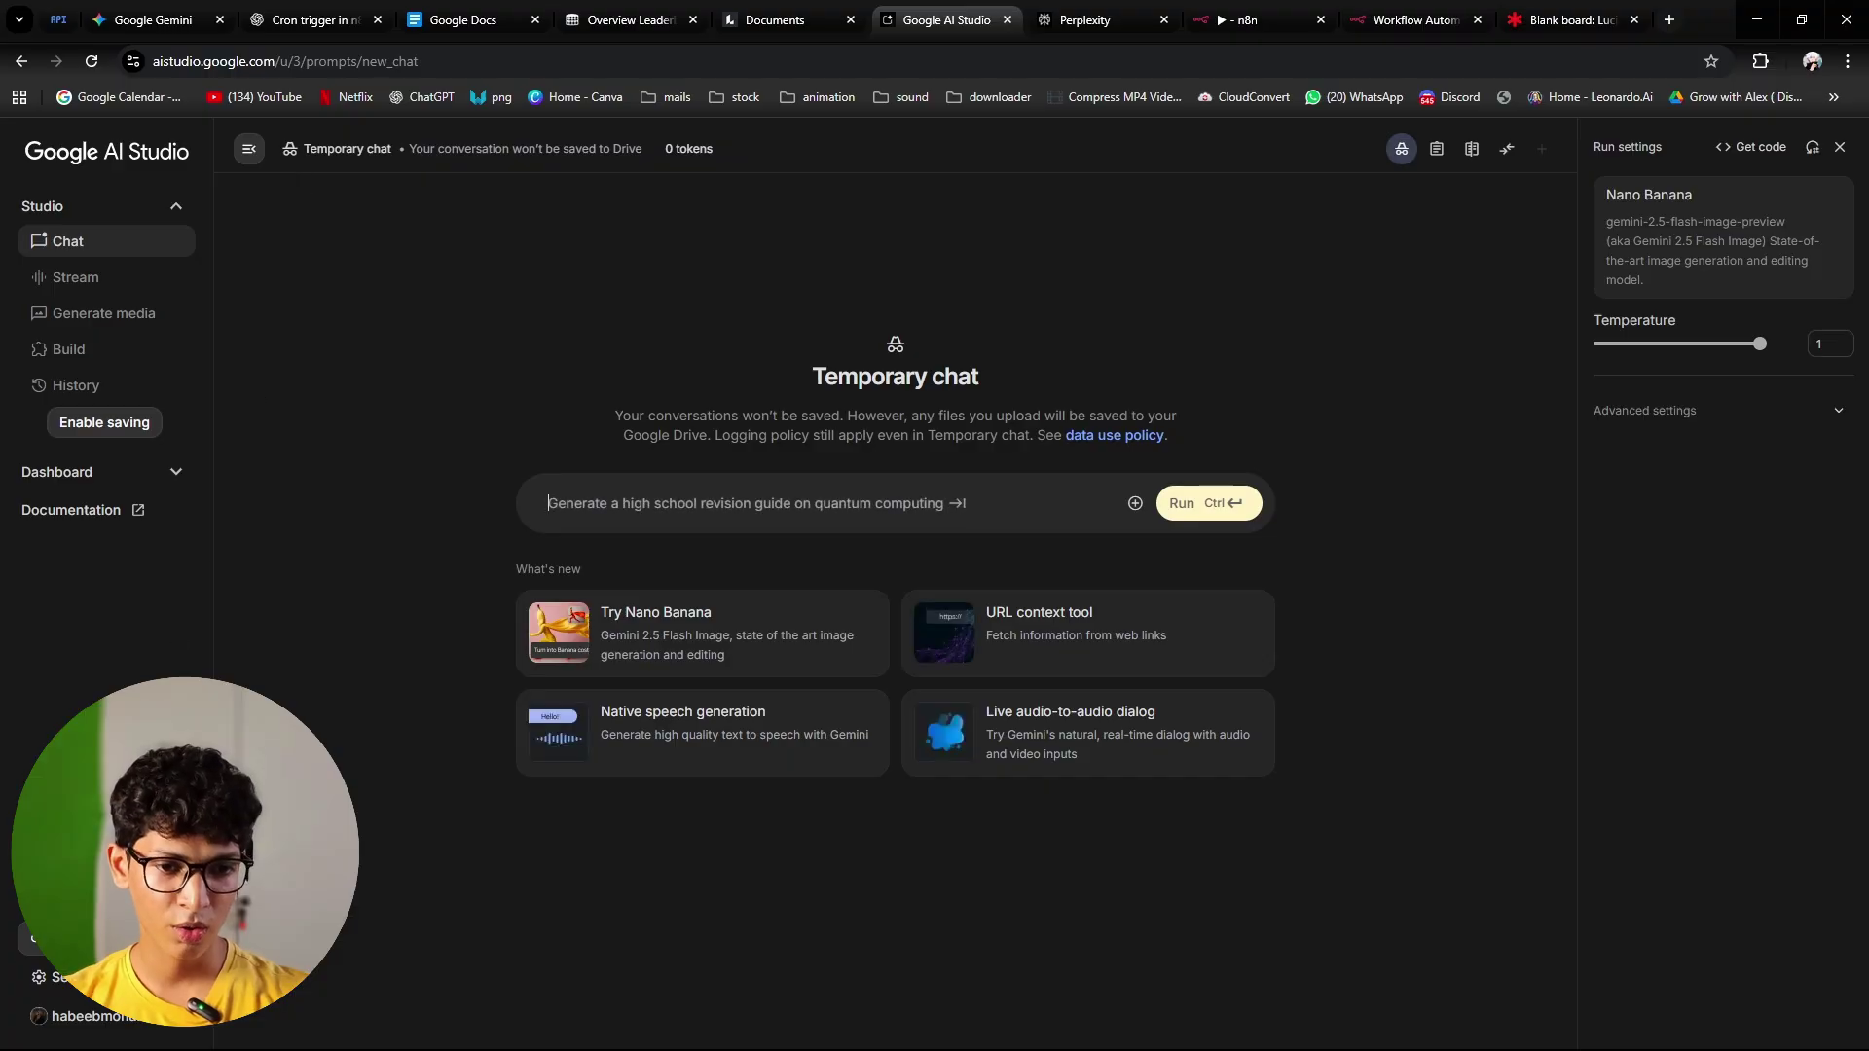
Step: Reach Google AI Studio's API keys page and reload it so the keys appear
click(34, 938)
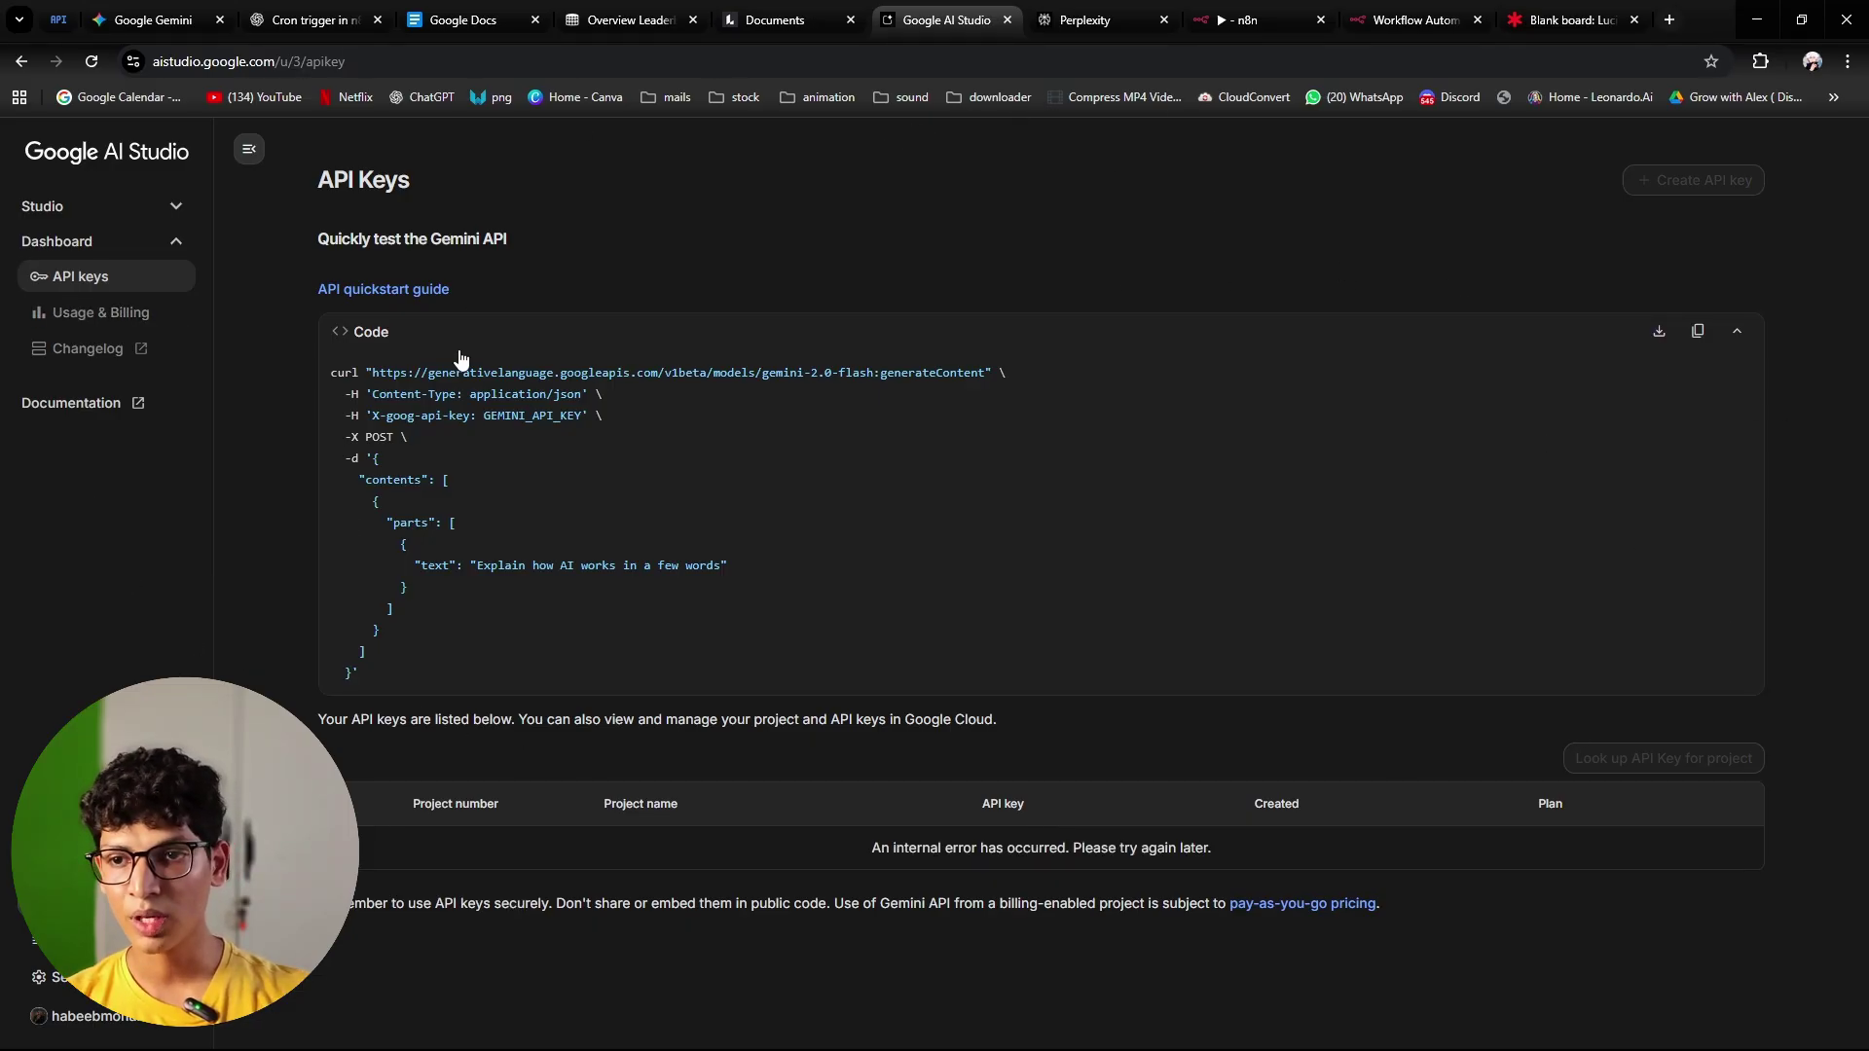
click(93, 243)
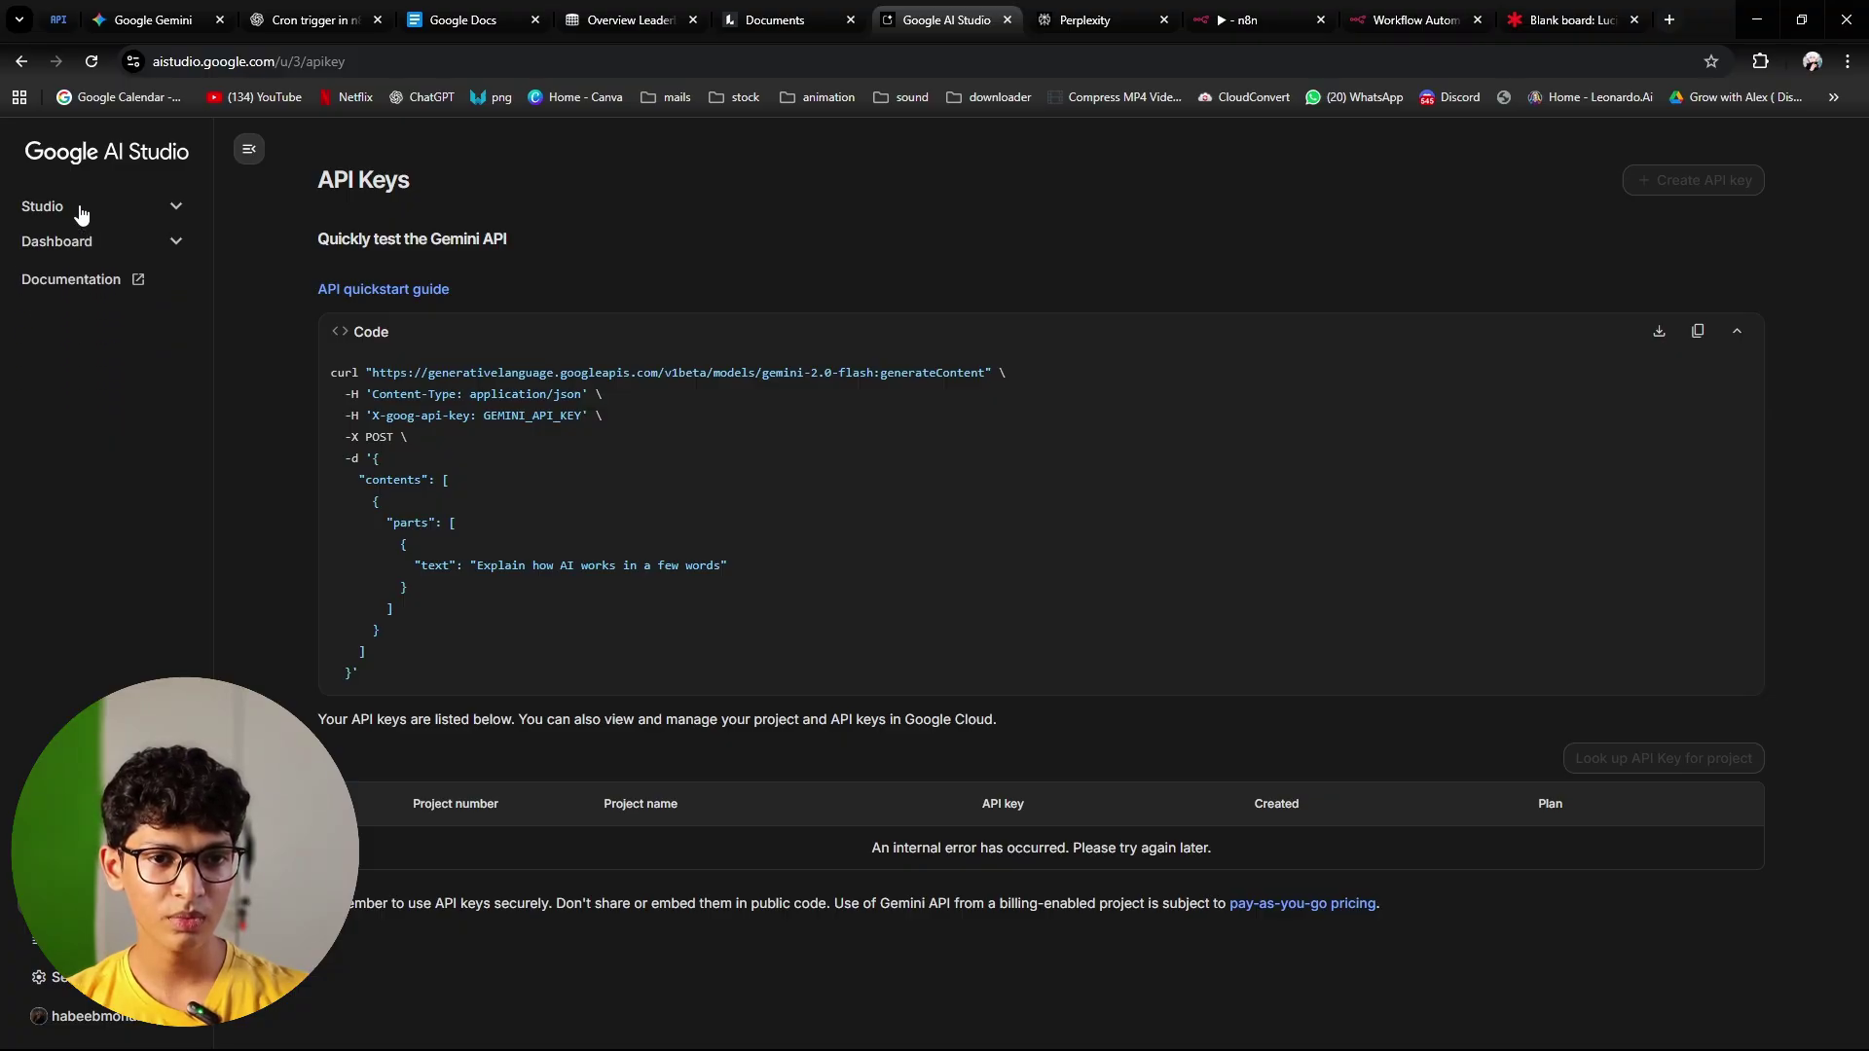
click(78, 208)
click(78, 242)
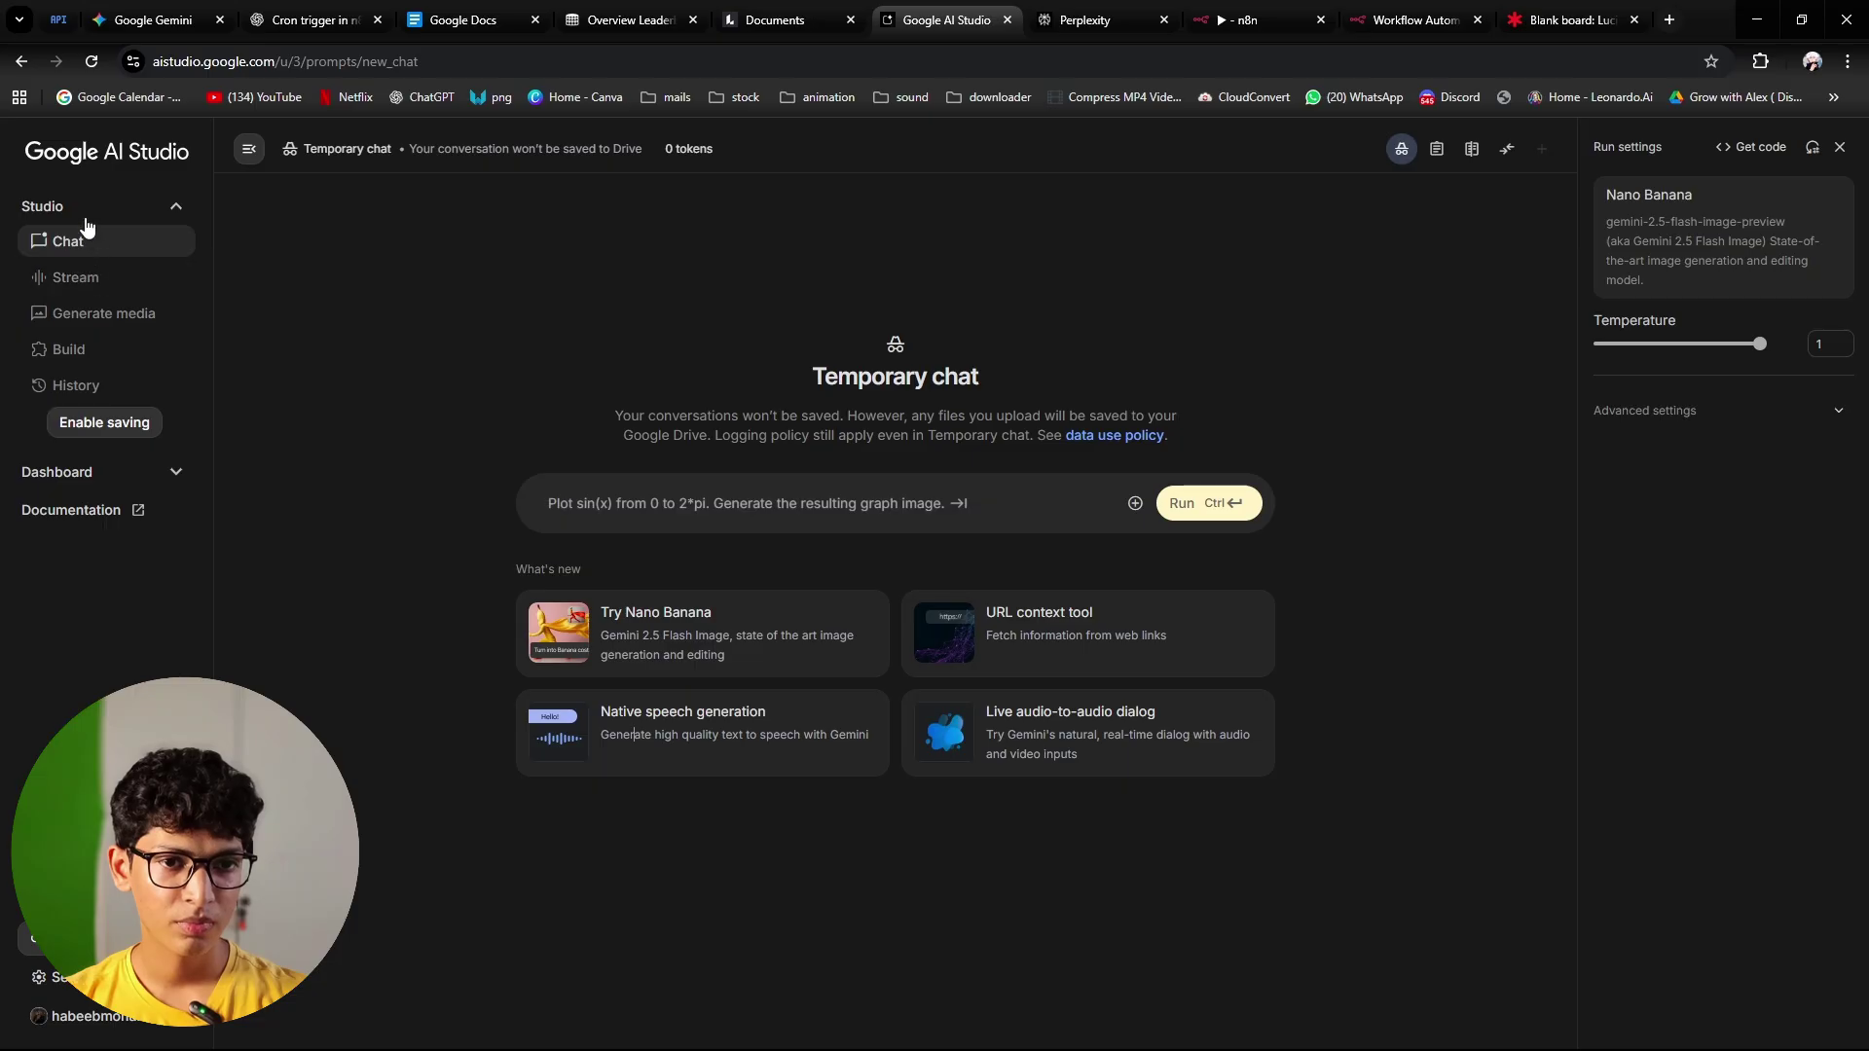
click(34, 938)
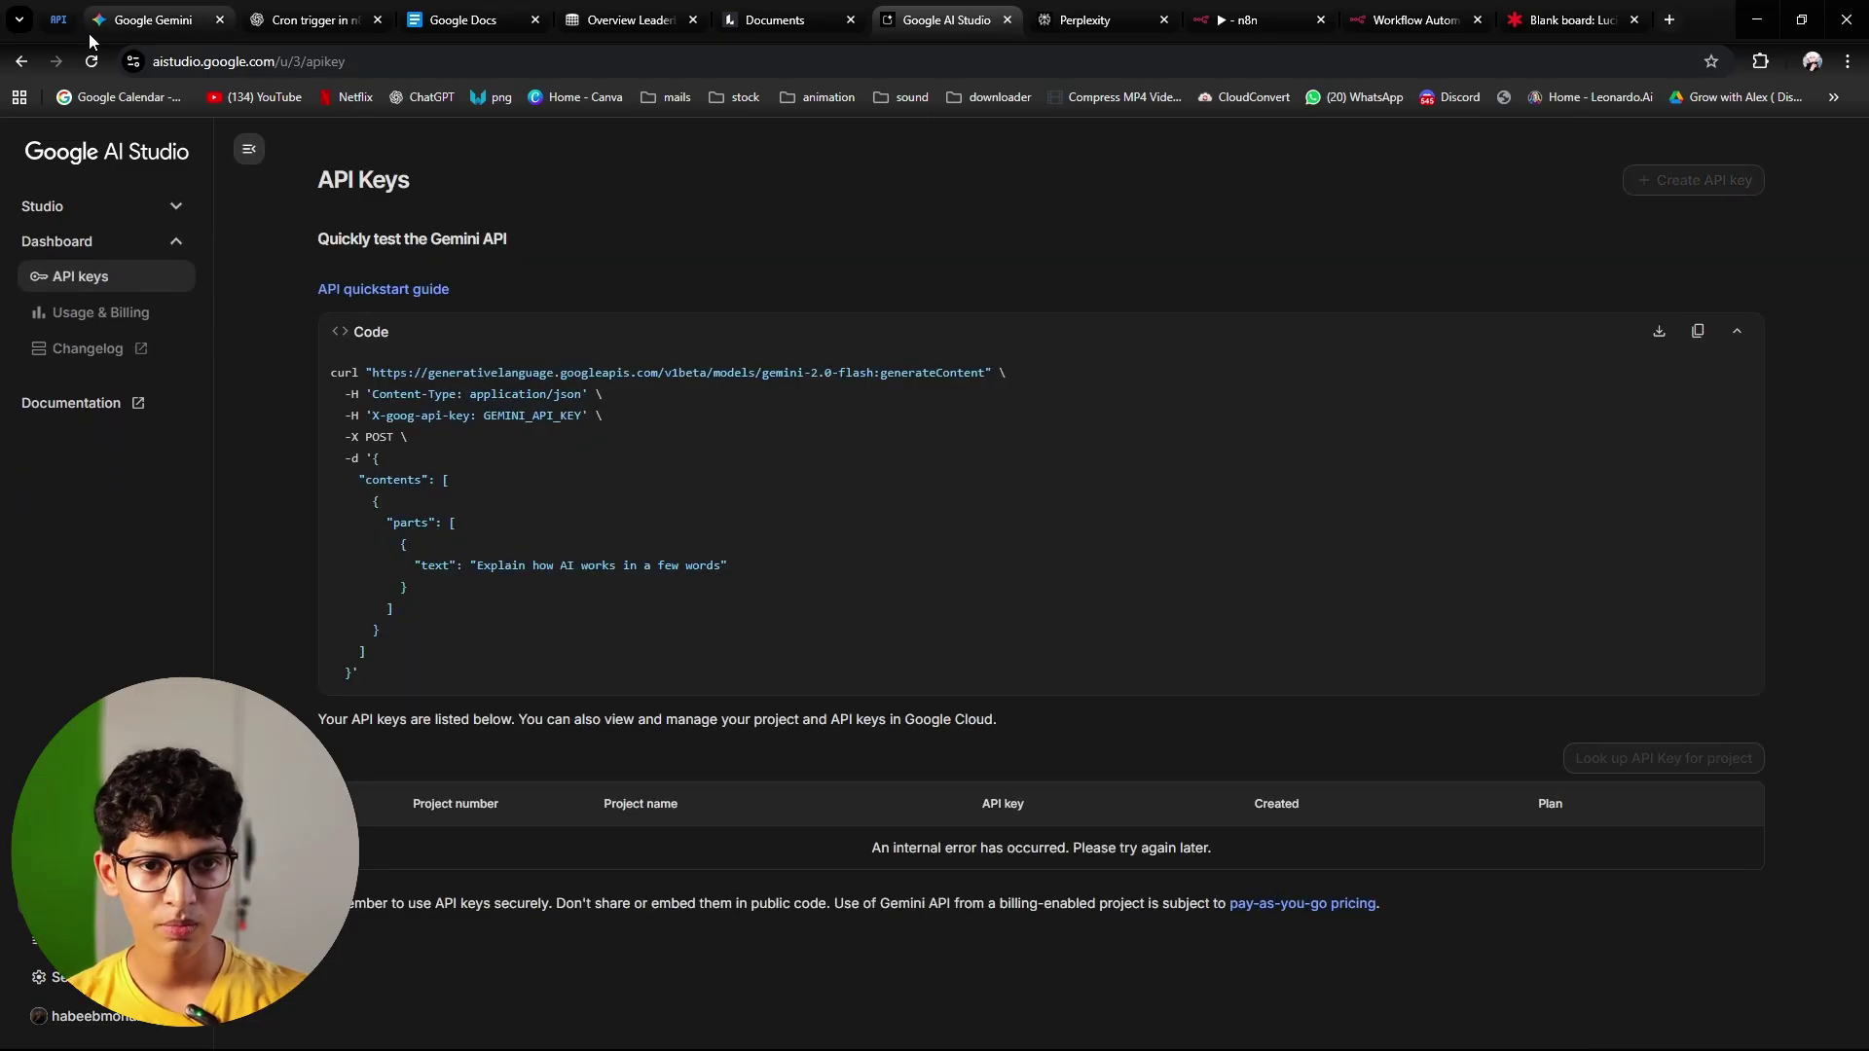
click(90, 62)
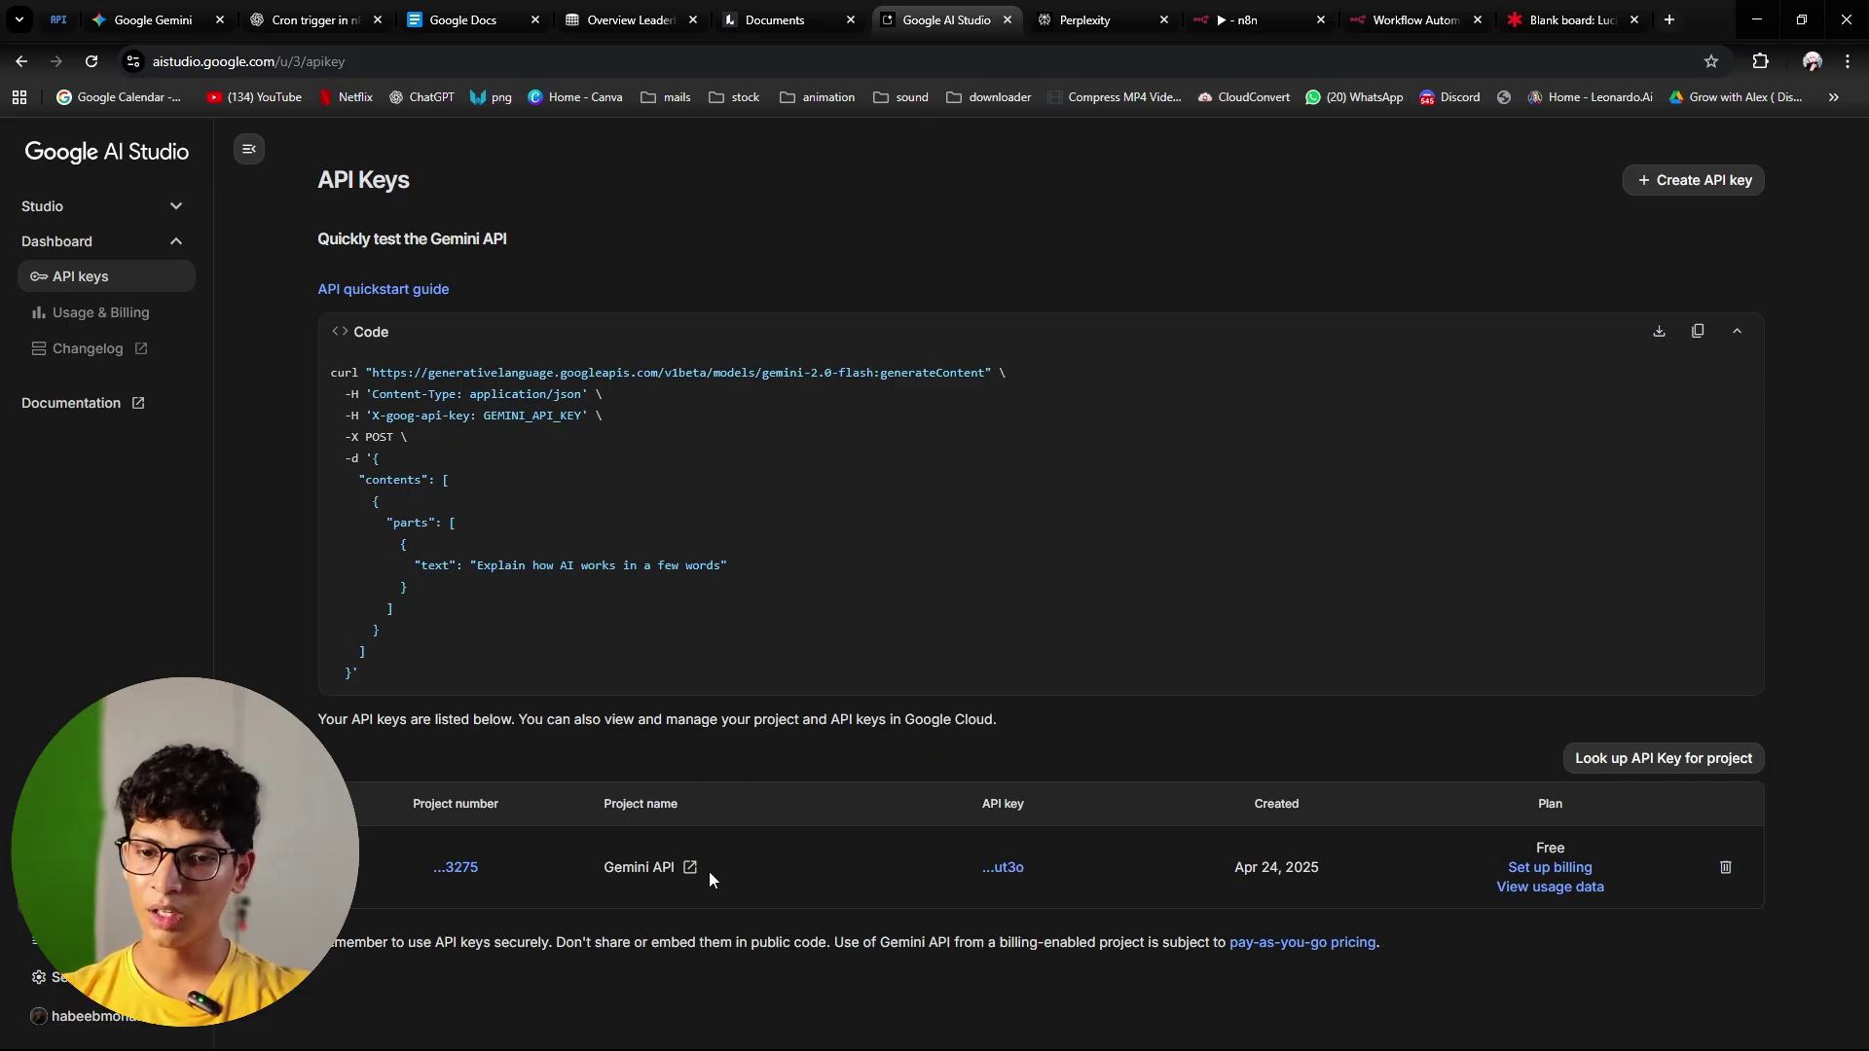
Step: Copy the Gemini API project's key and return to the n8n credential form
click(1006, 869)
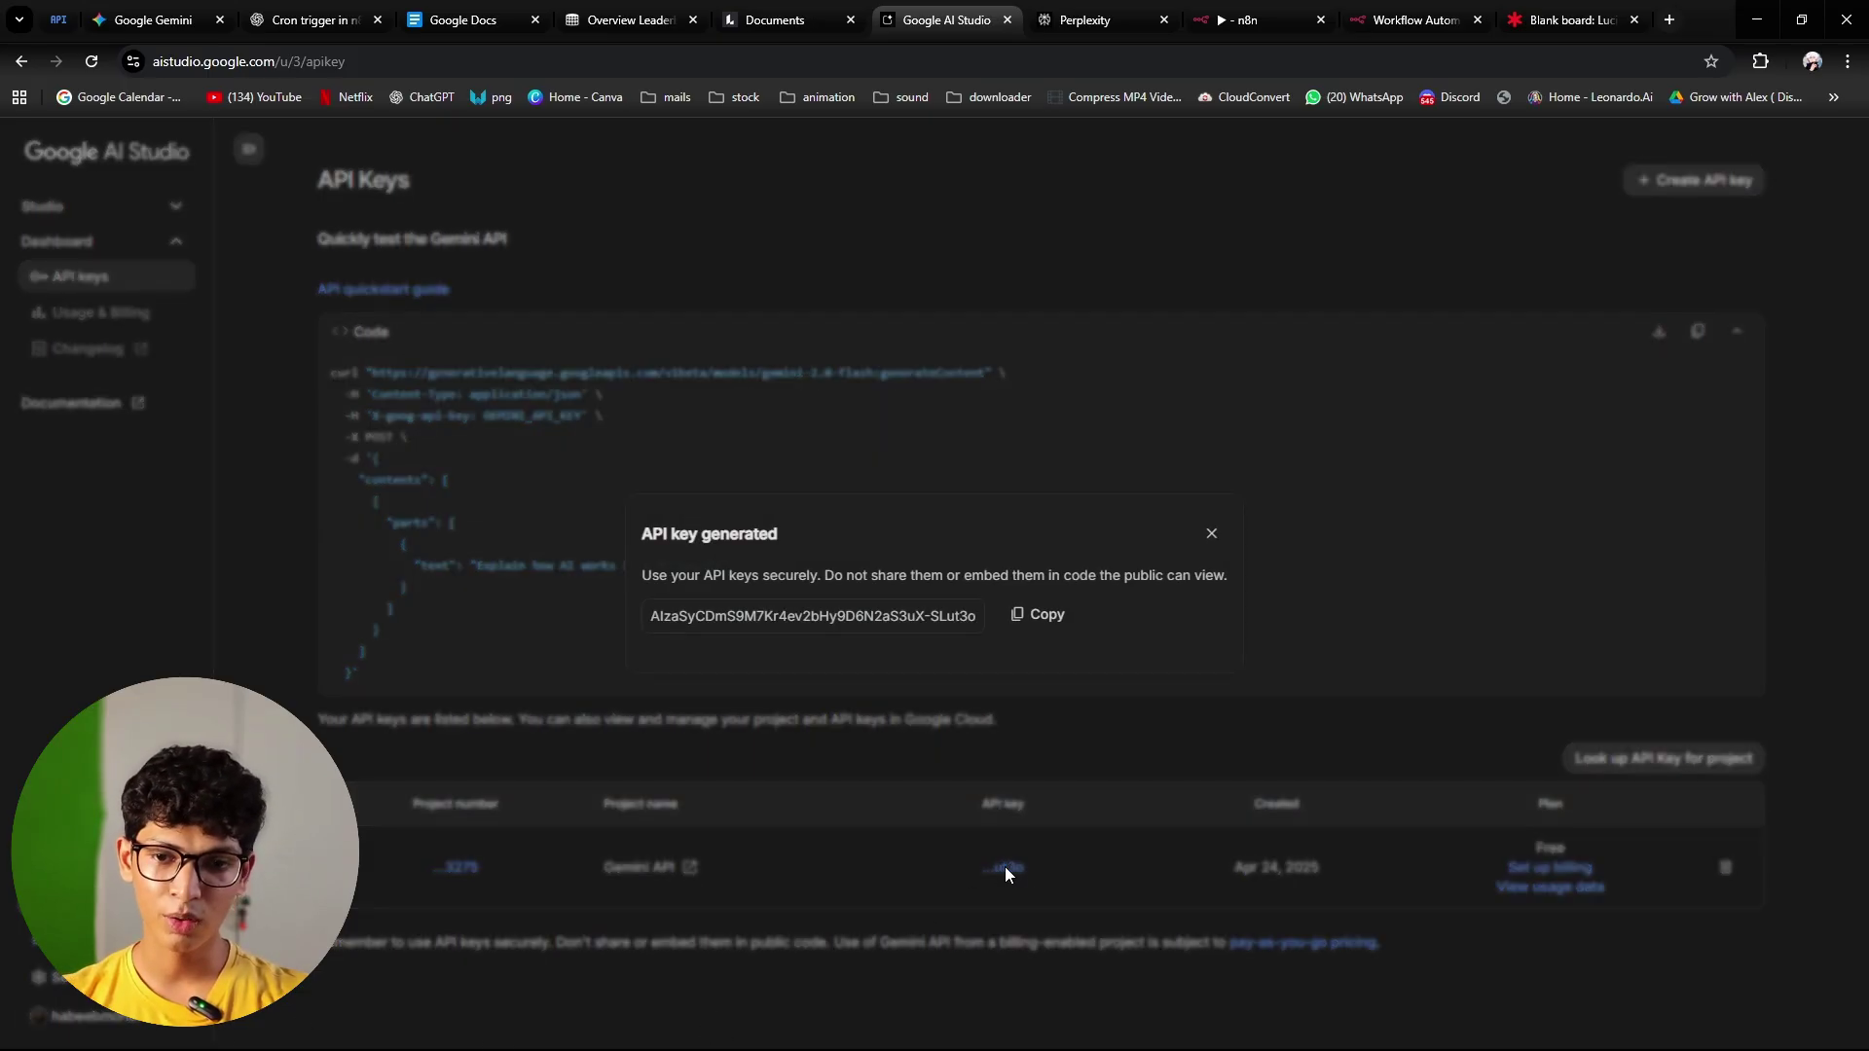
click(1042, 626)
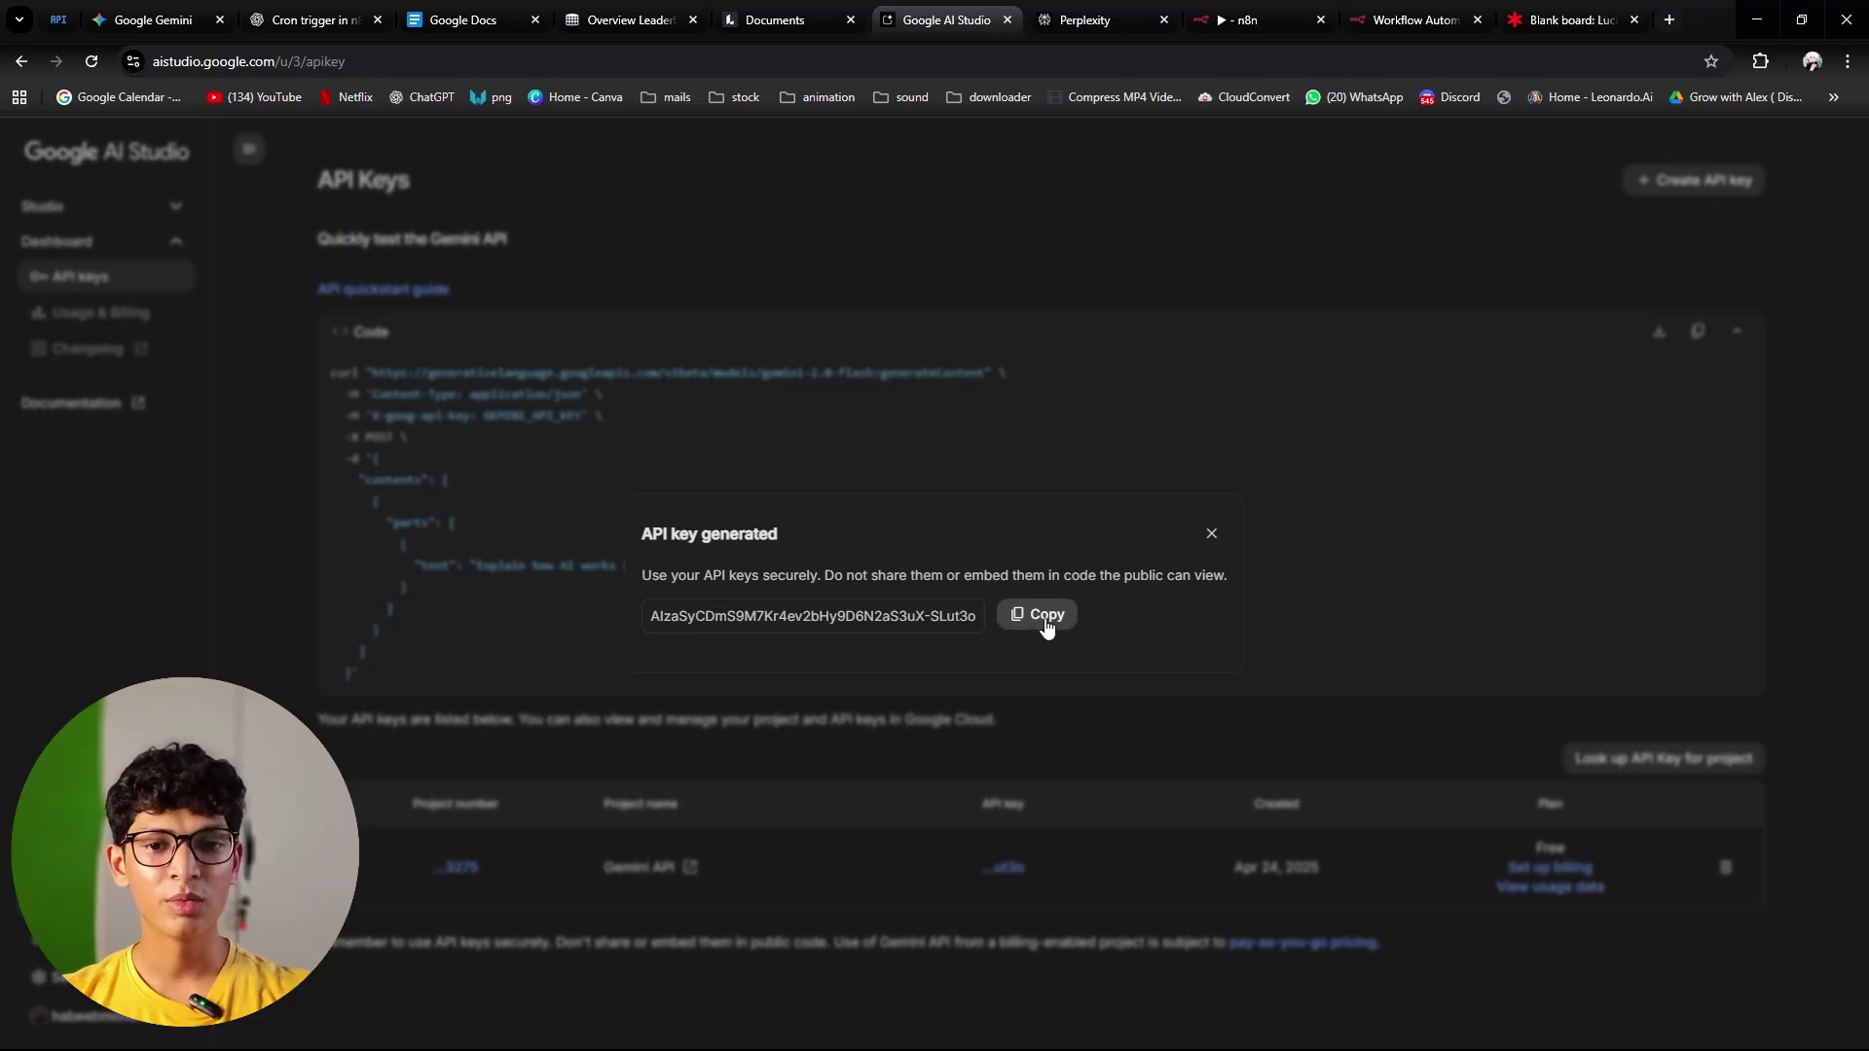
click(1293, 336)
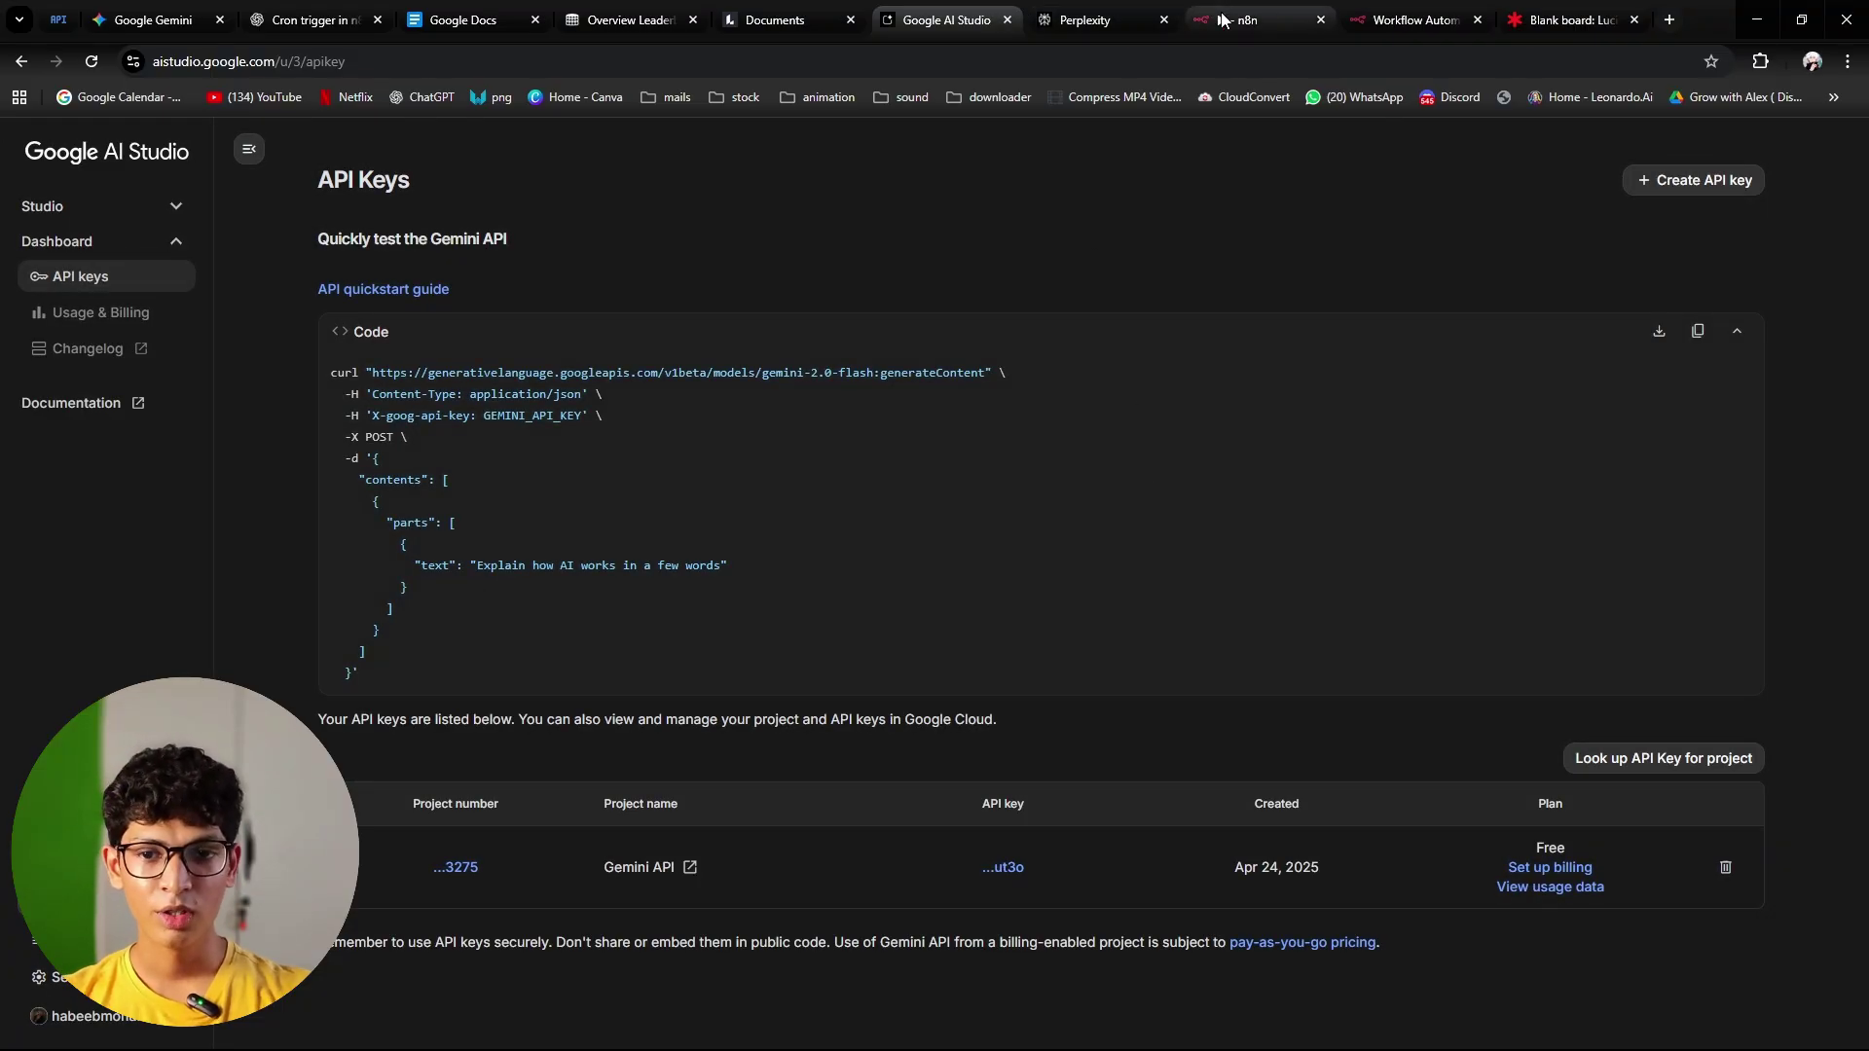
click(1251, 19)
Step: Paste the API key into the Gemini credential and save it
click(710, 560)
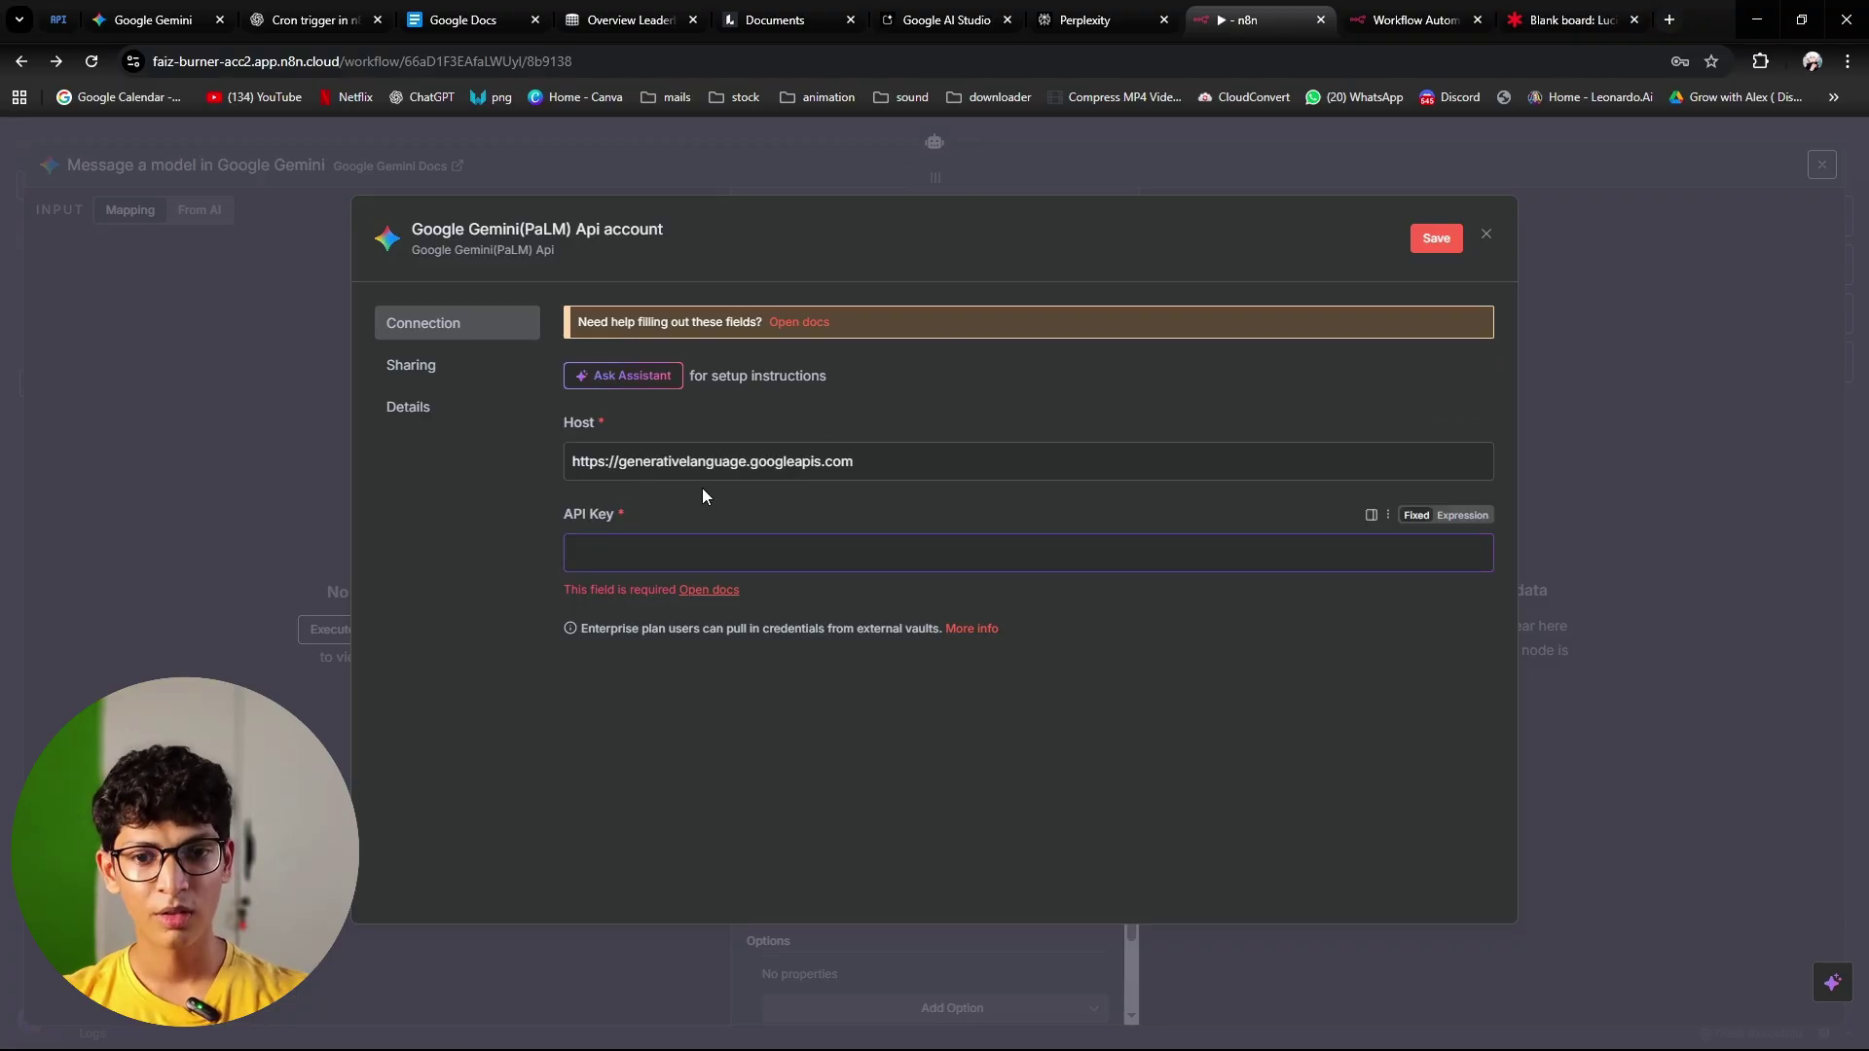
key(ctrl+v)
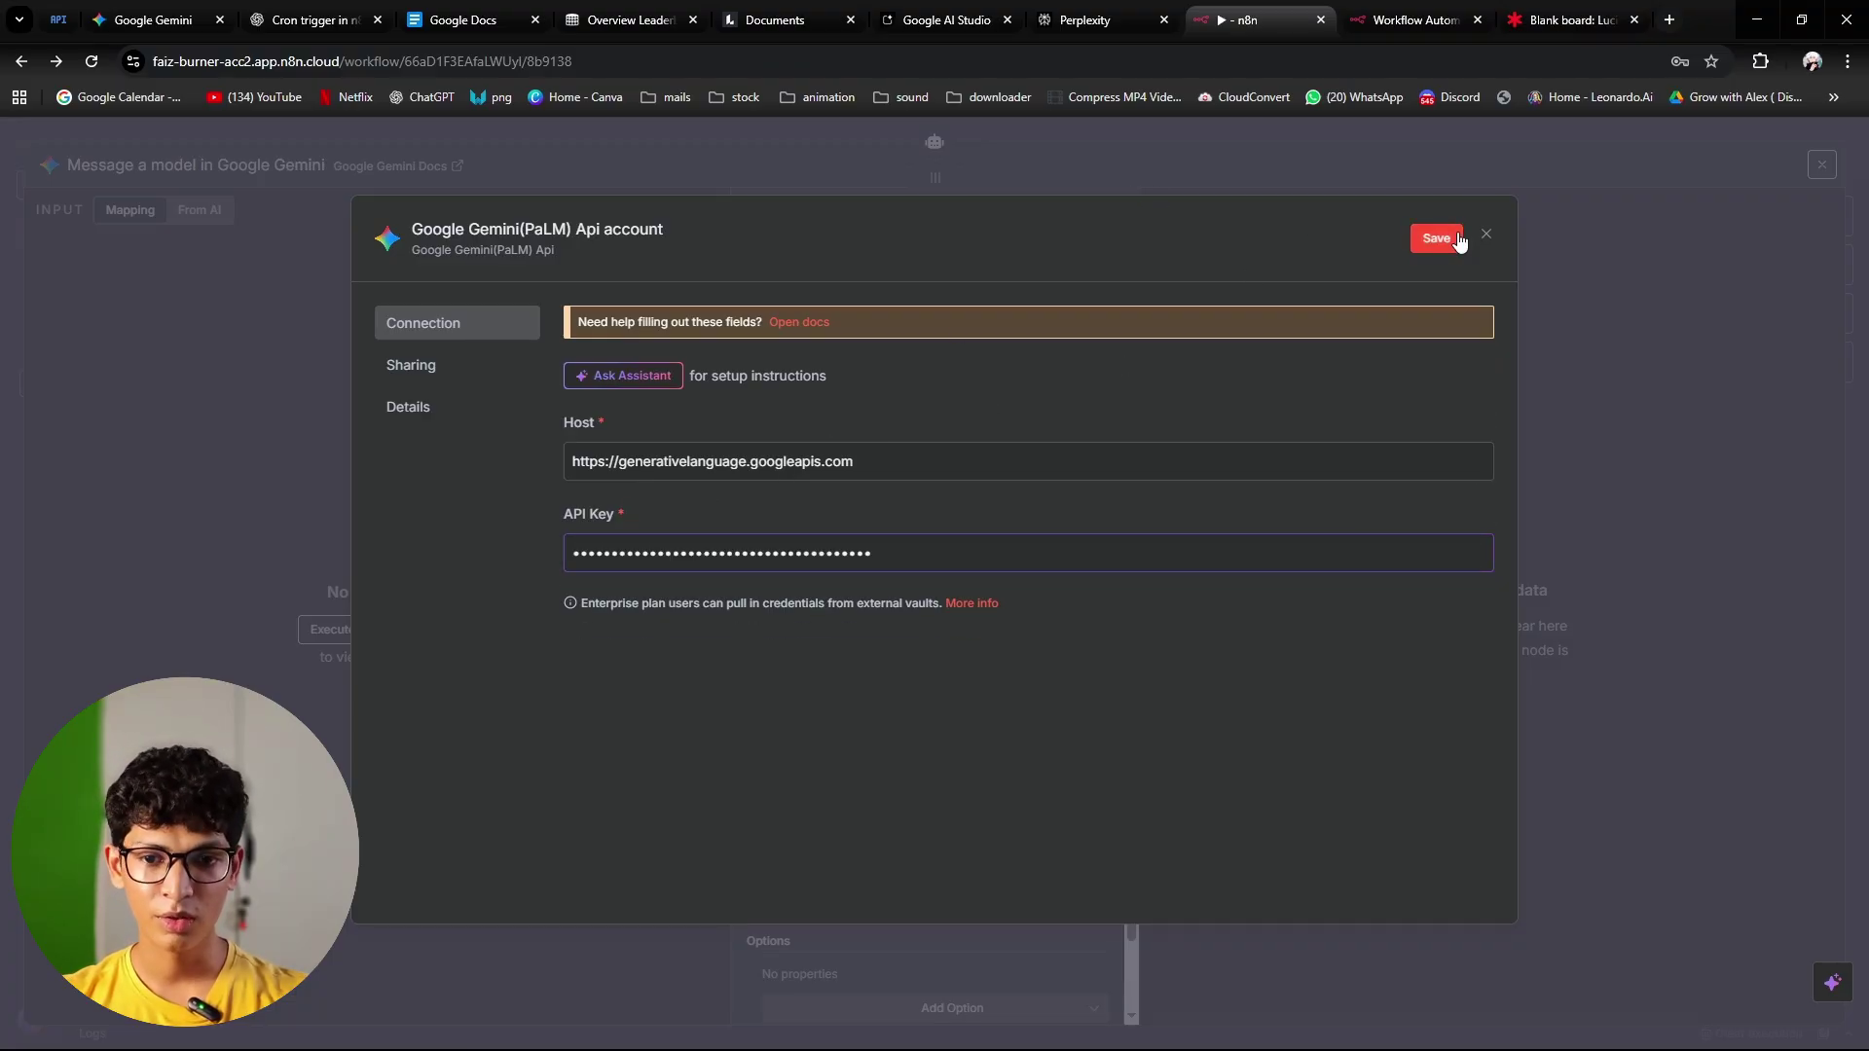
click(1457, 239)
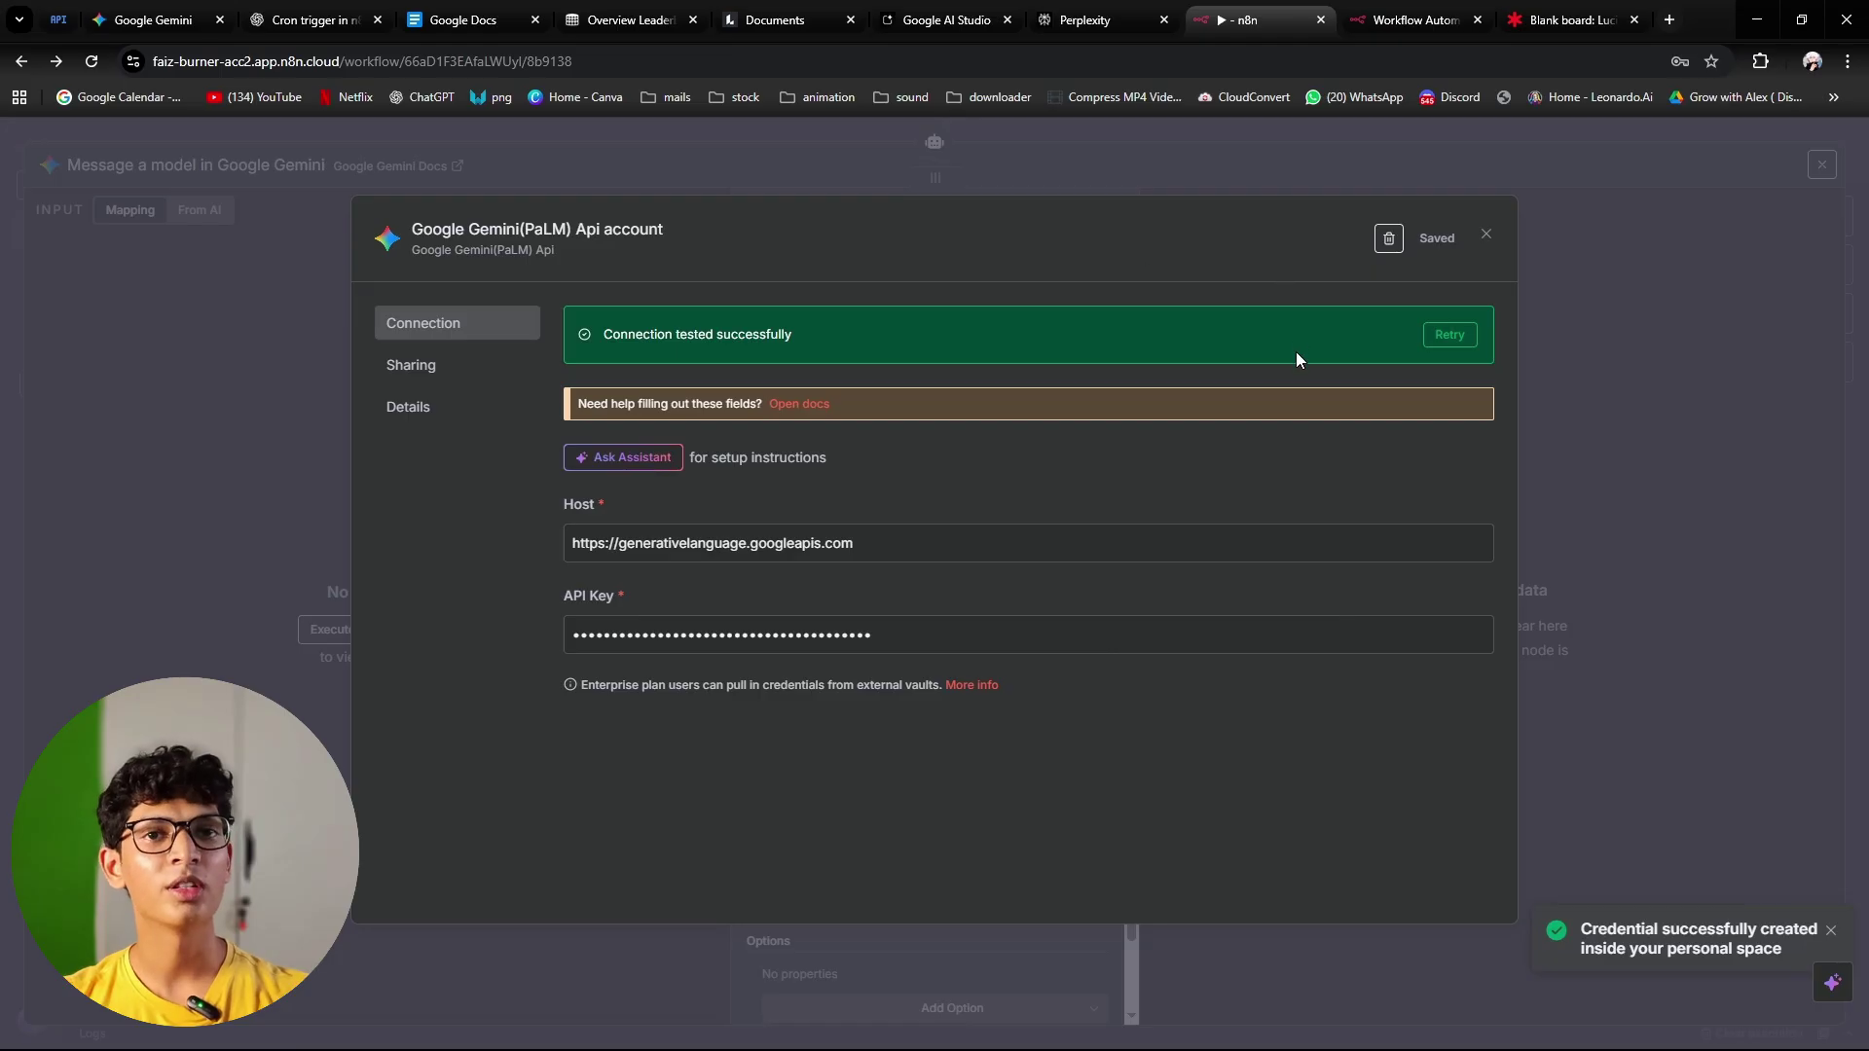
click(935, 152)
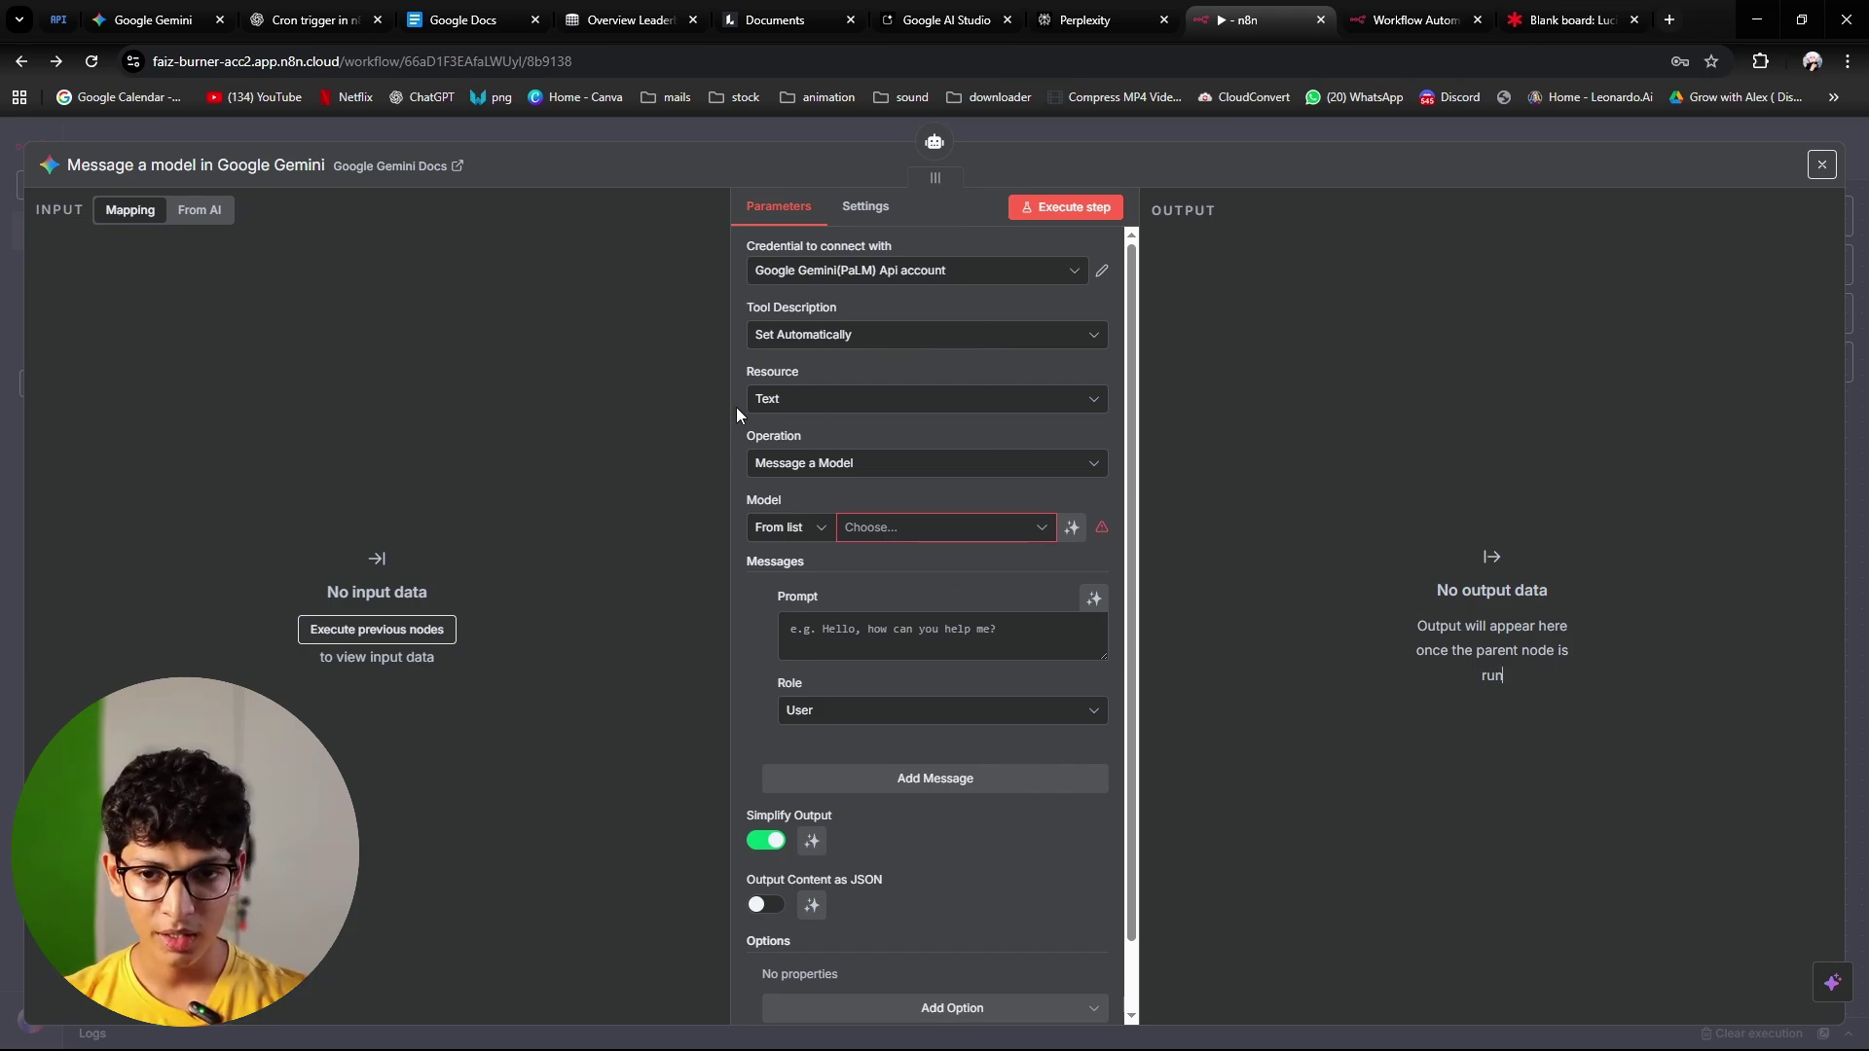
Step: Set the tool to Text / Message a Model with models/gemini-2.5-pro and an automatically defined prompt
click(832, 399)
click(834, 396)
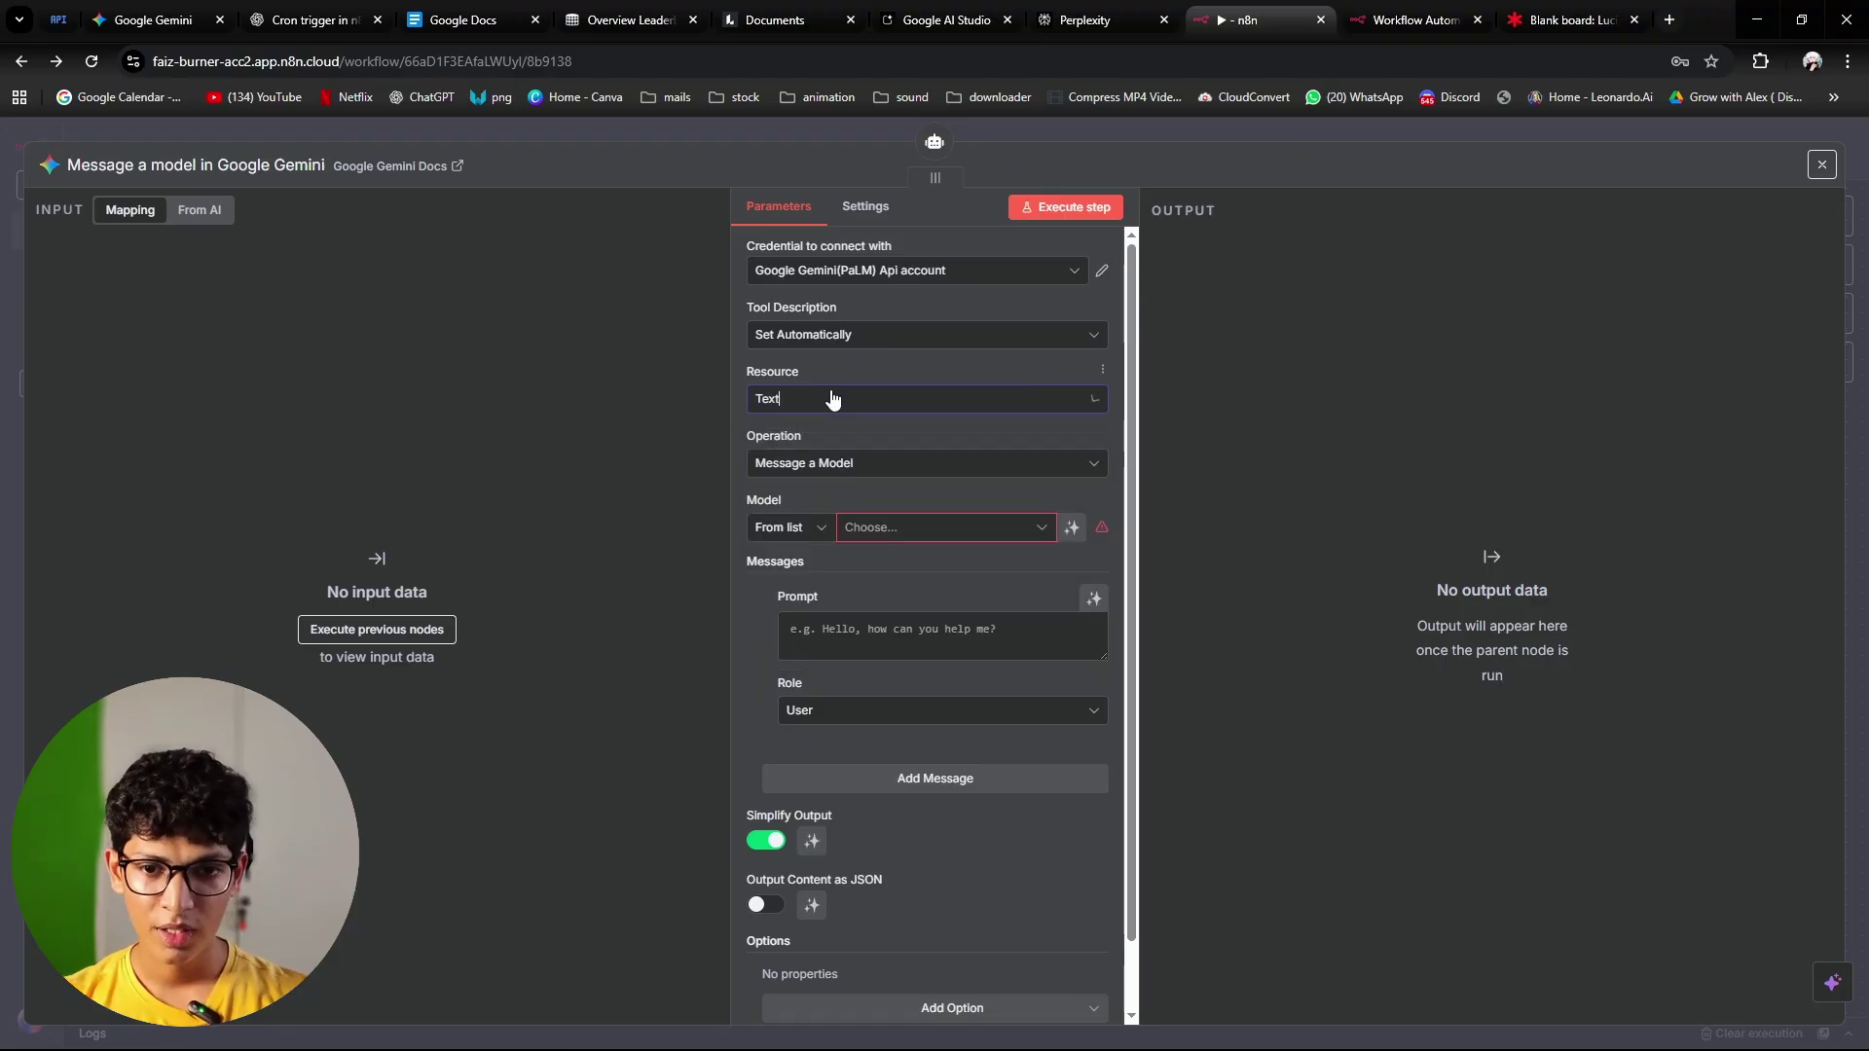
click(909, 471)
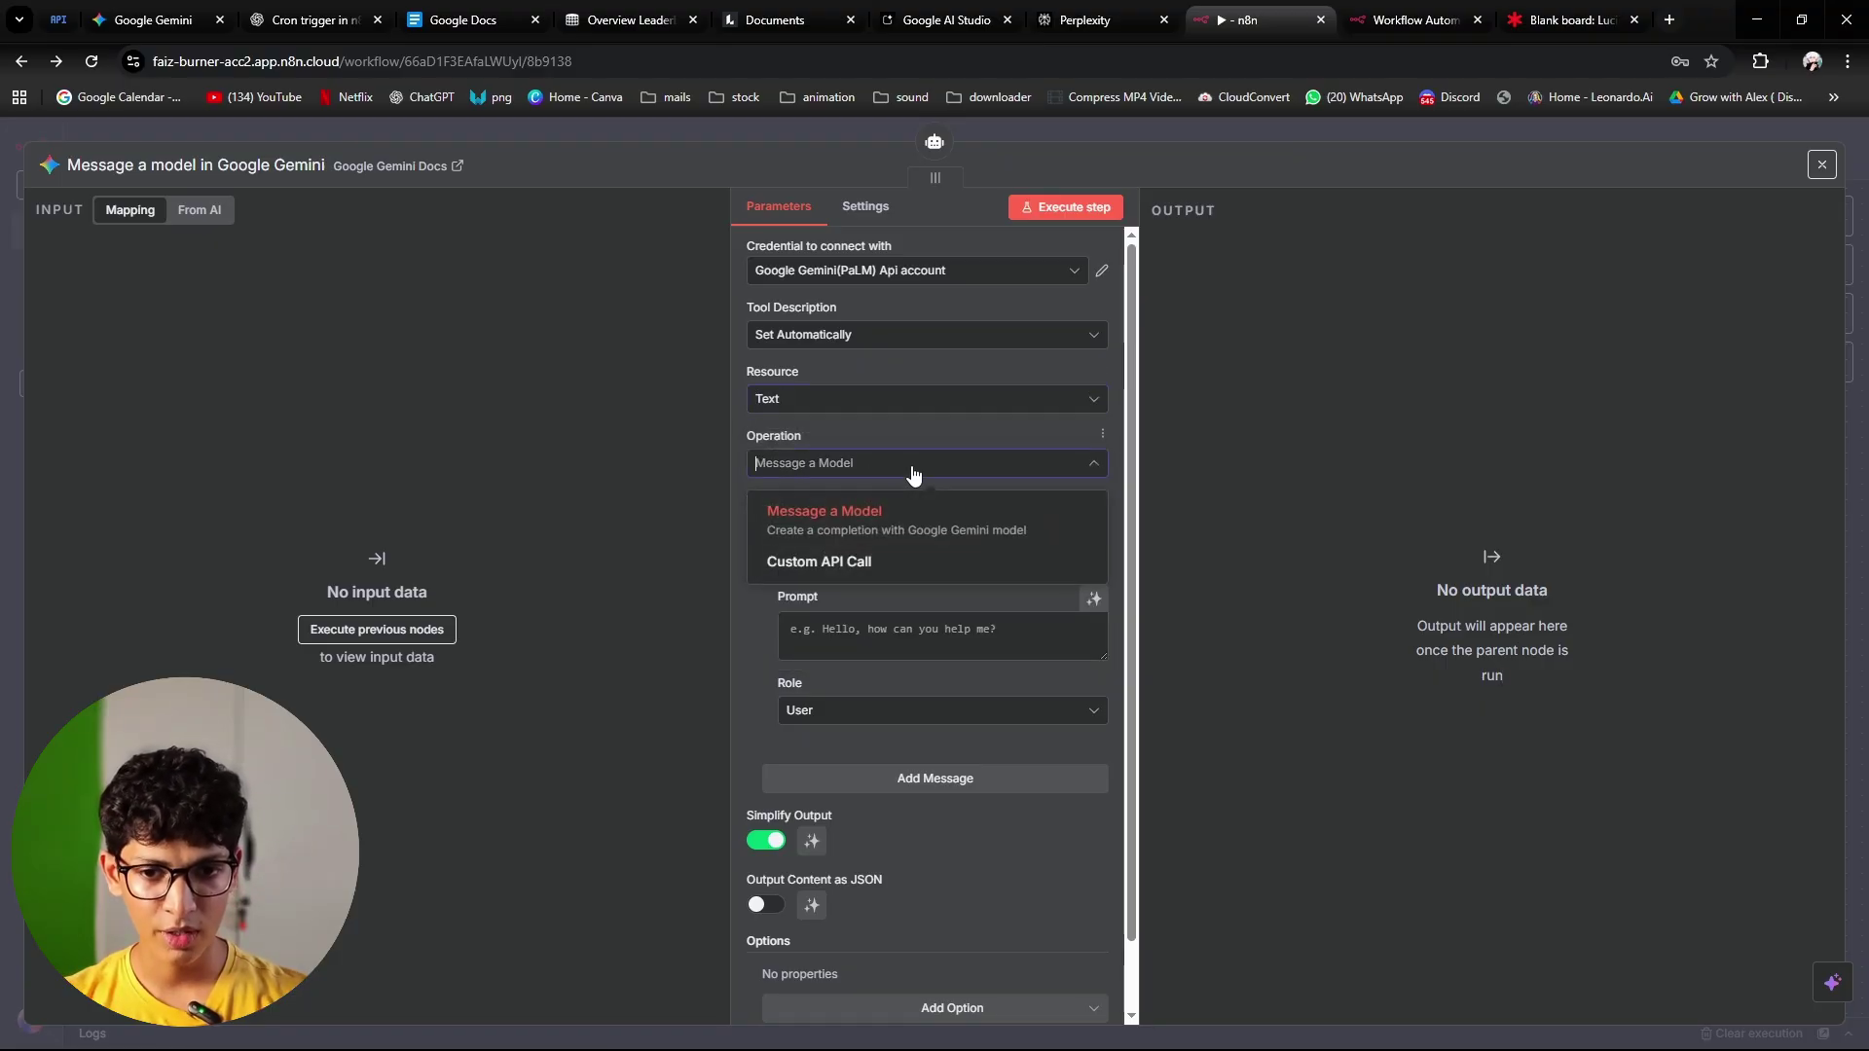
click(790, 528)
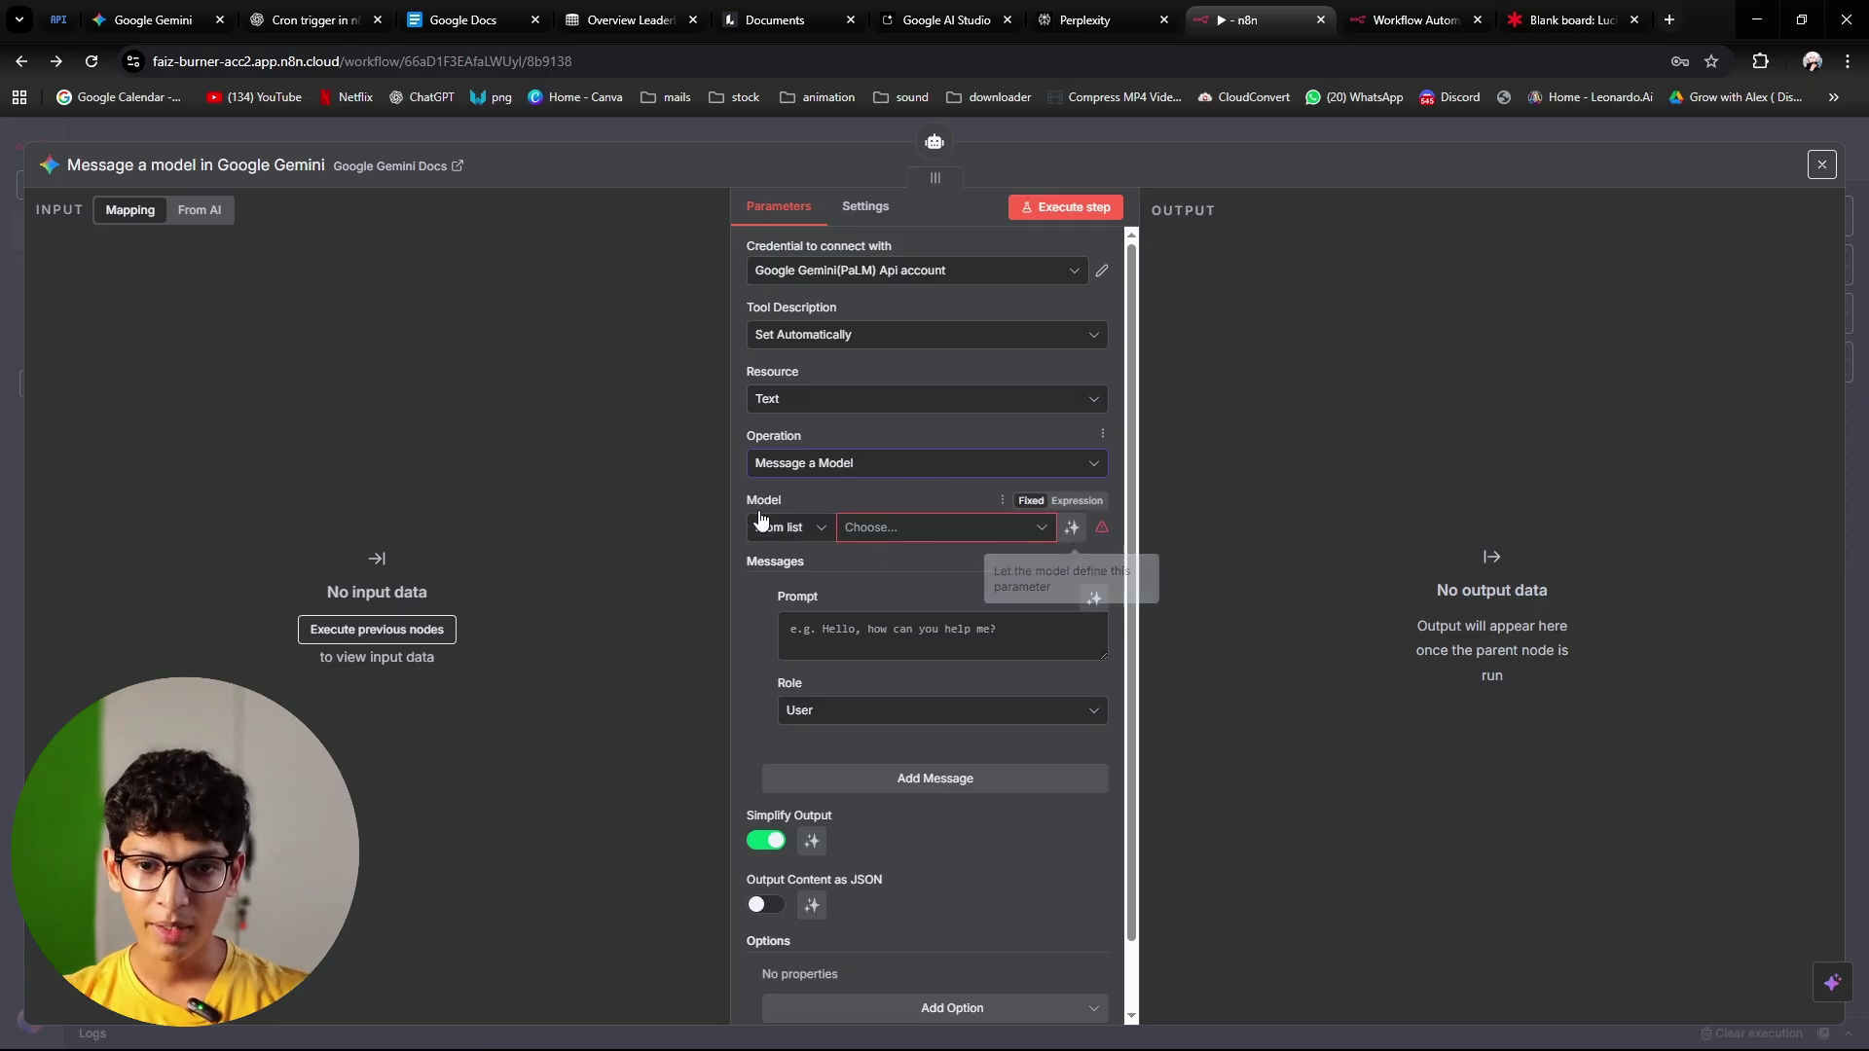
click(1004, 530)
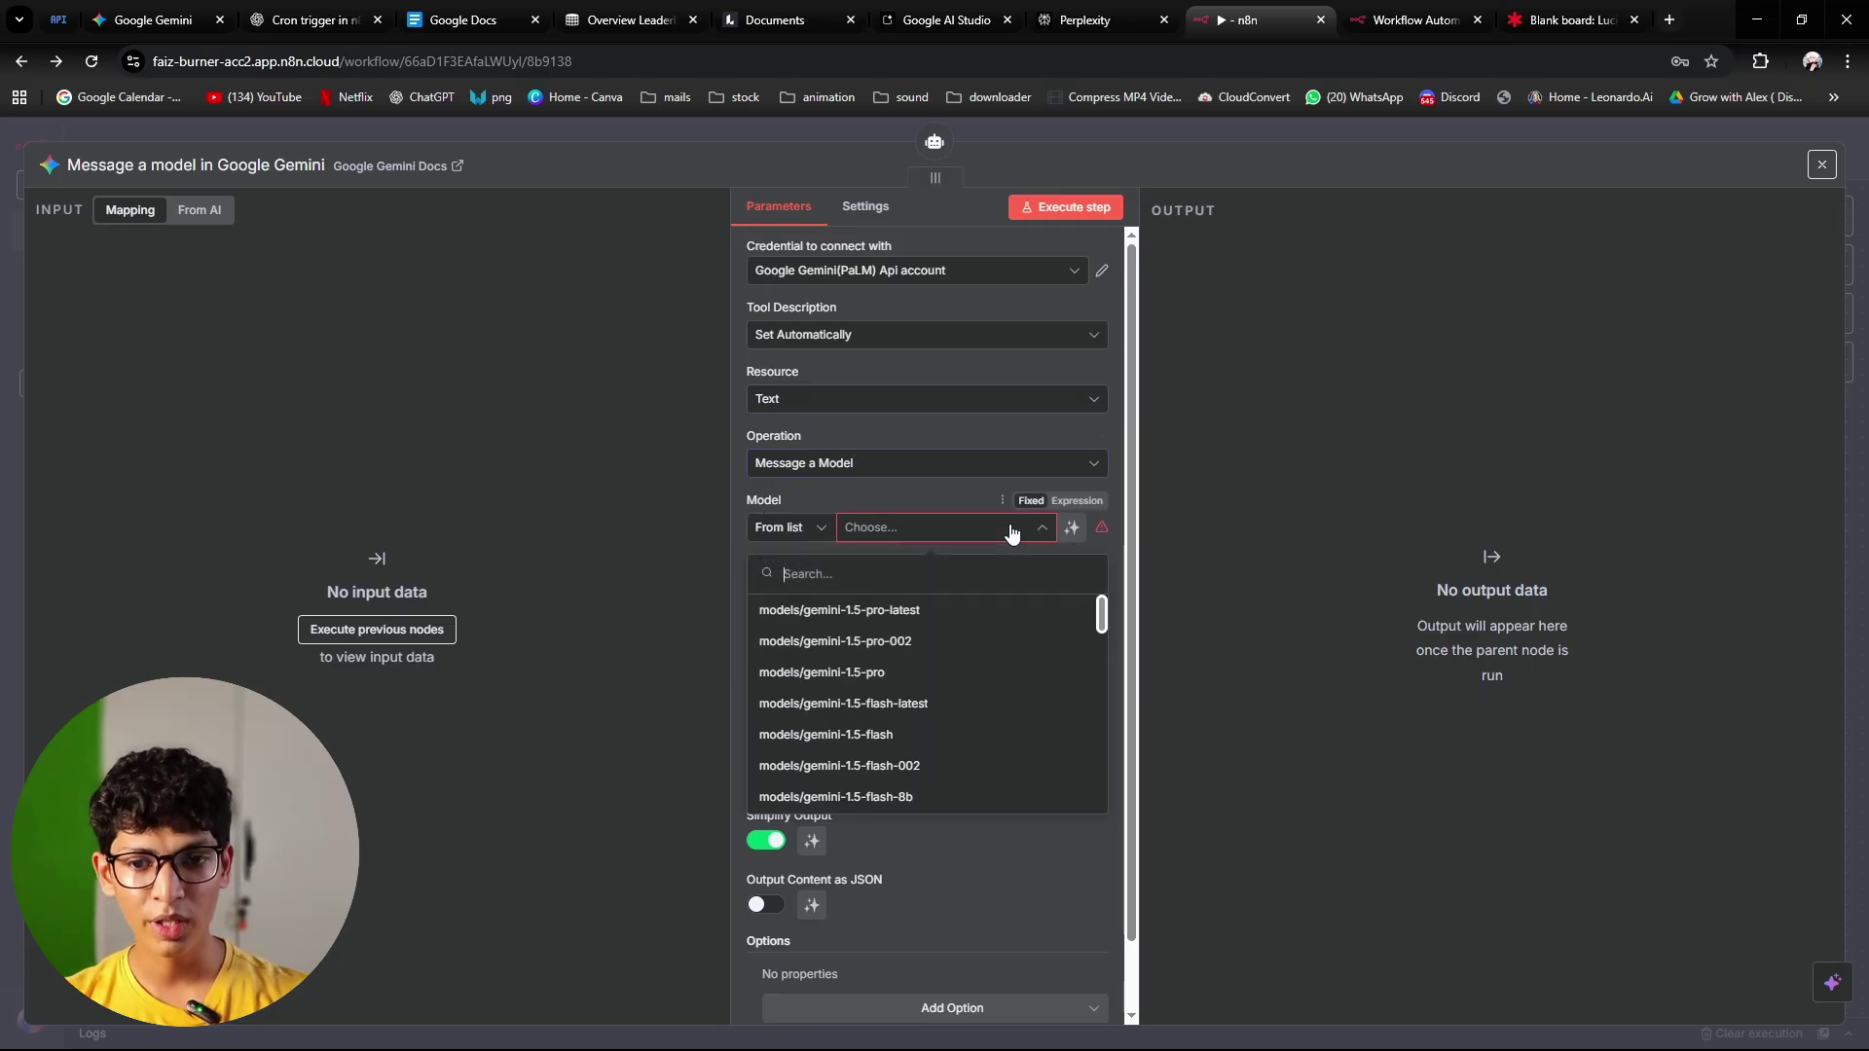
scroll(1009, 720, down, 5)
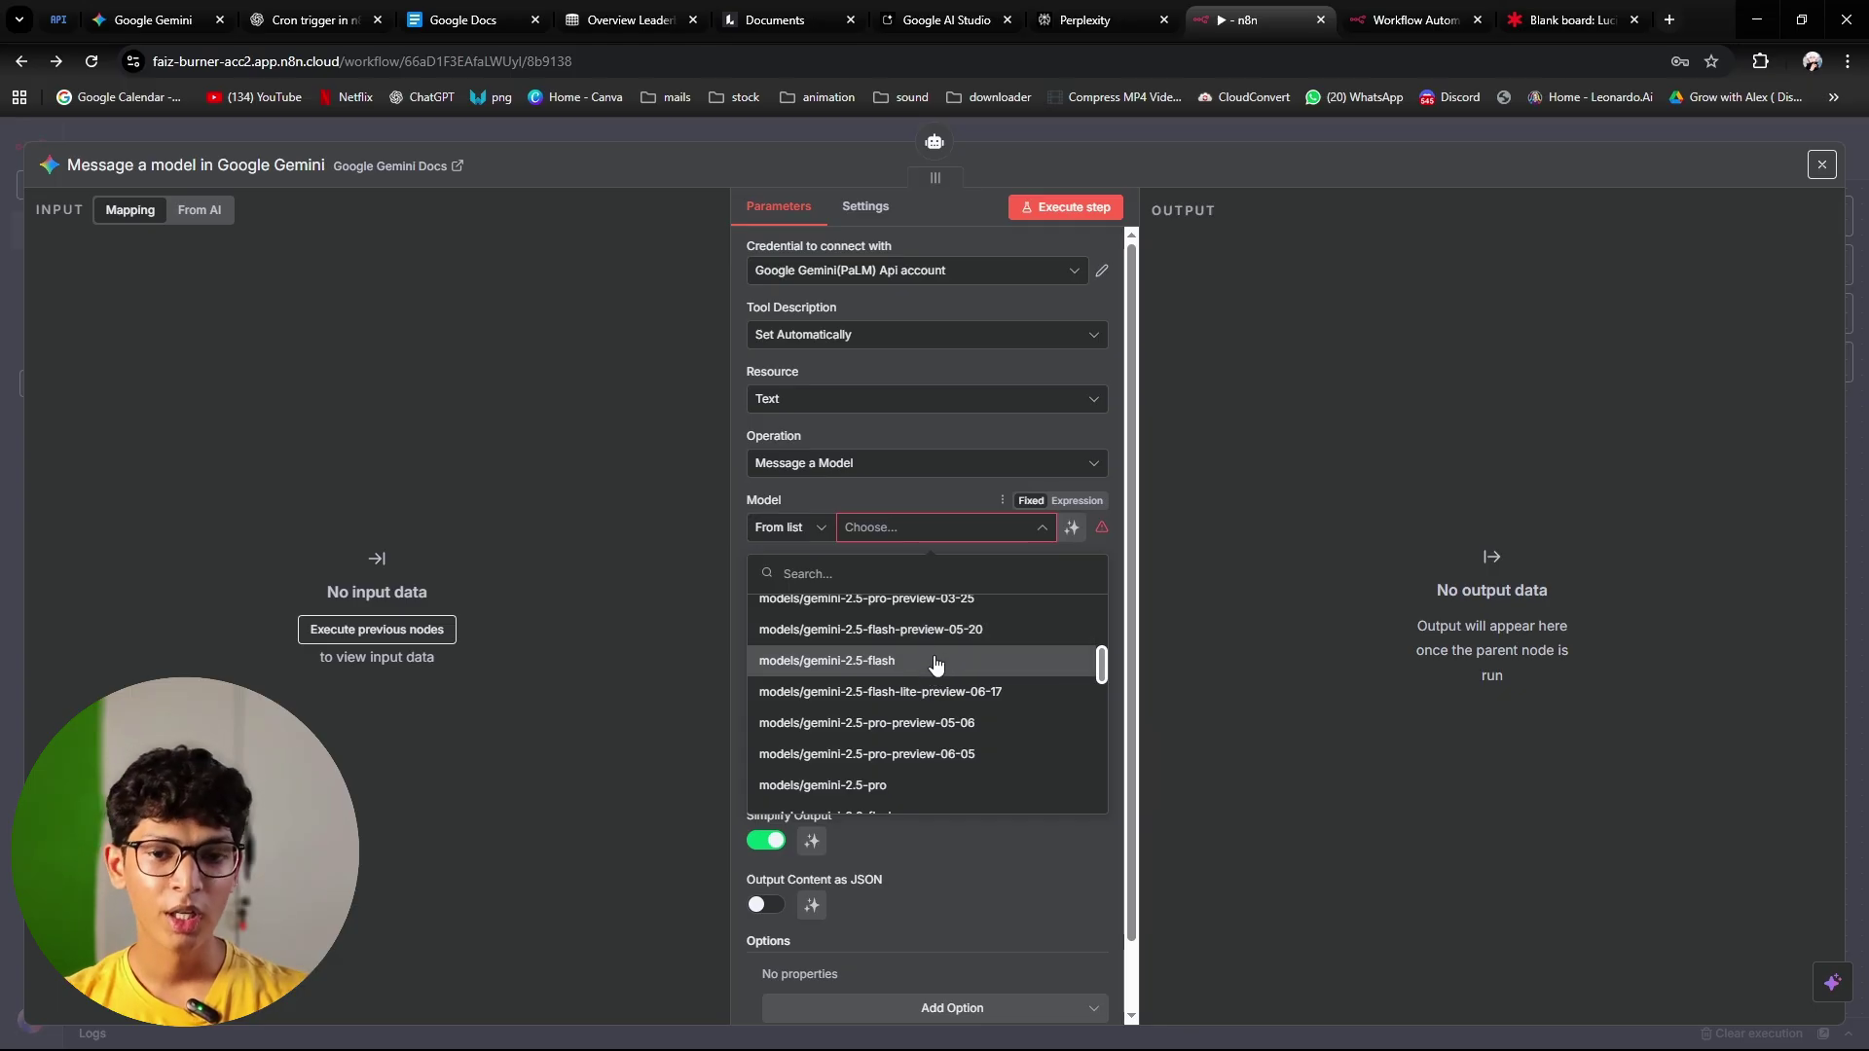
click(942, 785)
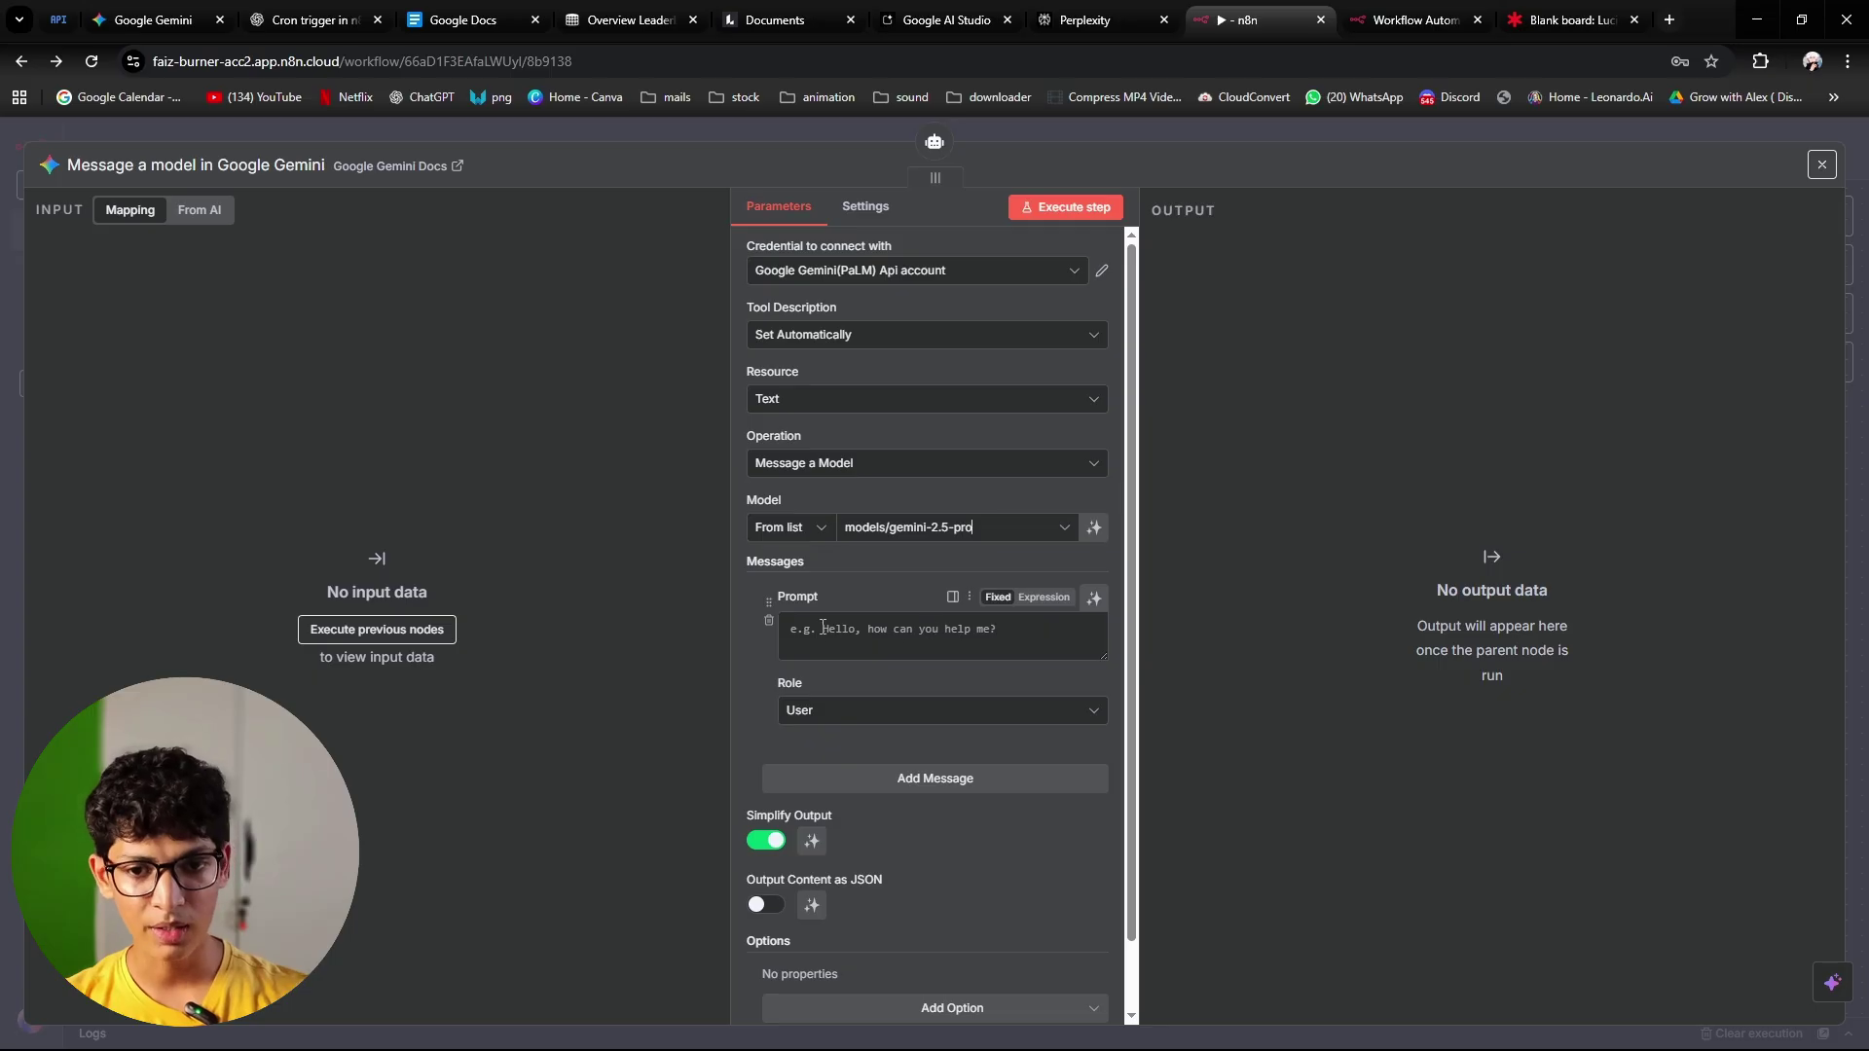
click(1094, 601)
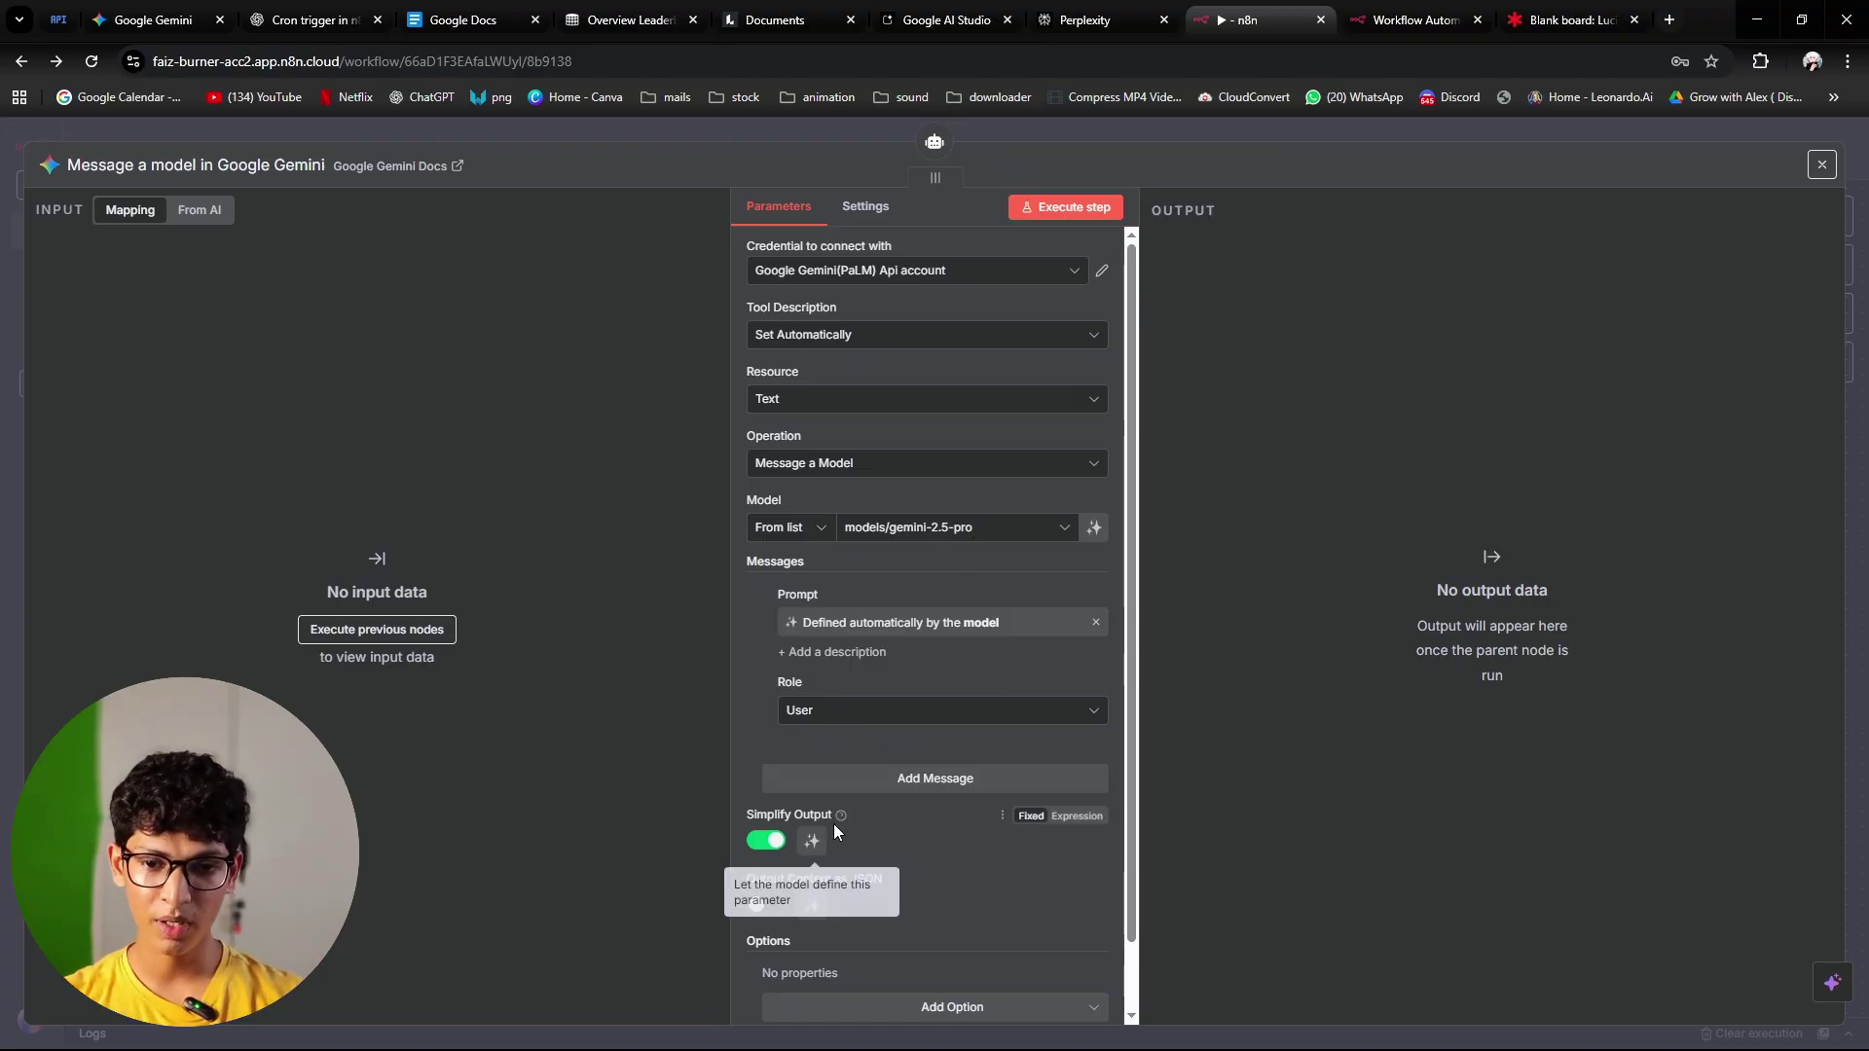
scroll(983, 855, down, 1)
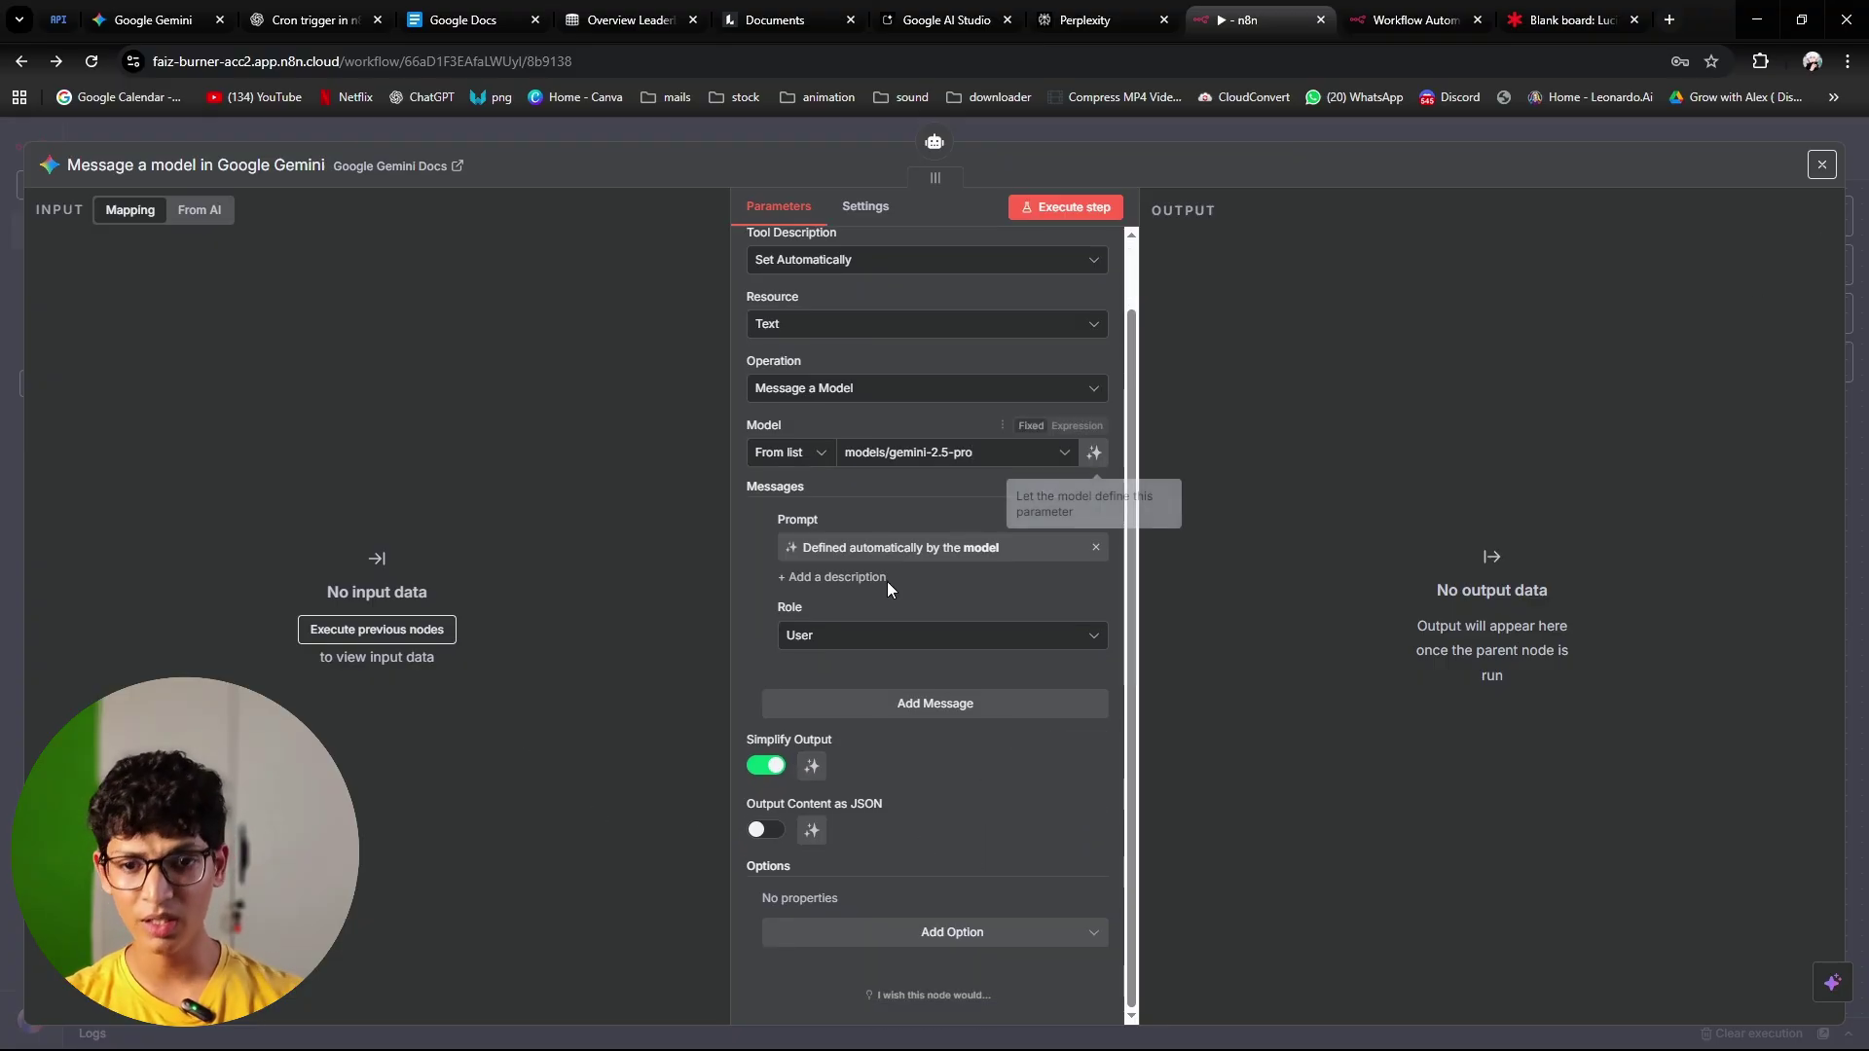
scroll(837, 687, up, 1)
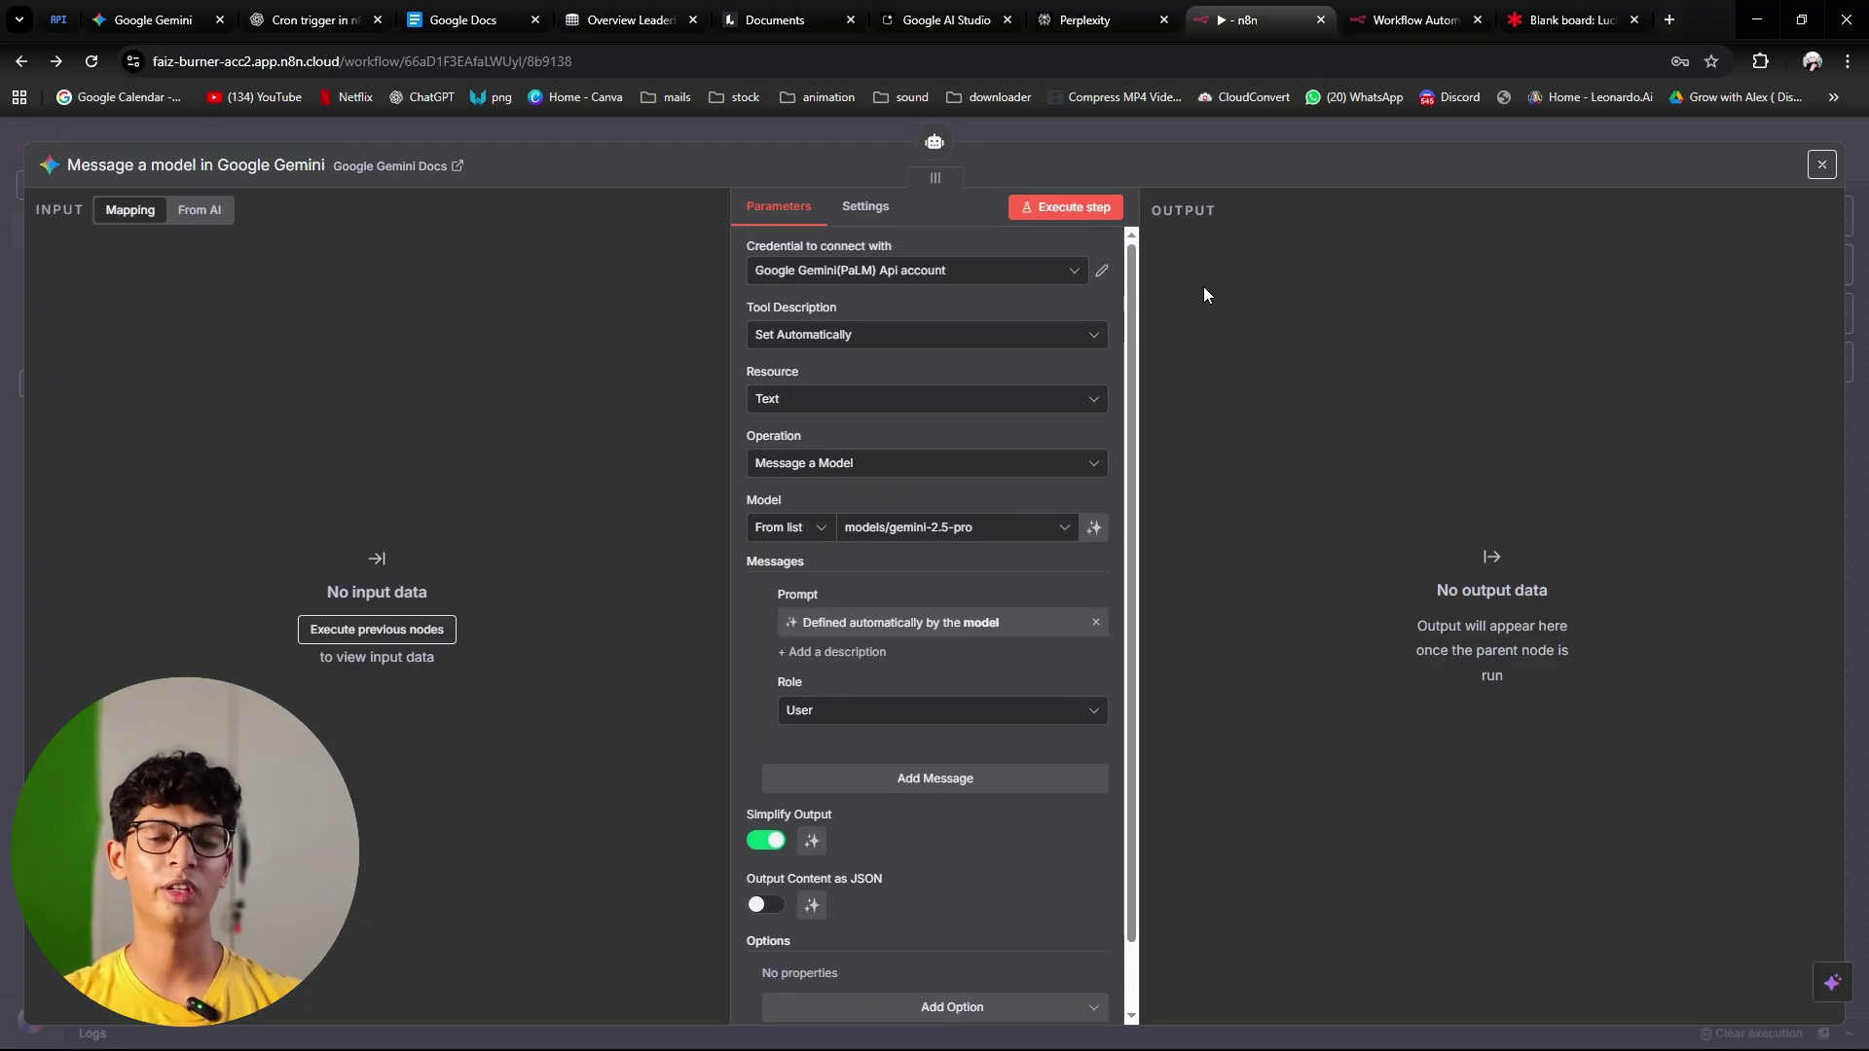
Step: Close the Gemini settings, move its node down-right of the agent, and switch to Lucidspark
click(1186, 129)
drag(972, 652, 1134, 765)
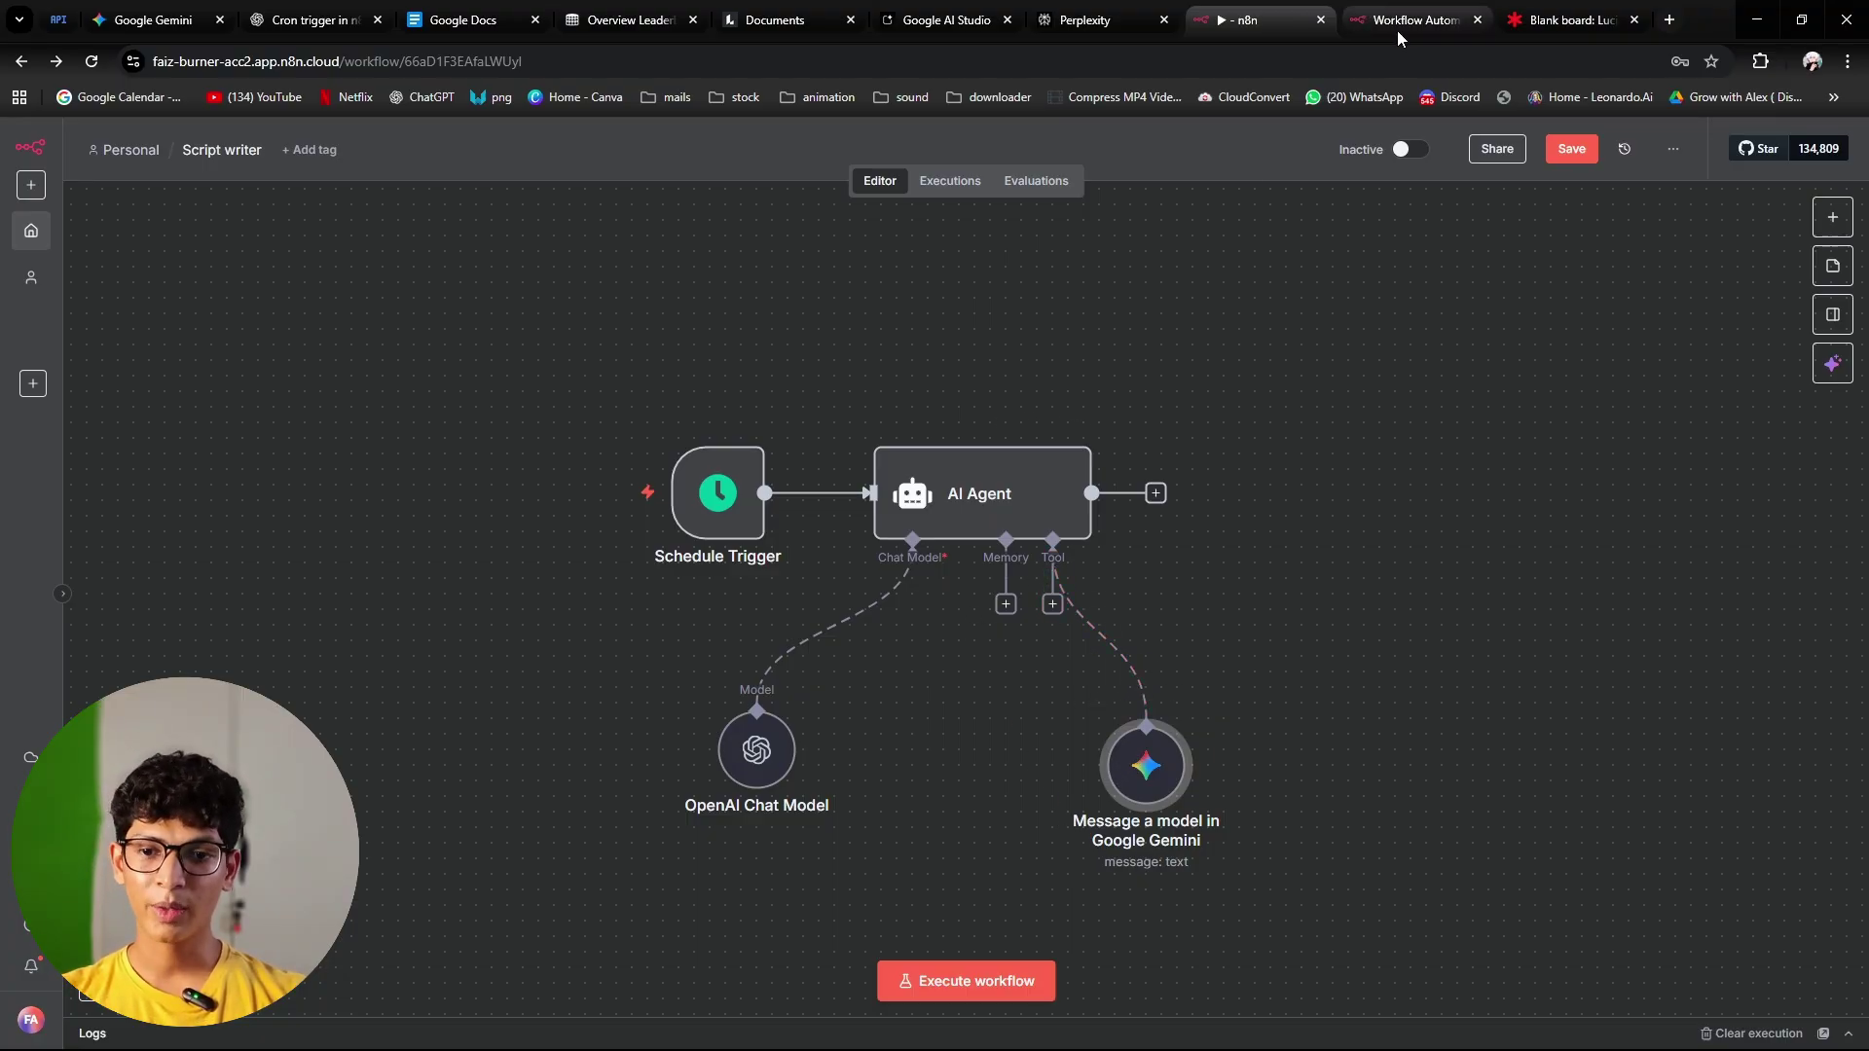
click(1562, 19)
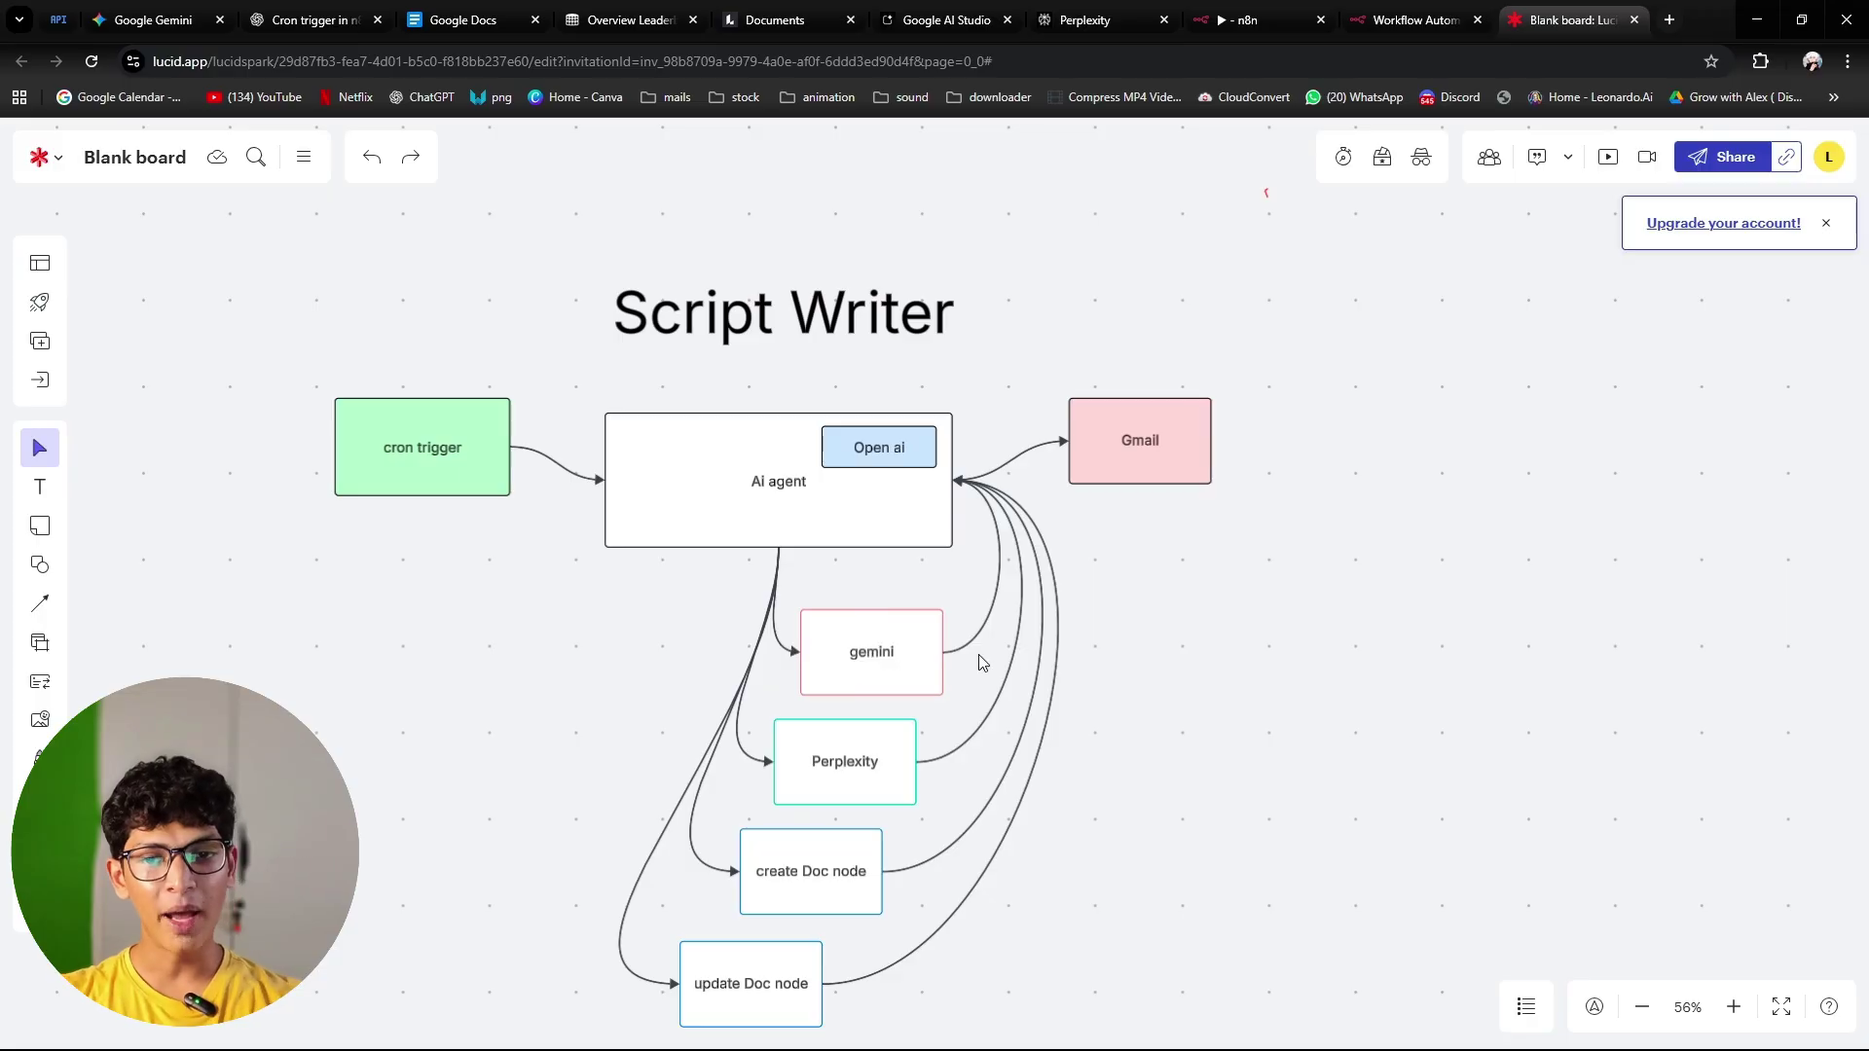
Step: Walk through the plan's Gemini connector, AI agent and cron trigger boxes, then return to n8n
click(1001, 575)
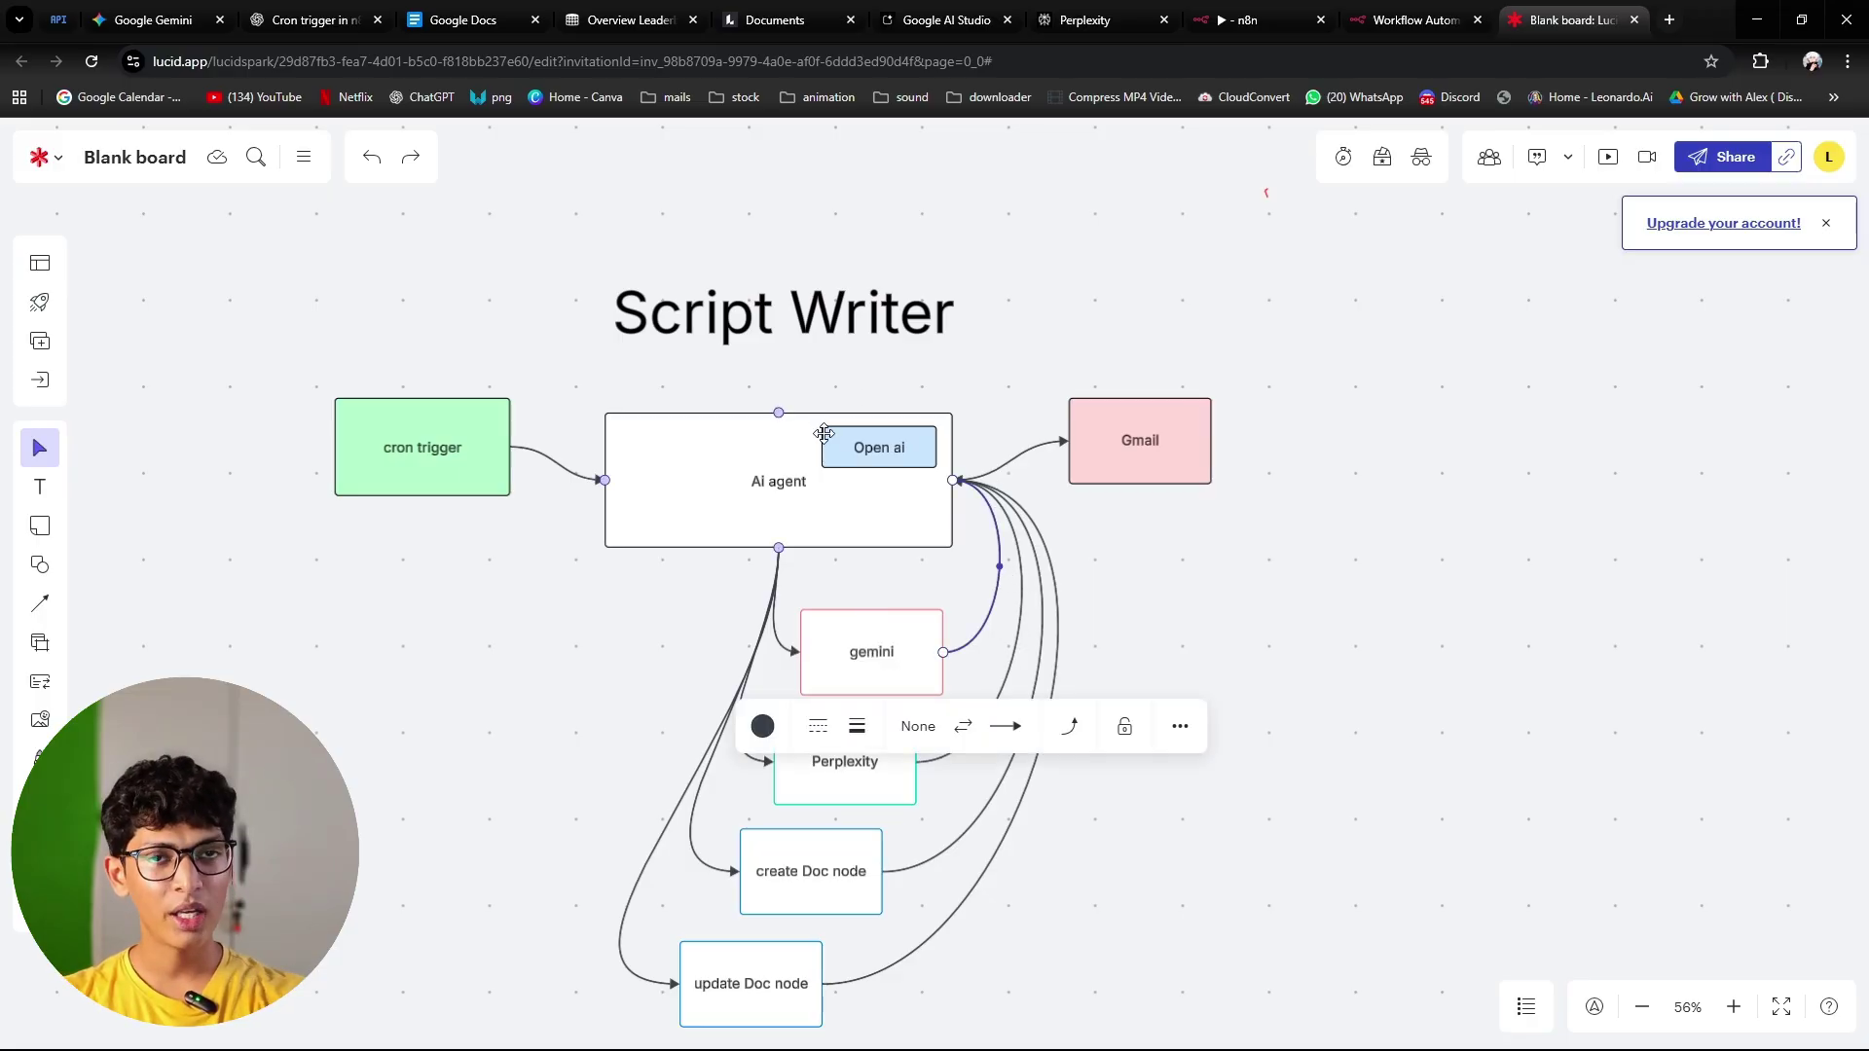
click(821, 527)
click(1289, 599)
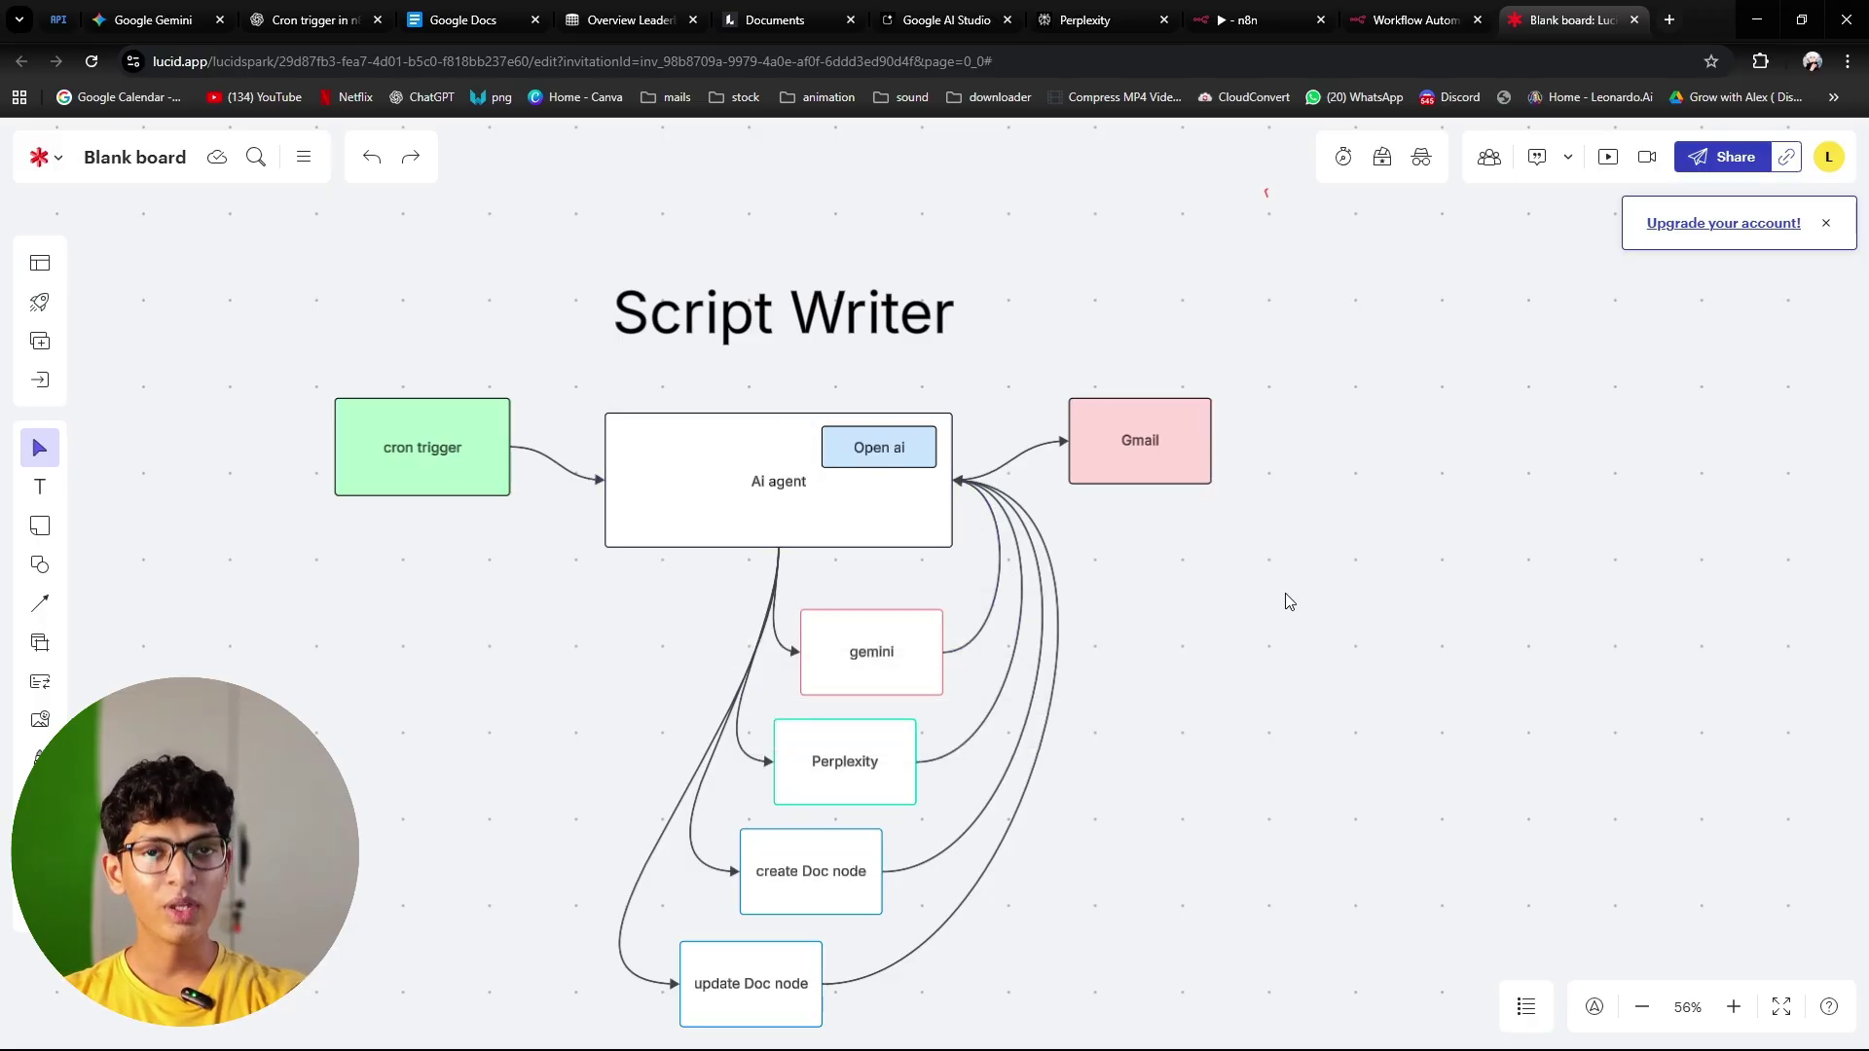
click(408, 471)
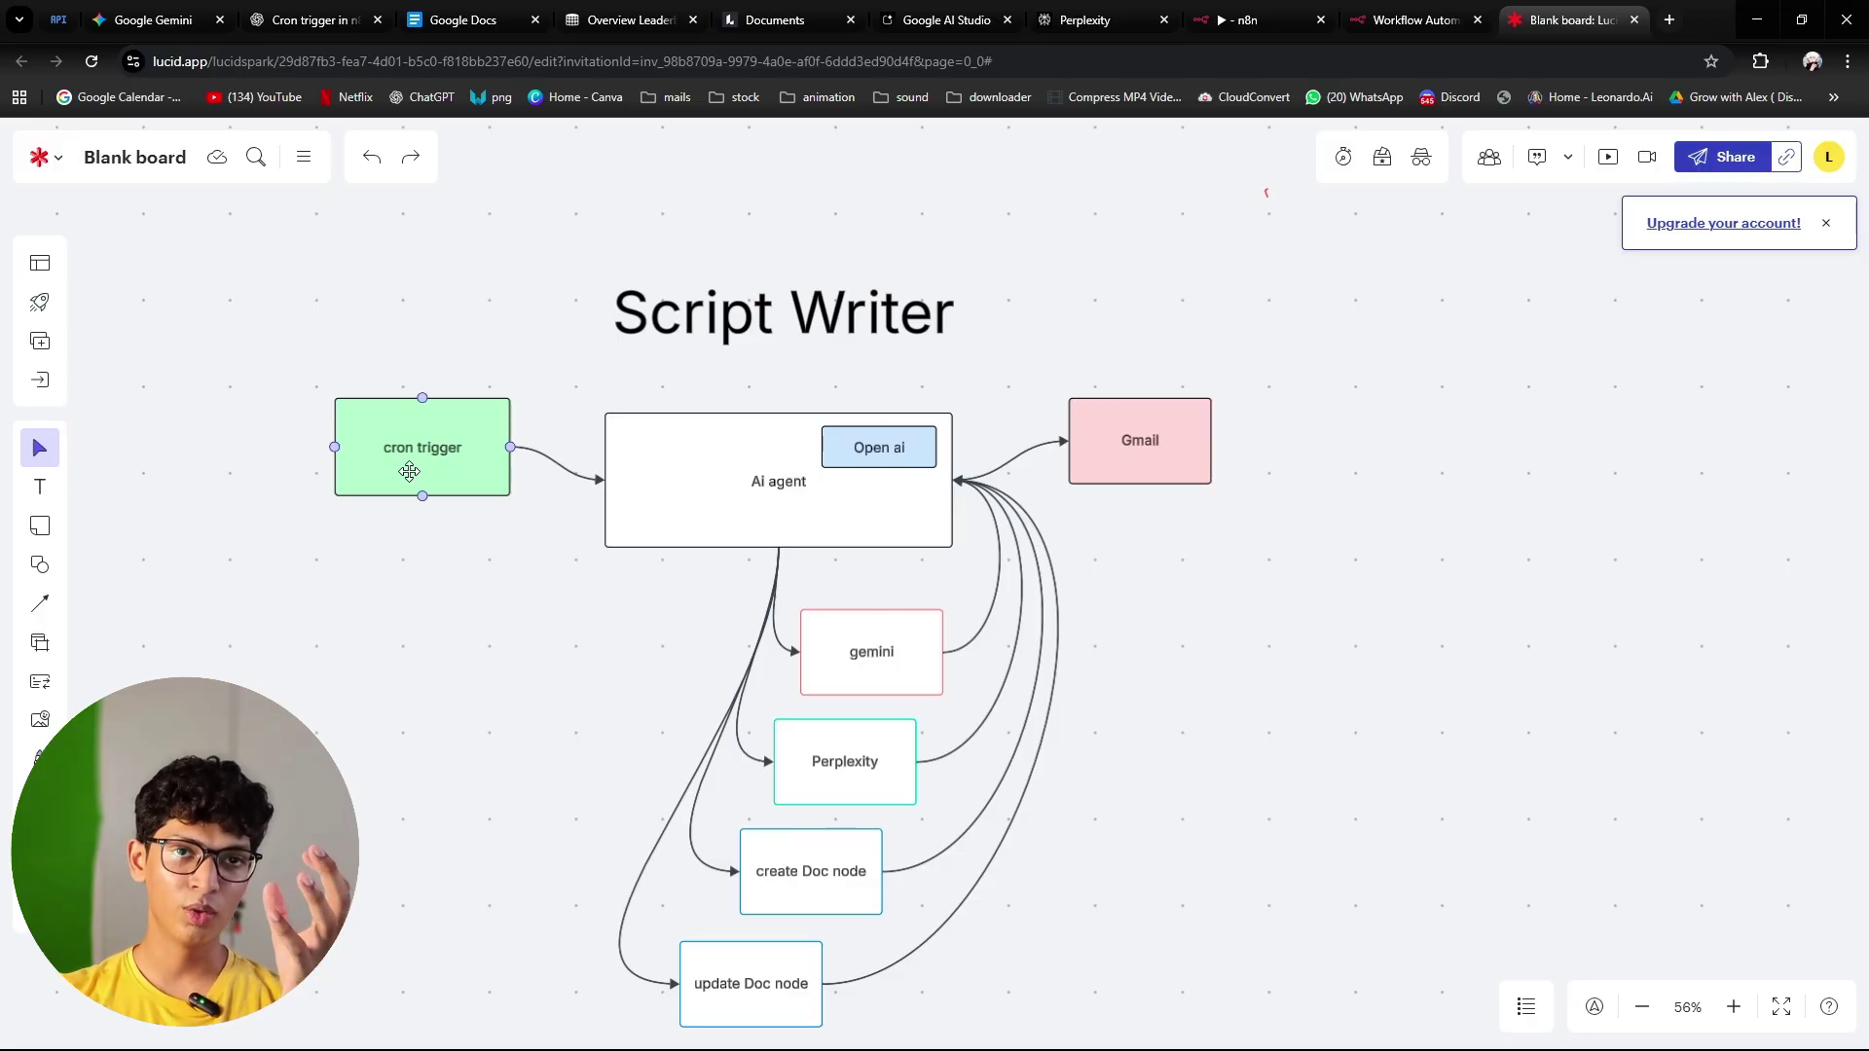
key(Escape)
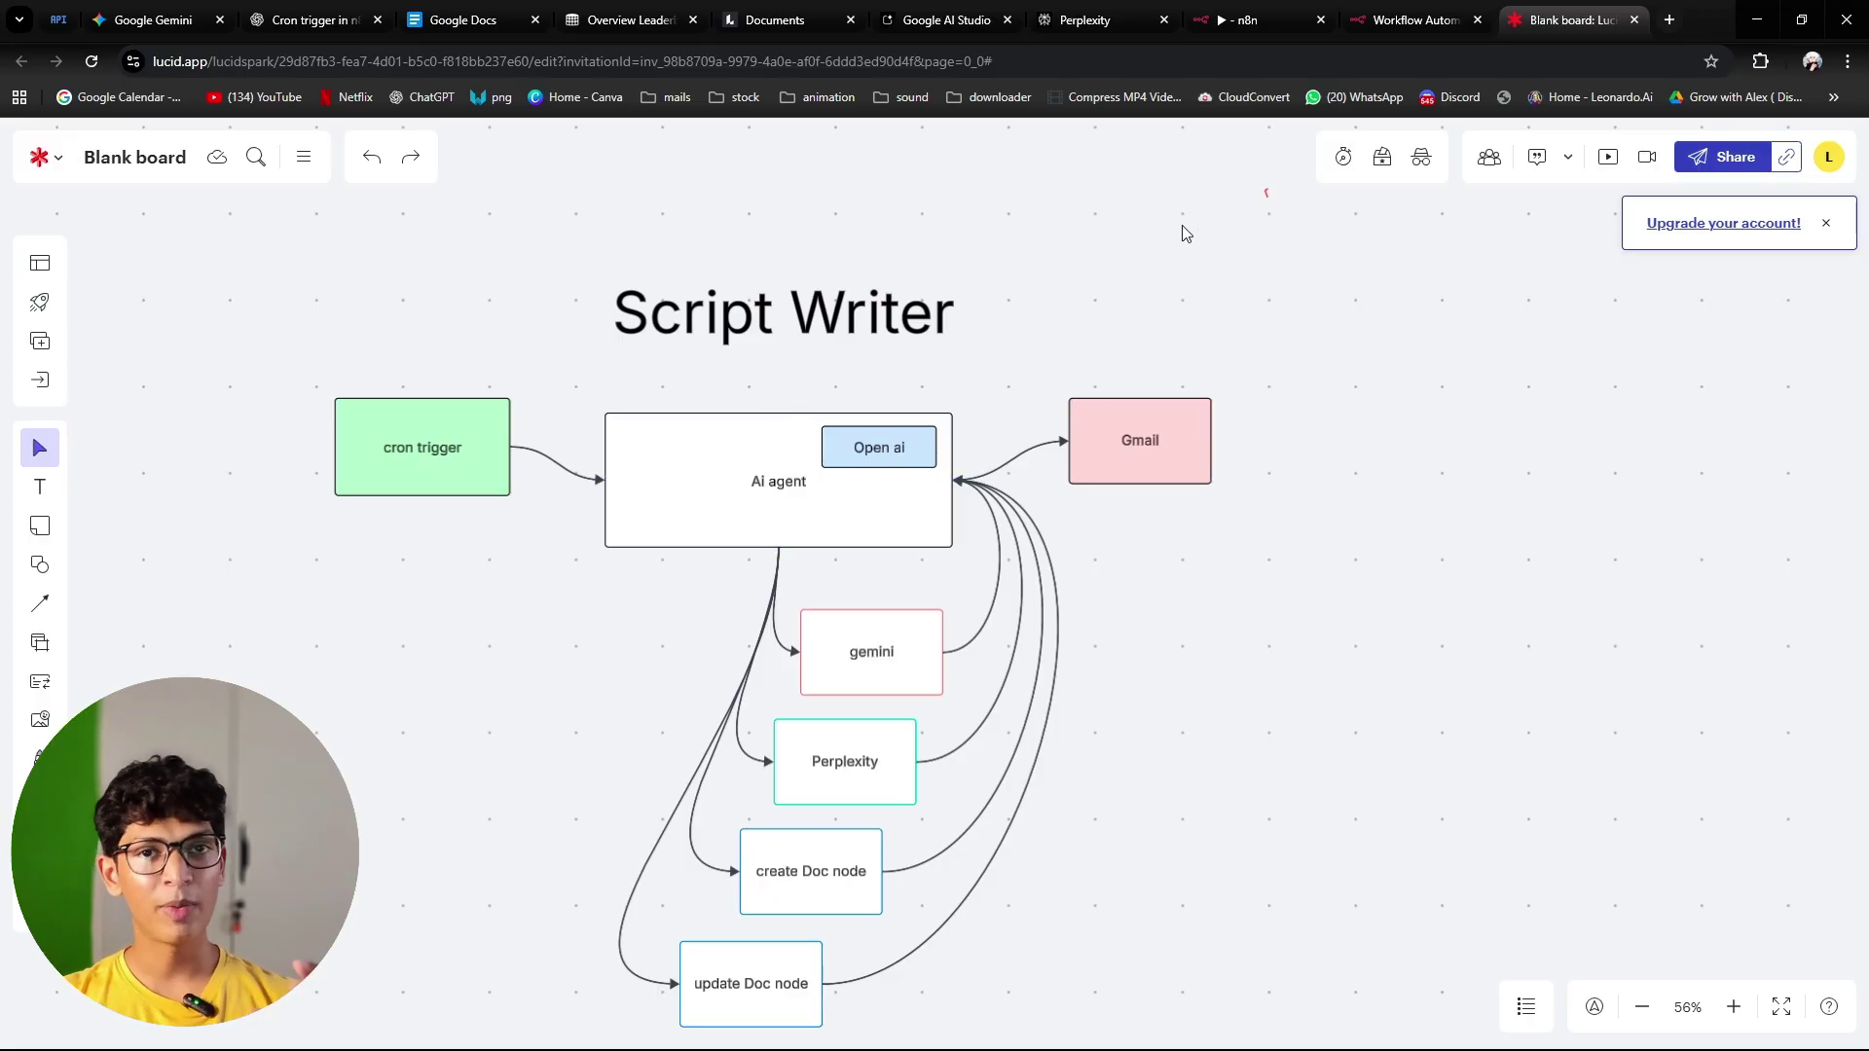
click(1237, 29)
Step: Add a Perplexity Tool to the AI Agent via a 'perple' search and begin a new credential
click(1052, 603)
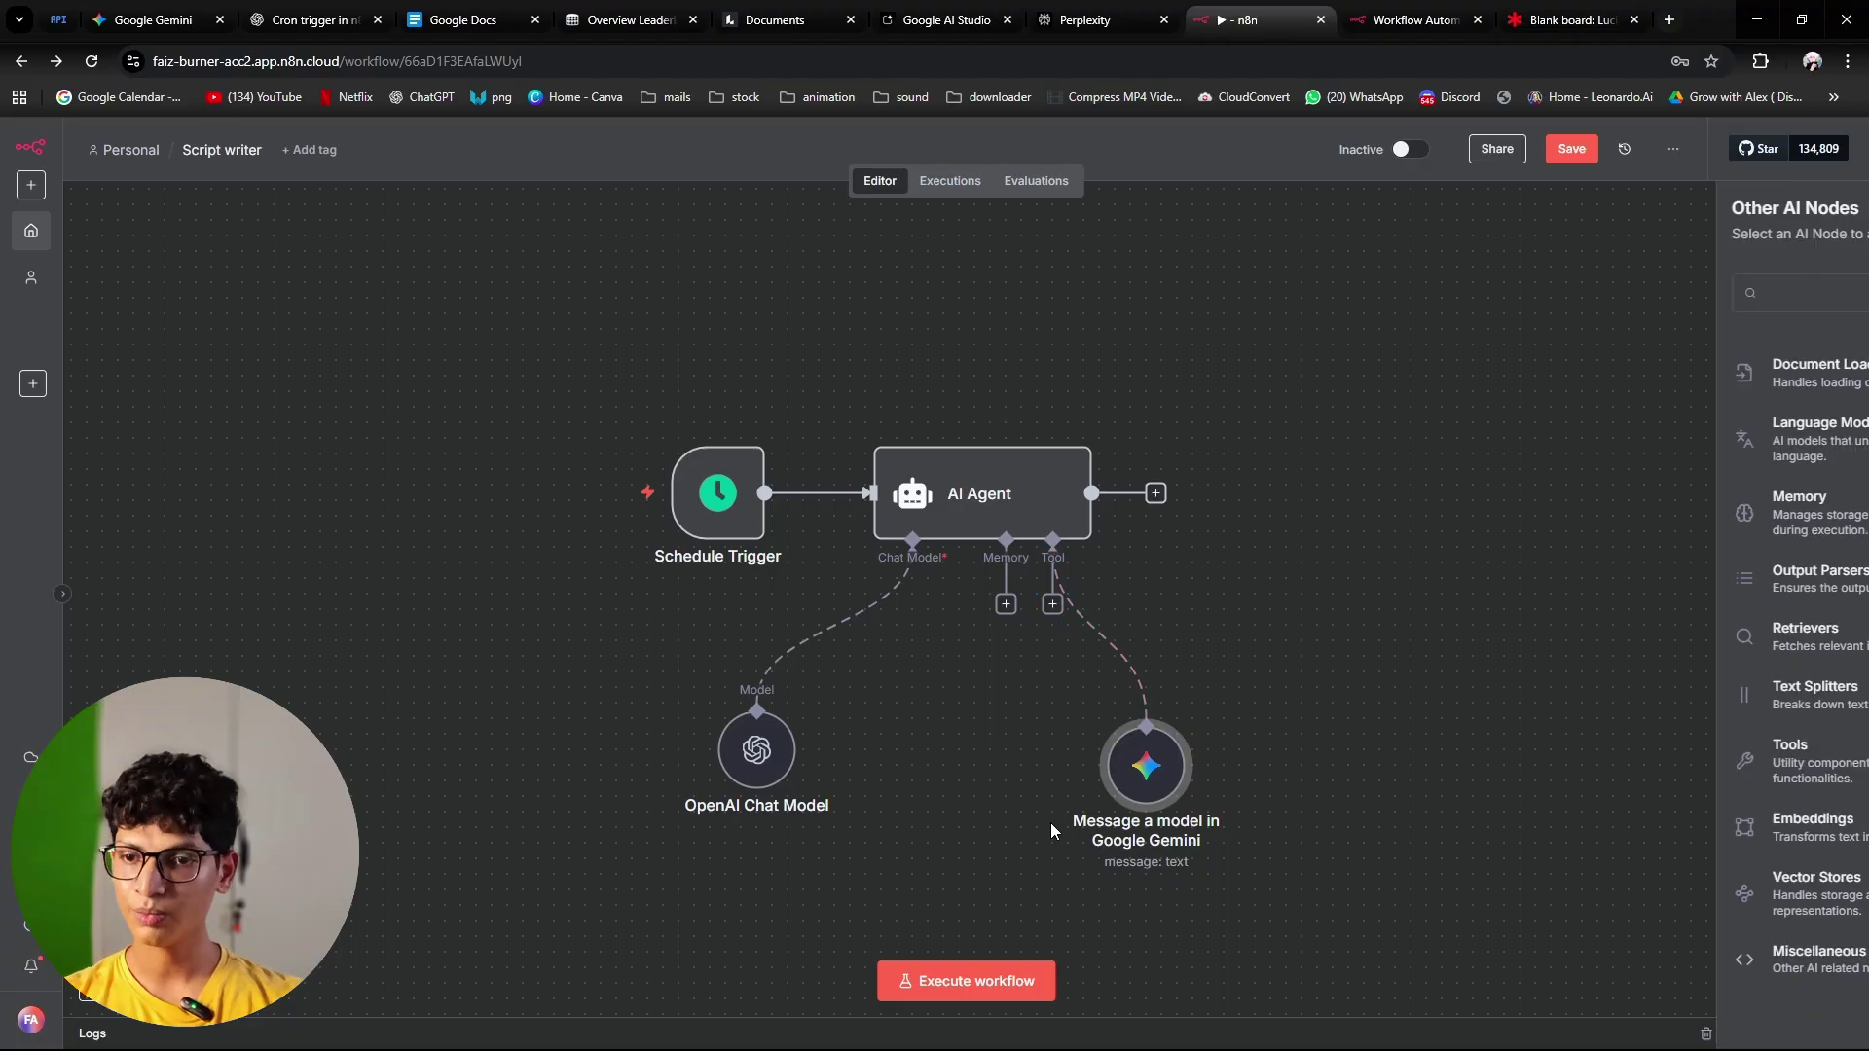
text(perplex)
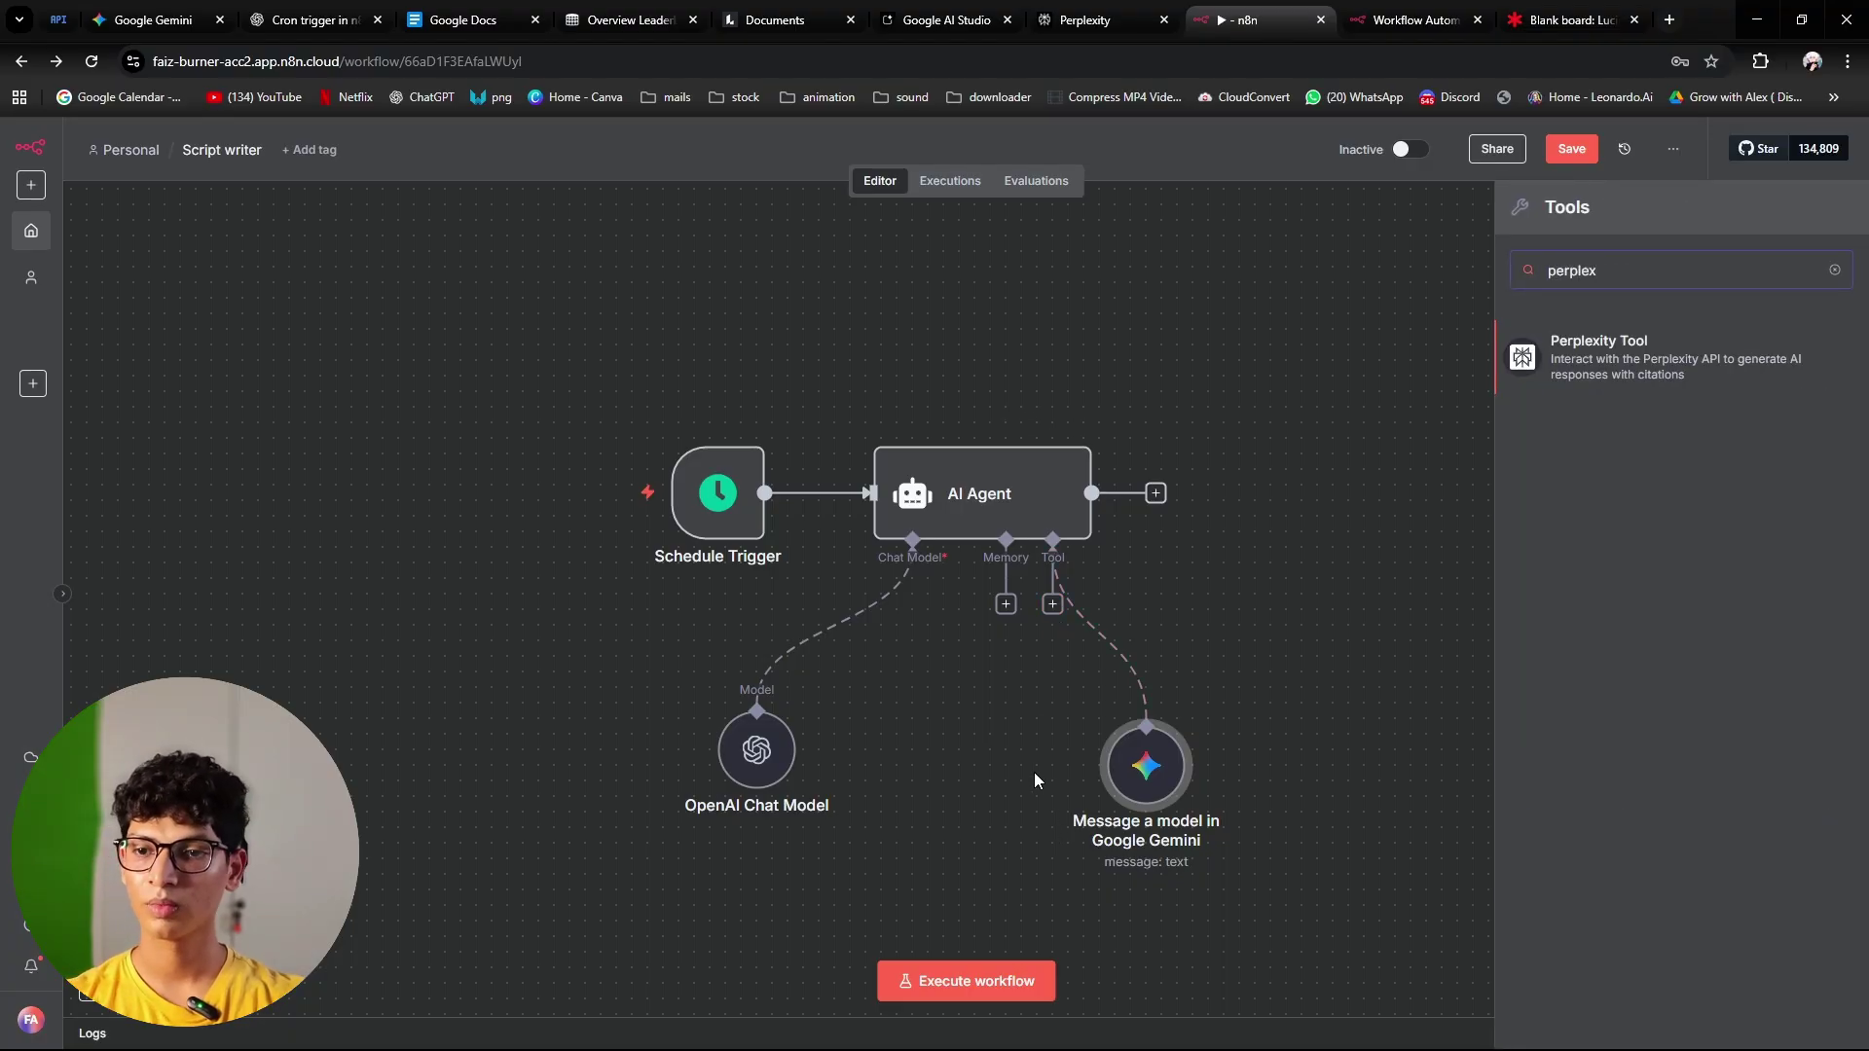
key(Return)
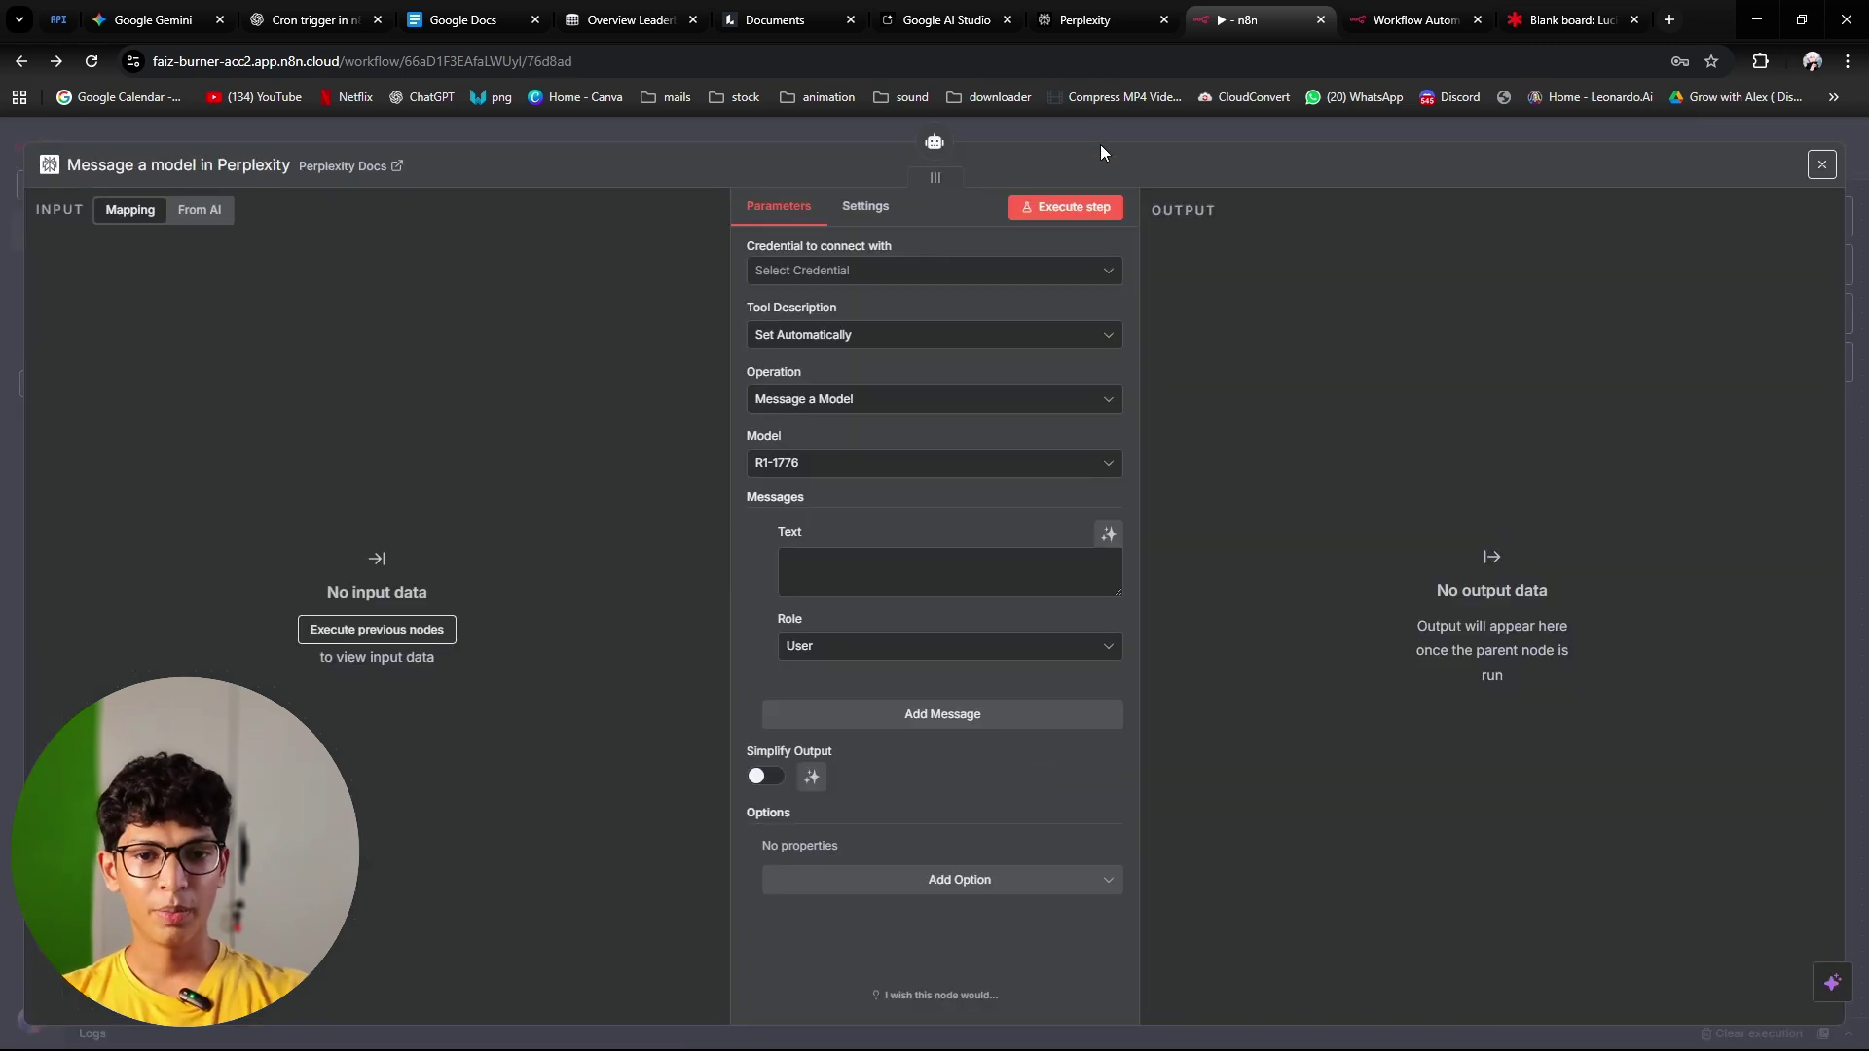
click(814, 272)
click(870, 321)
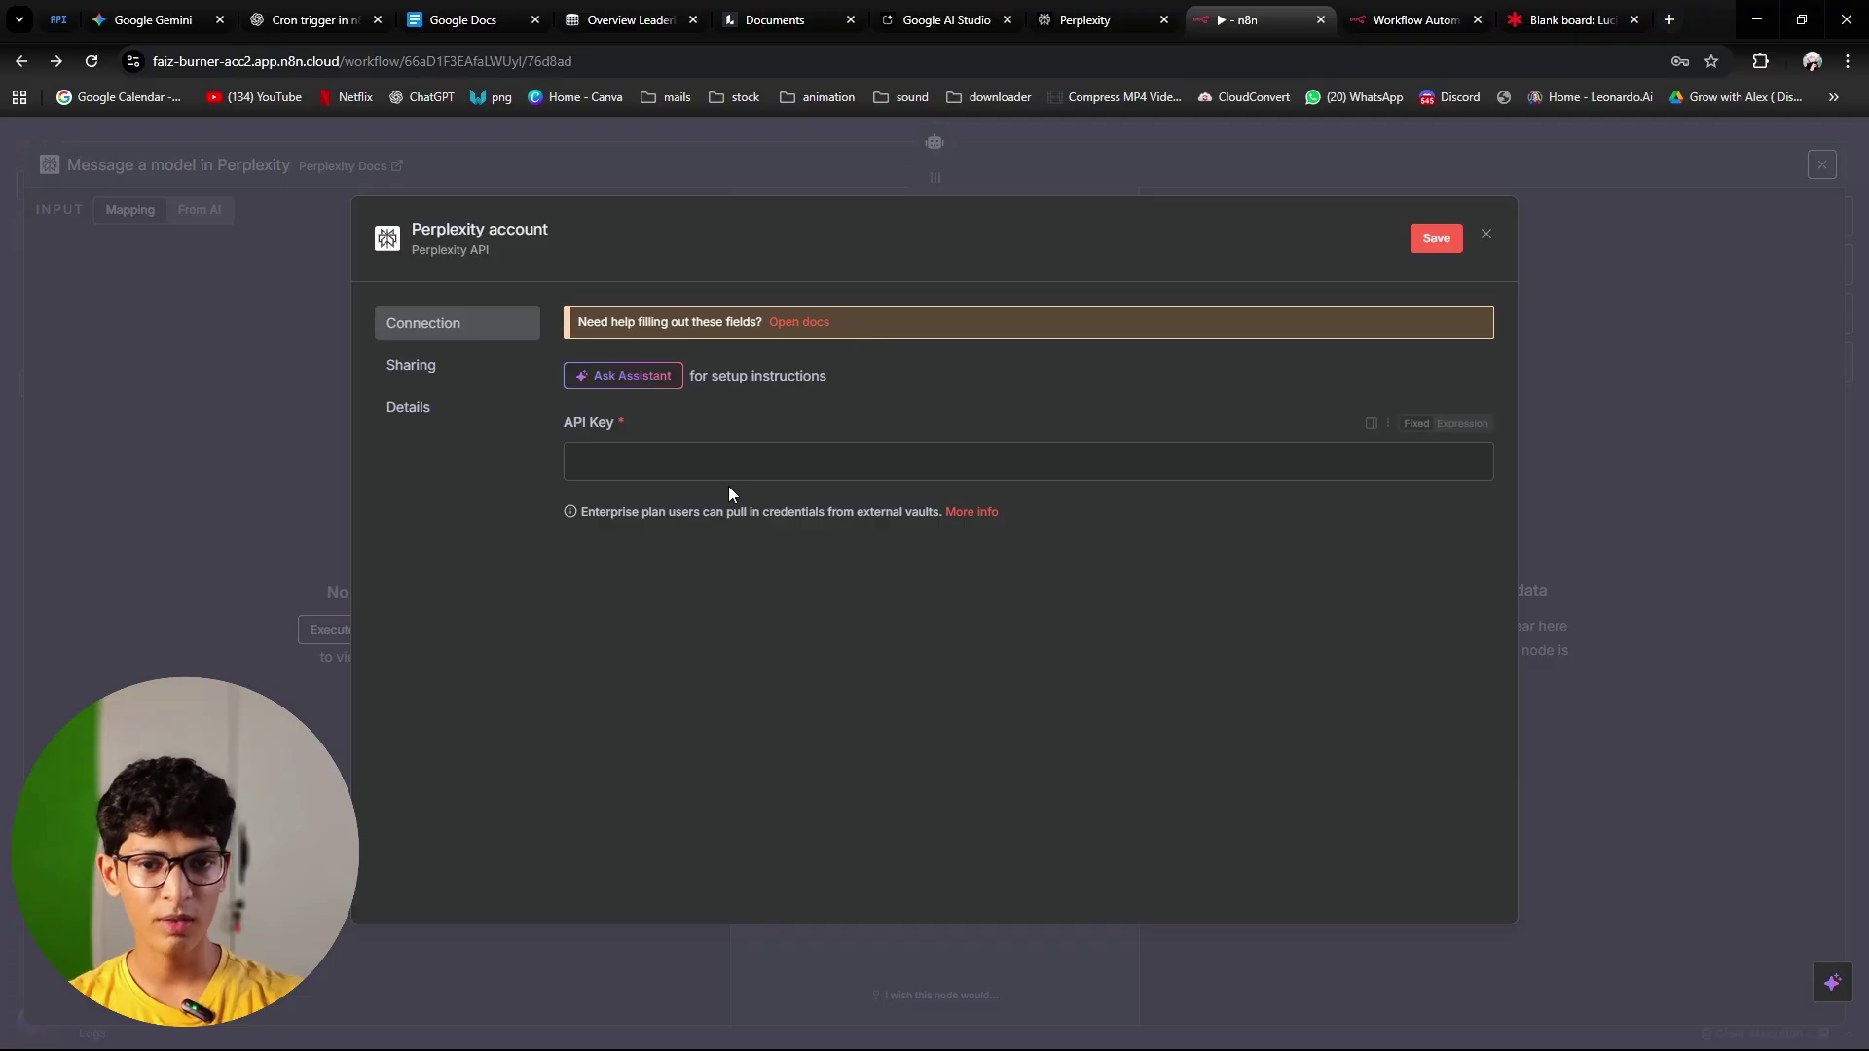
click(899, 382)
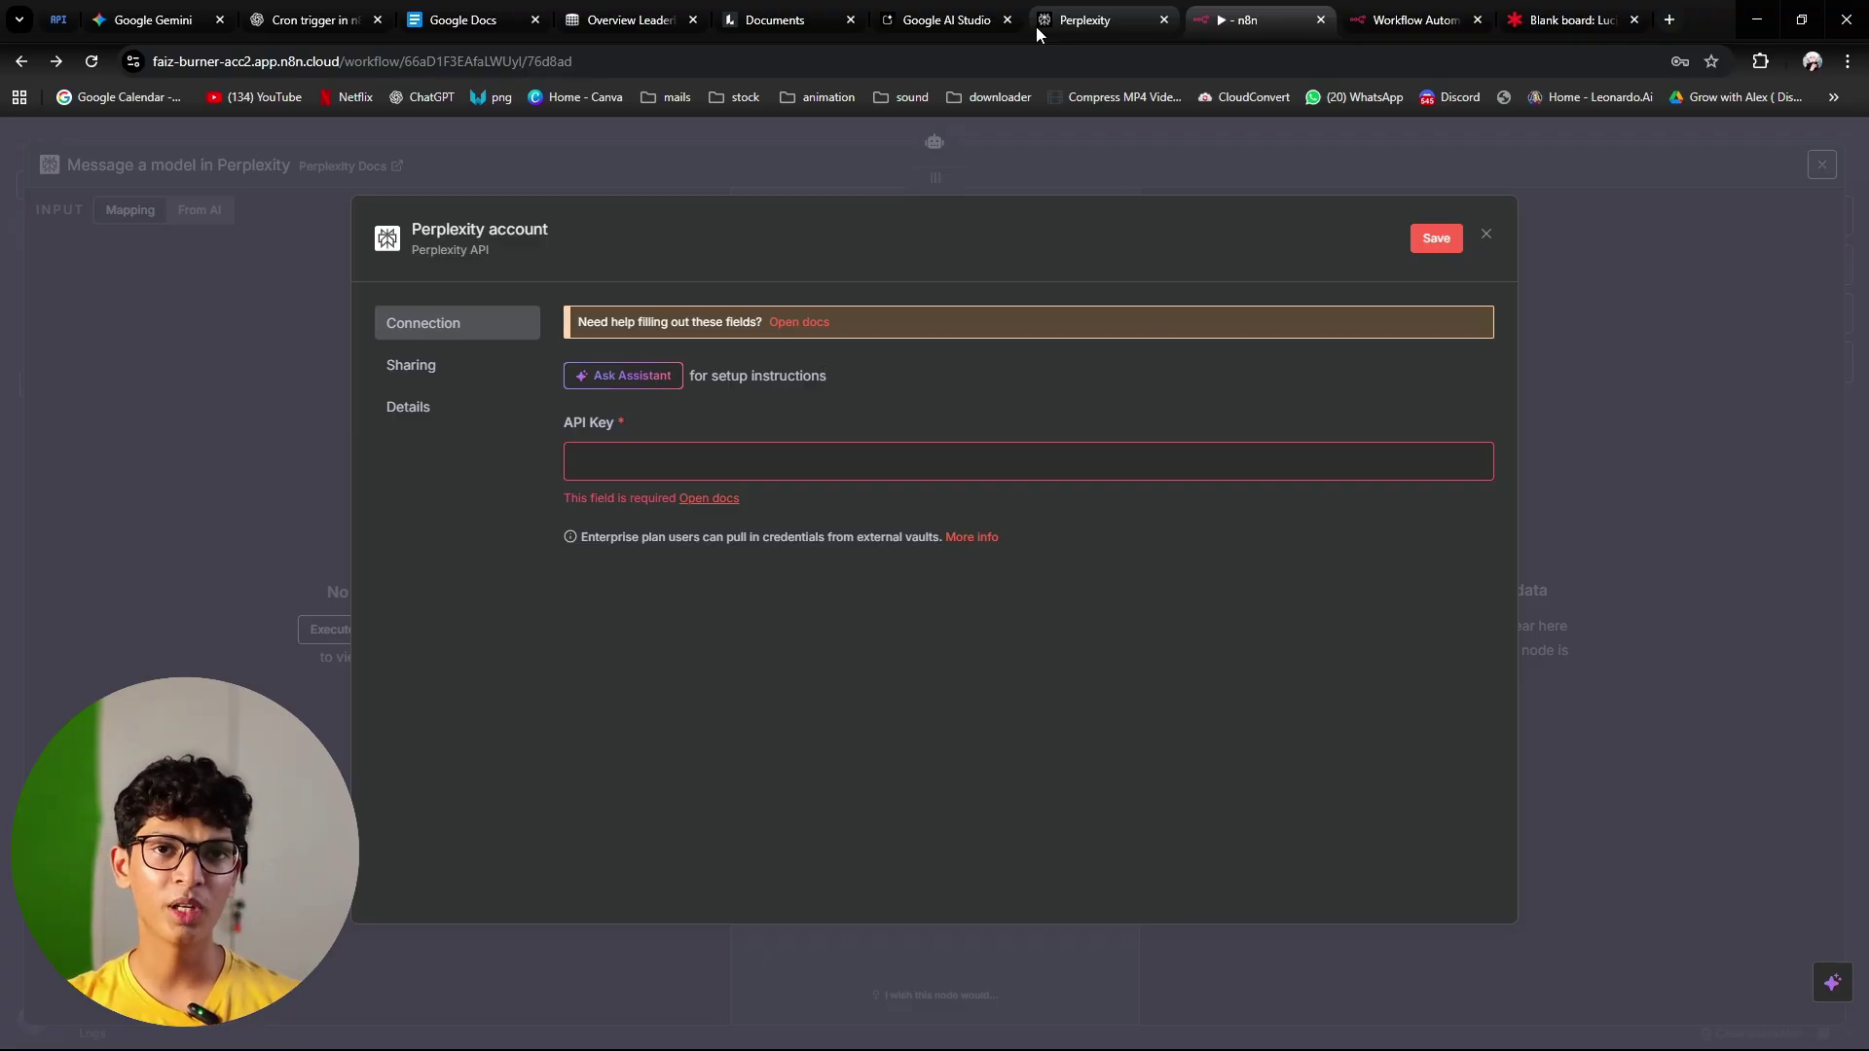
click(1035, 26)
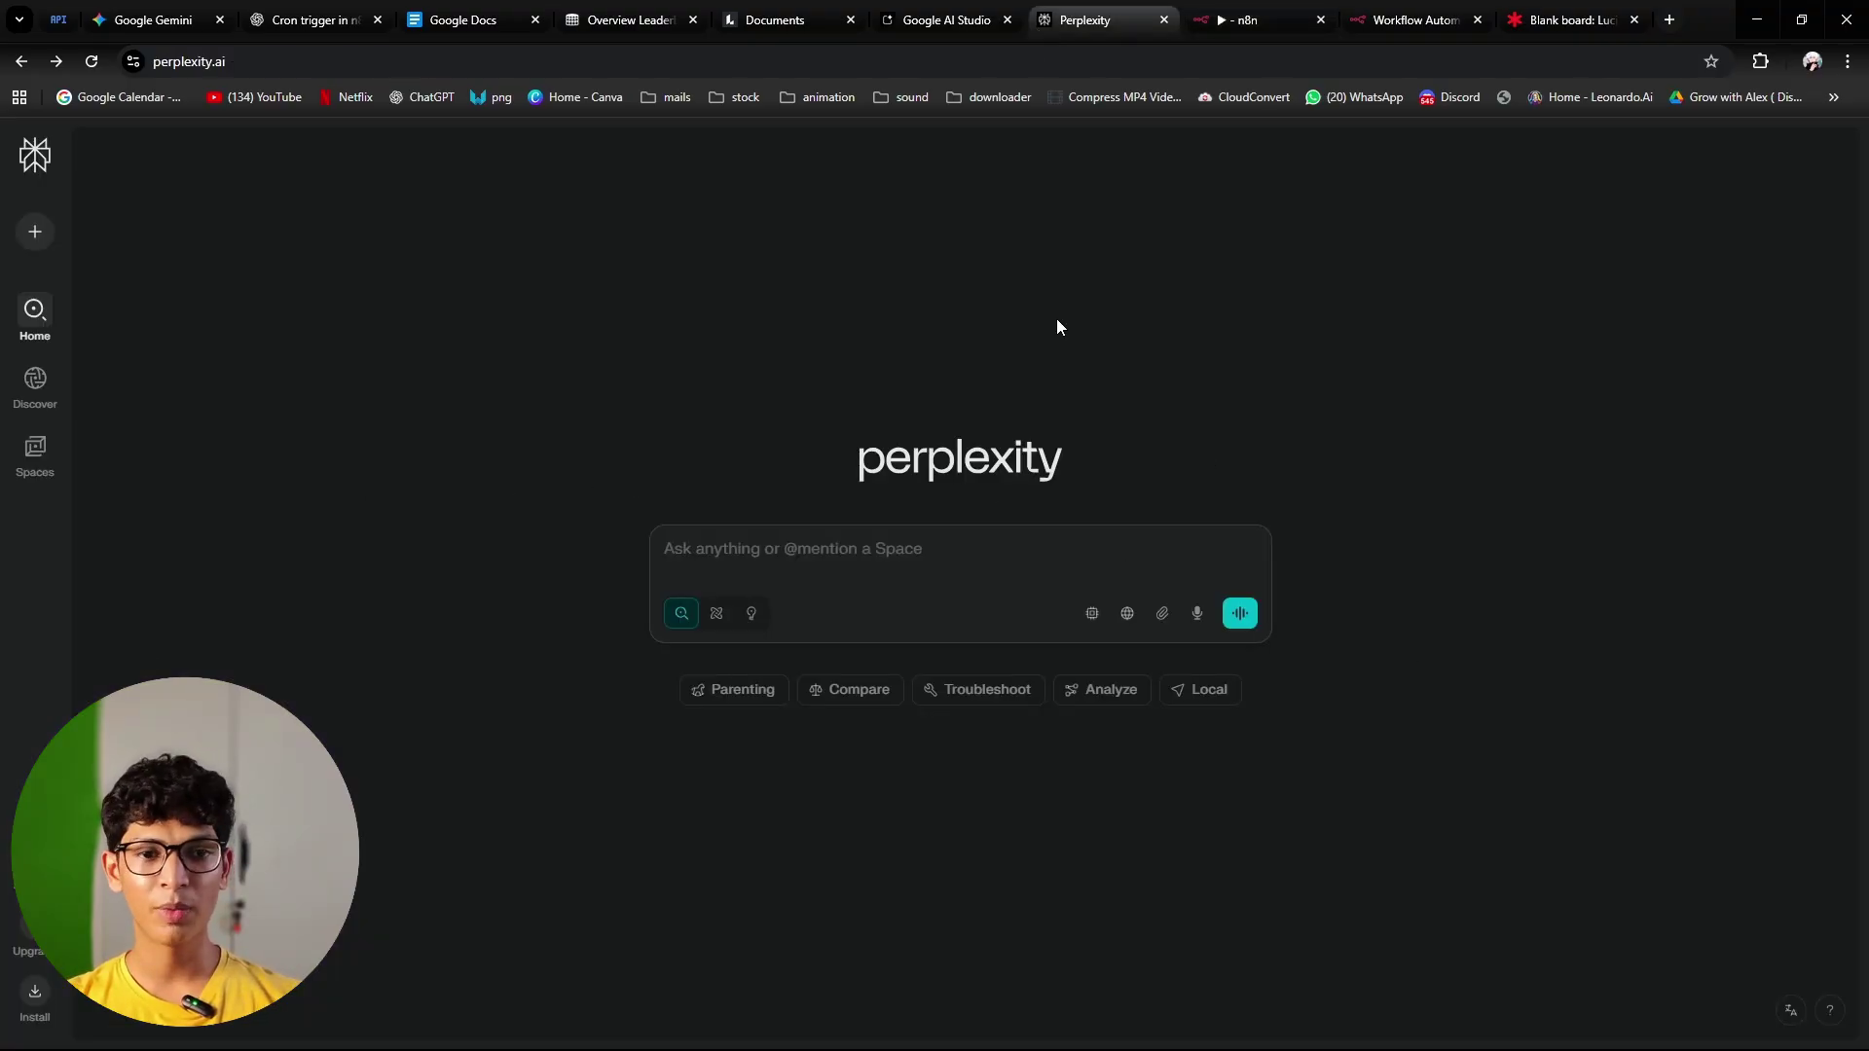
mouse_move(35, 311)
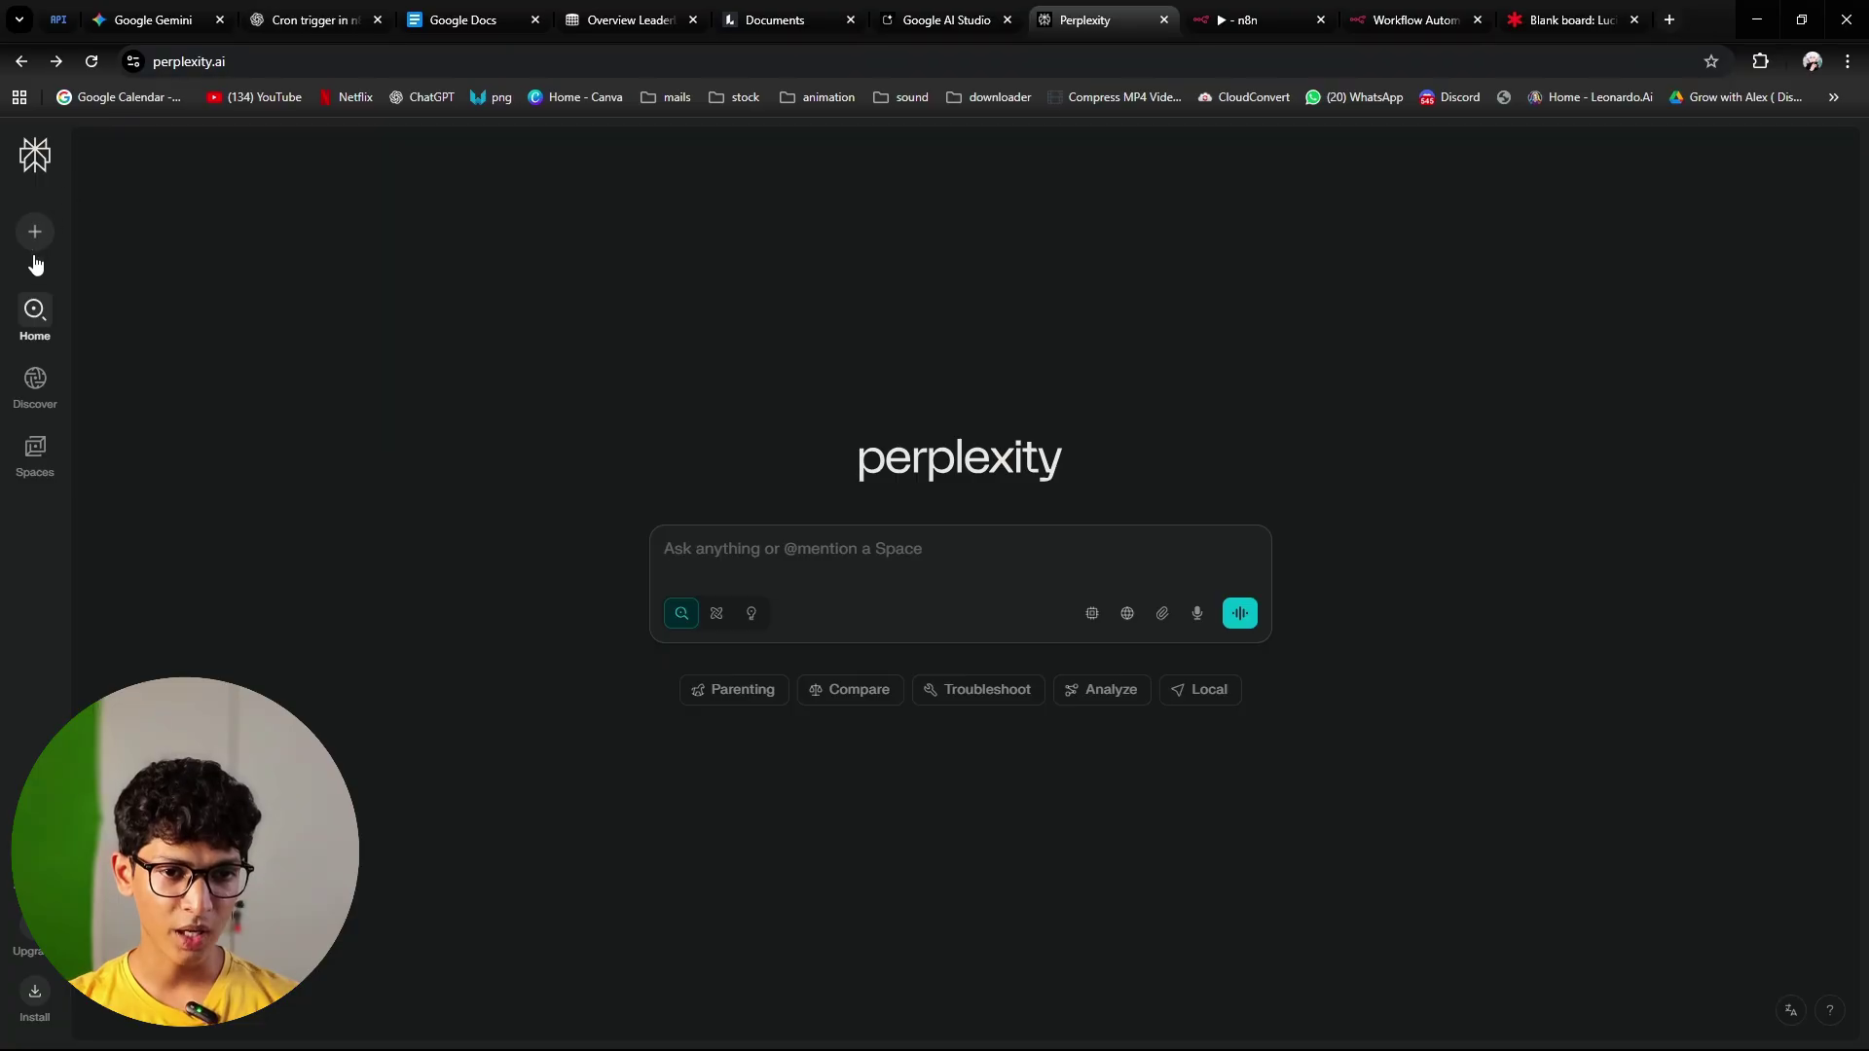
mouse_move(35, 382)
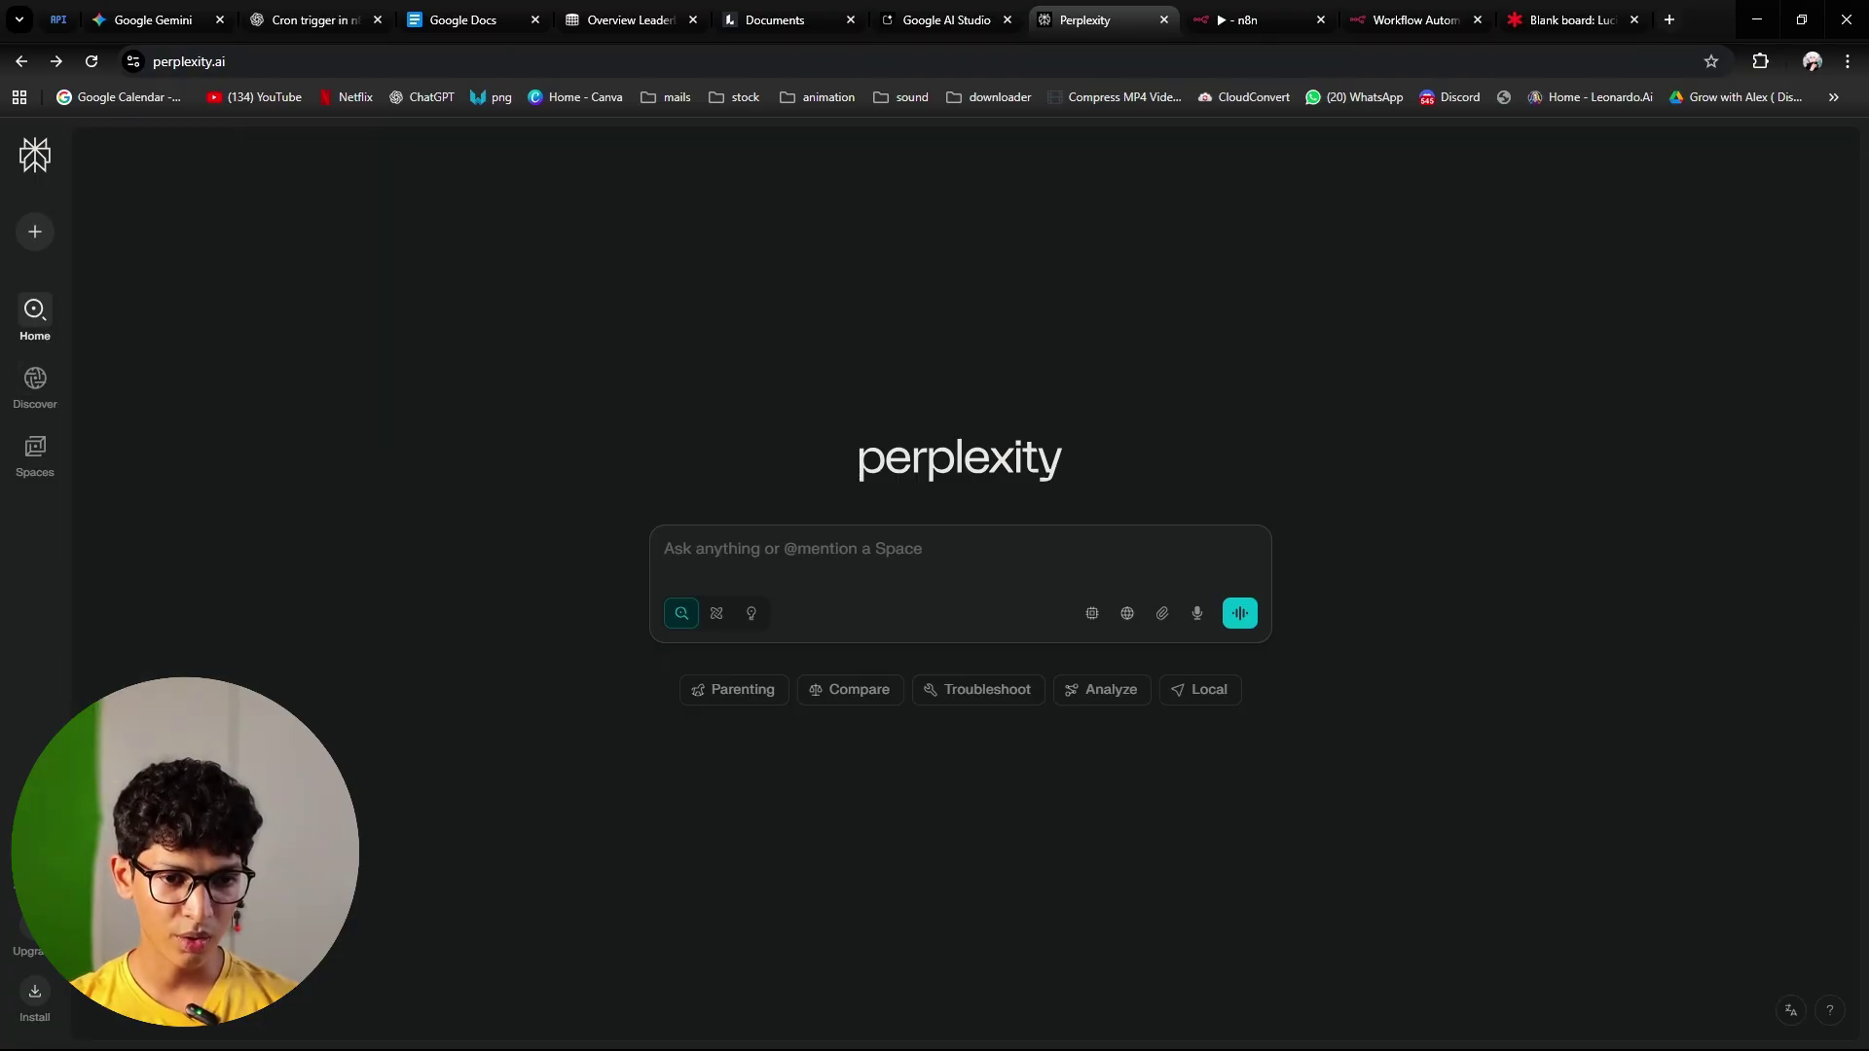
click(35, 890)
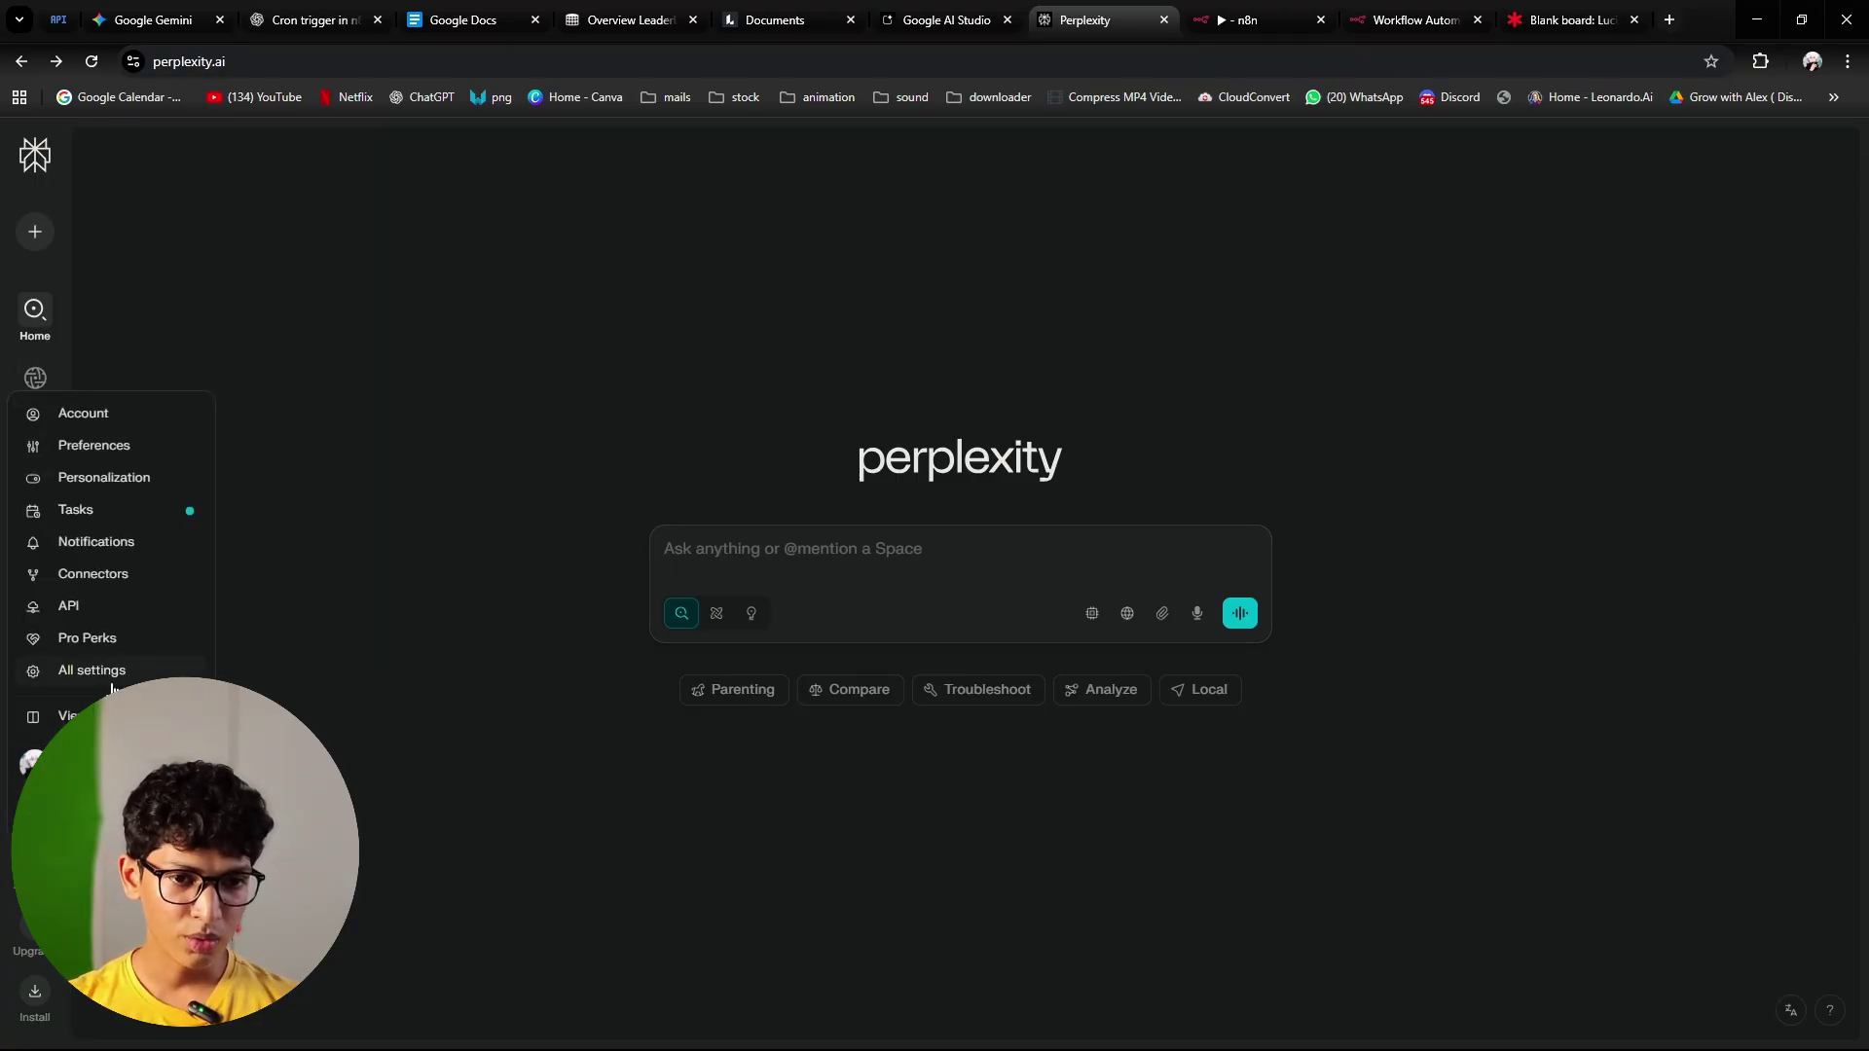
click(80, 605)
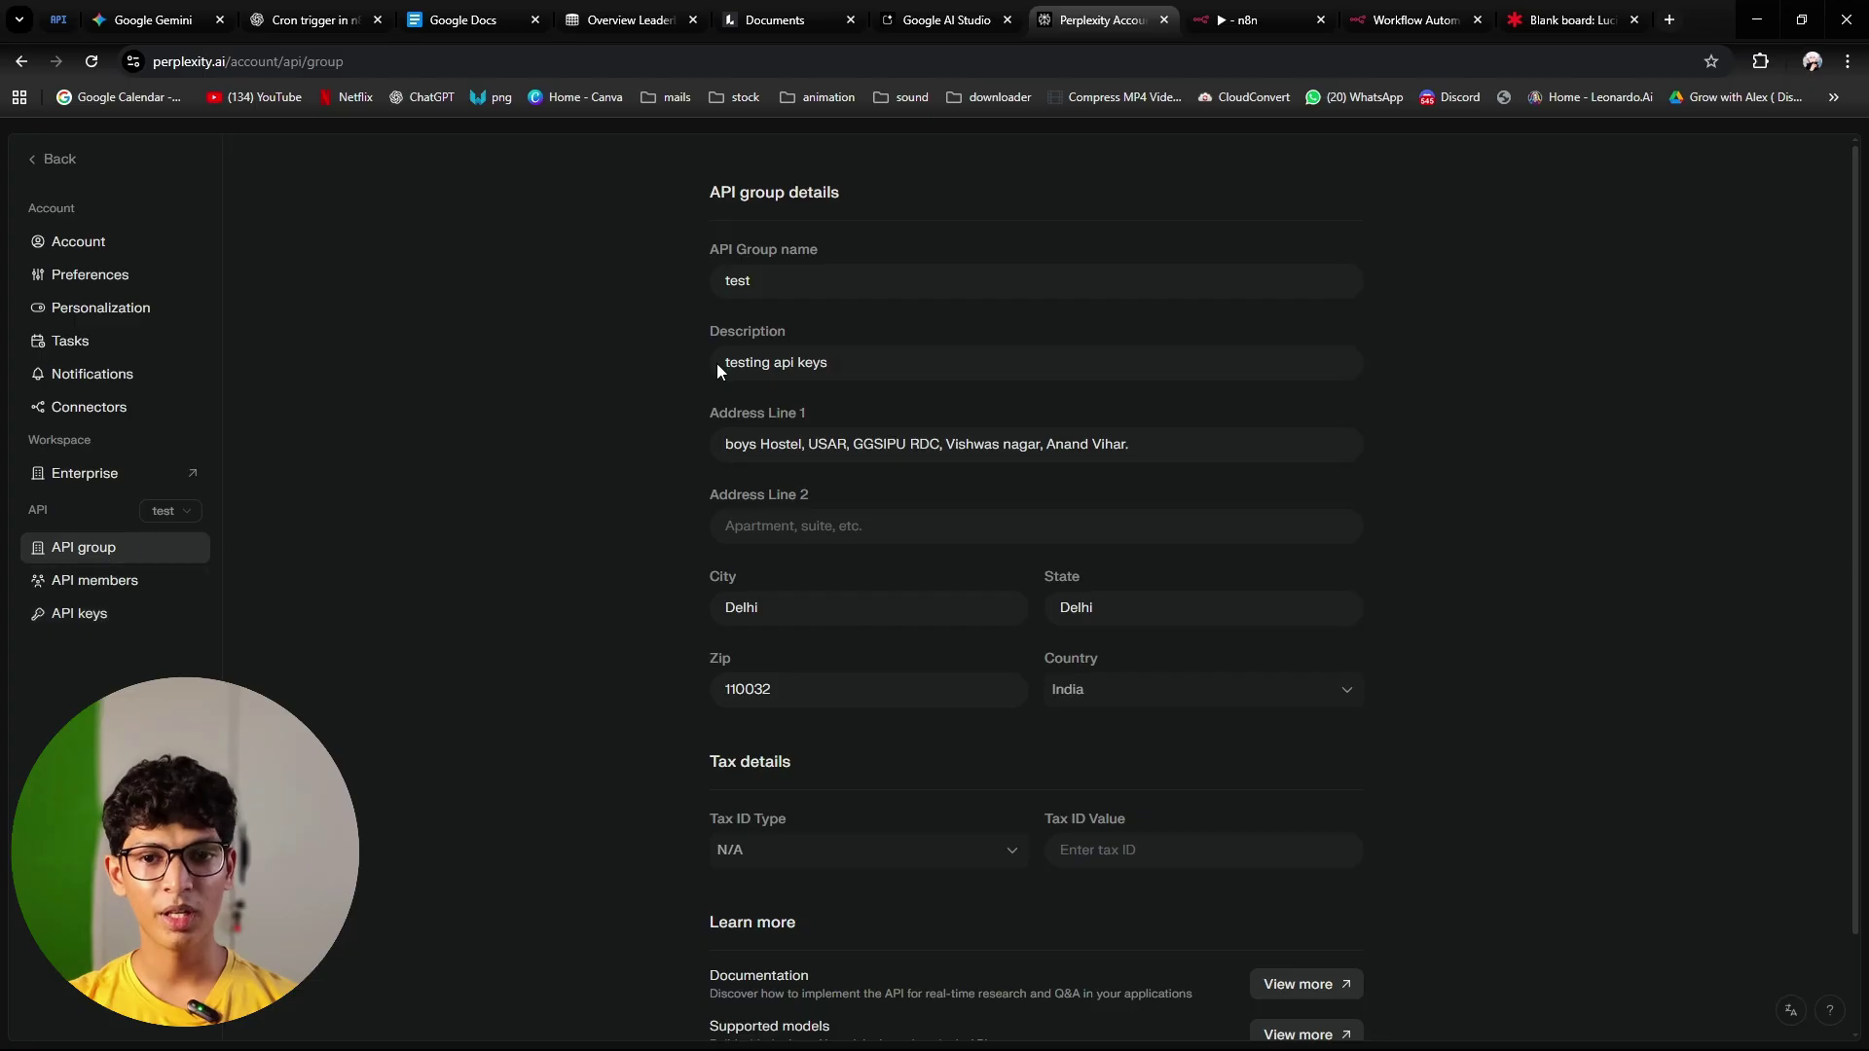
scroll(1168, 661, down, 1)
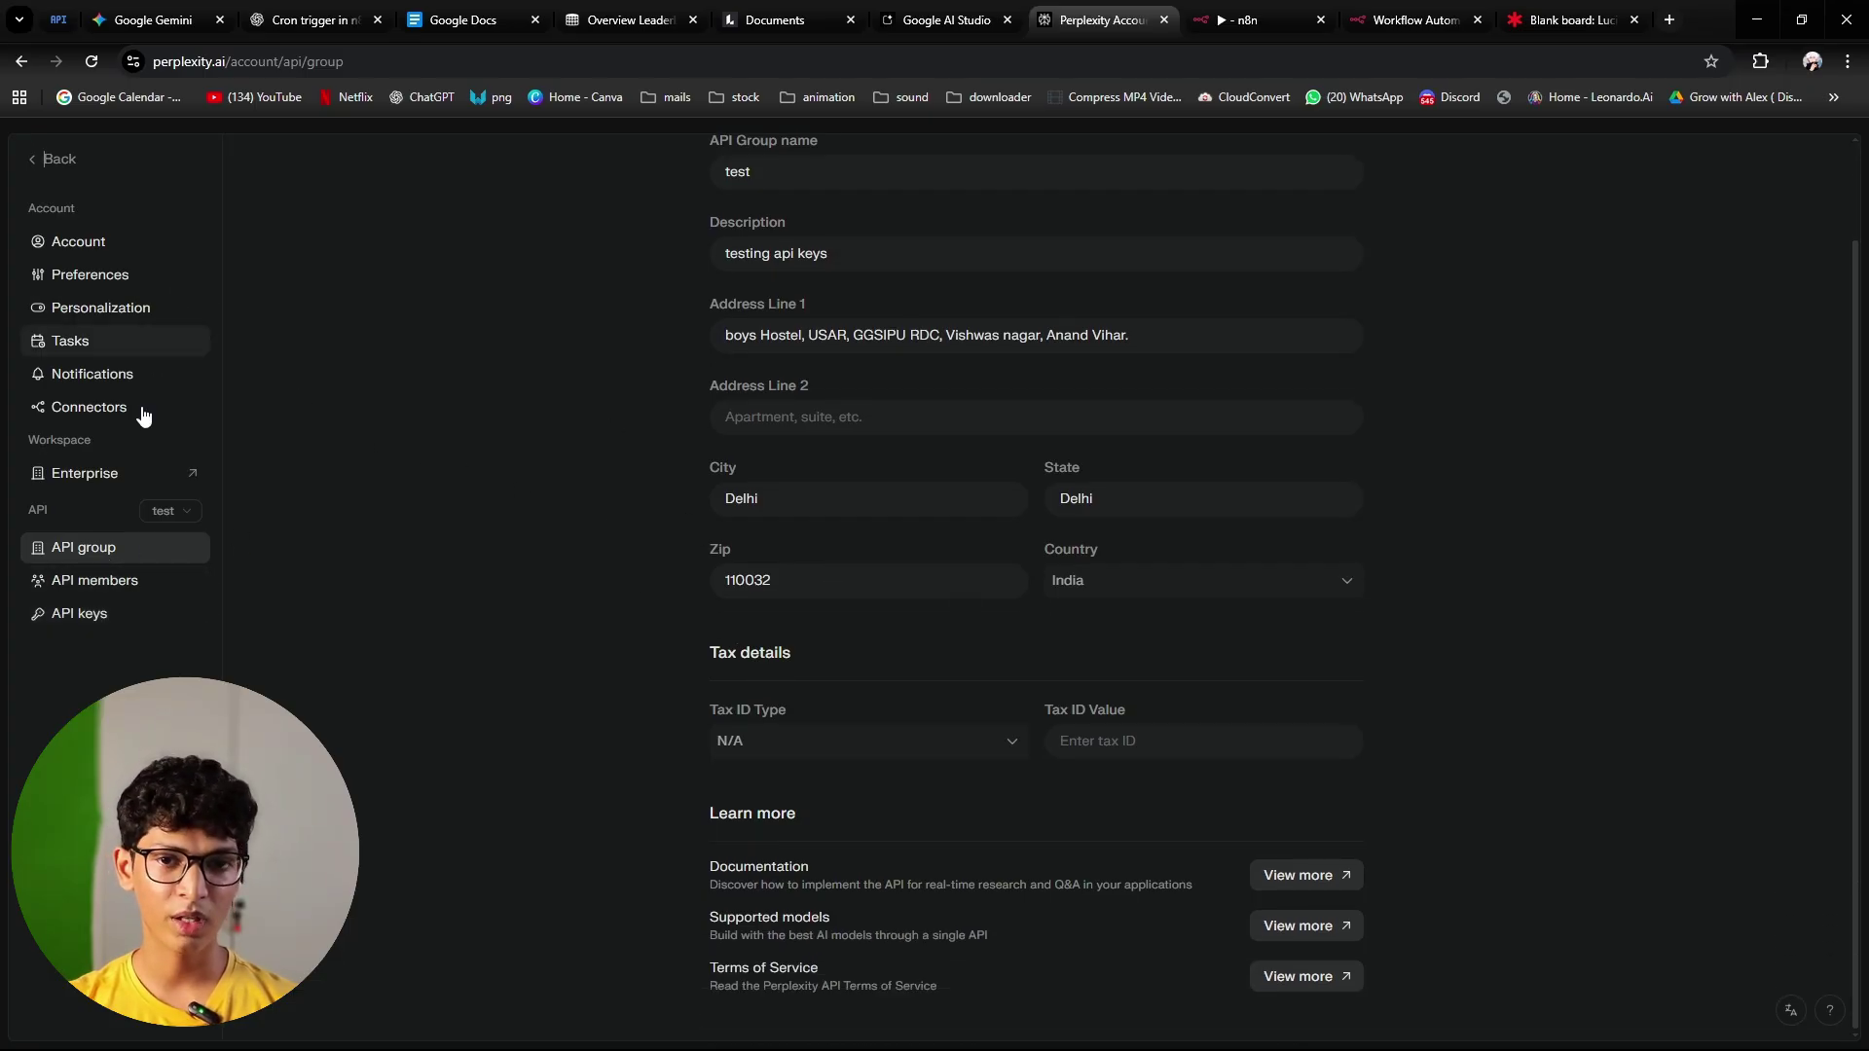
scroll(588, 454, up, 1)
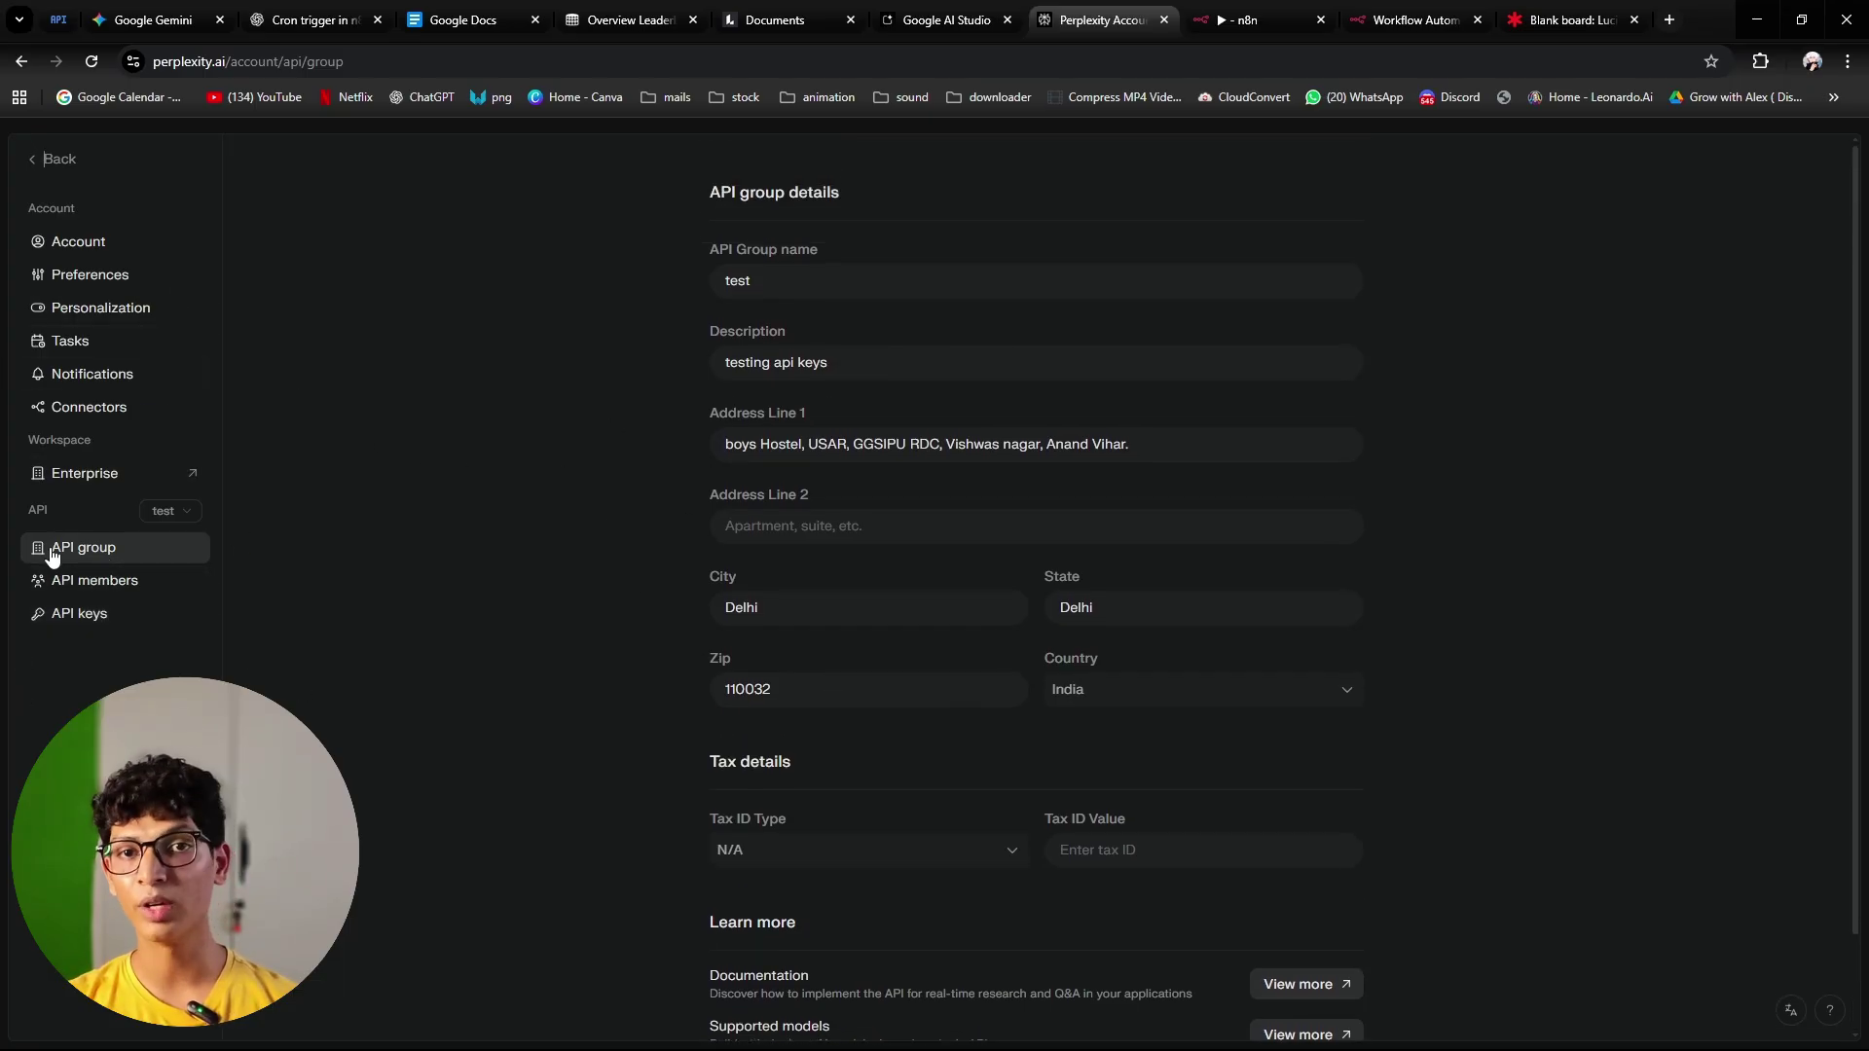
click(182, 511)
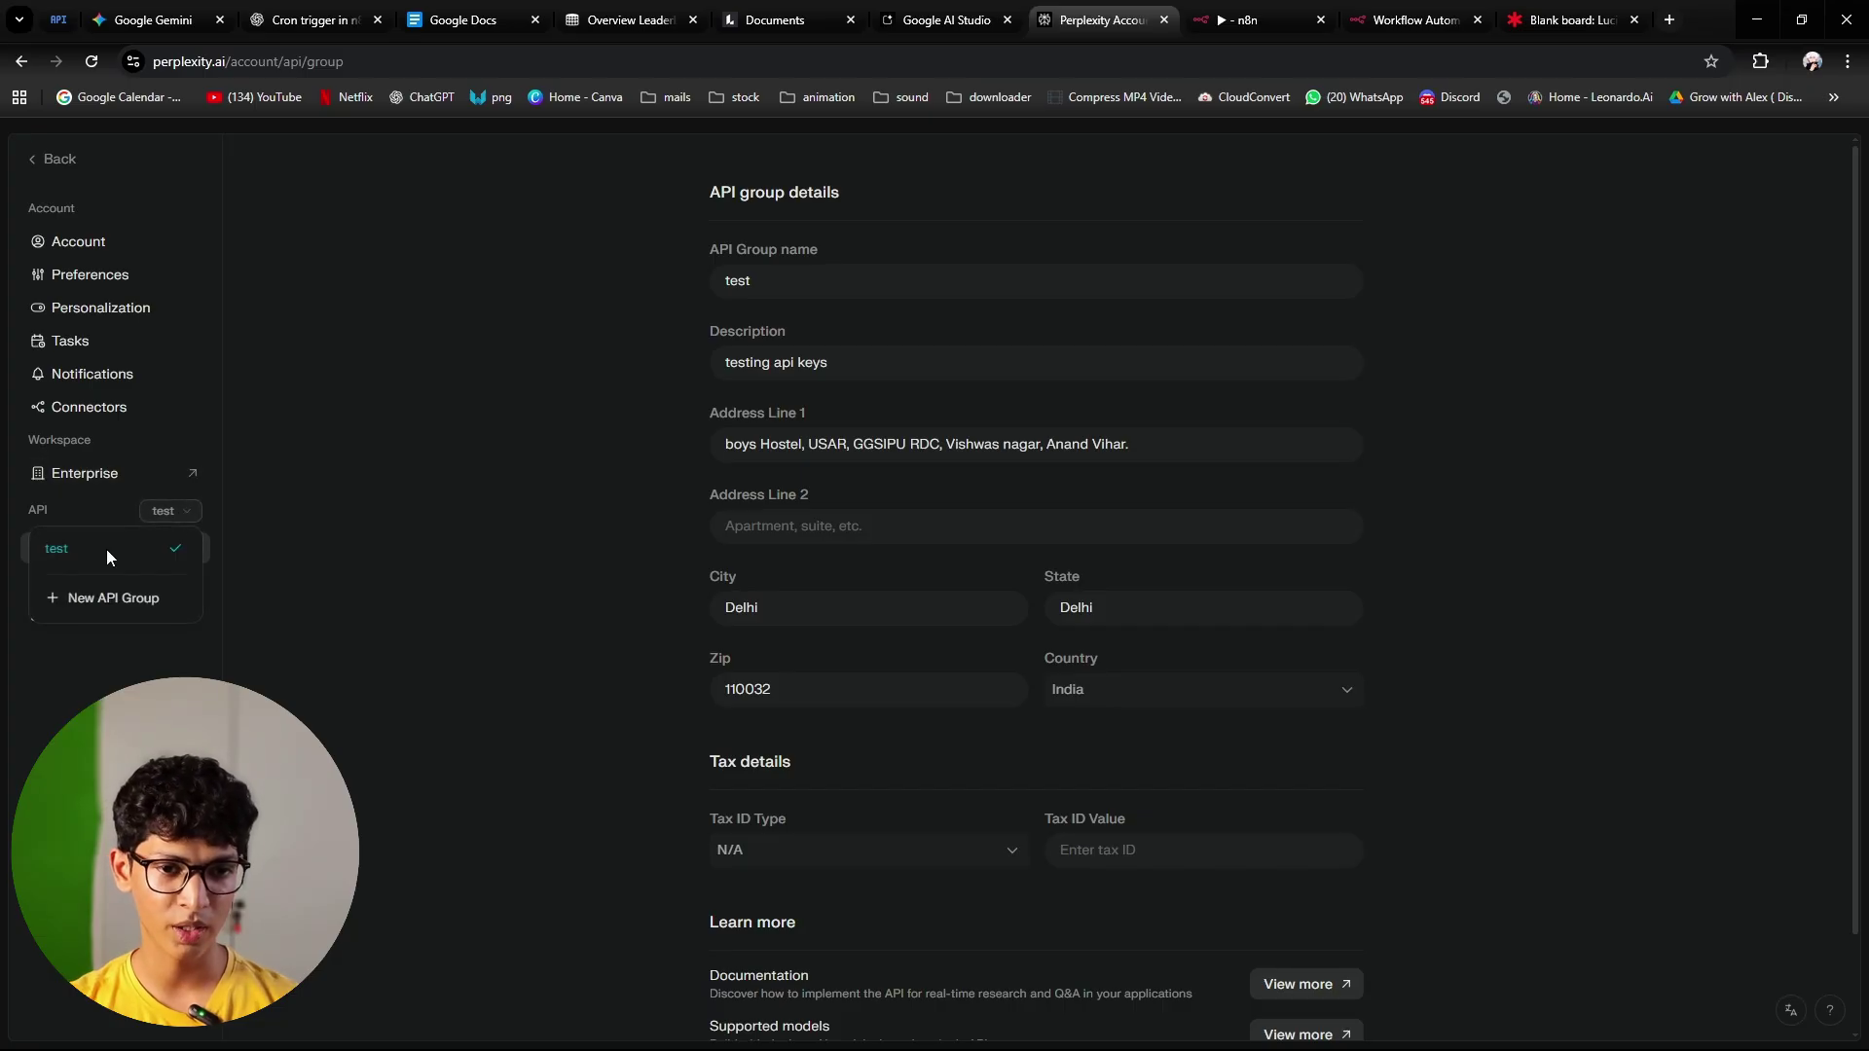
click(177, 516)
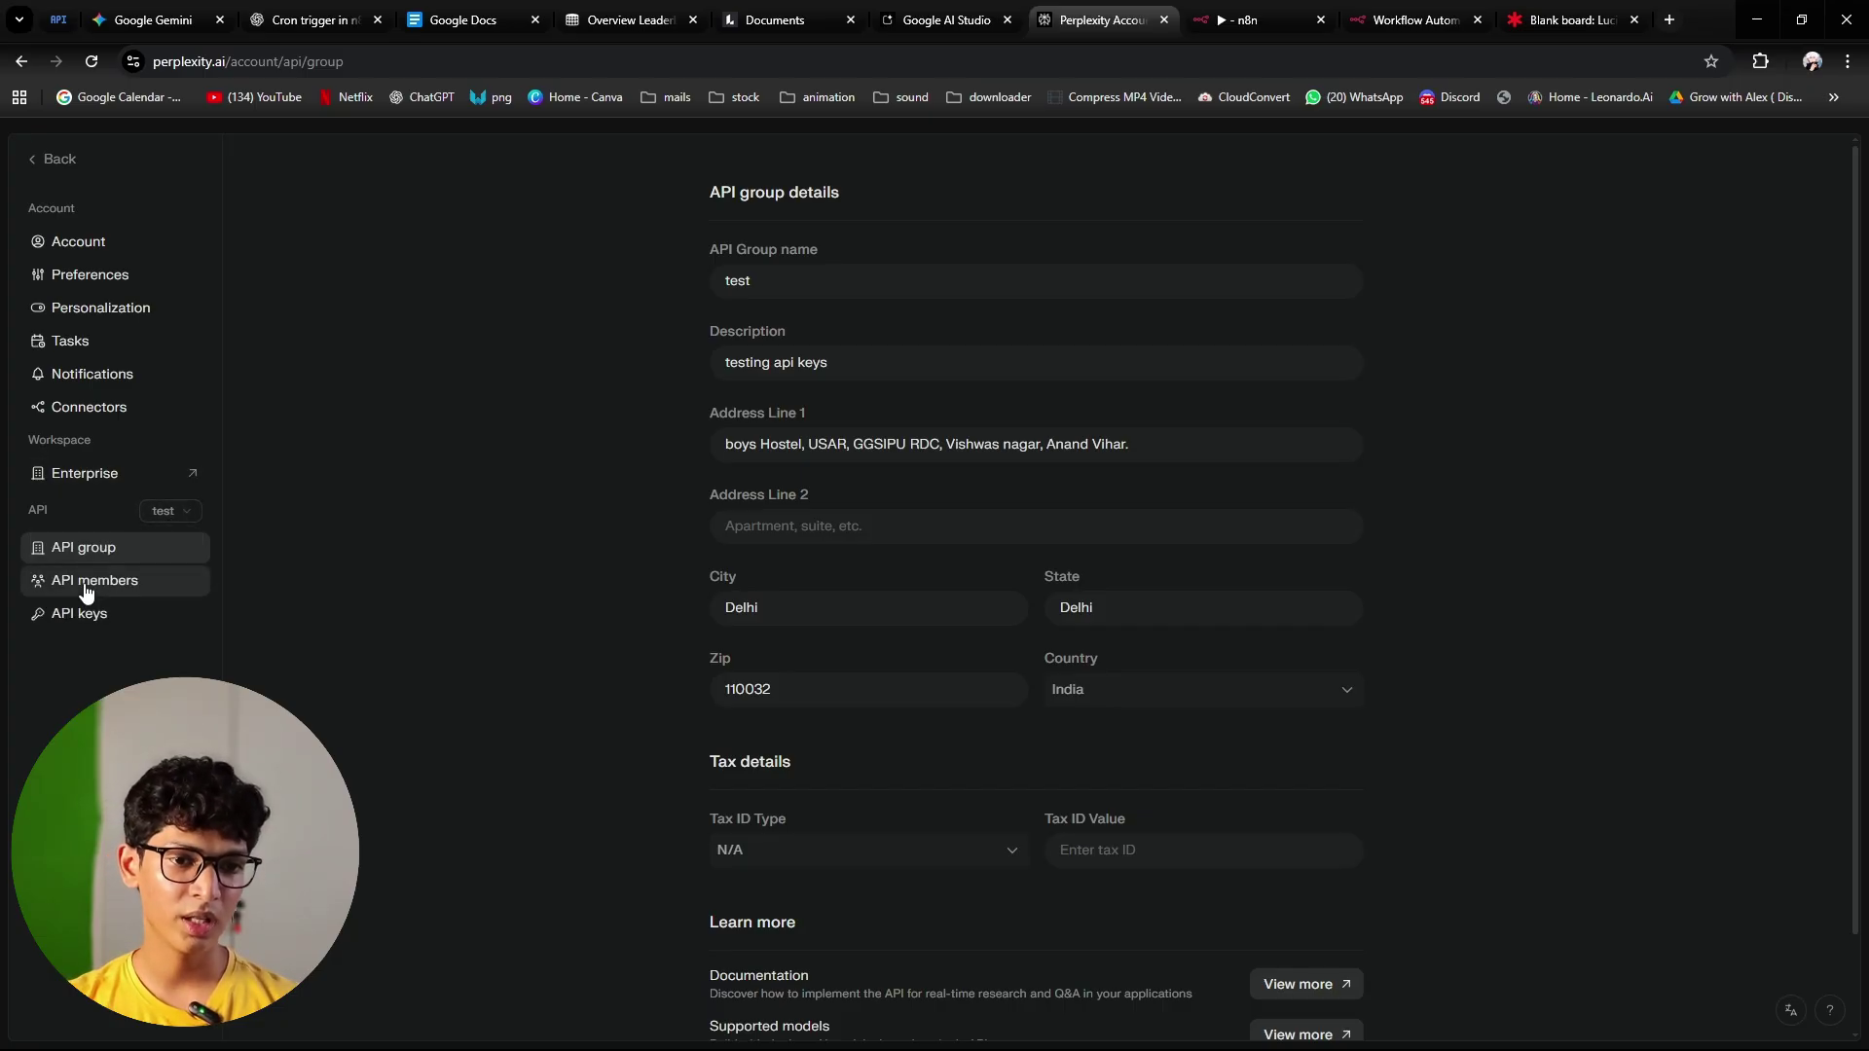
click(126, 626)
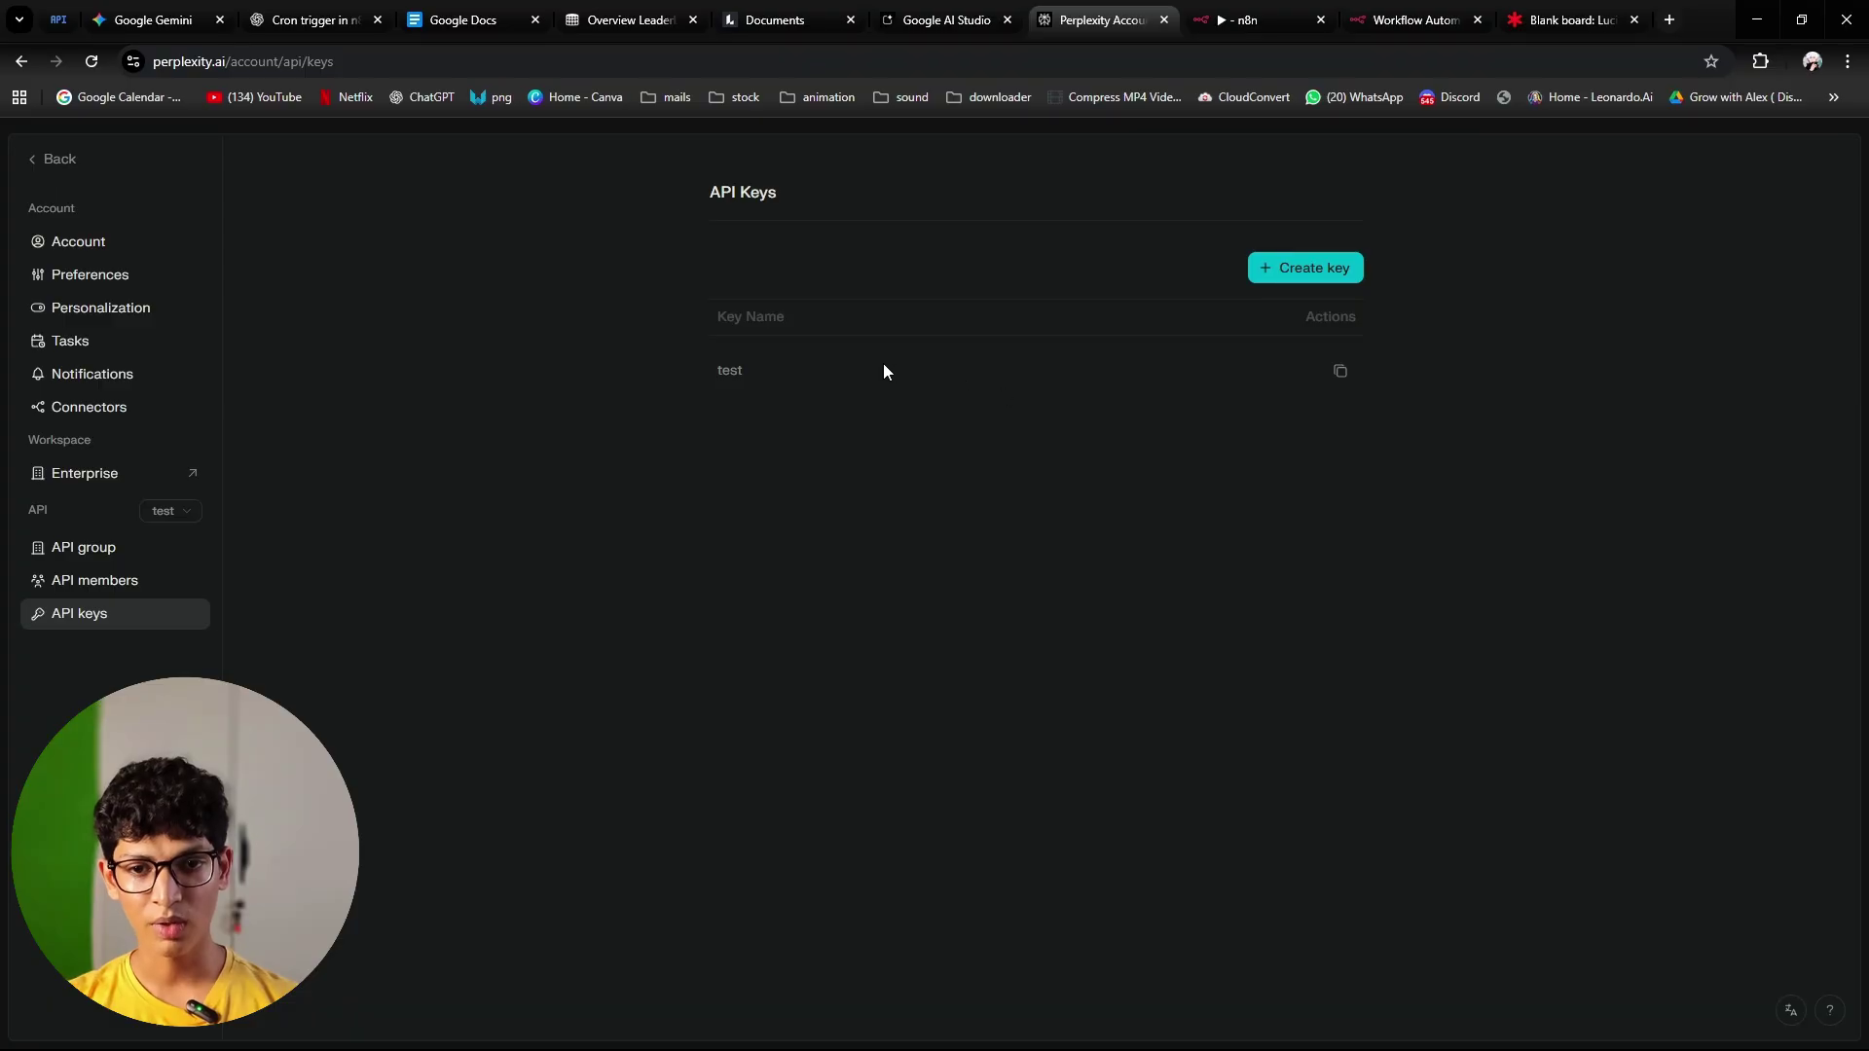
click(1338, 373)
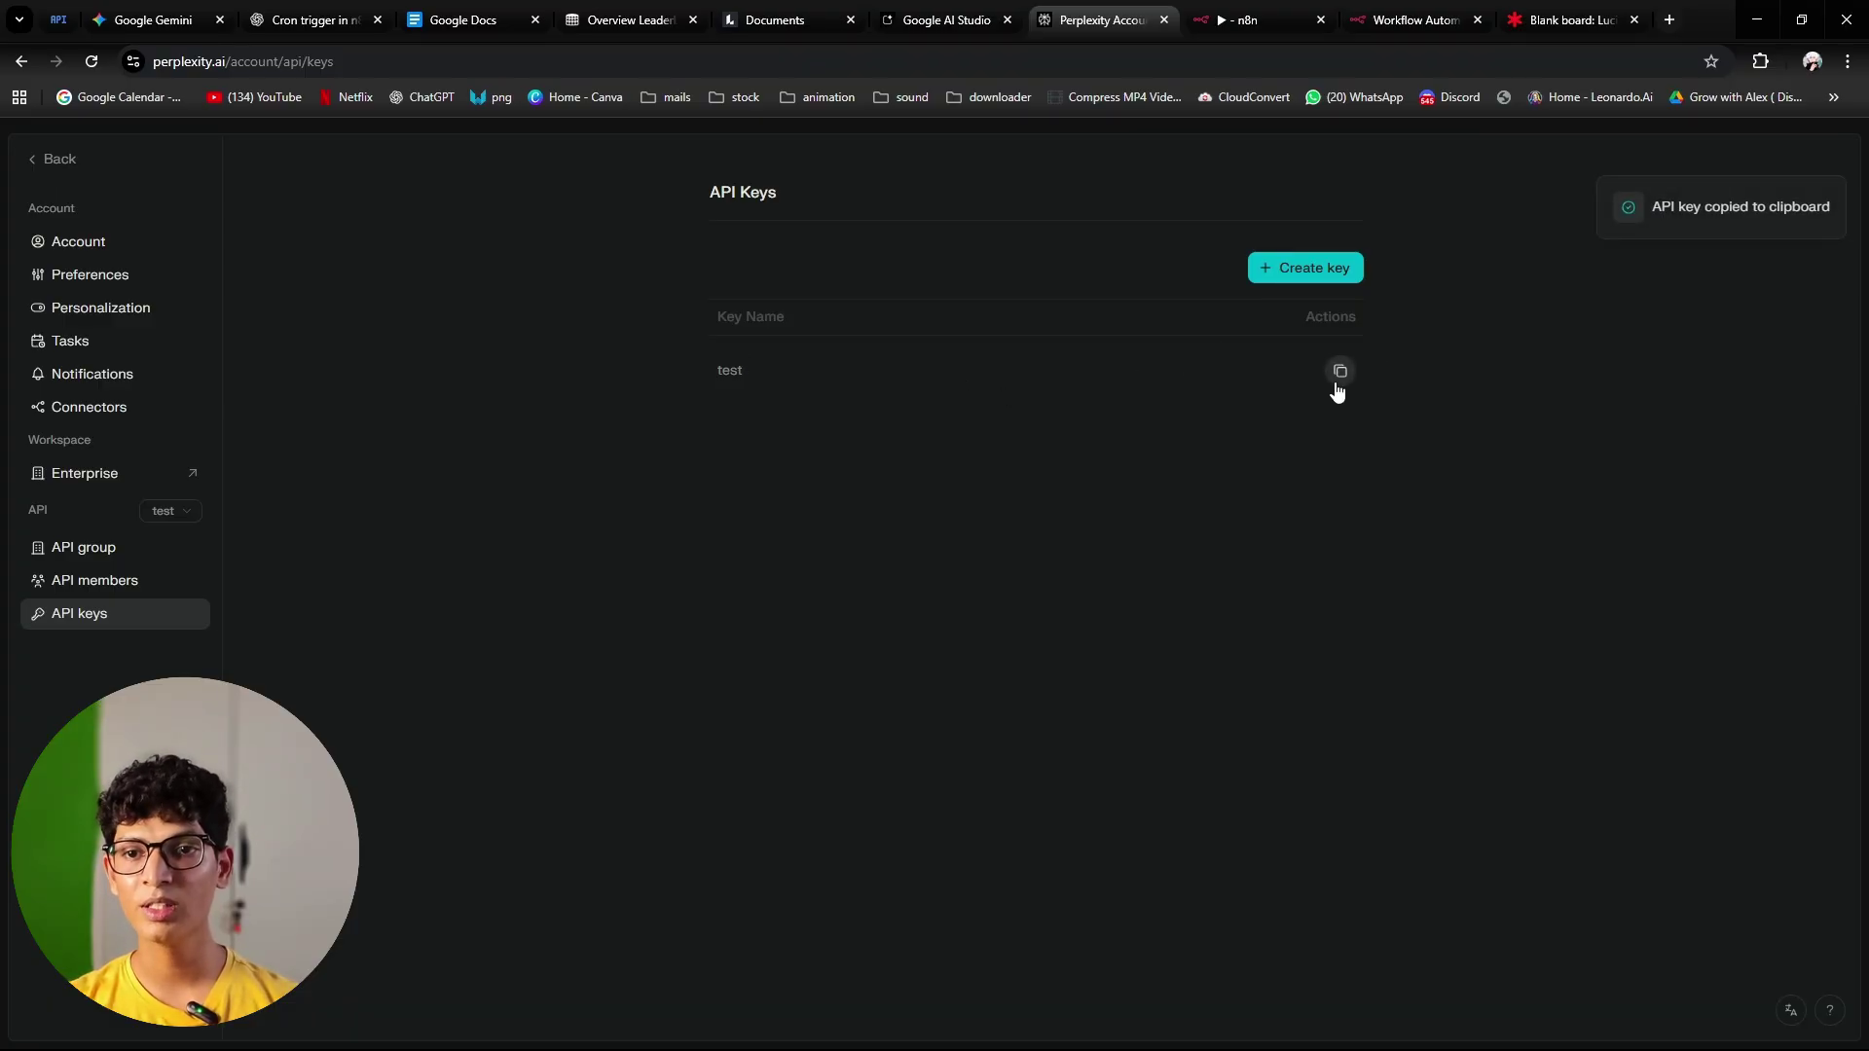
click(1234, 33)
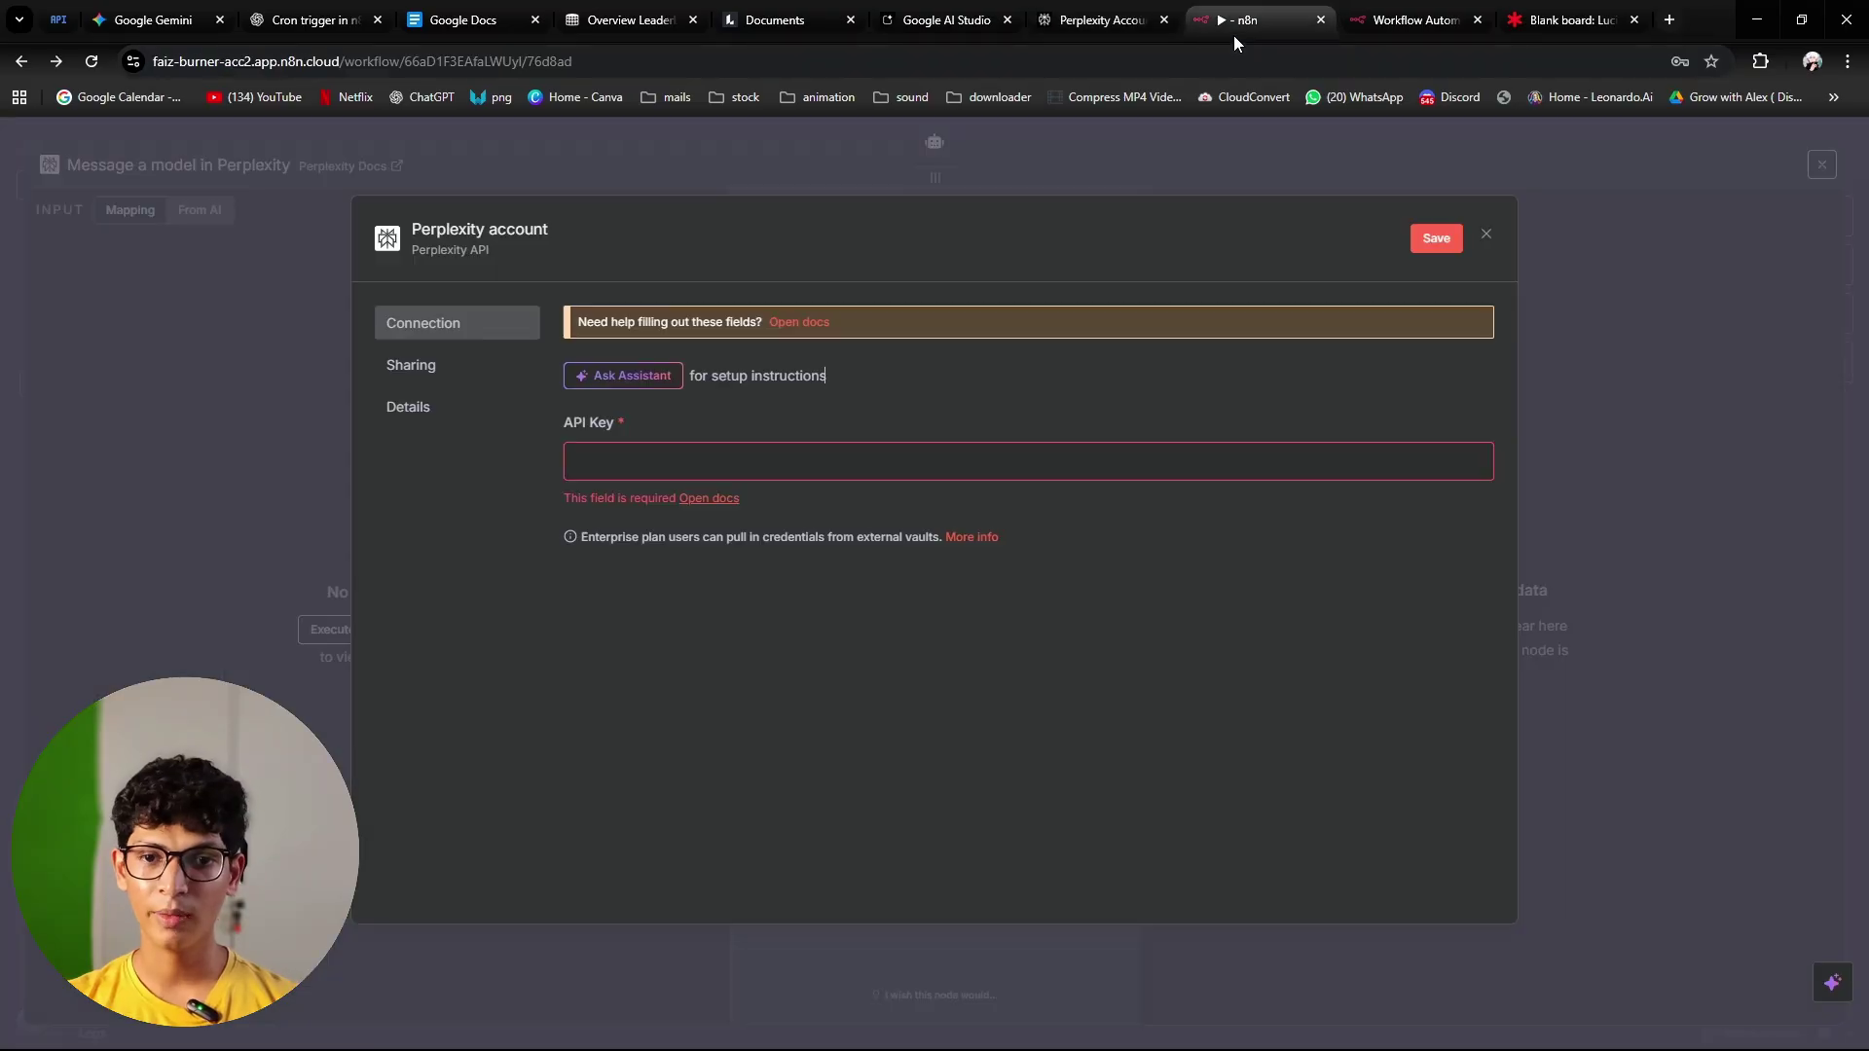
Step: Paste the copied key into the Perplexity credential's API Key field and save it
click(870, 460)
key(ctrl+v)
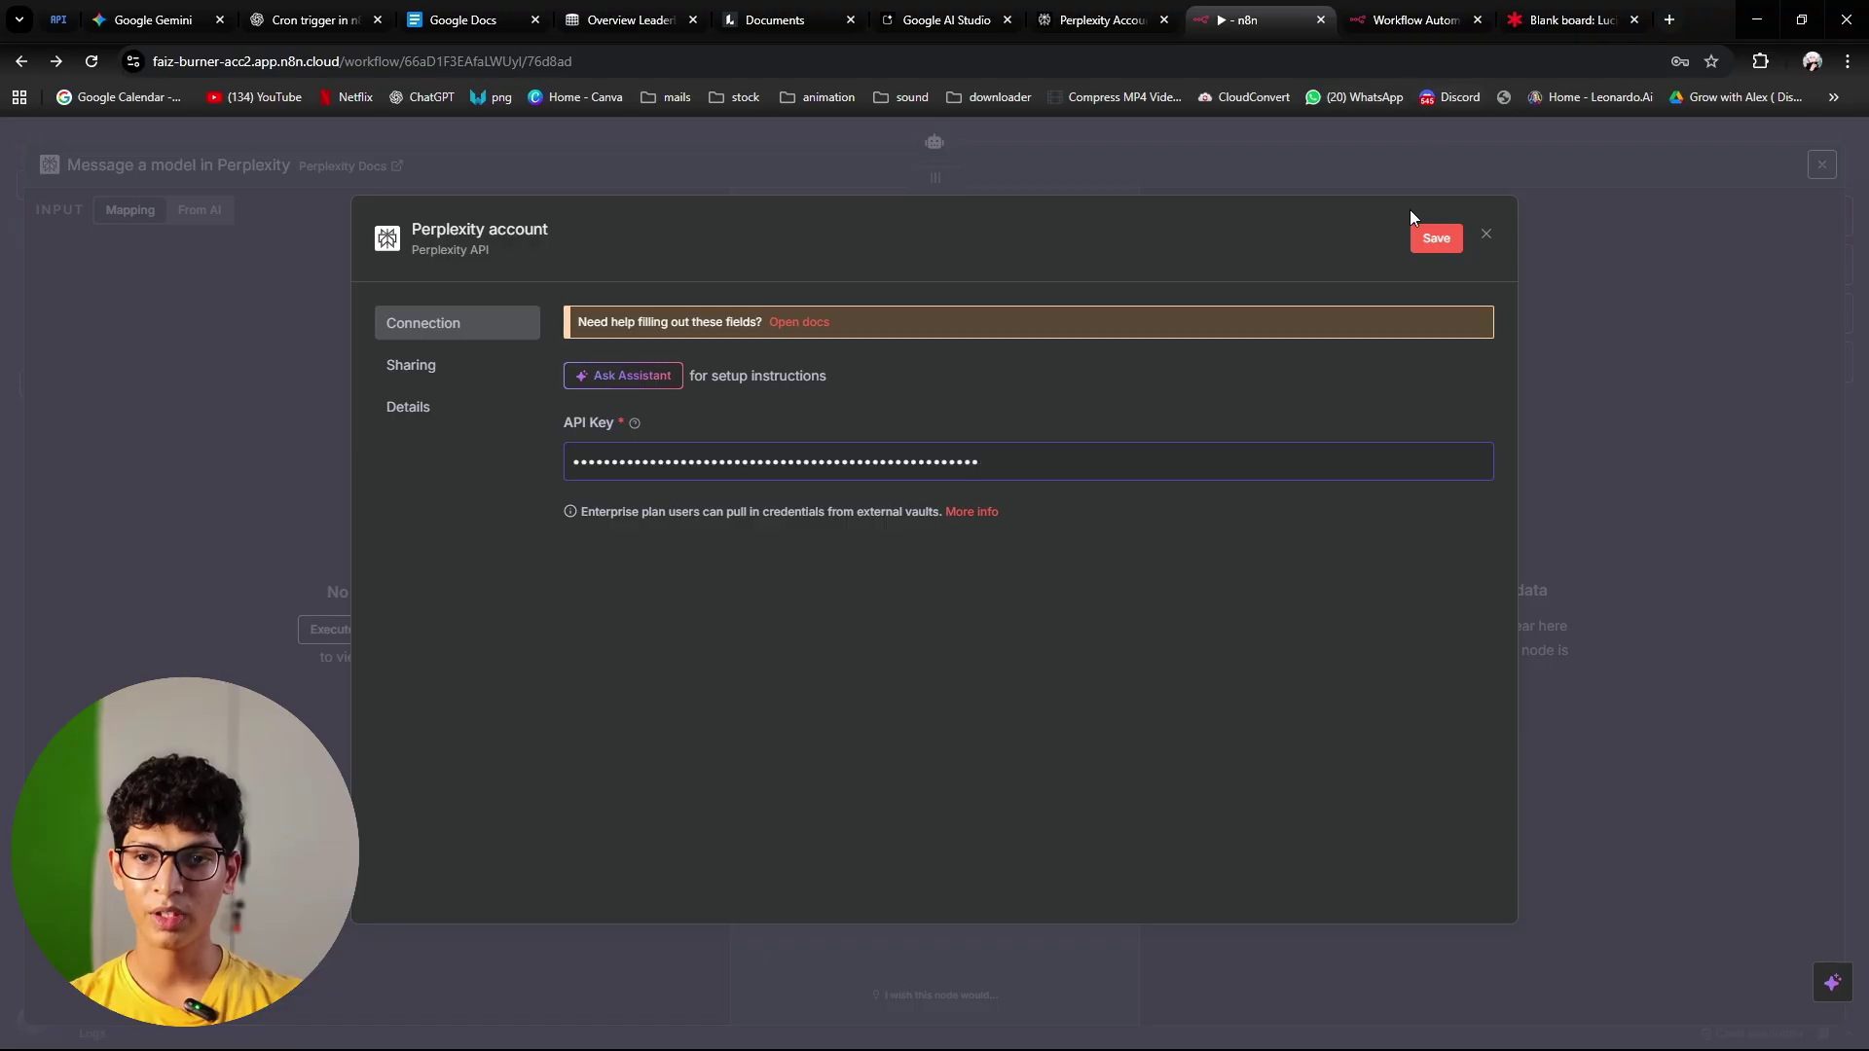
key(Escape)
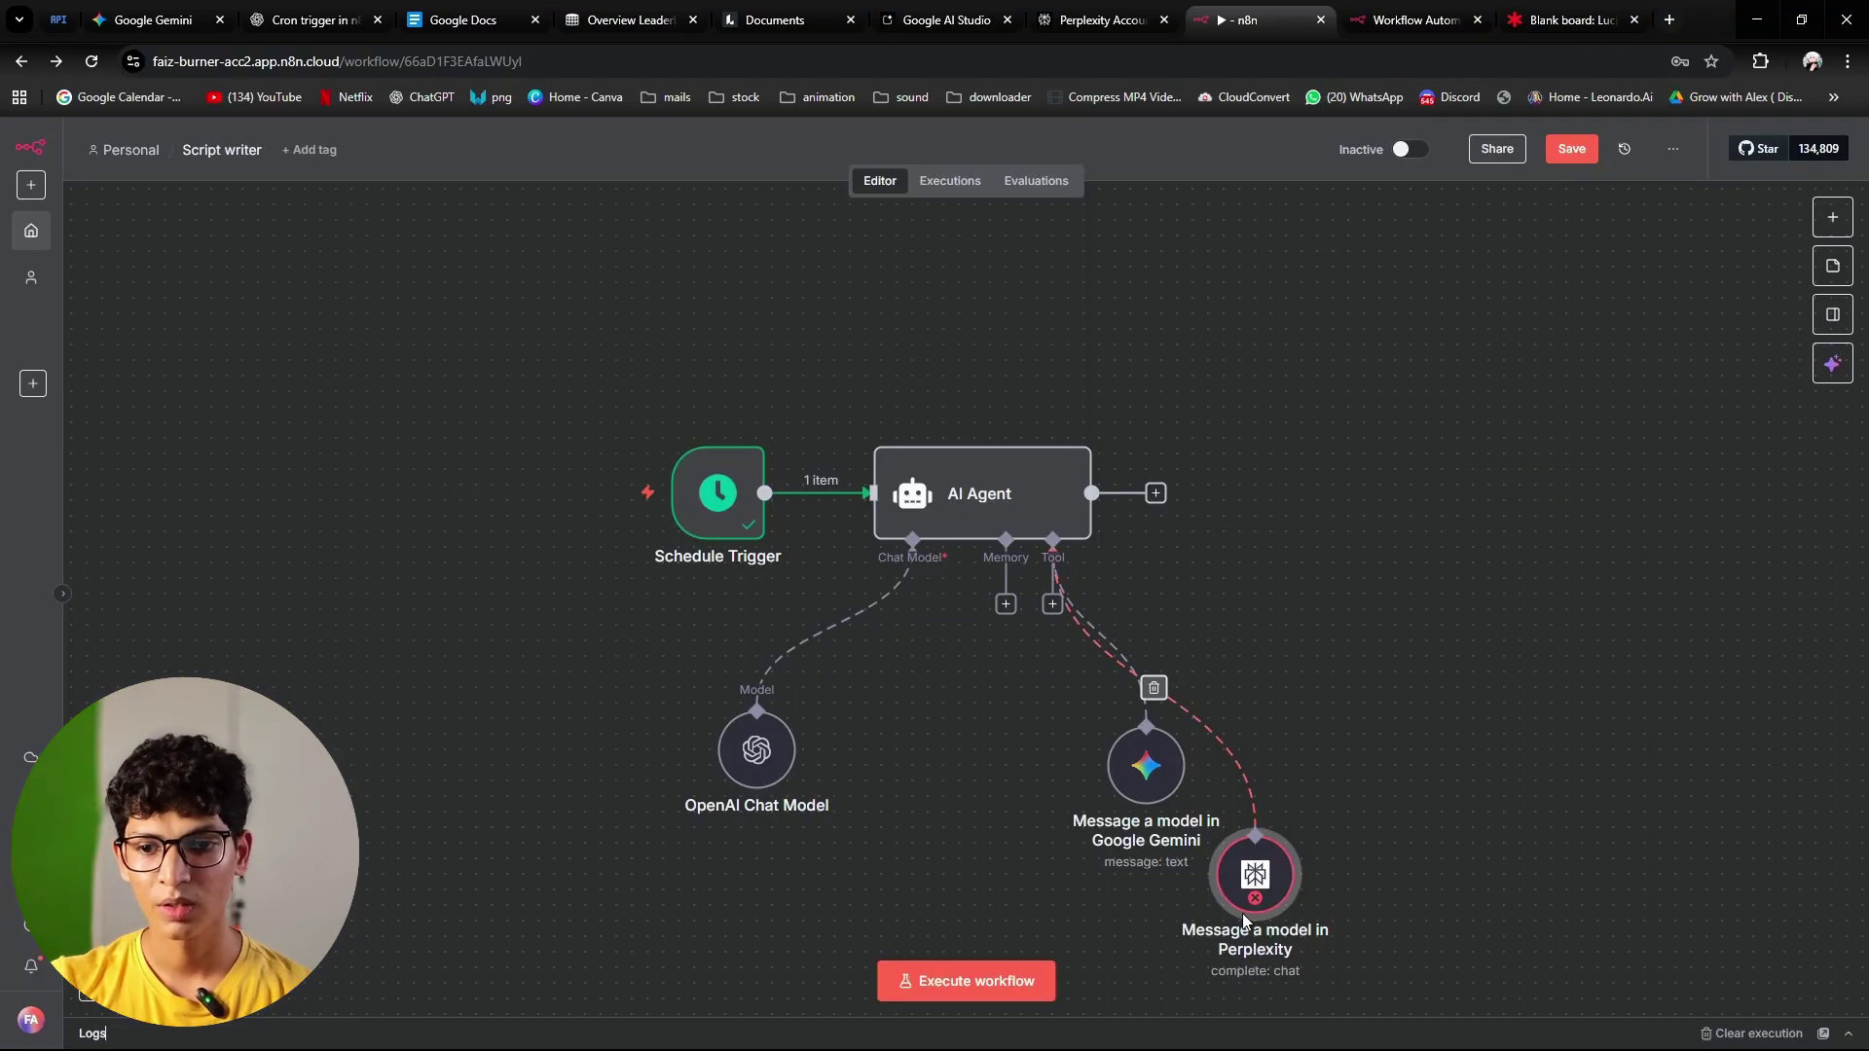
Step: Position the Perplexity node beside the Gemini node, then switch to the Lucidspark plan
drag(1333, 750, 1336, 779)
mouse_move(1333, 815)
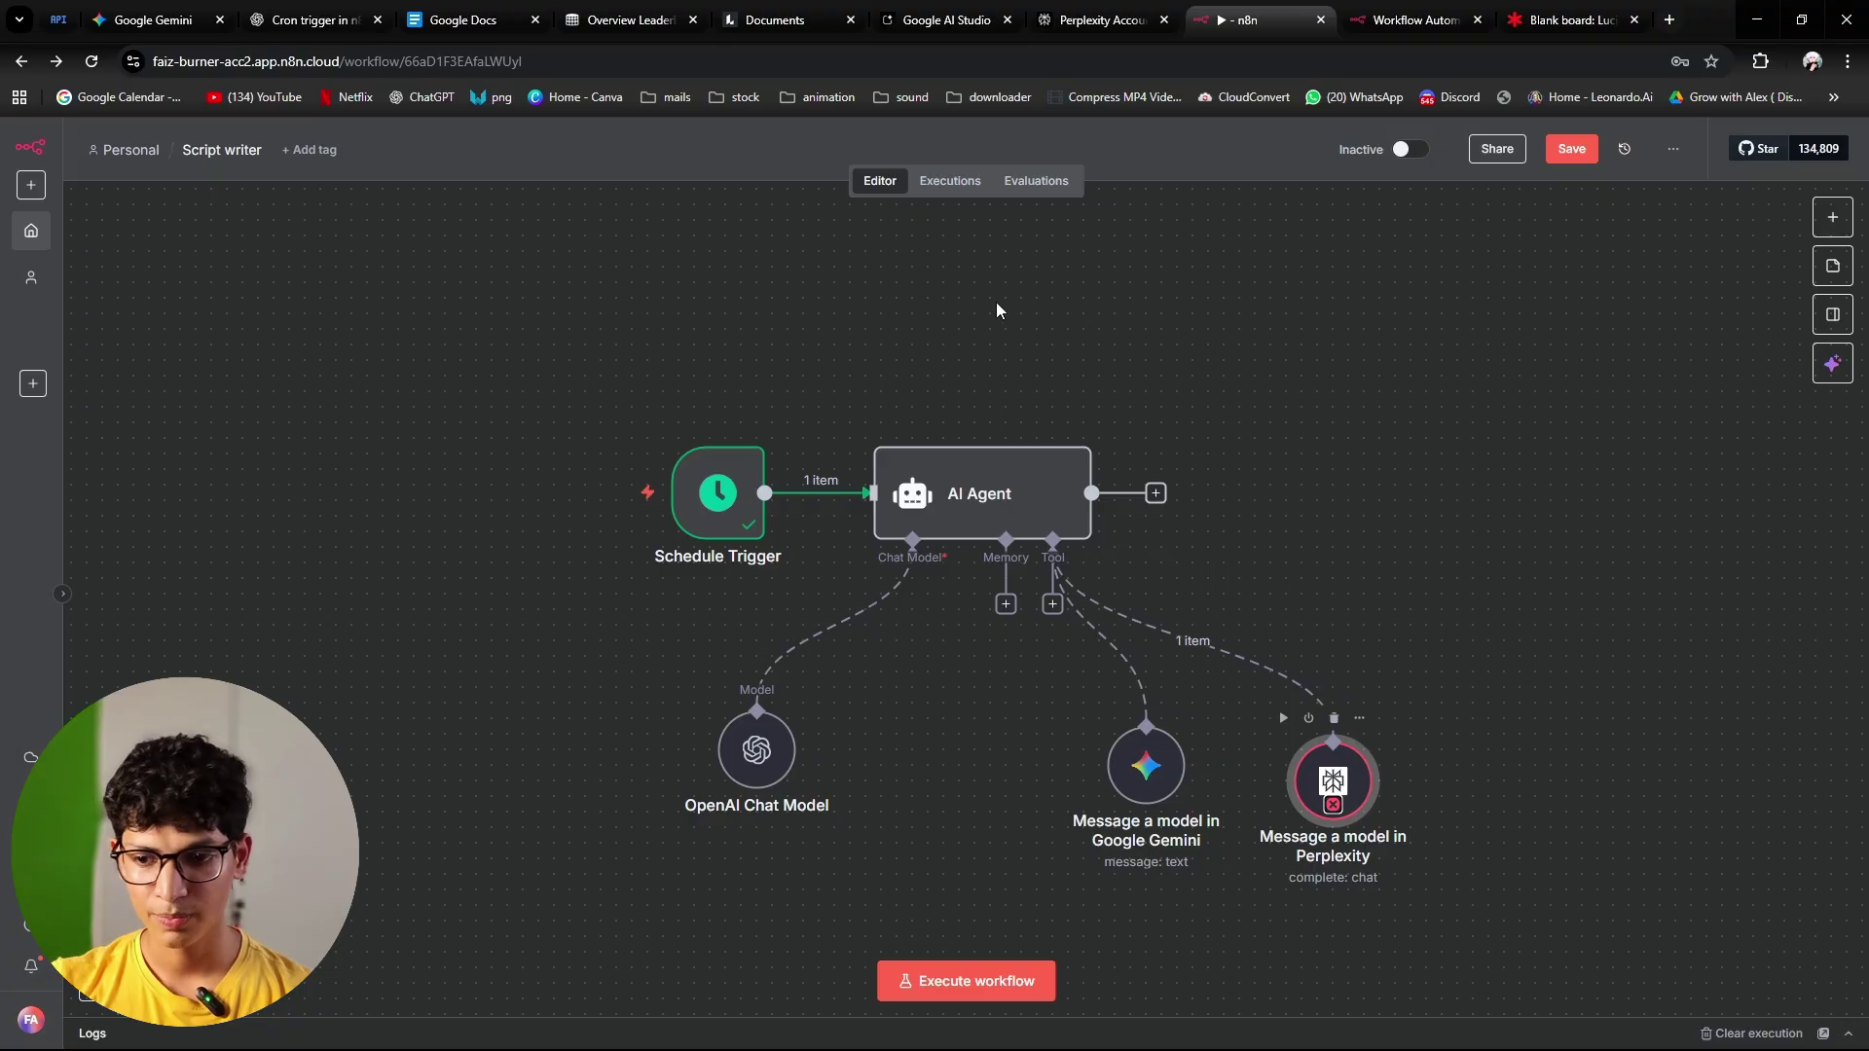
drag(1344, 771, 1336, 732)
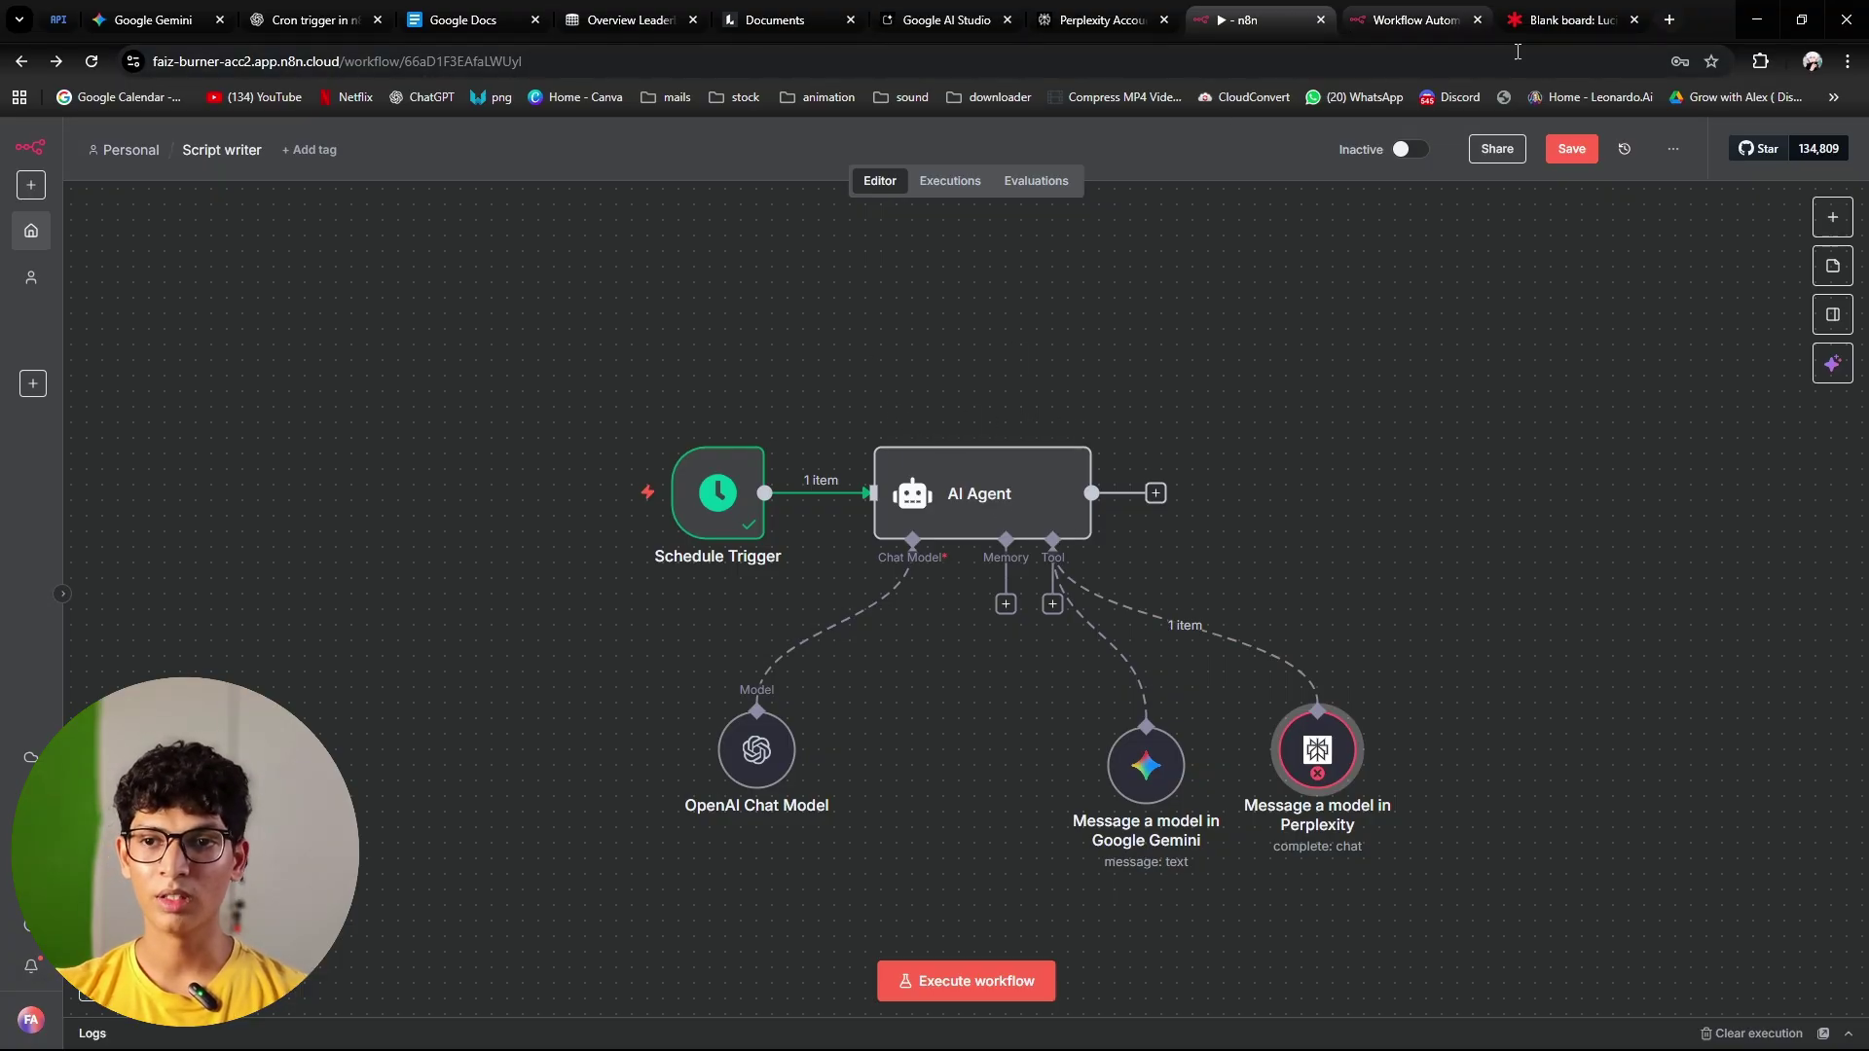
click(1533, 26)
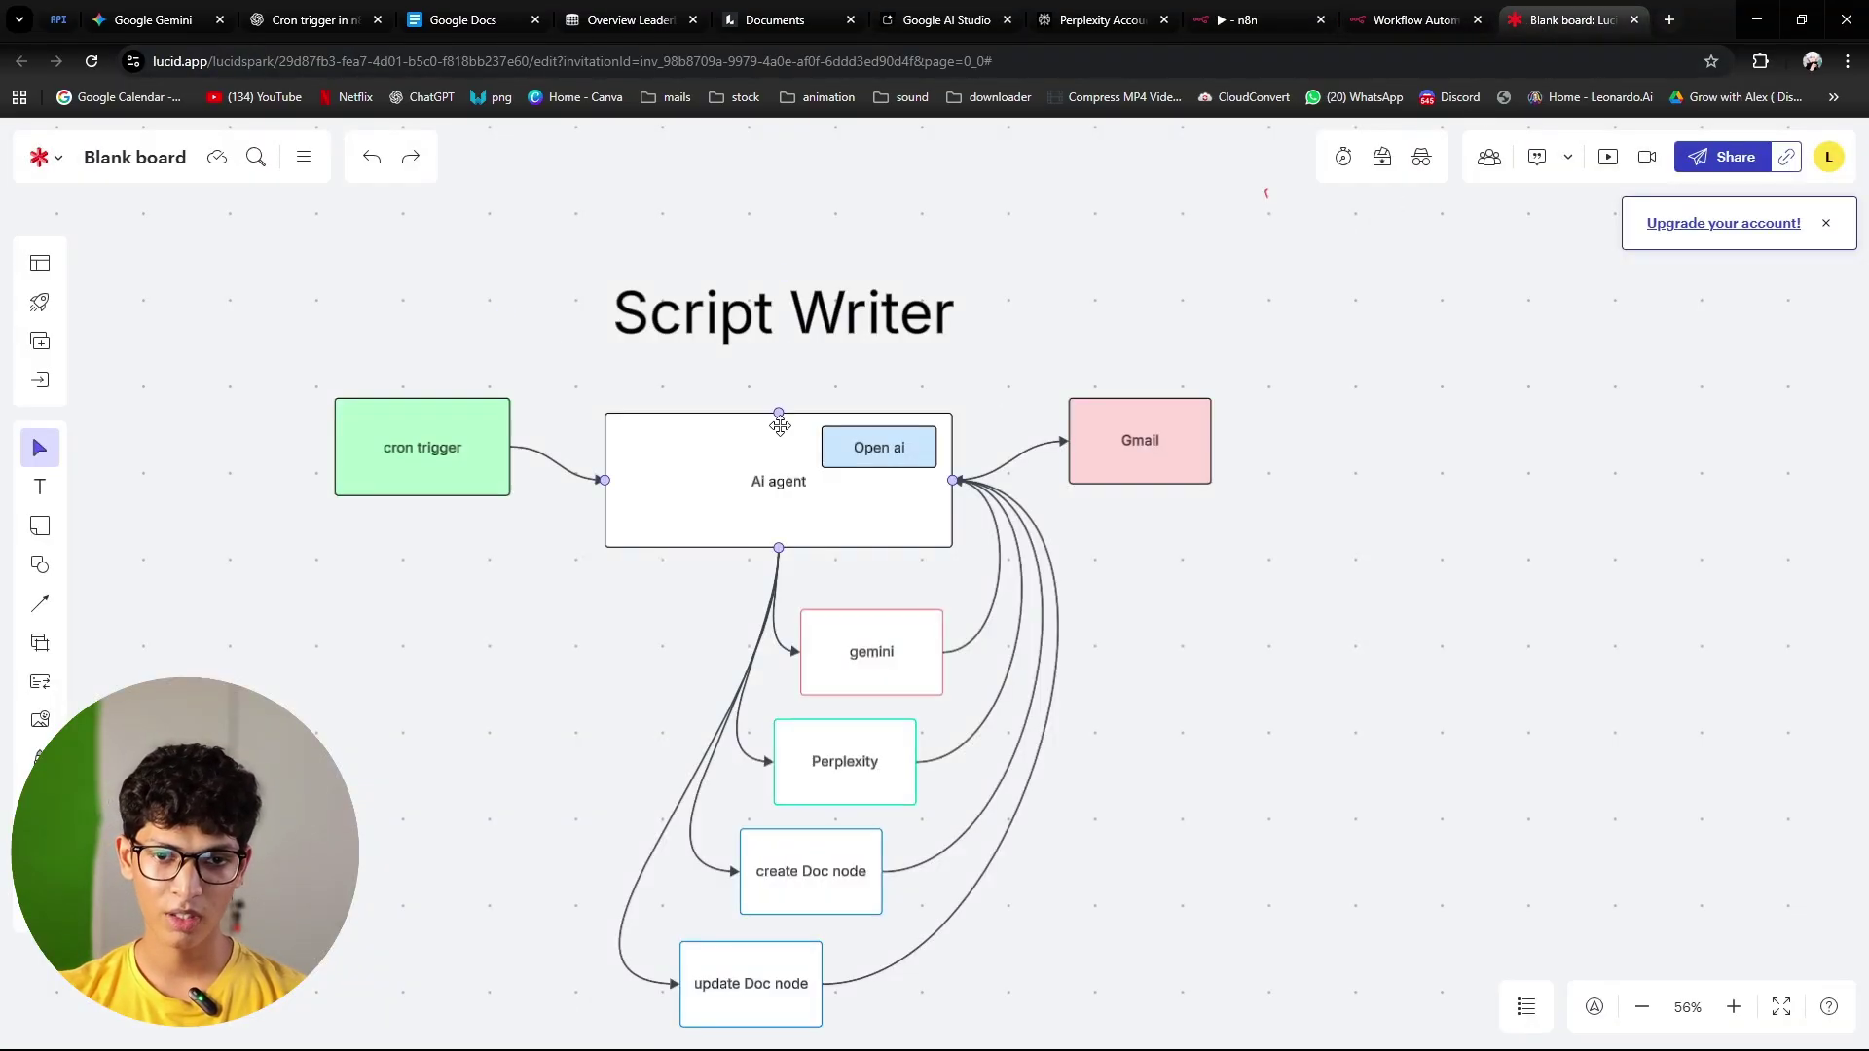
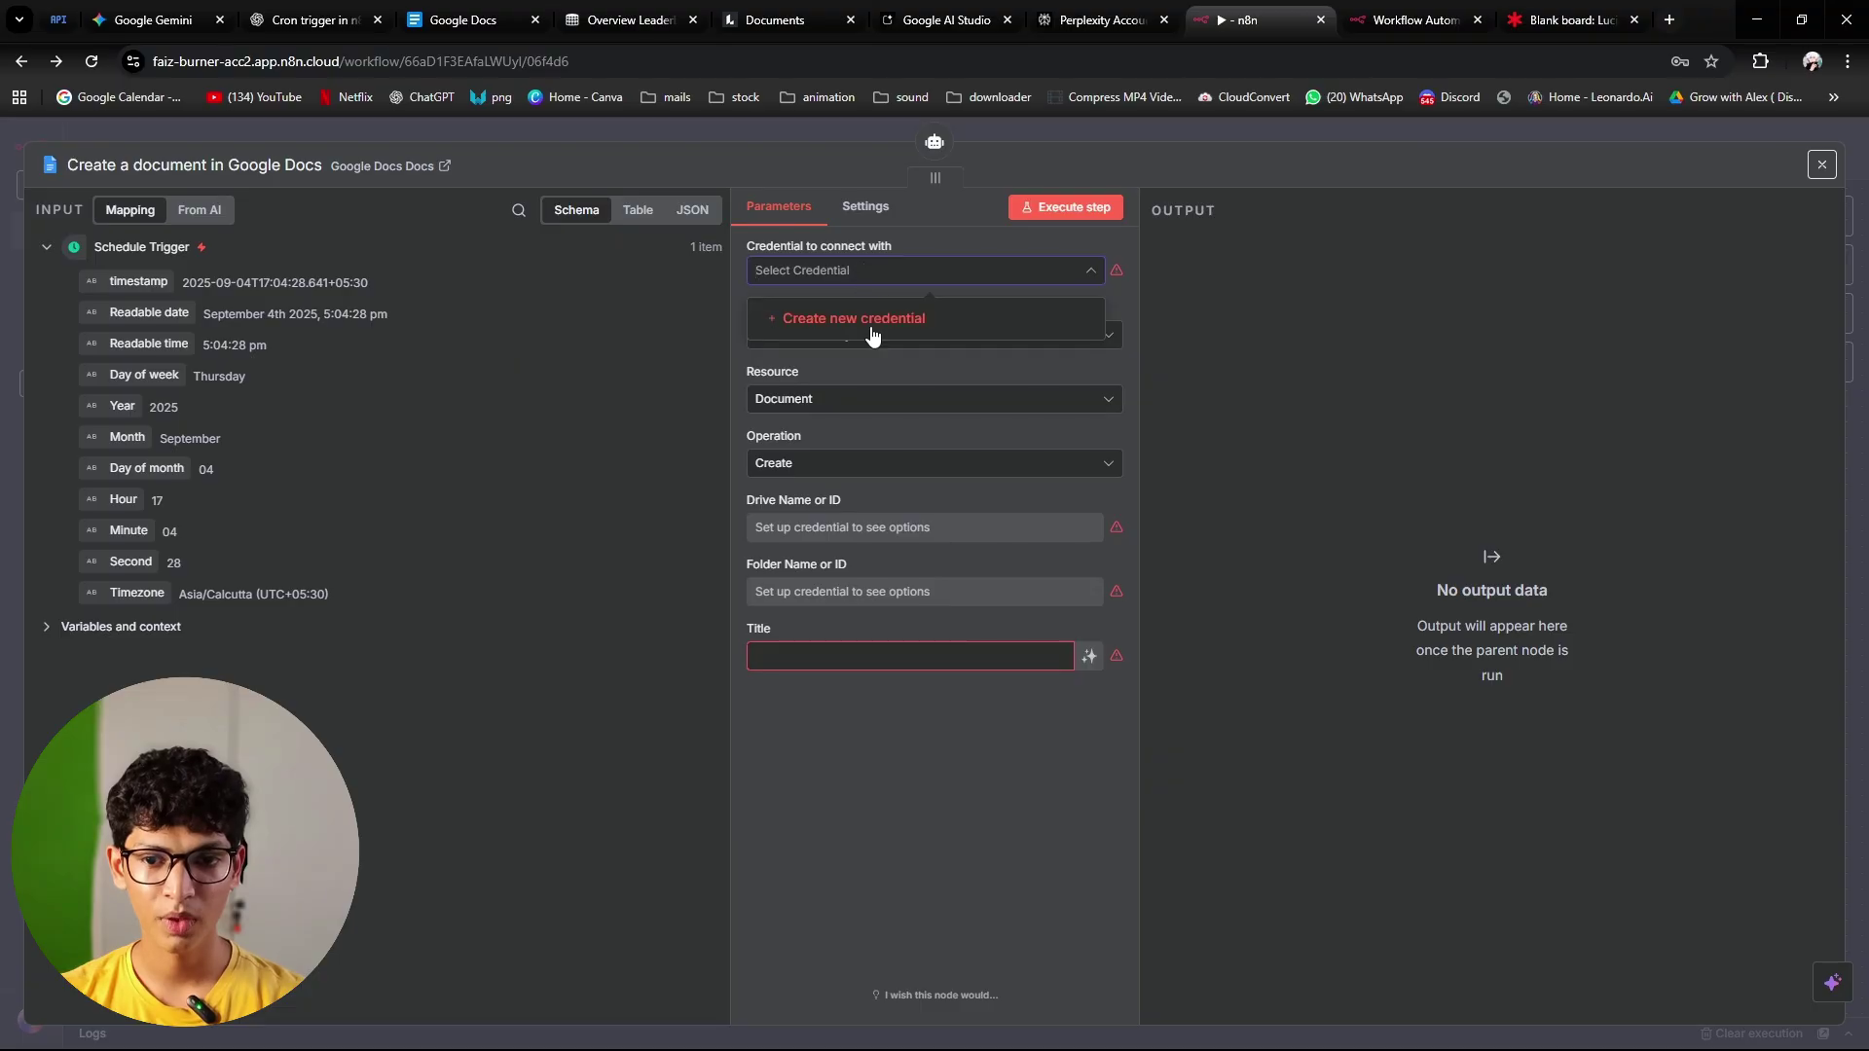
Step: Start a new Google Docs OAuth2 account credential in n8n, then move to Google Cloud's Credentials page
click(872, 321)
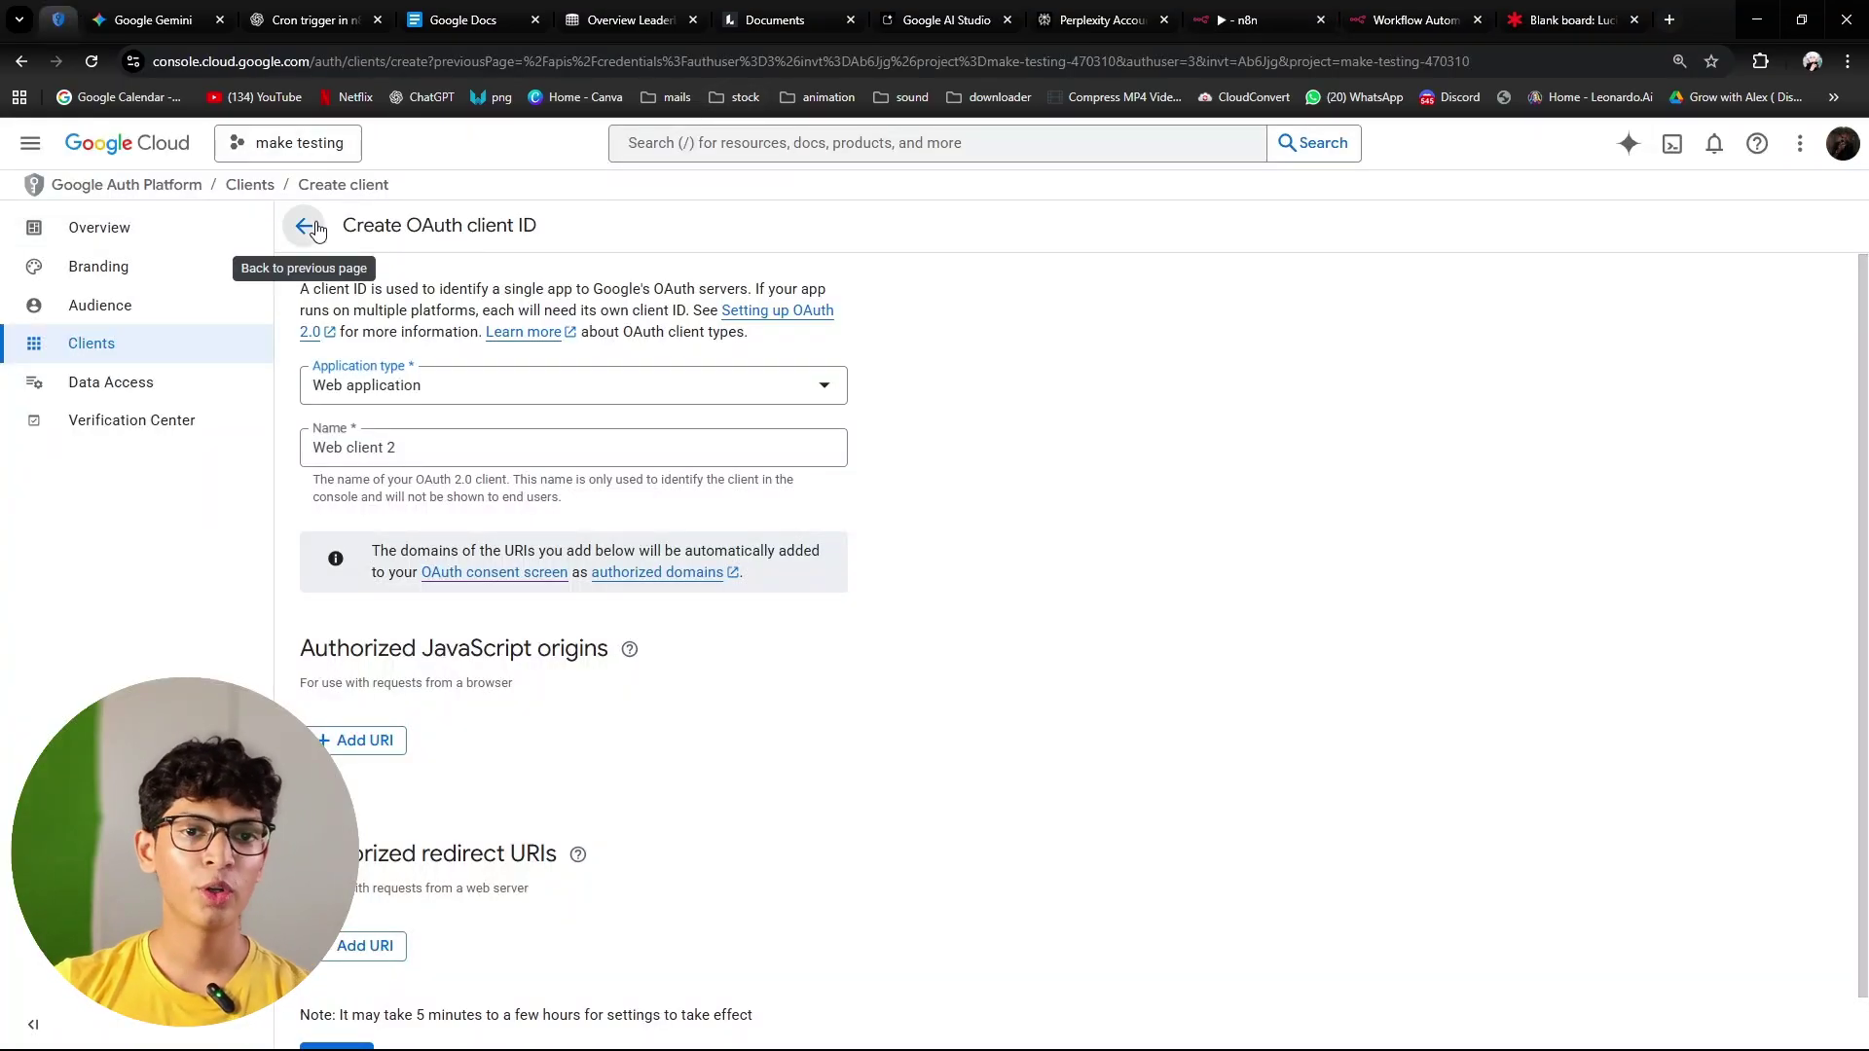
click(305, 221)
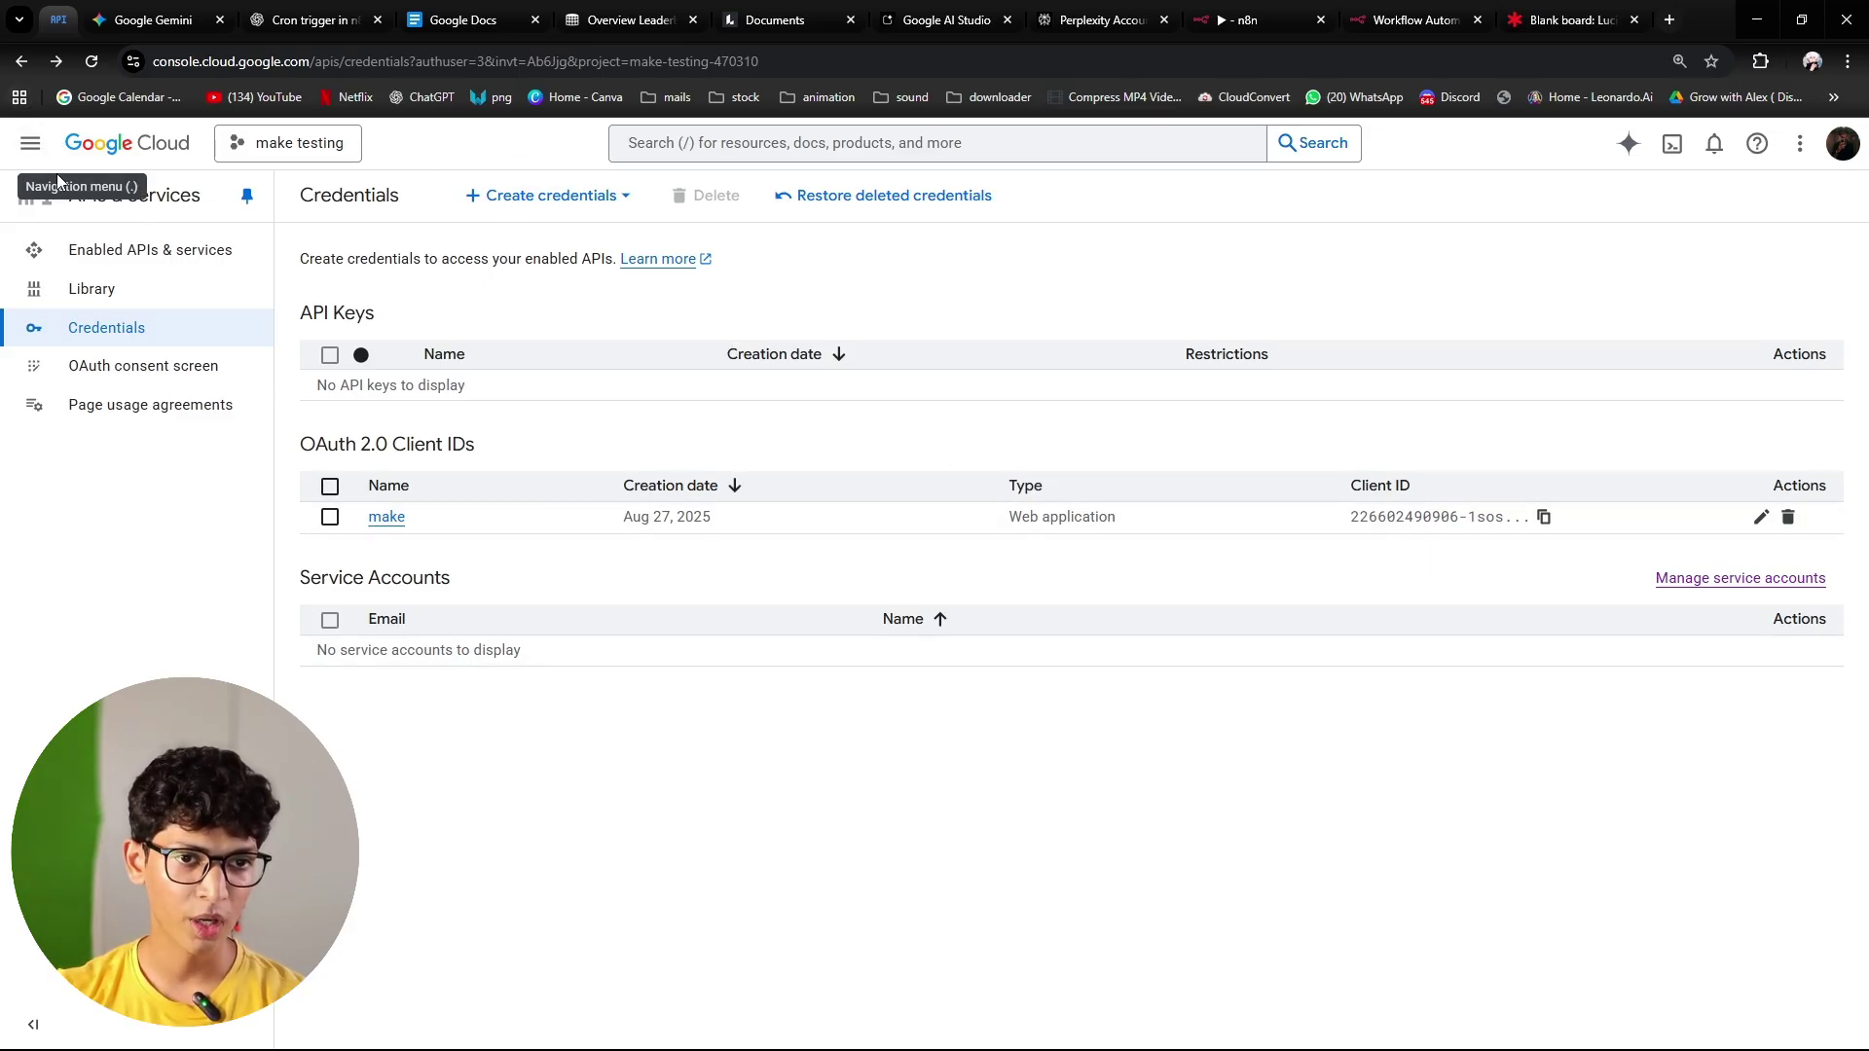
Step: From APIs & Services Credentials, start creating a new OAuth client ID
click(30, 143)
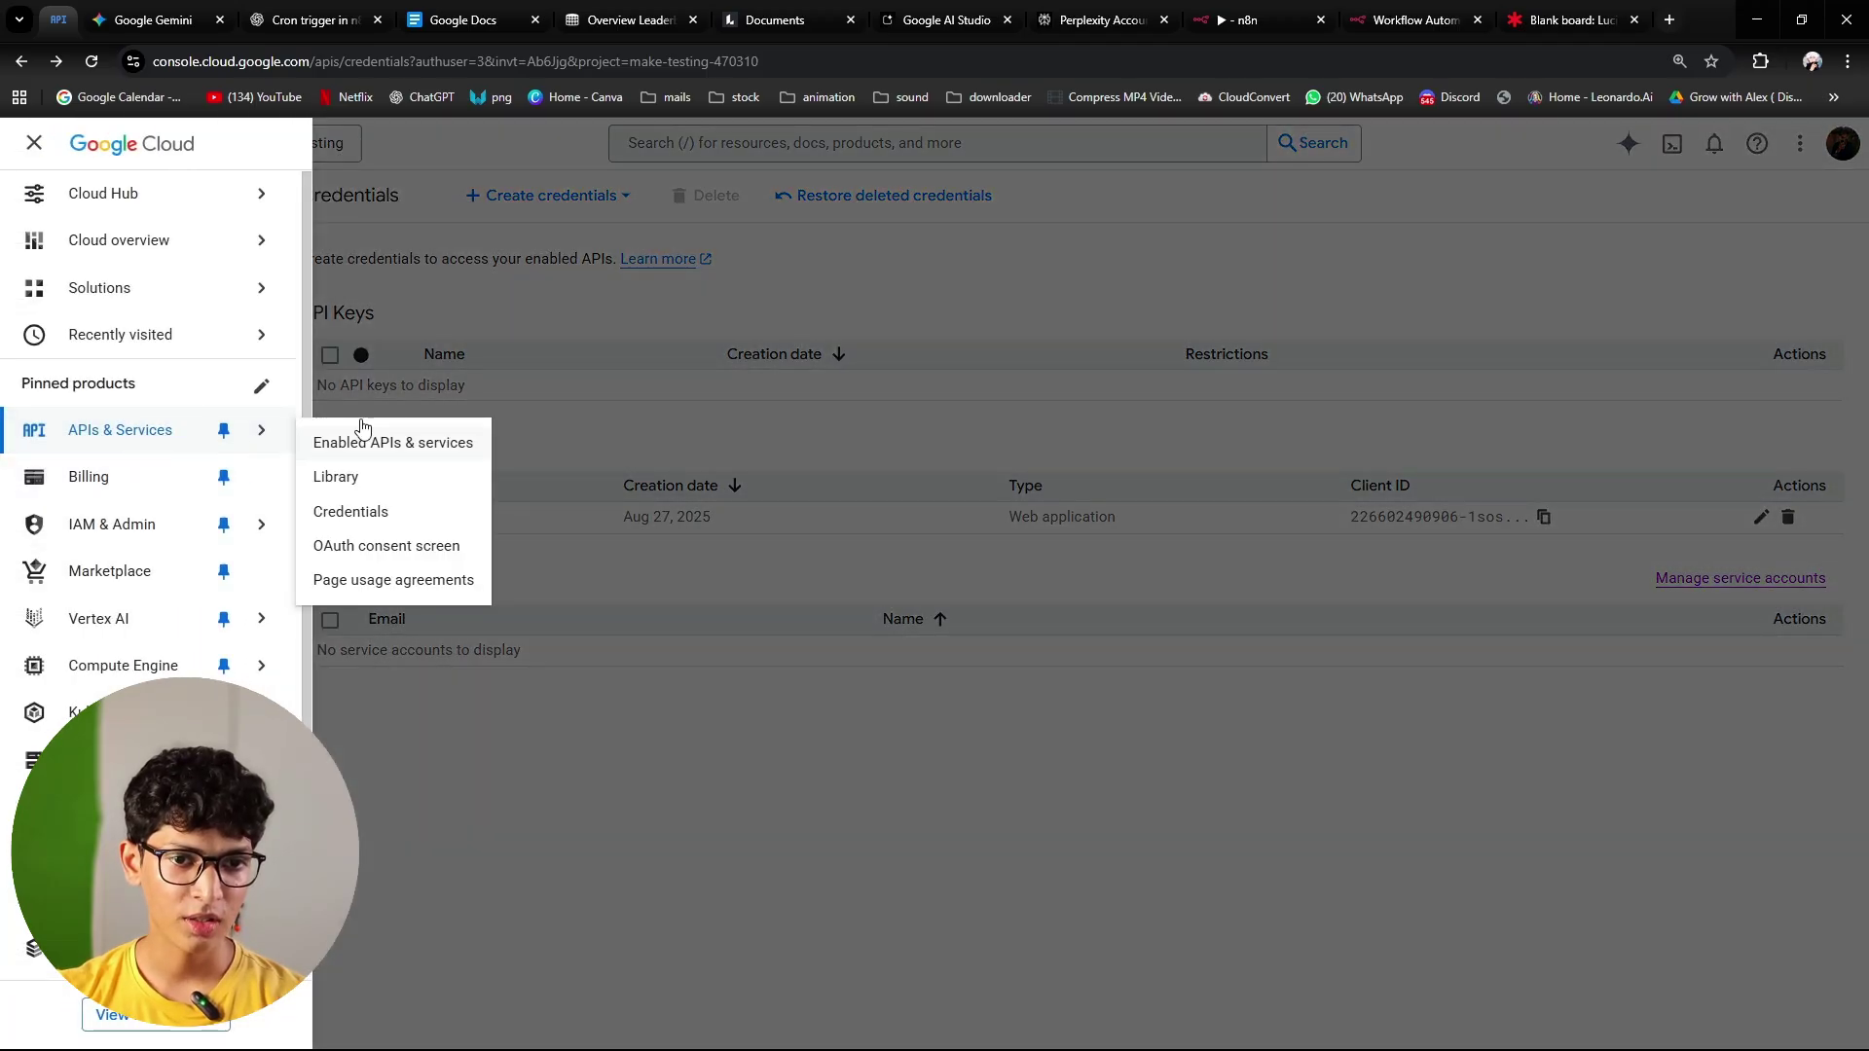
click(553, 355)
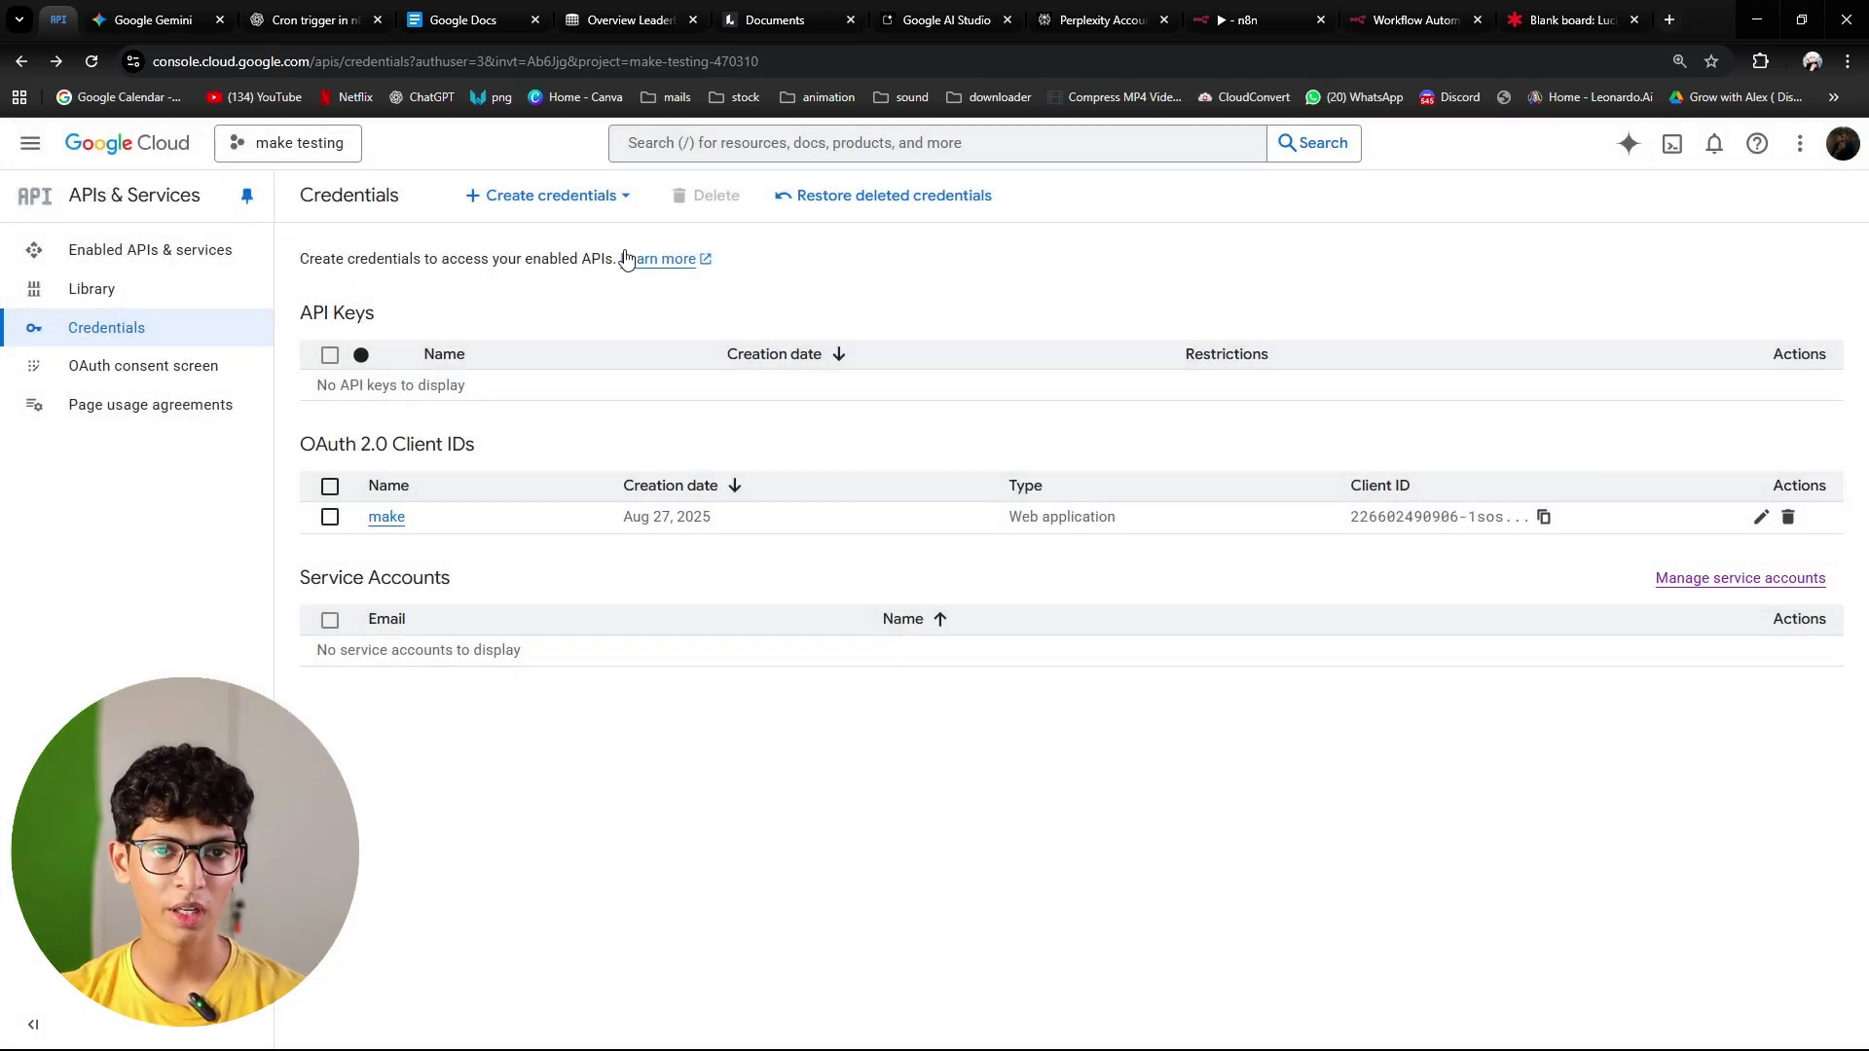
click(584, 199)
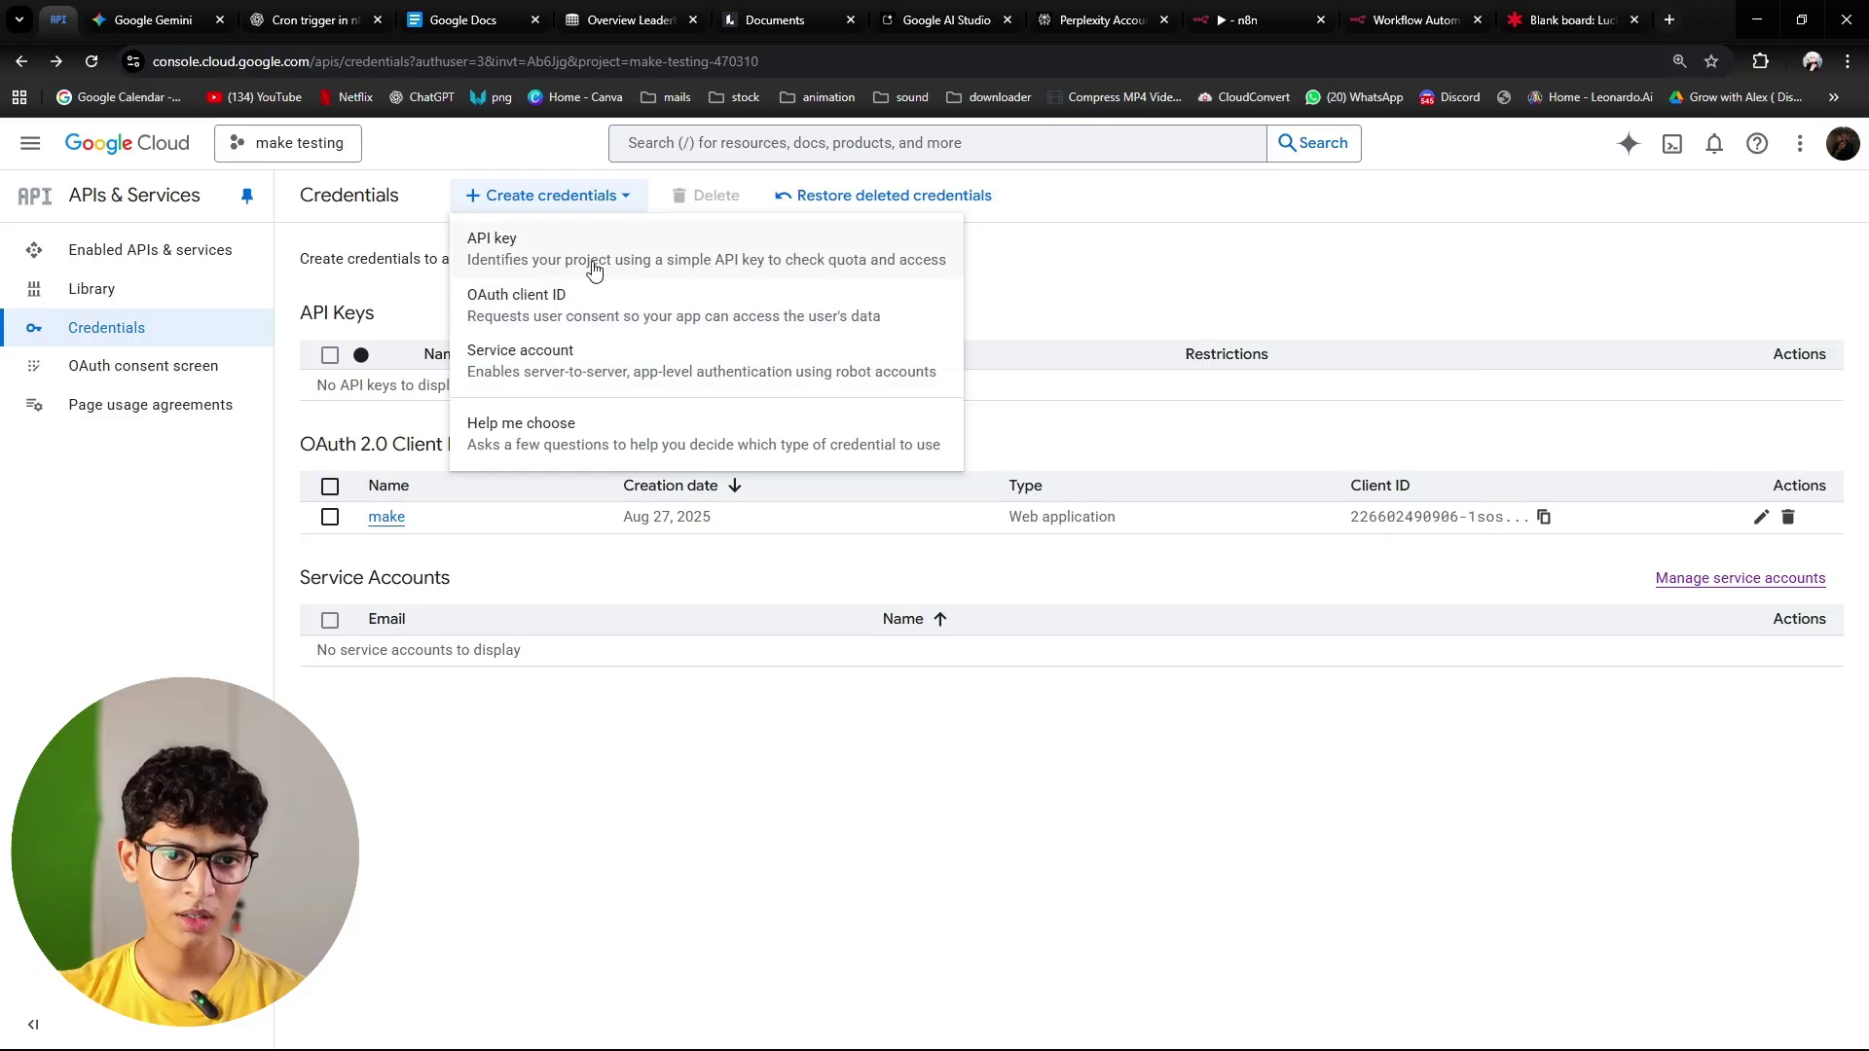
click(493, 314)
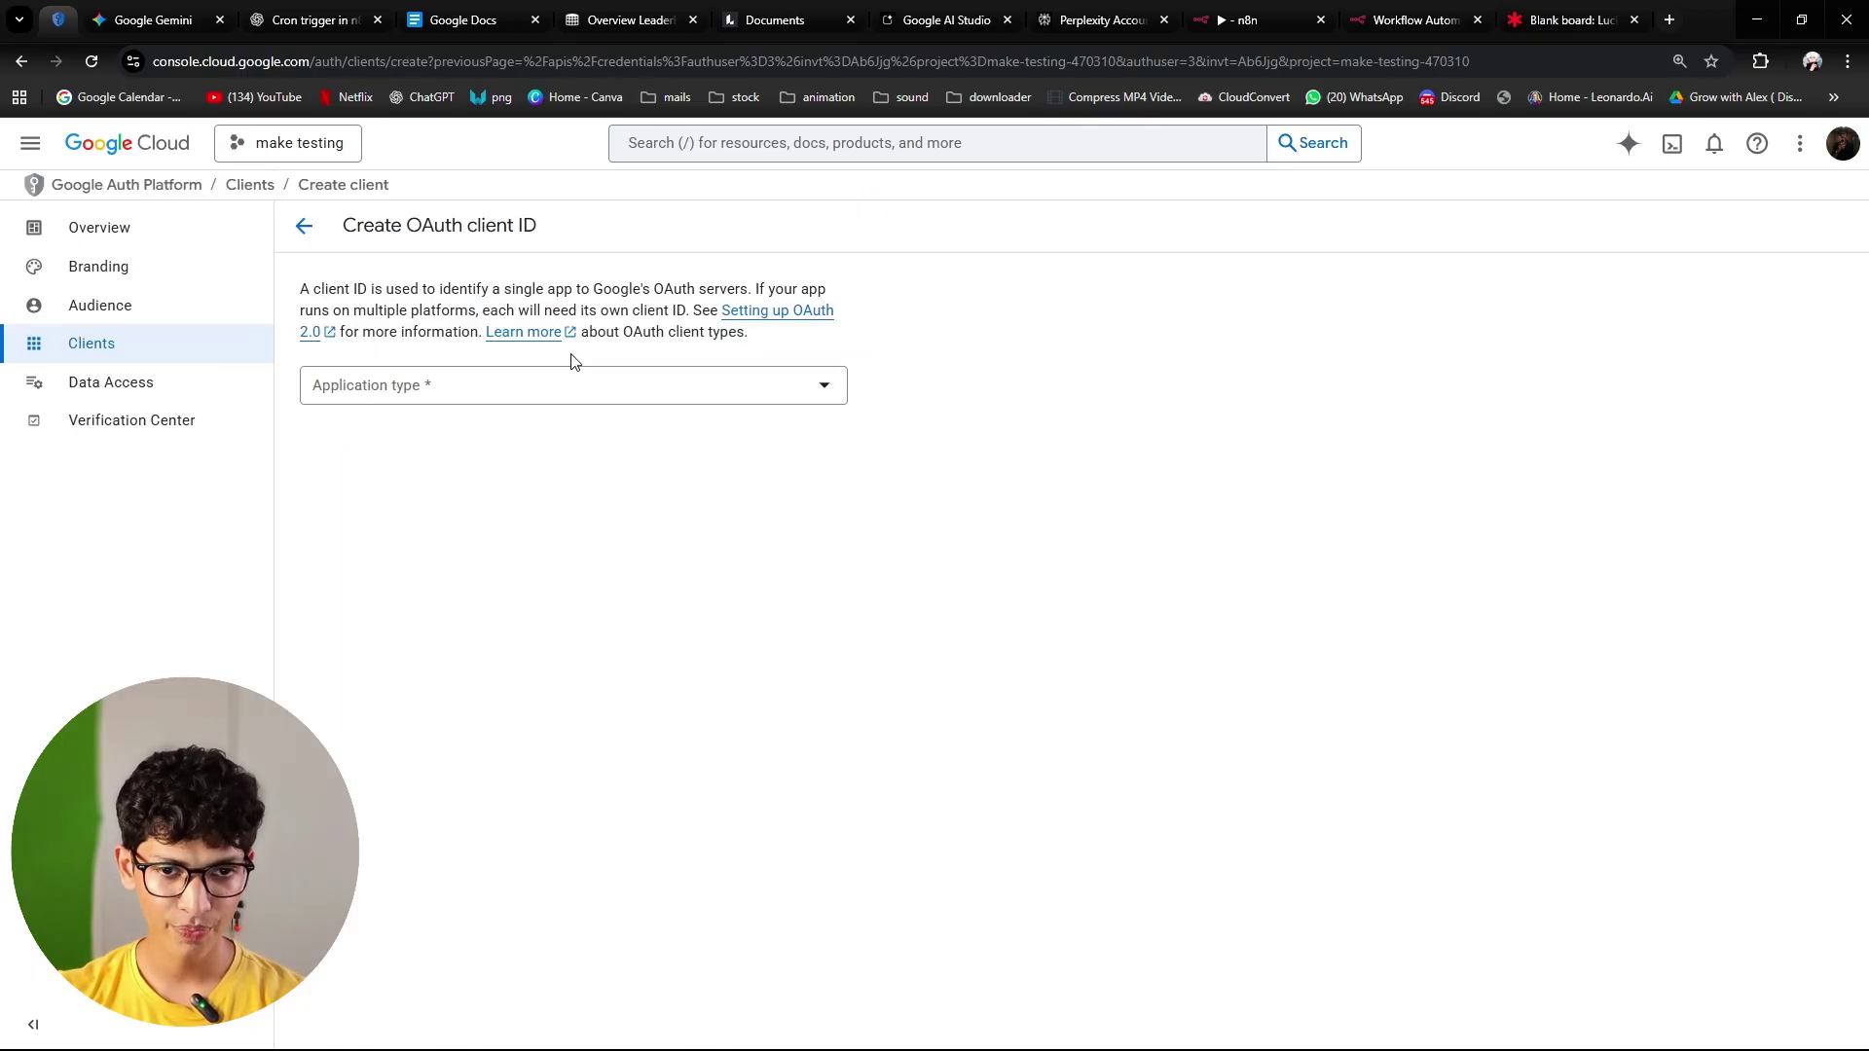
Step: Choose Web application as the client type and add an empty authorized redirect URI row
click(559, 400)
click(481, 402)
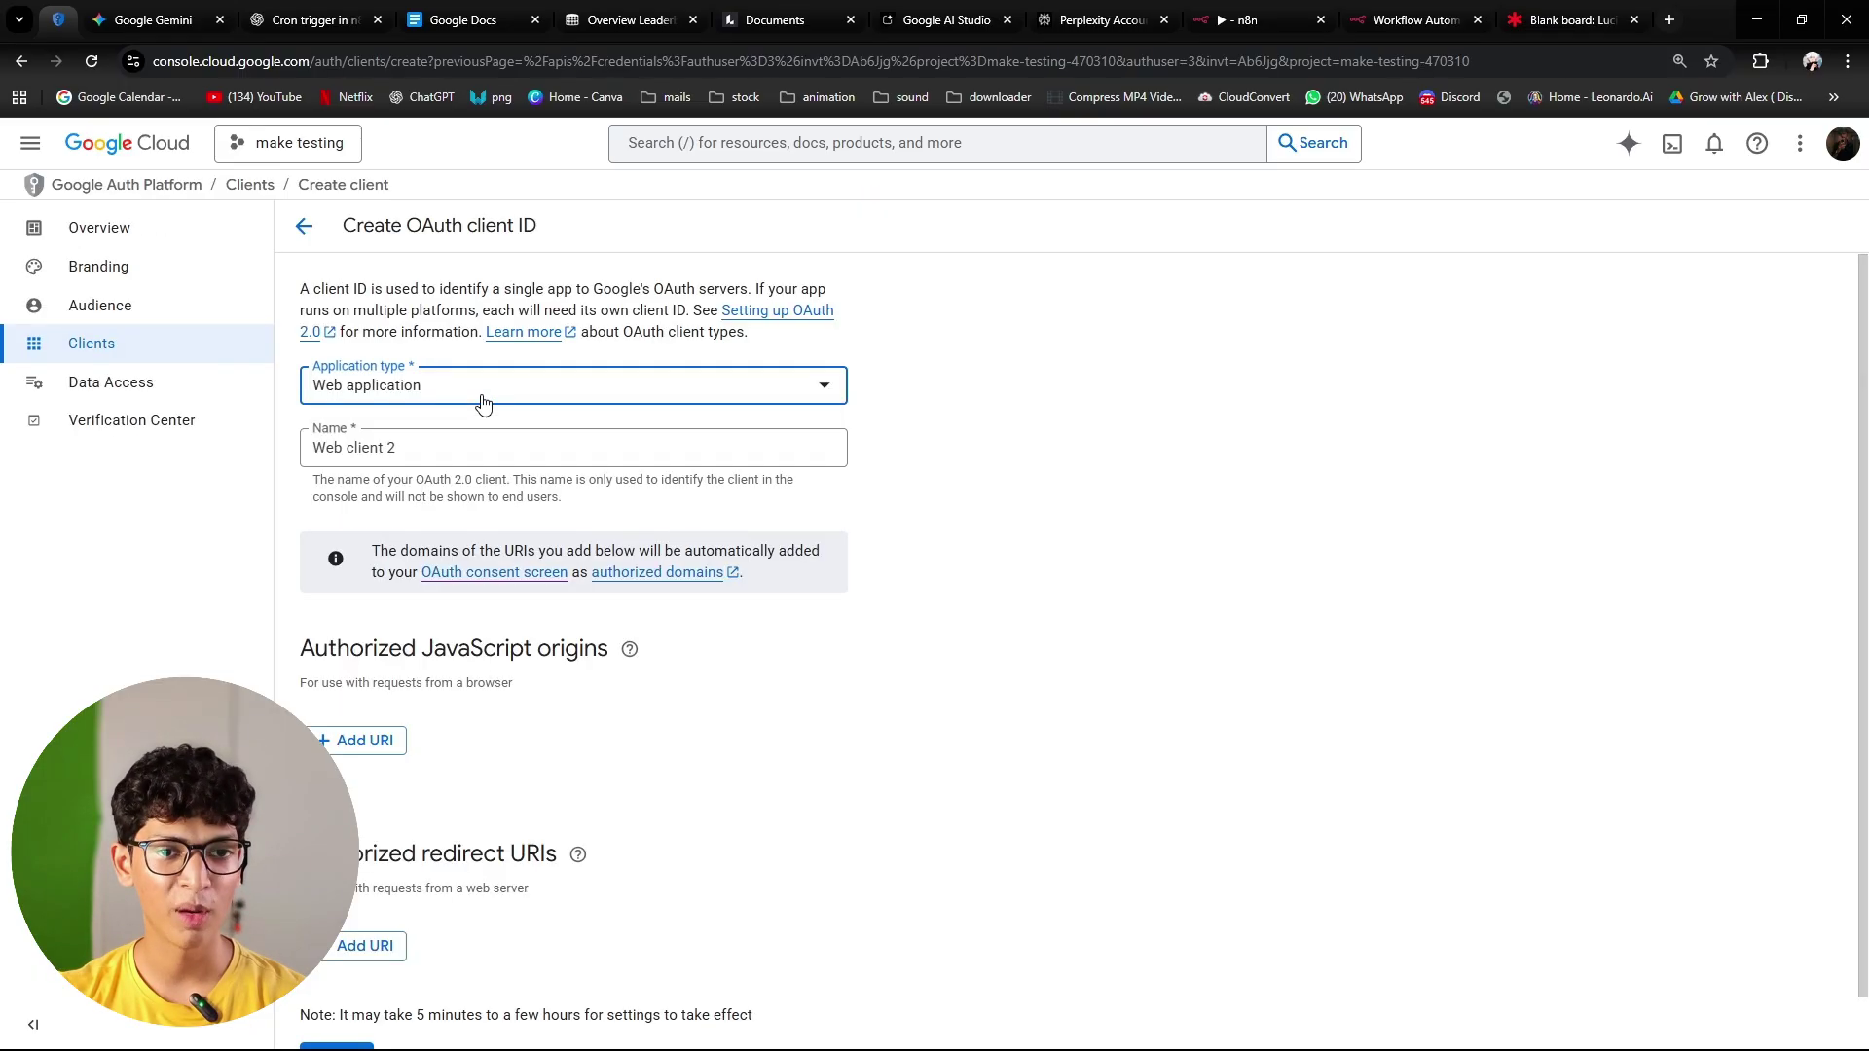
scroll(505, 416, down, 1)
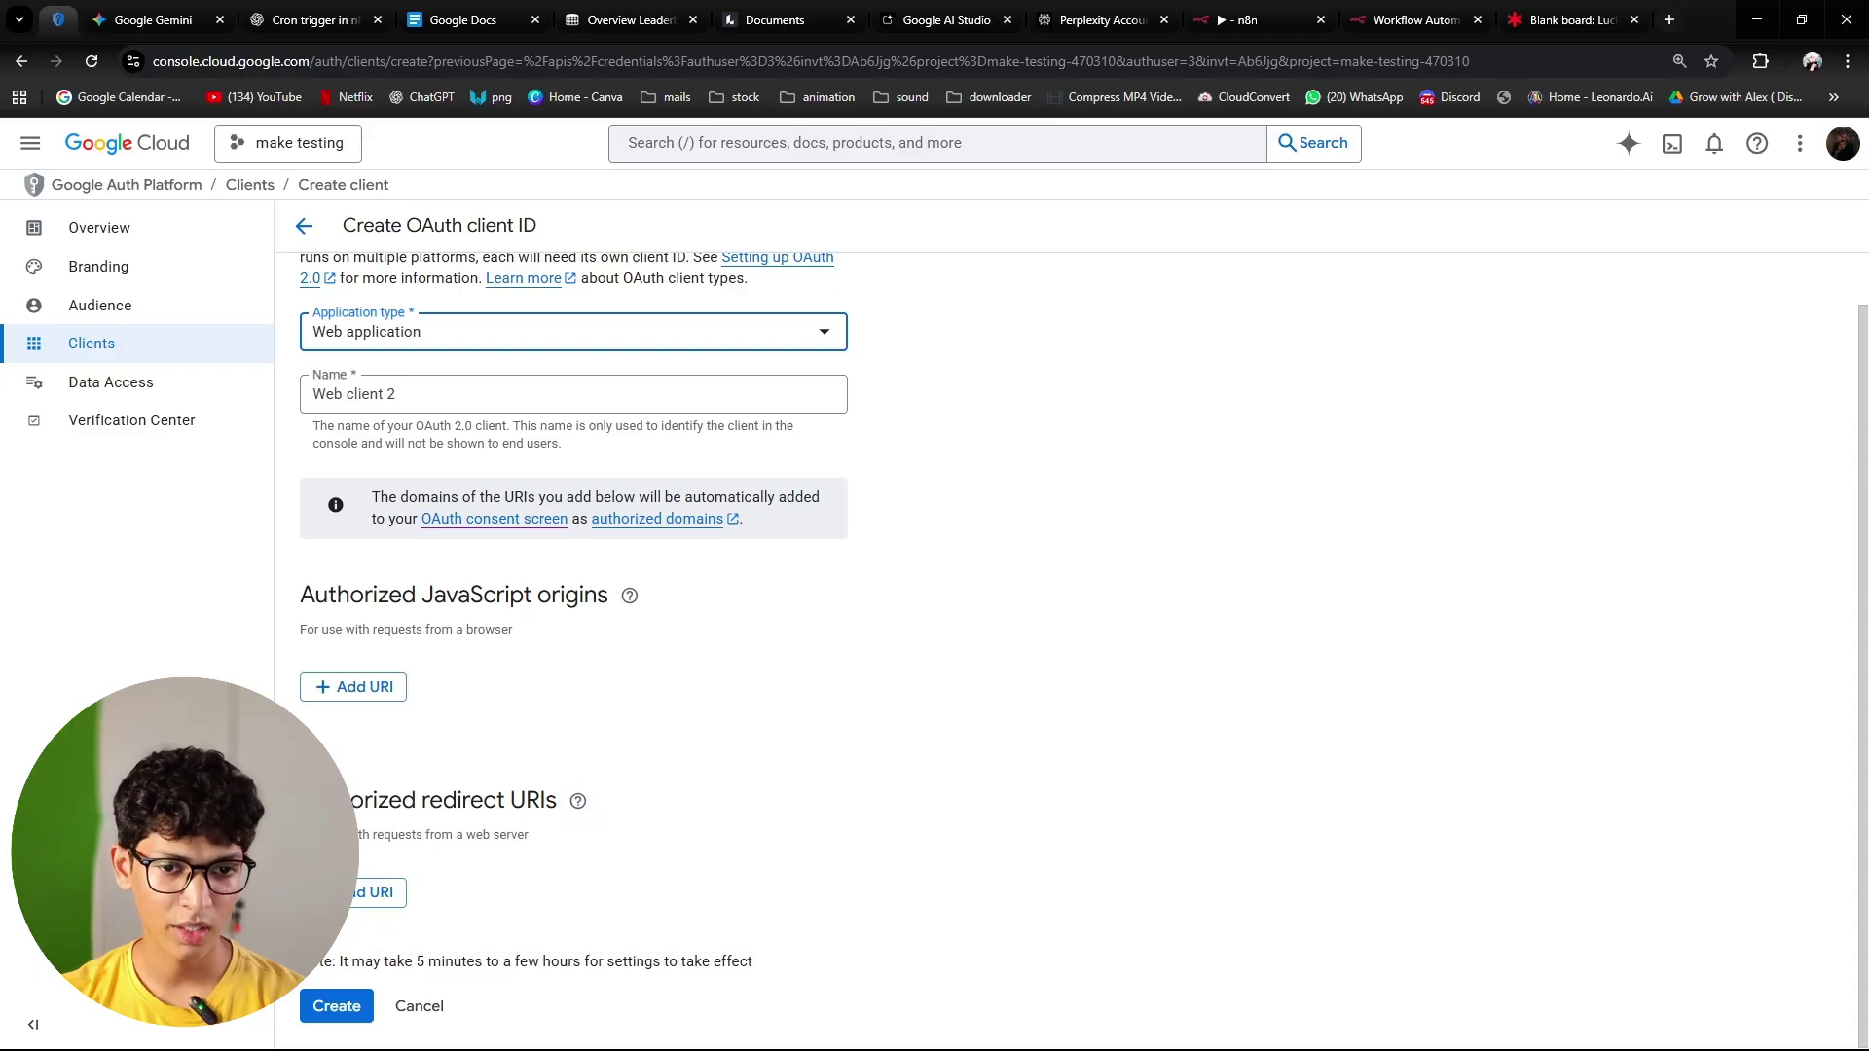
click(577, 800)
click(344, 920)
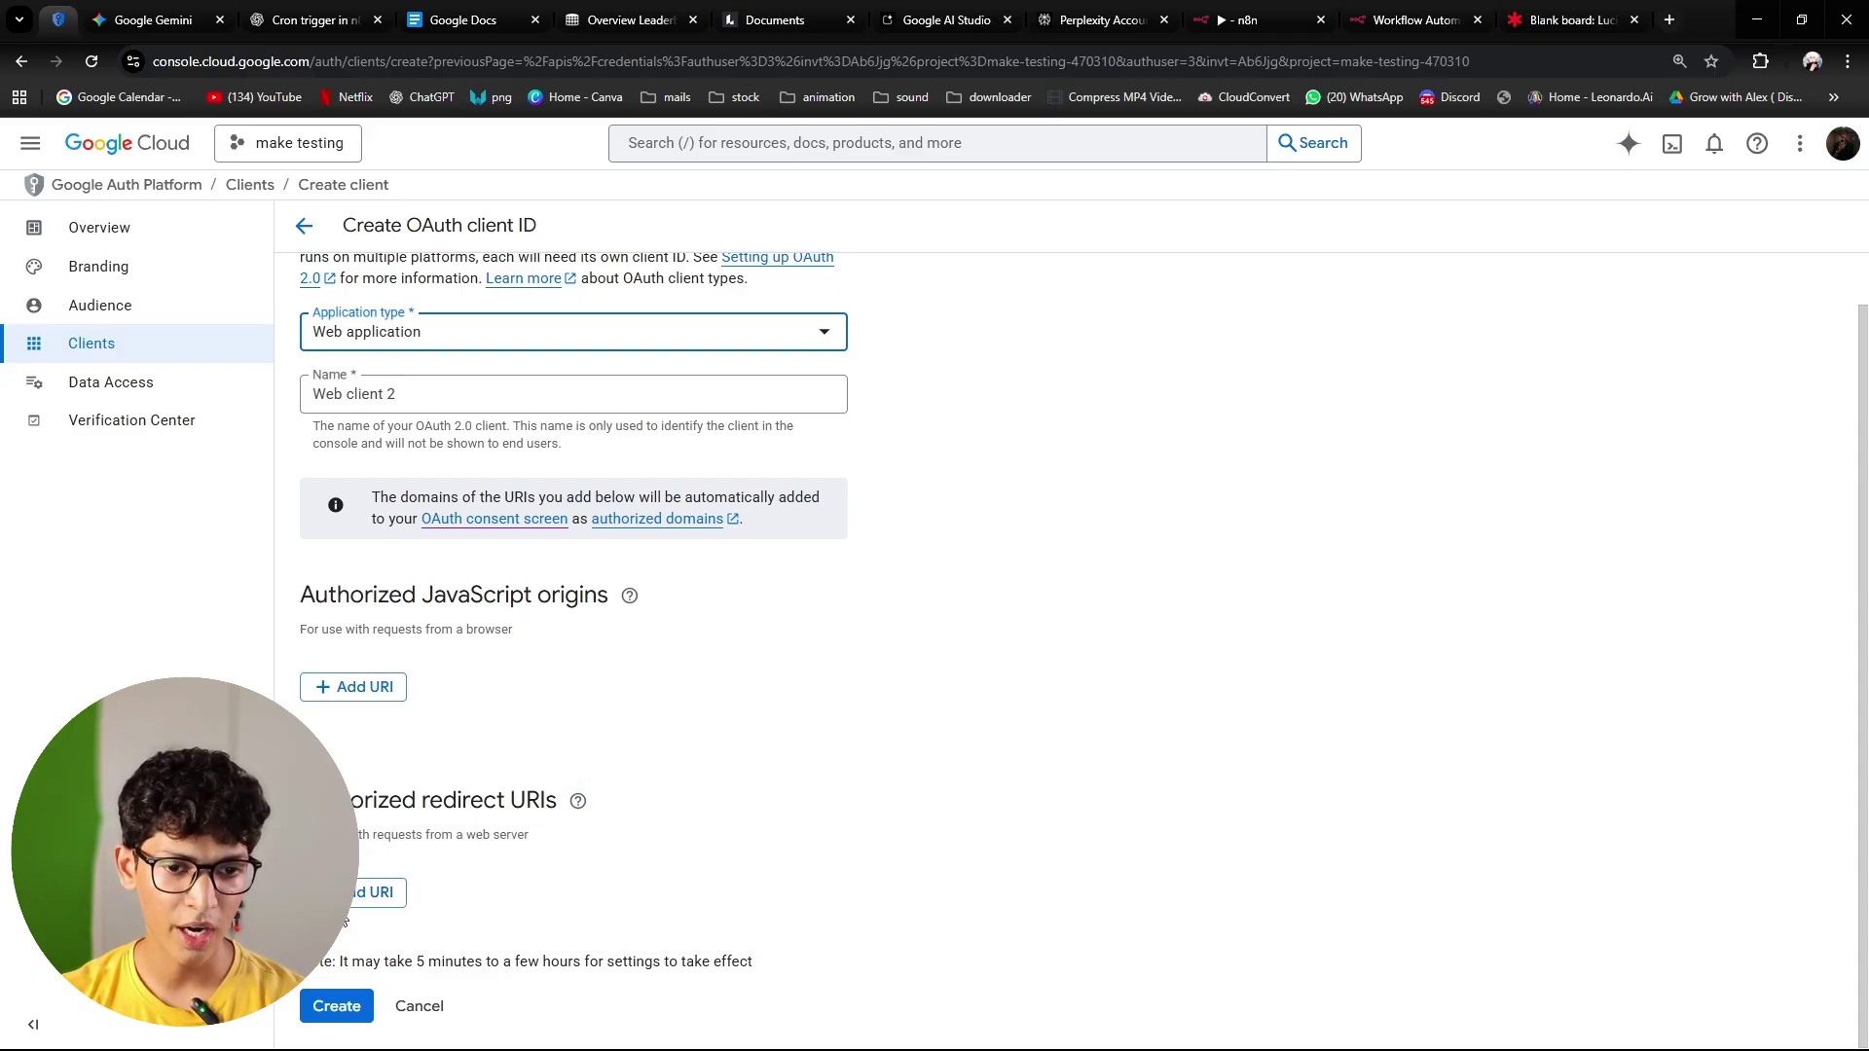
click(348, 910)
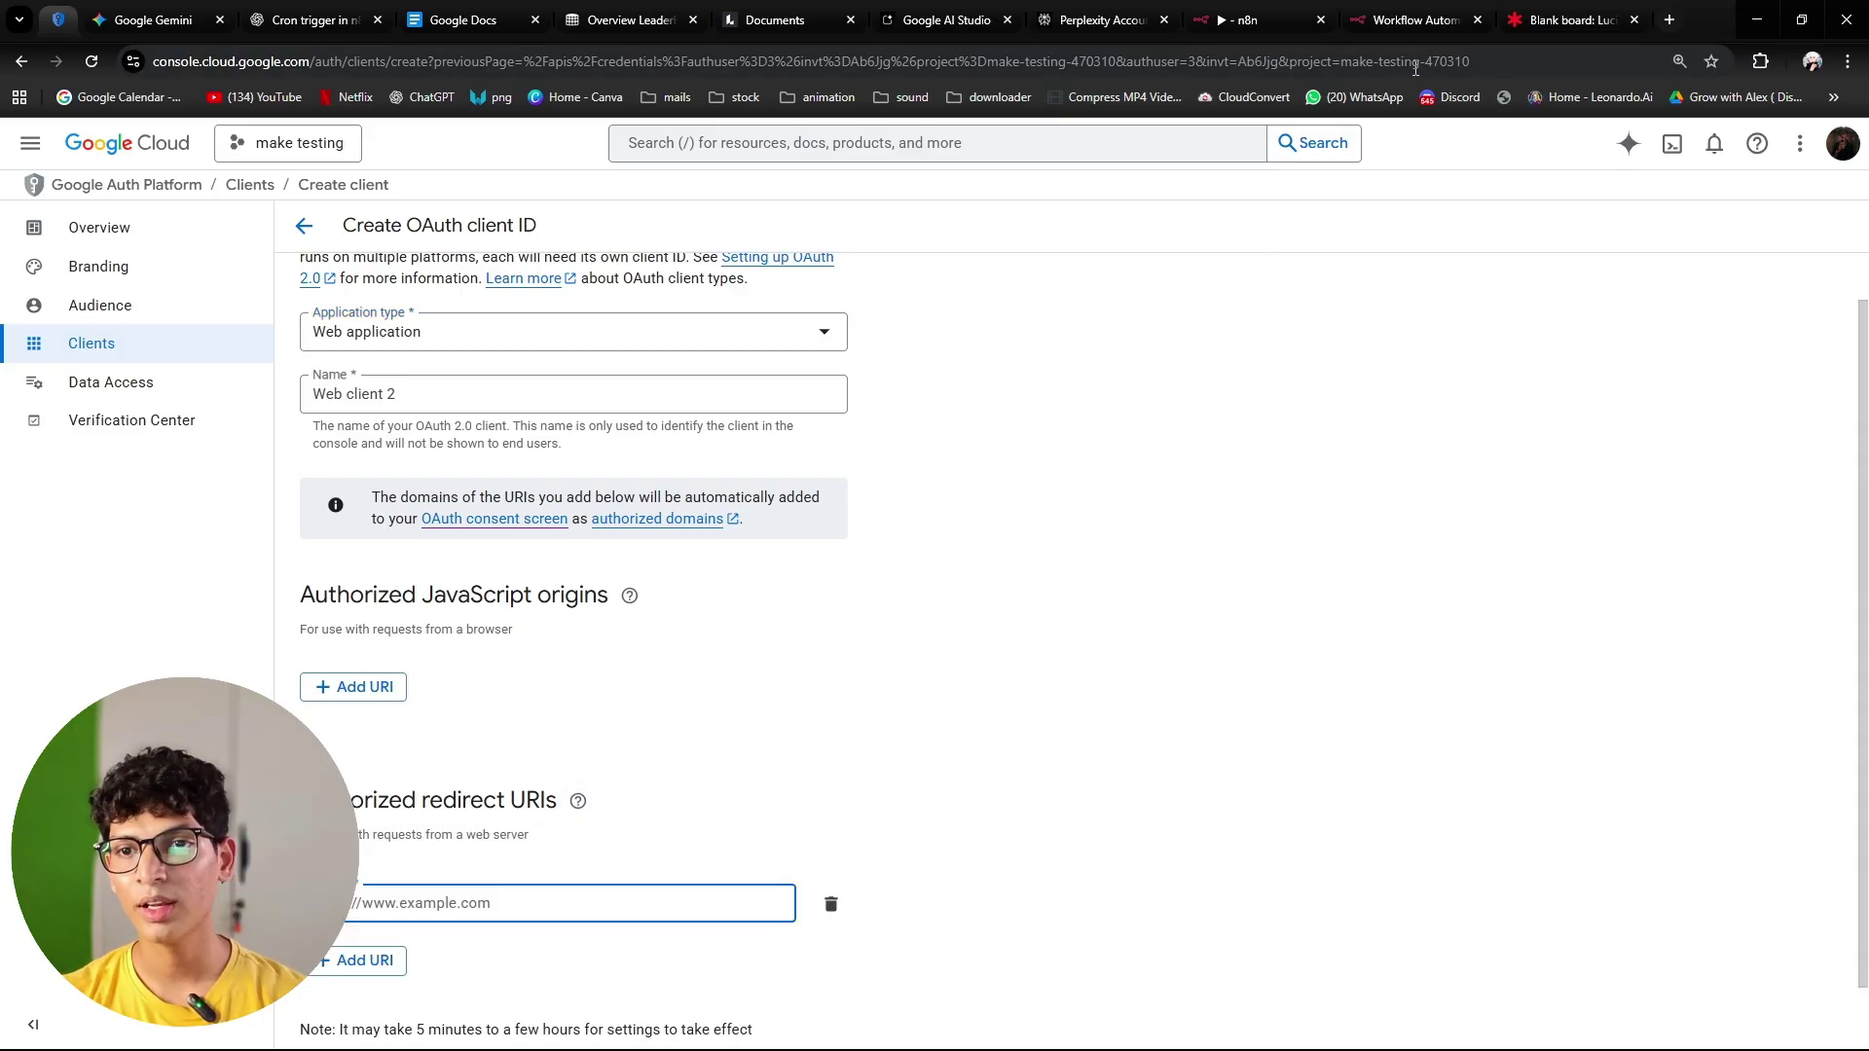
click(1255, 20)
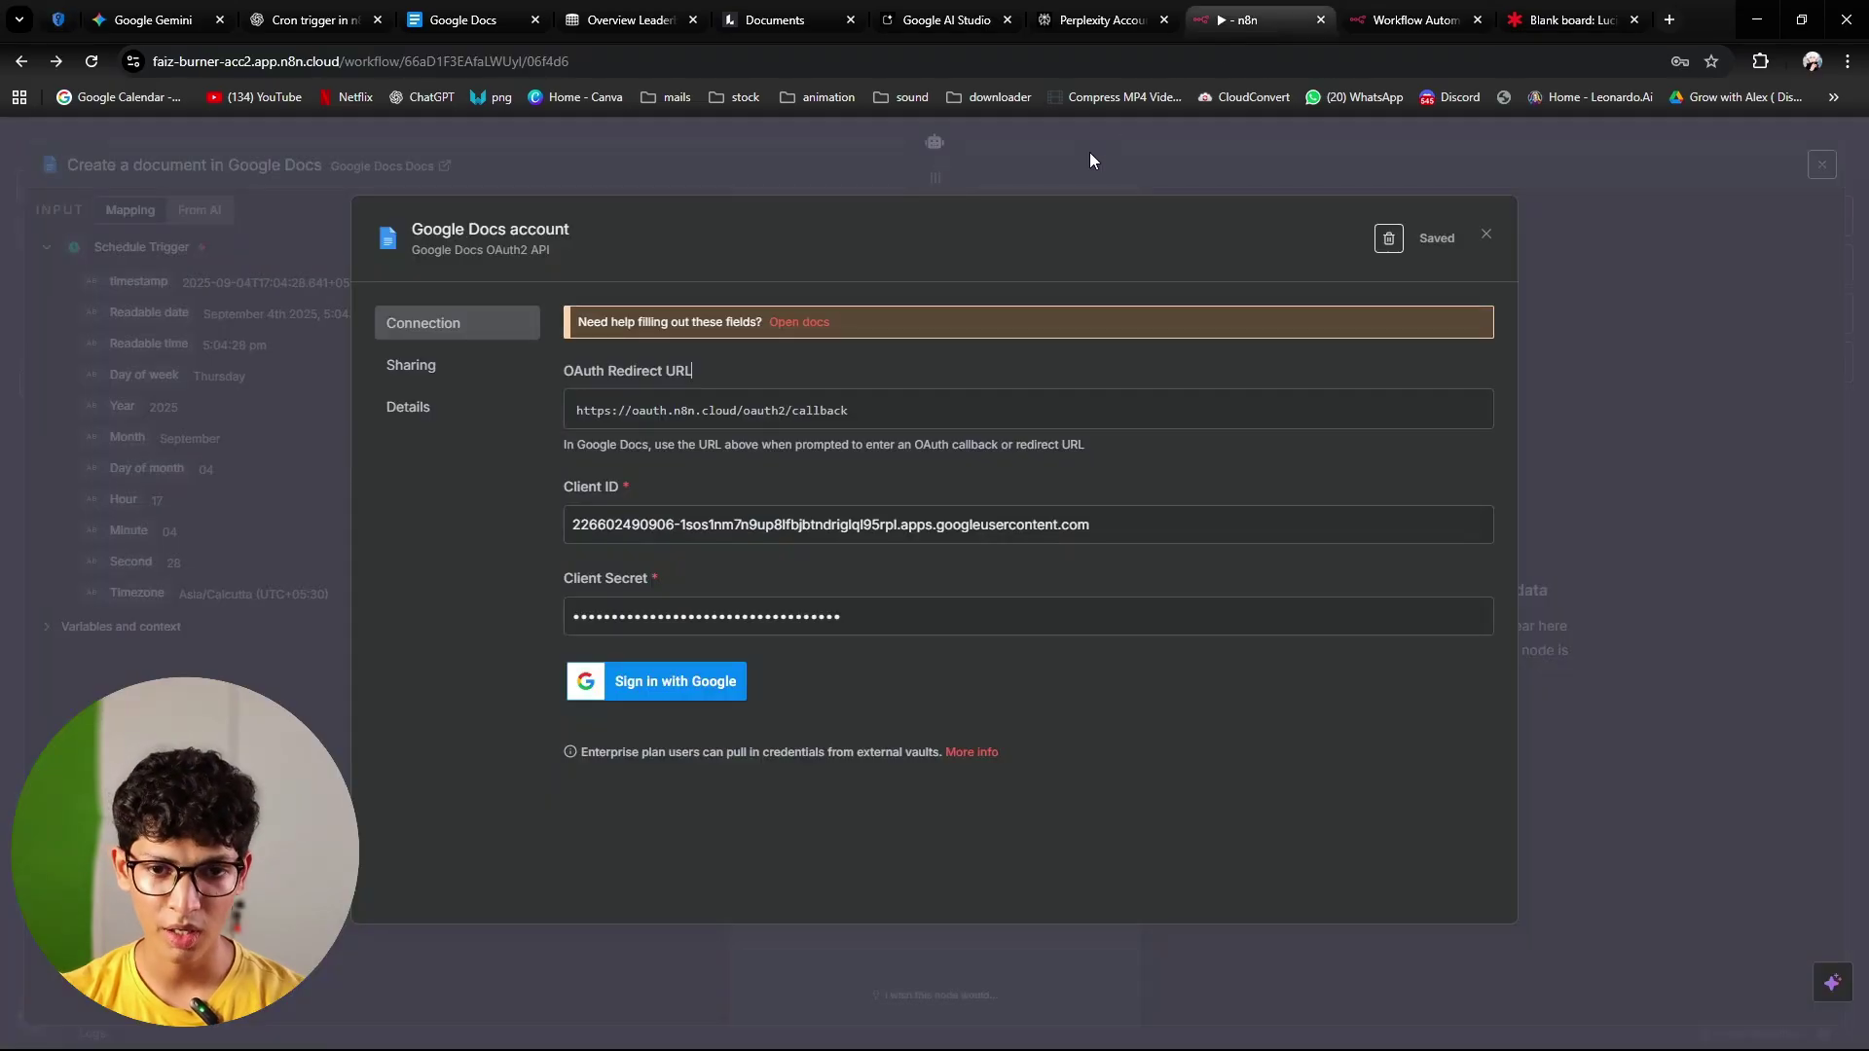
click(580, 417)
triple_click(580, 417)
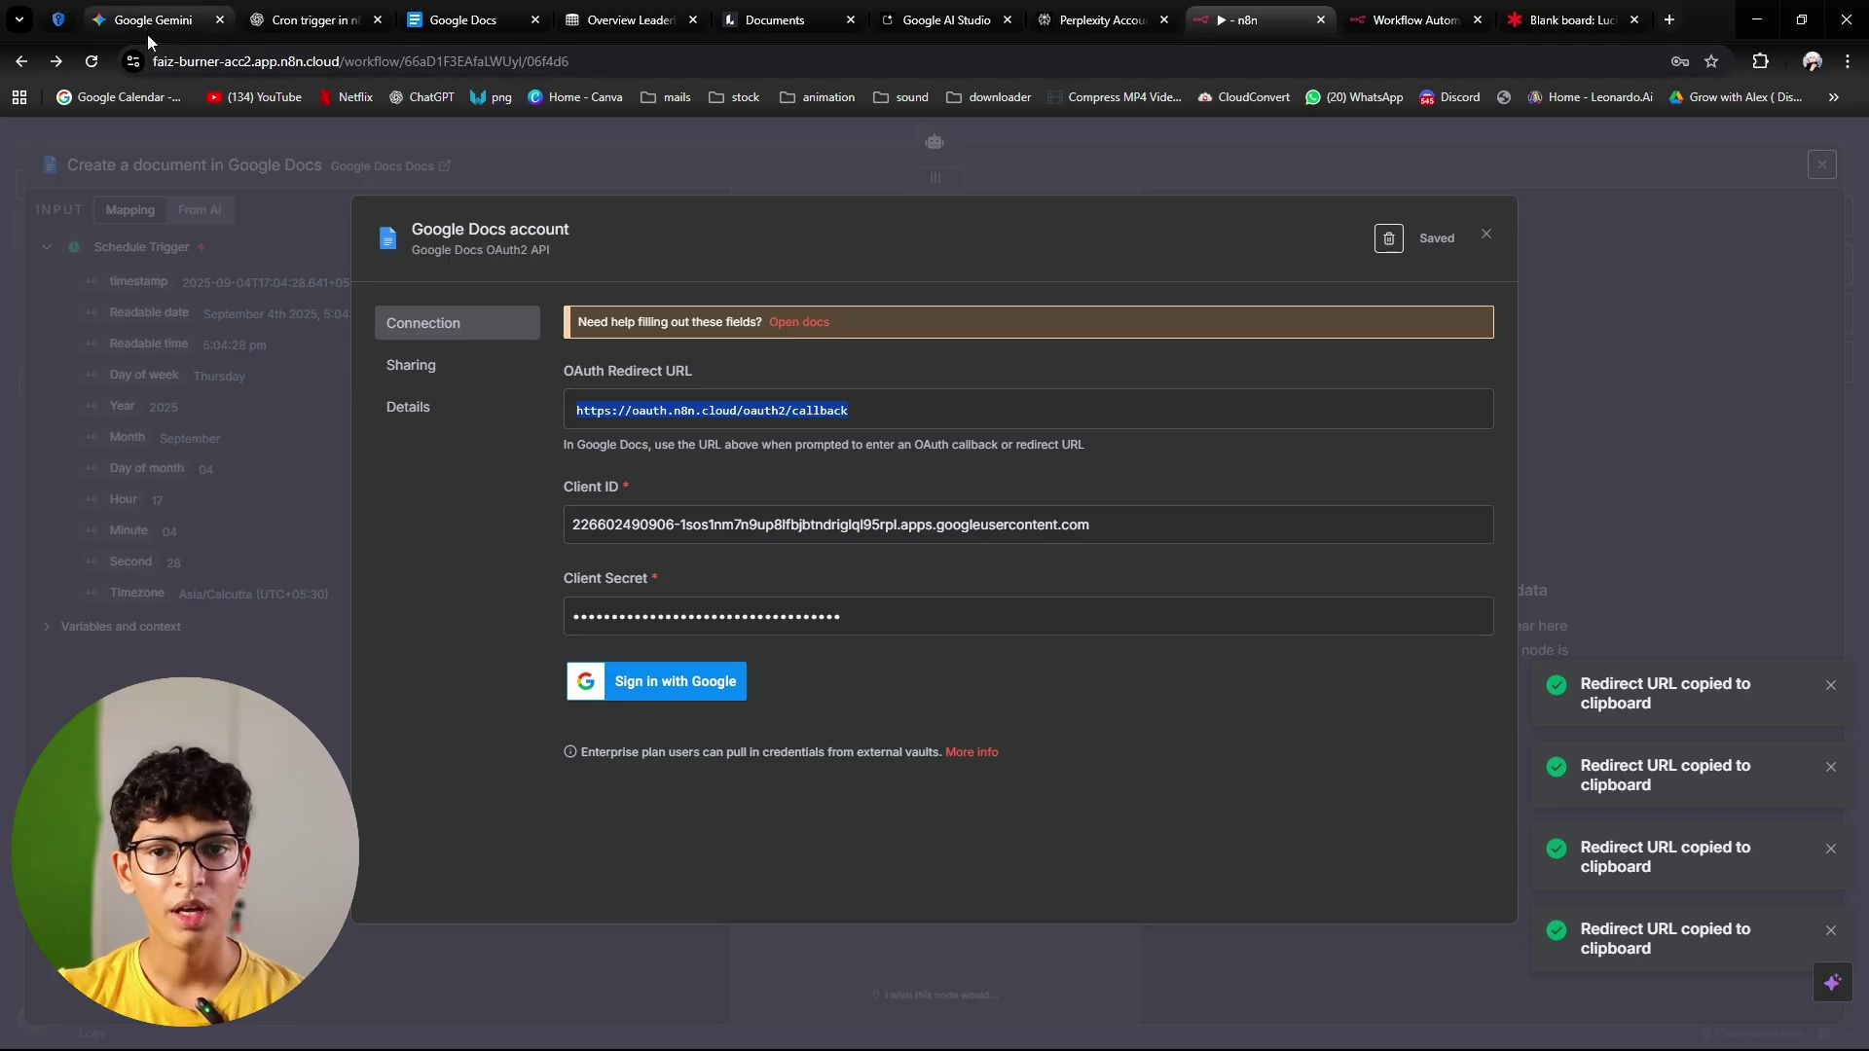
click(59, 20)
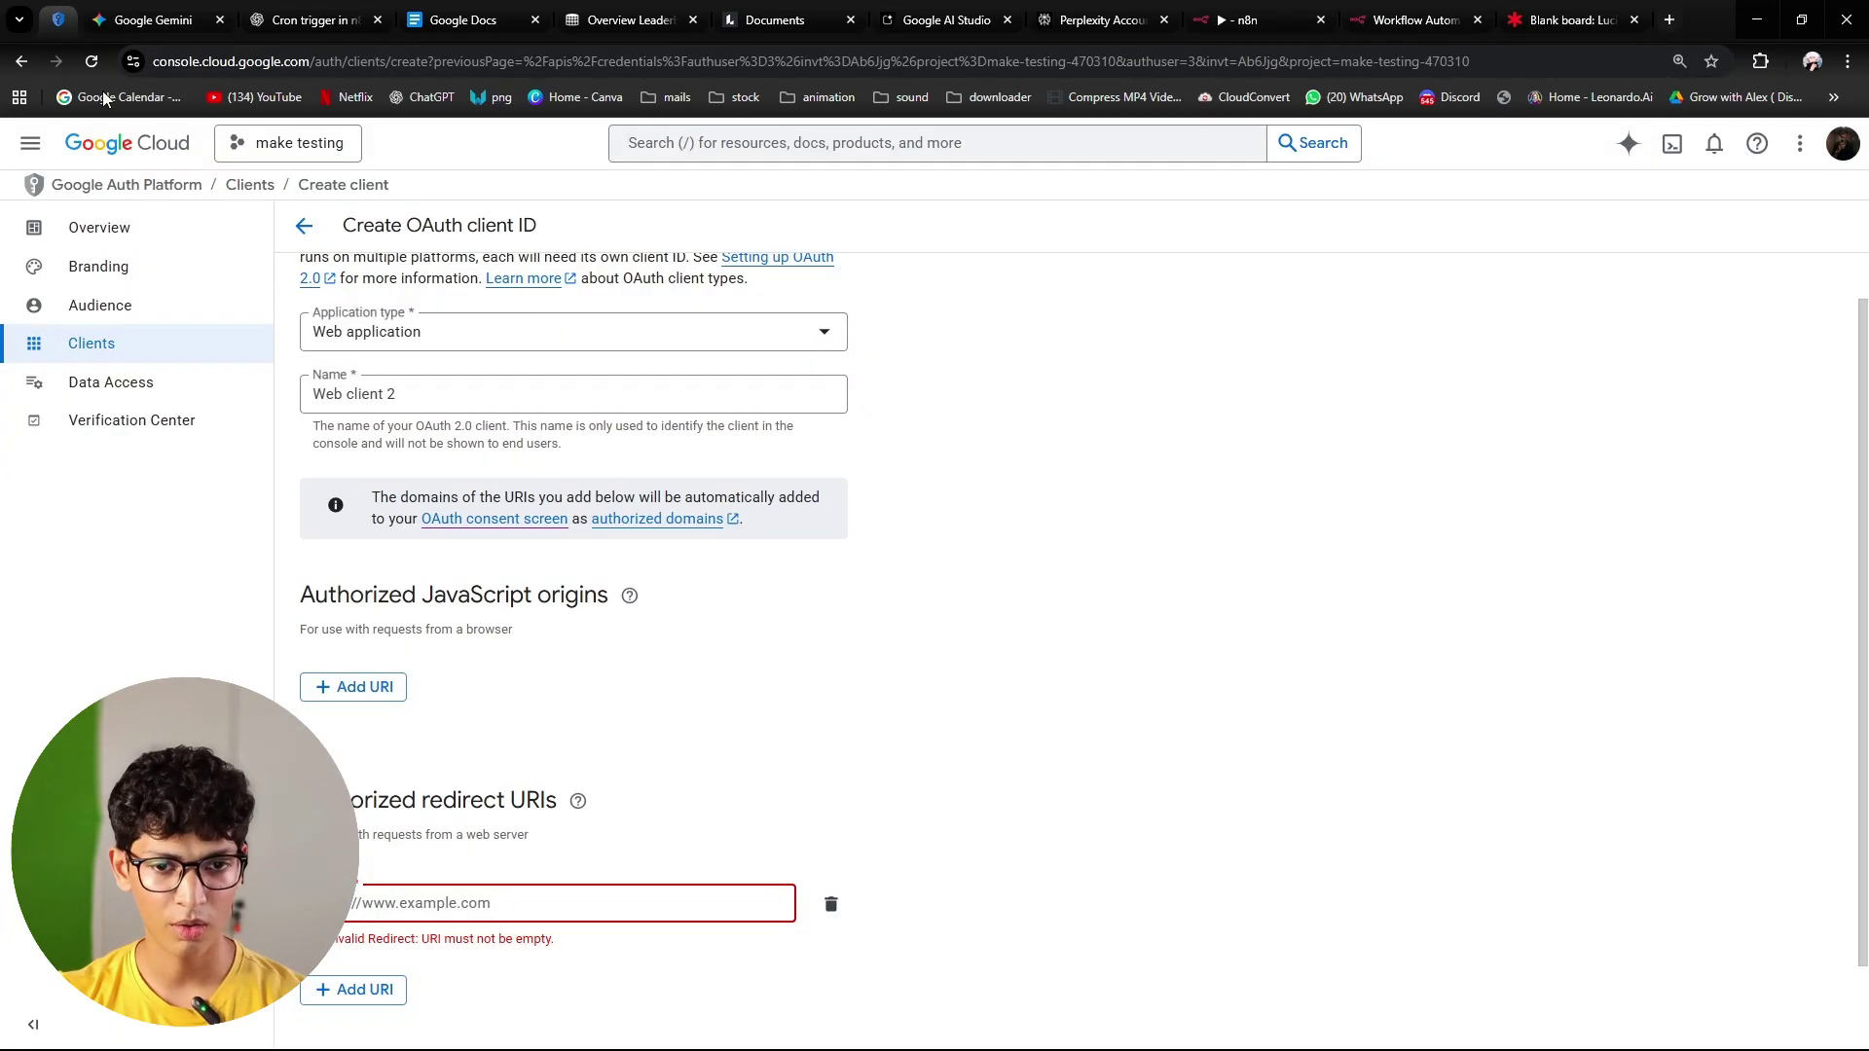
Step: Paste the n8n callback URL as the authorized redirect URI and create the 'Web client 2' OAuth client
click(455, 907)
key(ctrl+v)
click(988, 745)
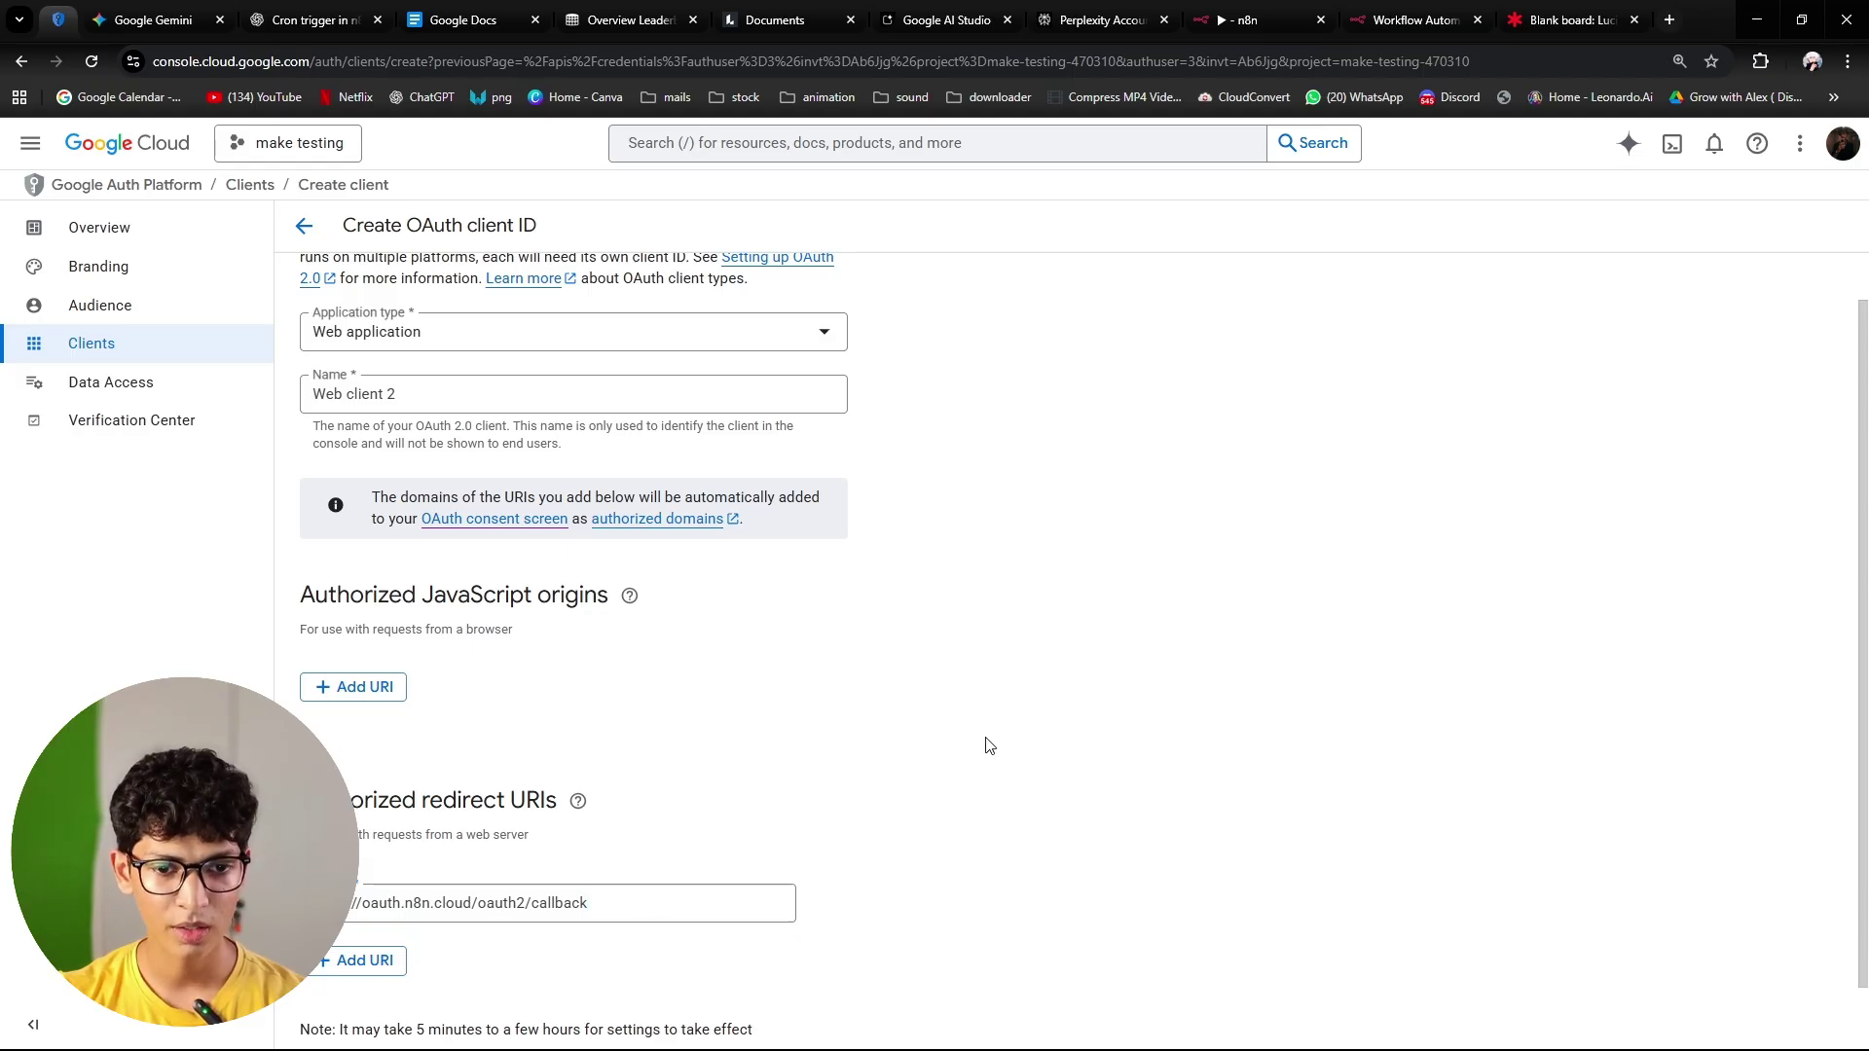
scroll(988, 746, down, 1)
click(362, 1006)
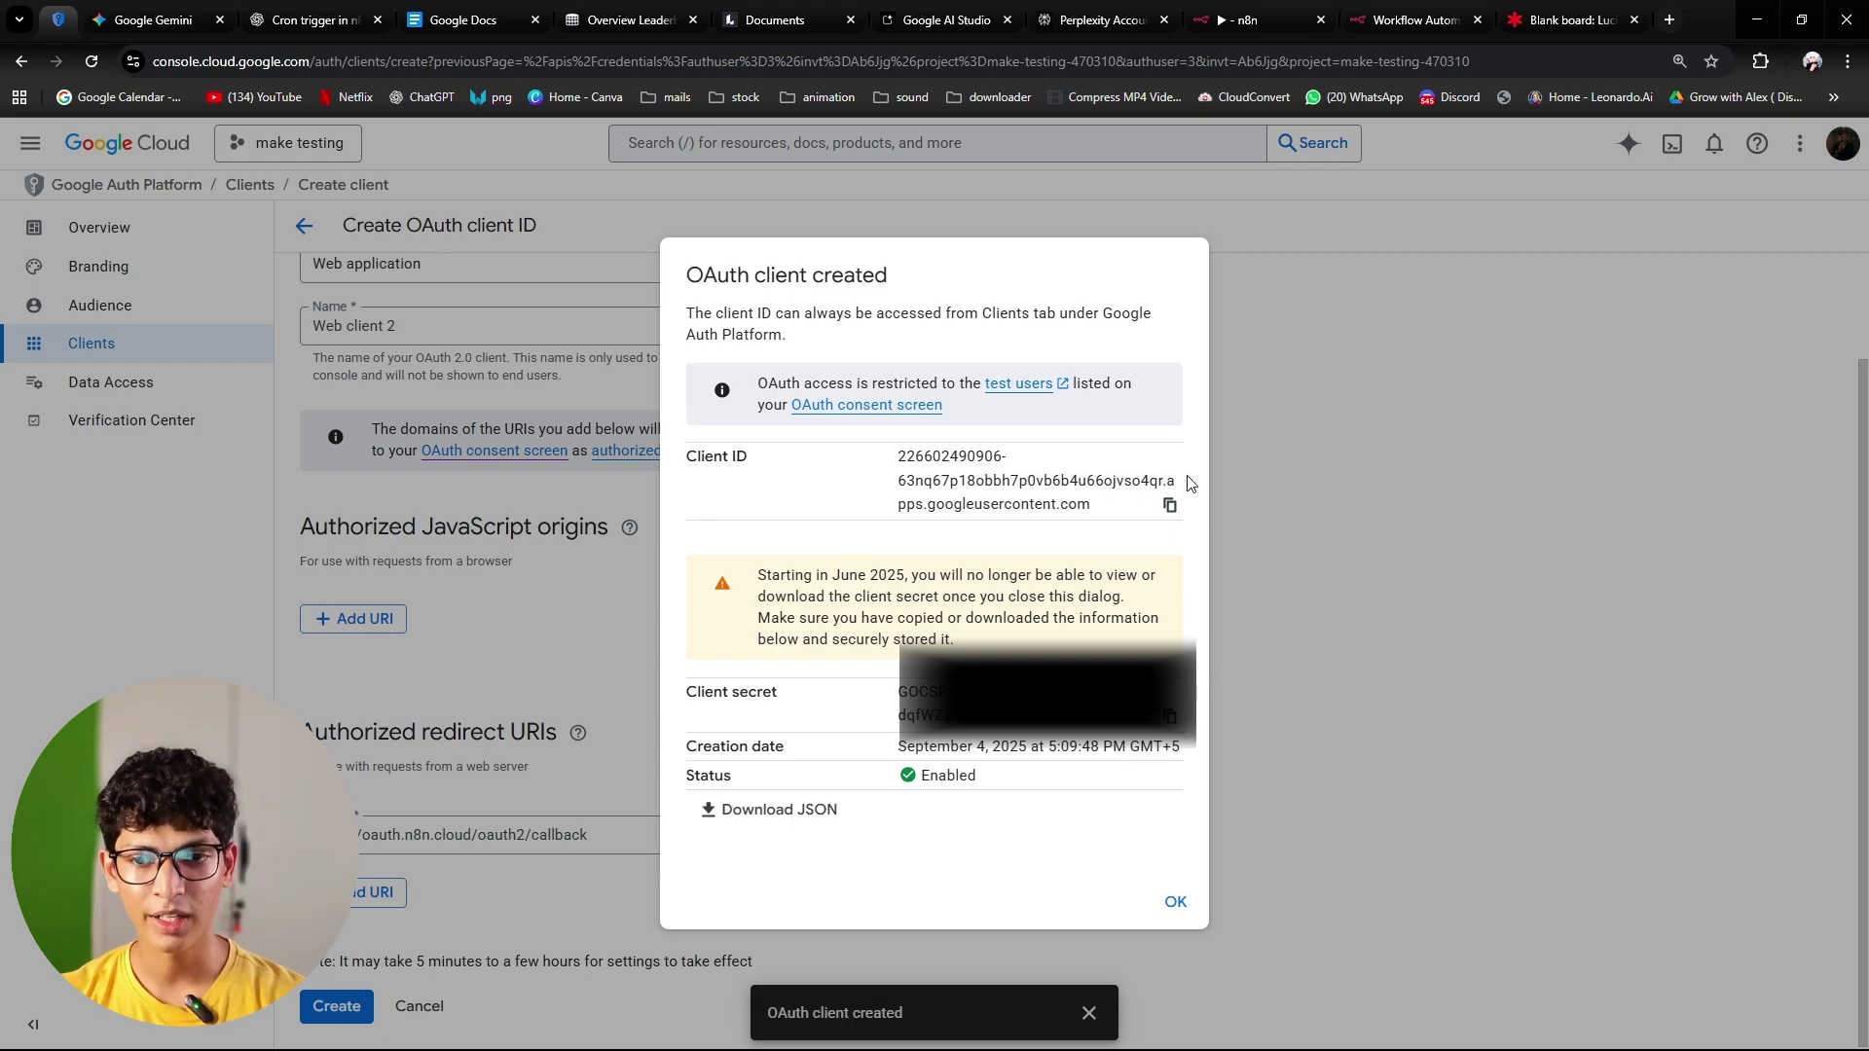
Step: Download the new client's JSON file and copy its client secret
click(790, 810)
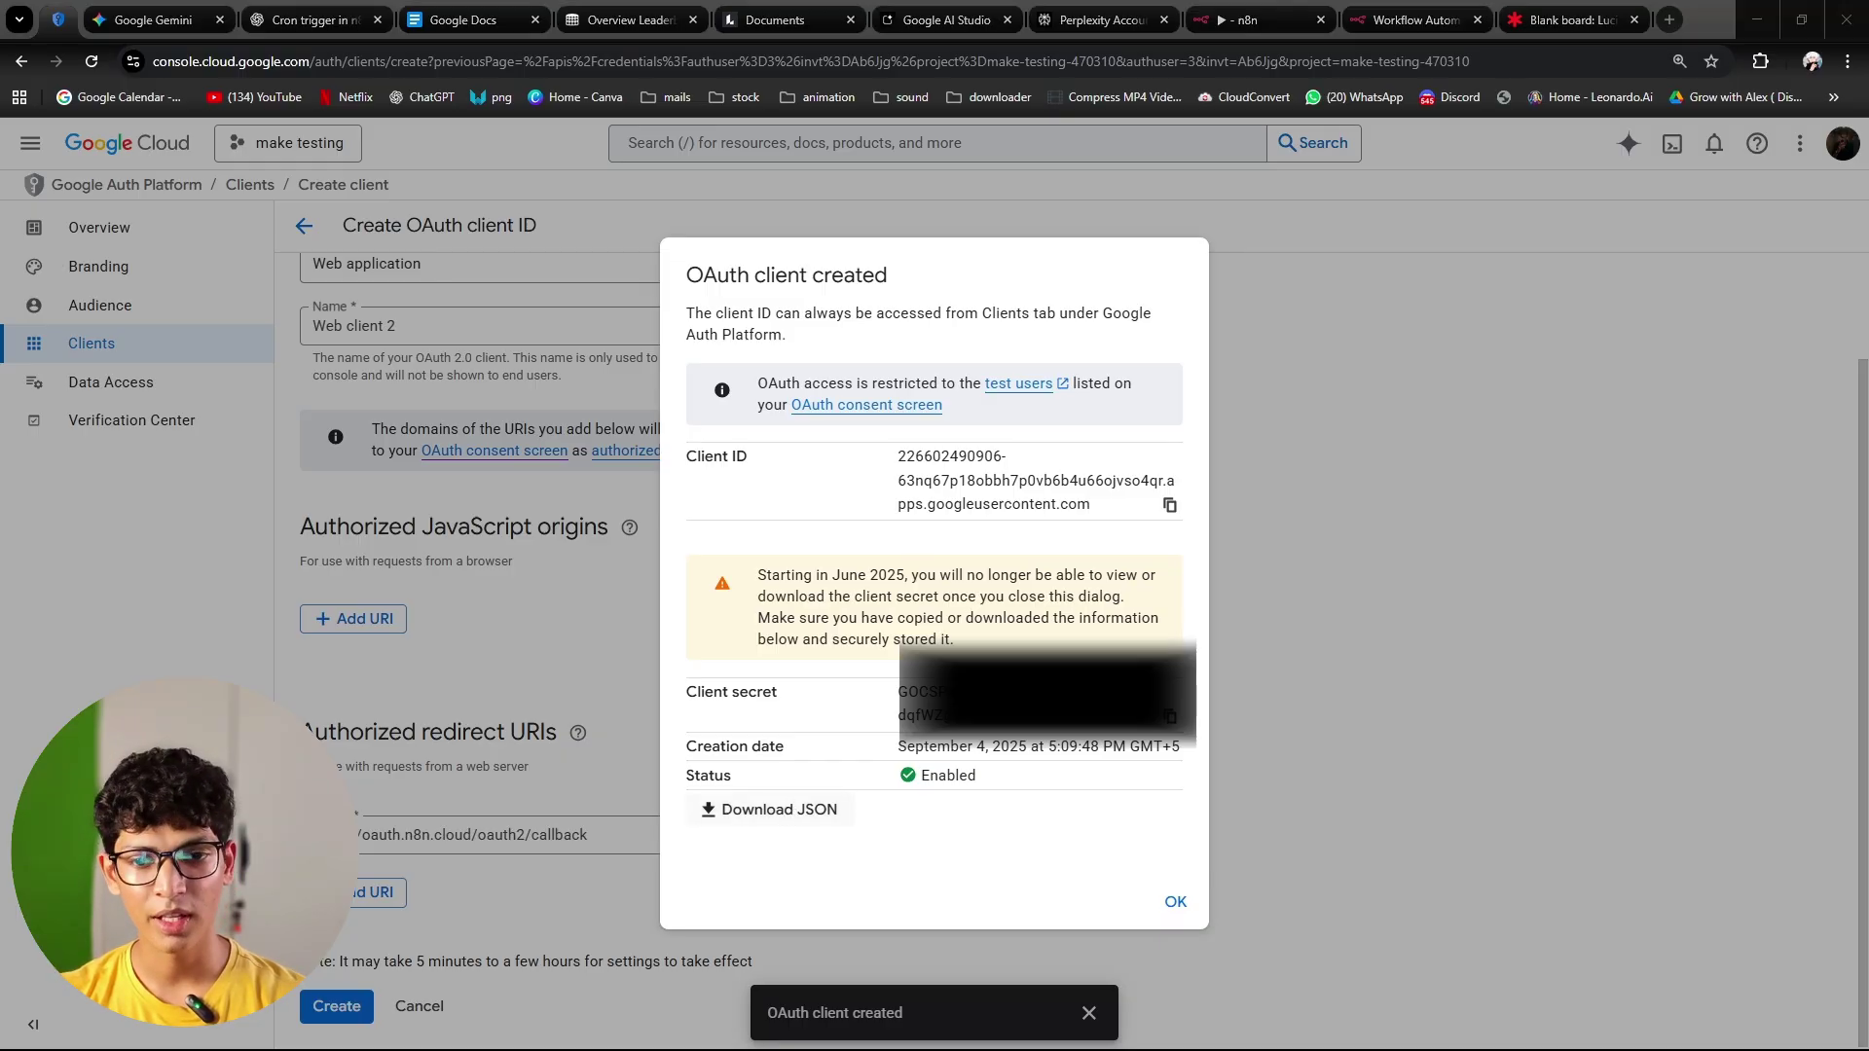
key(Return)
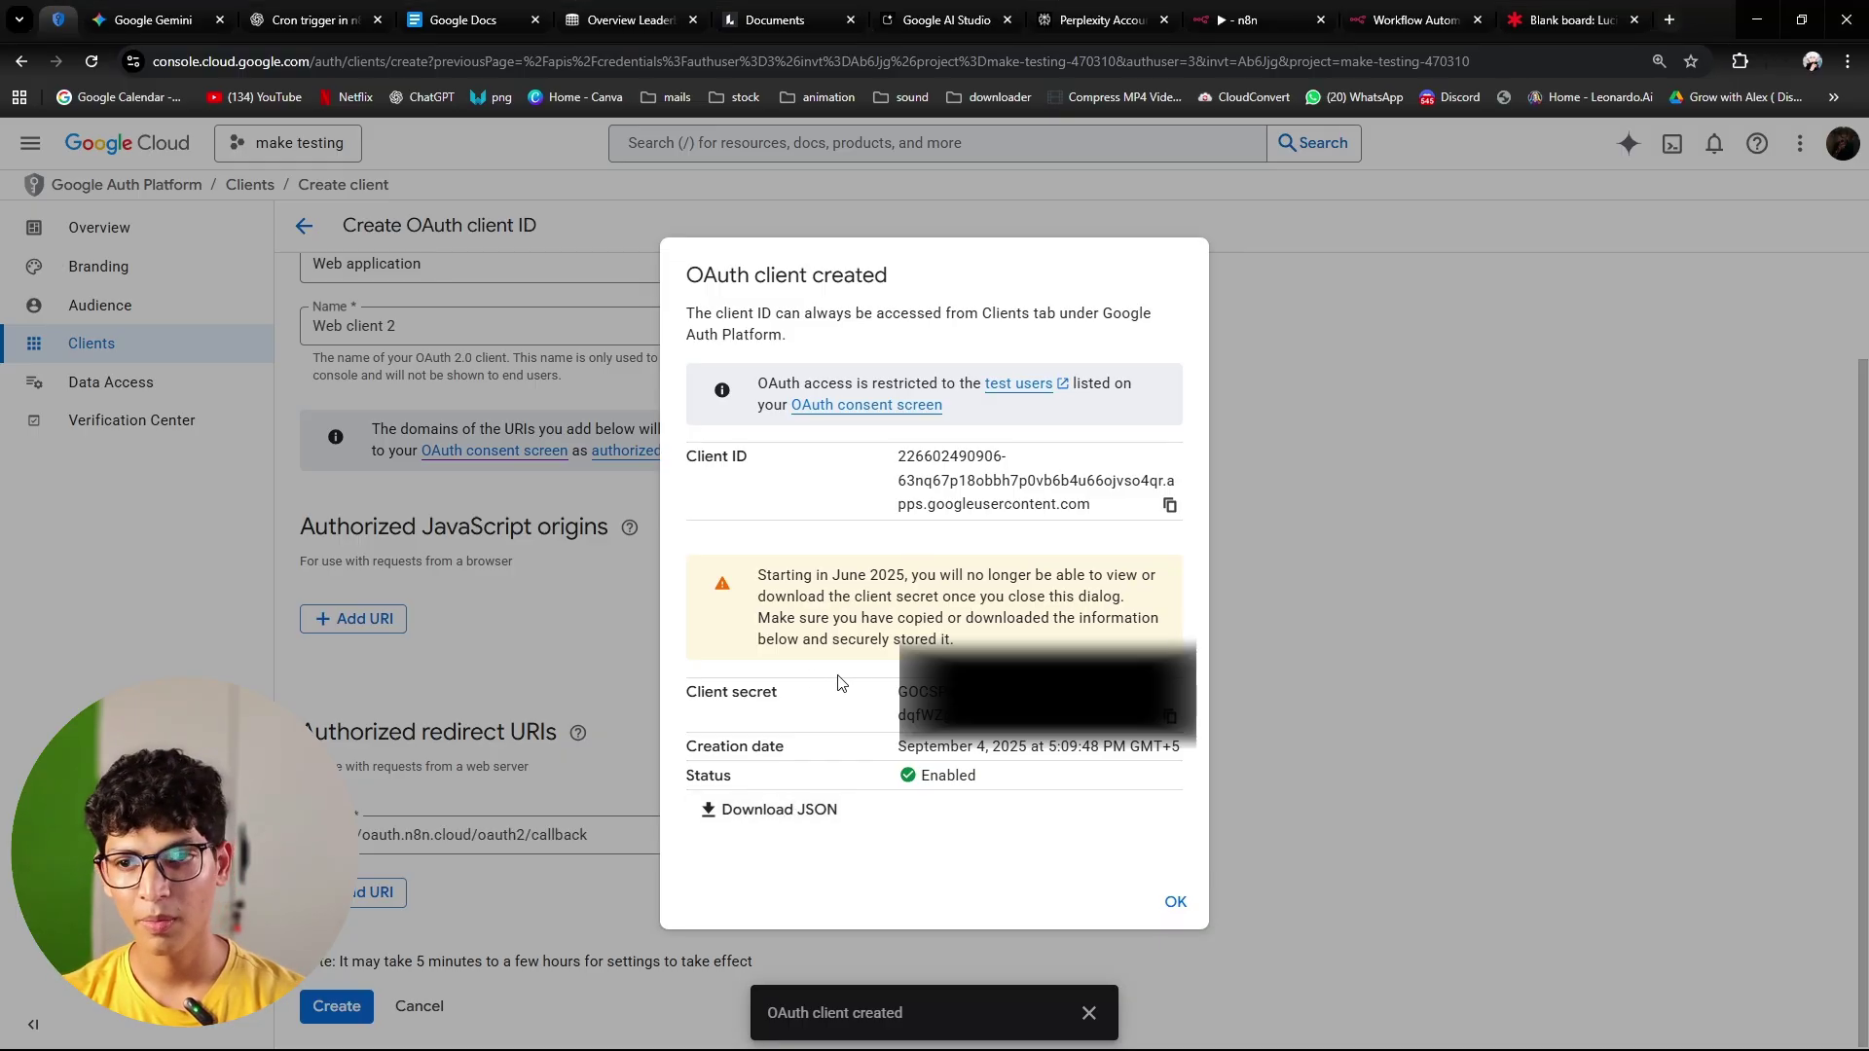
click(1169, 717)
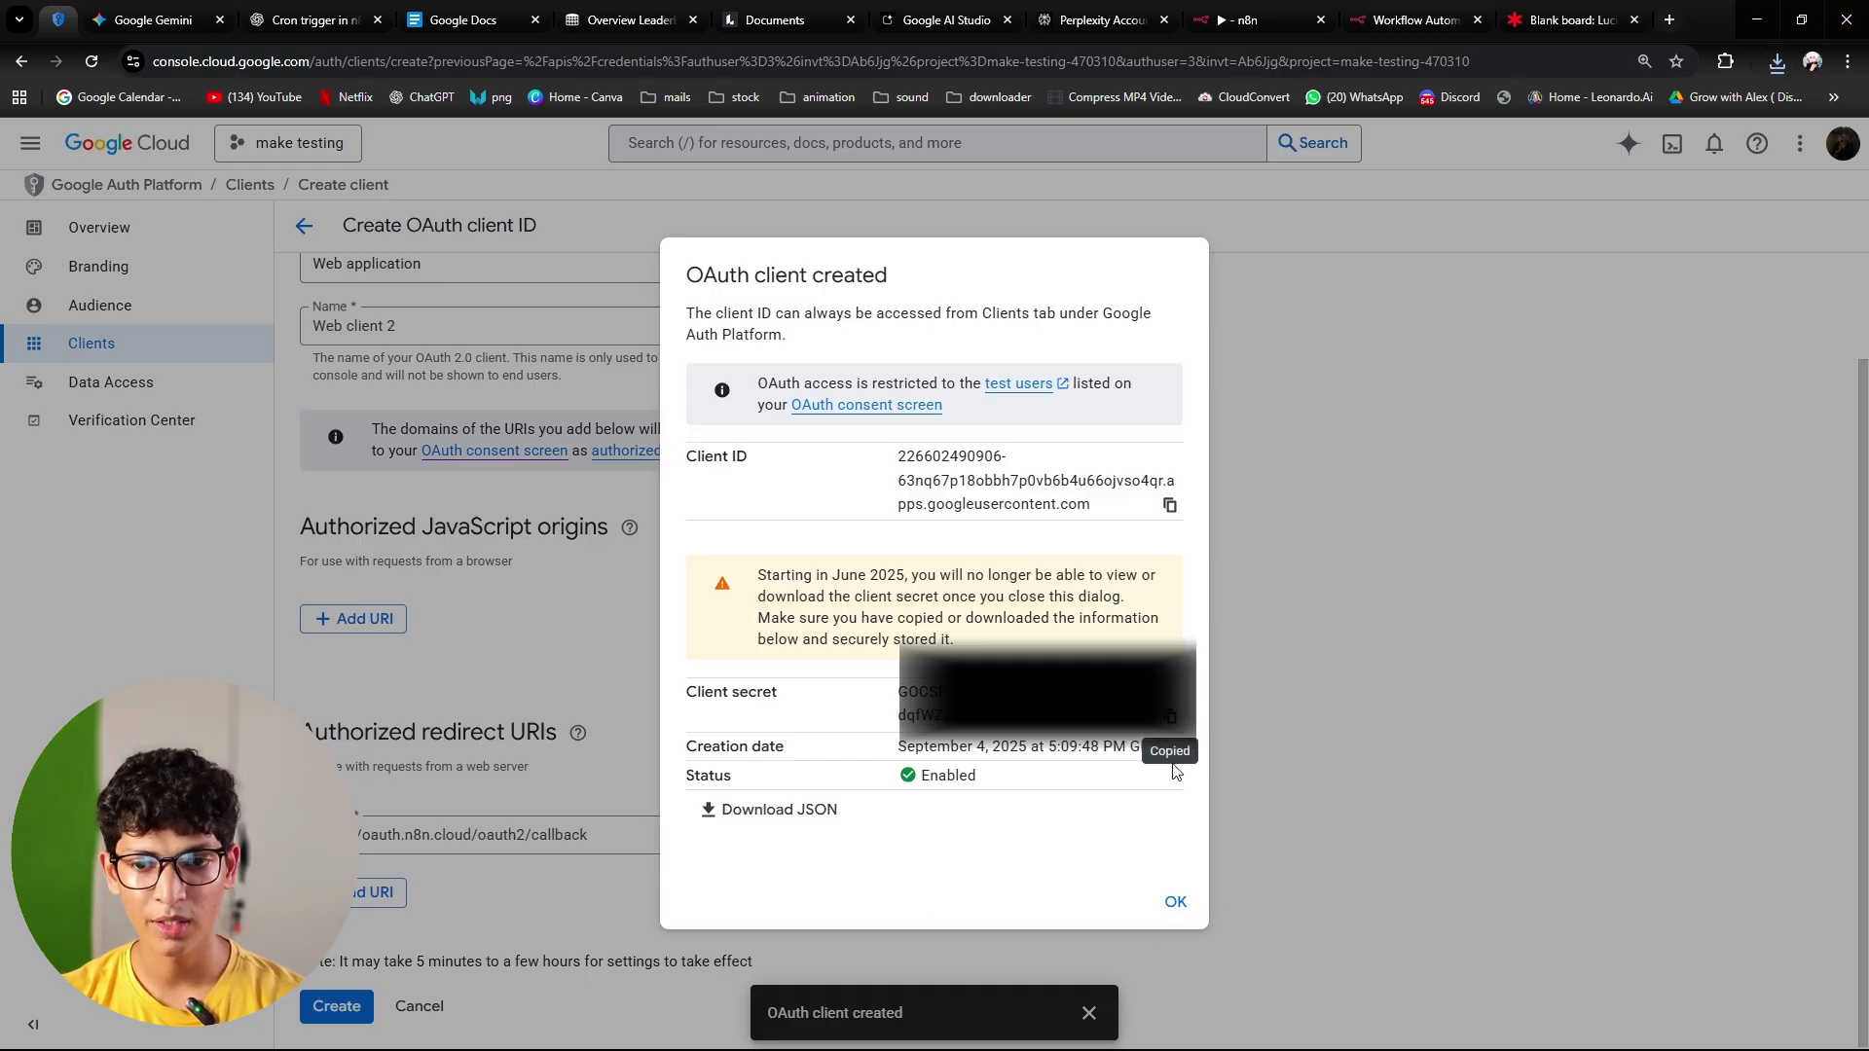
Step: Replace the n8n credential's Client Secret with the newly copied secret
click(1250, 20)
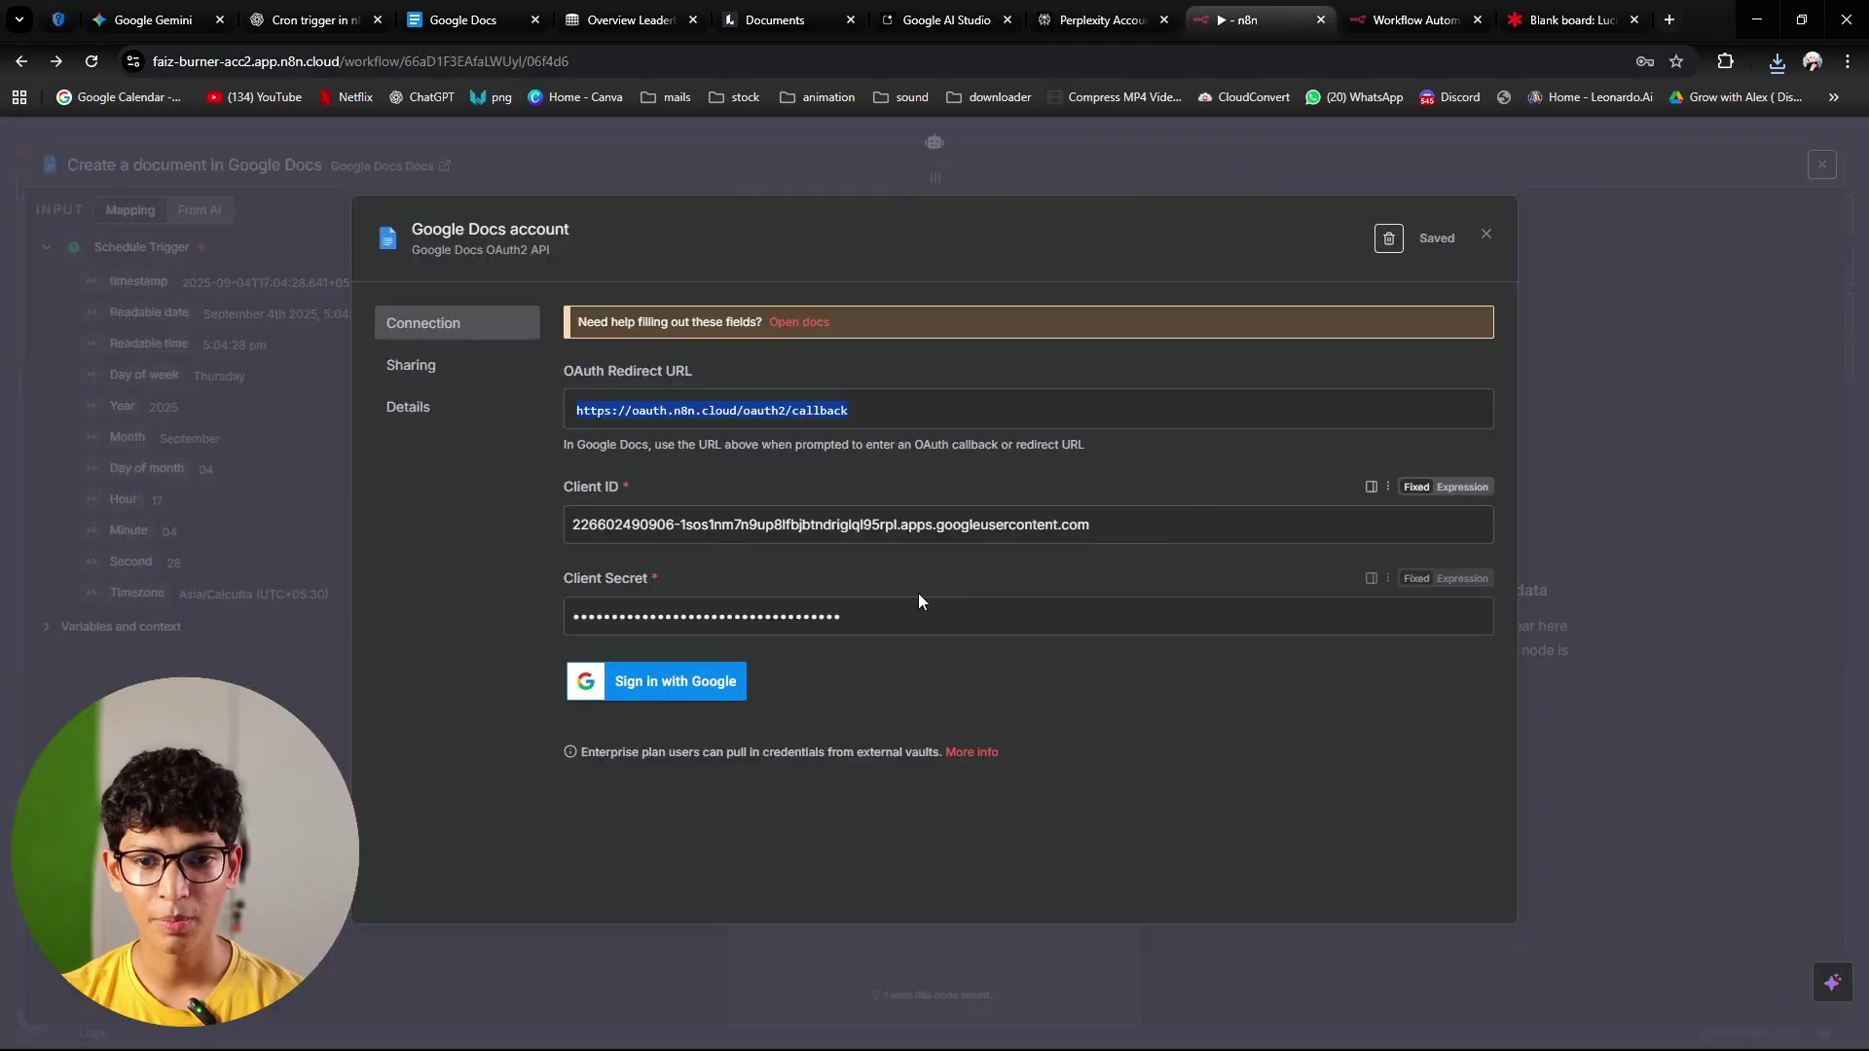
key(ctrl+a)
key(ctrl+v)
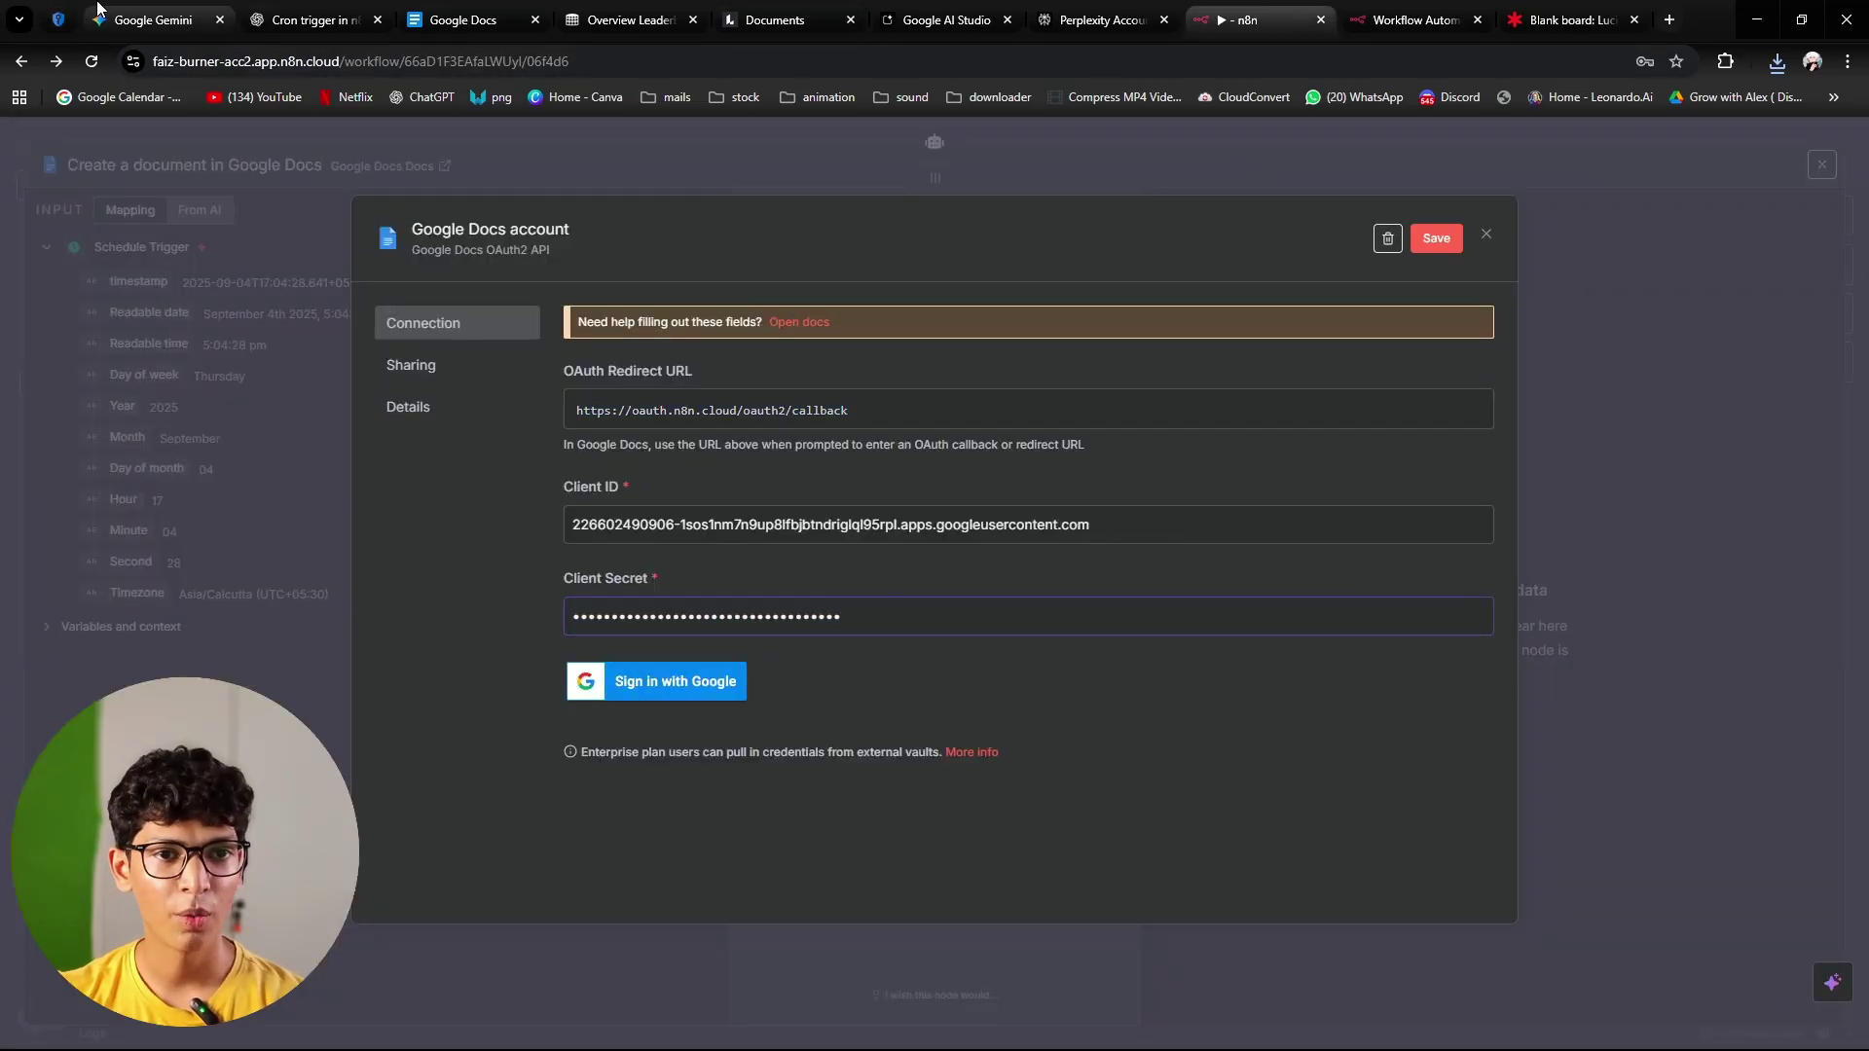
Step: Copy the new client ID into n8n's Client ID field and sign in with Google
click(58, 19)
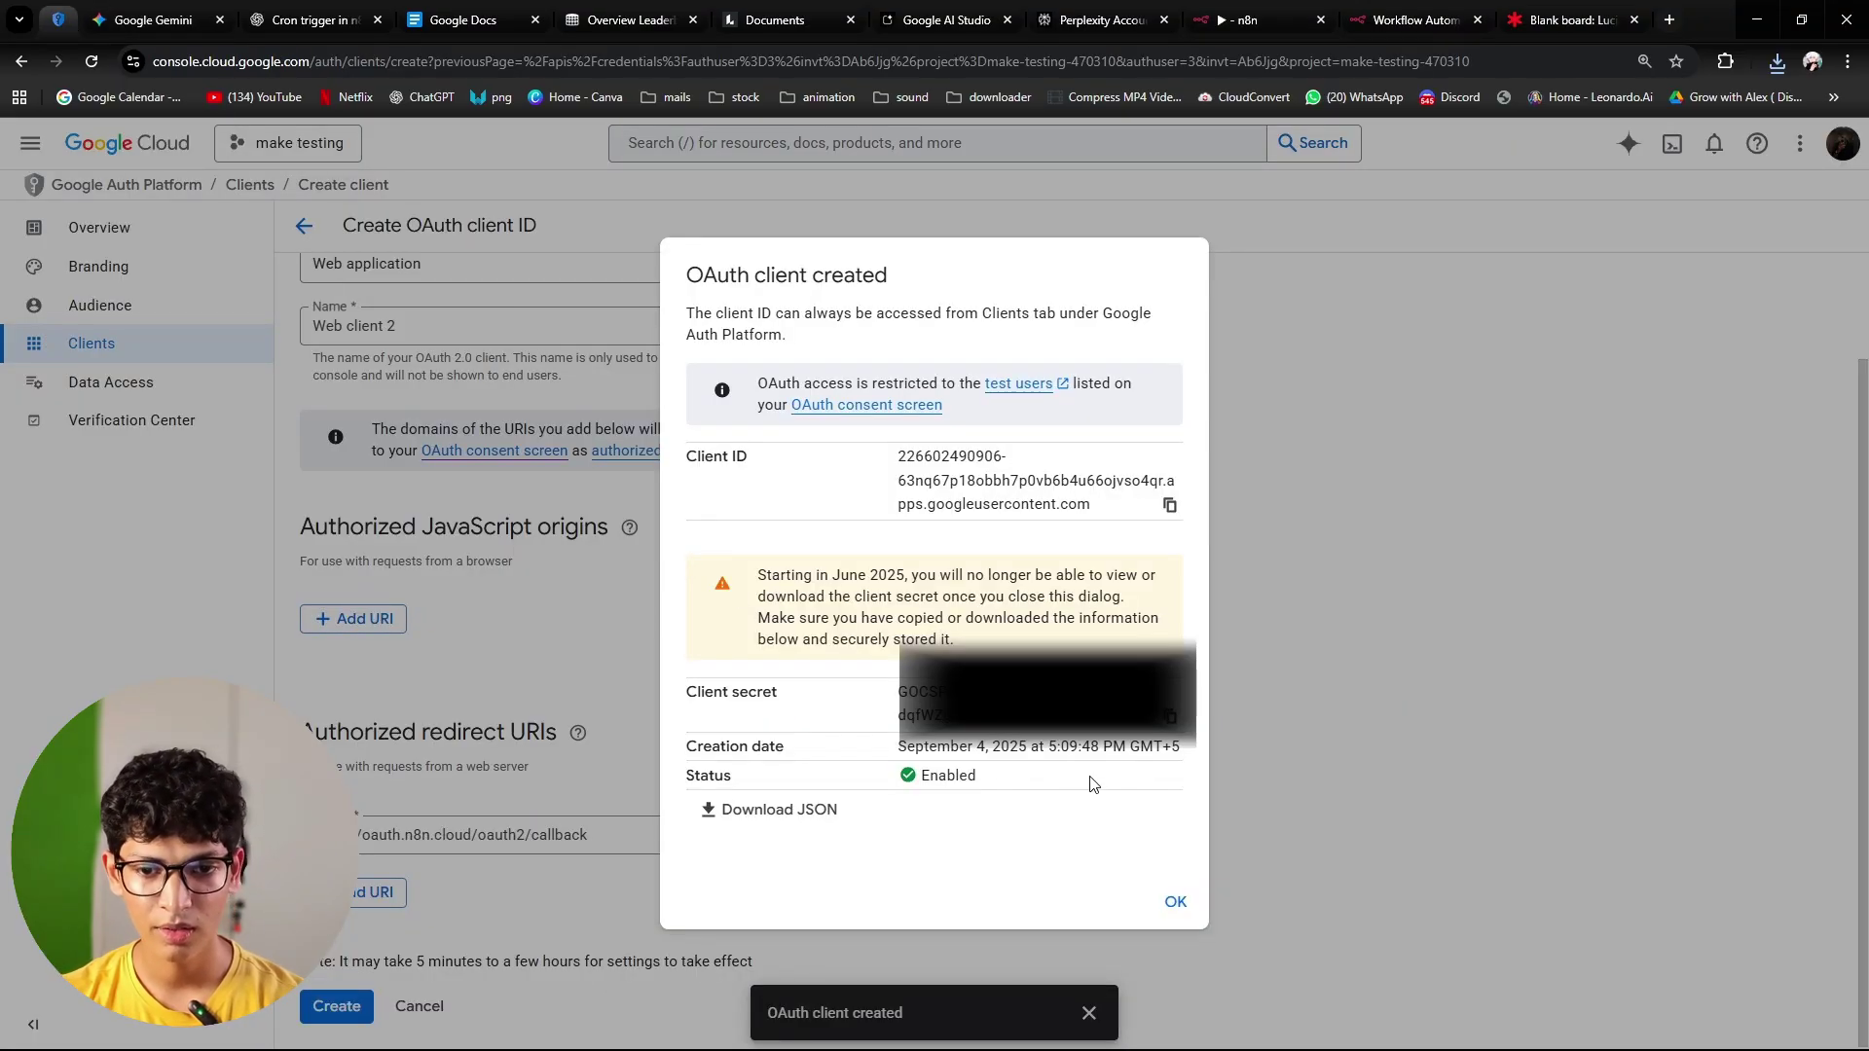
click(1169, 504)
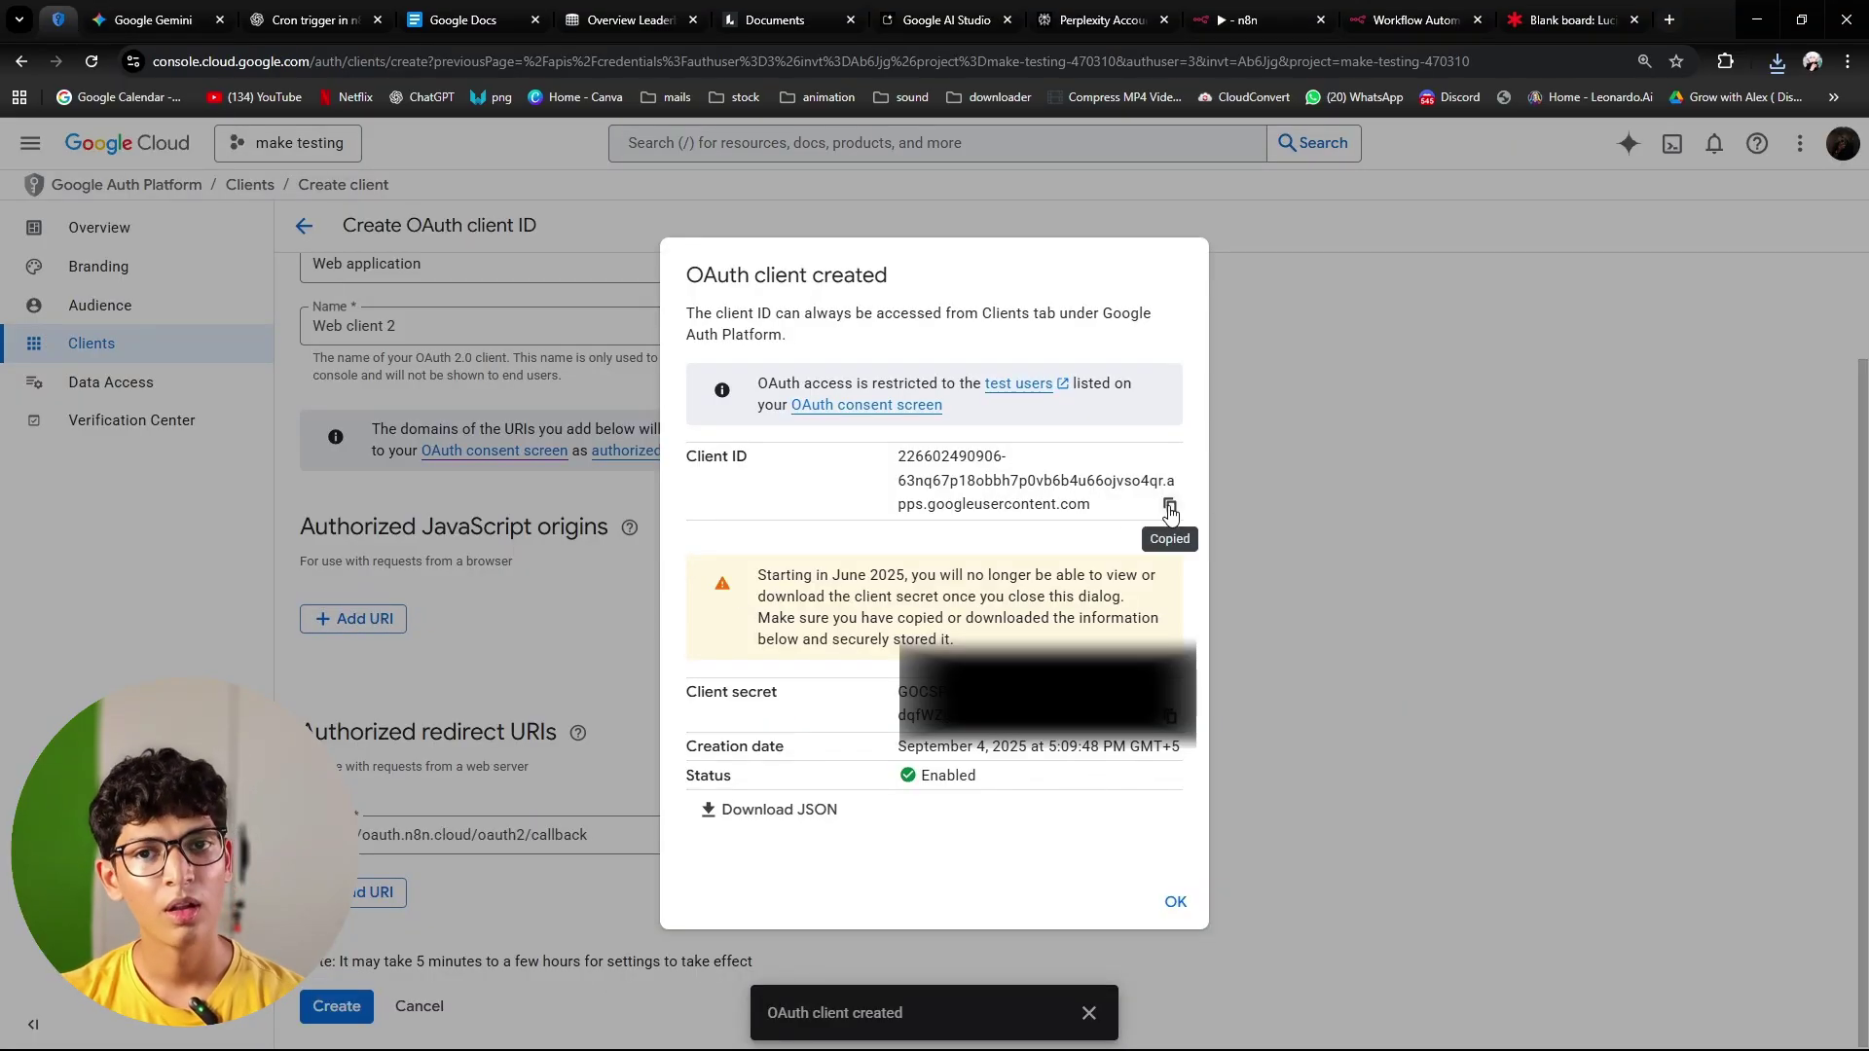
click(1220, 10)
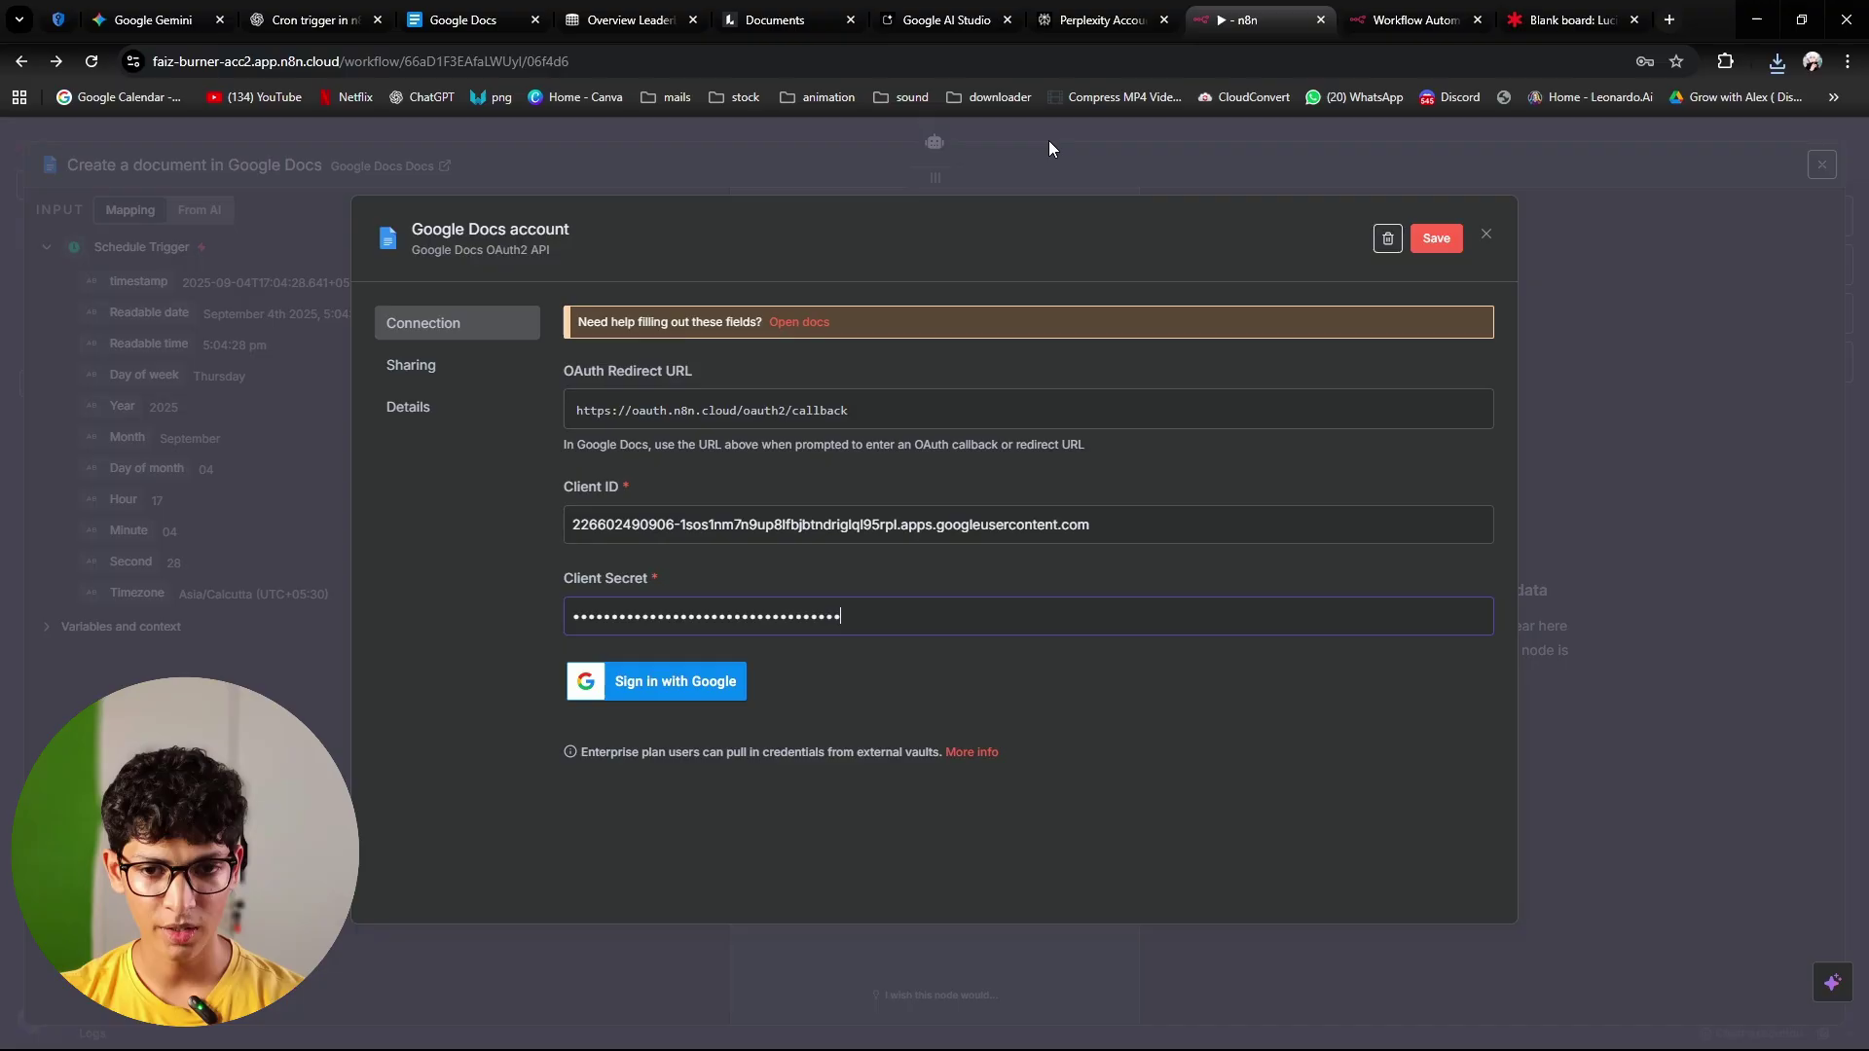
triple_click(1016, 531)
key(ctrl+v)
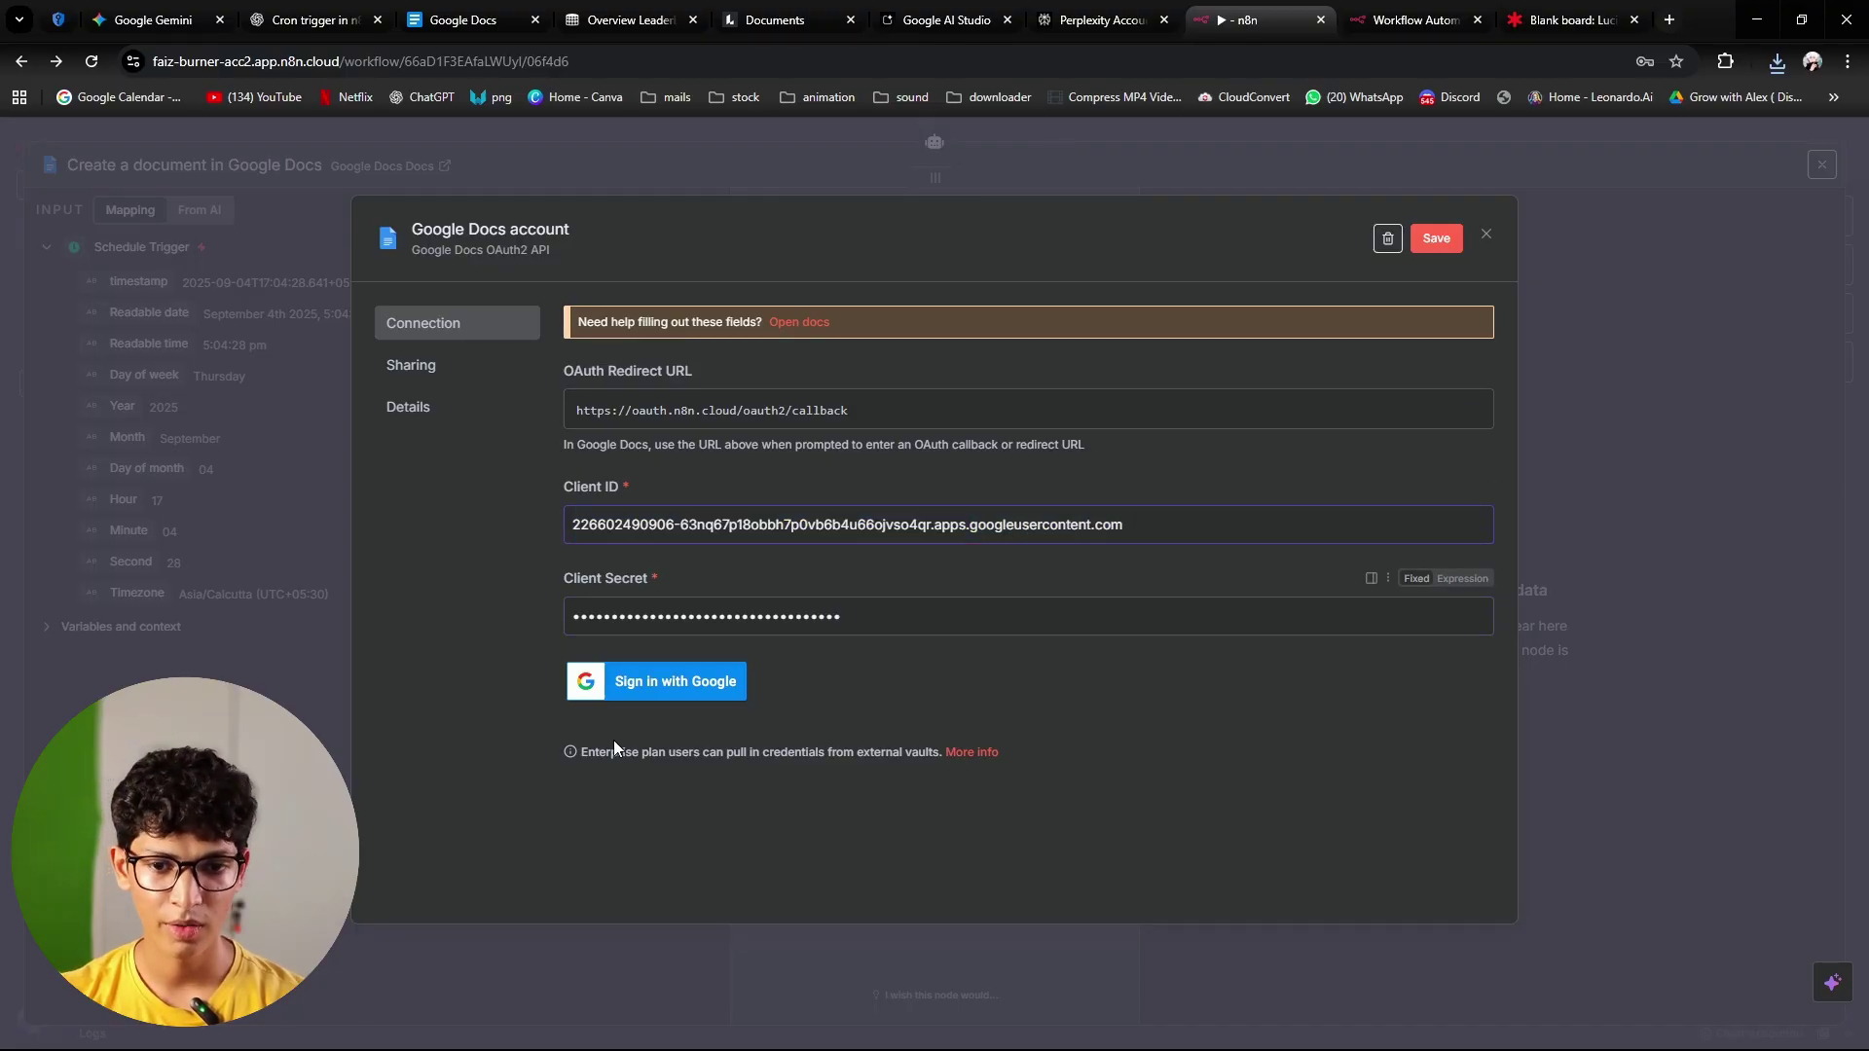
click(680, 703)
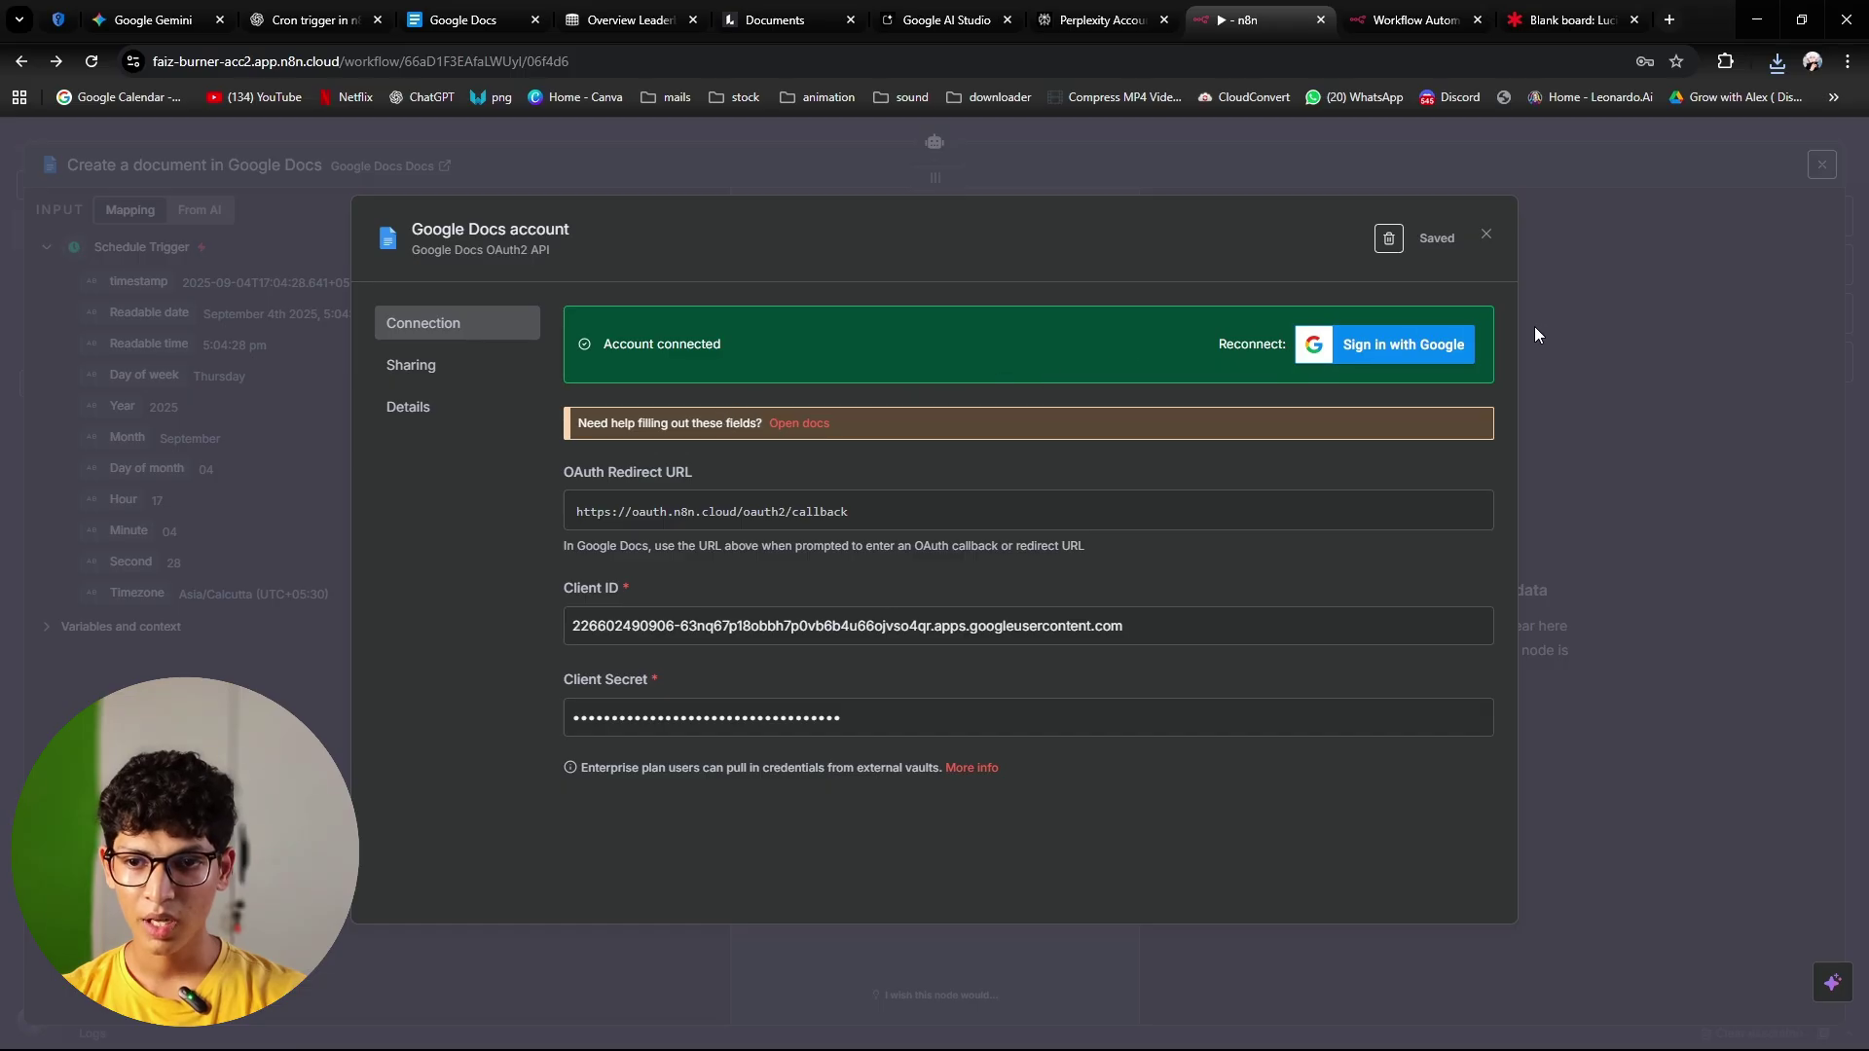
Step: Set the Create a document tool's Drive folder to 'media mavricks'
click(1485, 237)
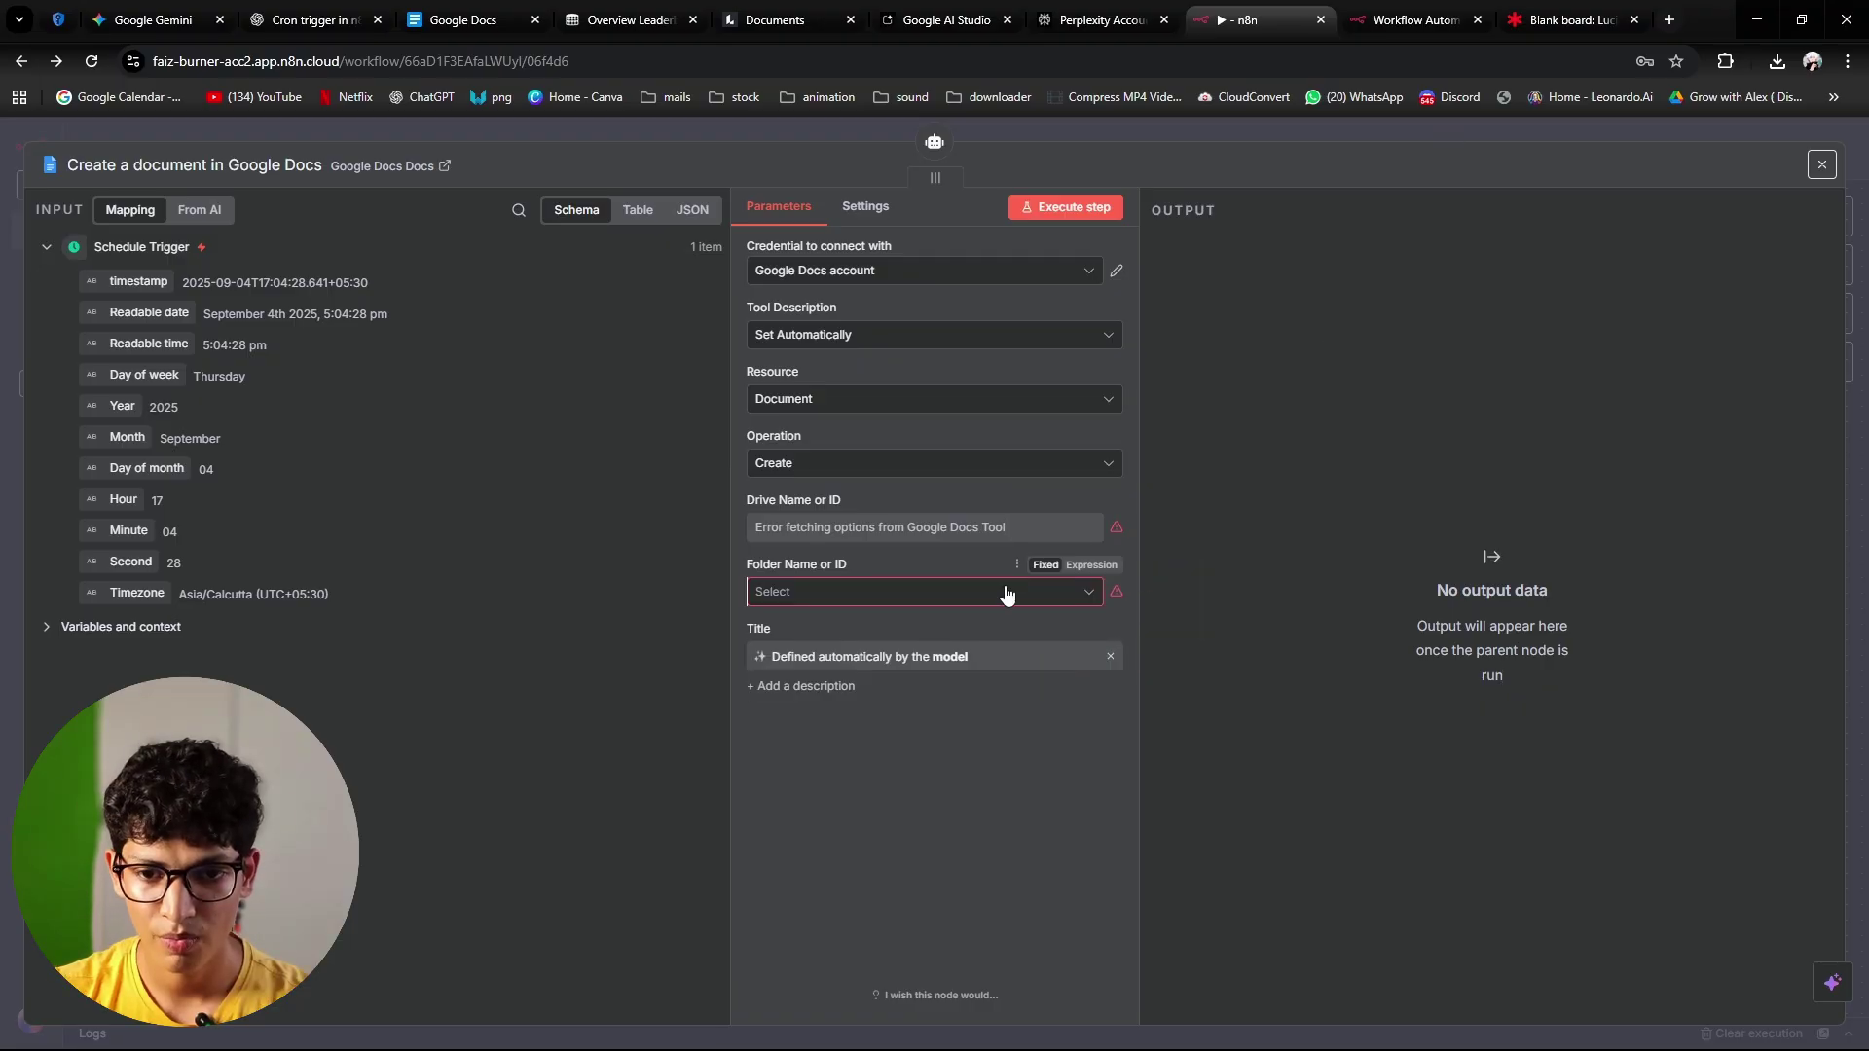
click(1099, 599)
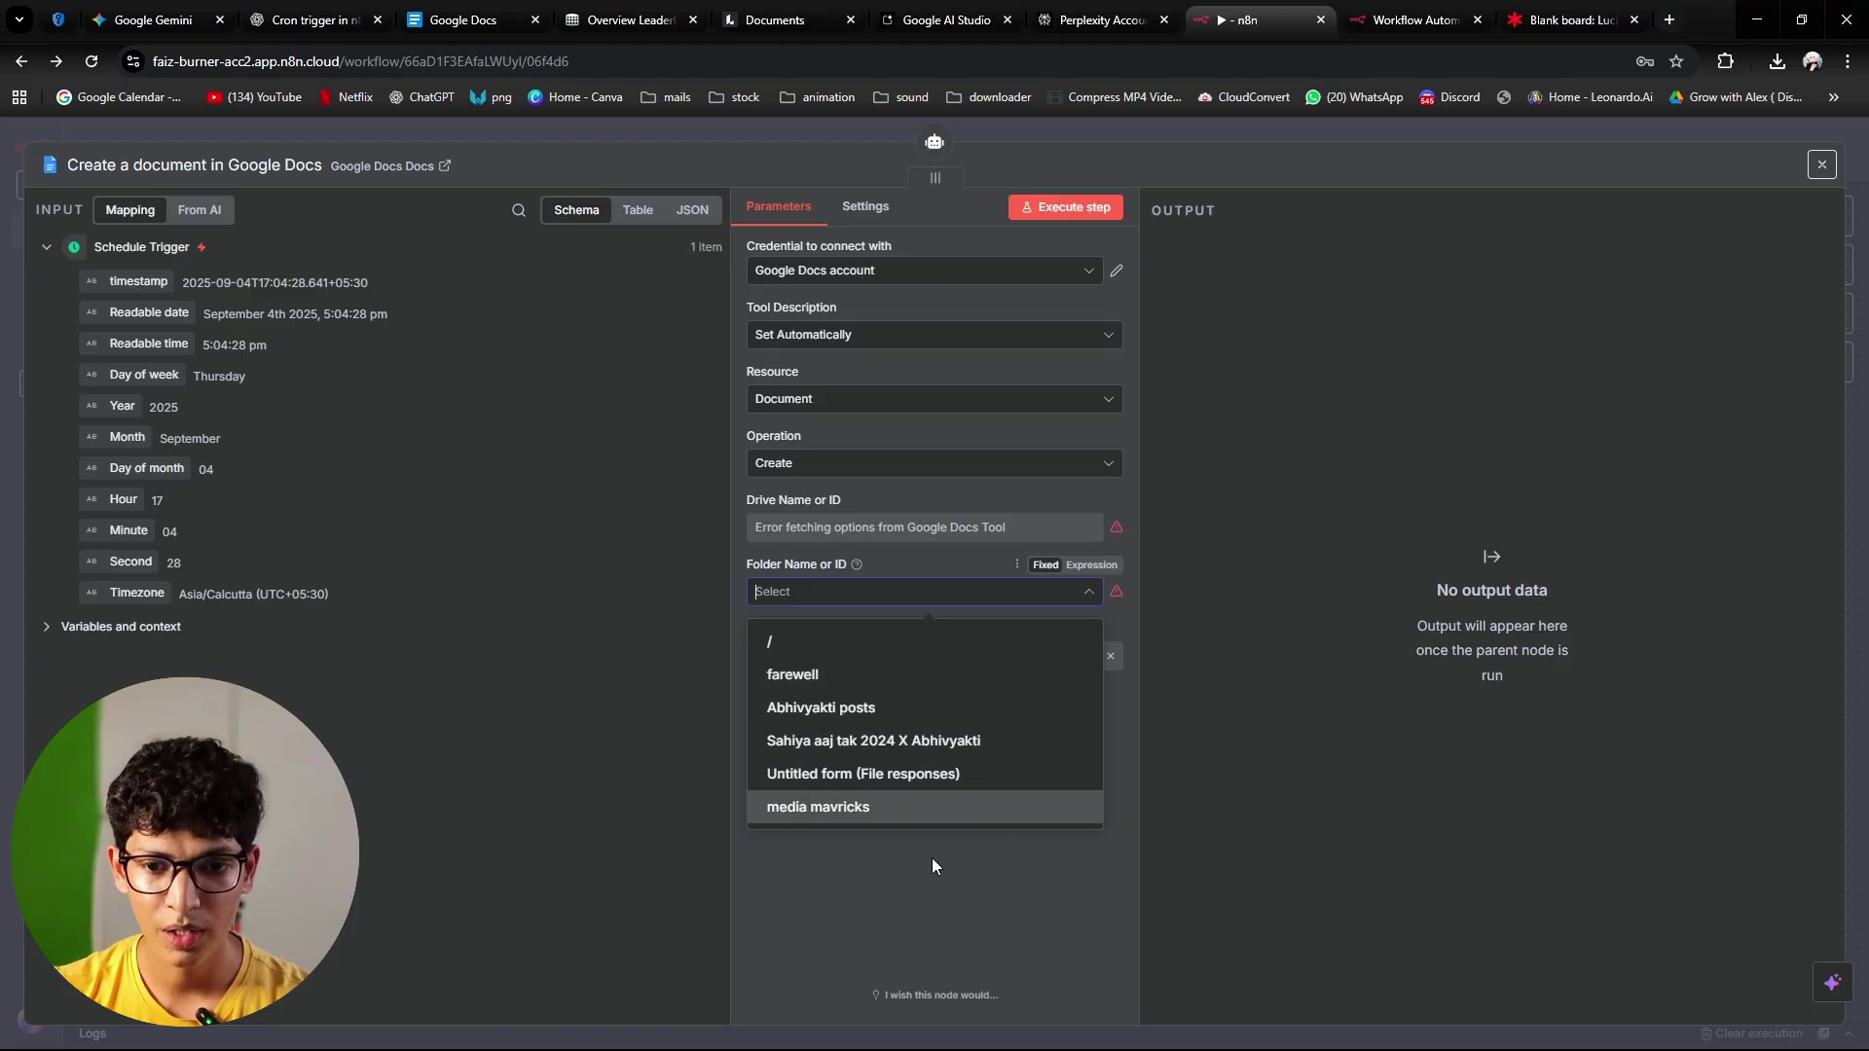
click(915, 817)
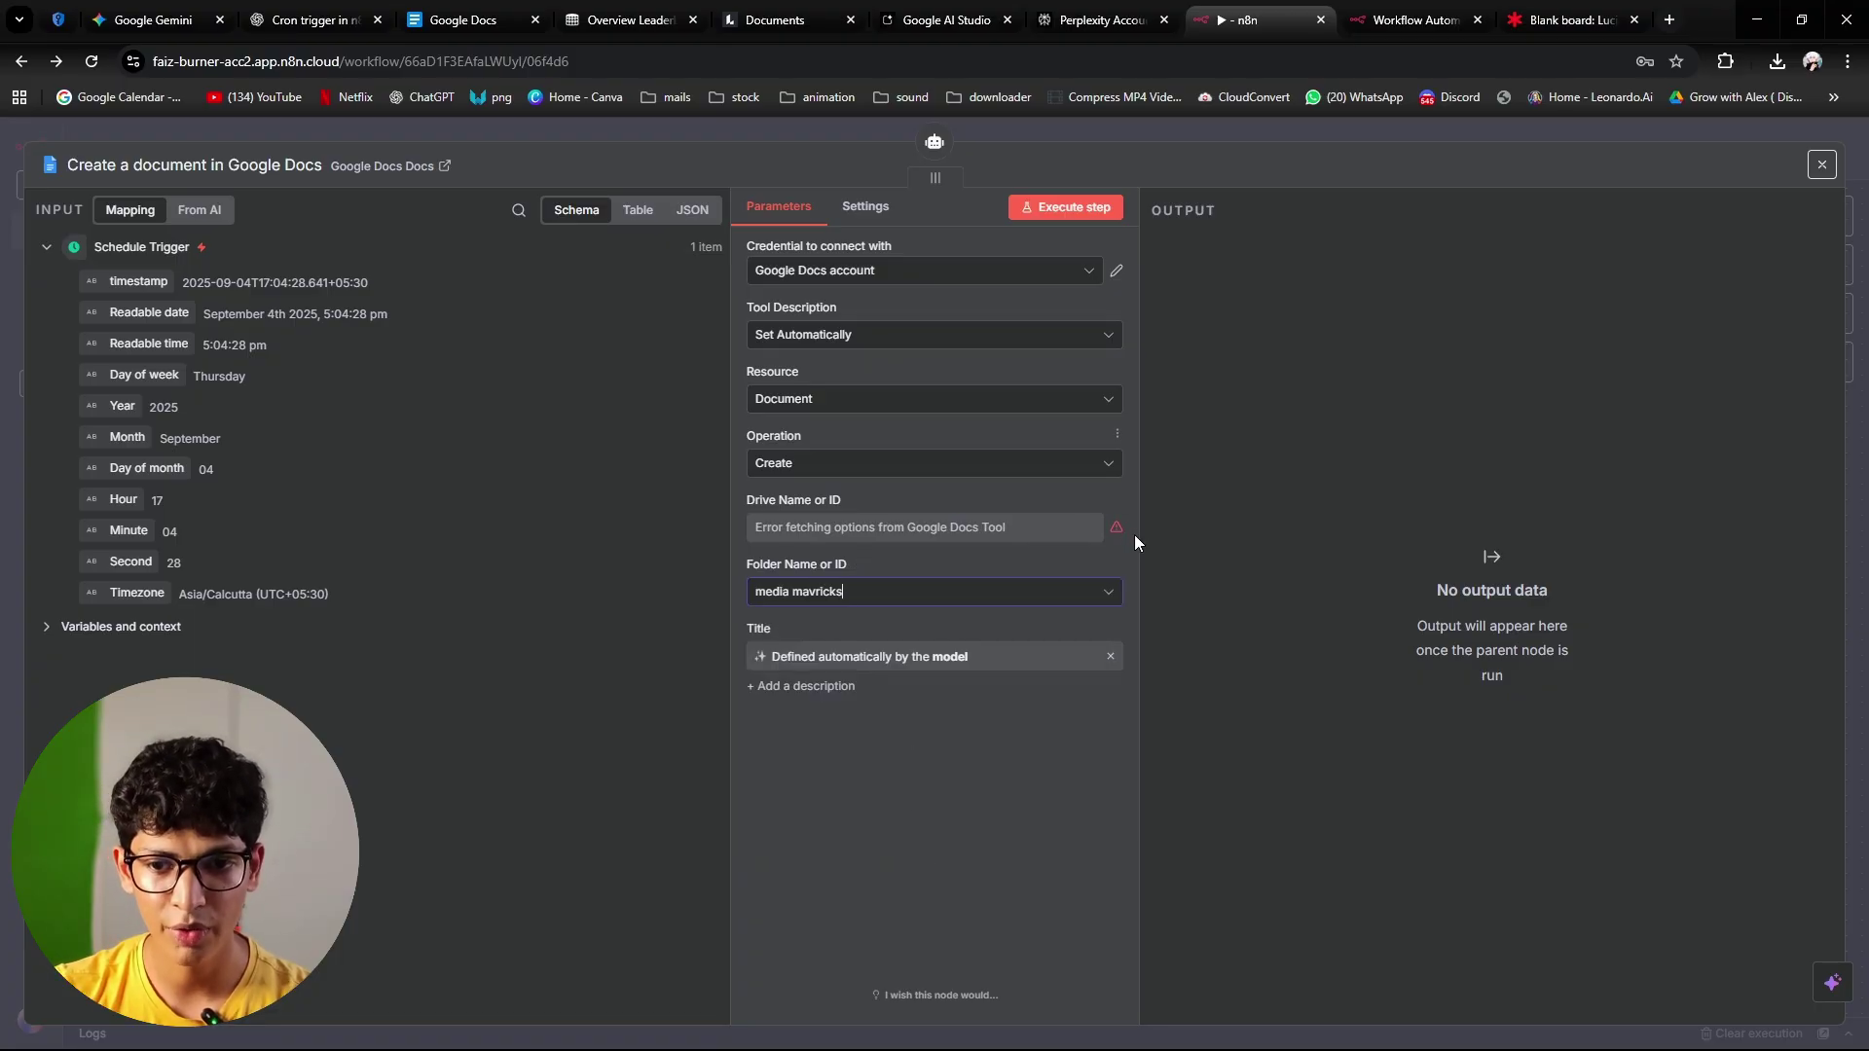
click(1094, 535)
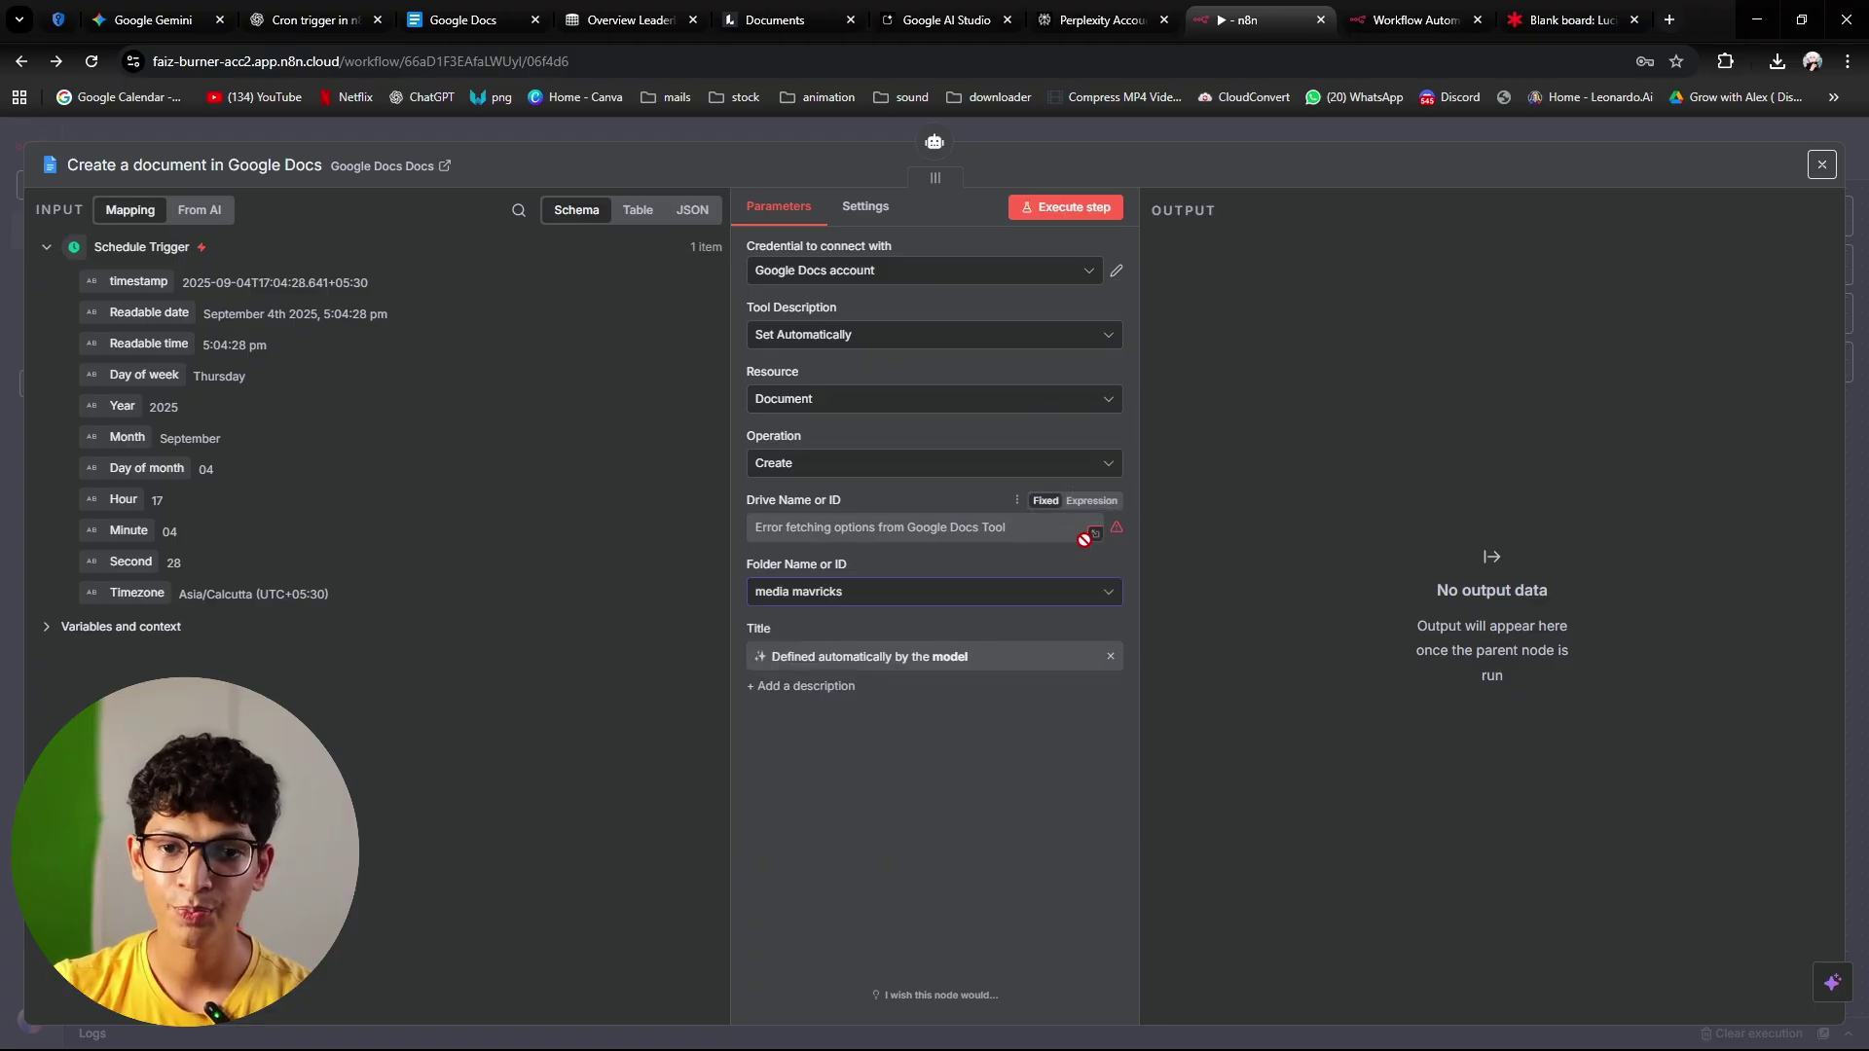
mouse_move(1119, 531)
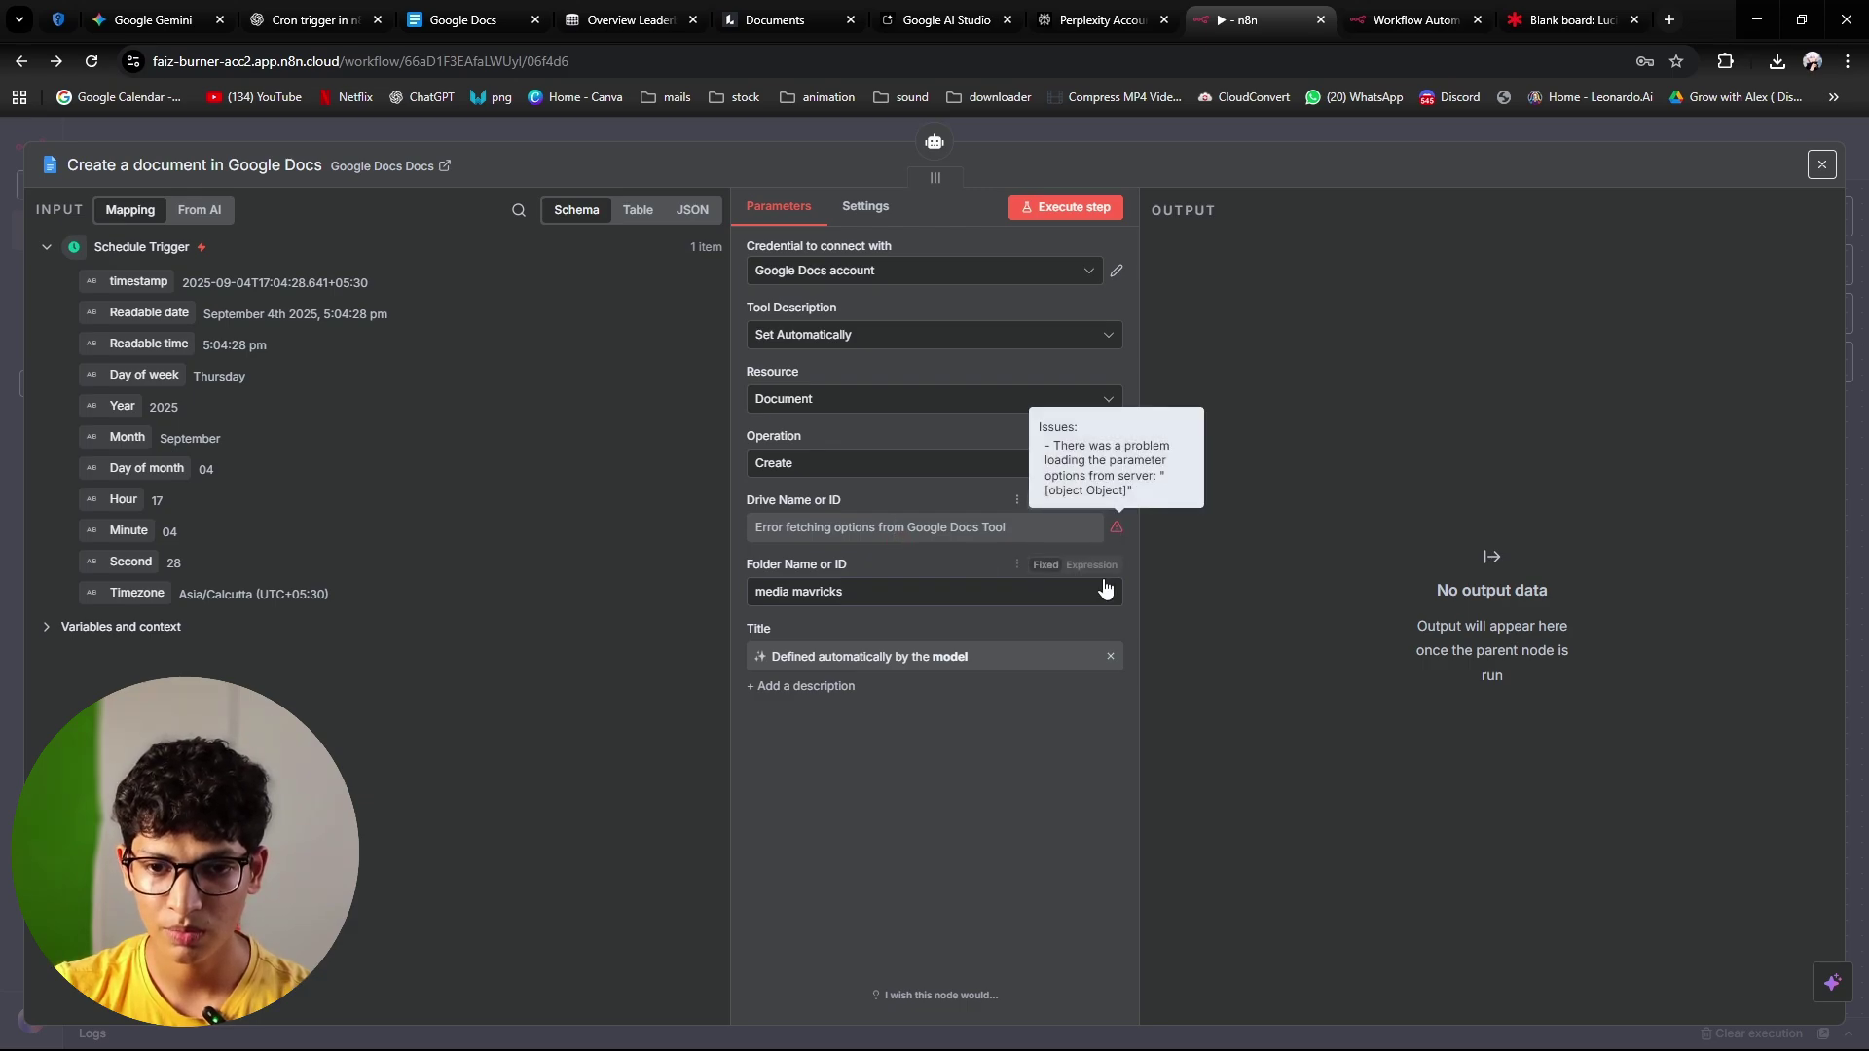
Step: Try running the Create a document tool on its own, then cancel the test
click(1065, 206)
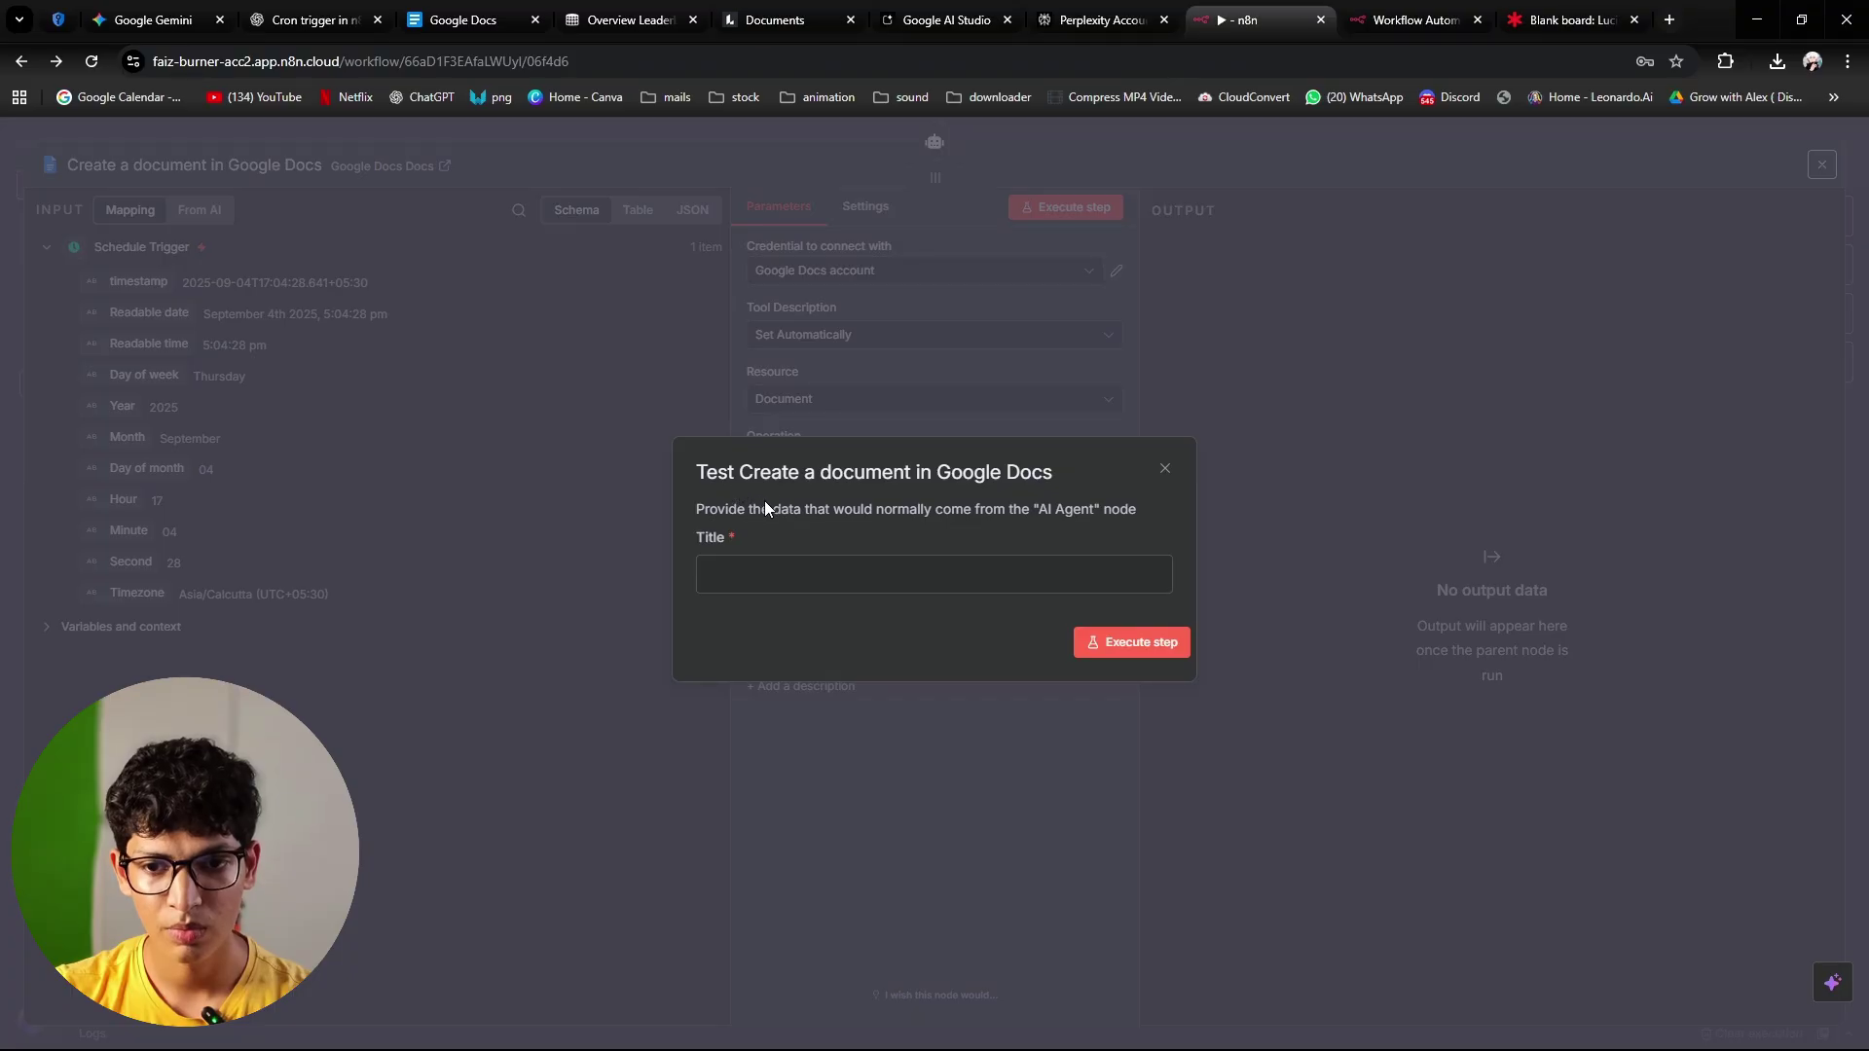
click(1166, 472)
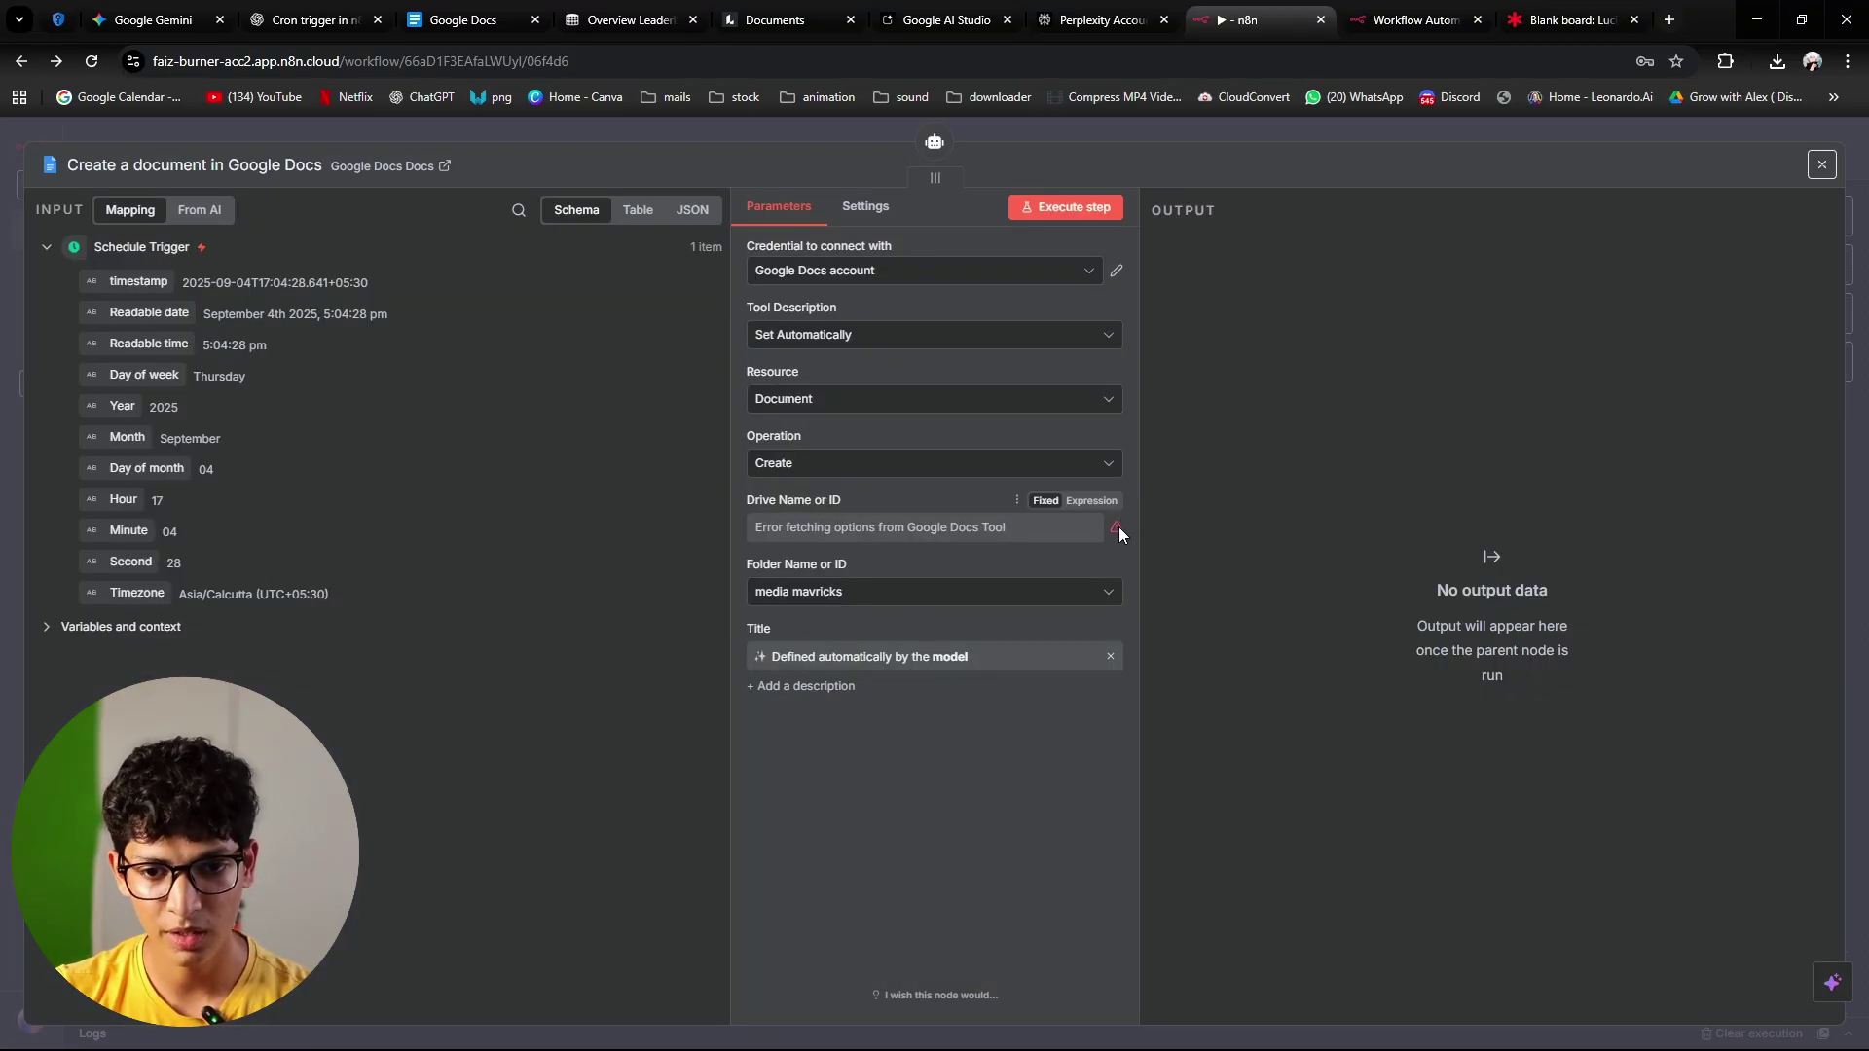
mouse_move(1118, 534)
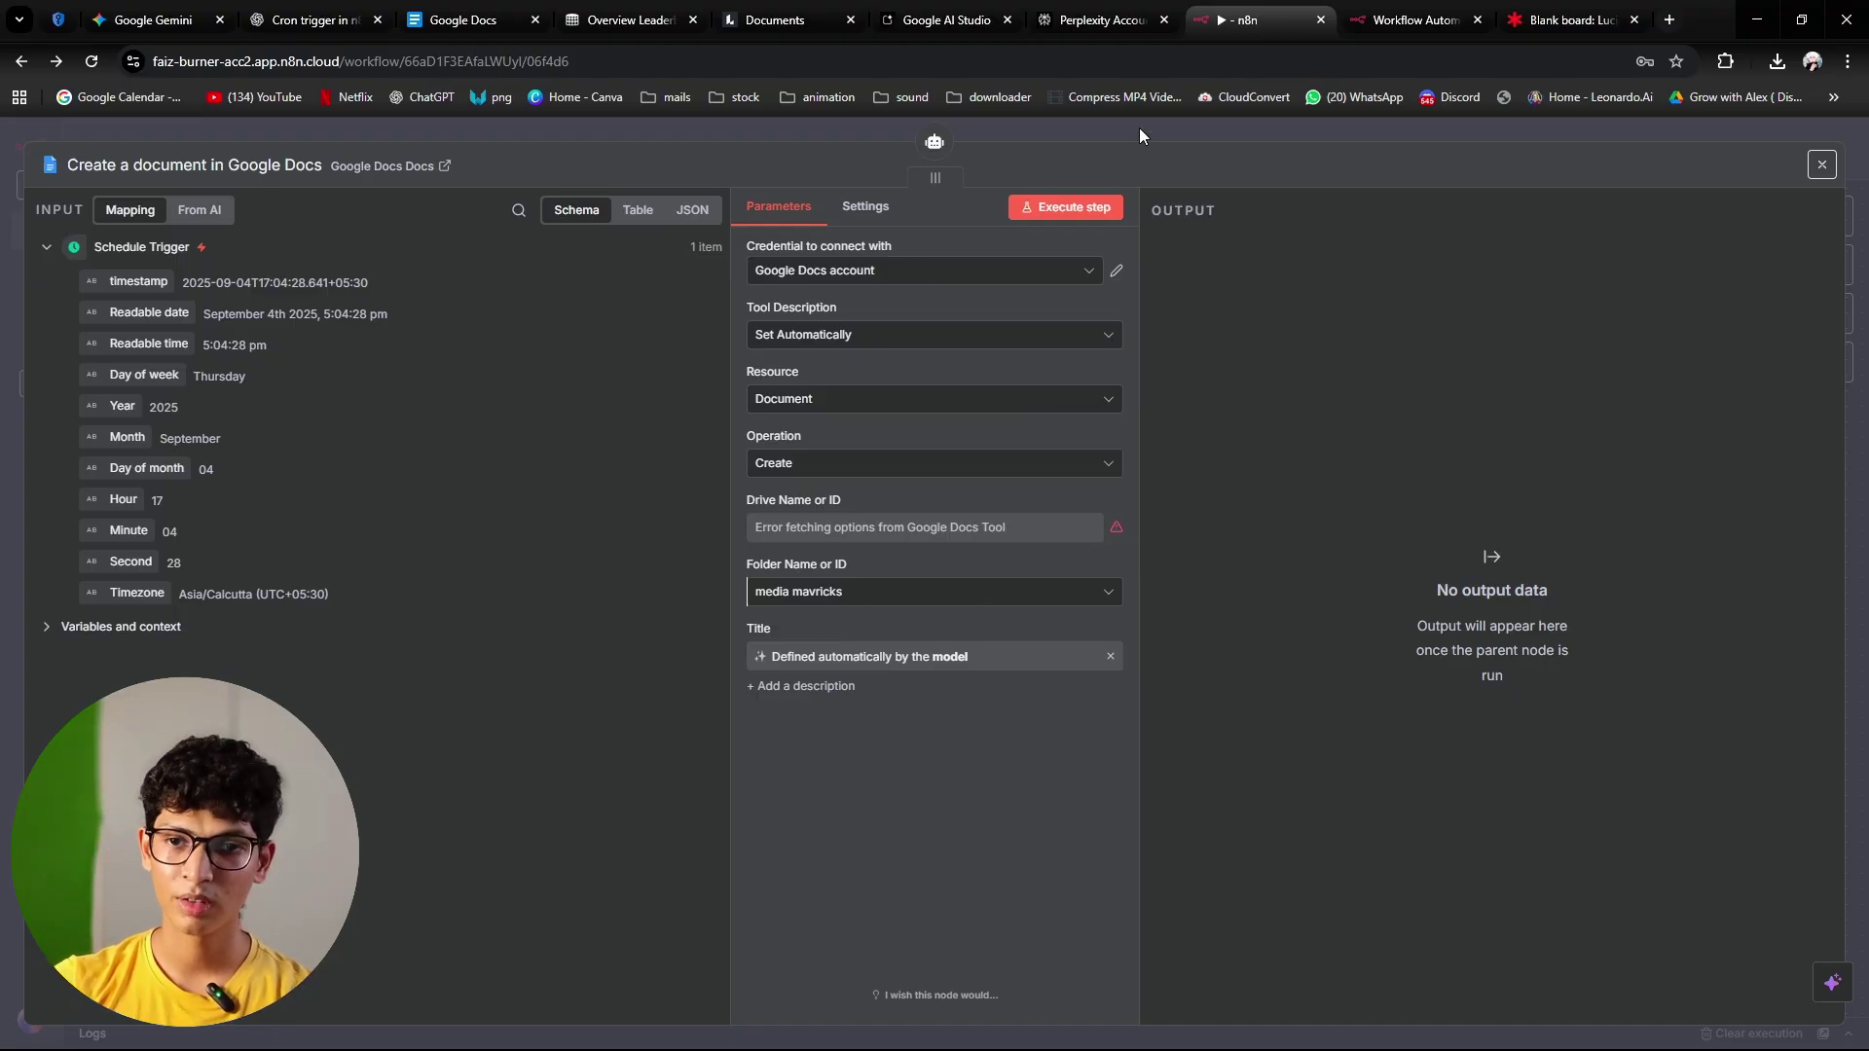
Step: Attach another Google Docs Tool to the AI Agent by searching 'go'
click(1384, 126)
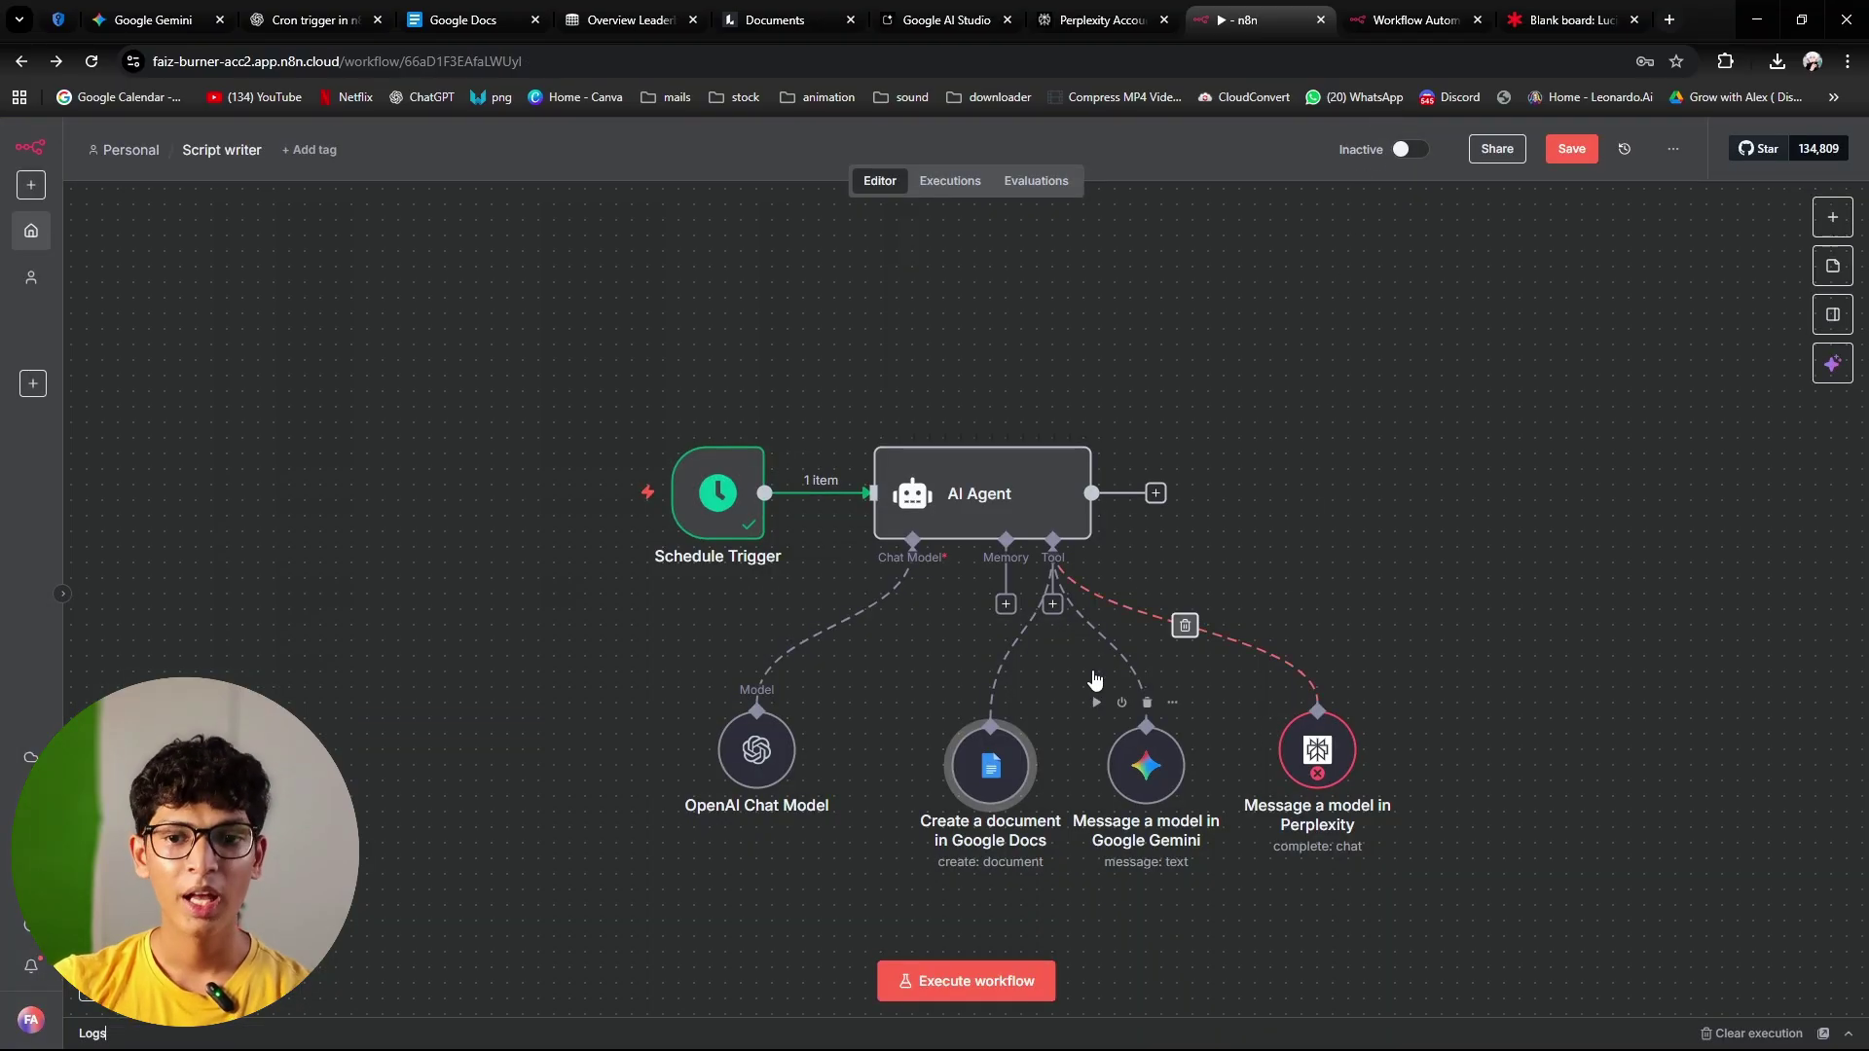
click(1052, 603)
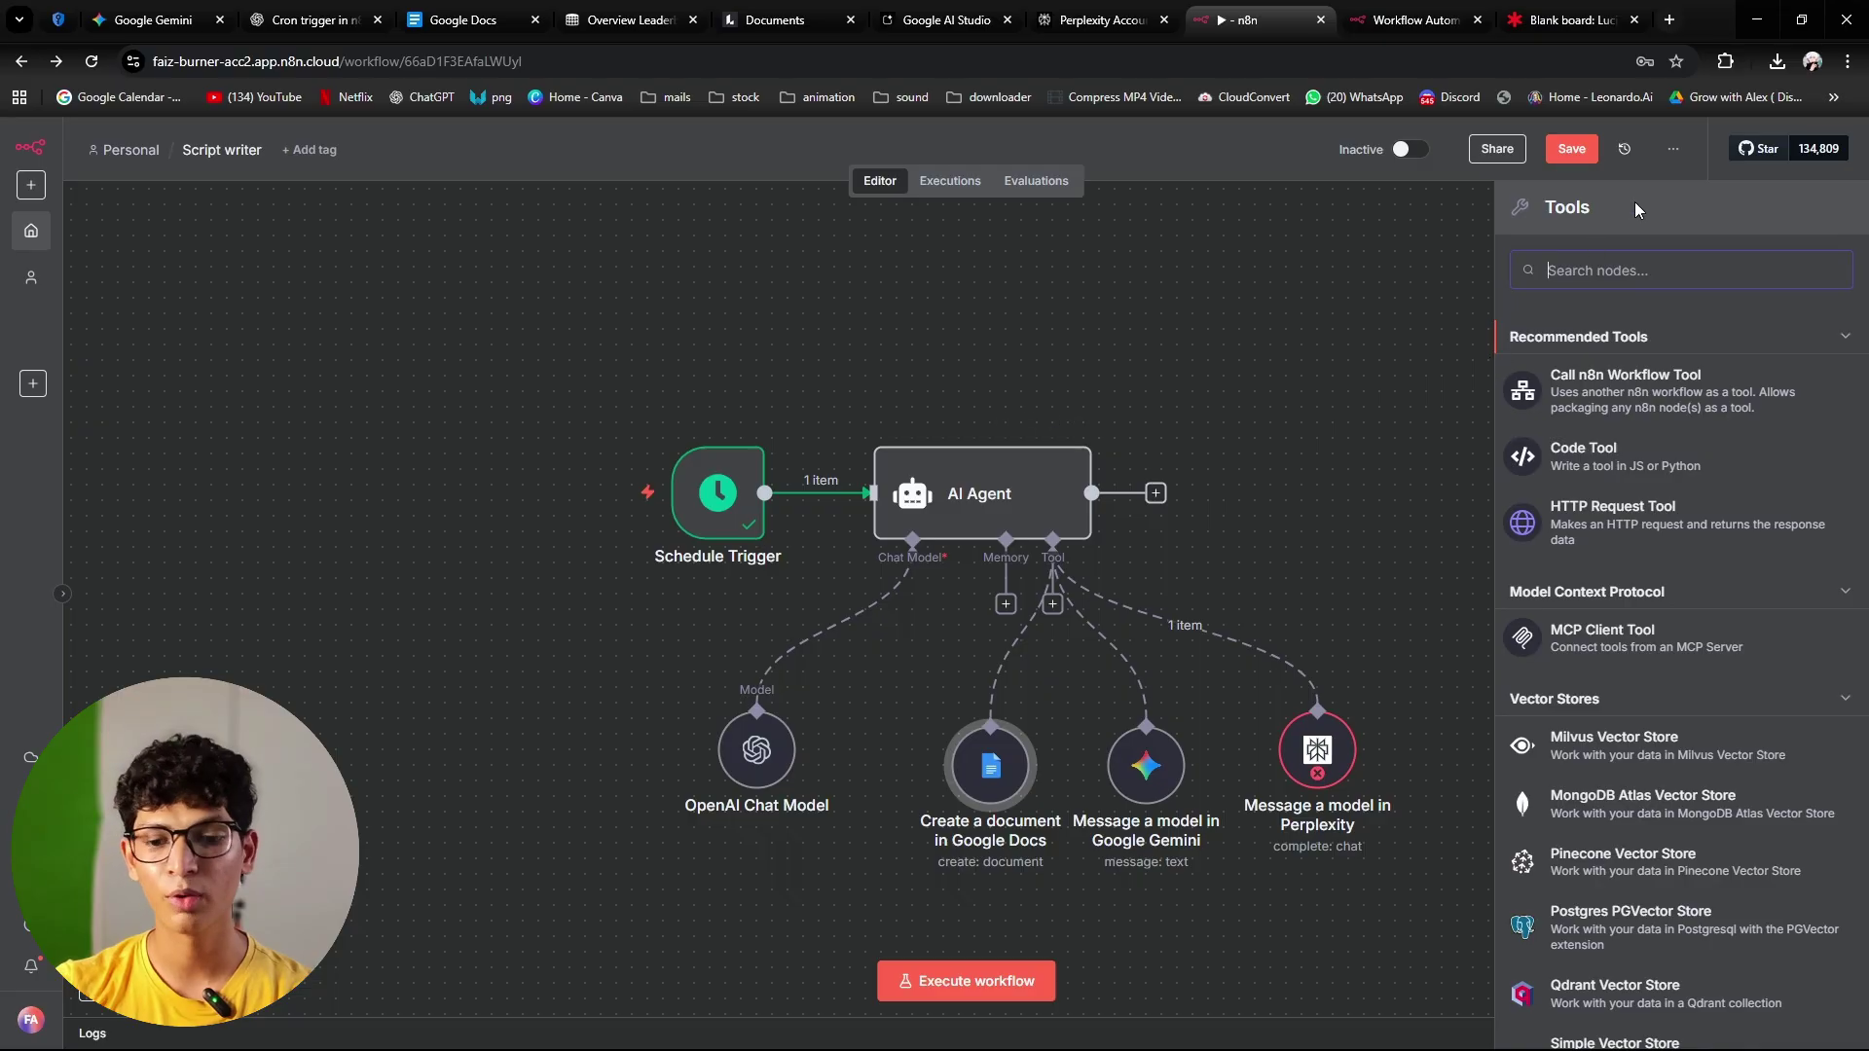
text(g)
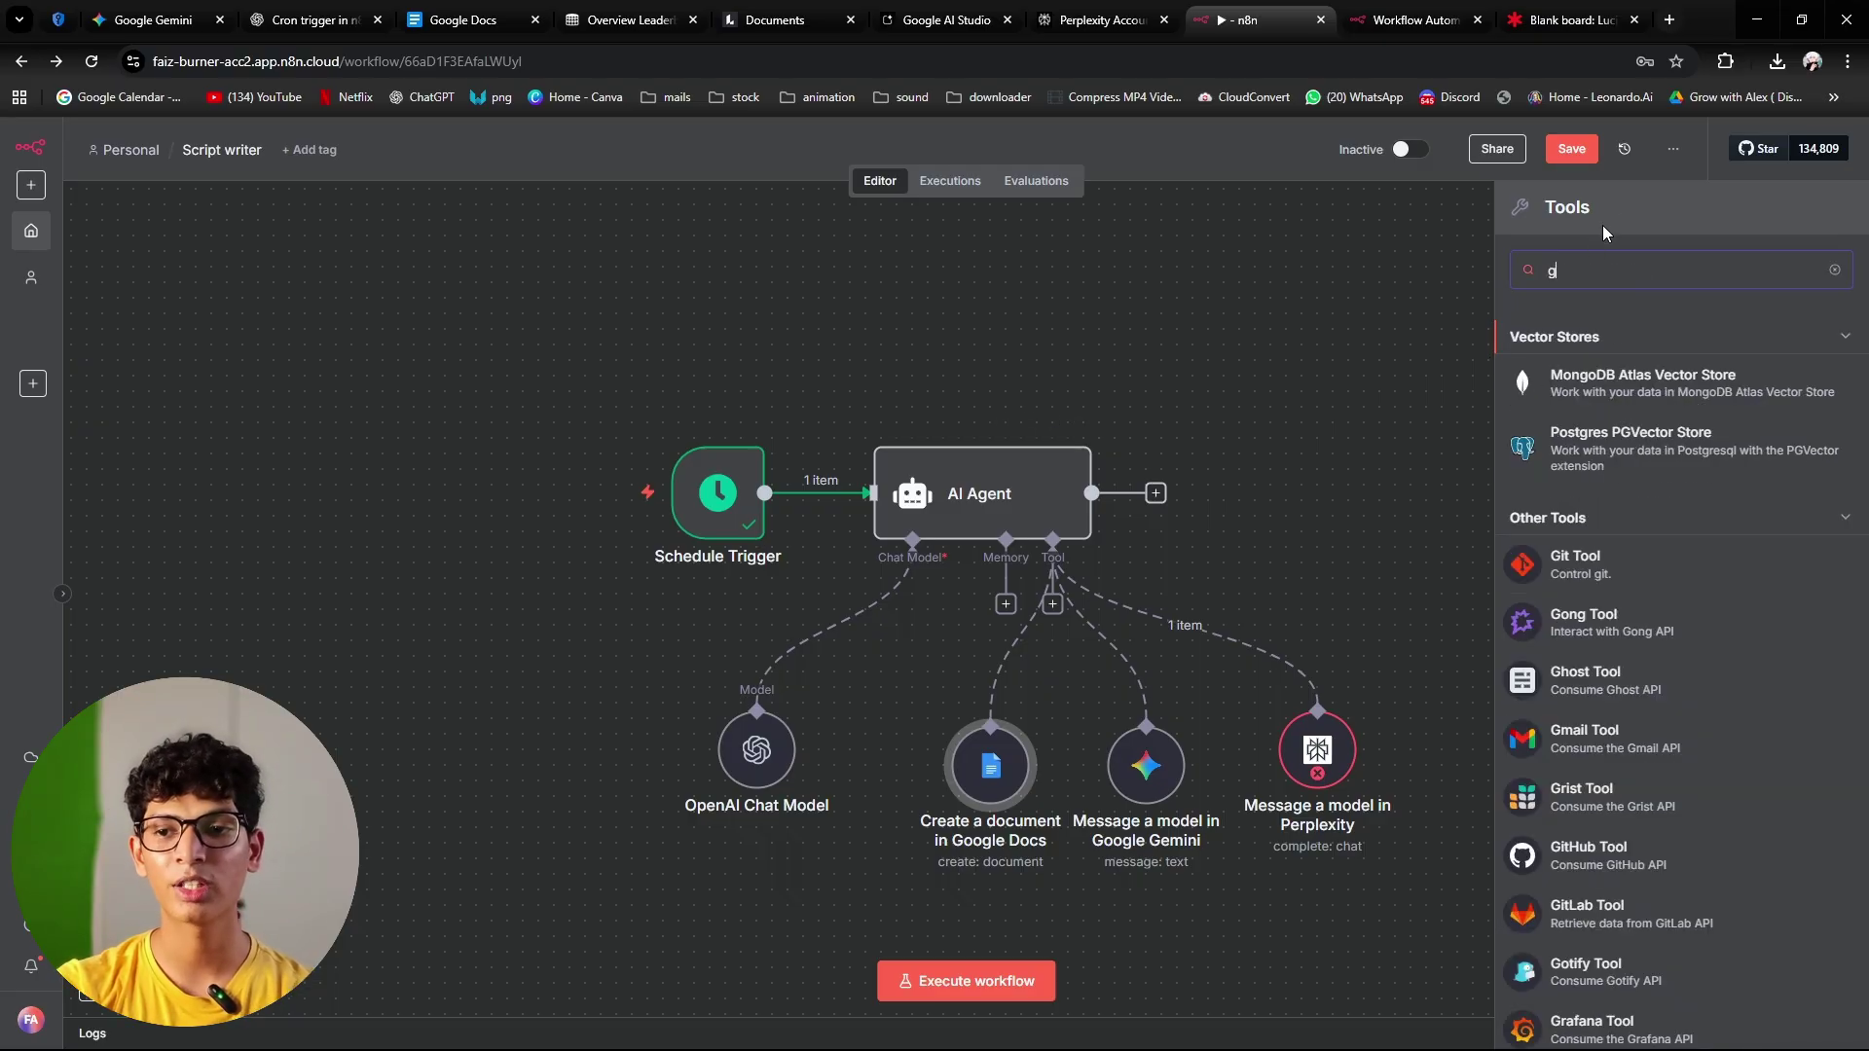
text(o)
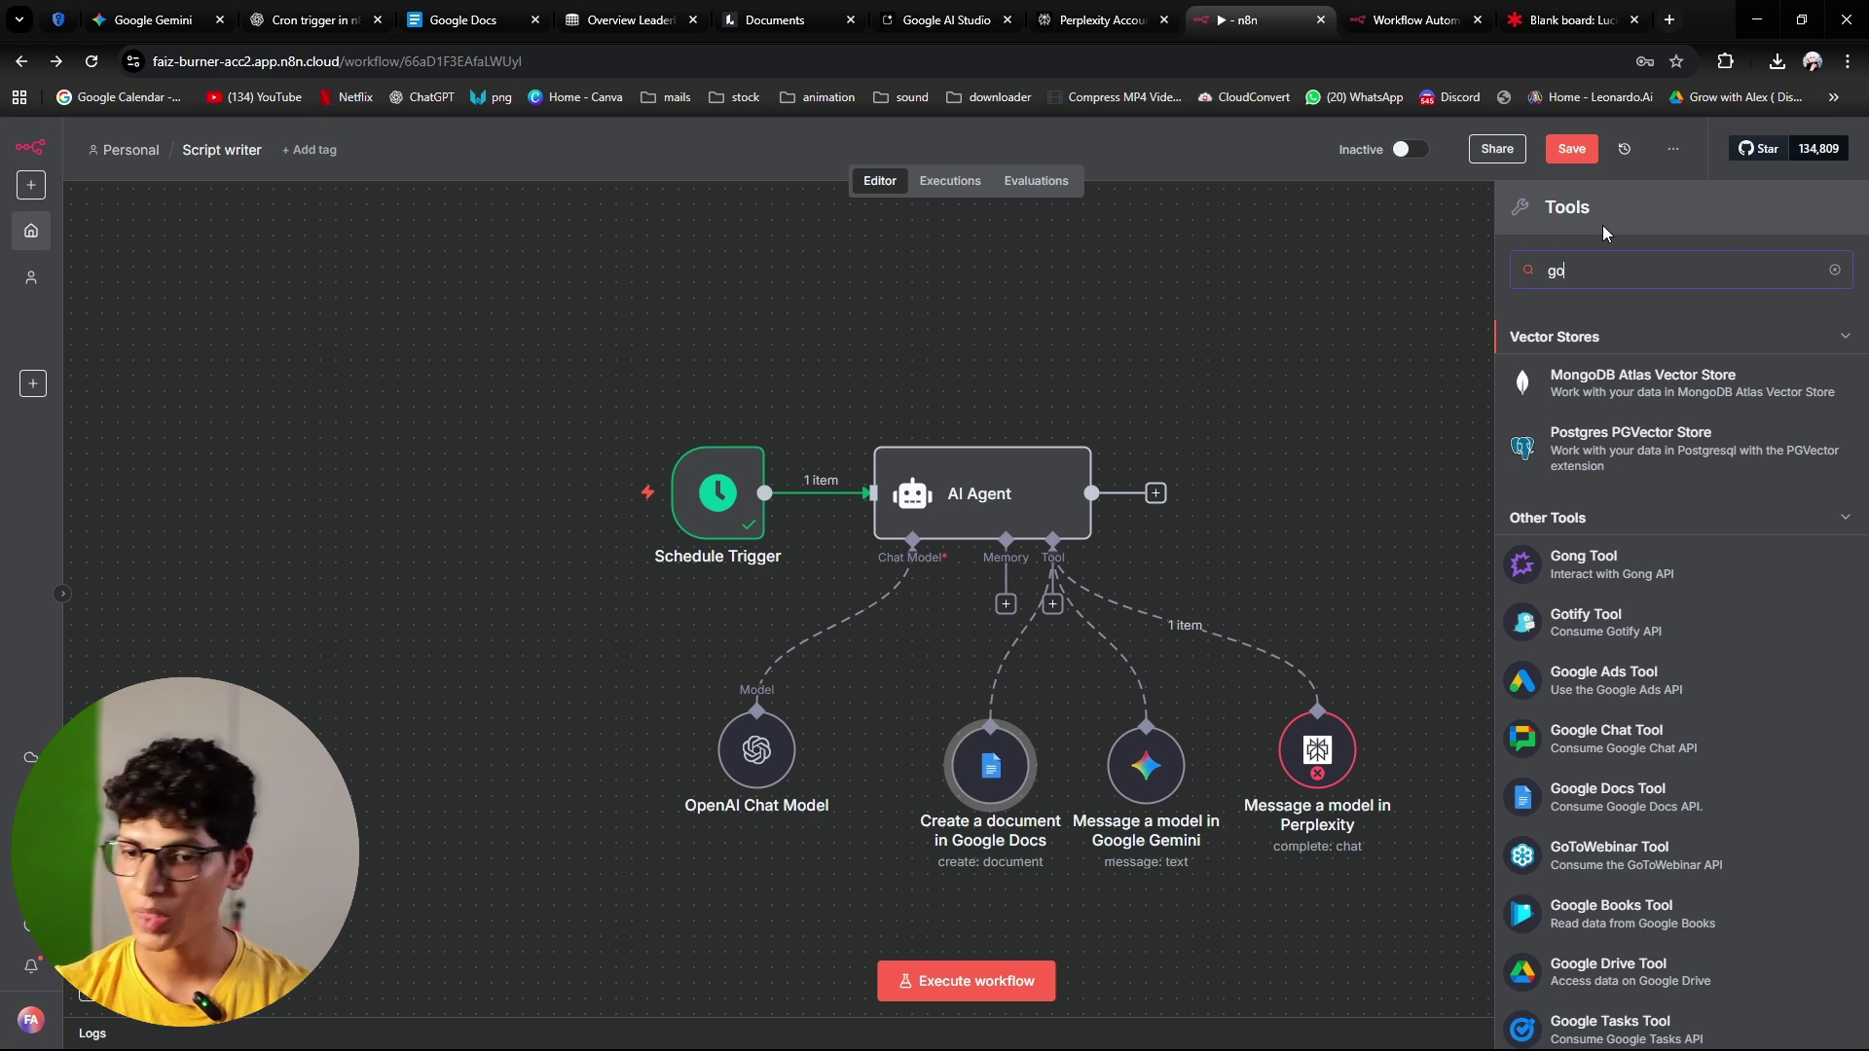
click(1743, 802)
Step: Set the new tool's operation to Update and its tool description to Set Automatically
click(904, 550)
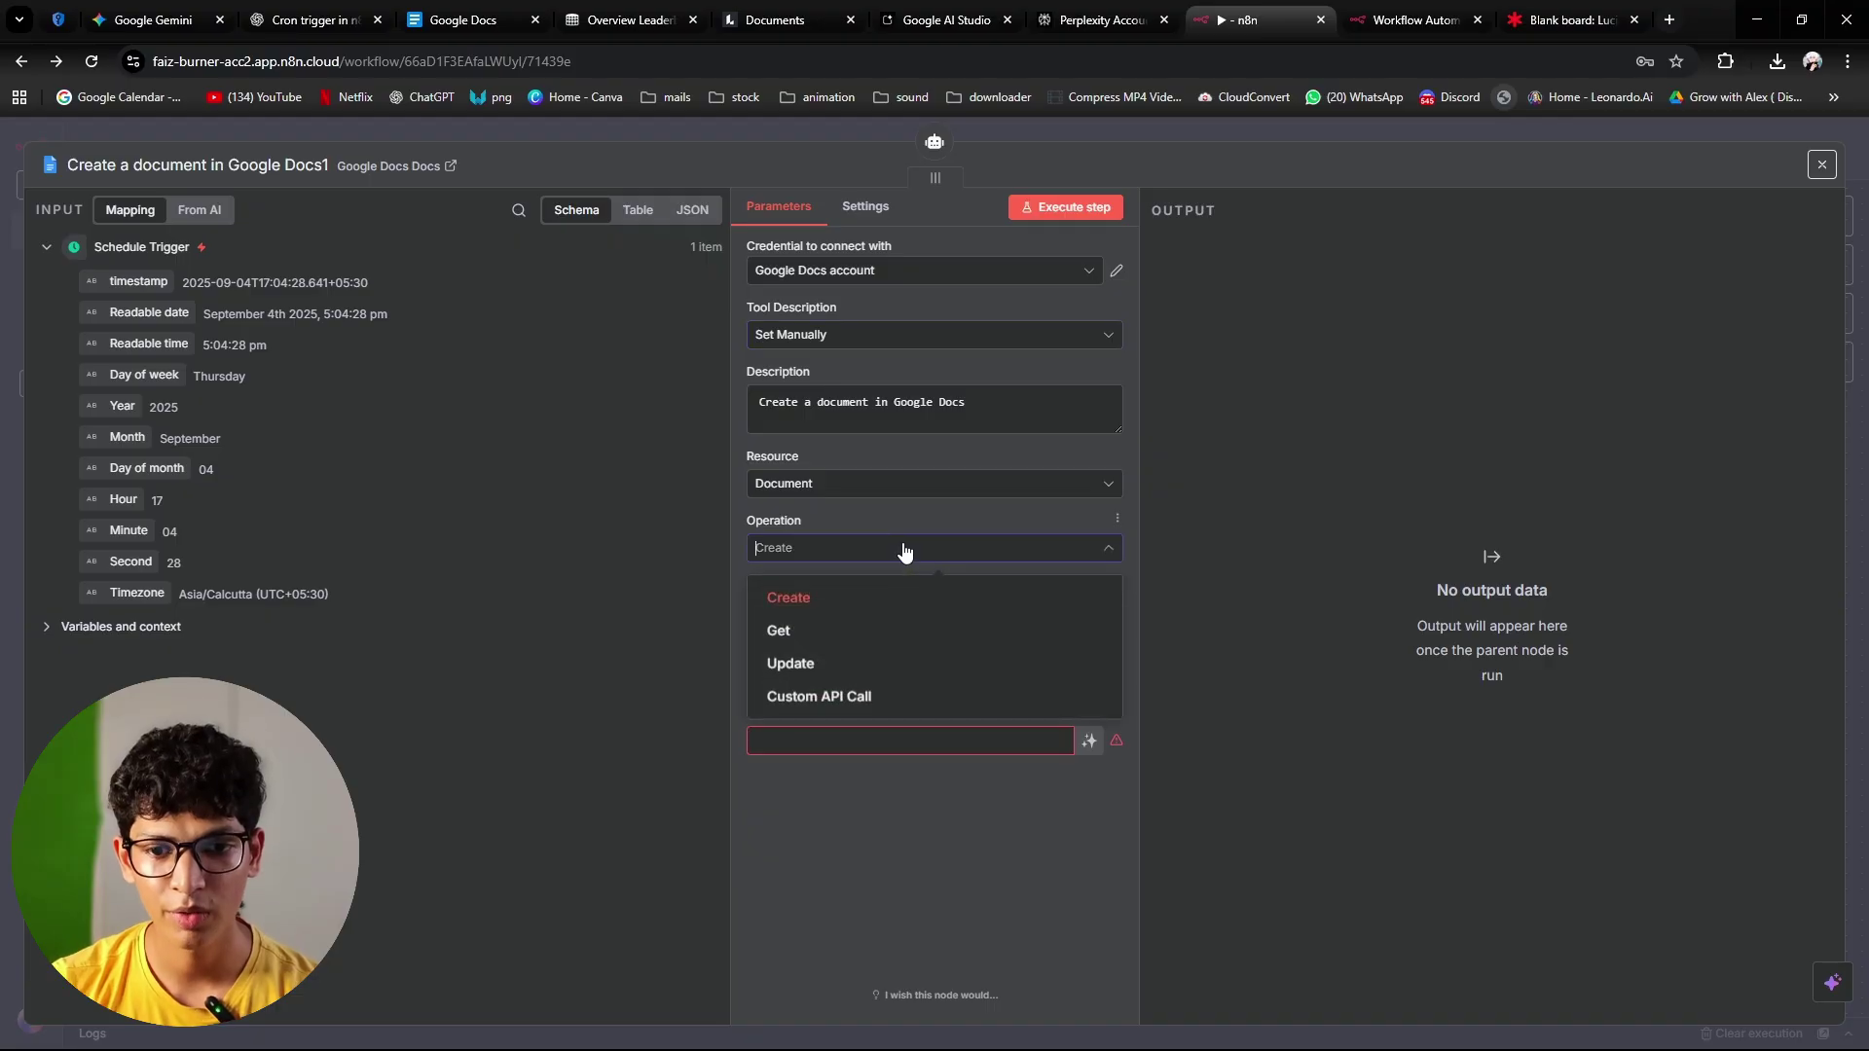
click(880, 666)
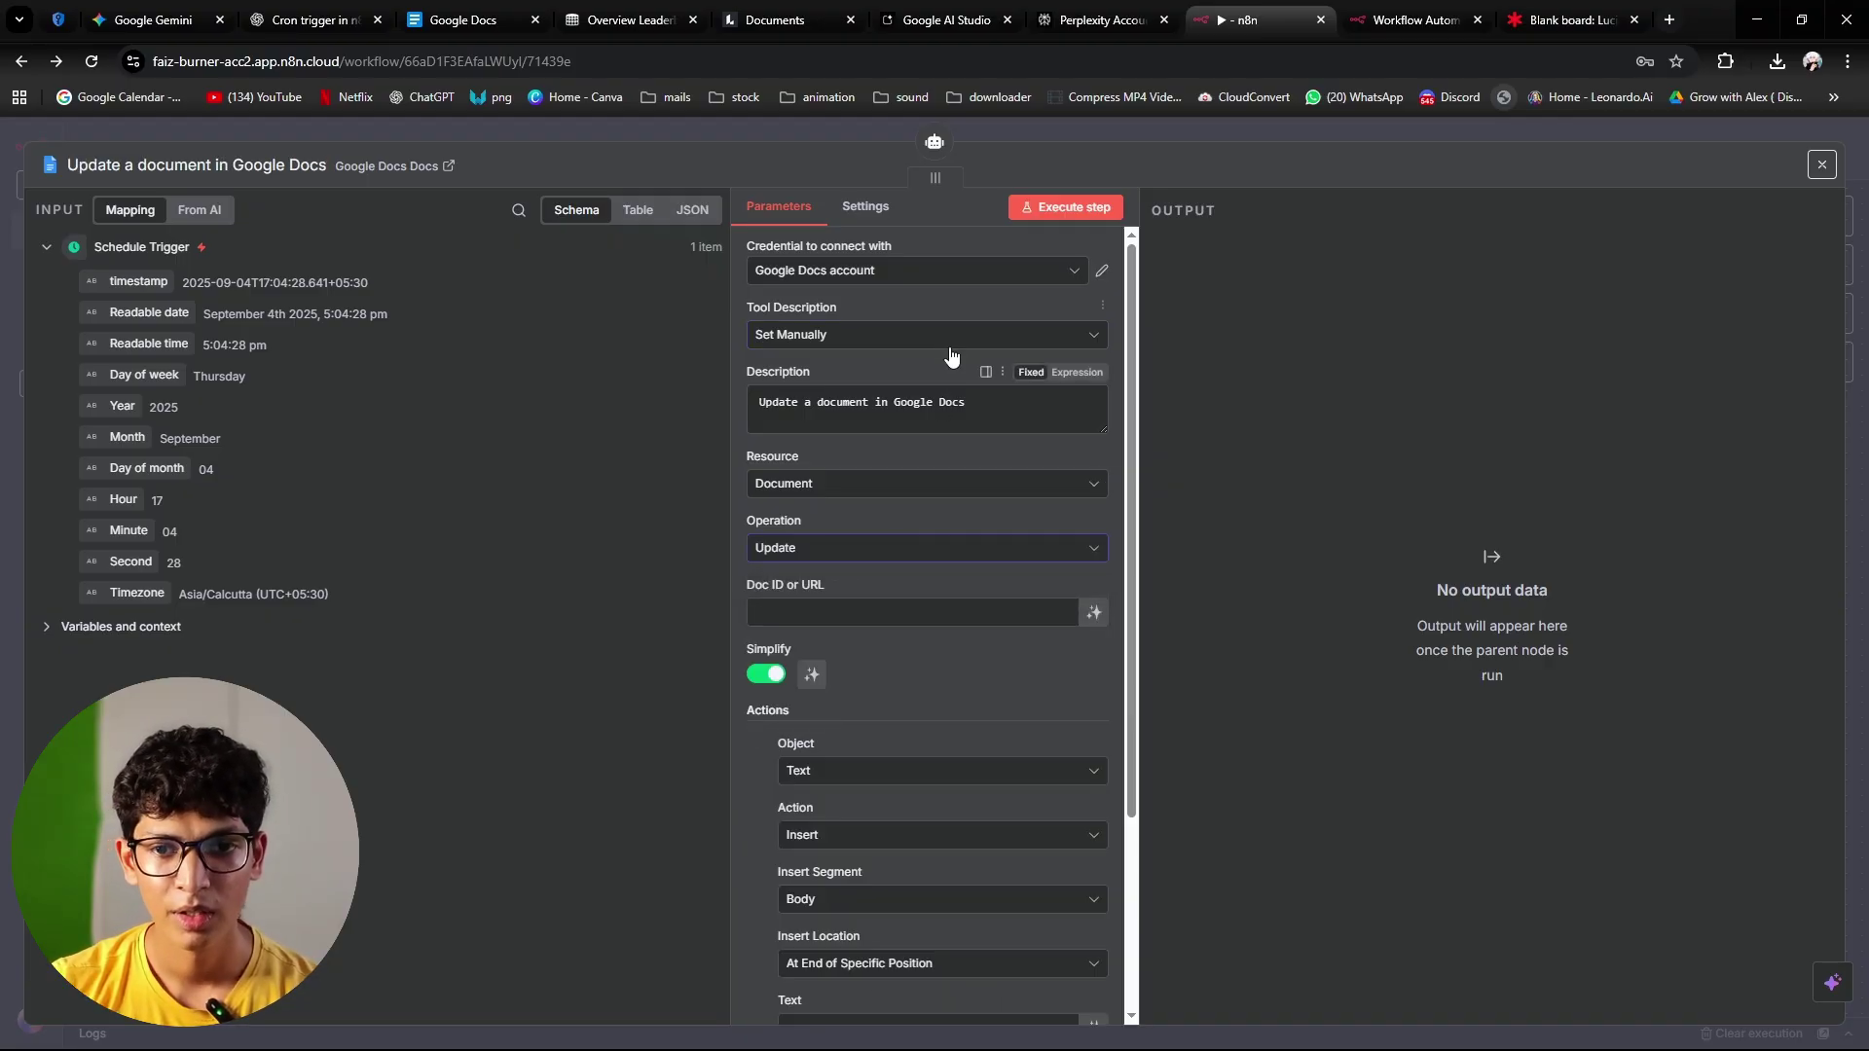
click(942, 341)
click(909, 385)
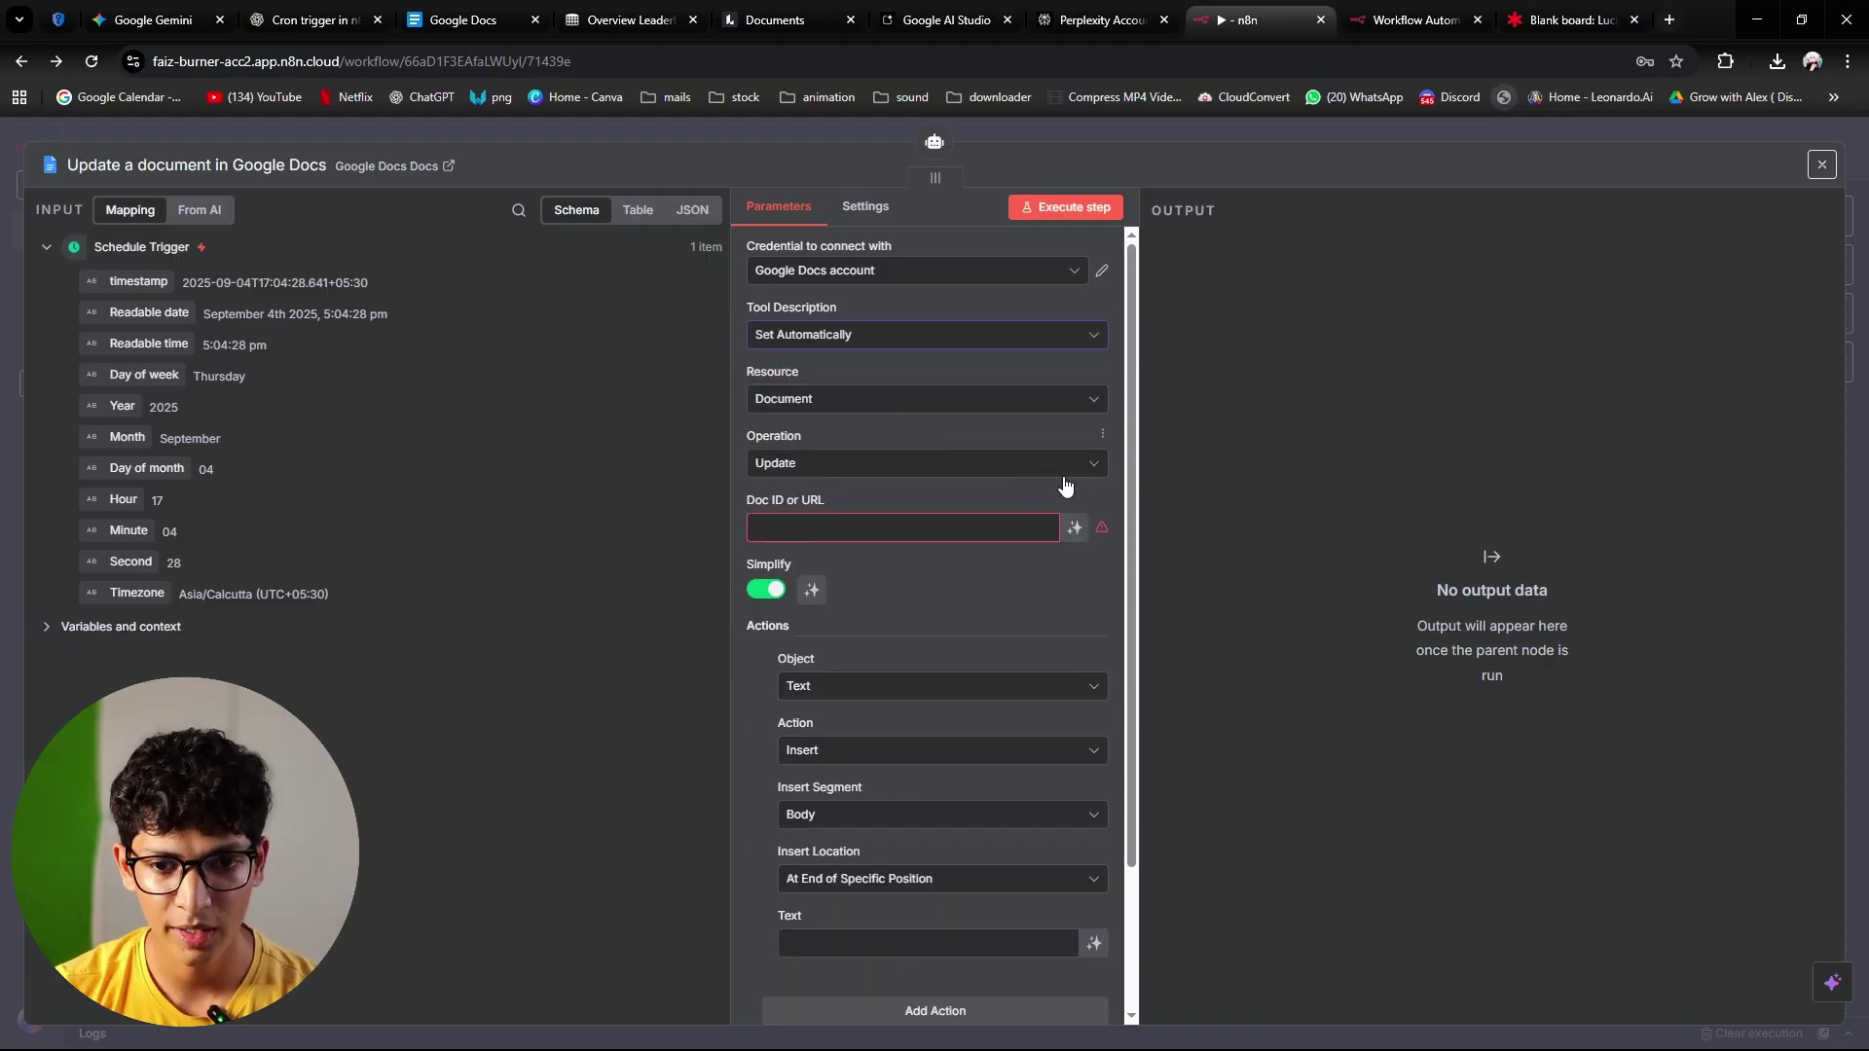
Step: Let the model define the inserted Text and the Doc ID
scroll(1061, 501, down, 1)
scroll(1061, 502, down, 1)
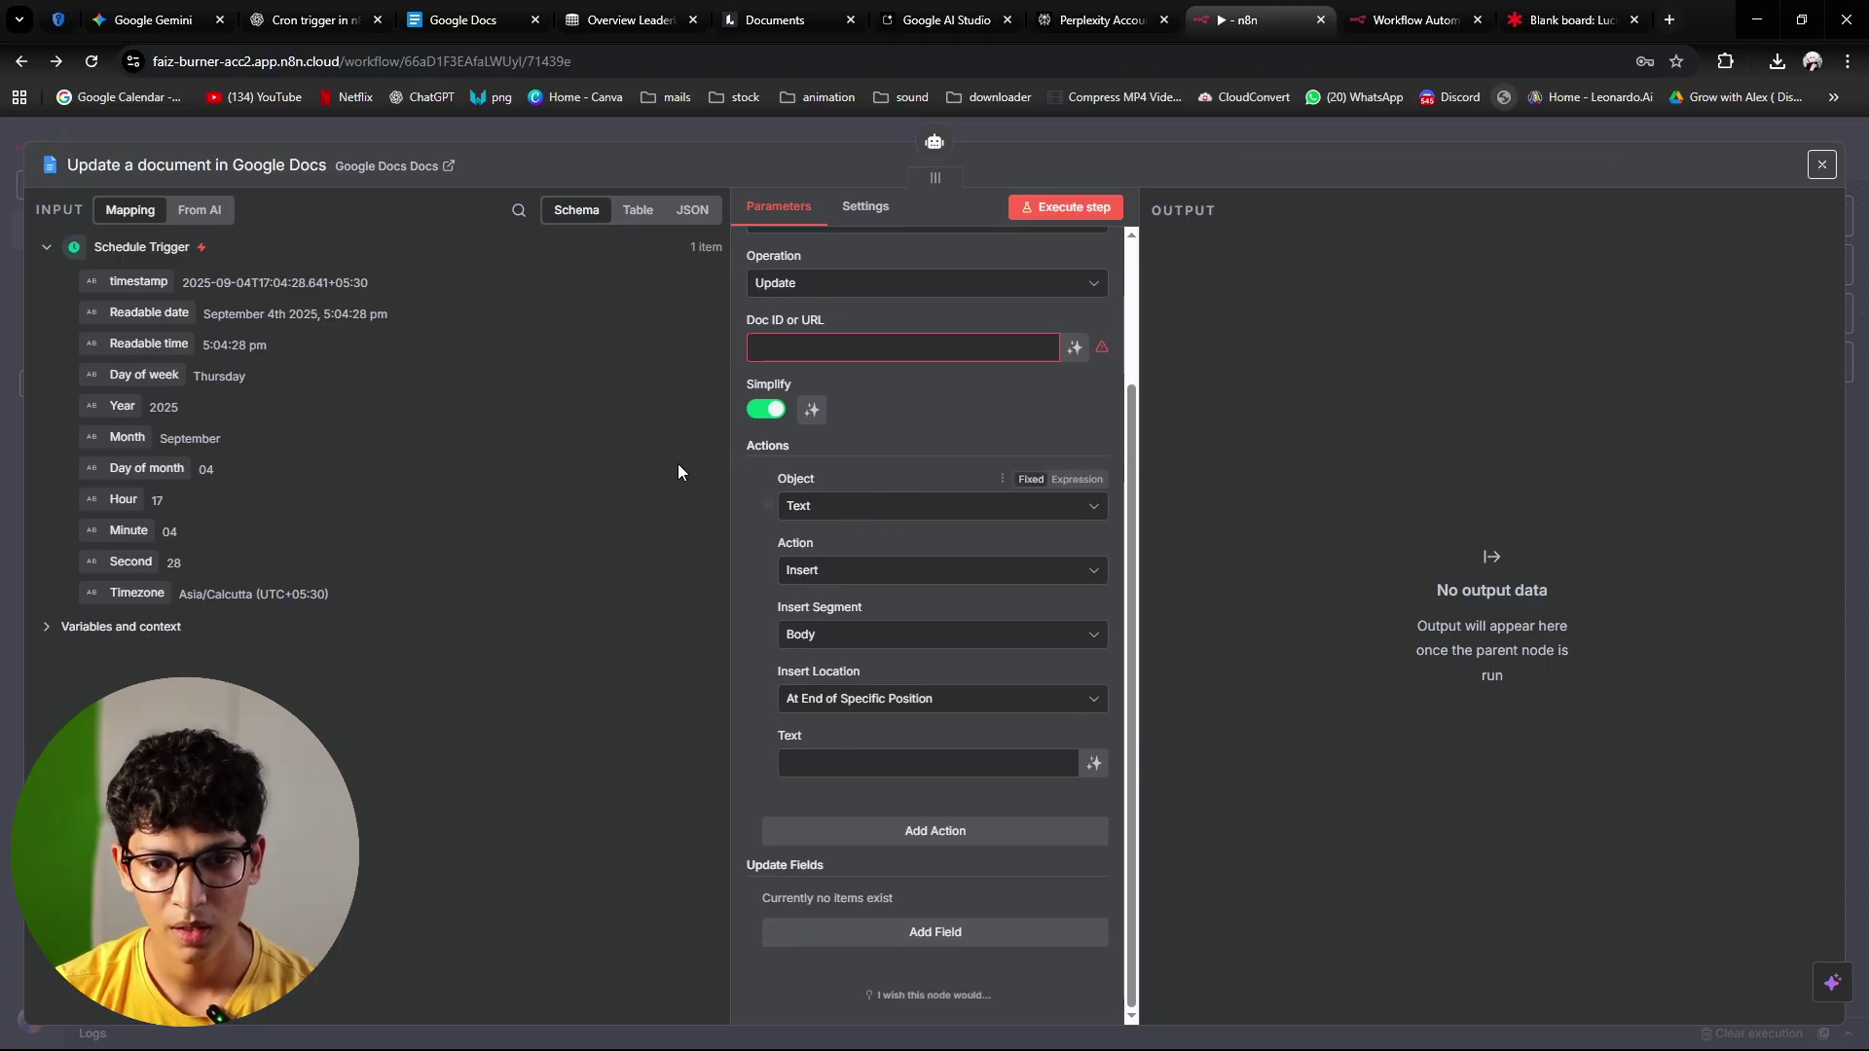
click(1095, 764)
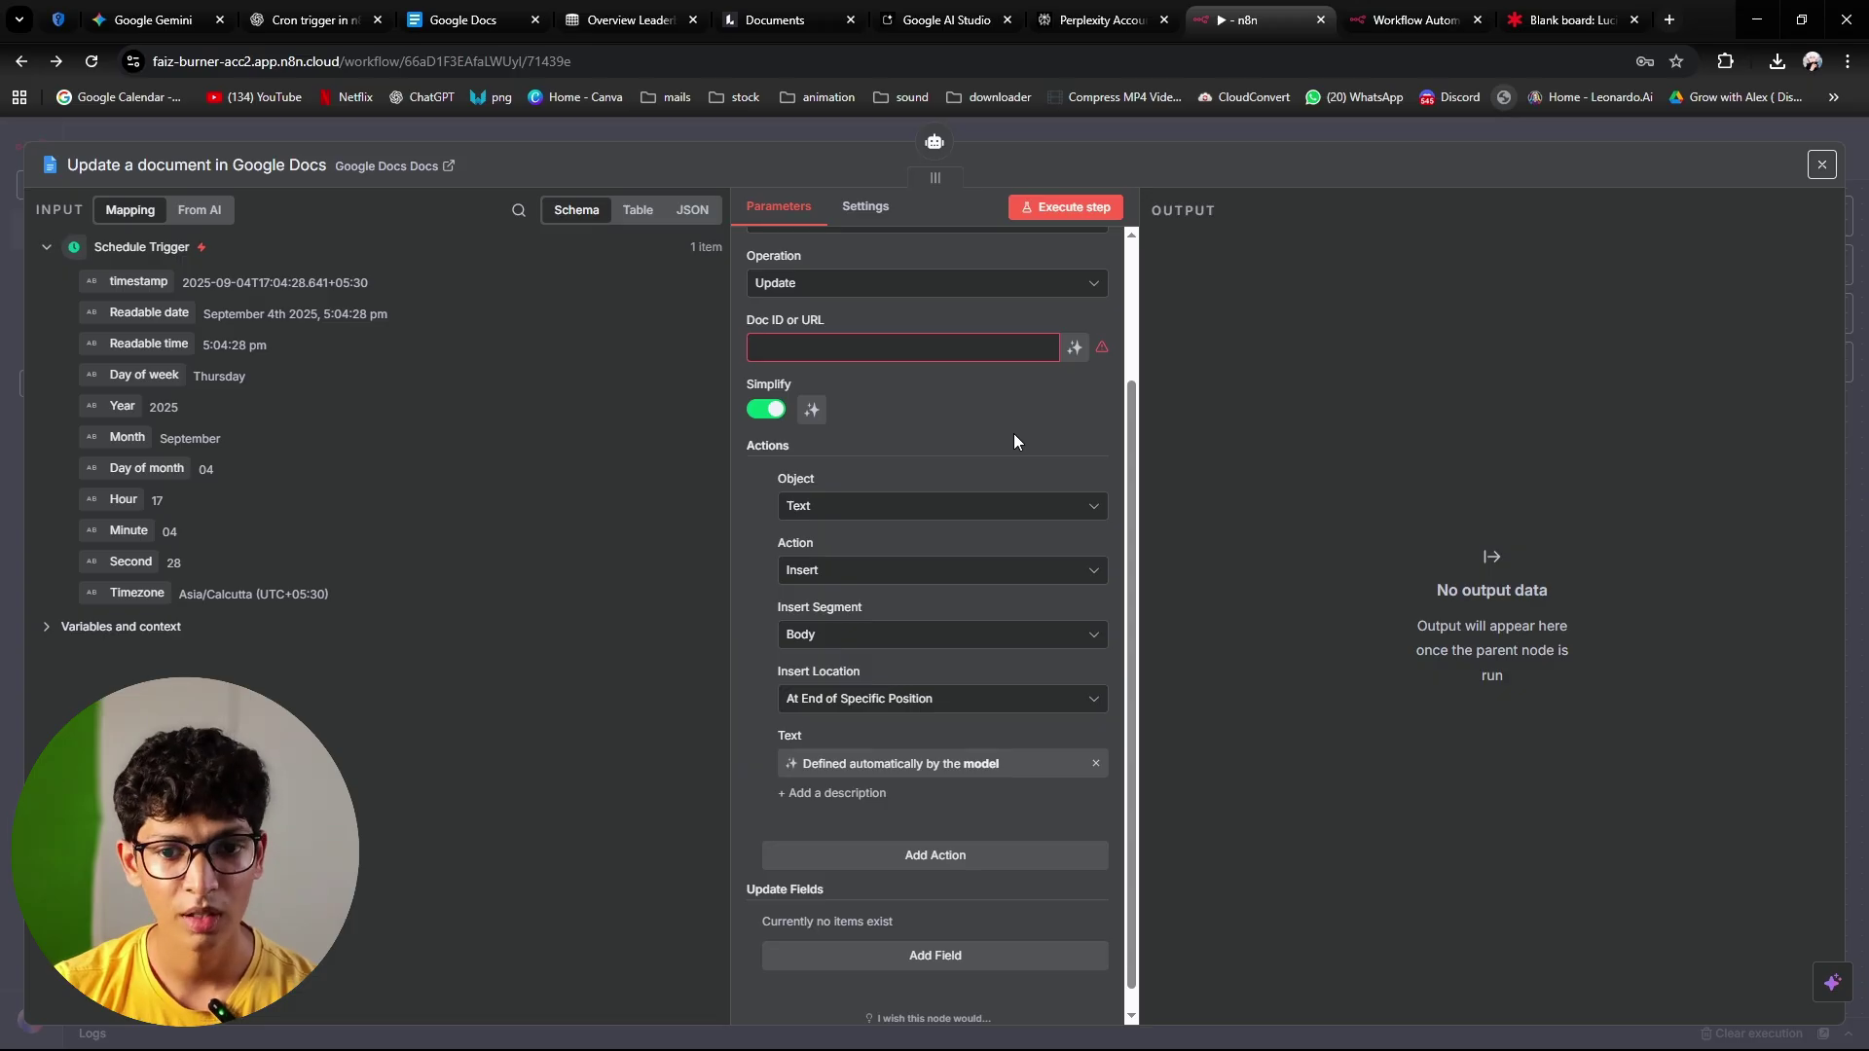
scroll(1015, 435, up, 2)
click(1075, 528)
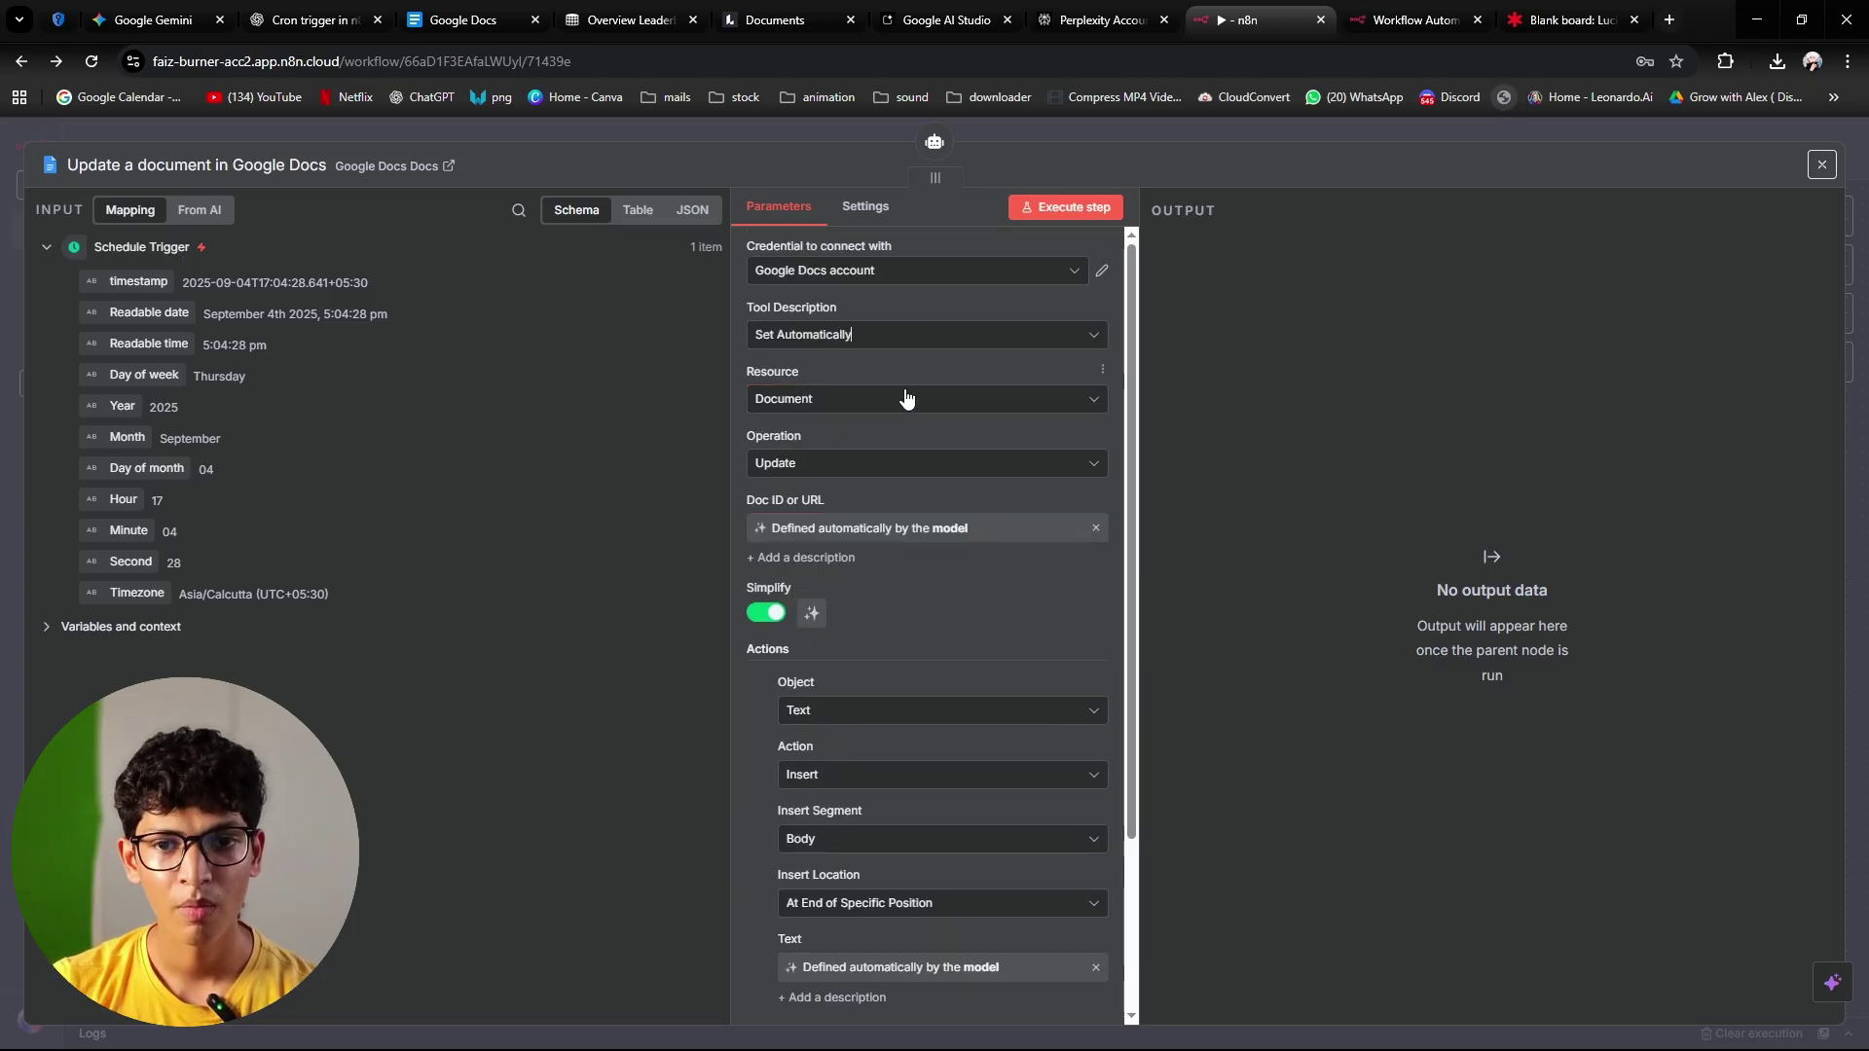
Step: Confirm Update operation and Document resource, then close the node panel
click(842, 474)
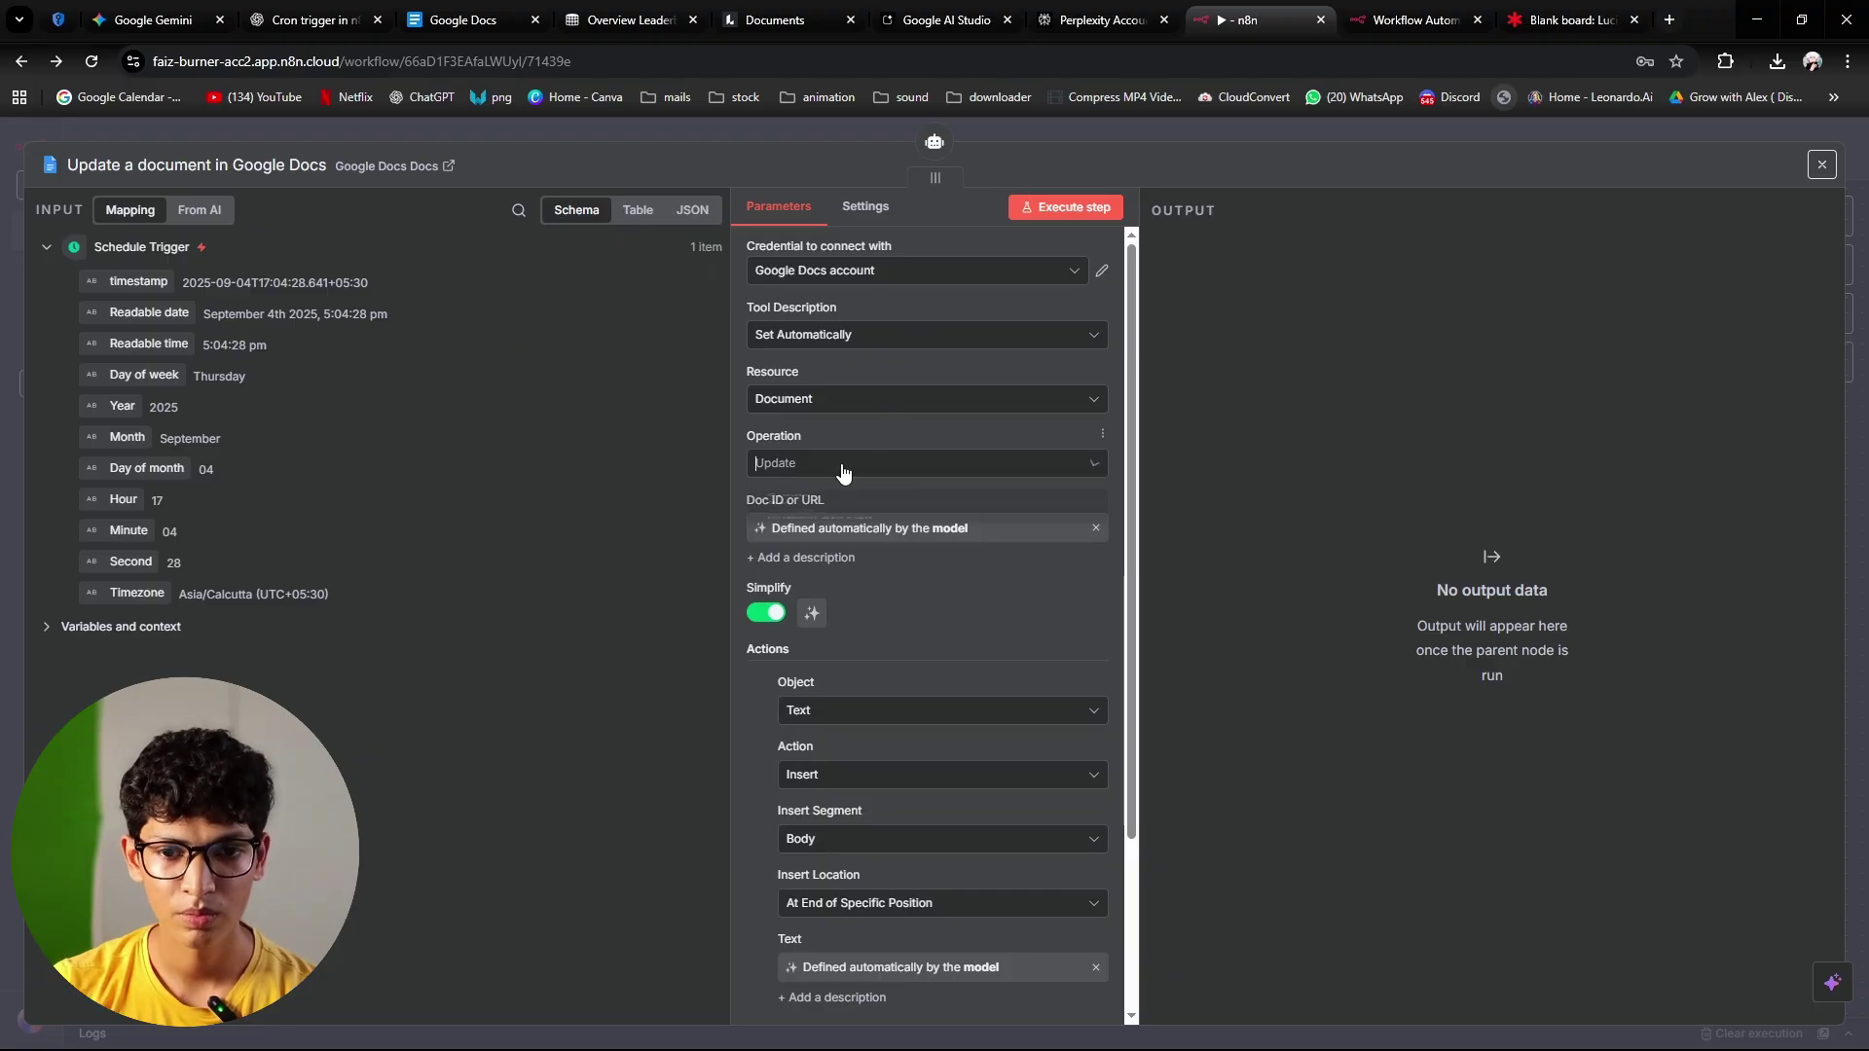
click(843, 467)
click(843, 407)
click(791, 446)
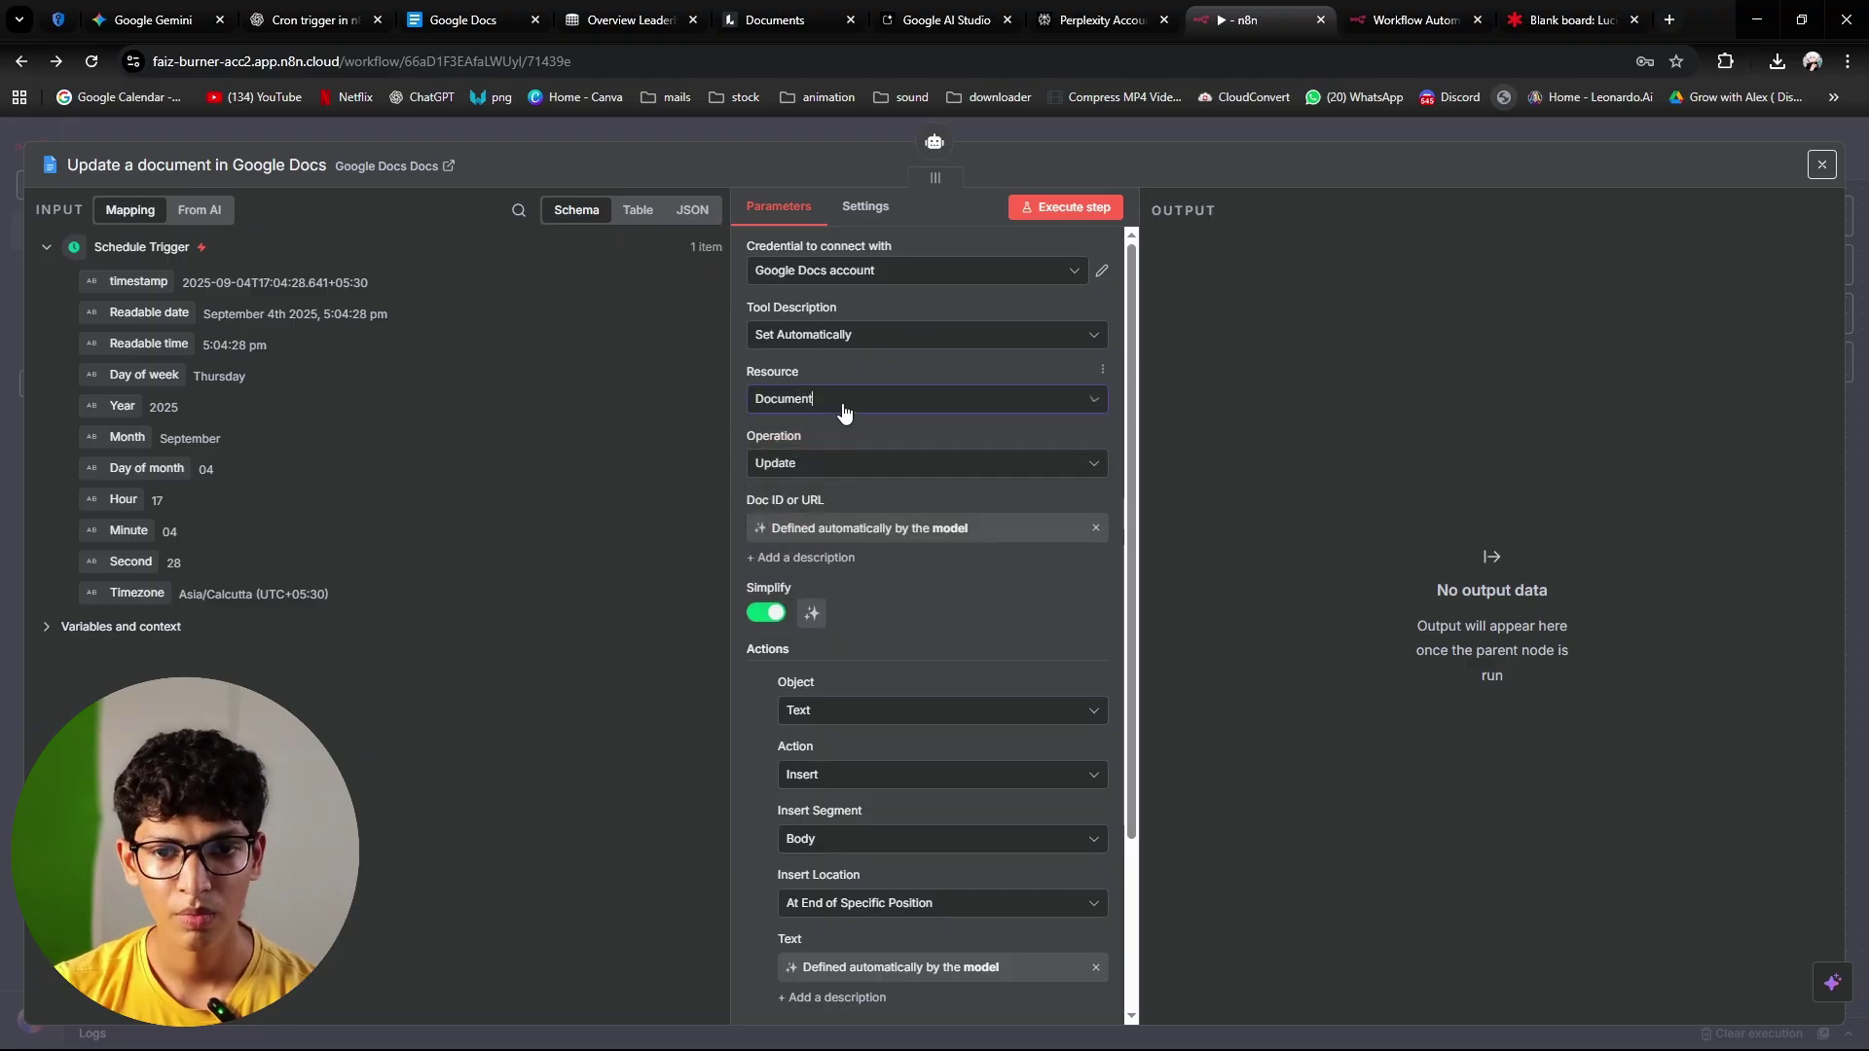
click(817, 413)
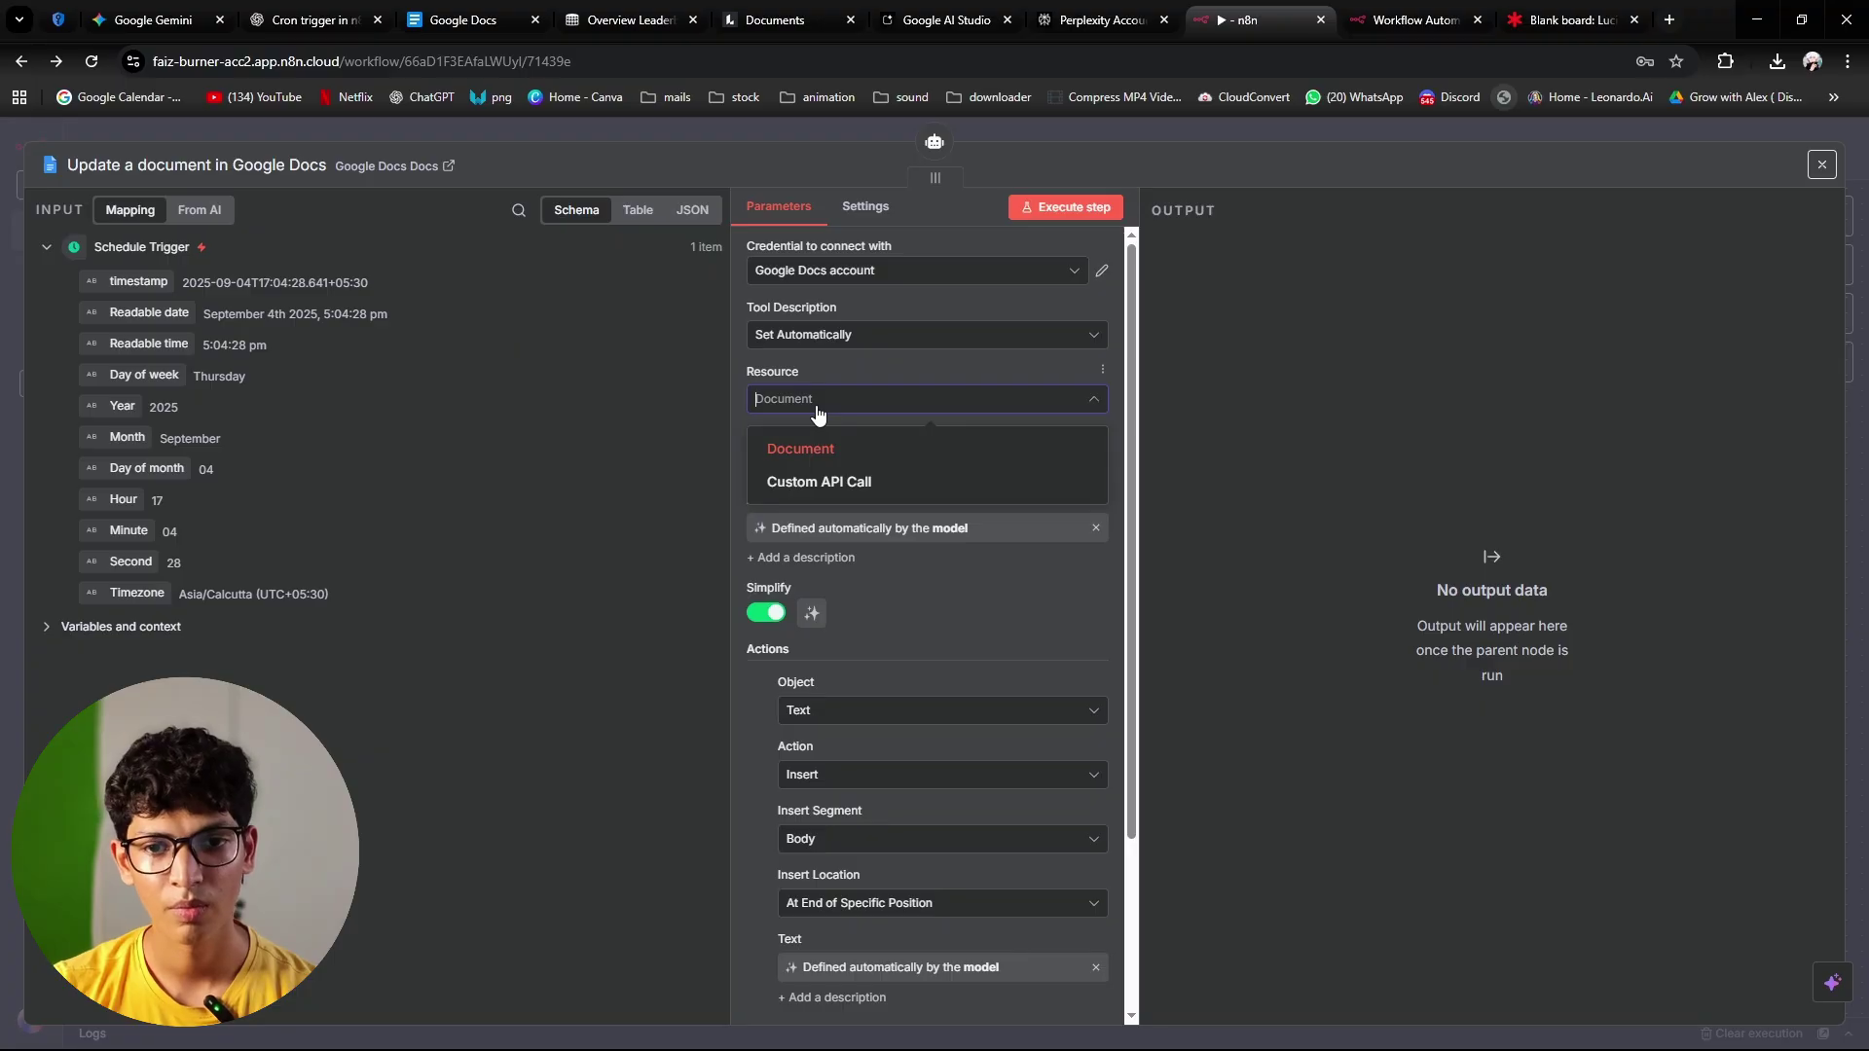
click(818, 448)
scroll(940, 672, down, 3)
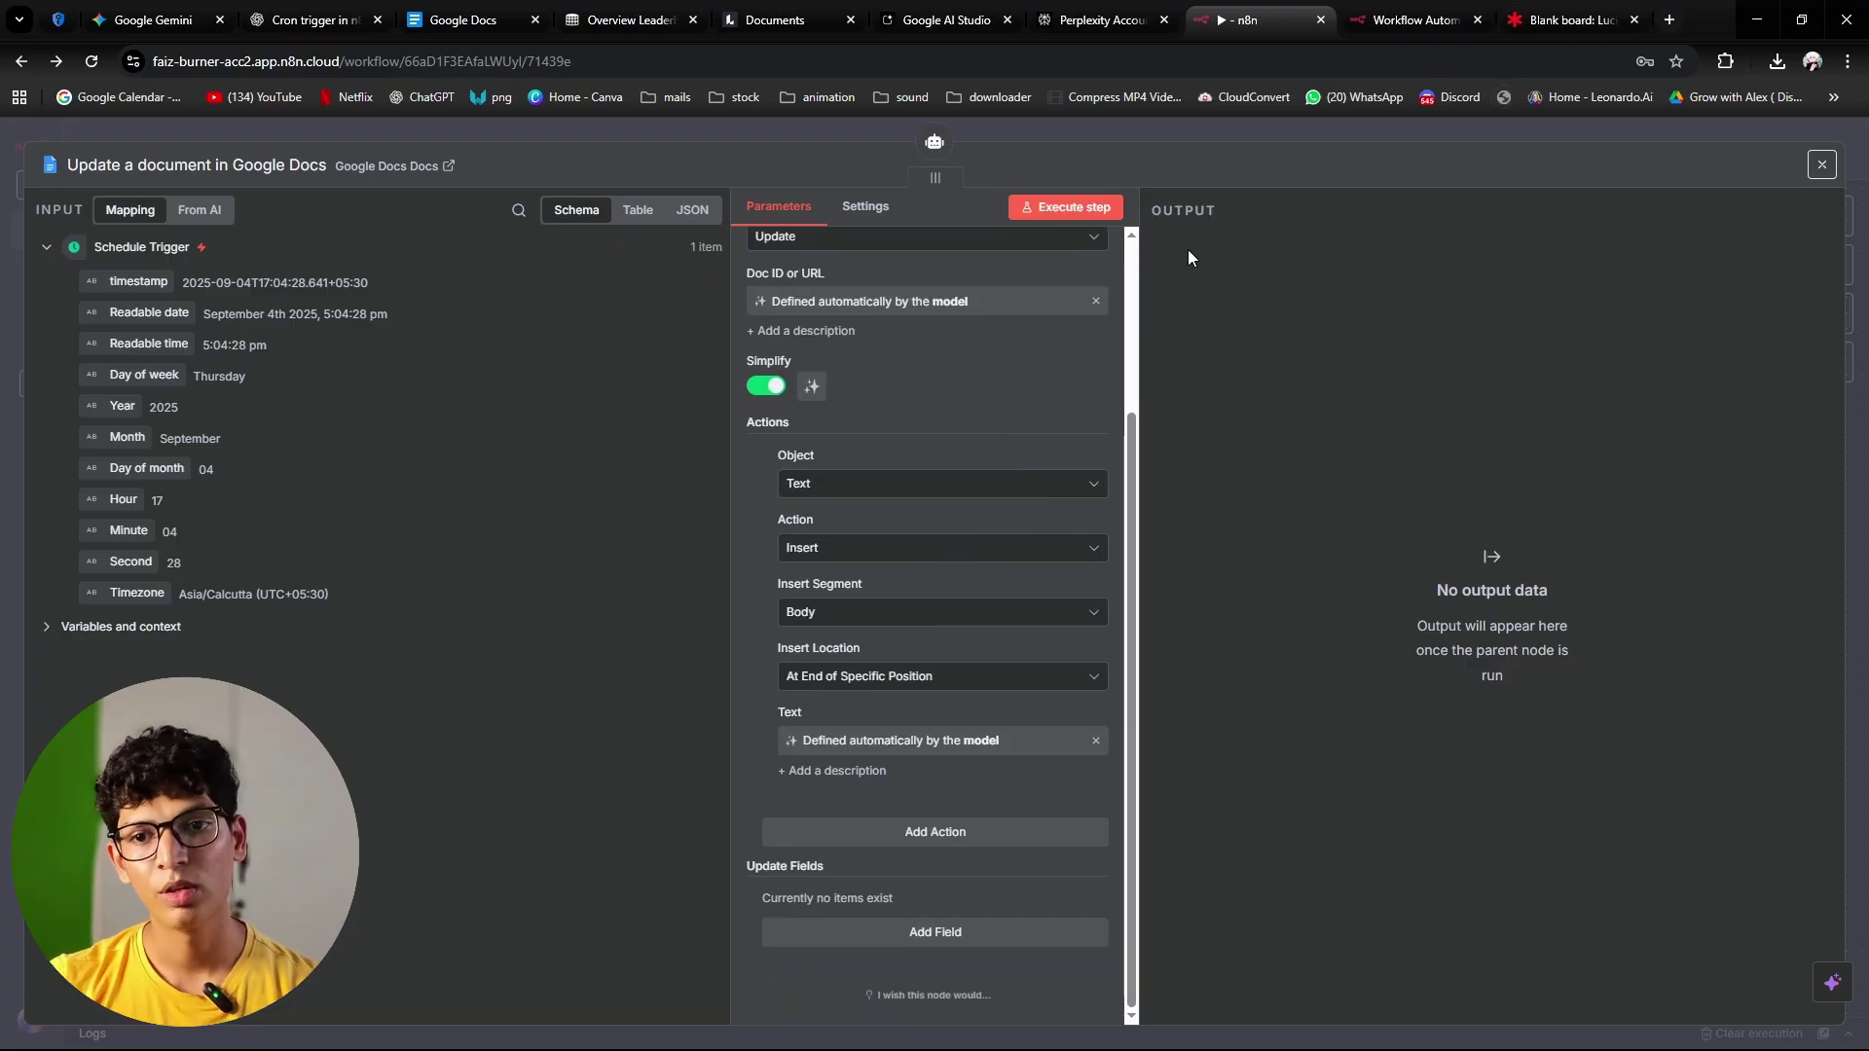
click(1192, 138)
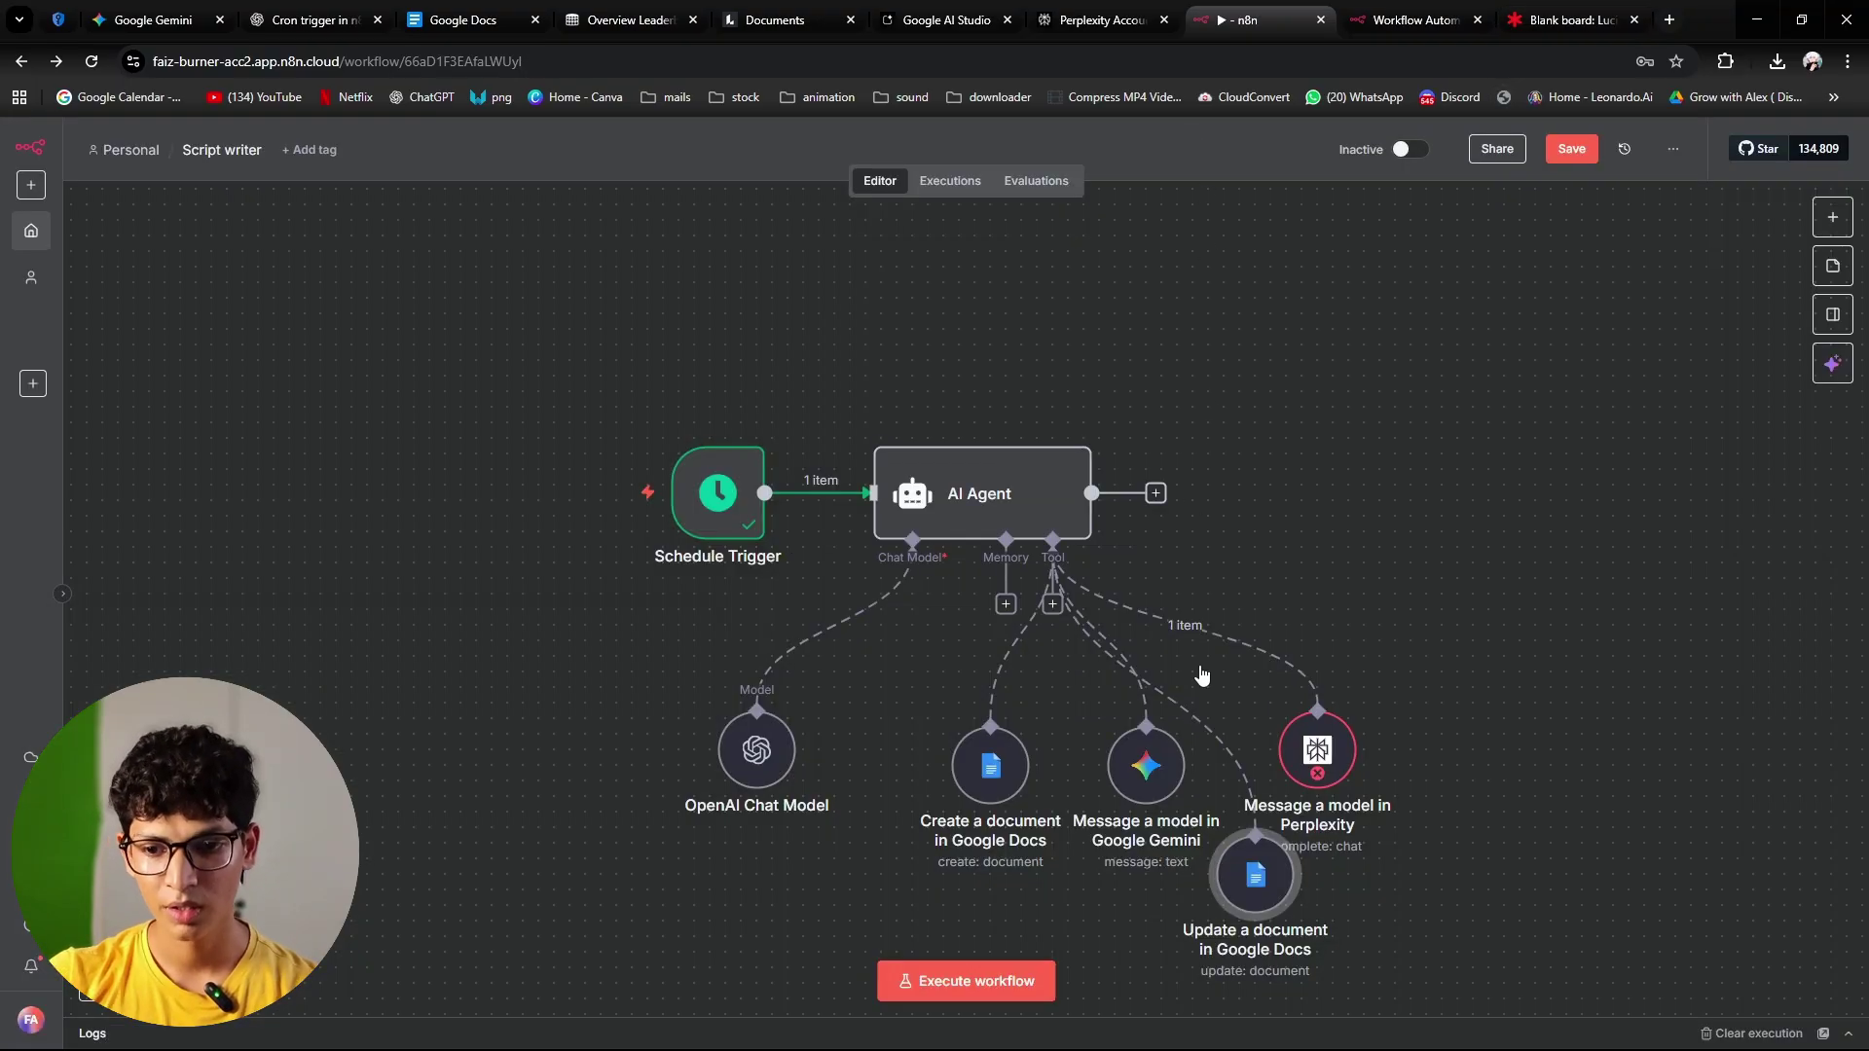
Step: Line up OpenAI model, Update, Create, Gemini and Perplexity nodes in a row, then open Perplexity
drag(1283, 886, 908, 791)
drag(769, 757, 613, 772)
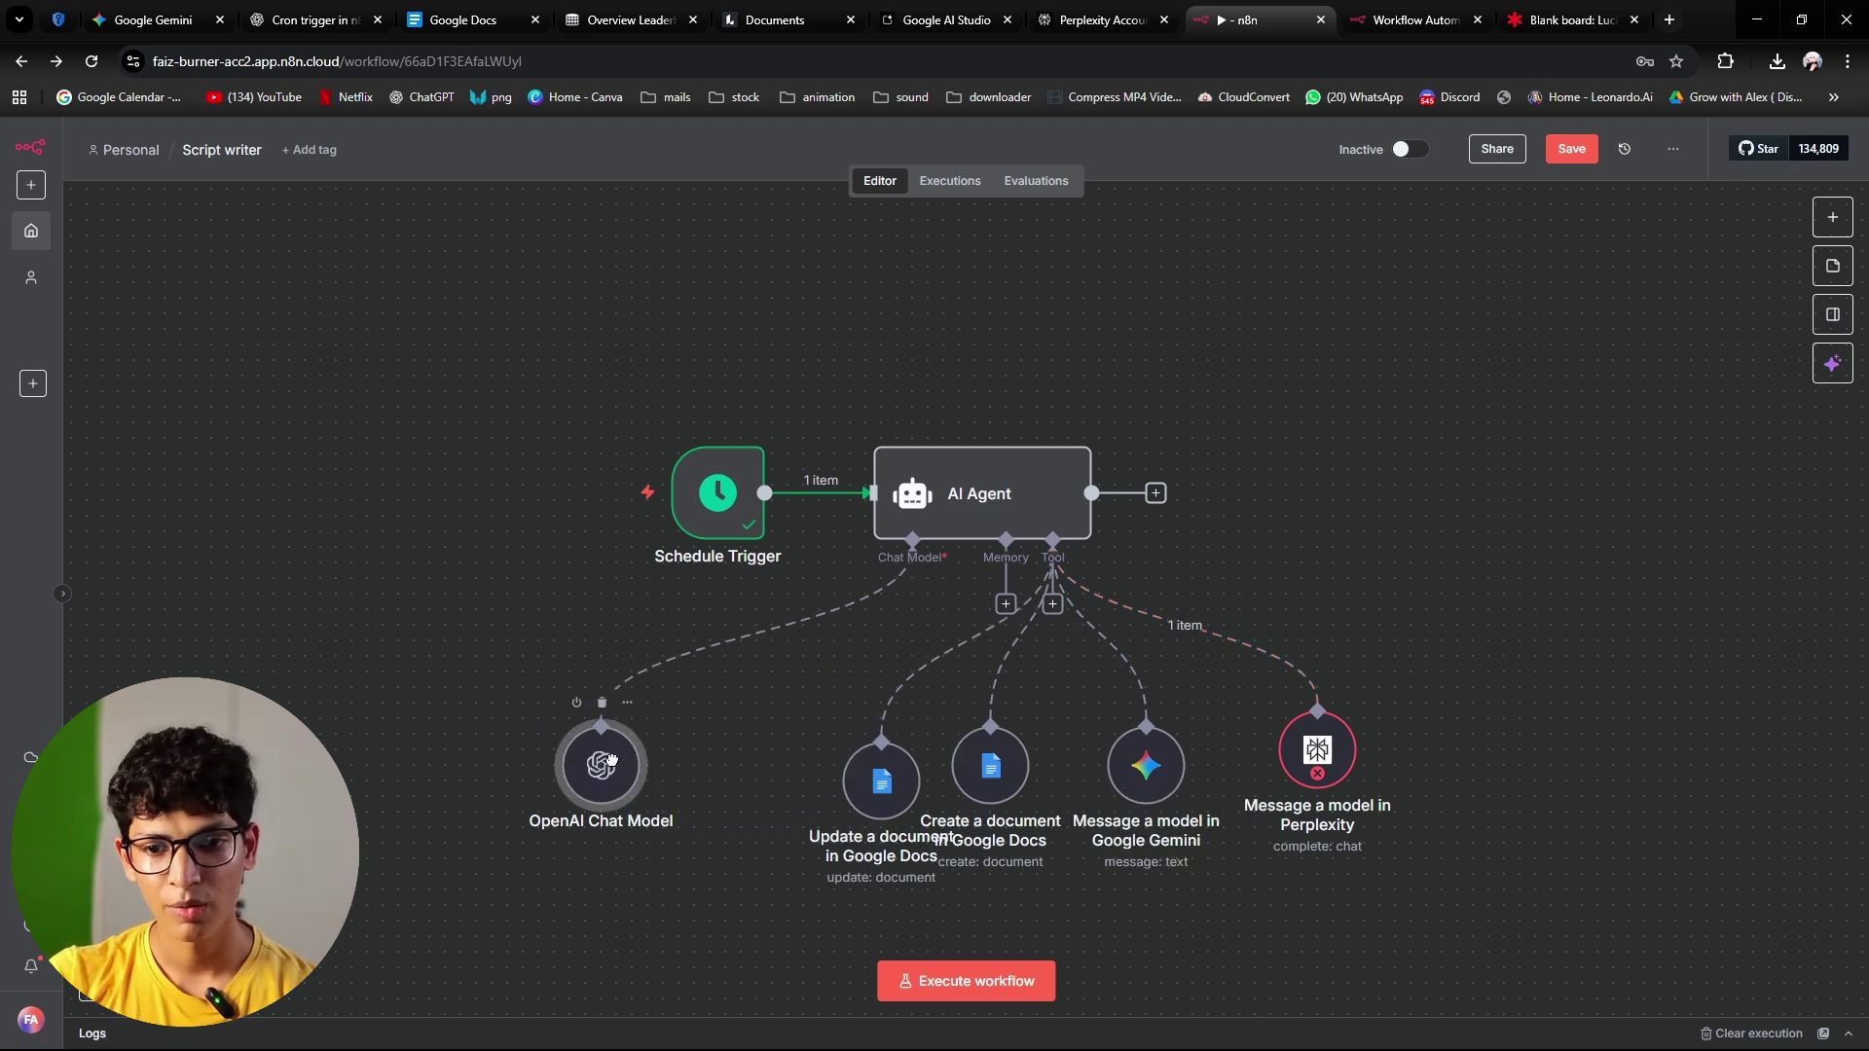
drag(908, 790, 851, 766)
drag(789, 761, 820, 761)
drag(972, 760, 957, 758)
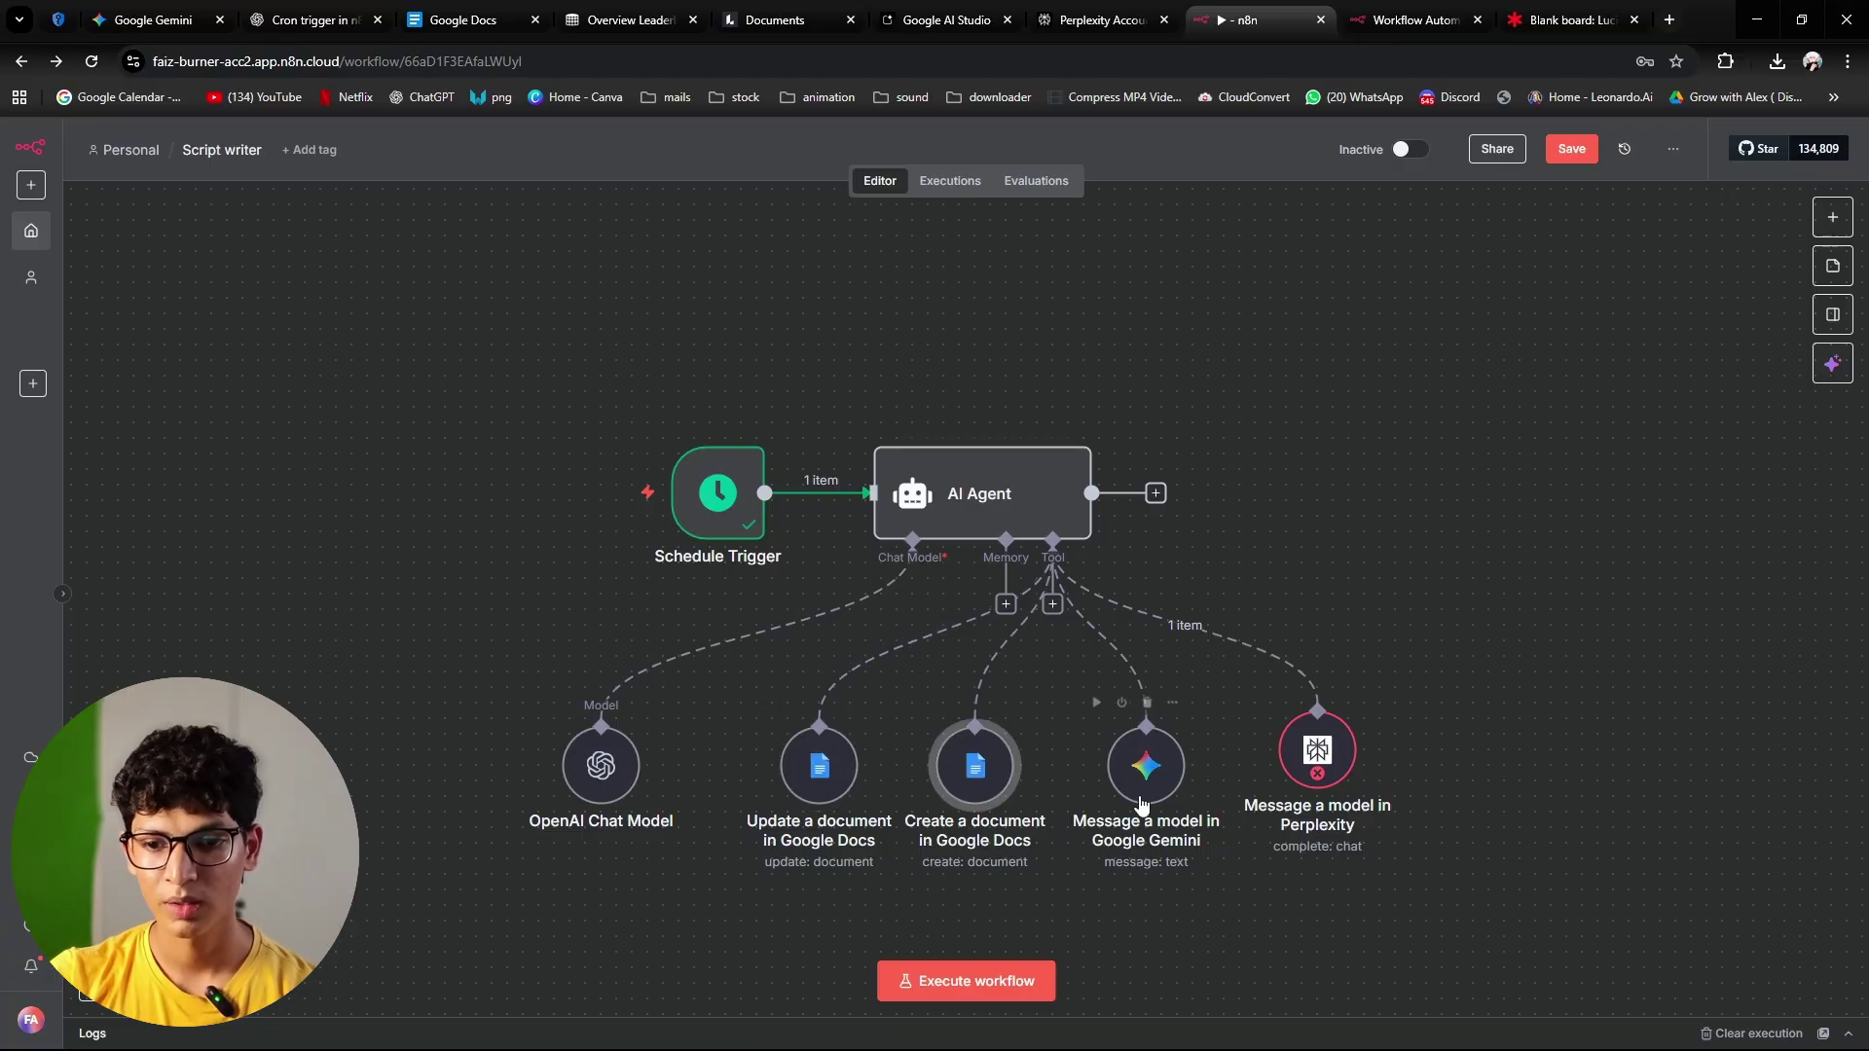
drag(1153, 779, 1138, 776)
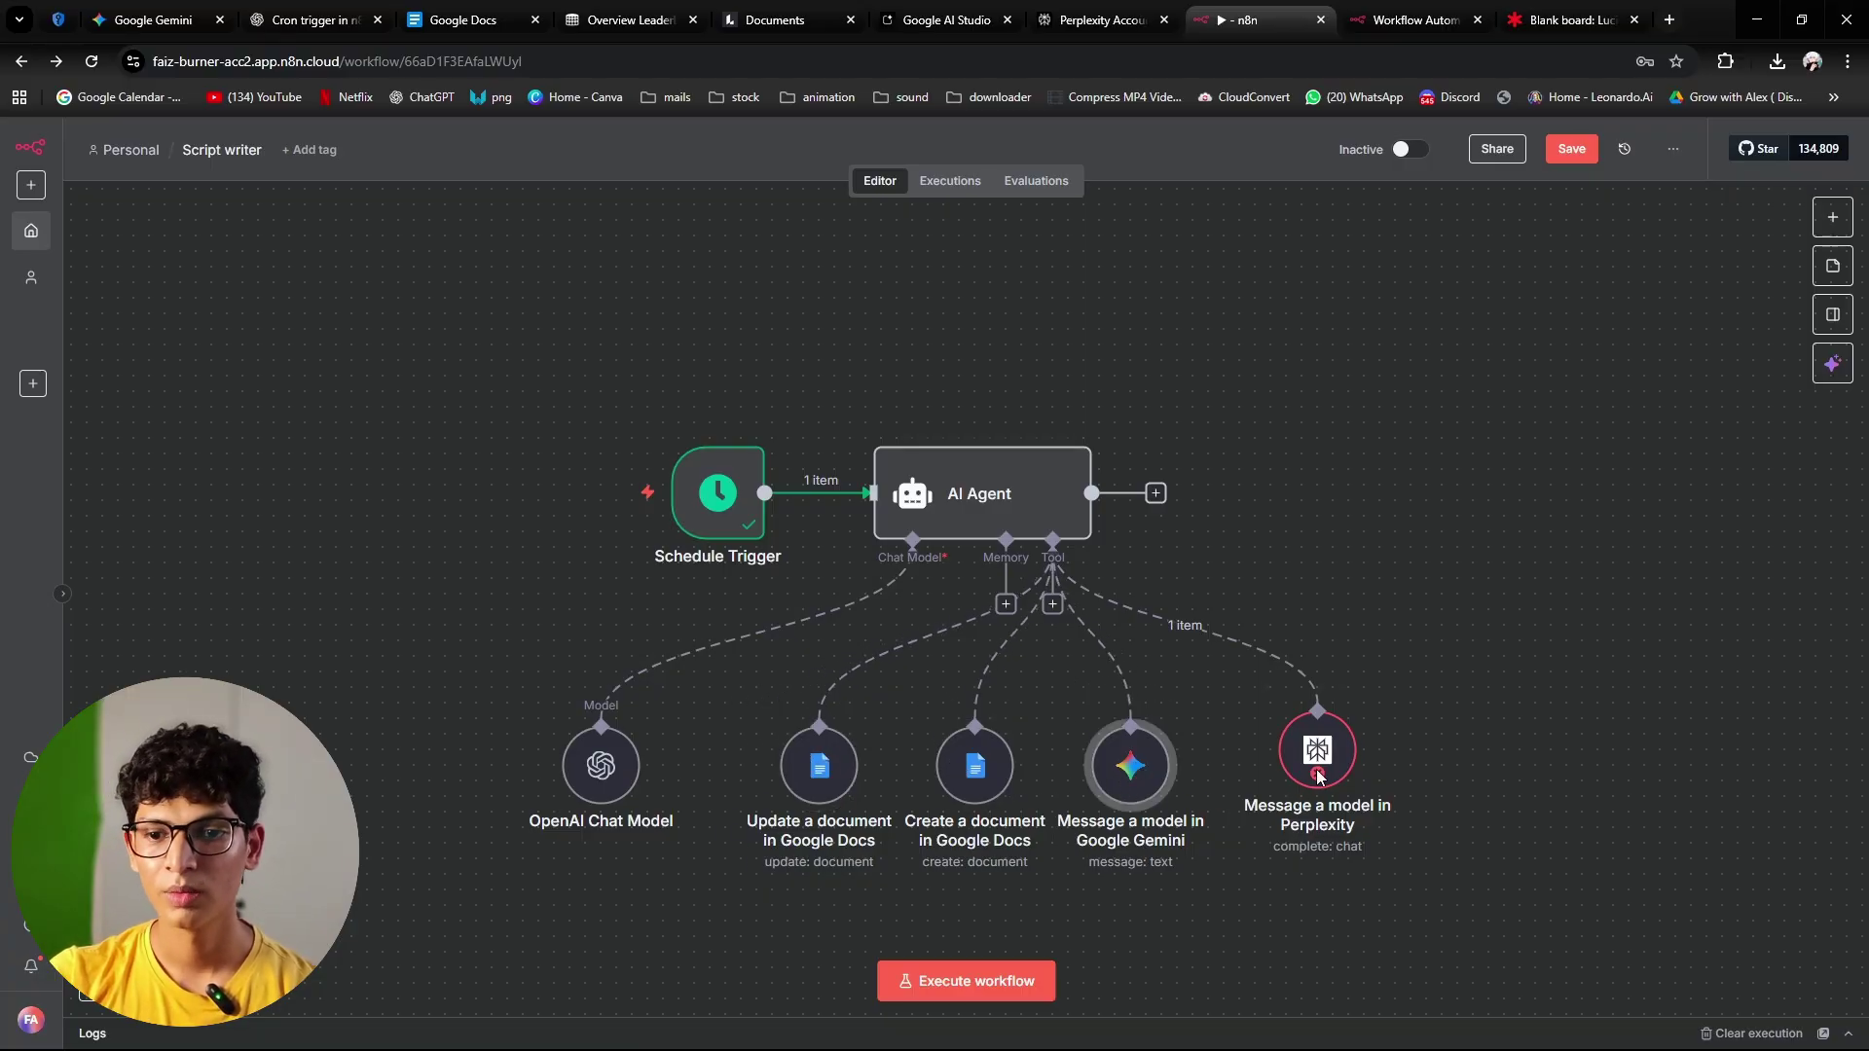
drag(1321, 774, 1306, 789)
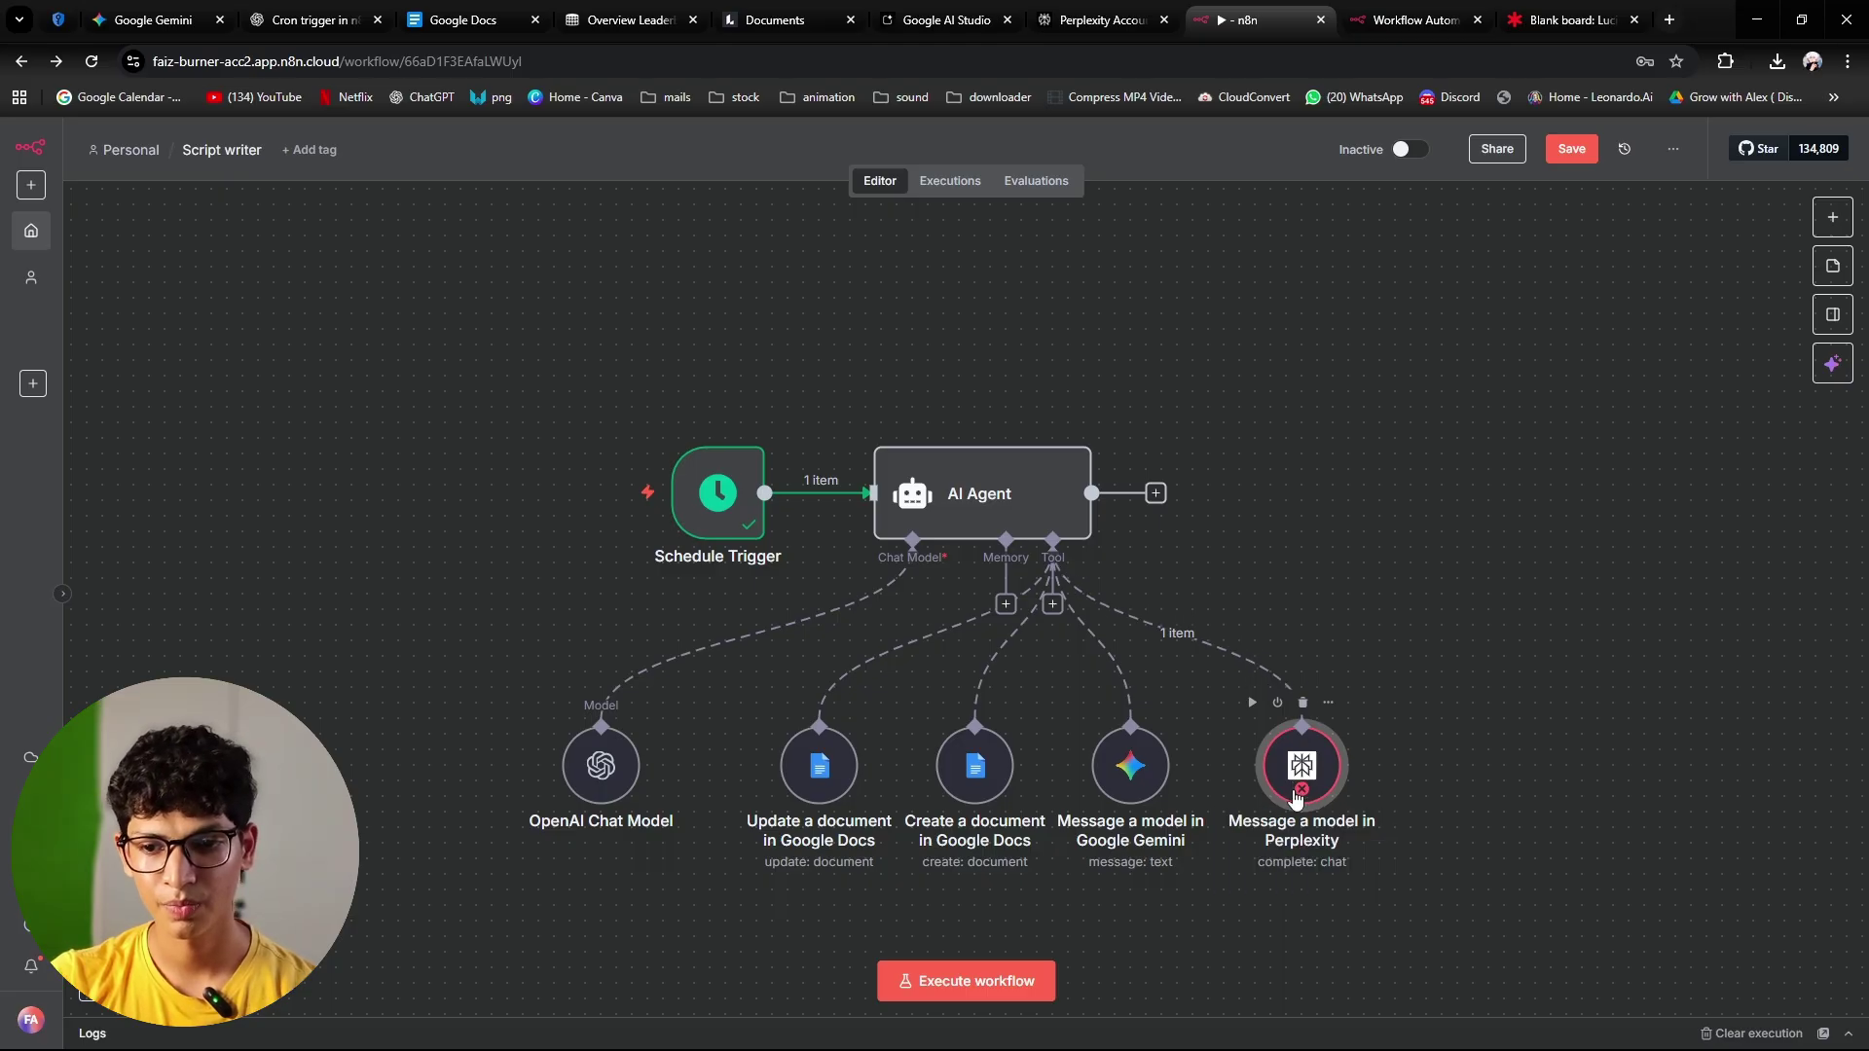
double_click(1295, 761)
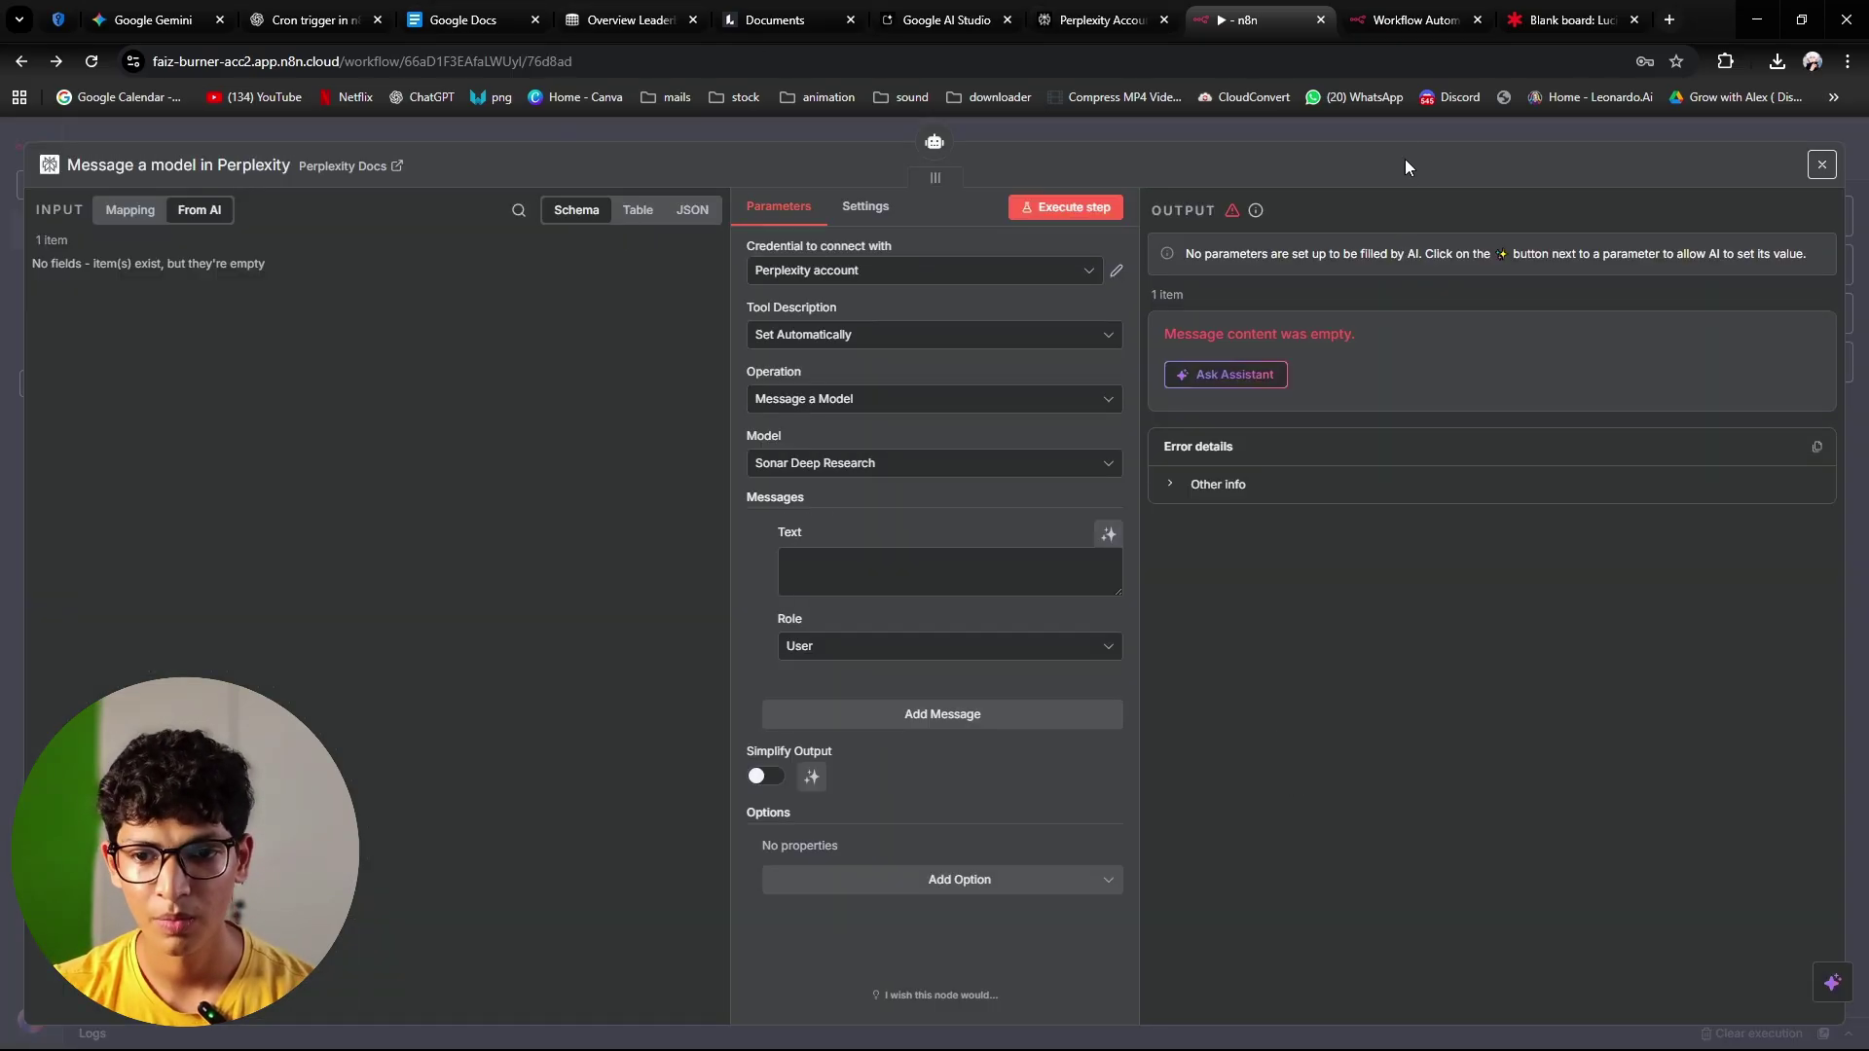
Step: Make the Perplexity tool's User message text model-defined, keeping Sonar Deep Research
click(1109, 534)
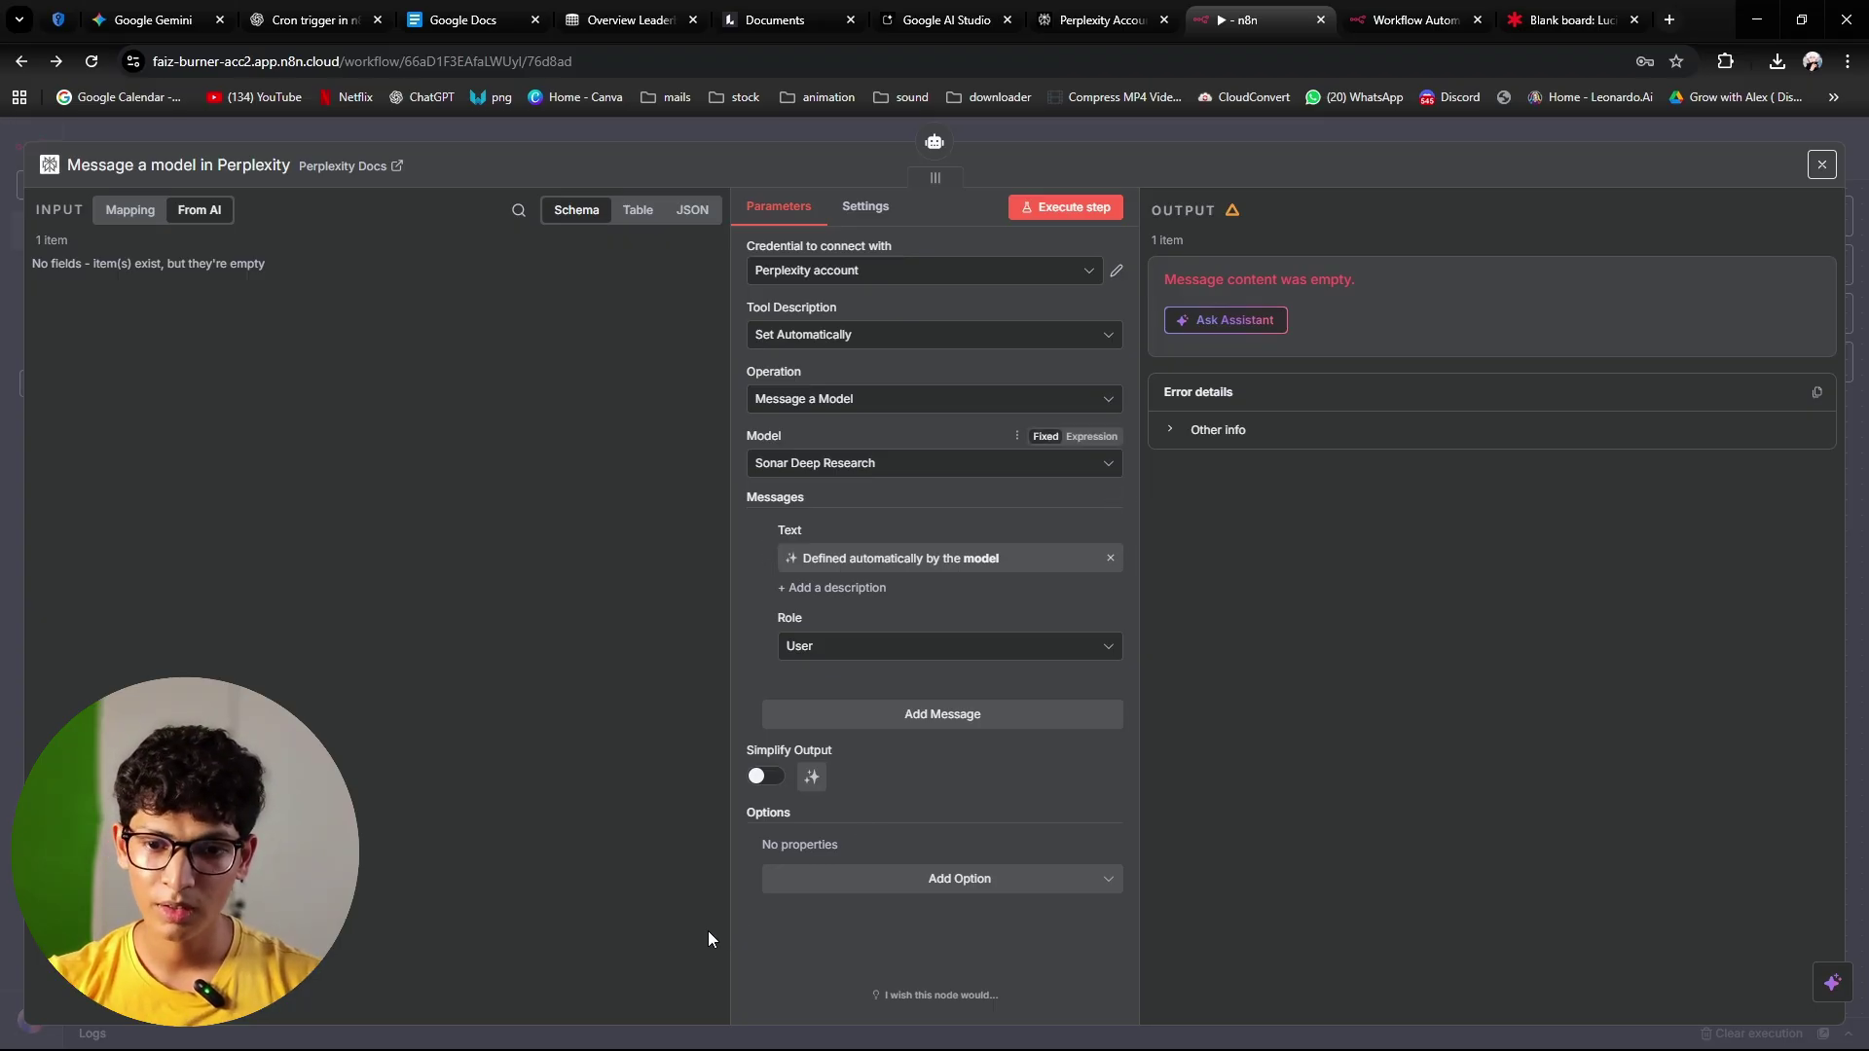
Step: Close the Perplexity settings and the AI Agent's next-step panel, then view the Lucid 'Script Writer' board
click(1396, 138)
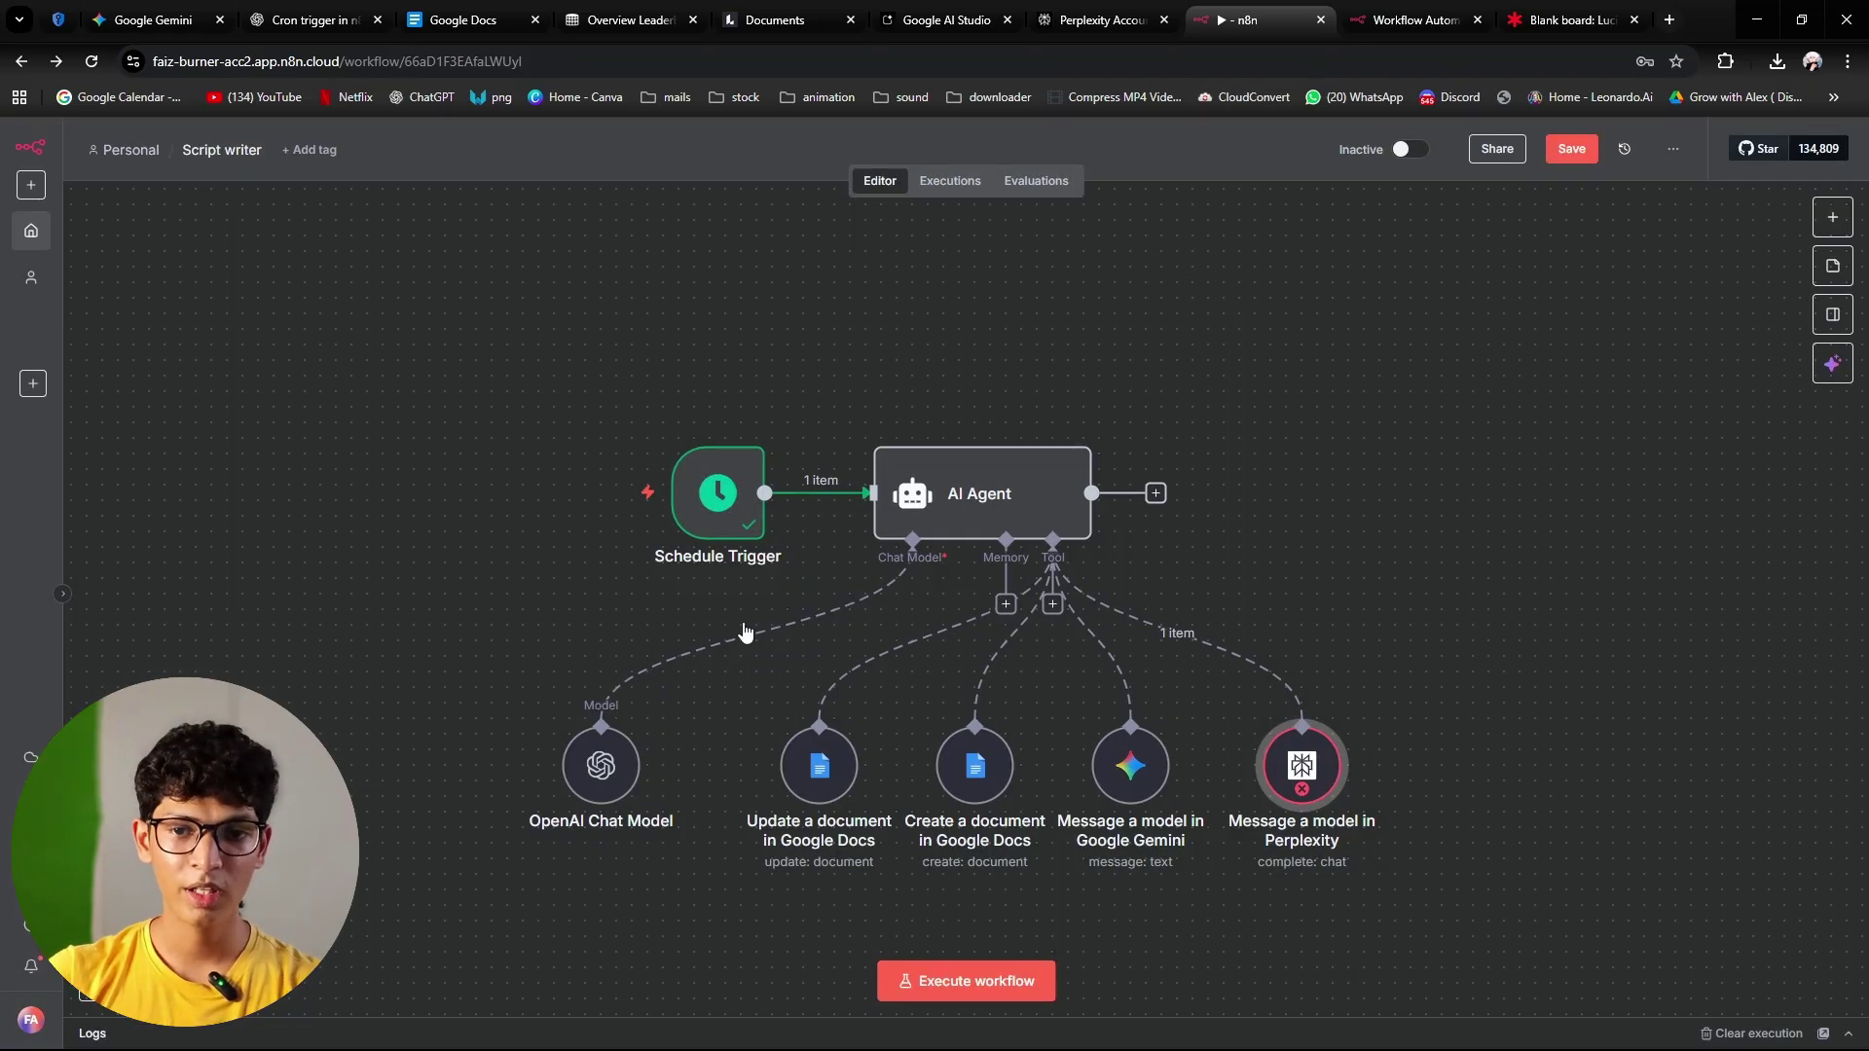
click(1155, 494)
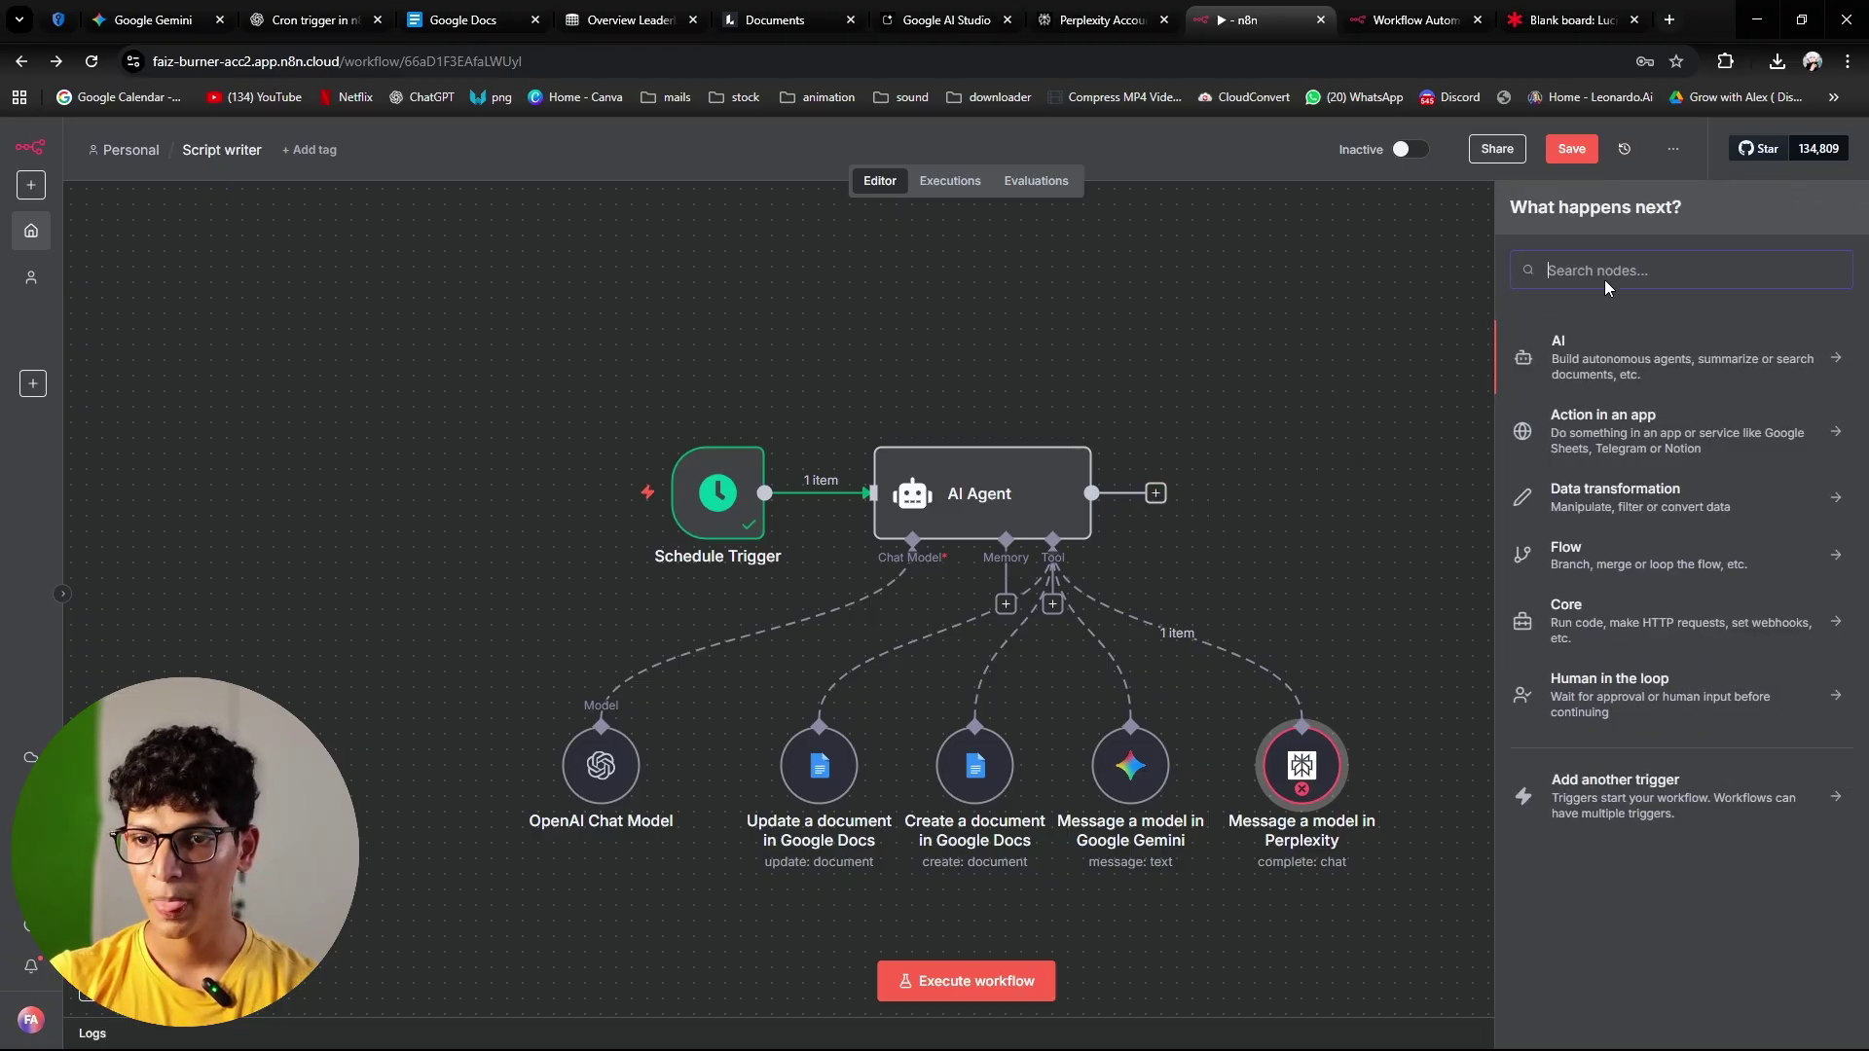
click(1166, 405)
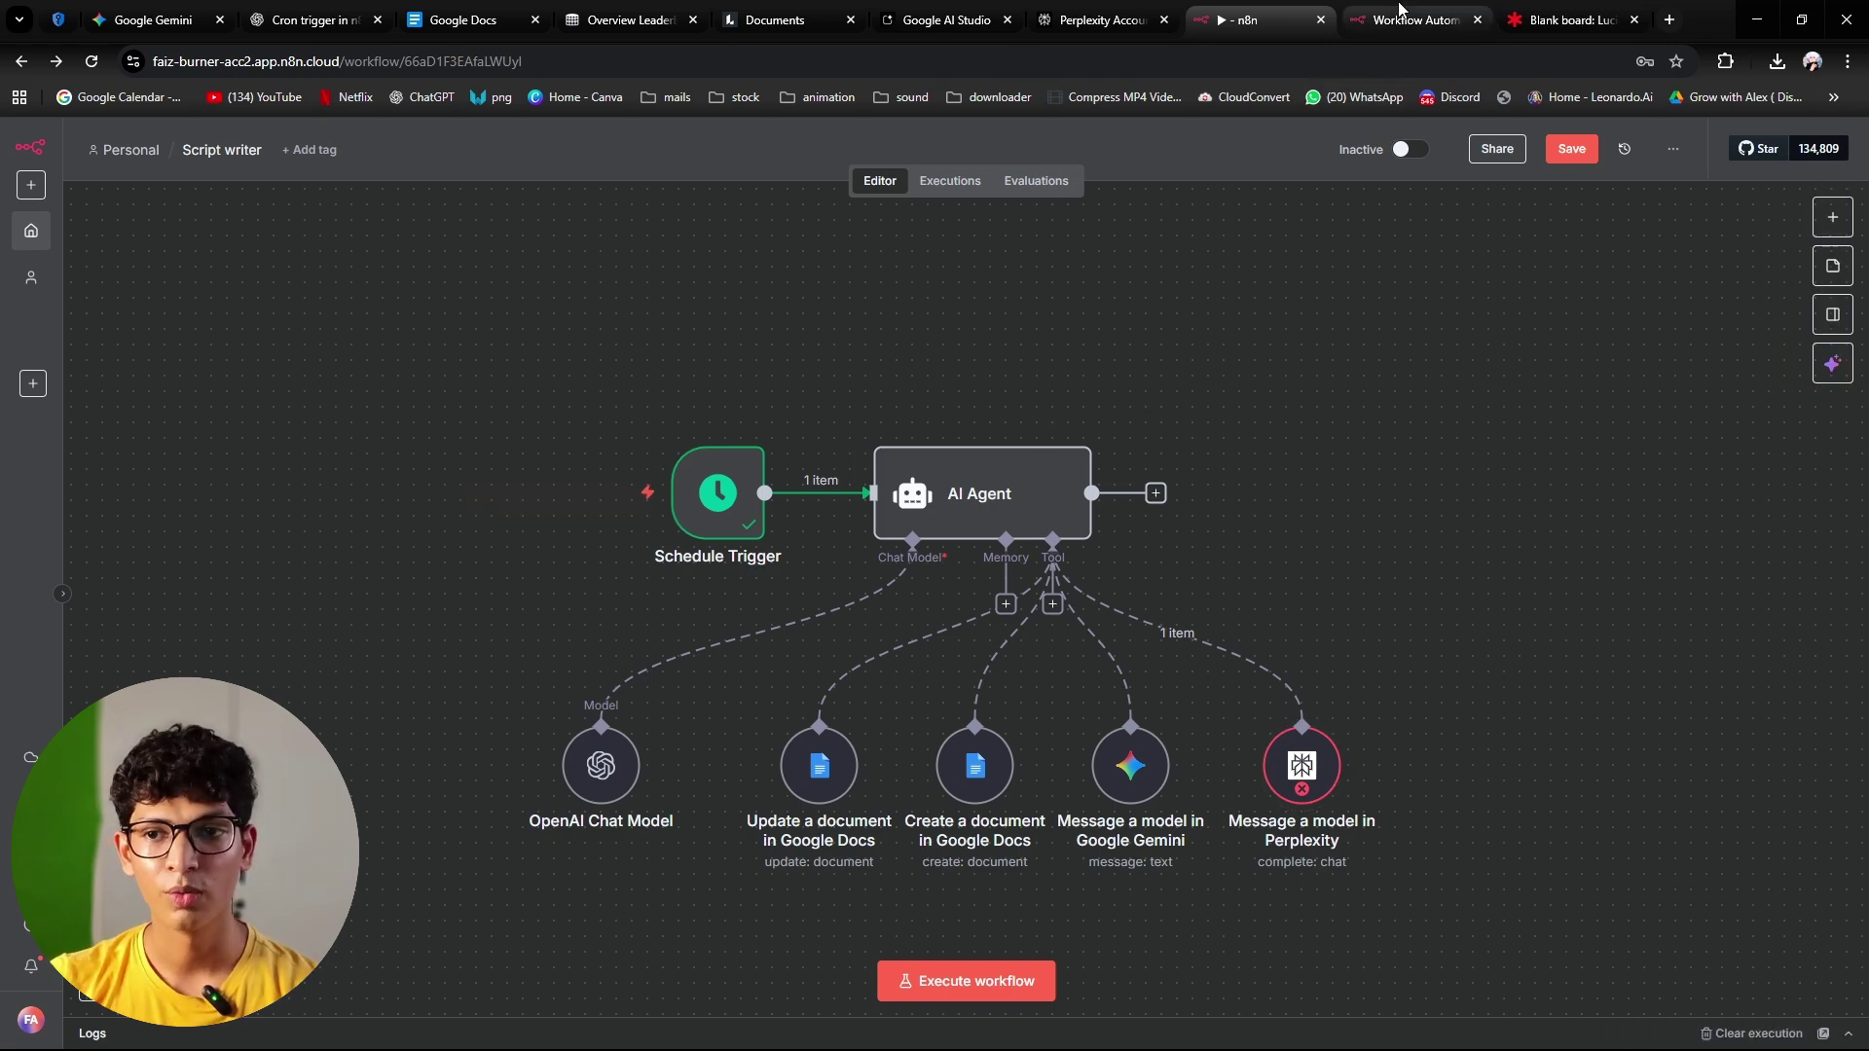
click(1524, 20)
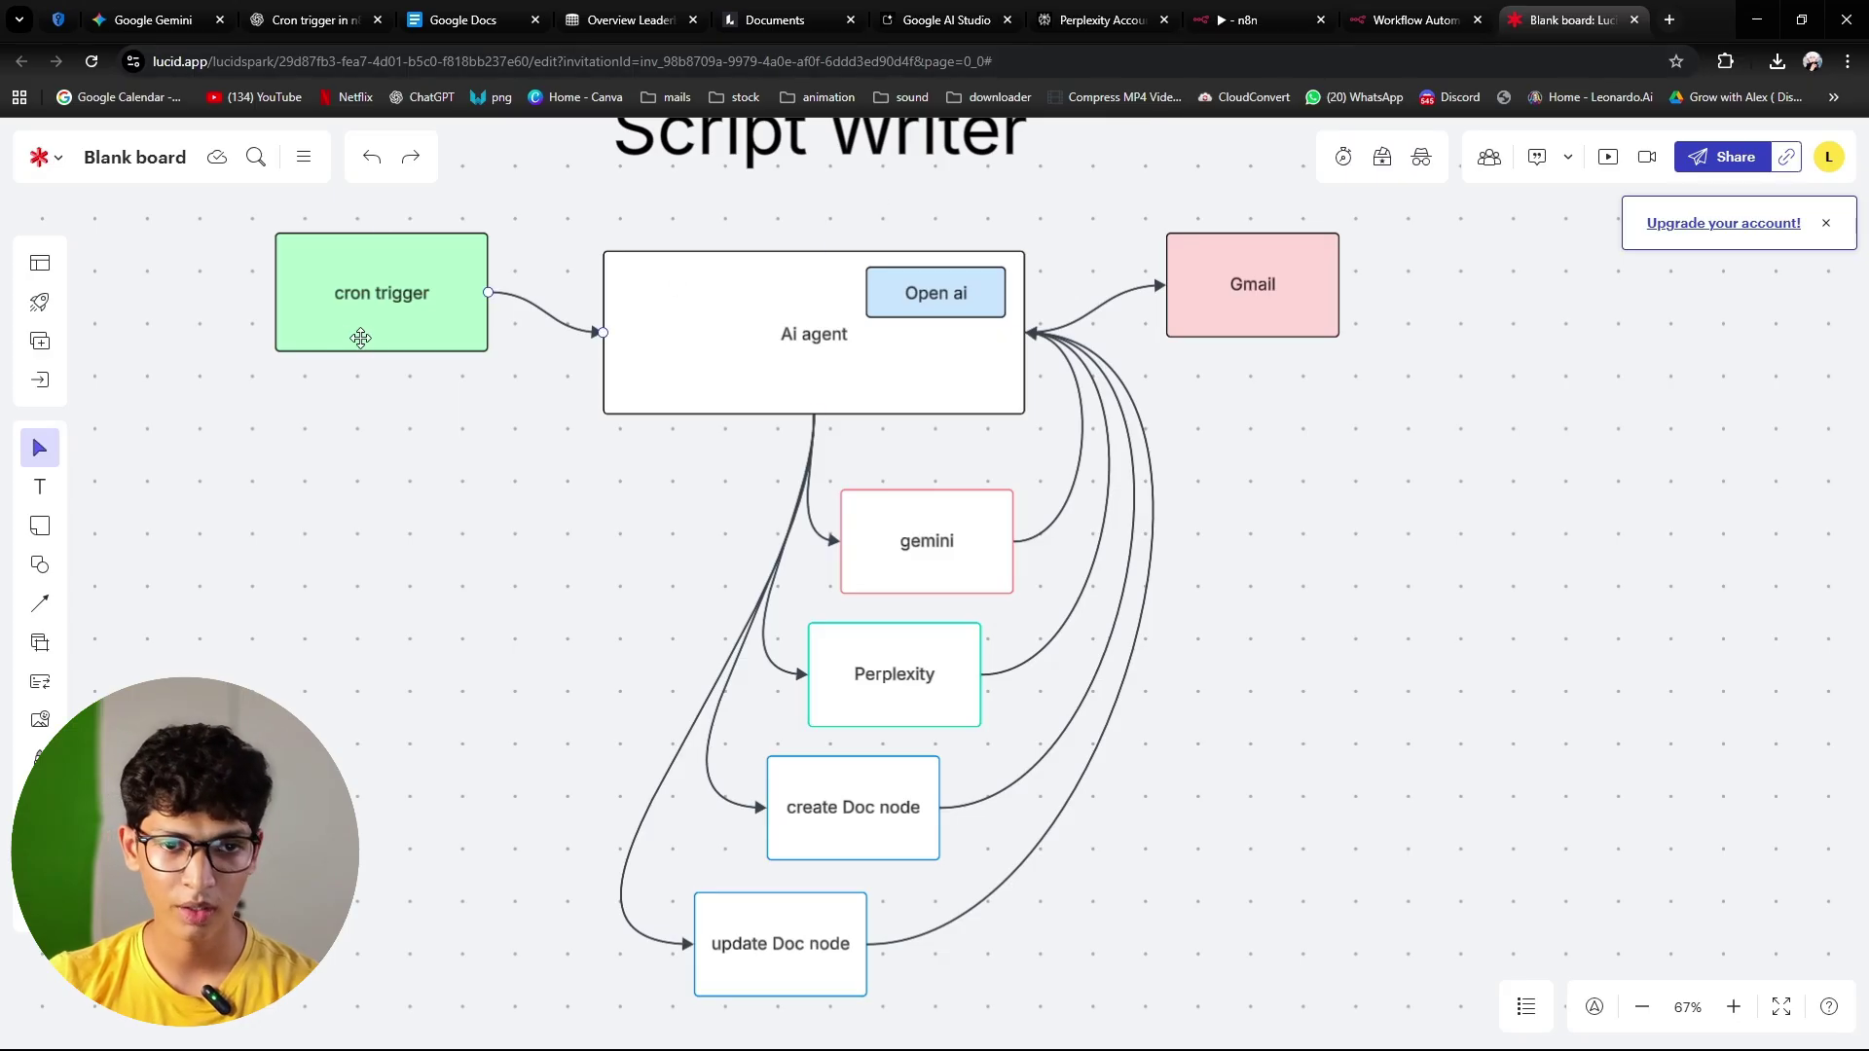
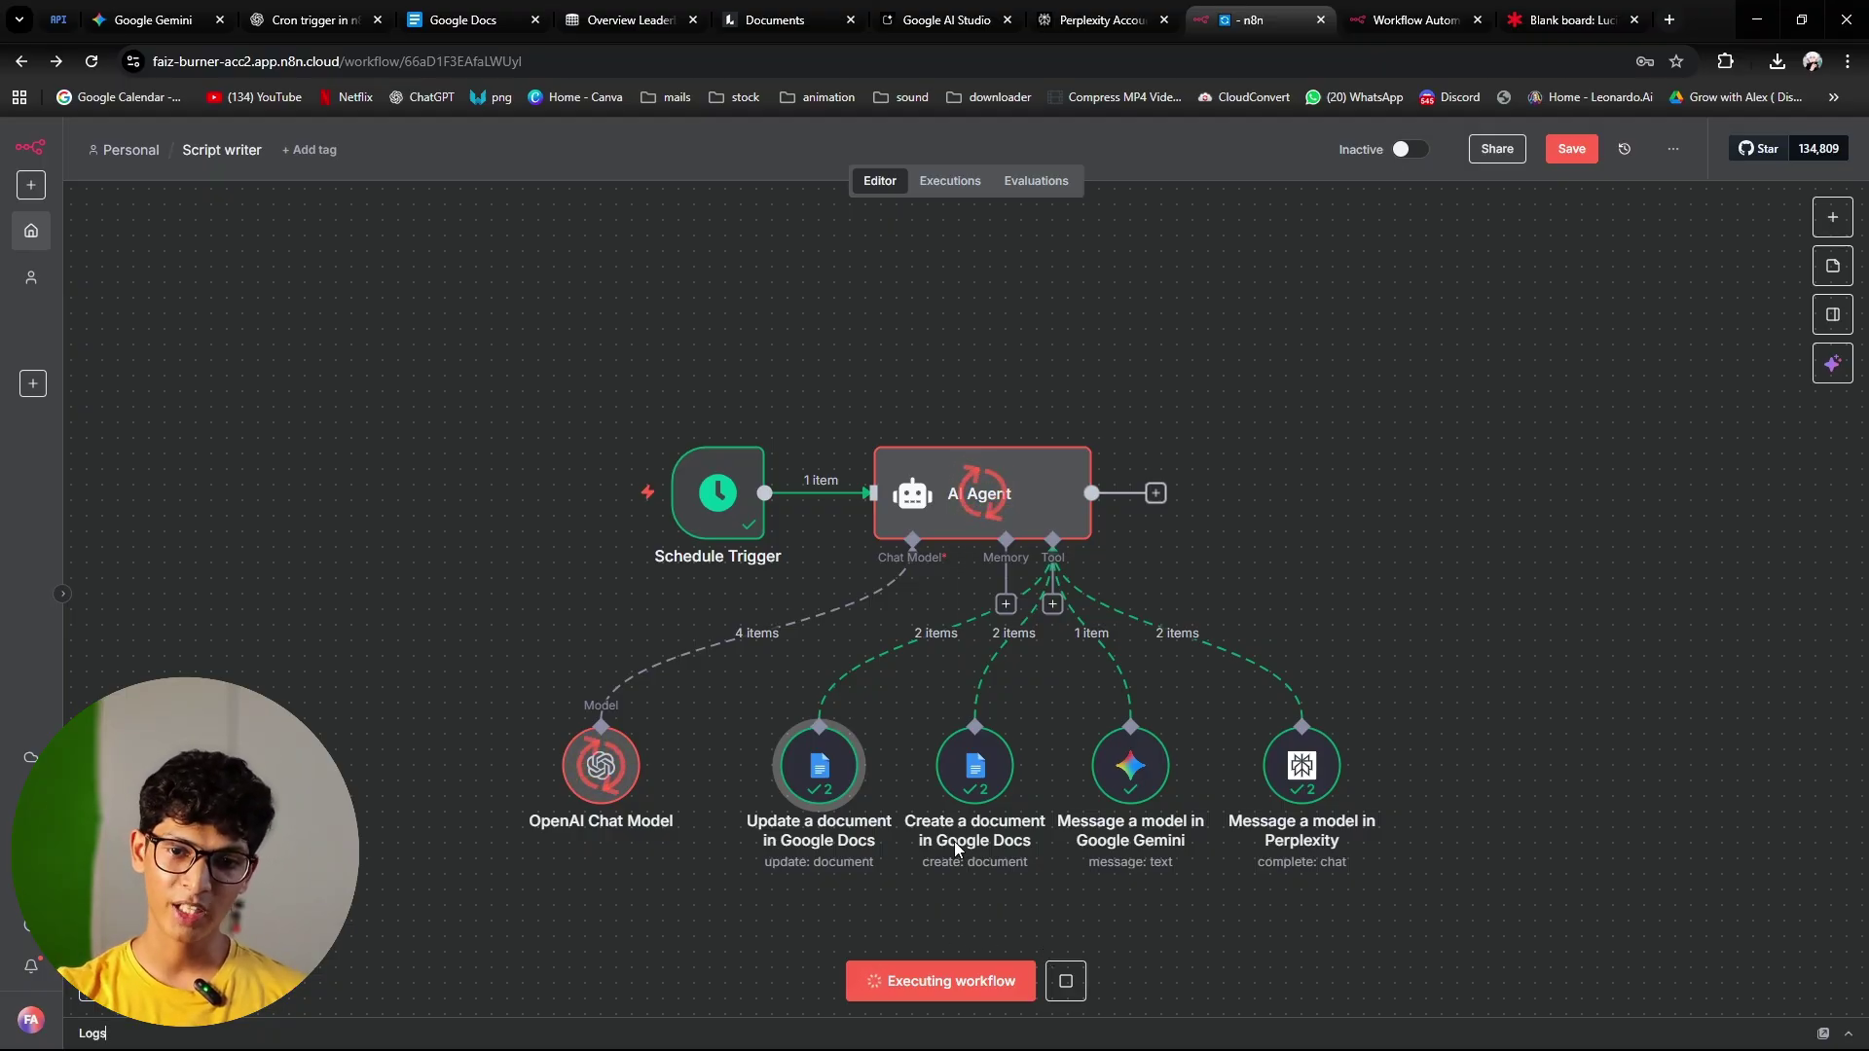
Step: Let the Script writer run finish, with the AI Agent outputting 1 item after its model and tool calls
mouse_move(915, 645)
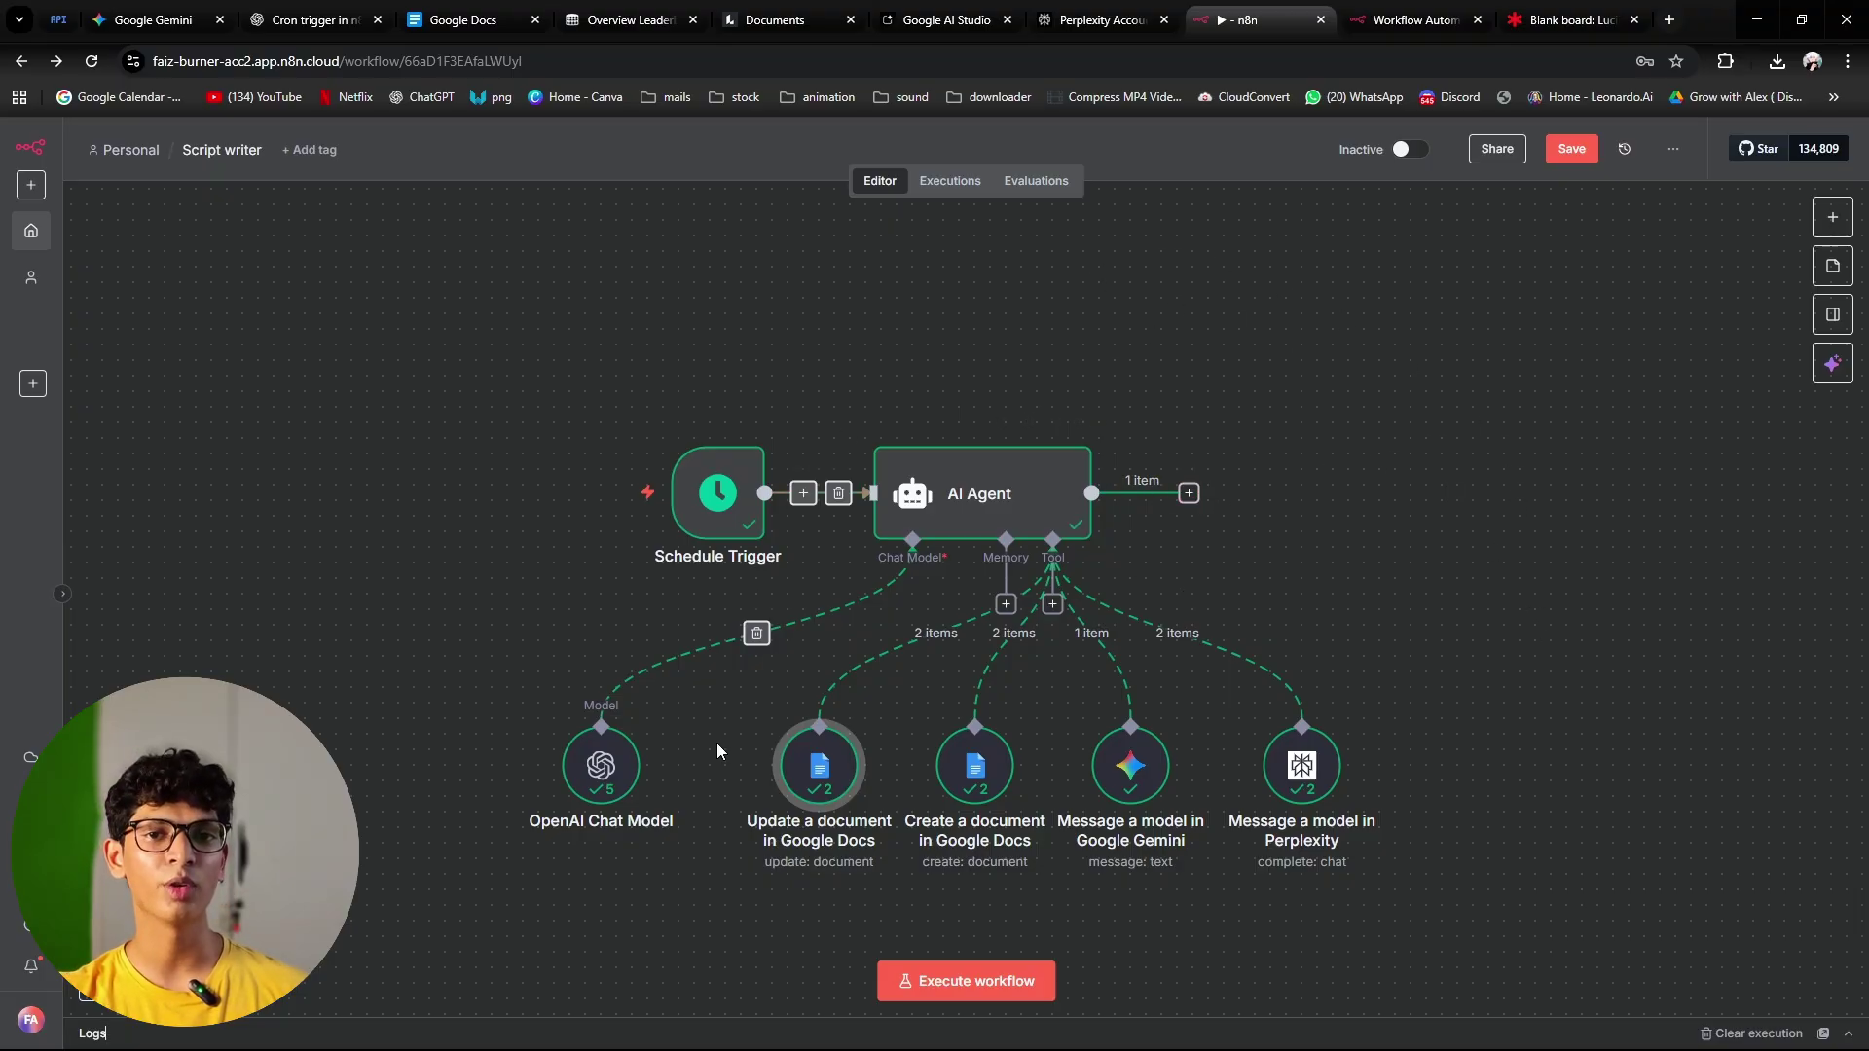
Step: Switch Google Docs to the account holding the generated scripts and open 'Quantum Computing: The Cloud Revolution'
click(452, 21)
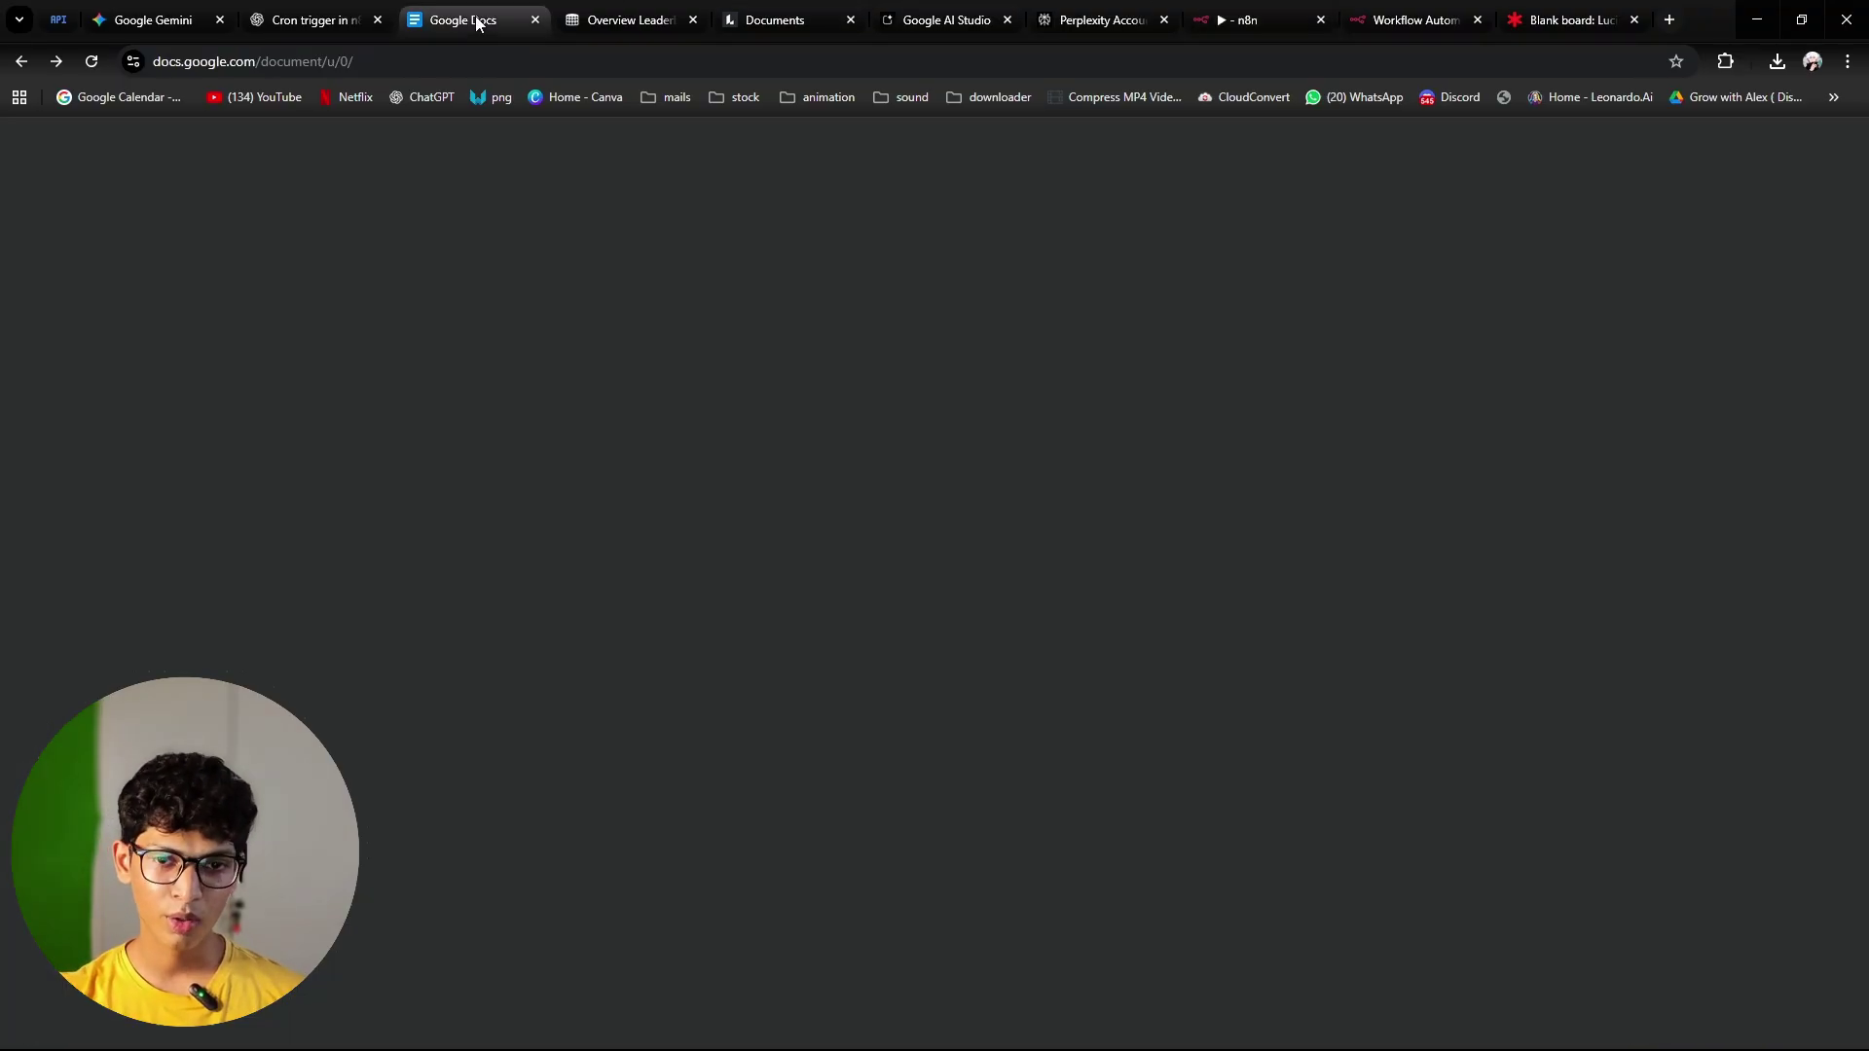
click(92, 62)
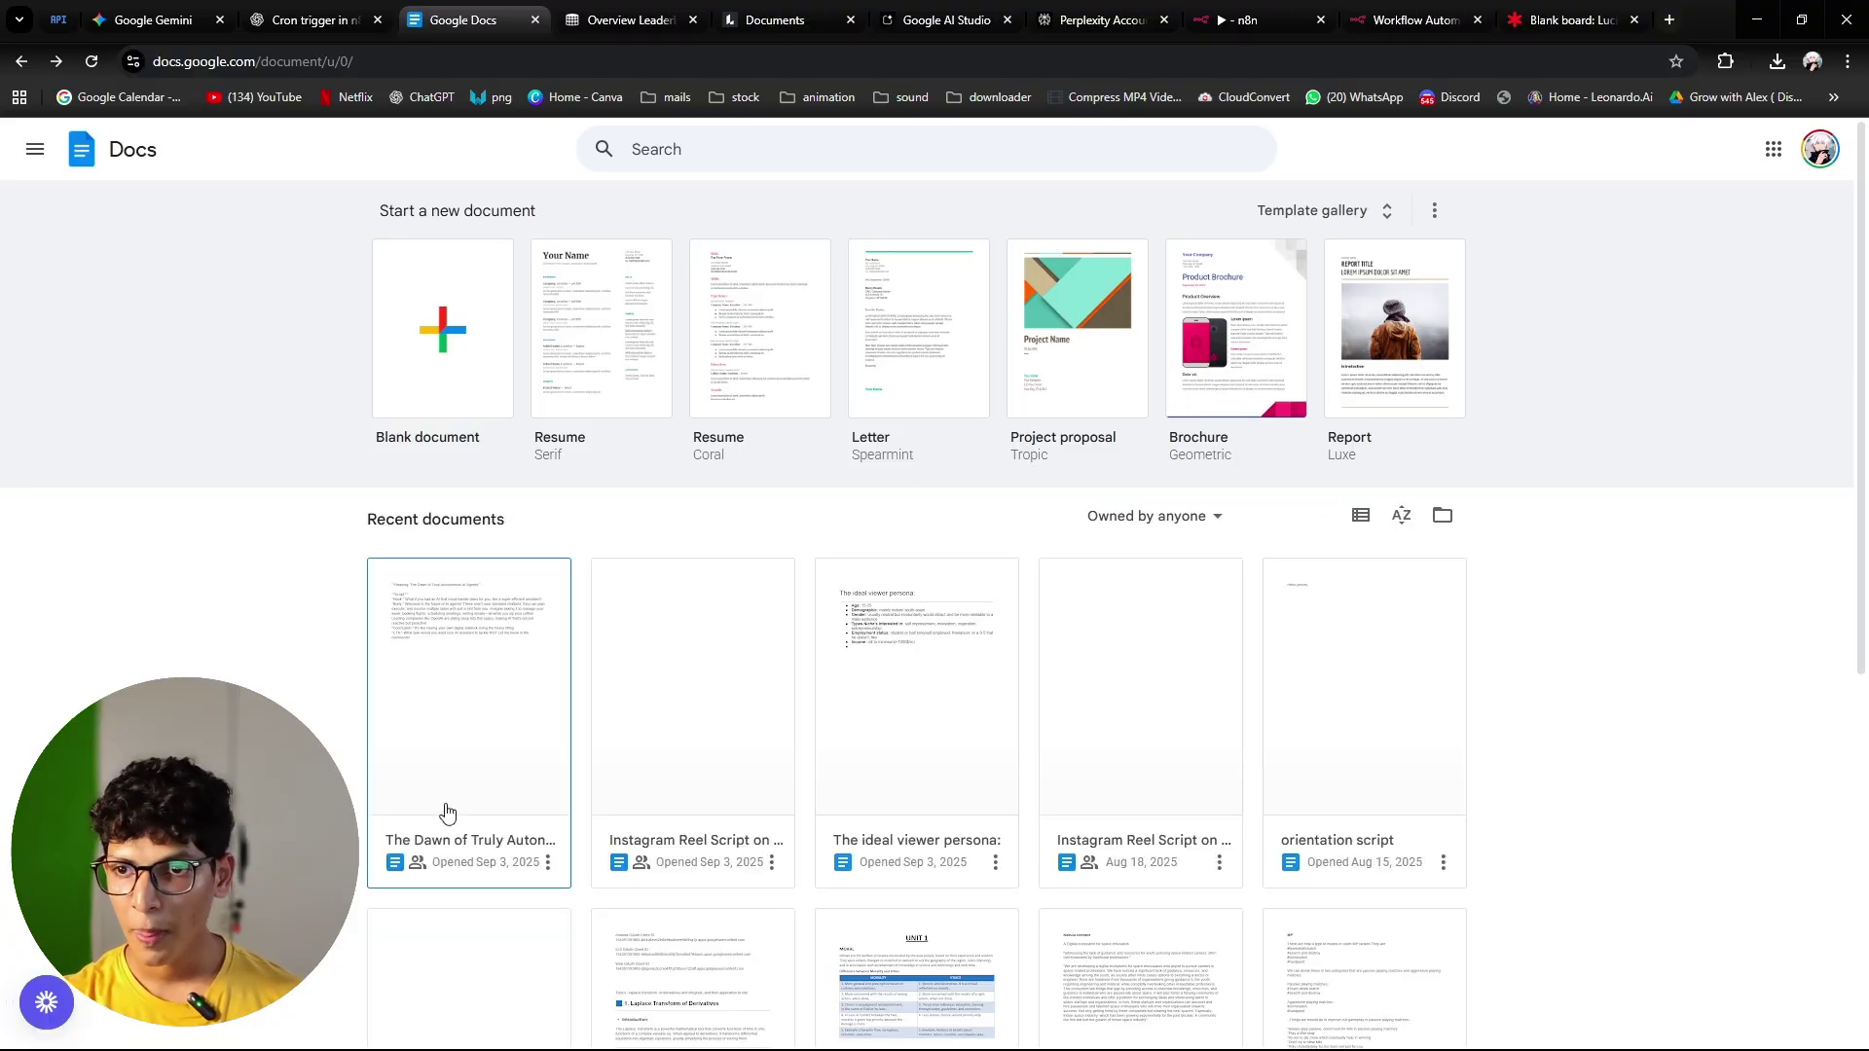
click(1819, 149)
click(1766, 634)
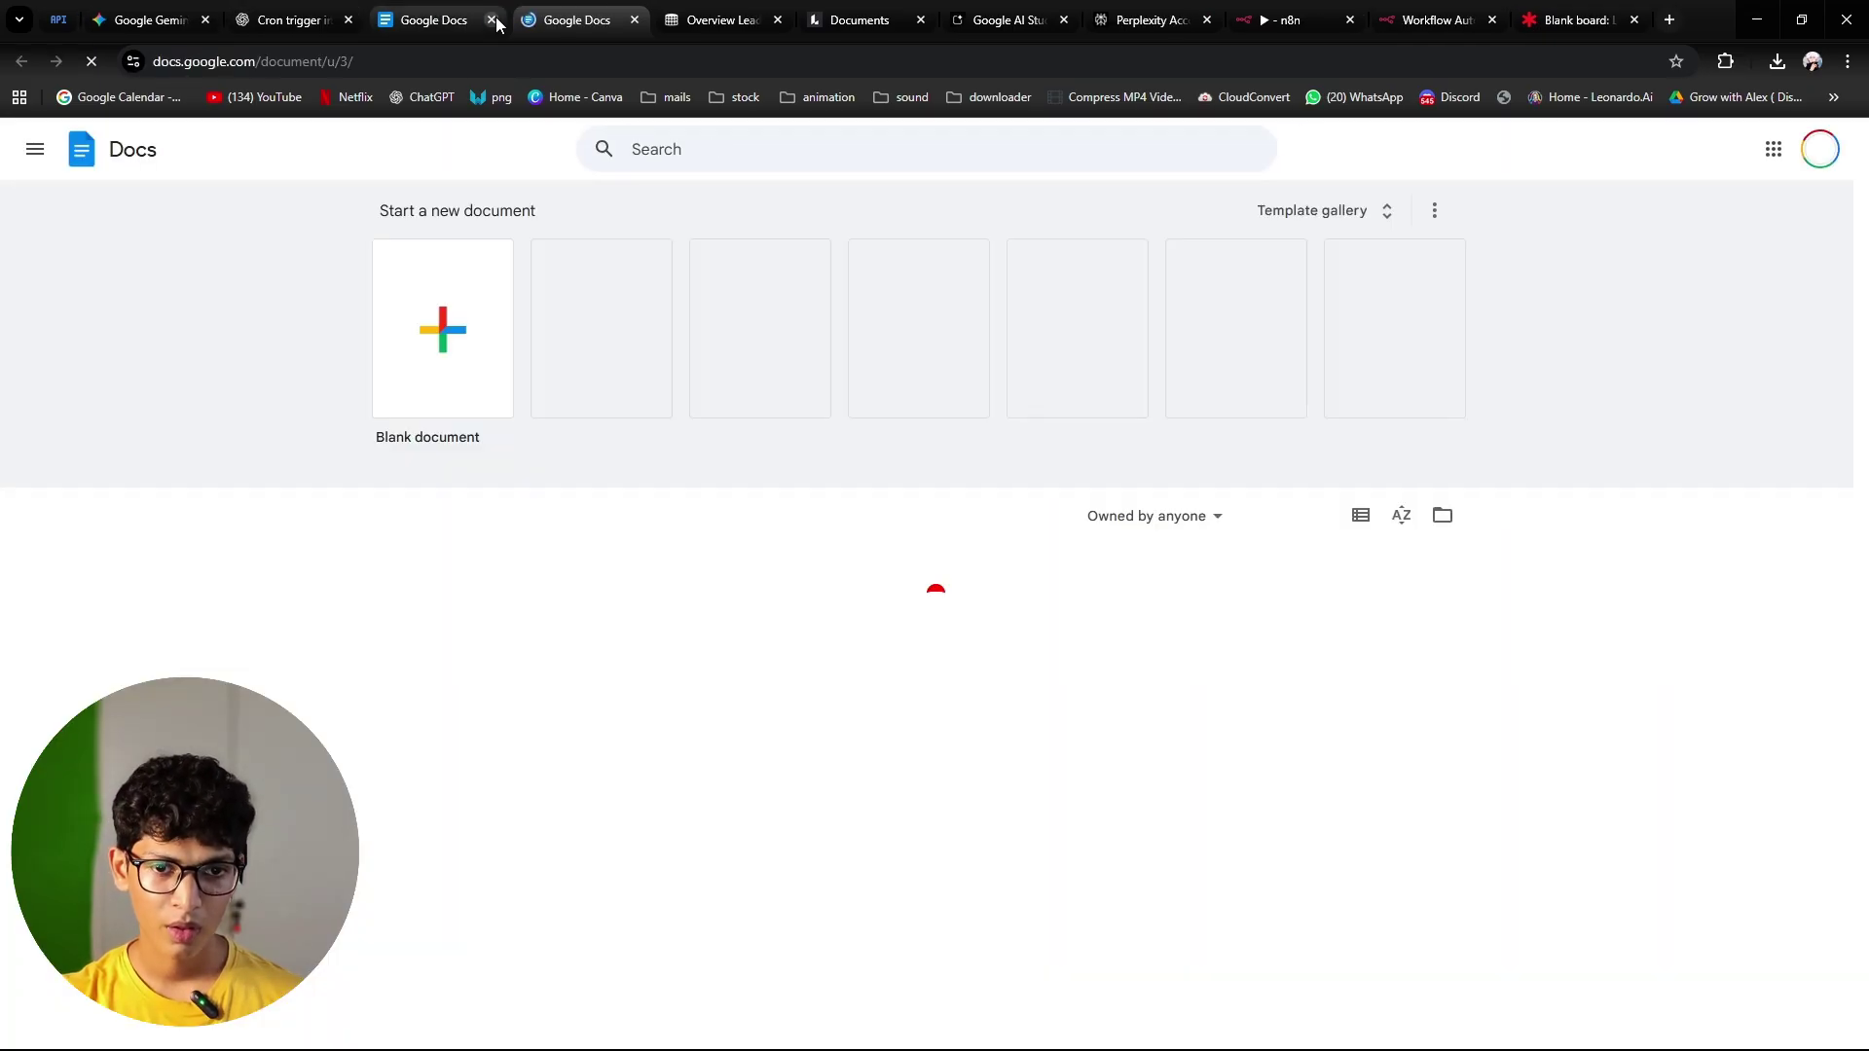
click(491, 20)
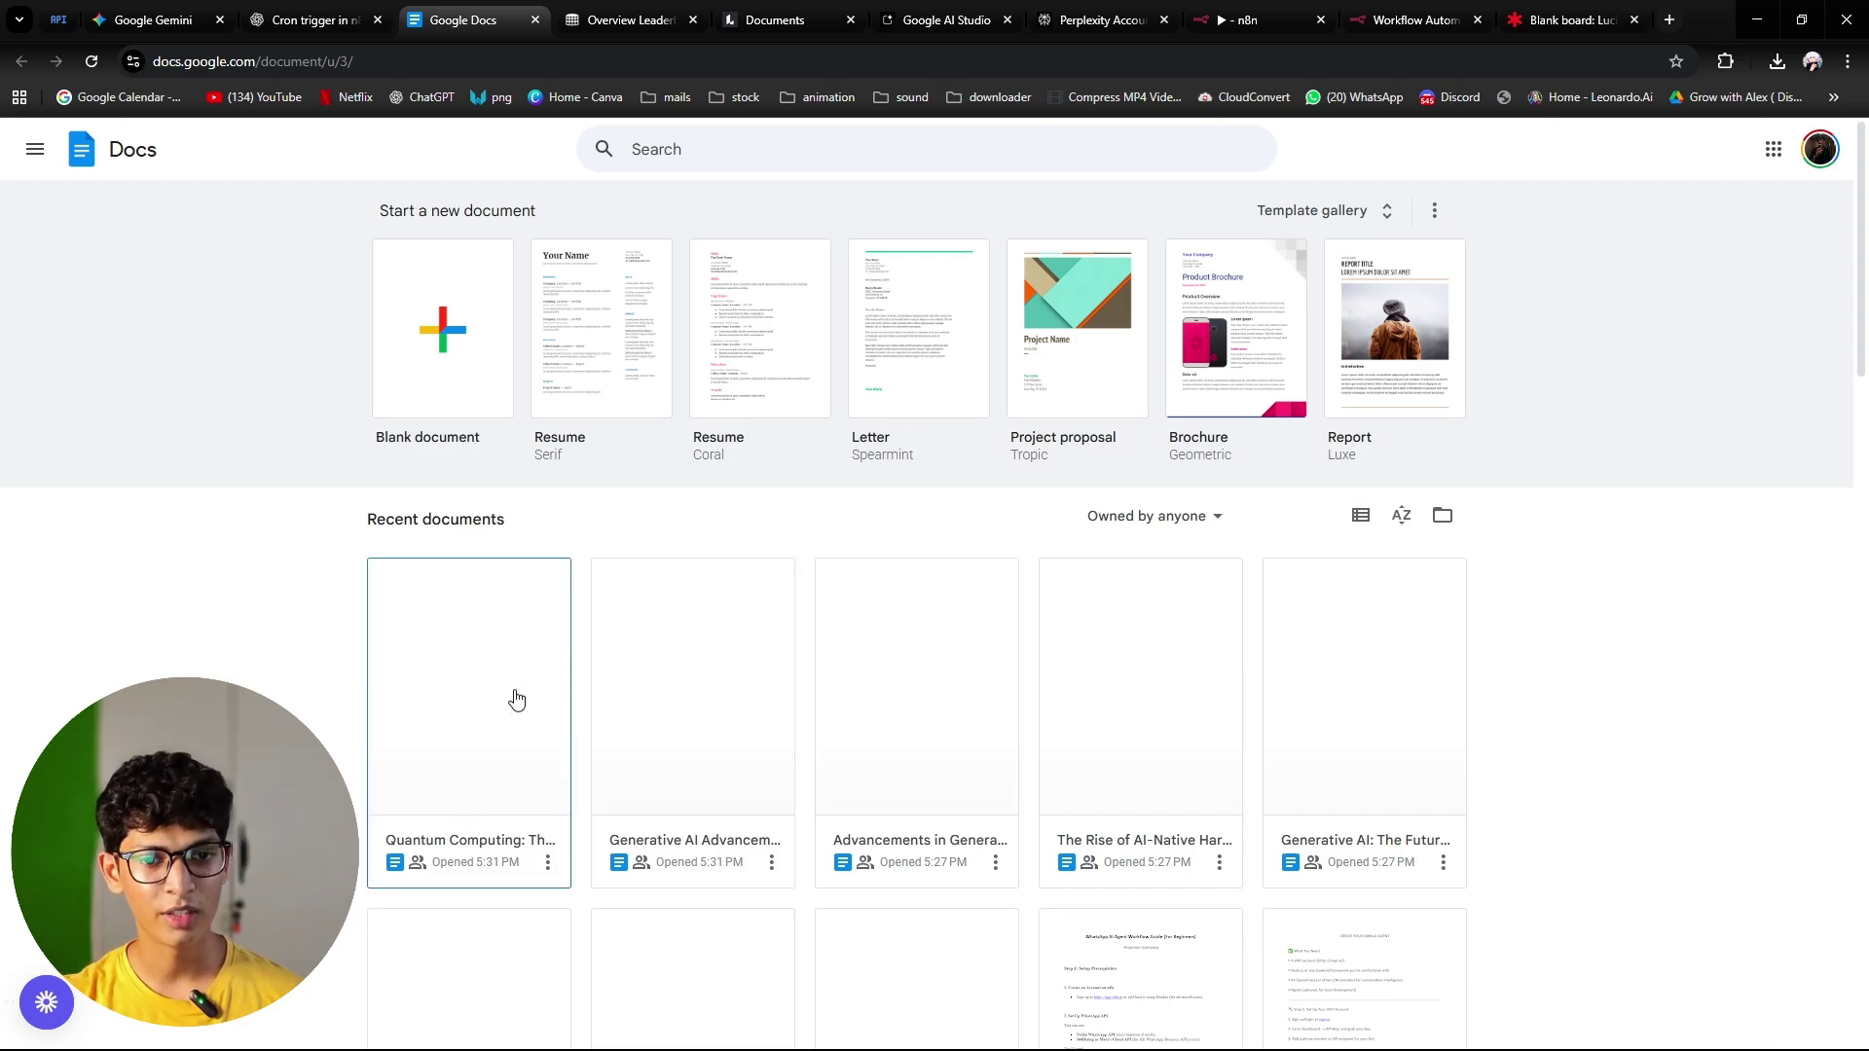
click(543, 716)
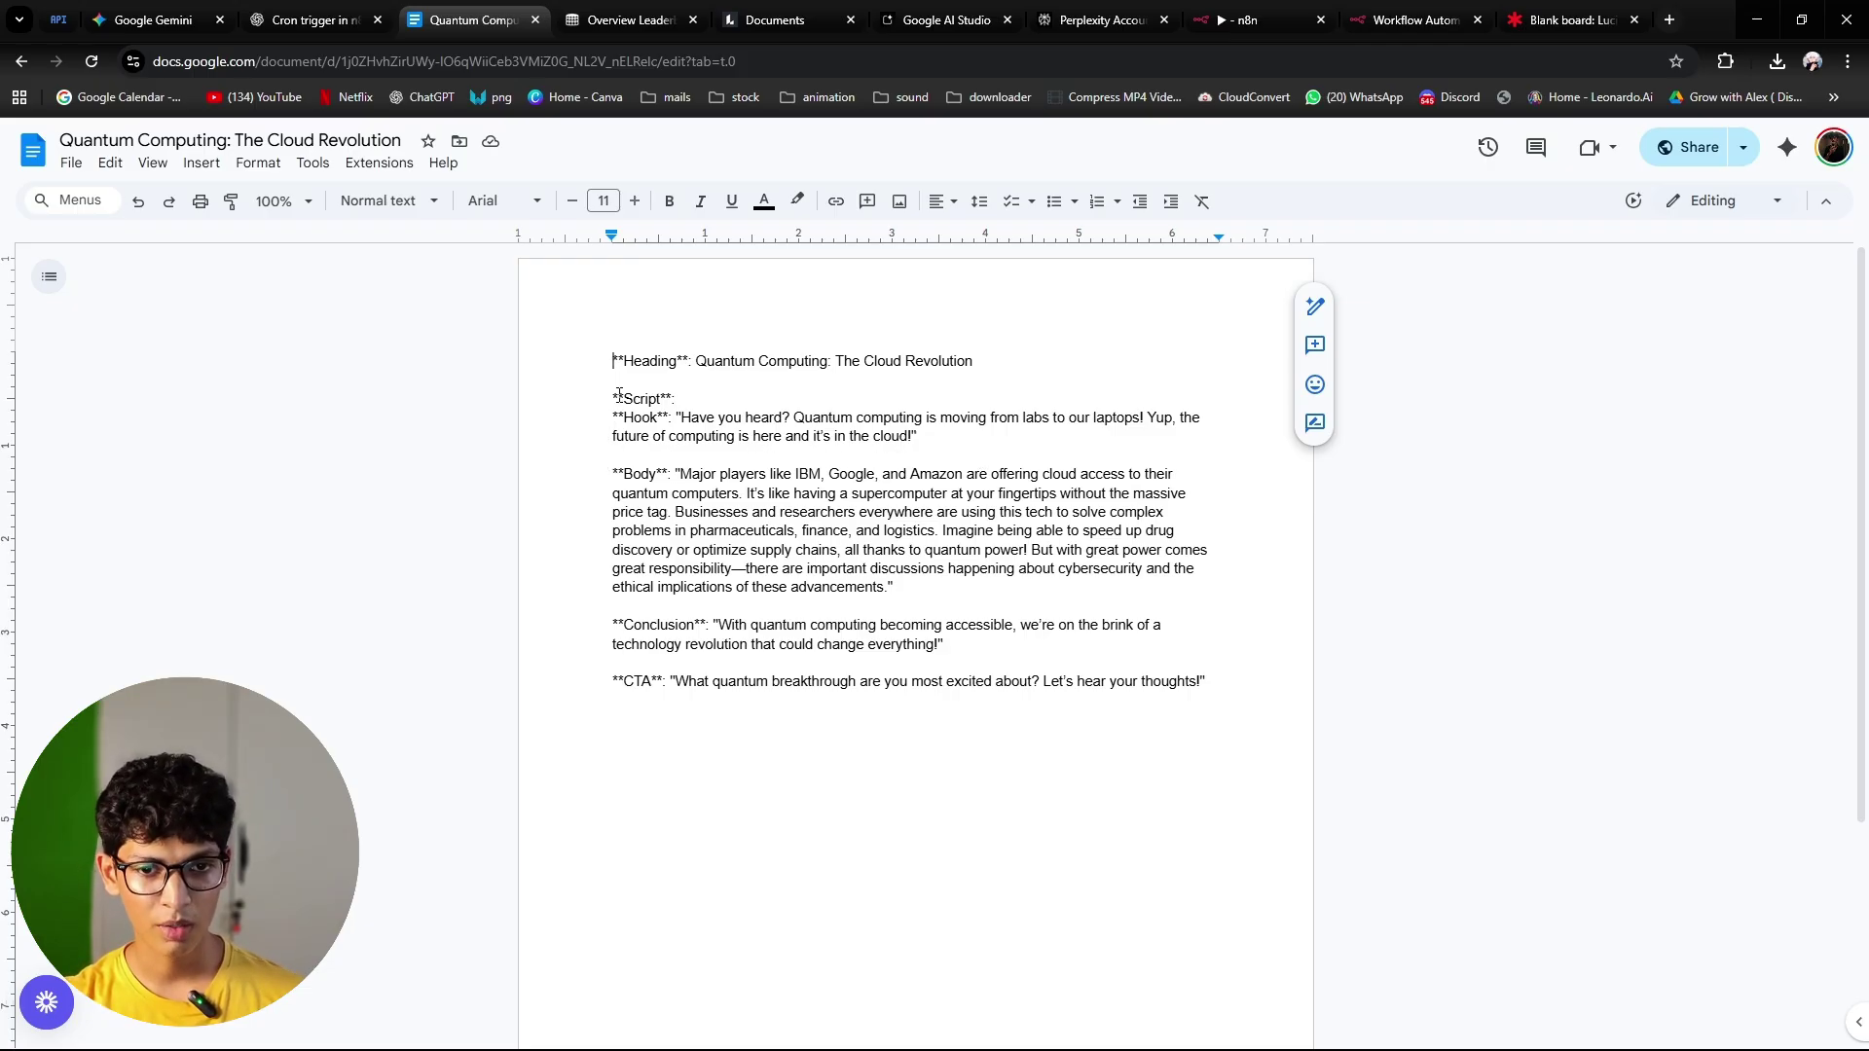
Step: Review the Quantum Computing script by highlighting its Body, CTA and Heading sections
drag(619, 394, 942, 609)
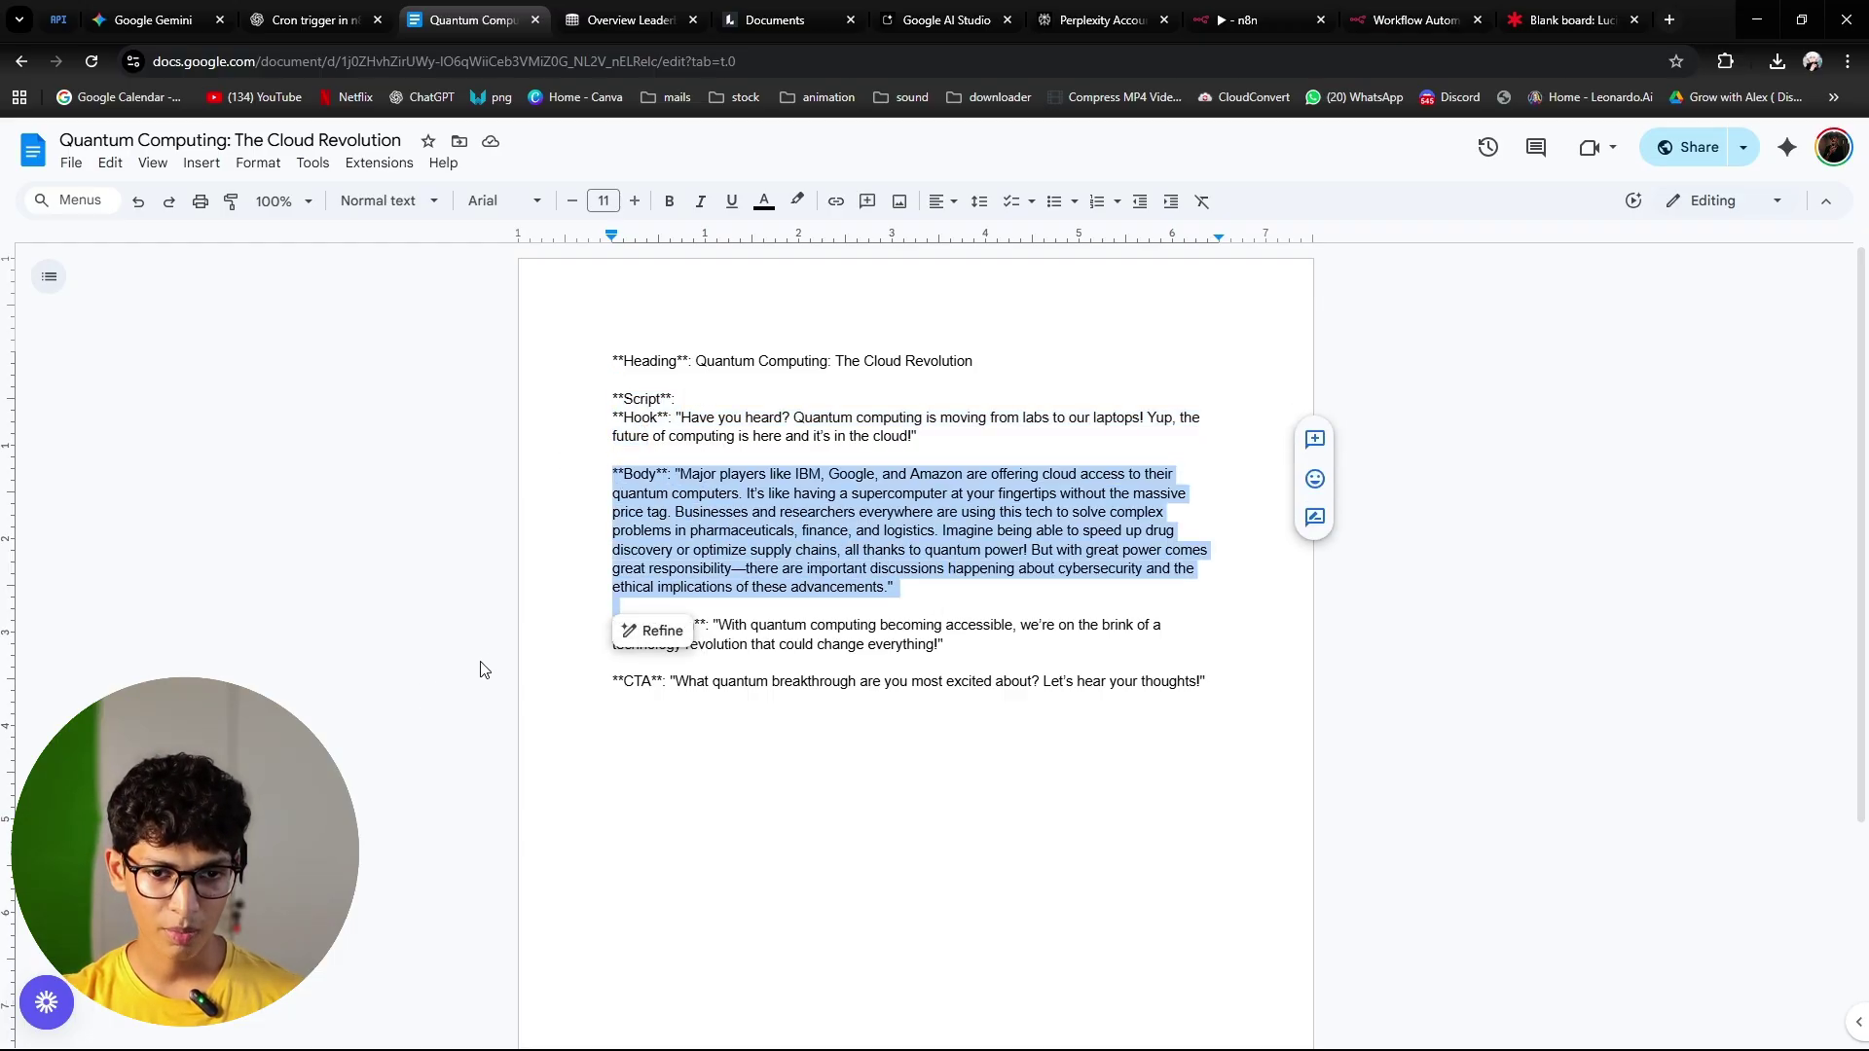
click(561, 654)
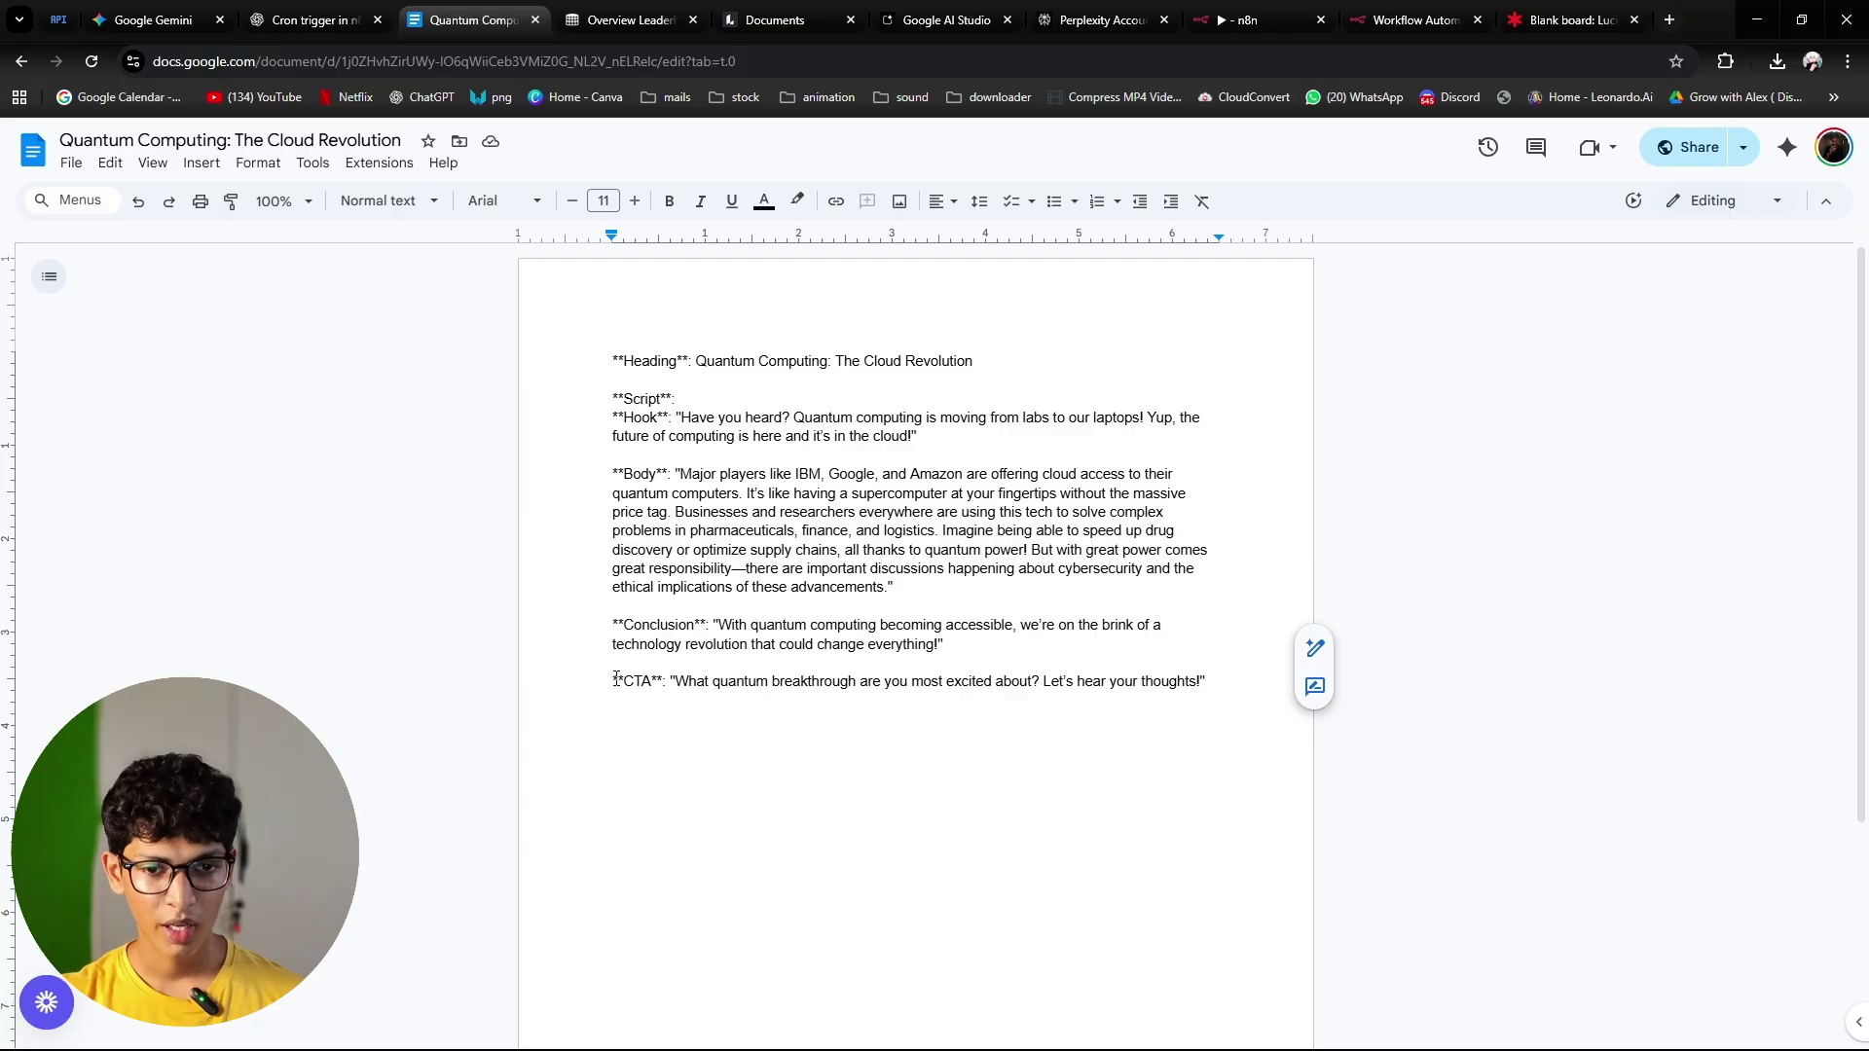
drag(615, 679, 1279, 698)
click(1239, 631)
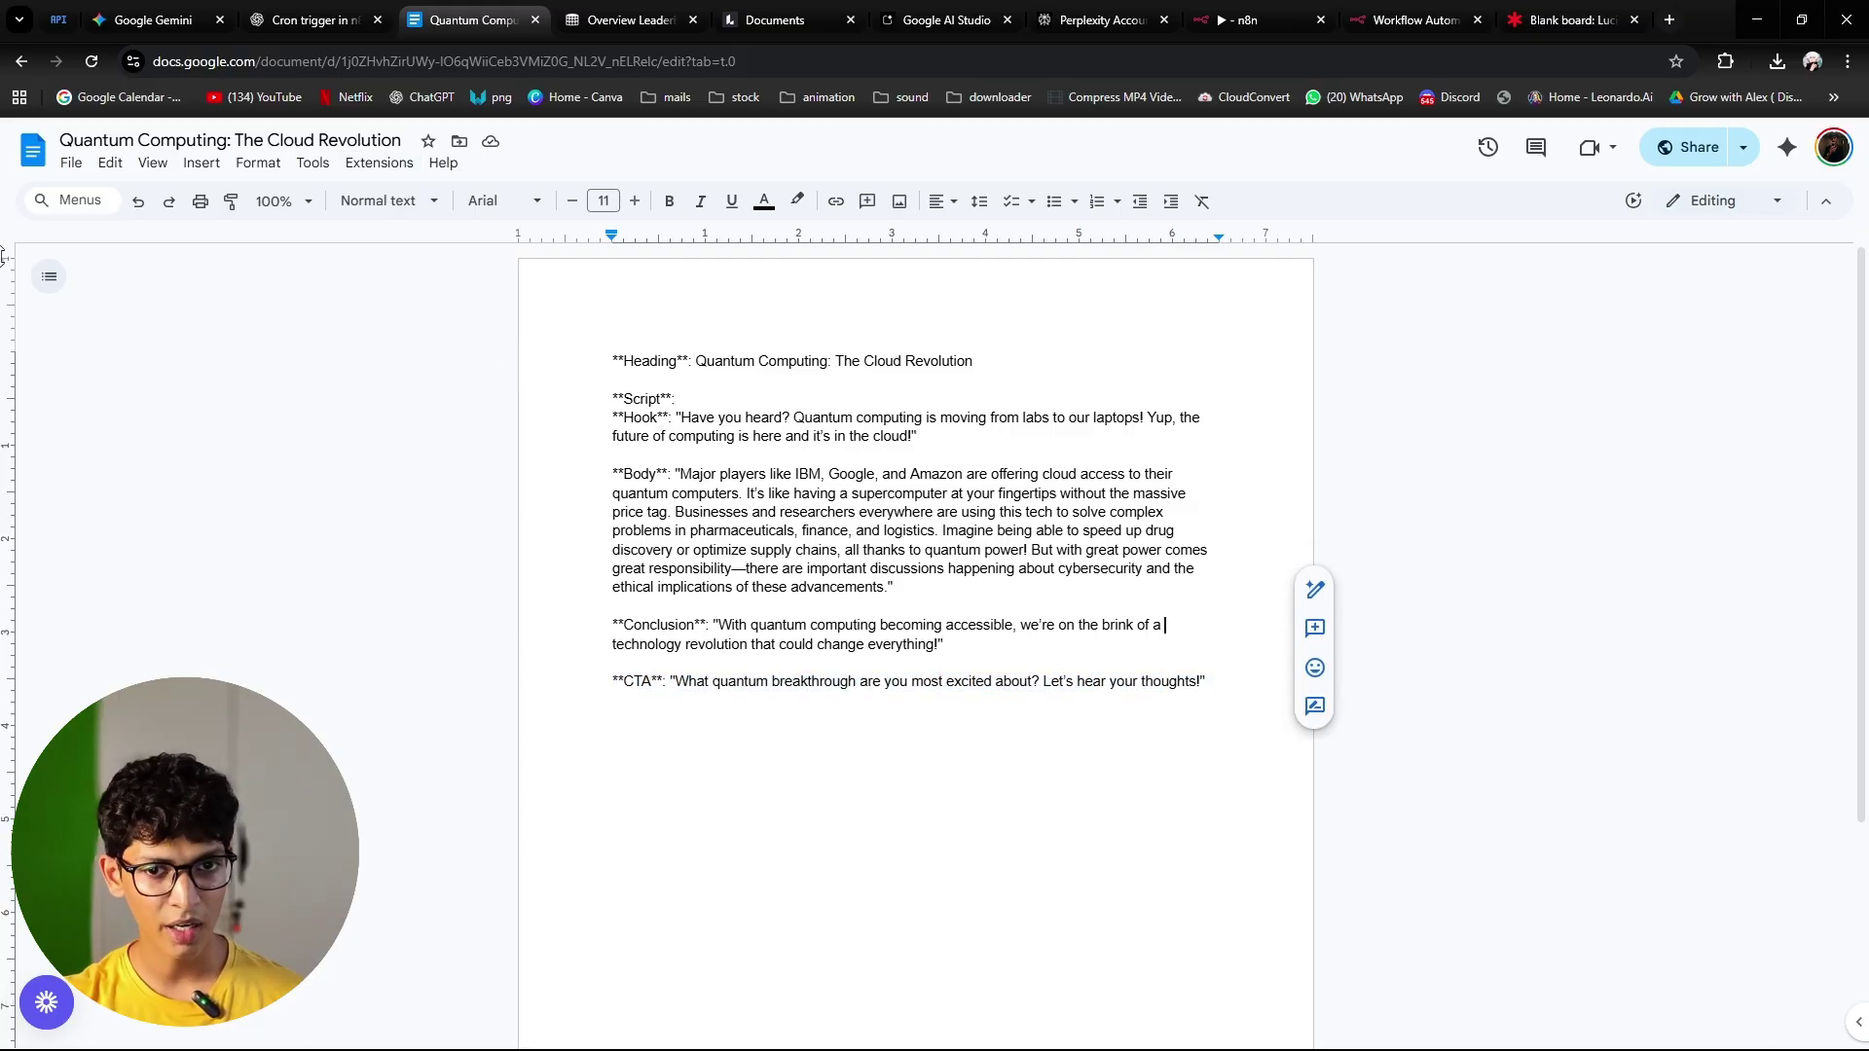
drag(614, 356, 937, 382)
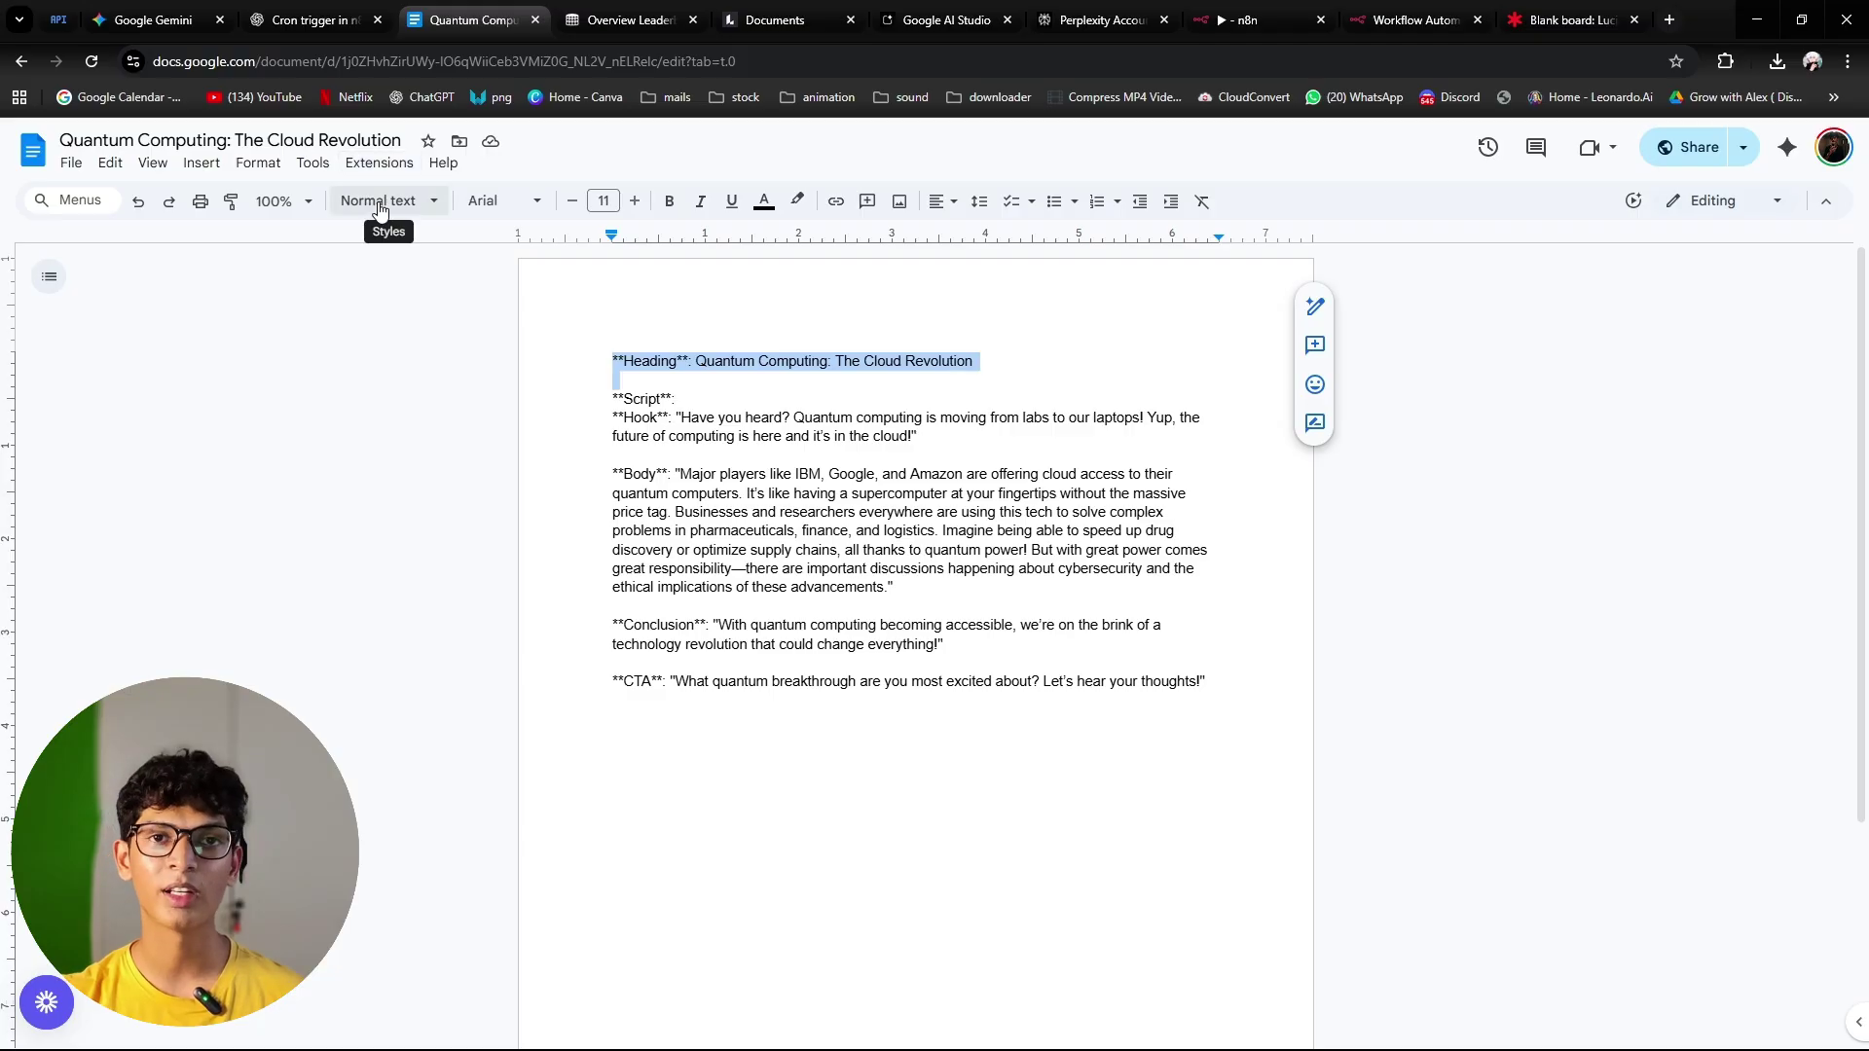
Step: Open the 'Generative AI Advancements' script, select all its text, and return to Docs home
key(alt+Left)
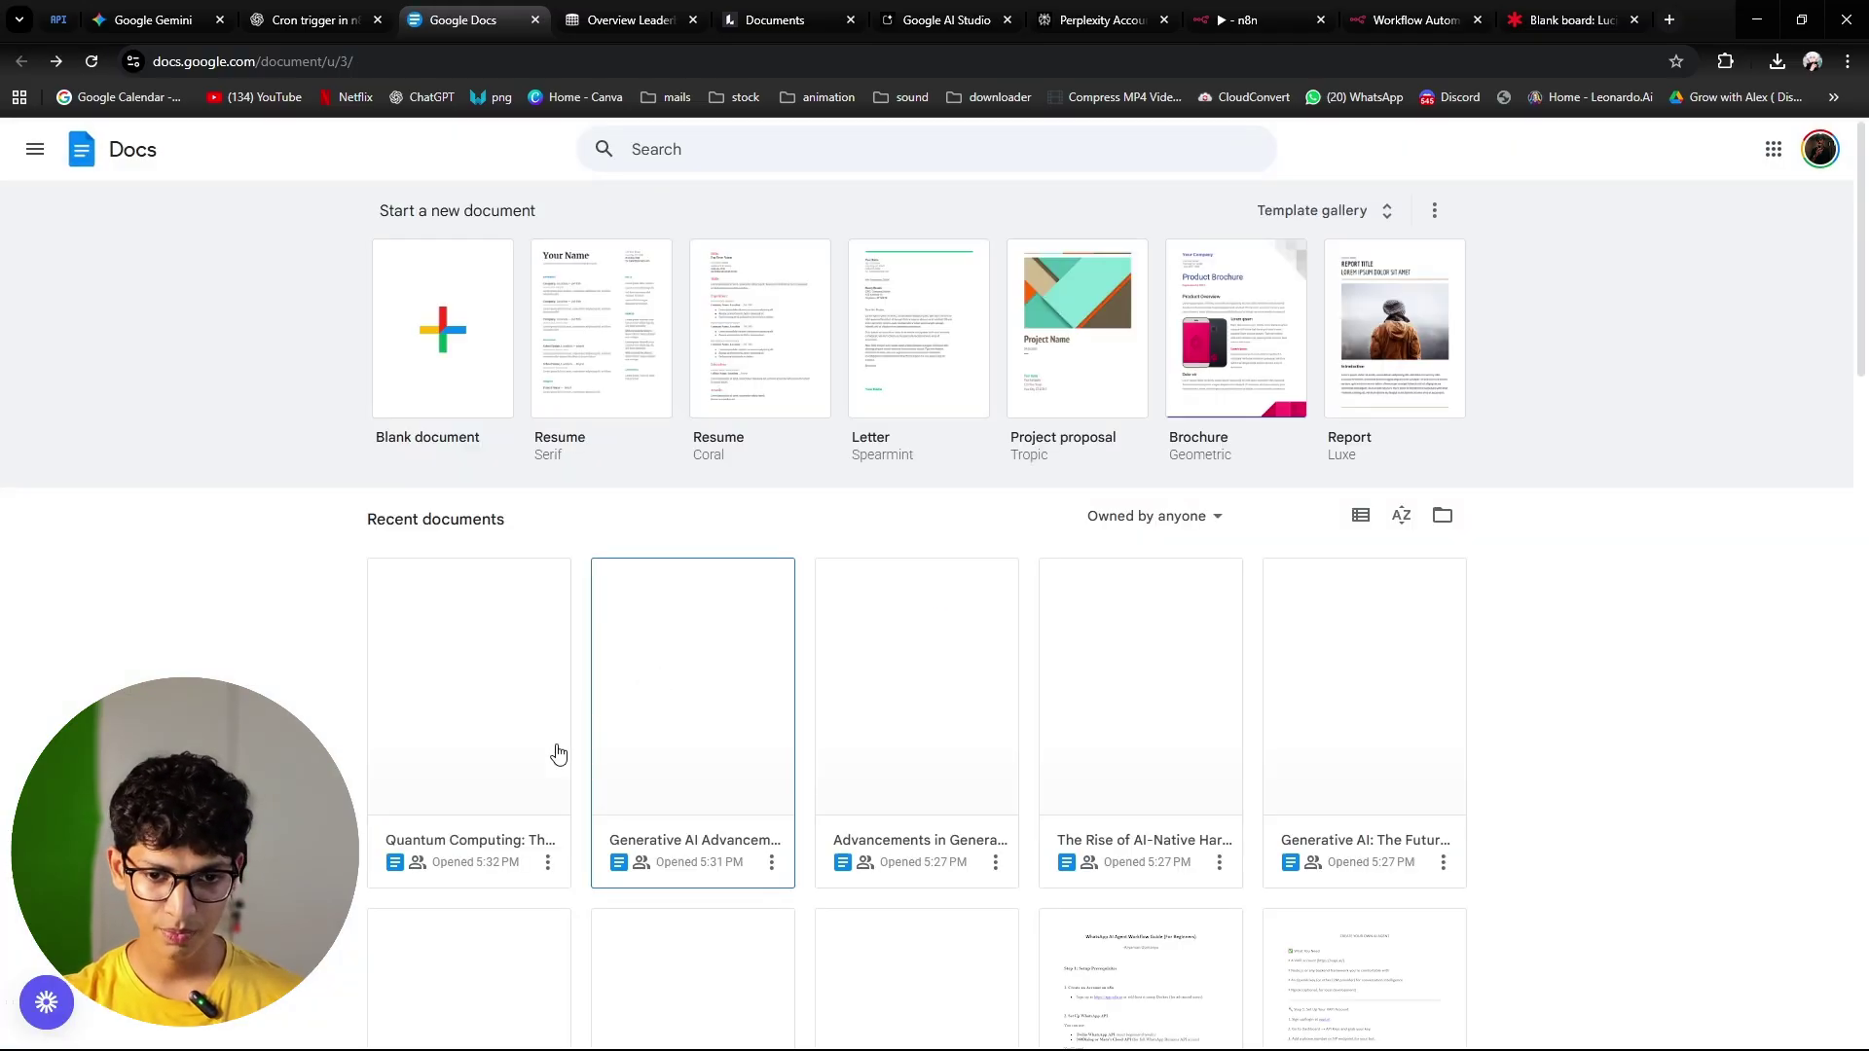
click(630, 747)
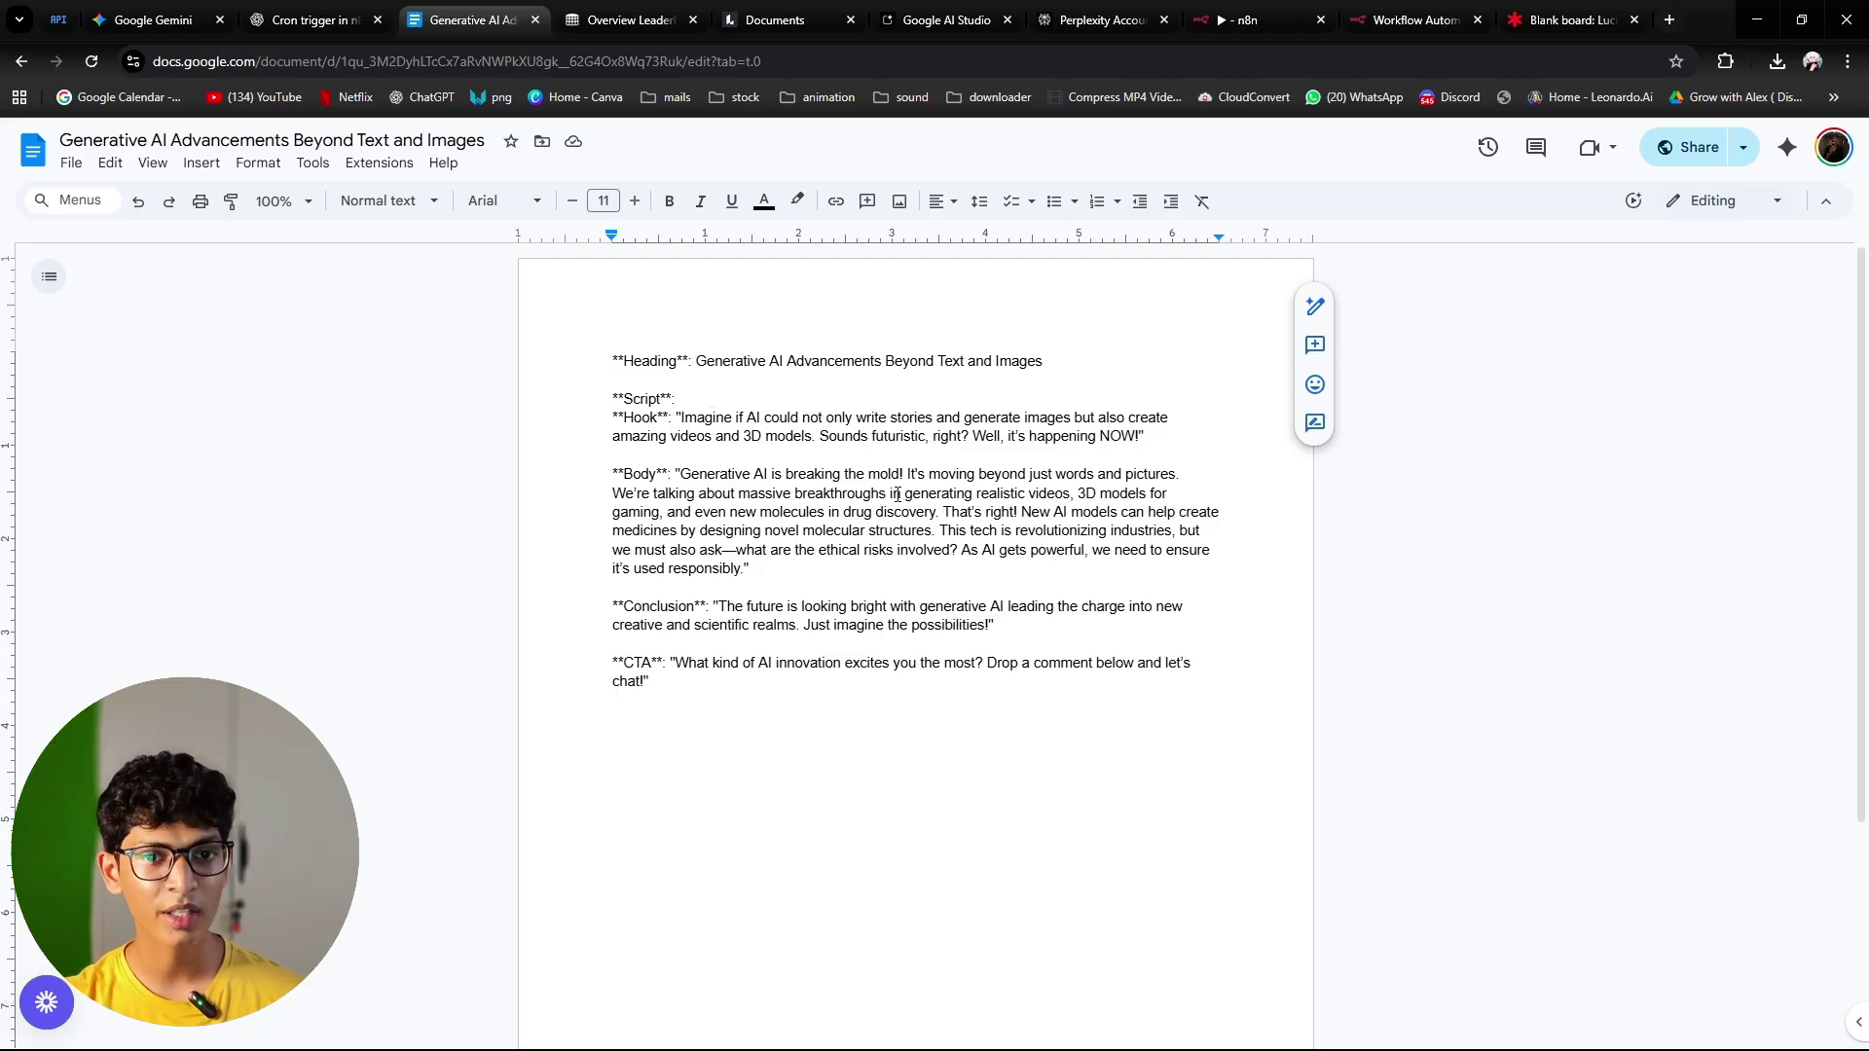
scroll(840, 443, down, 1)
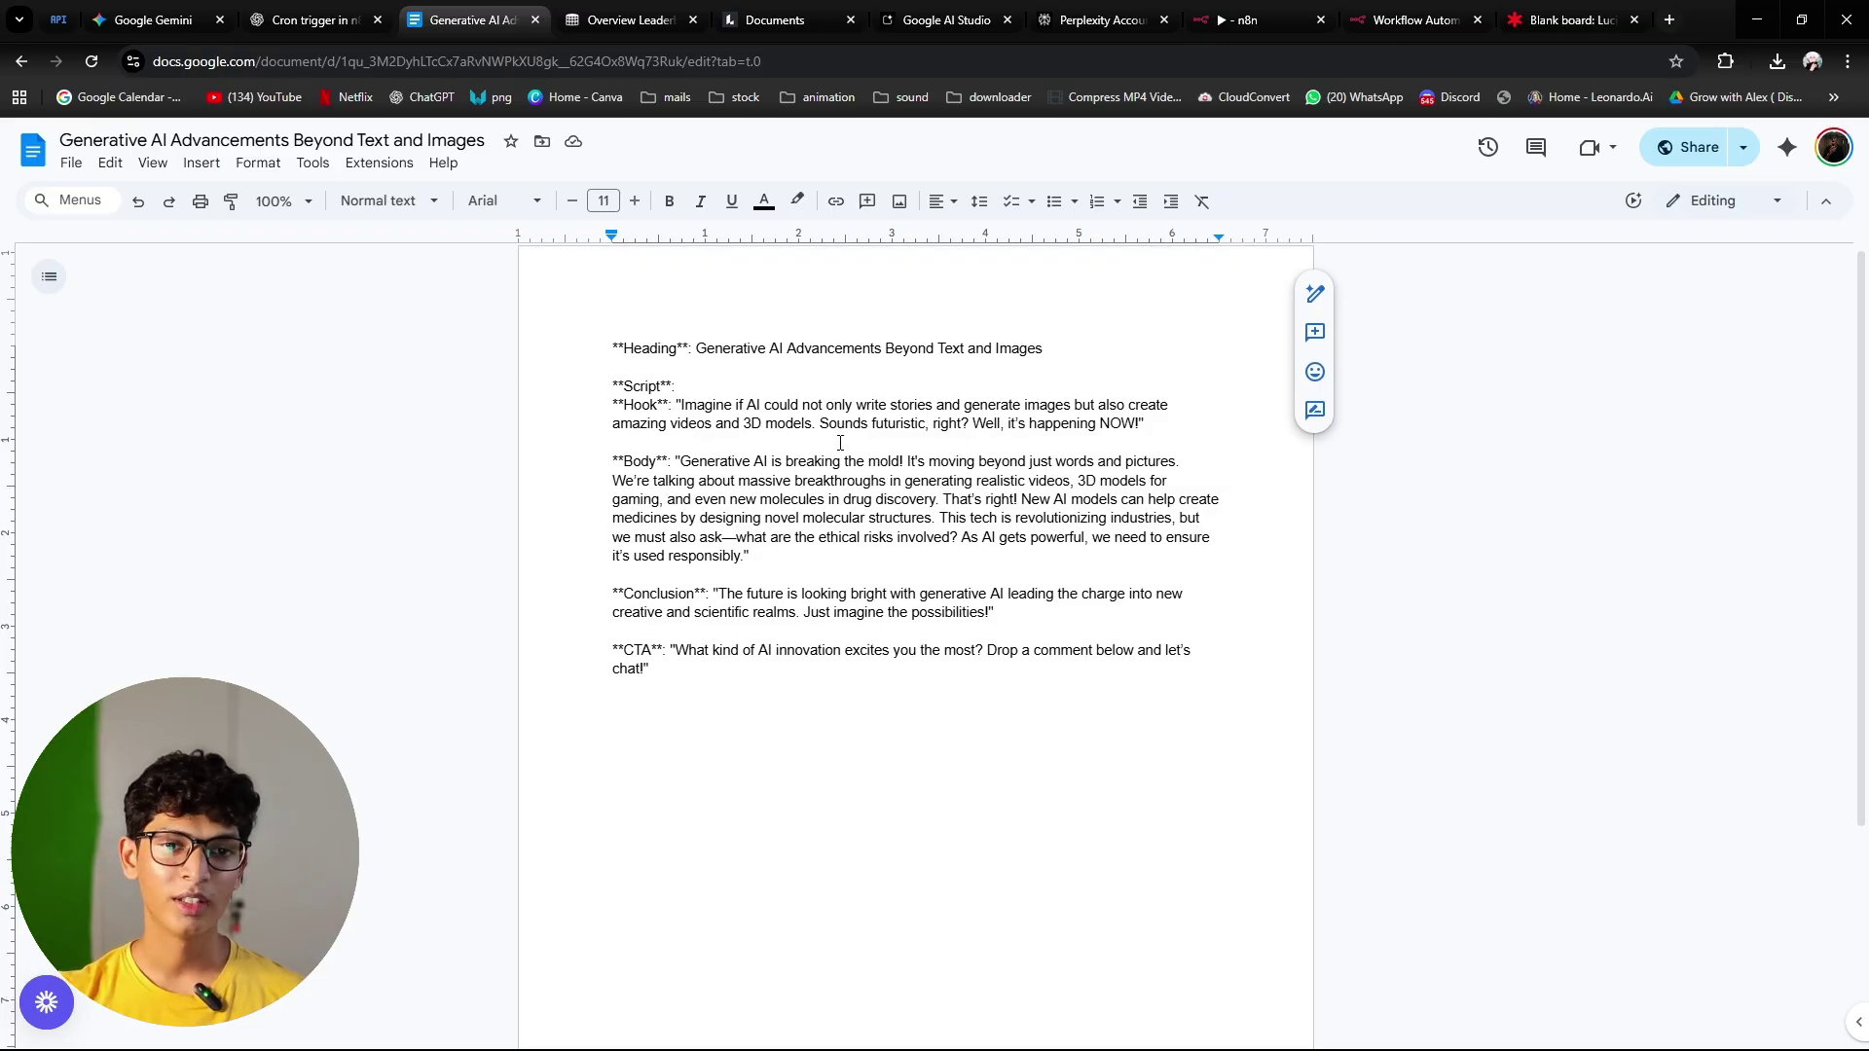
scroll(607, 341, up, 1)
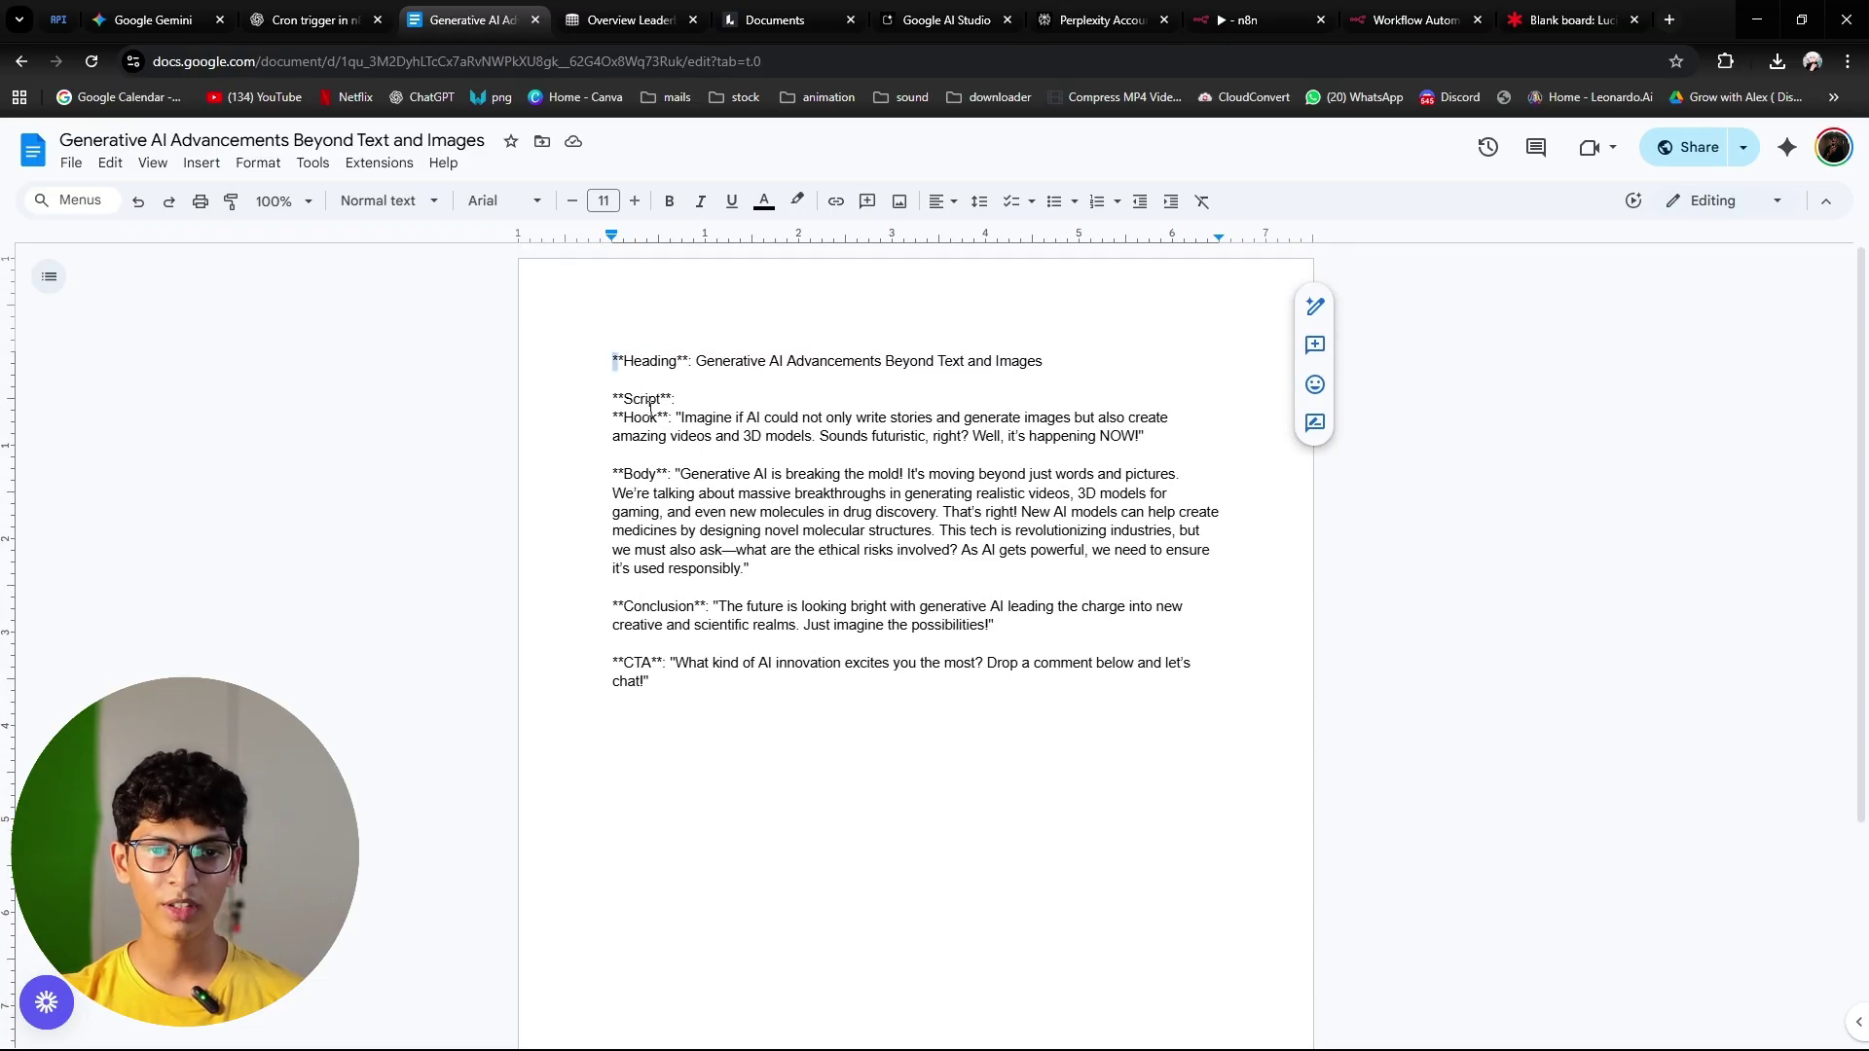
key(ctrl+a)
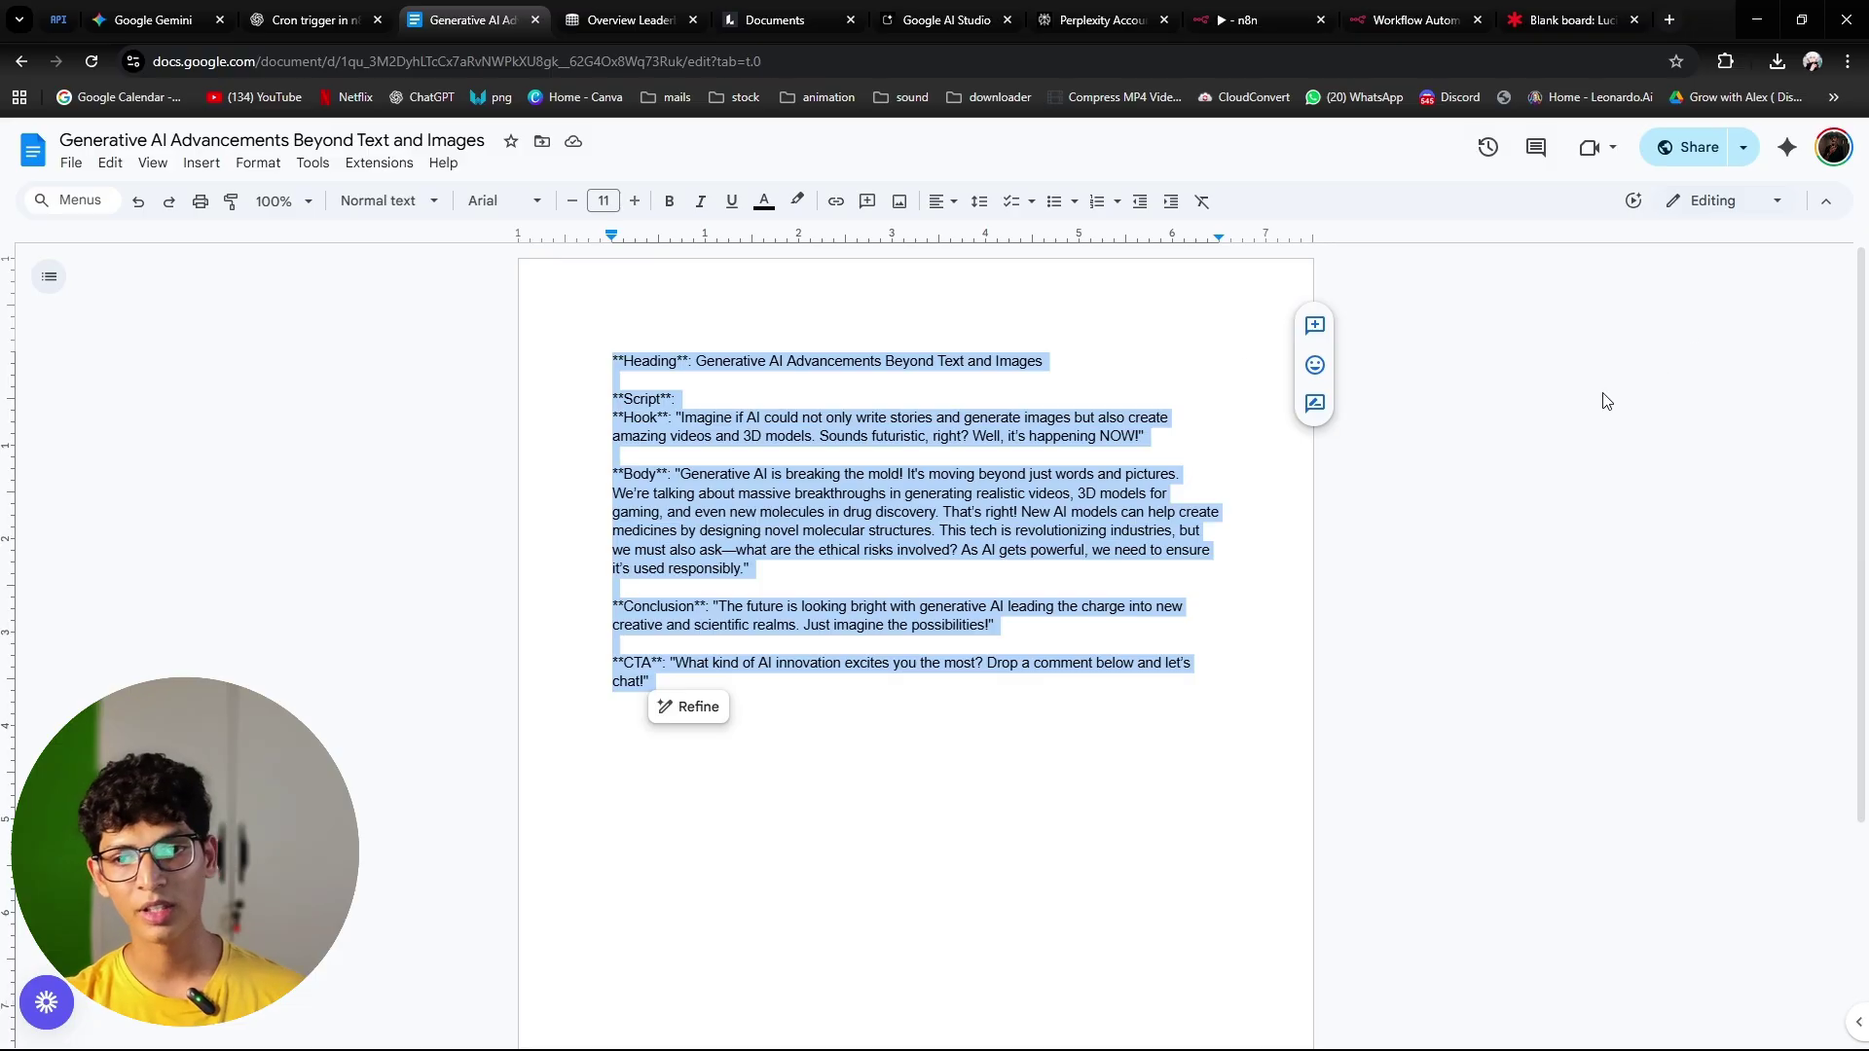
key(alt+Left)
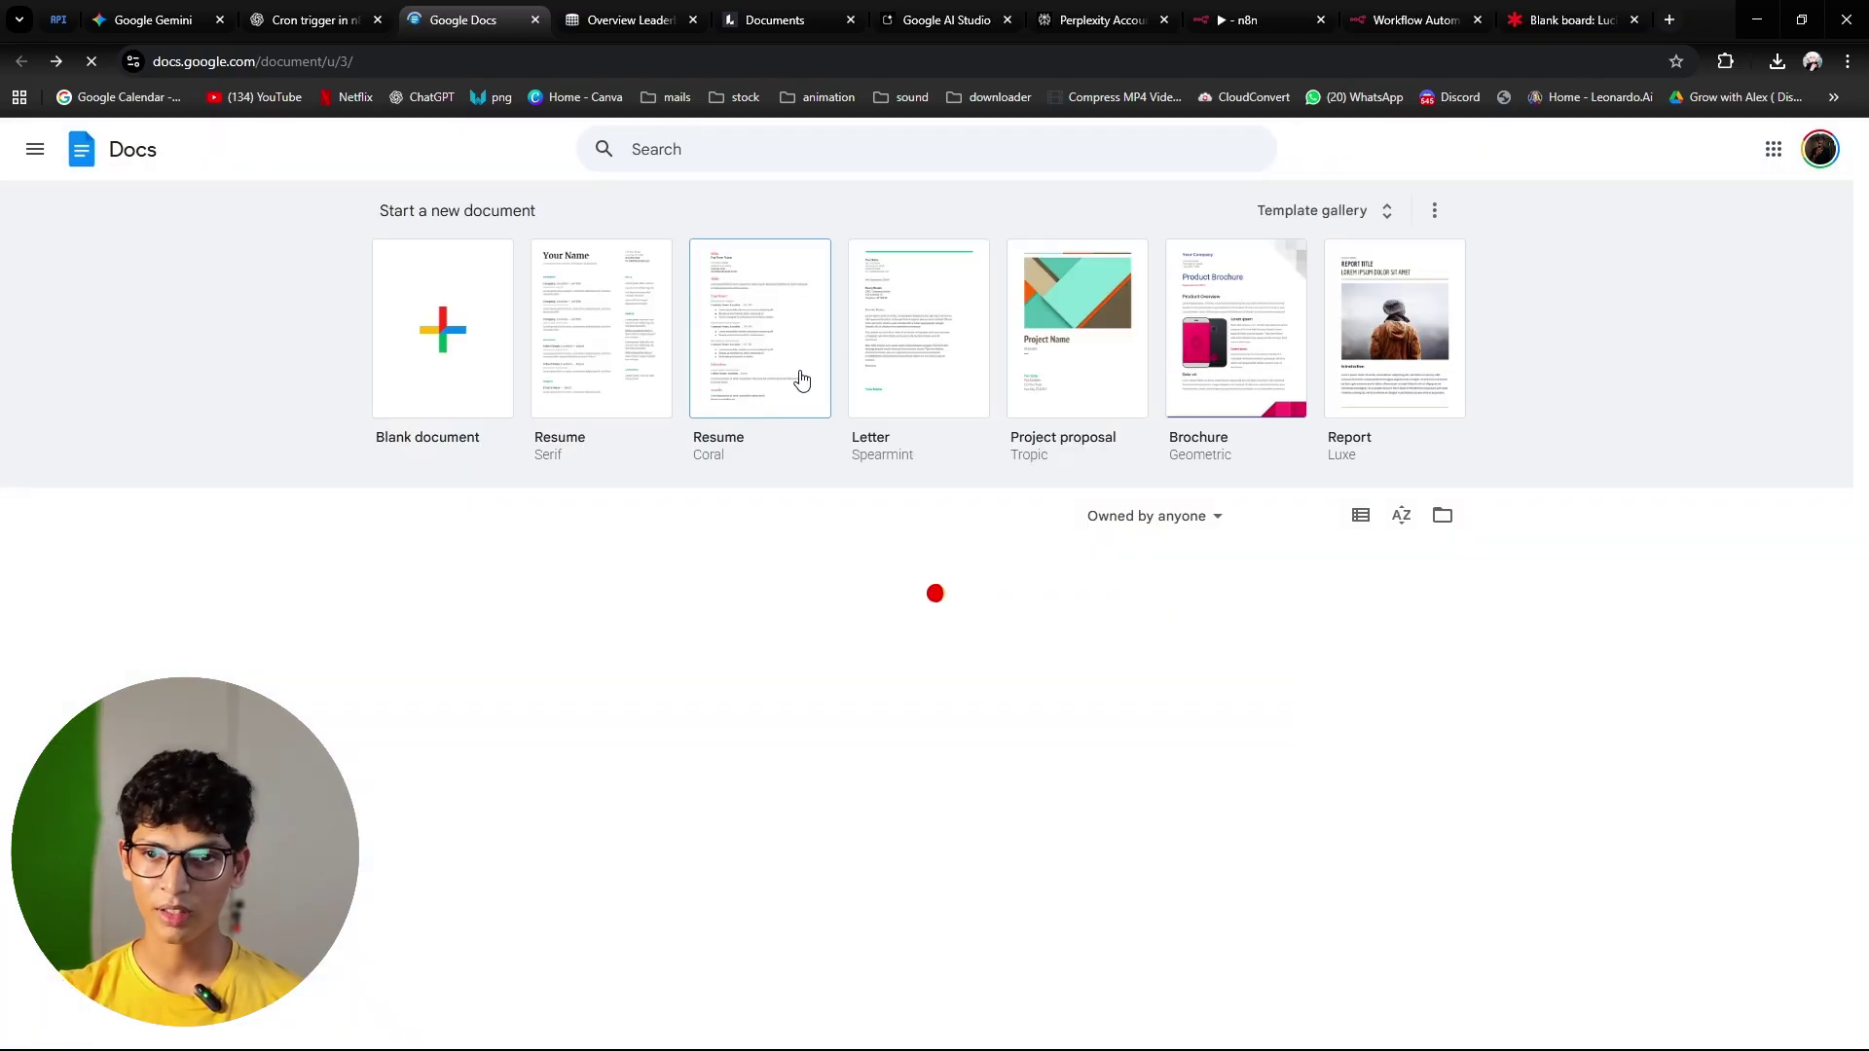
Step: Inspect the Lucid Script Writer flowchart, highlighting its final Gmail step, then return to n8n
click(1569, 20)
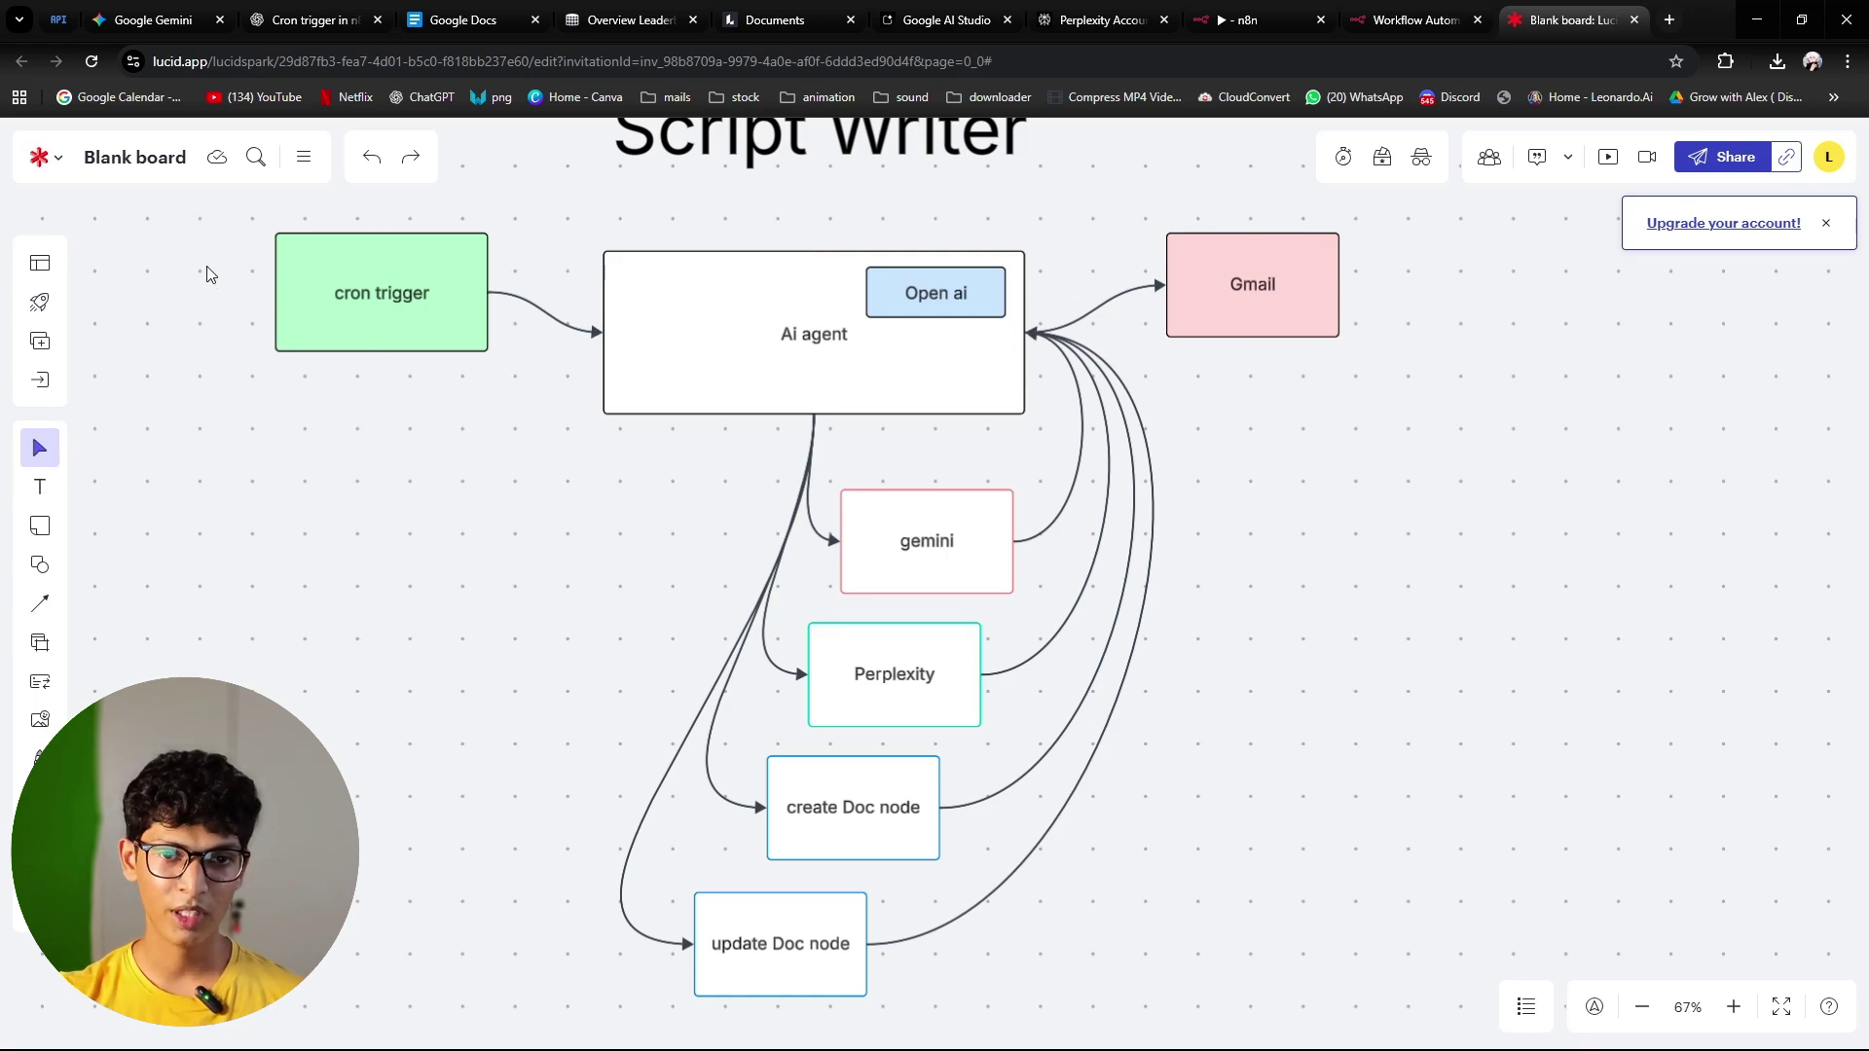
drag(217, 208, 1148, 888)
scroll(1269, 750, up, 3)
scroll(1100, 643, down, 5)
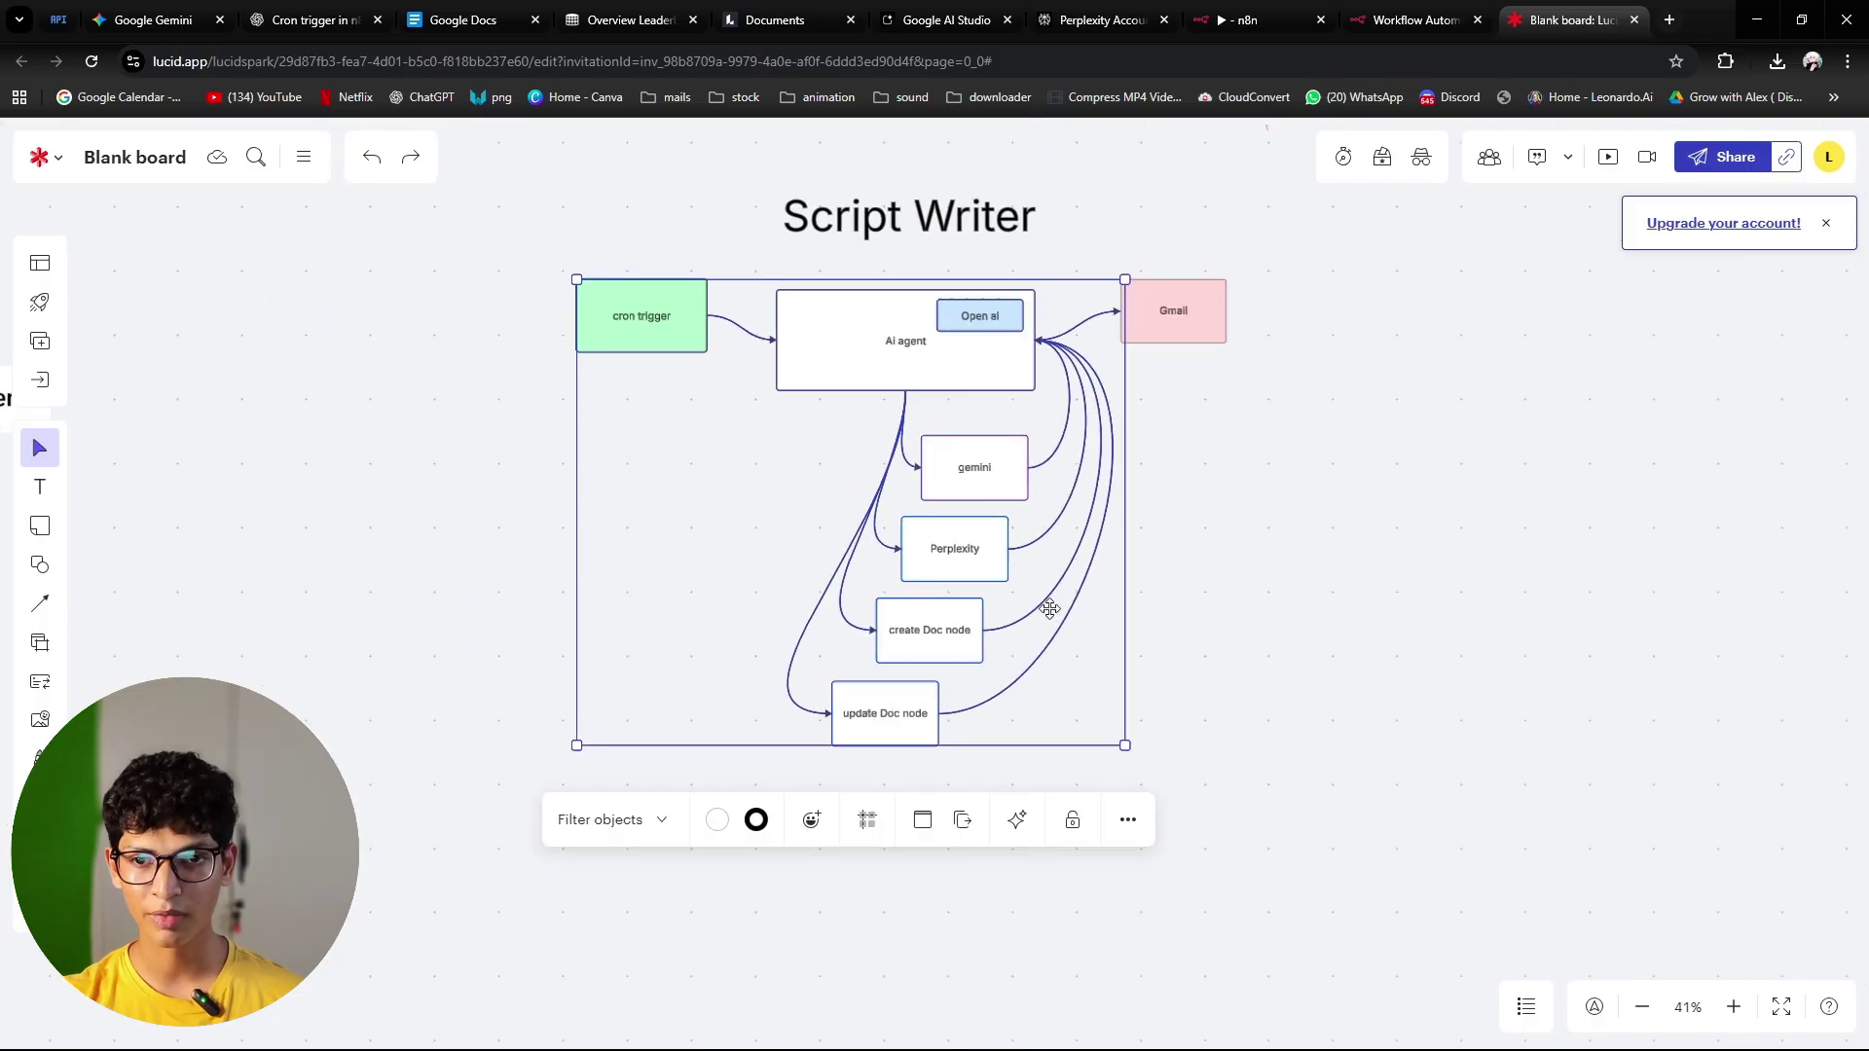
click(1199, 321)
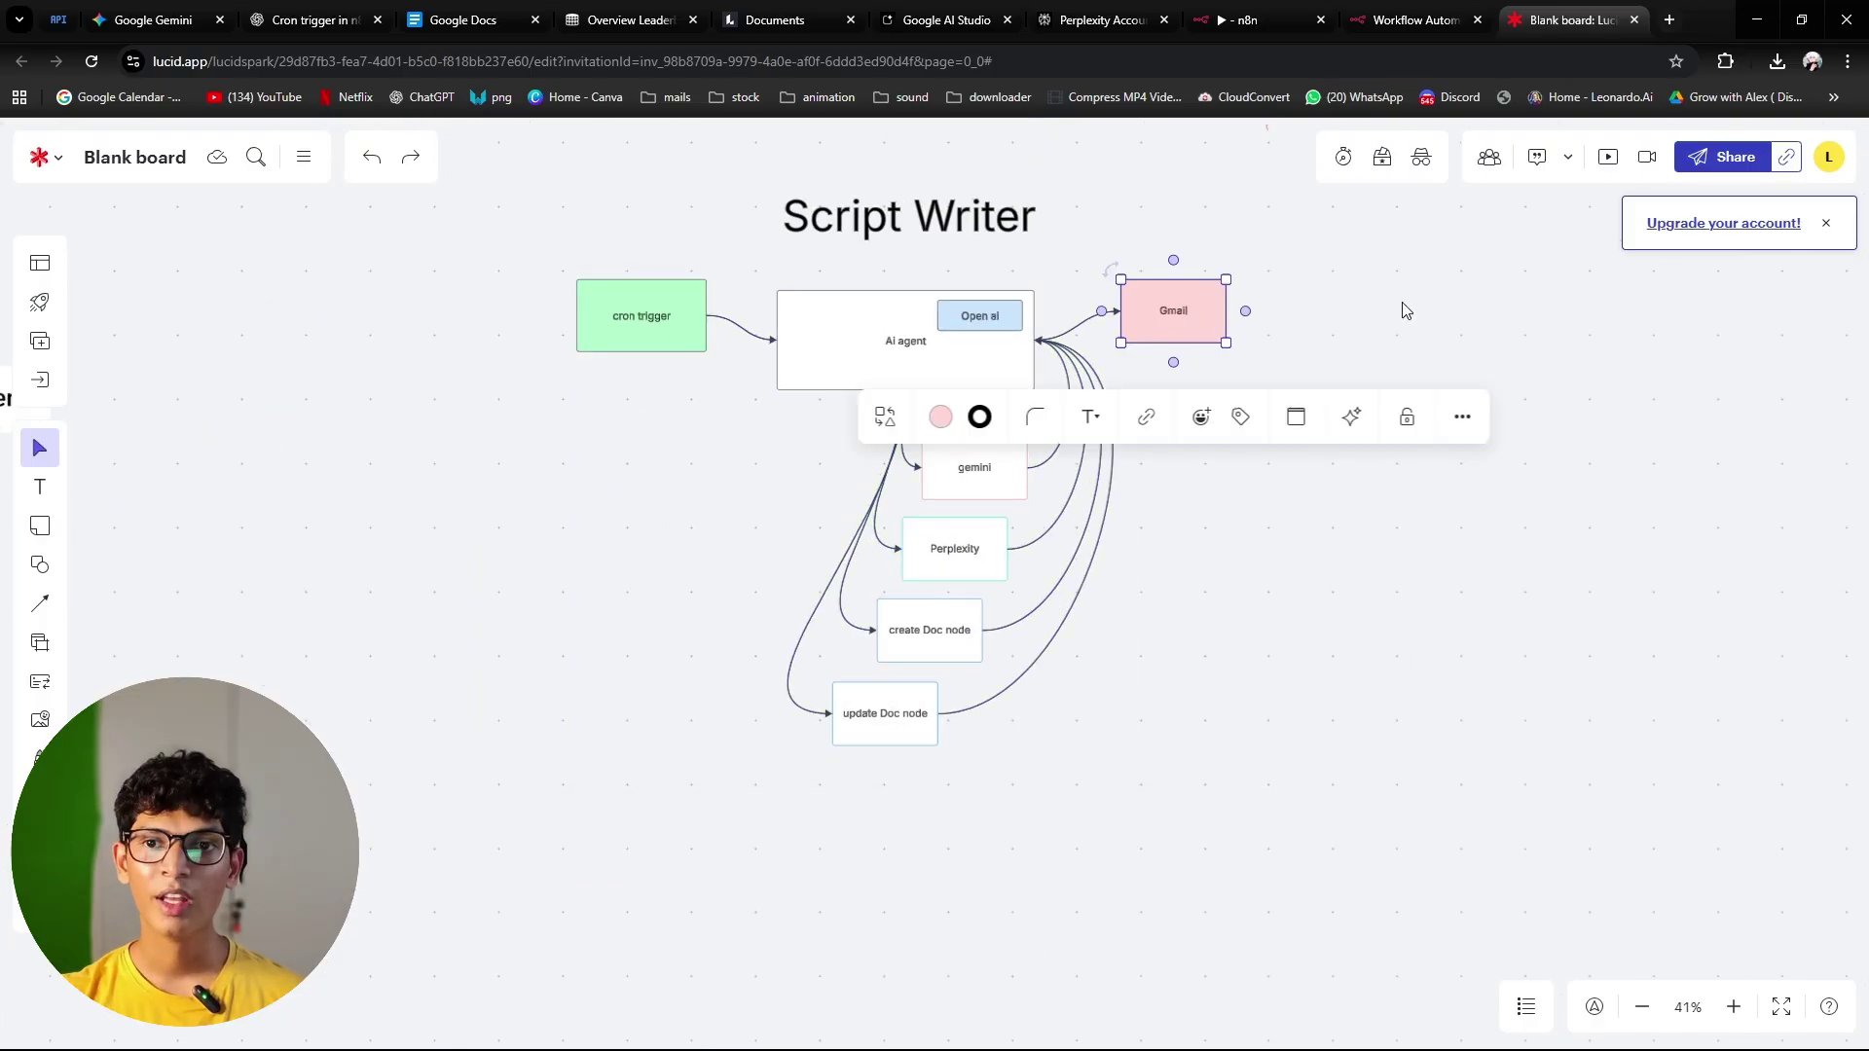
click(1249, 20)
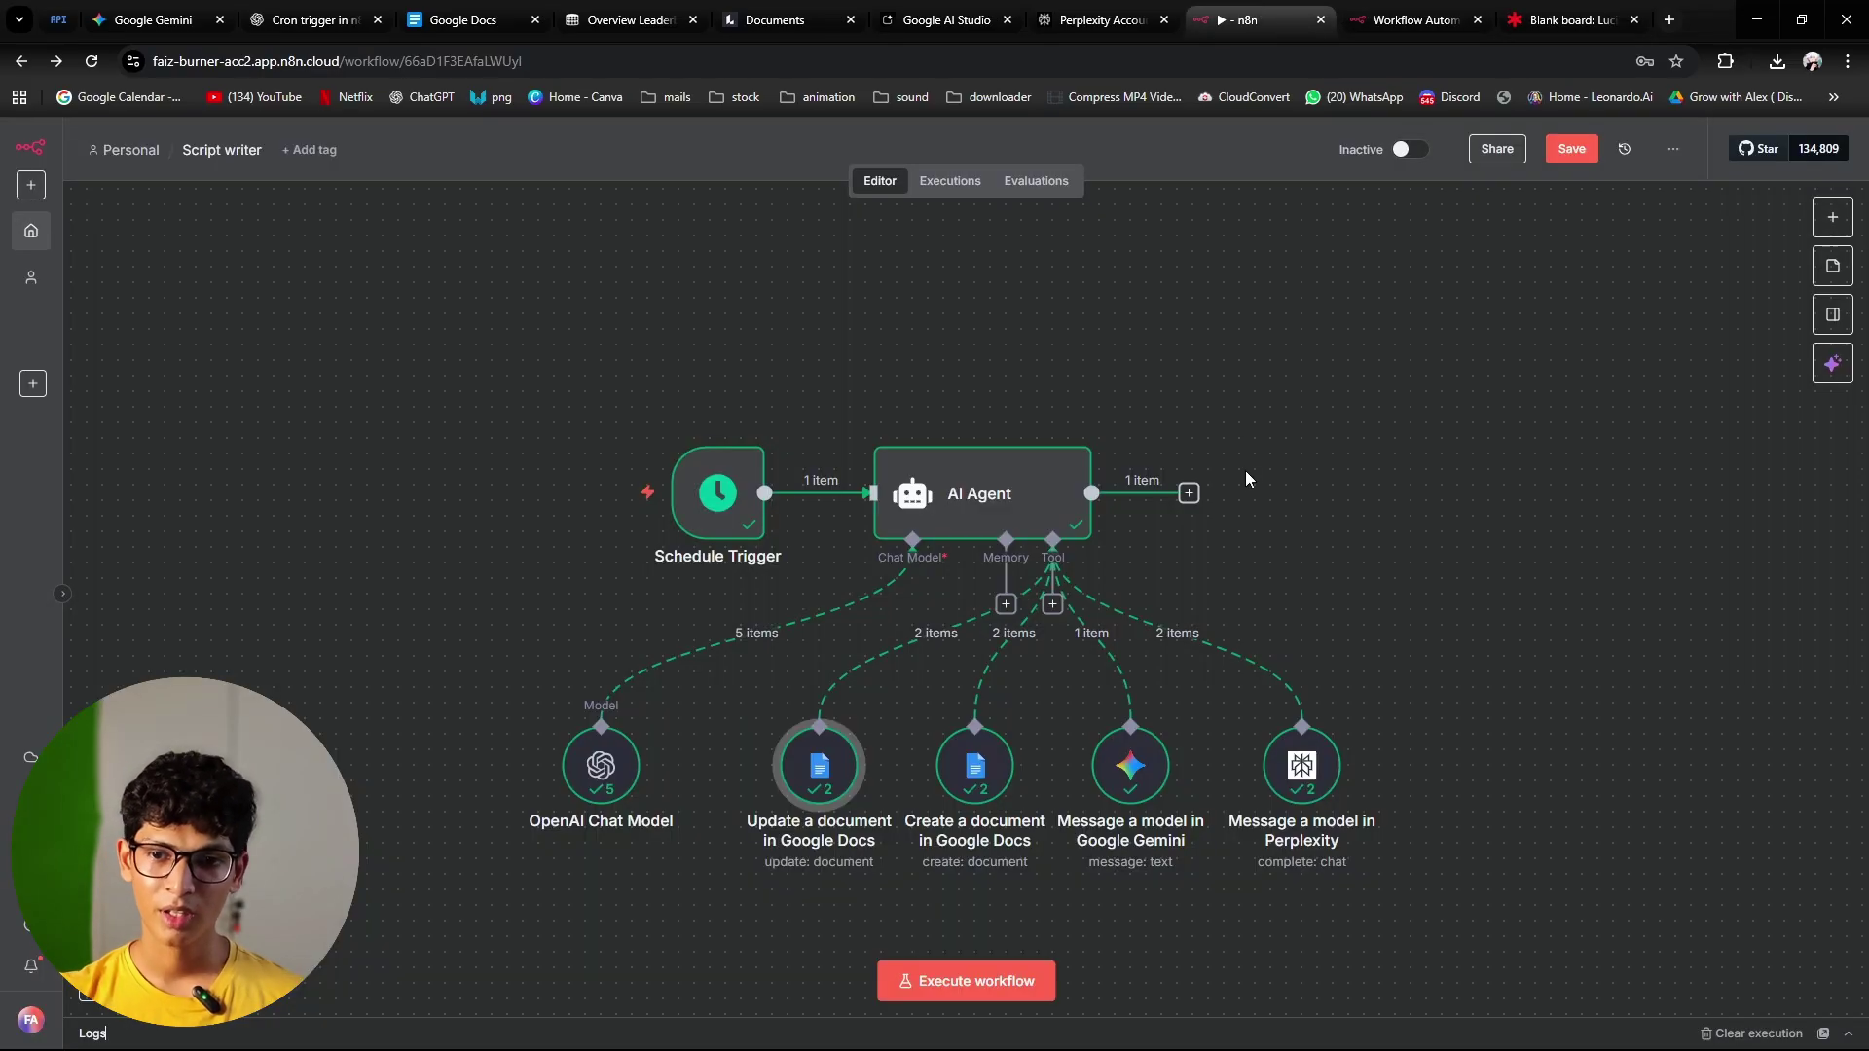
Step: Add a Gmail 'Send a message' node after the AI Agent and open its credential picker
click(1188, 493)
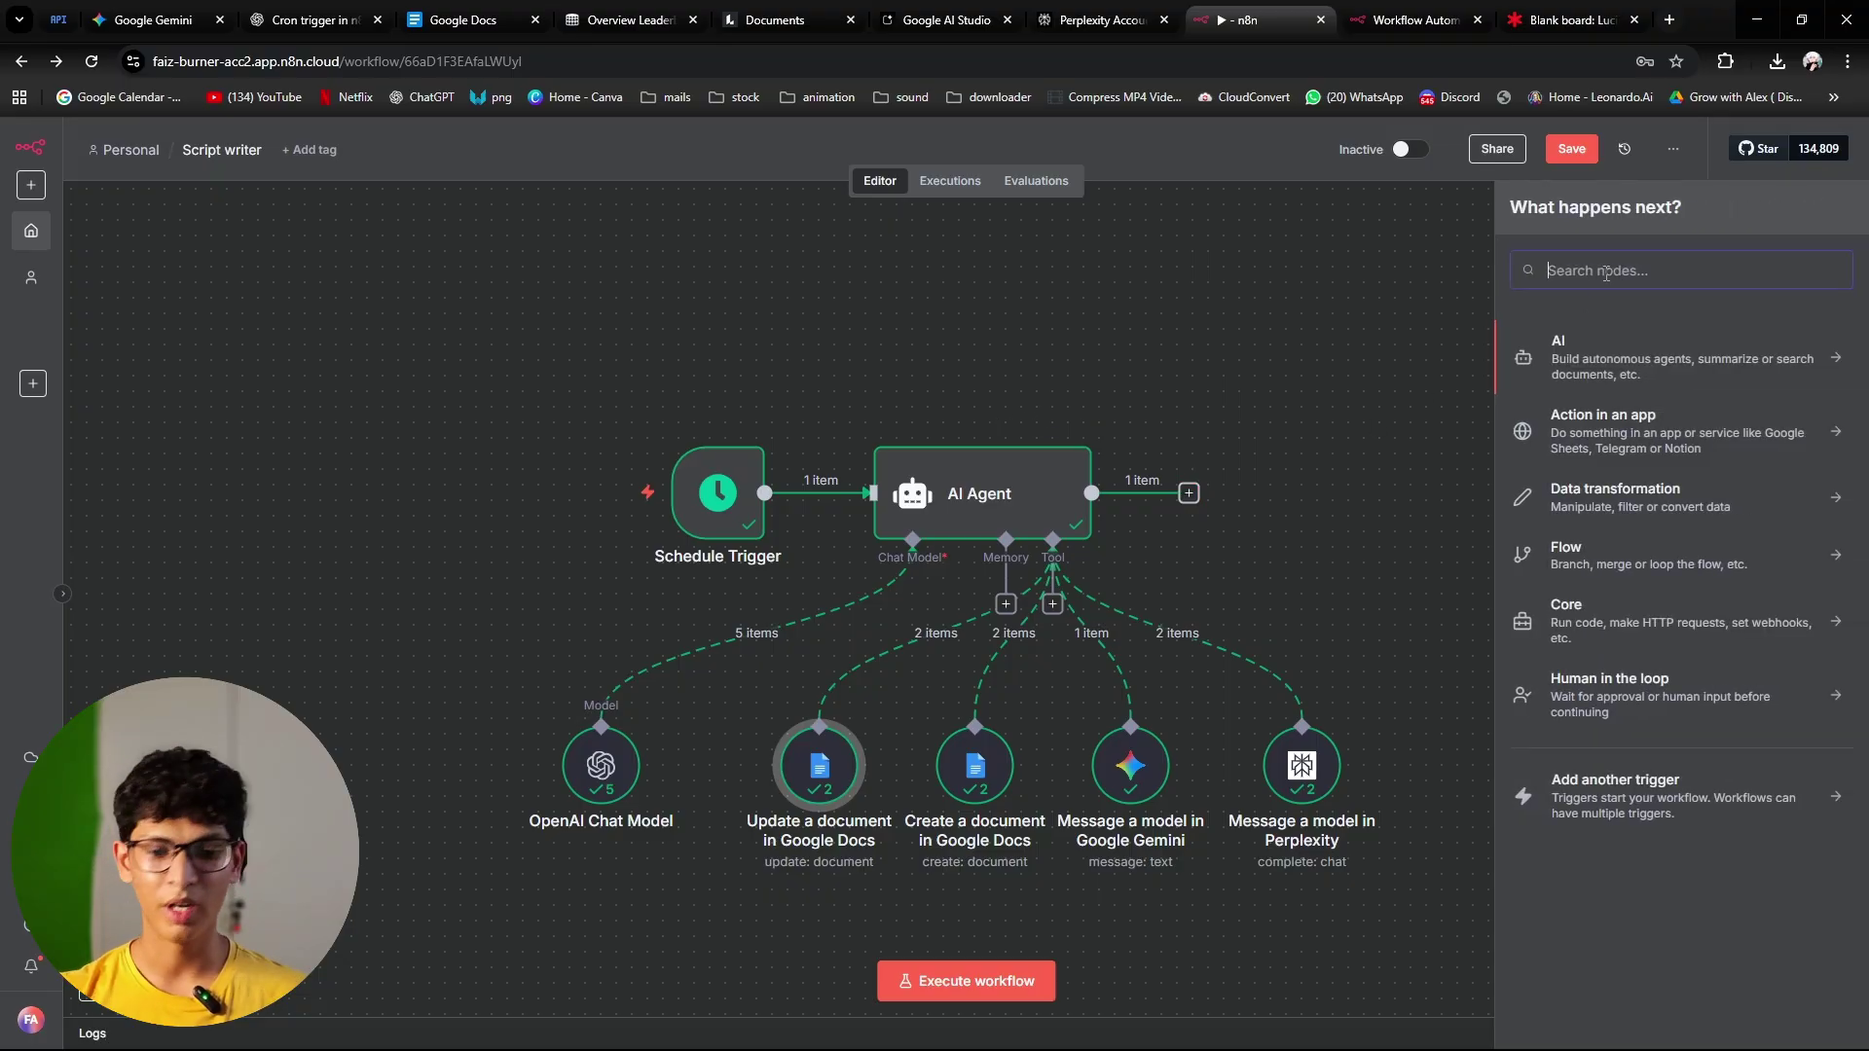
text(sla)
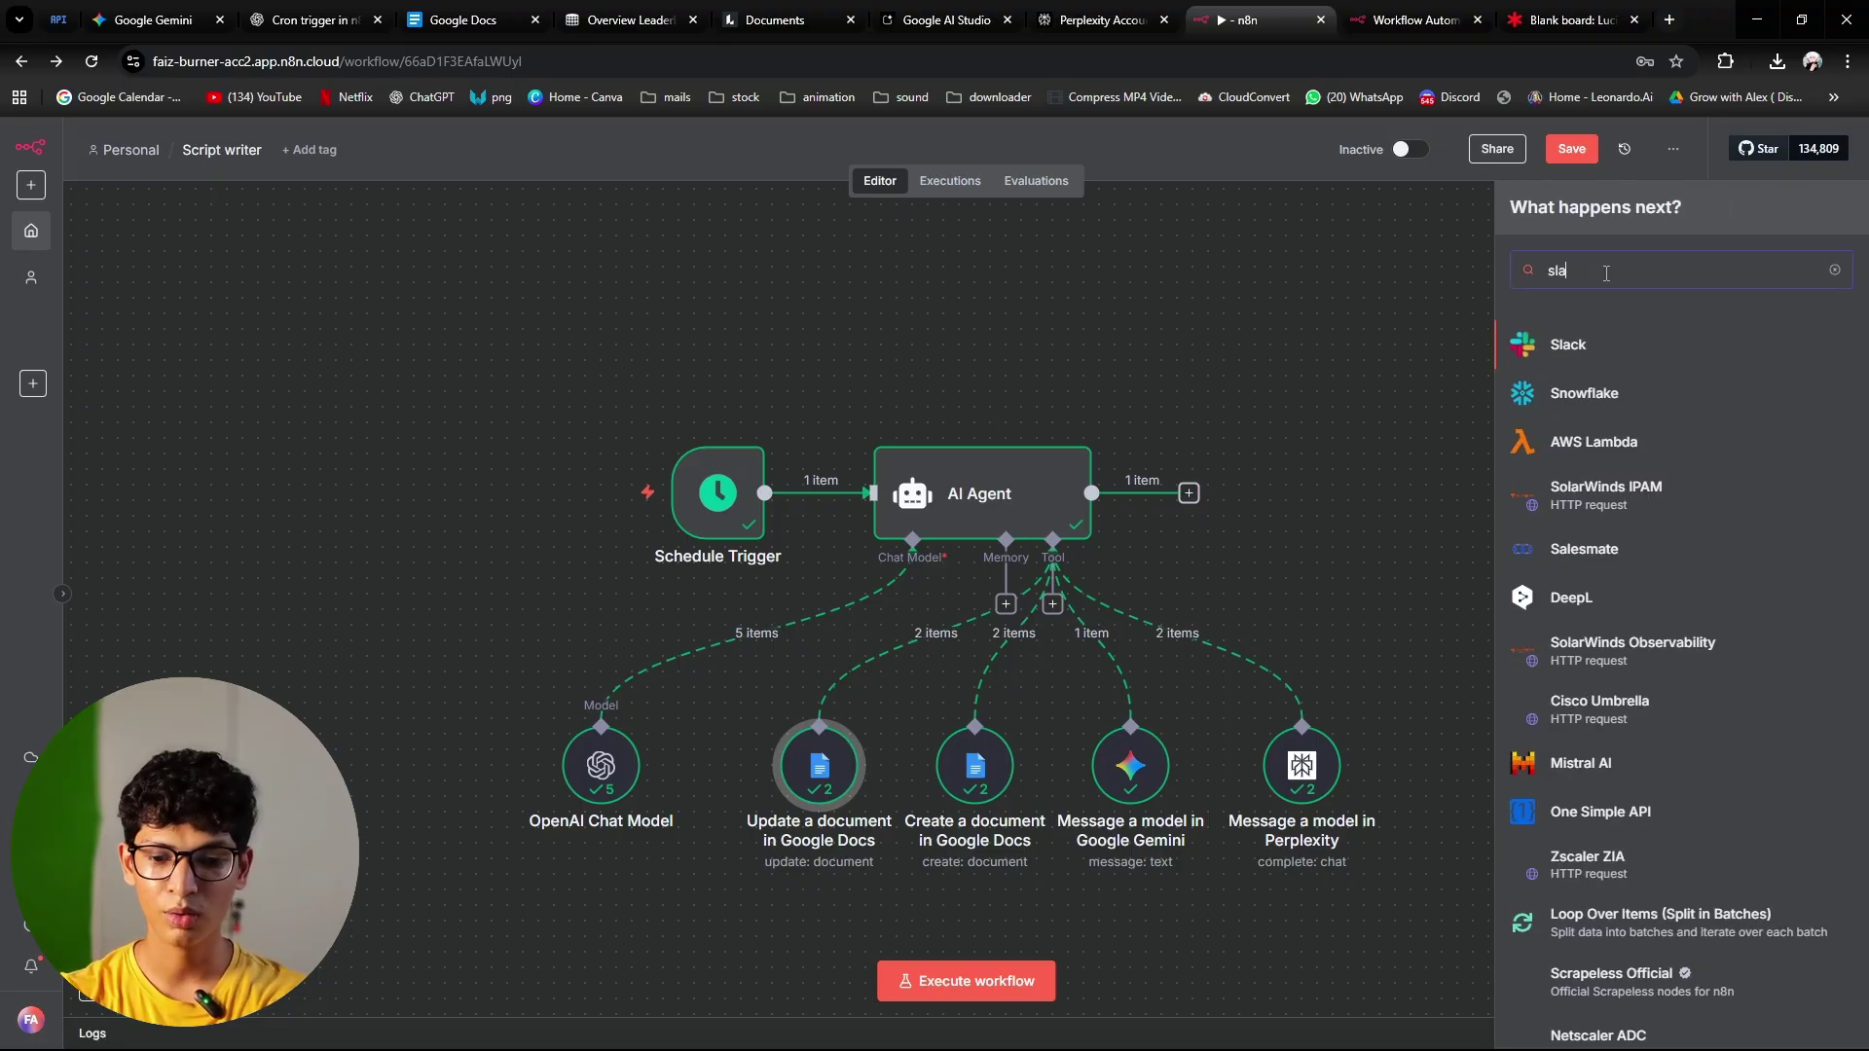
text(ck)
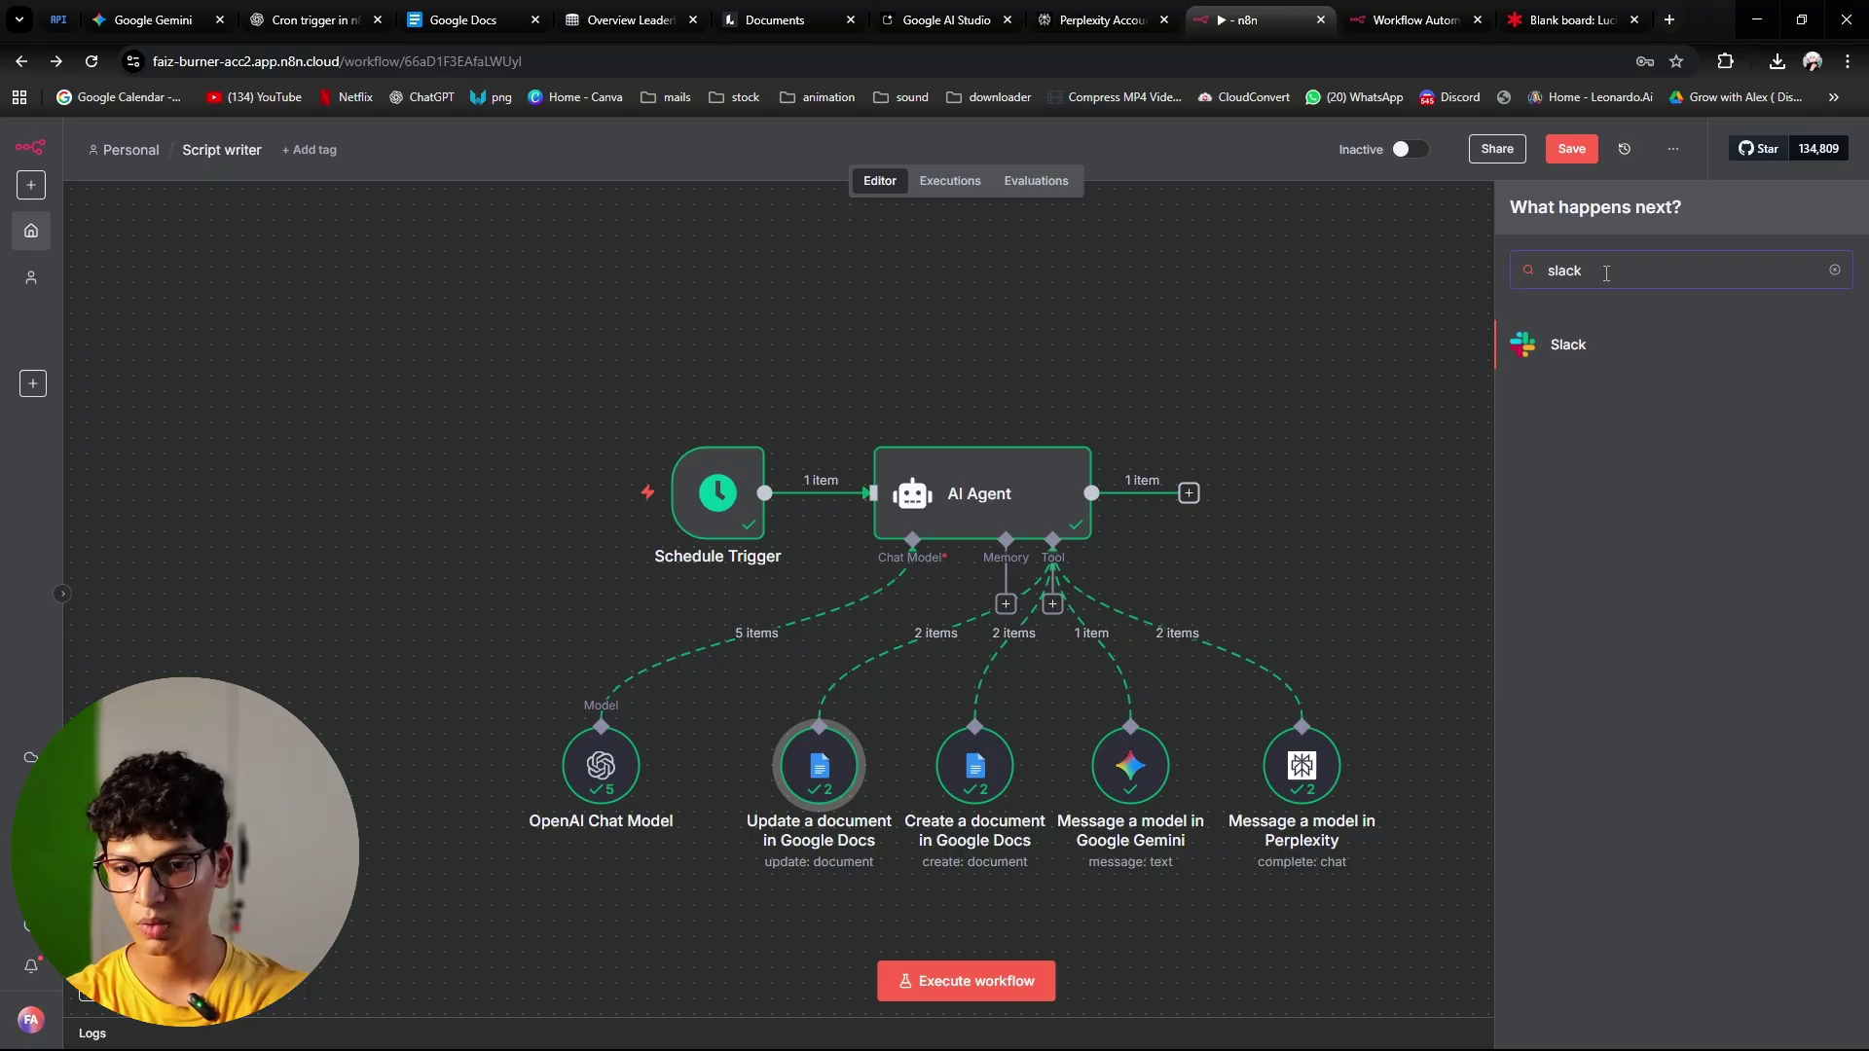
key(BackSpace)
key(BackSpace)
key(BackSpace)
key(BackSpace)
key(BackSpace)
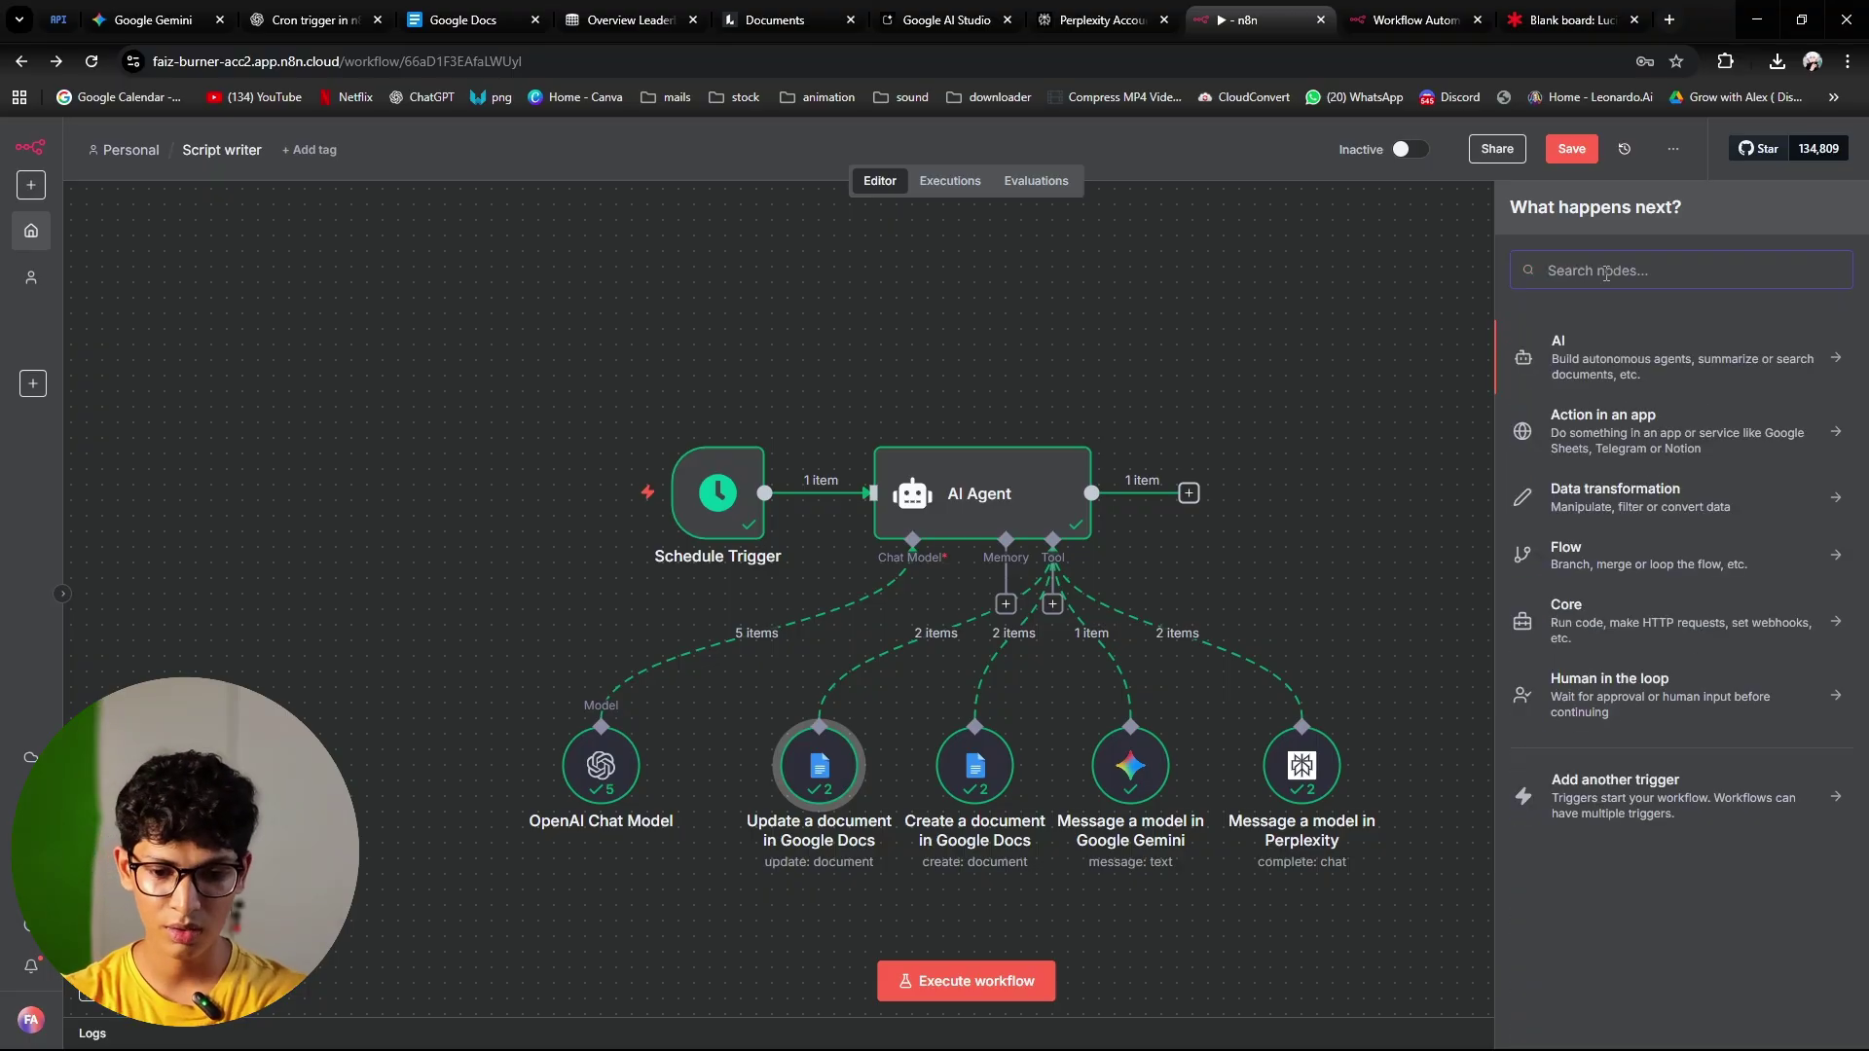
text(gmail)
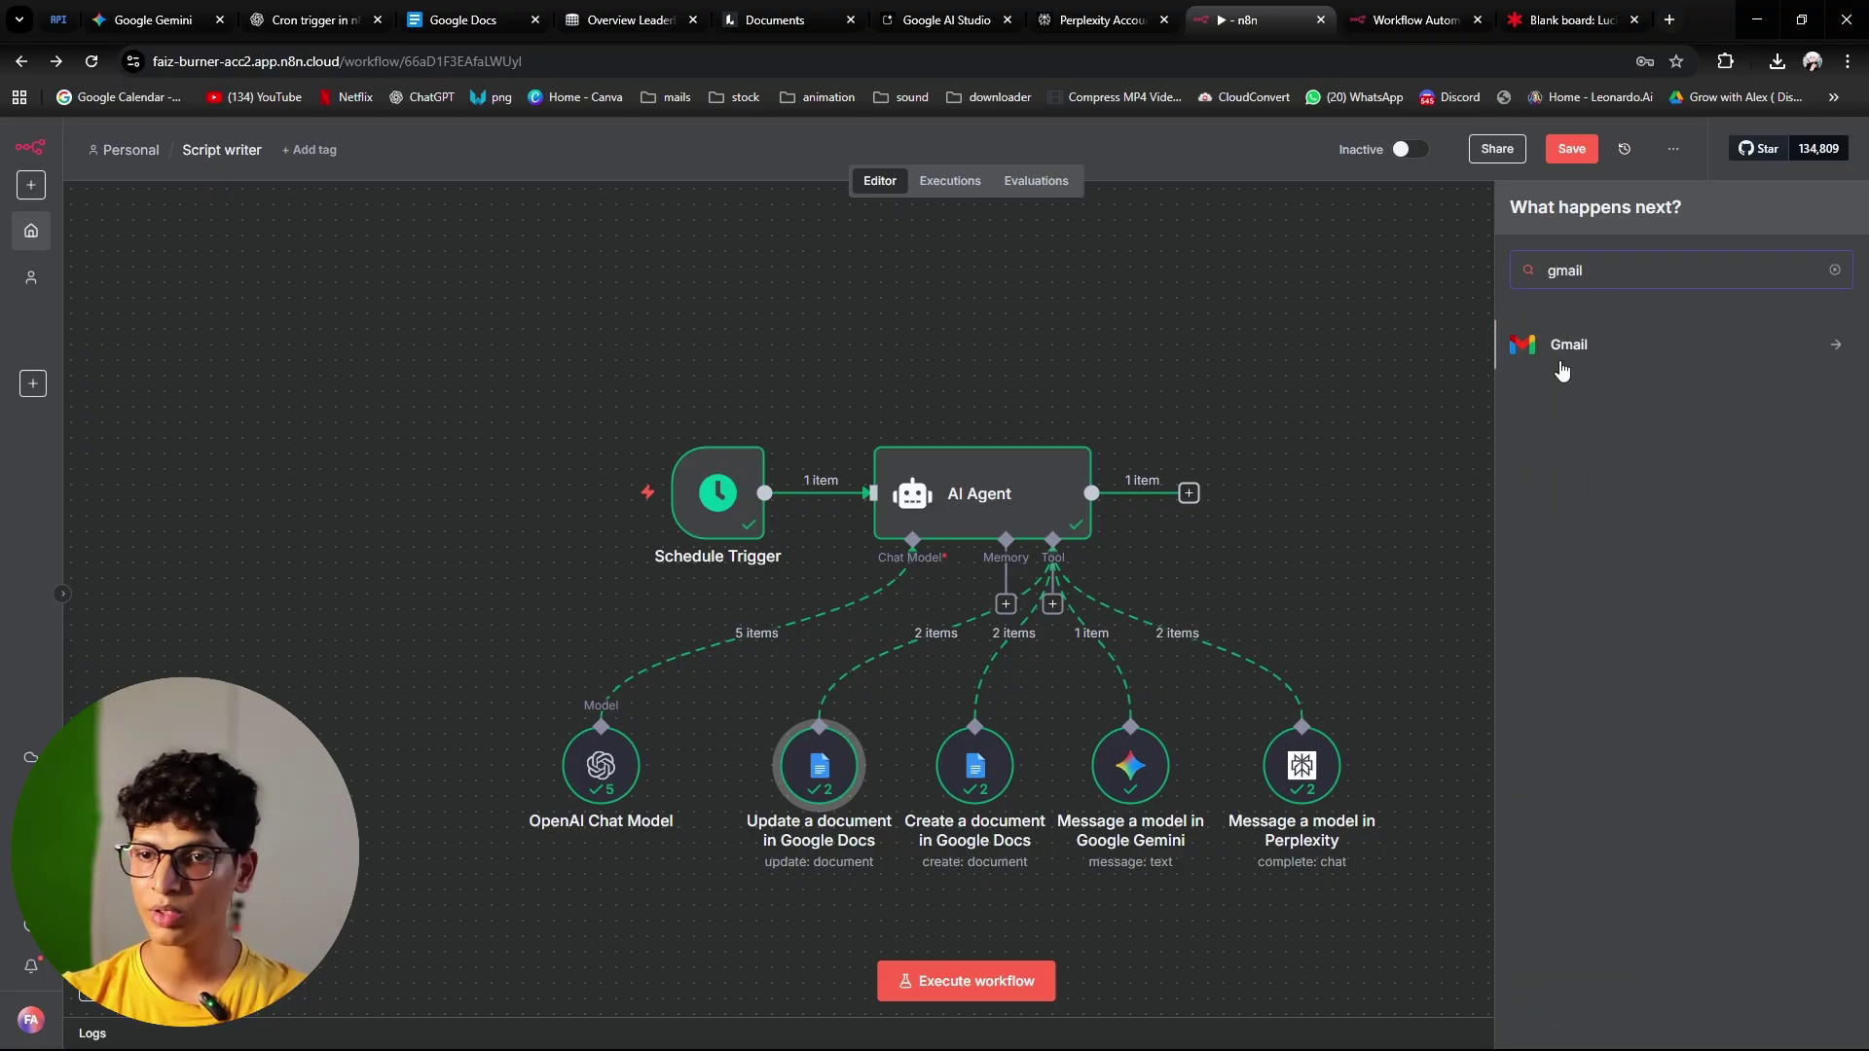
click(1562, 365)
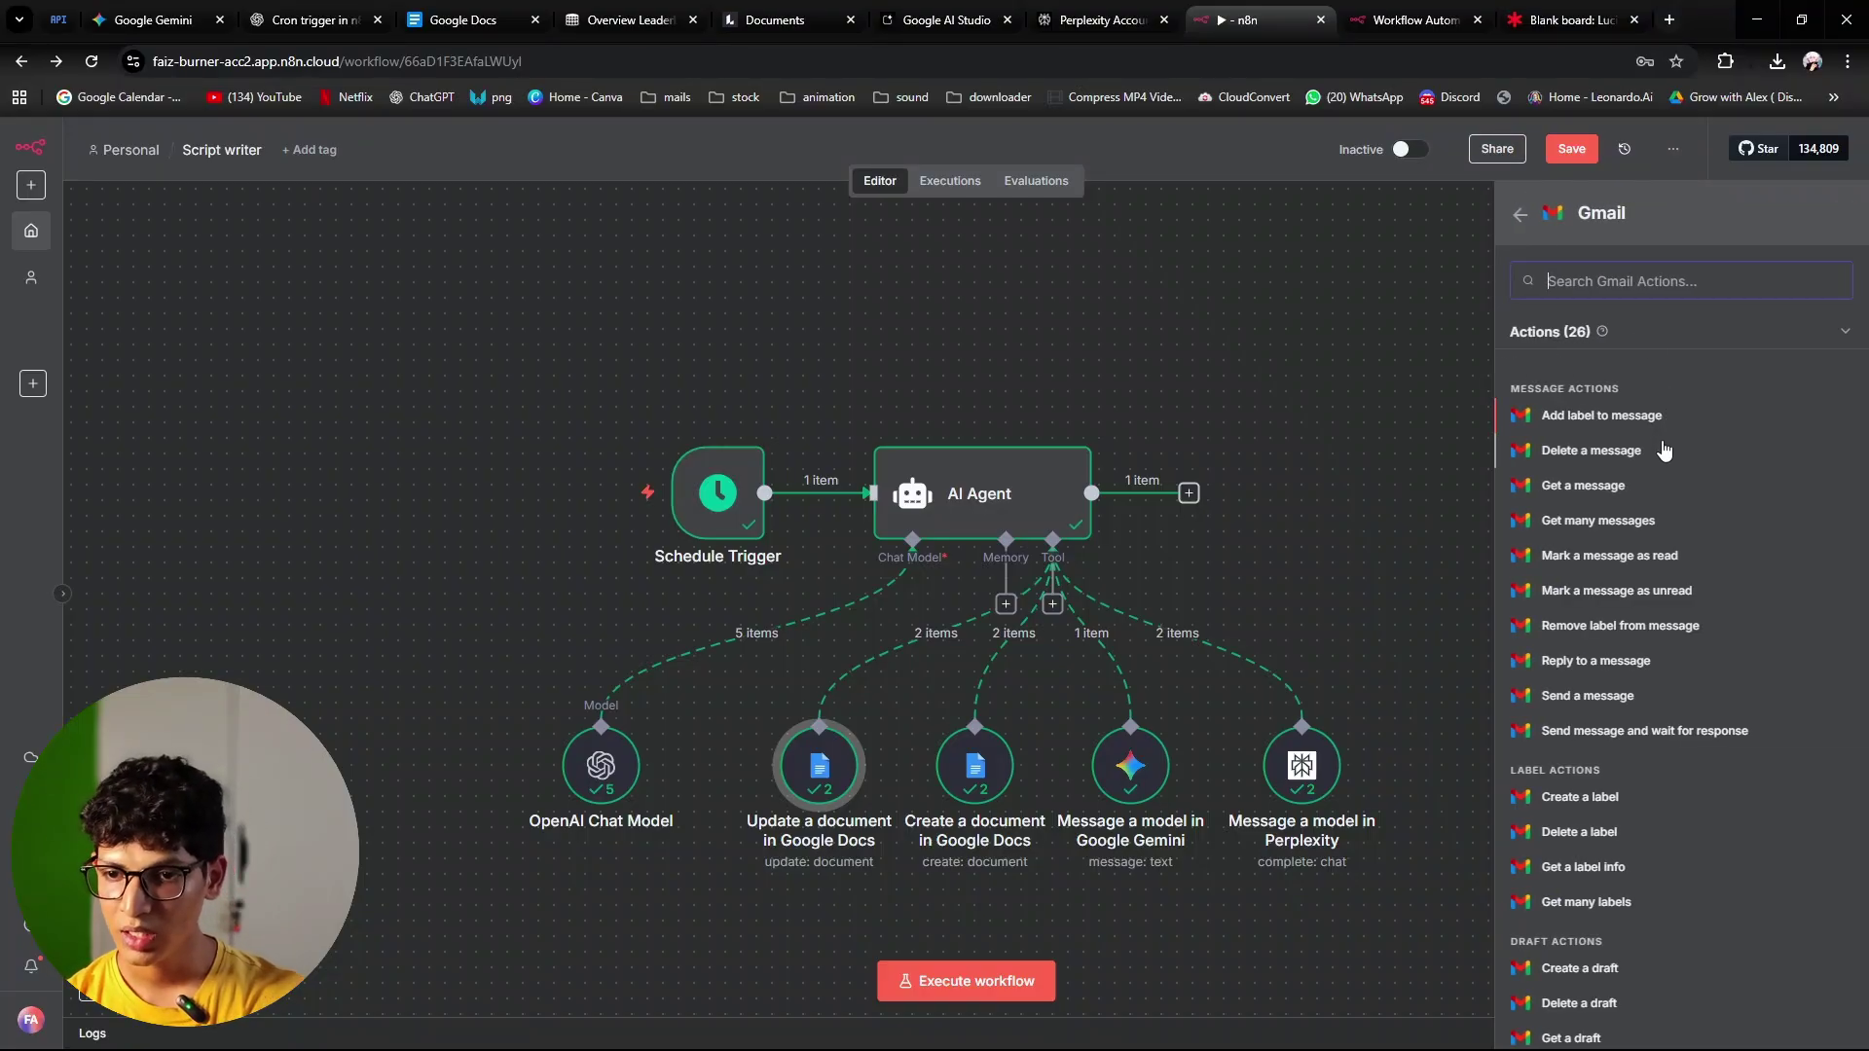
click(1652, 695)
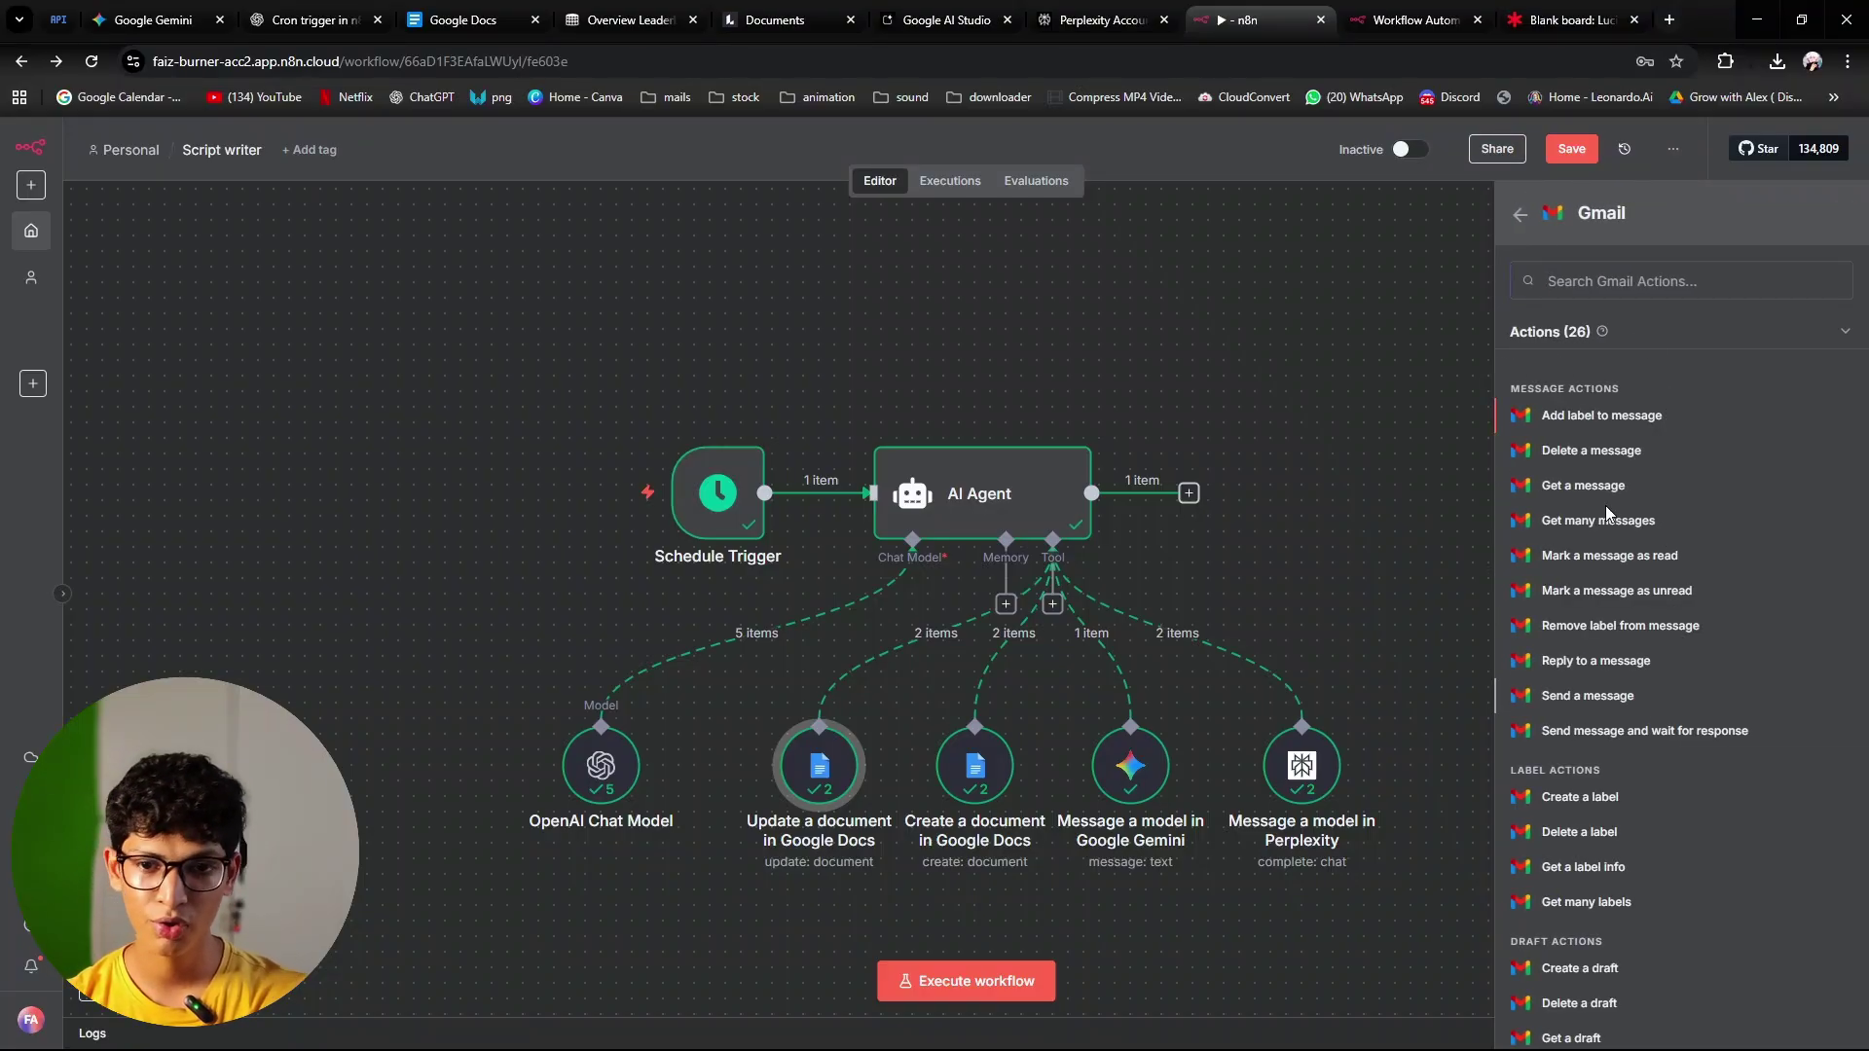
click(794, 276)
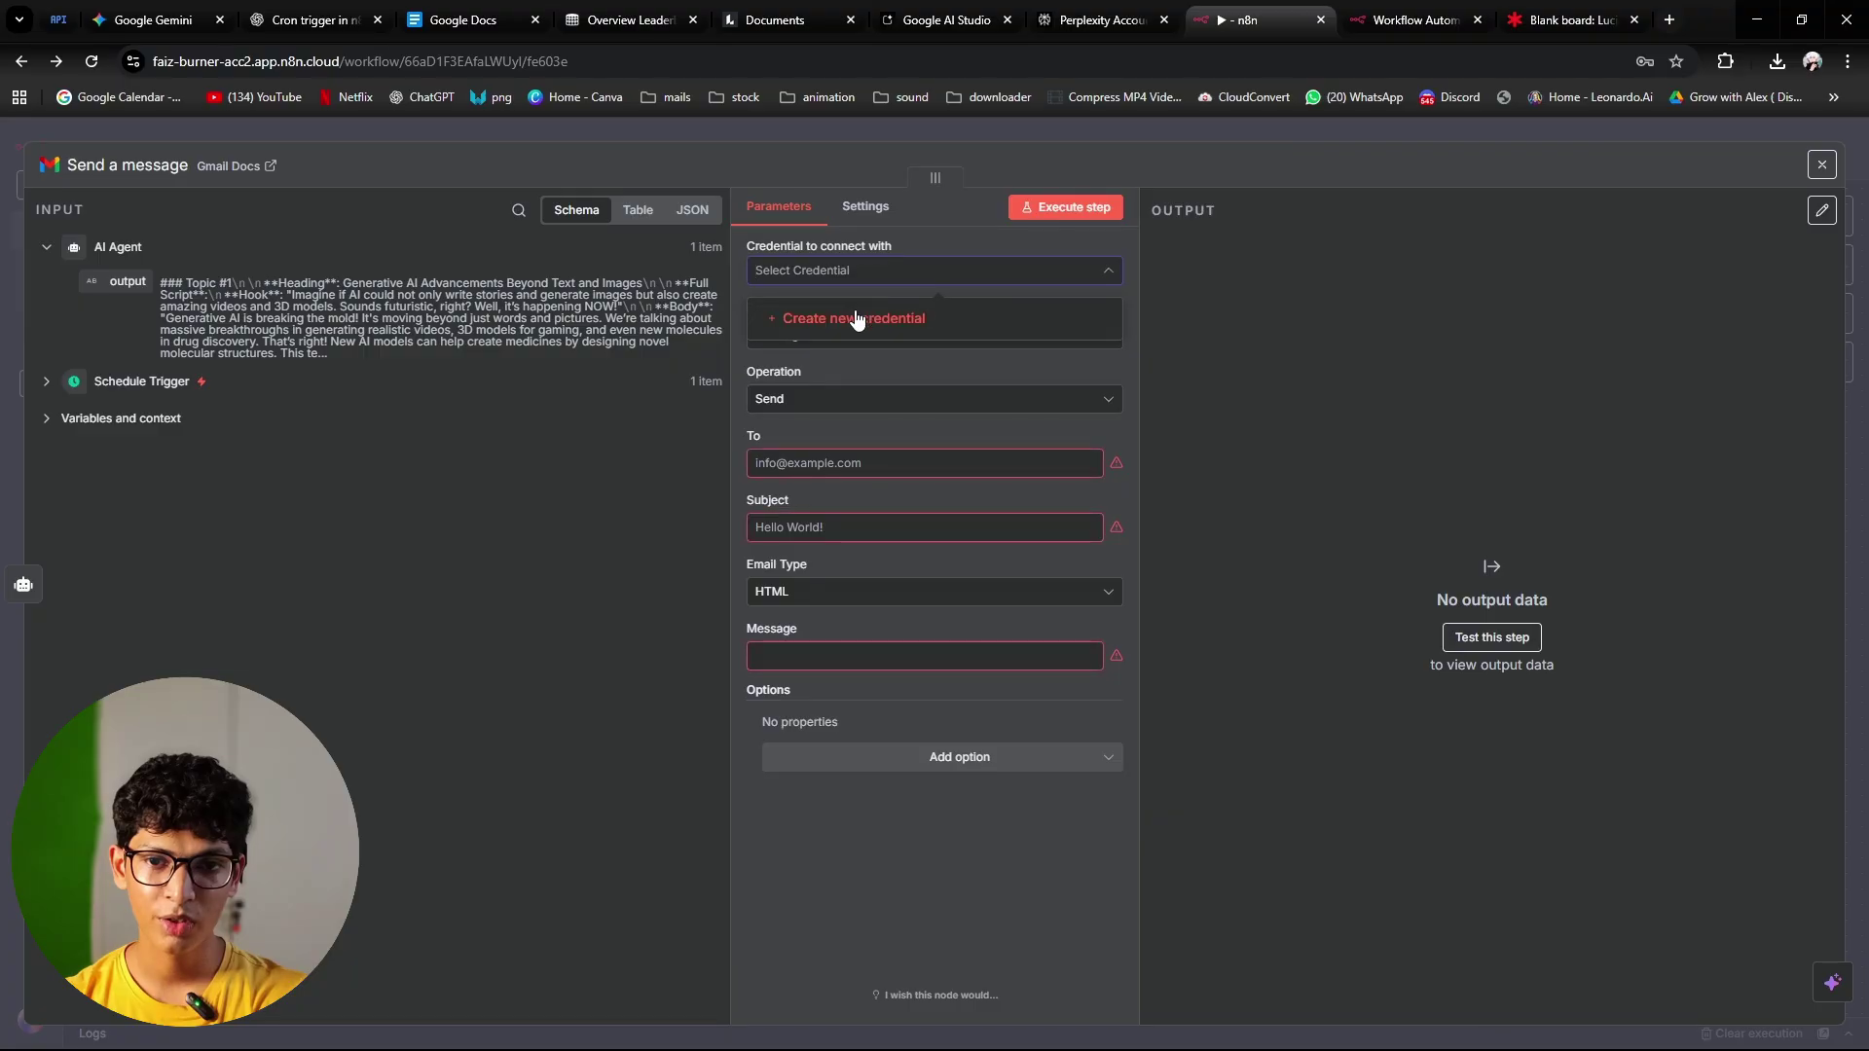
Step: Create a Gmail credential by signing in with Google, keeping Send as the operation
click(855, 314)
click(738, 417)
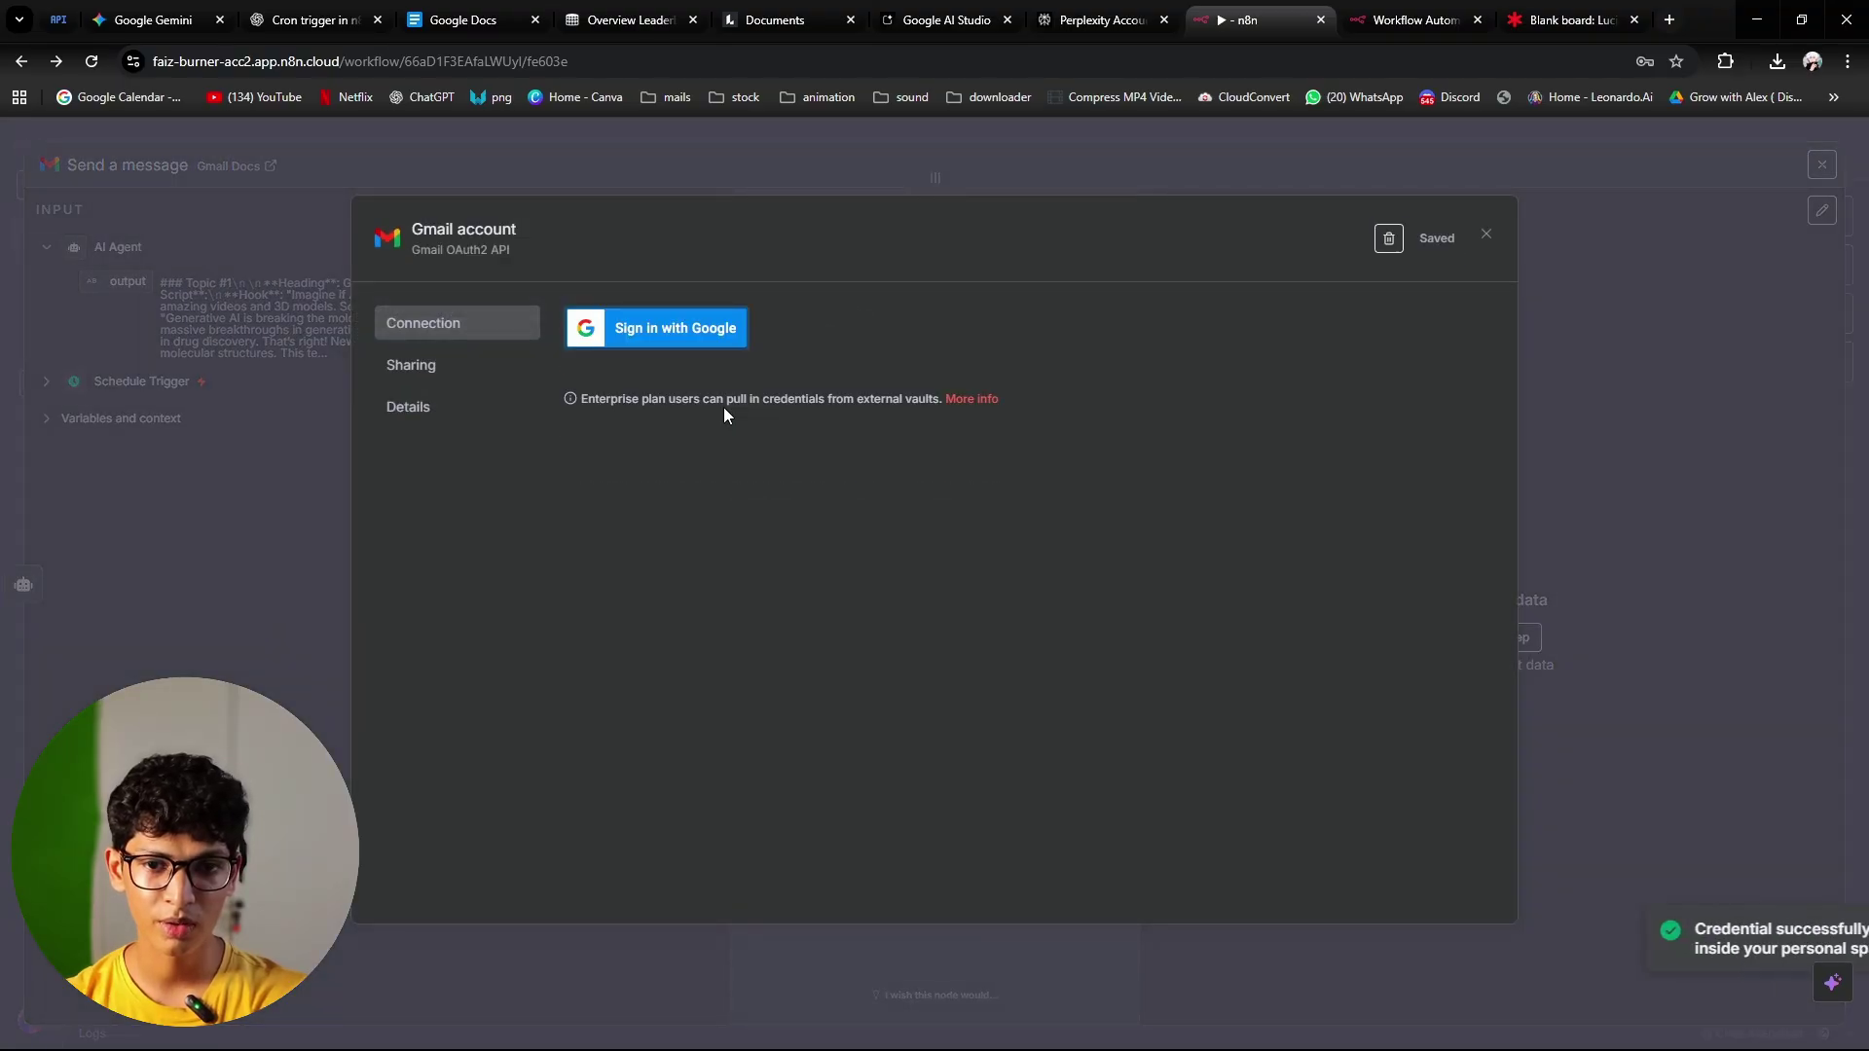
click(1486, 235)
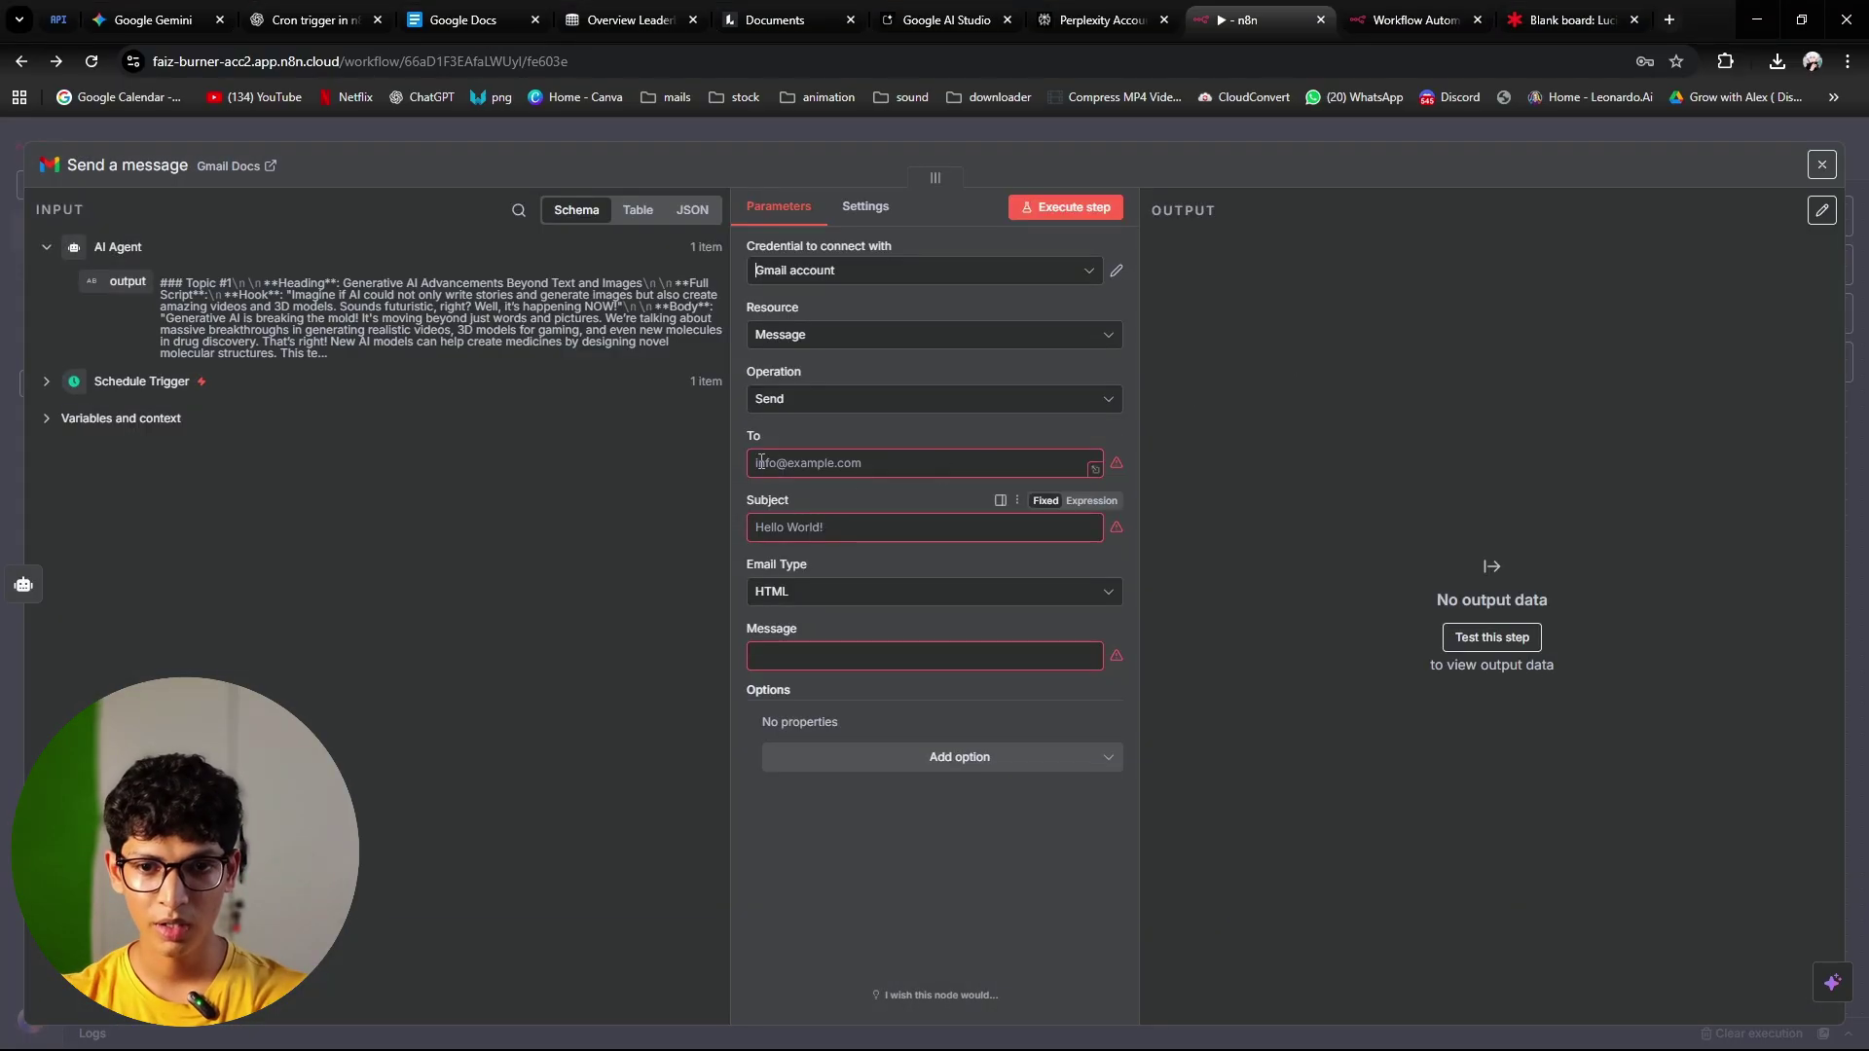
click(857, 402)
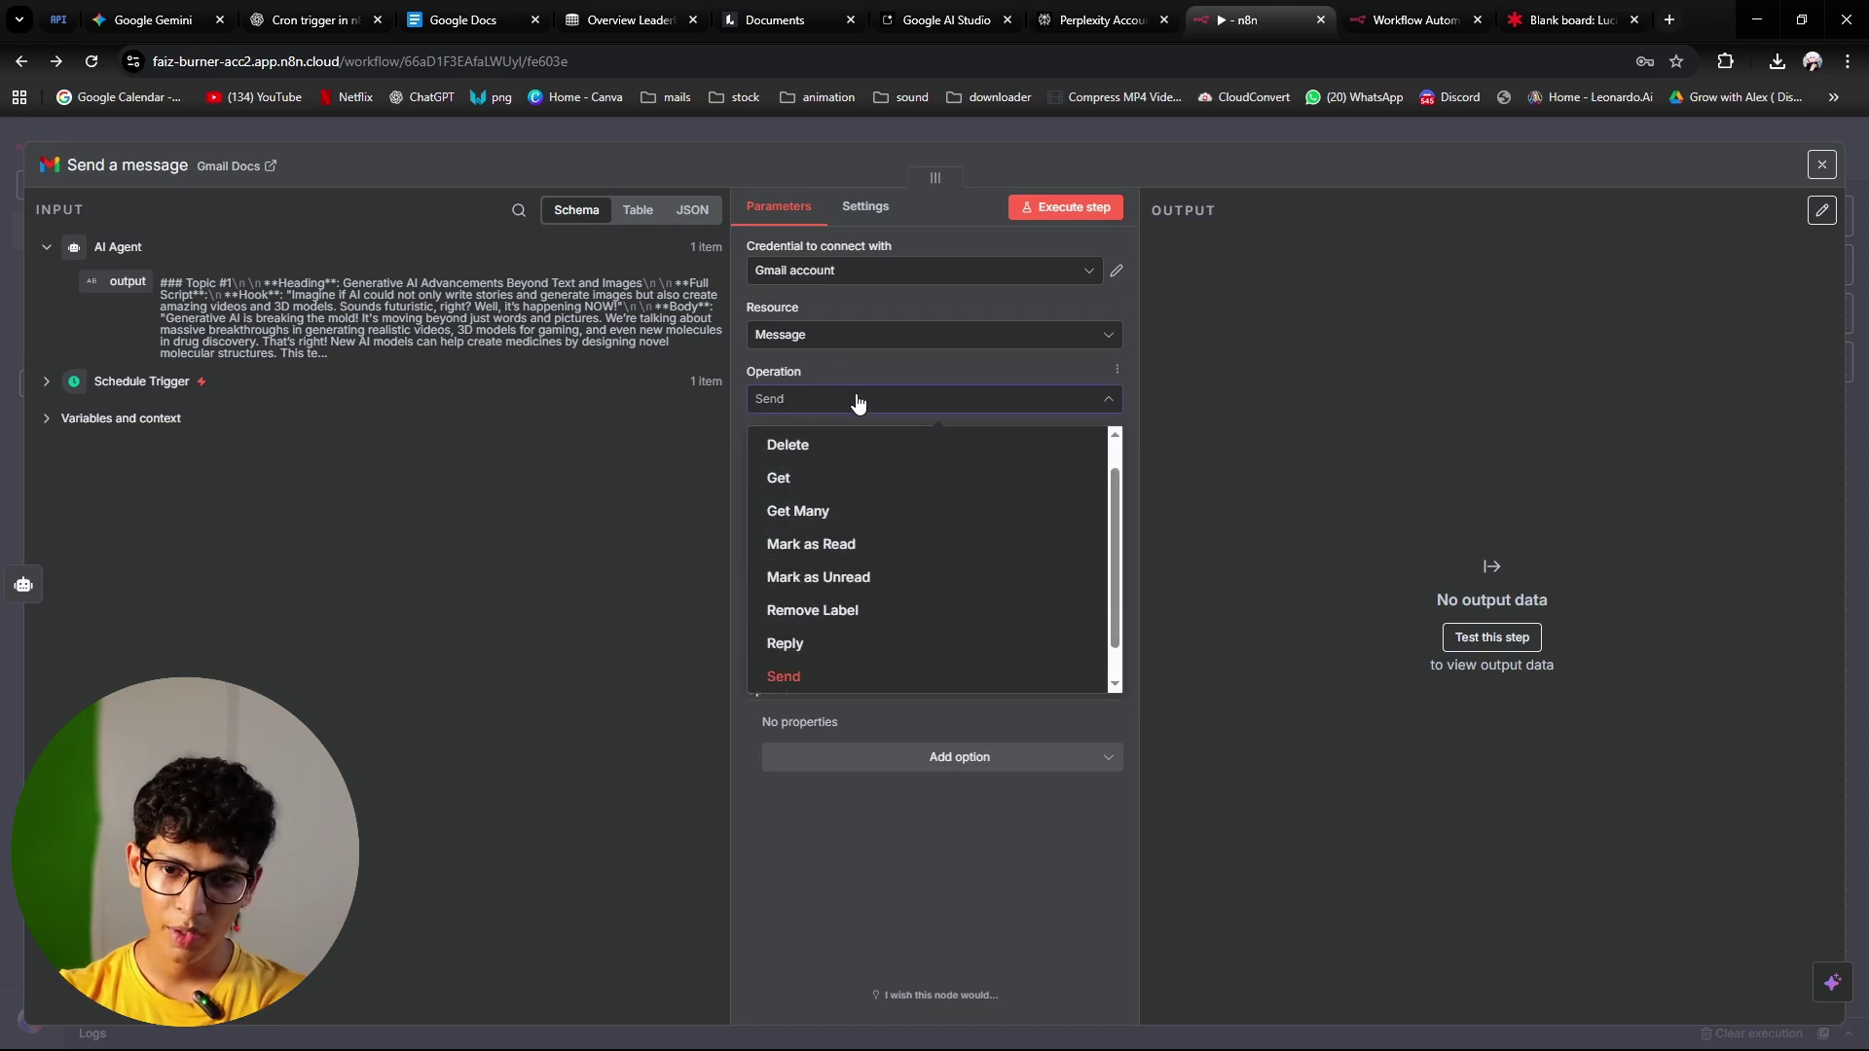
click(852, 407)
Step: Fill in the recipient address, subject 'done!', Text email type and message 'the scripts have been created.'
click(879, 458)
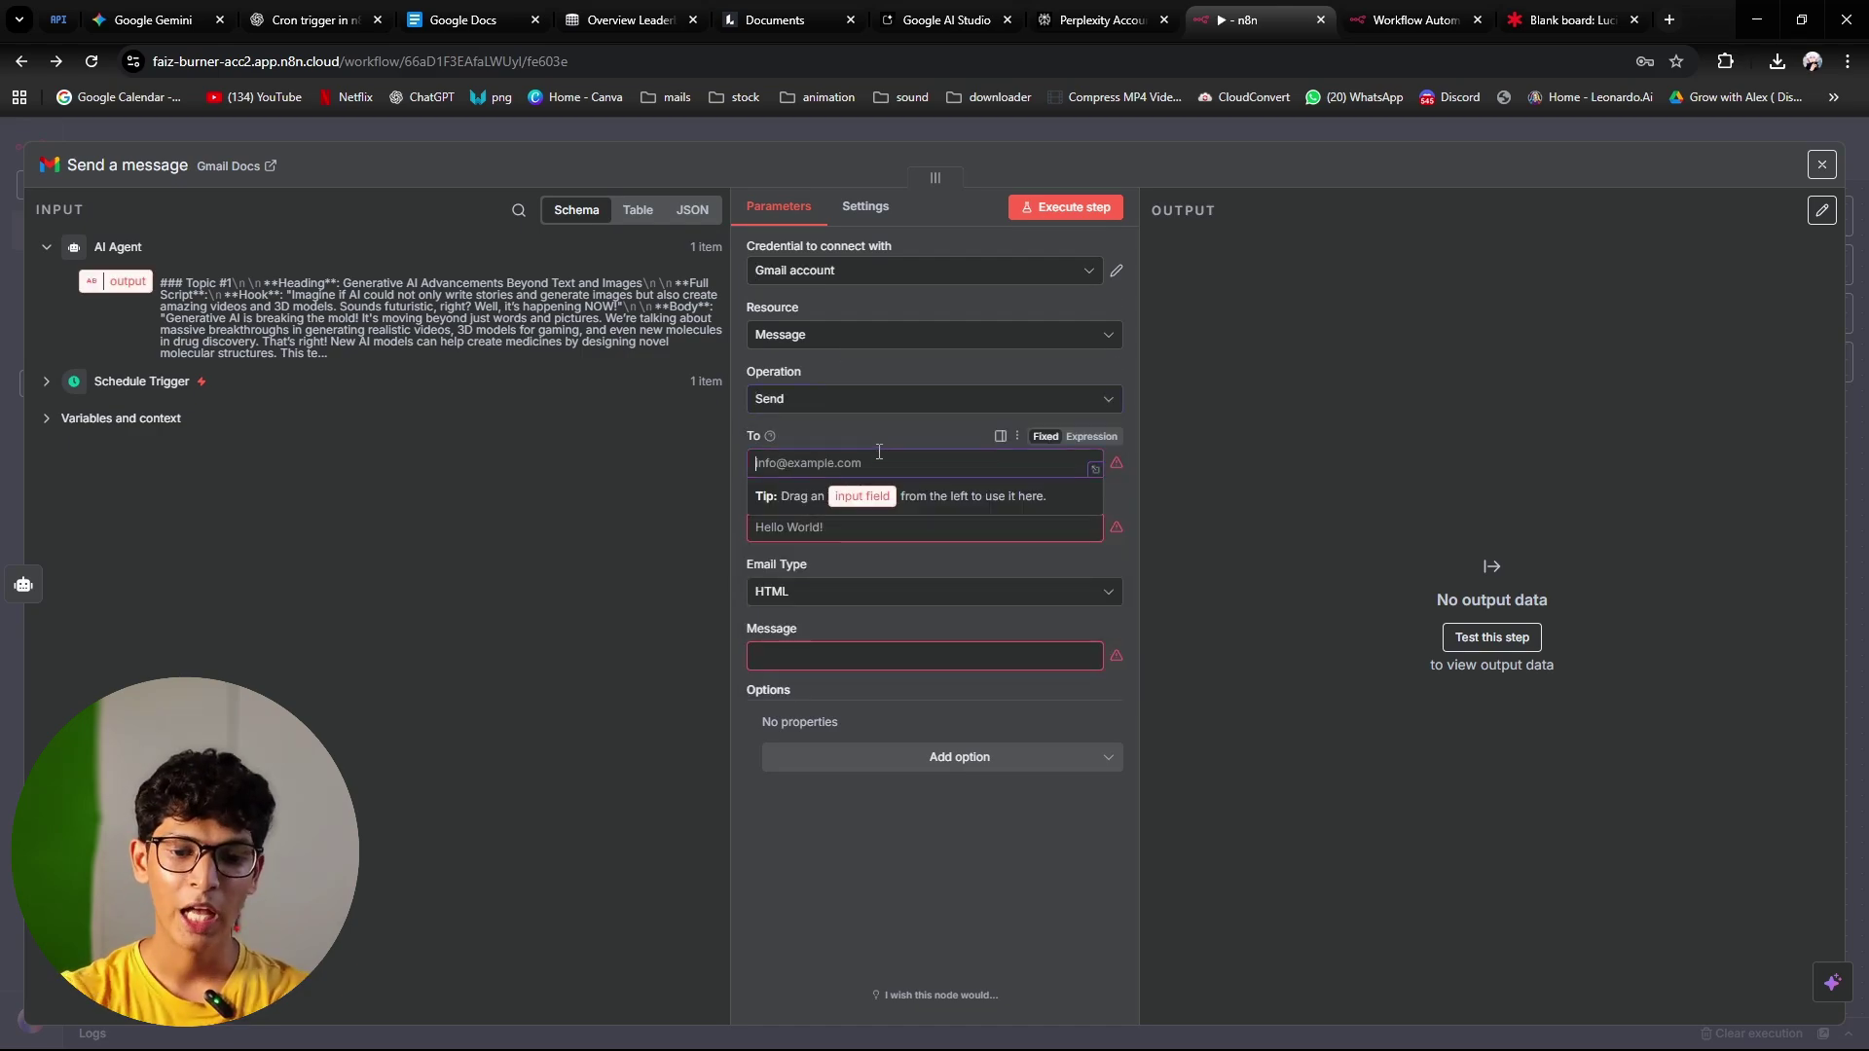
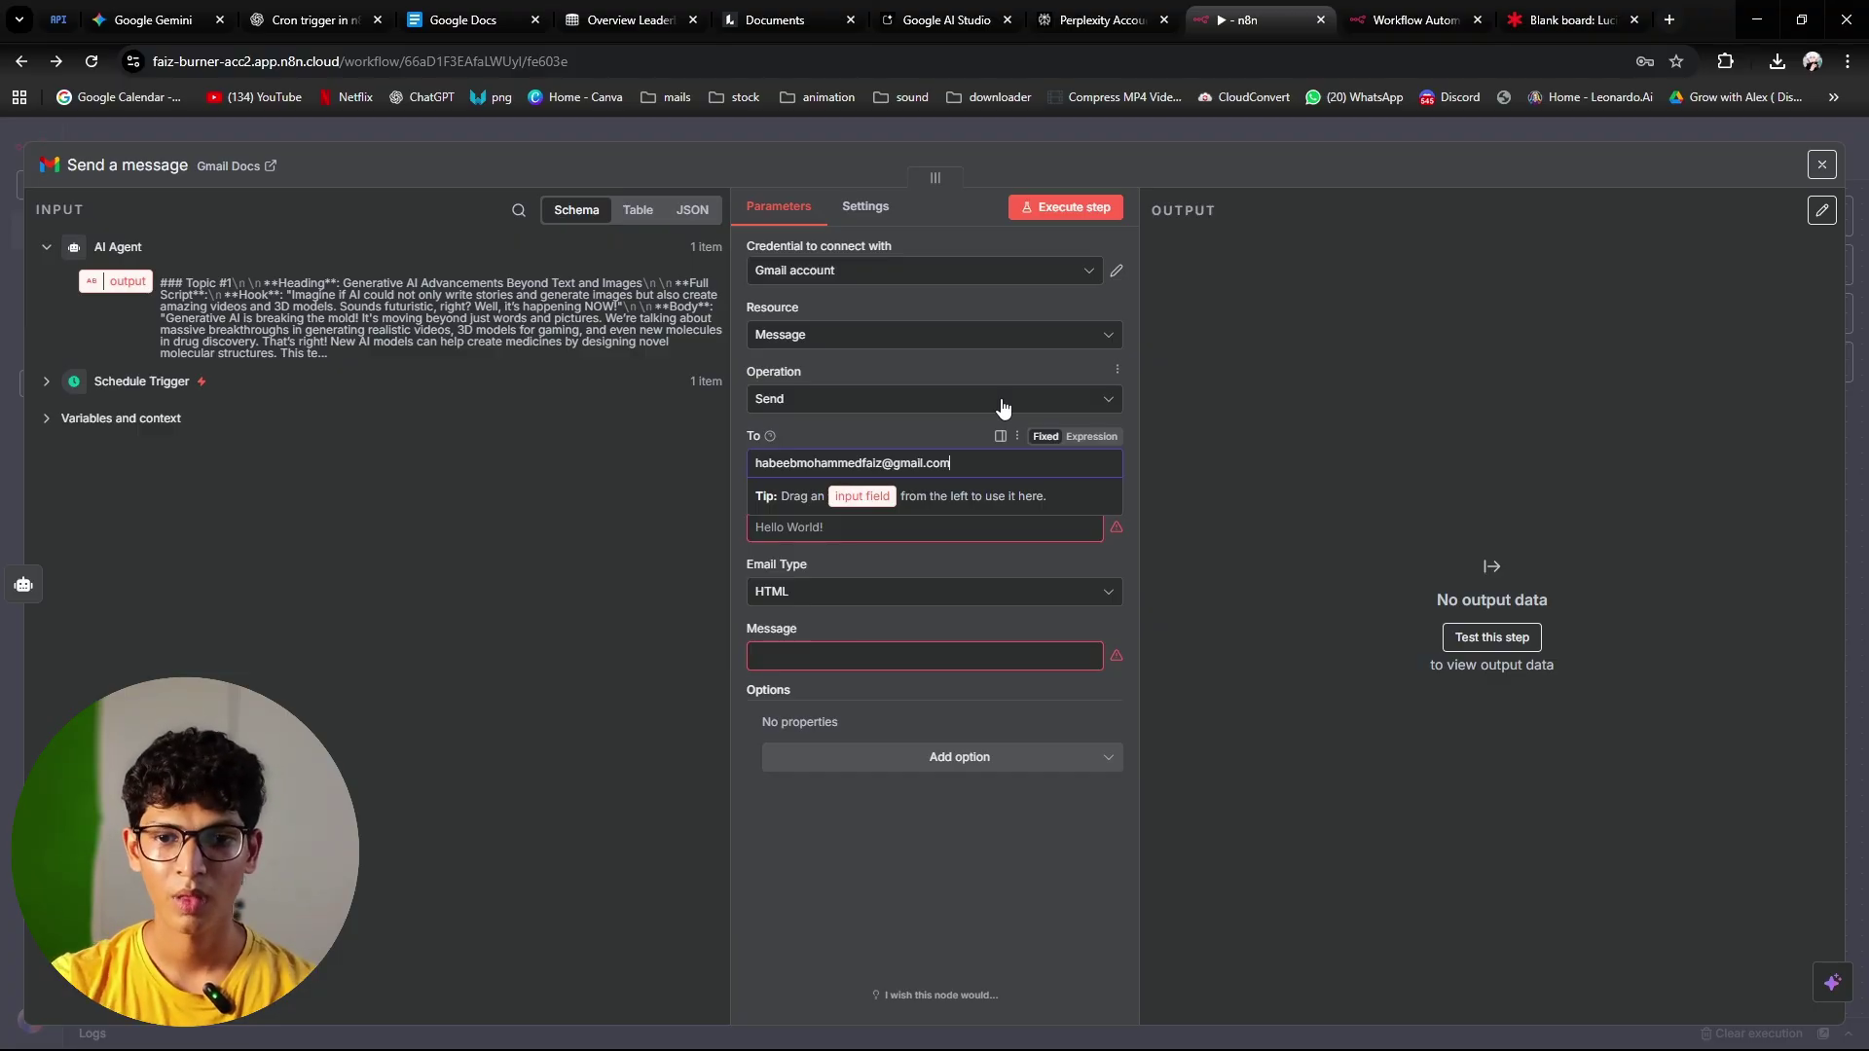
click(847, 529)
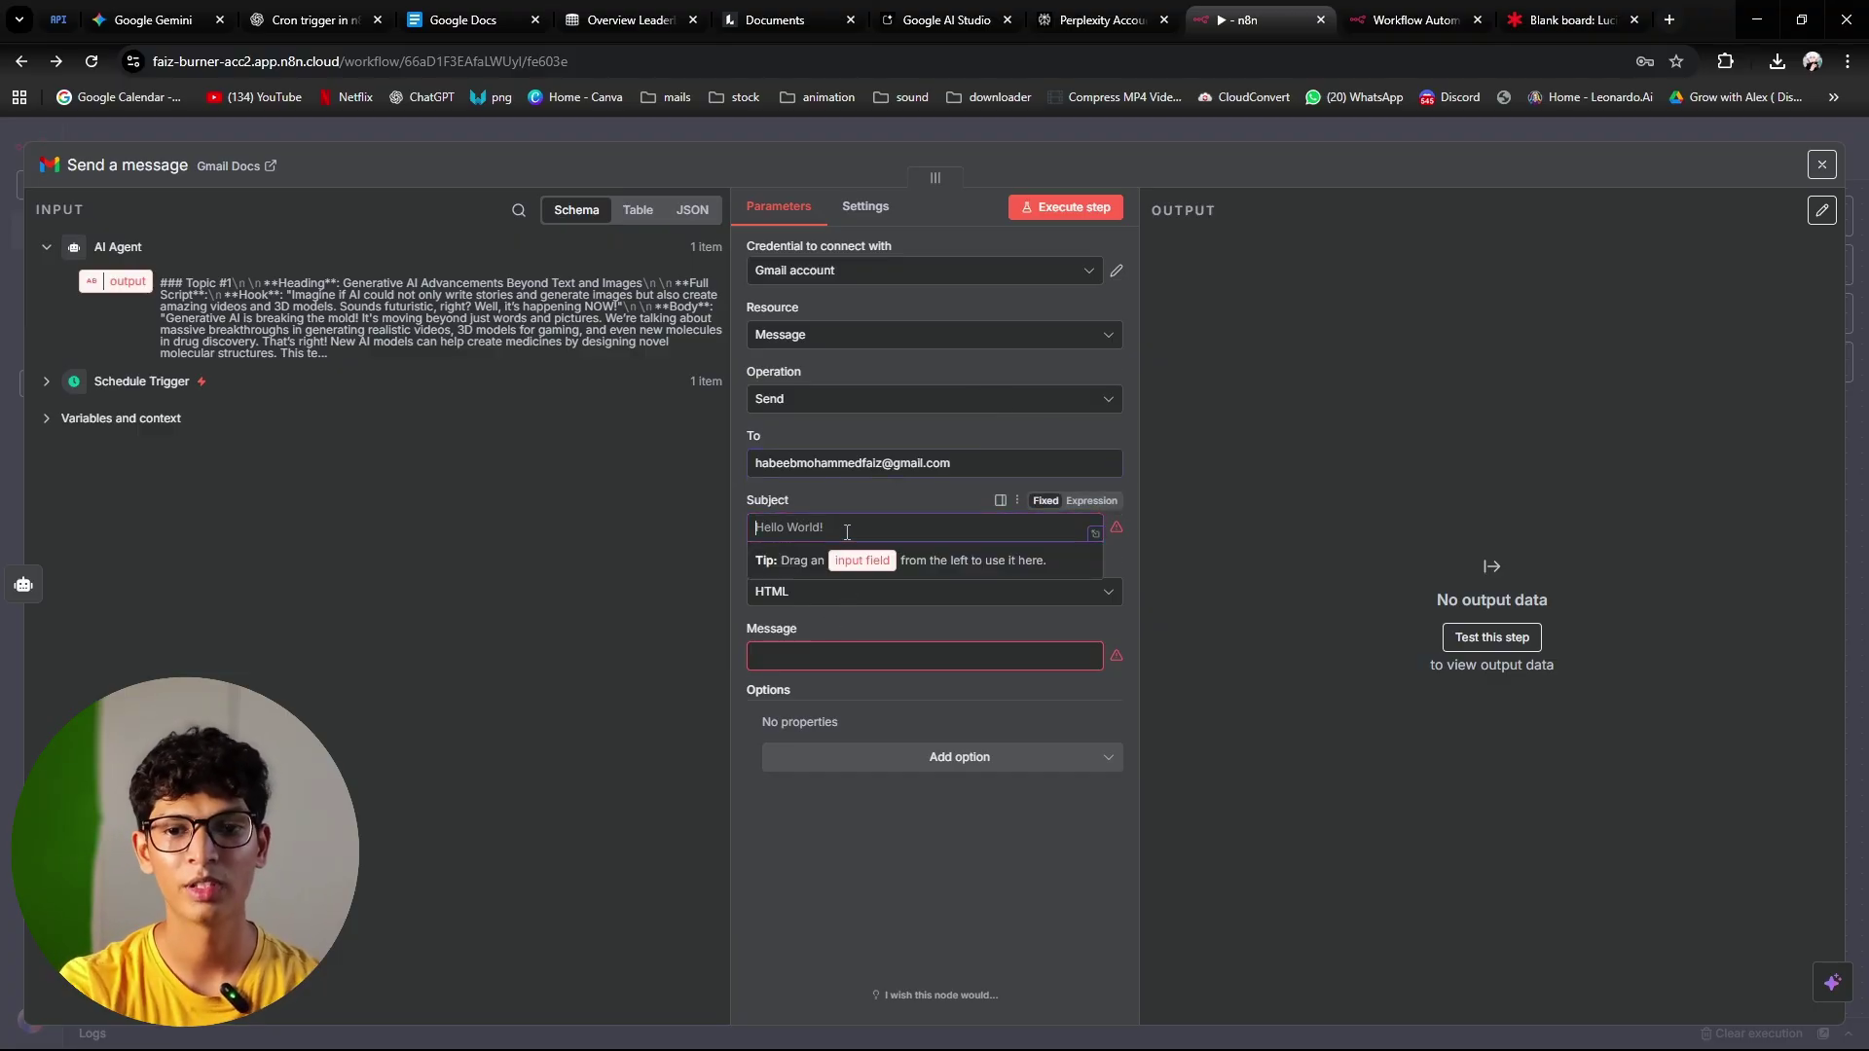
text(done!)
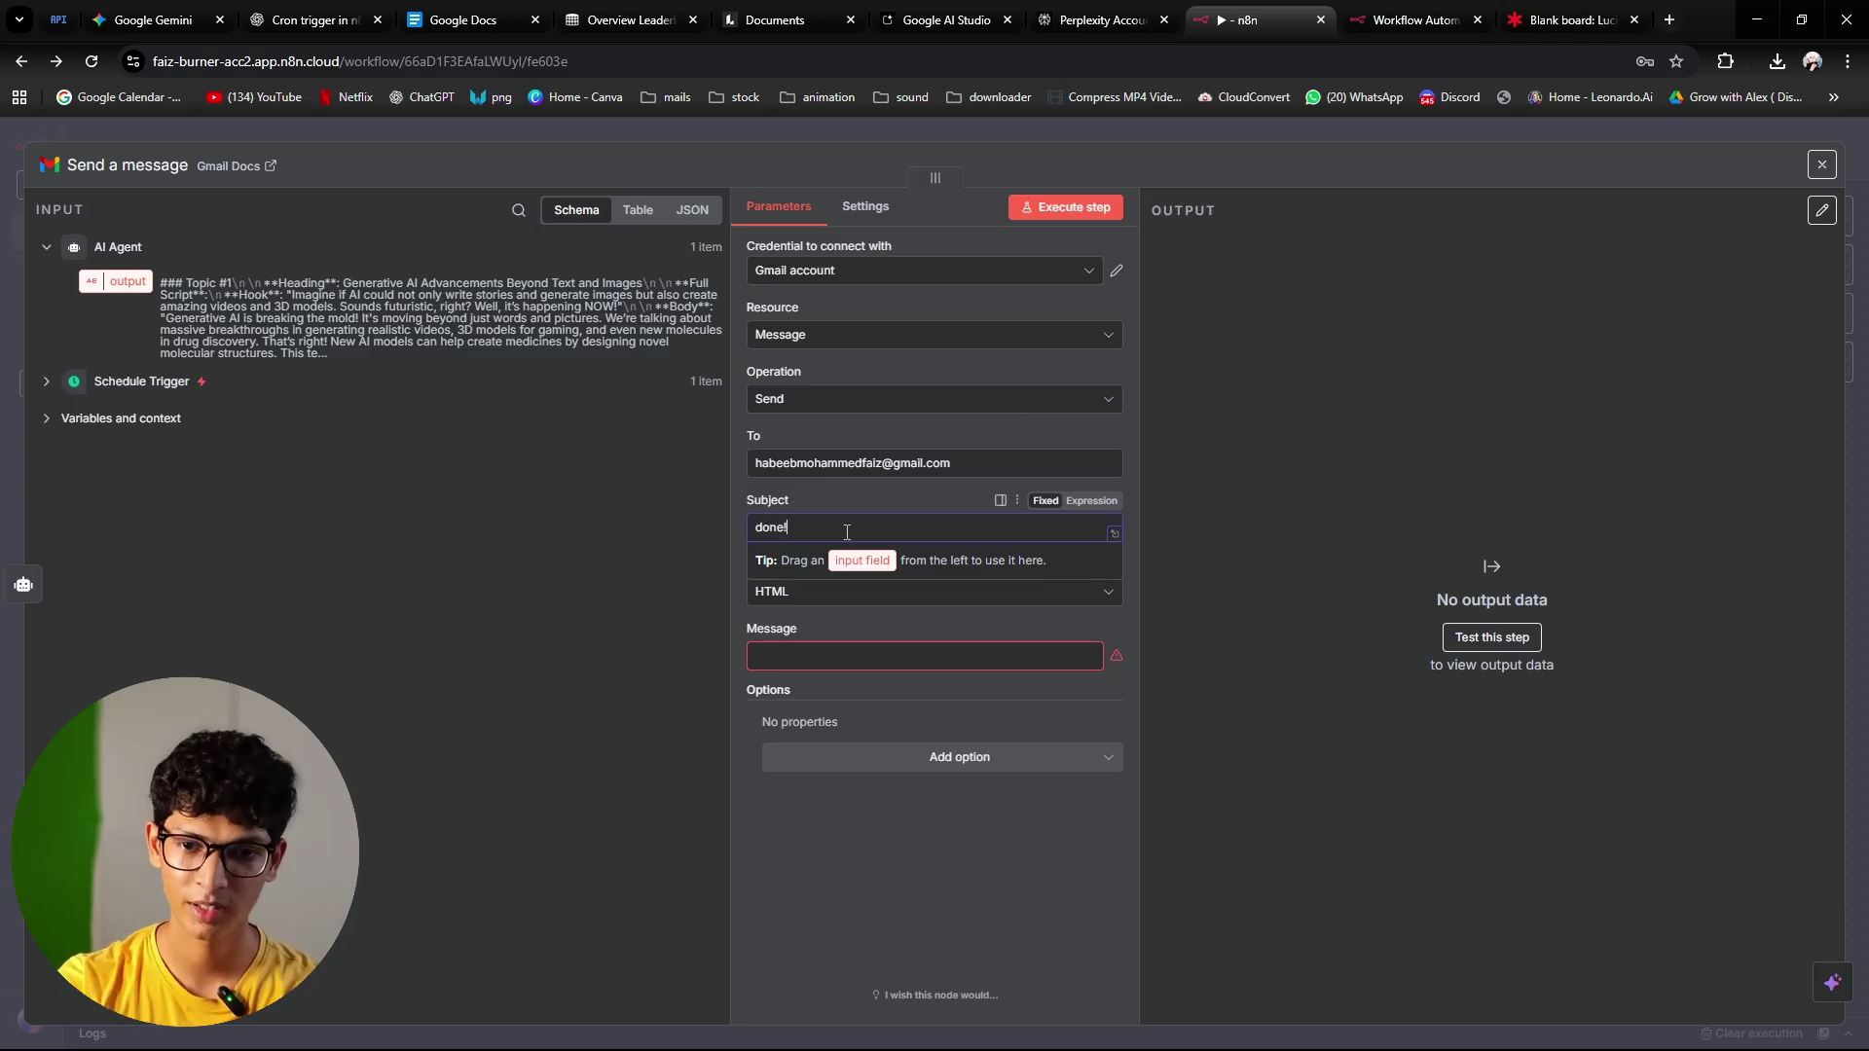
click(875, 684)
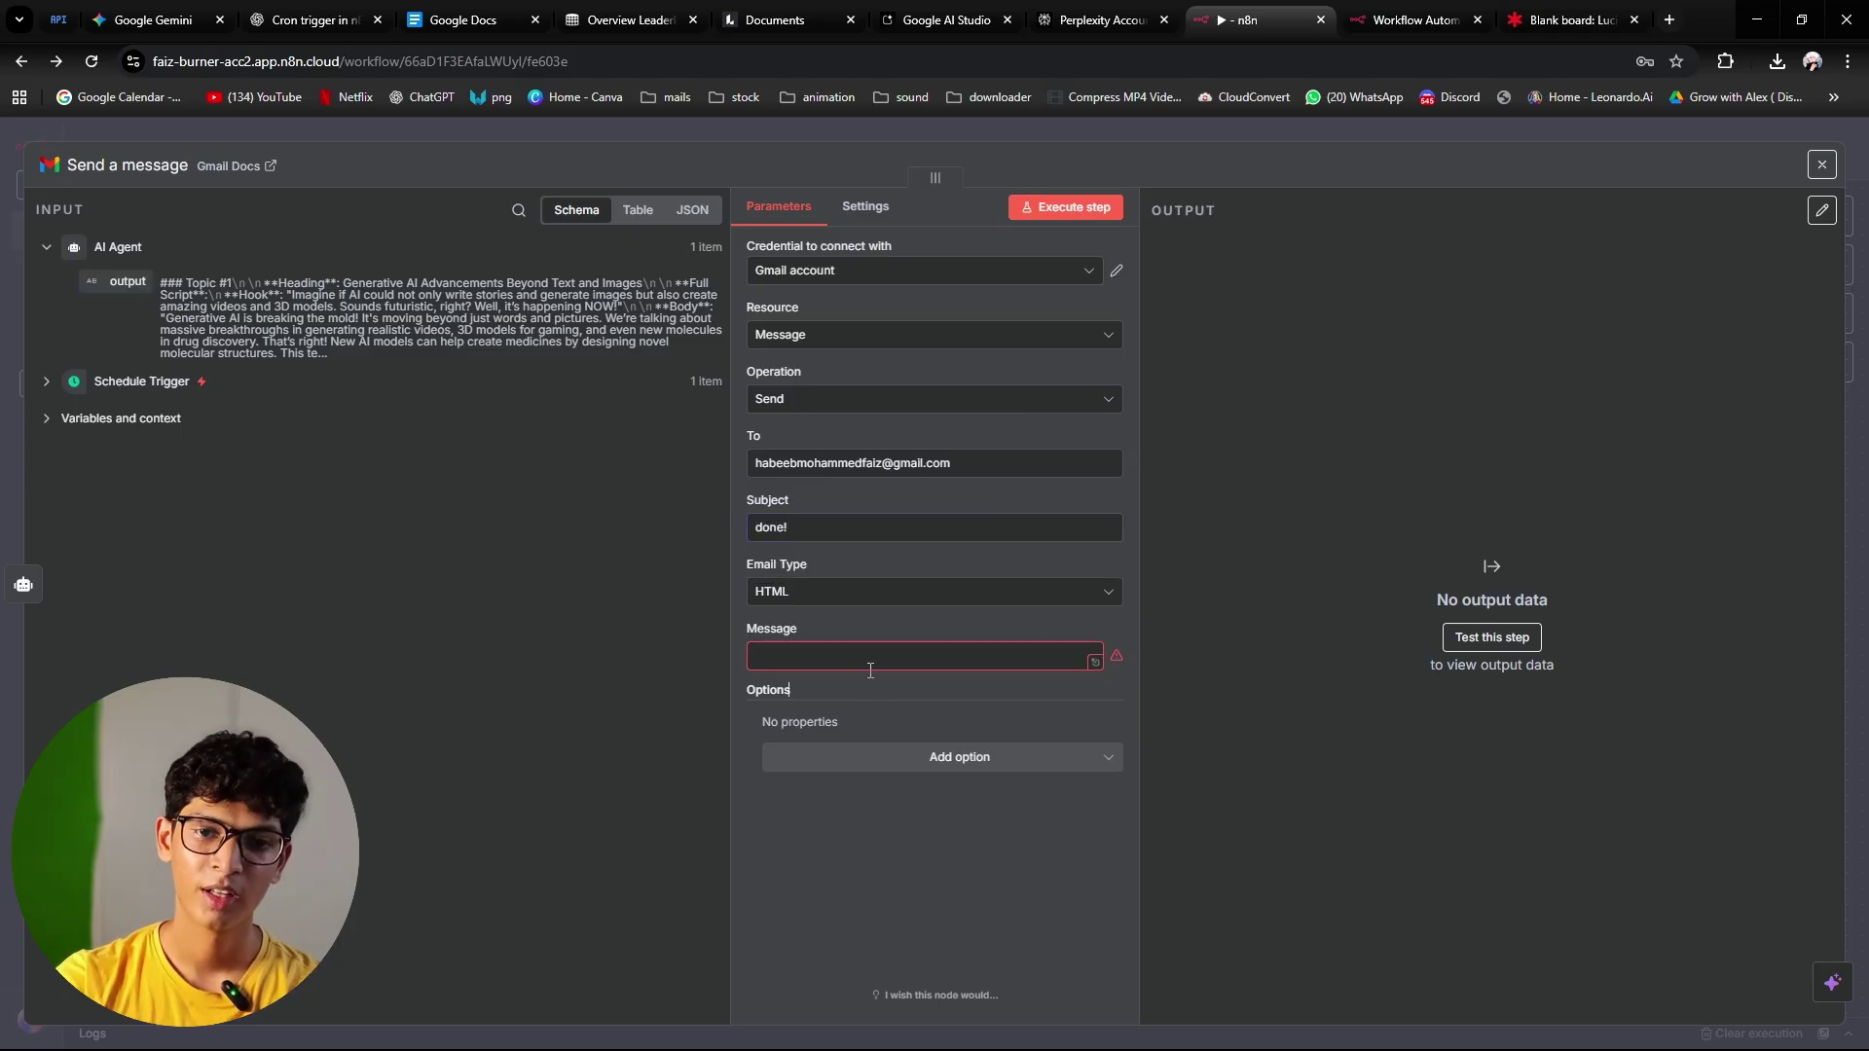
click(878, 592)
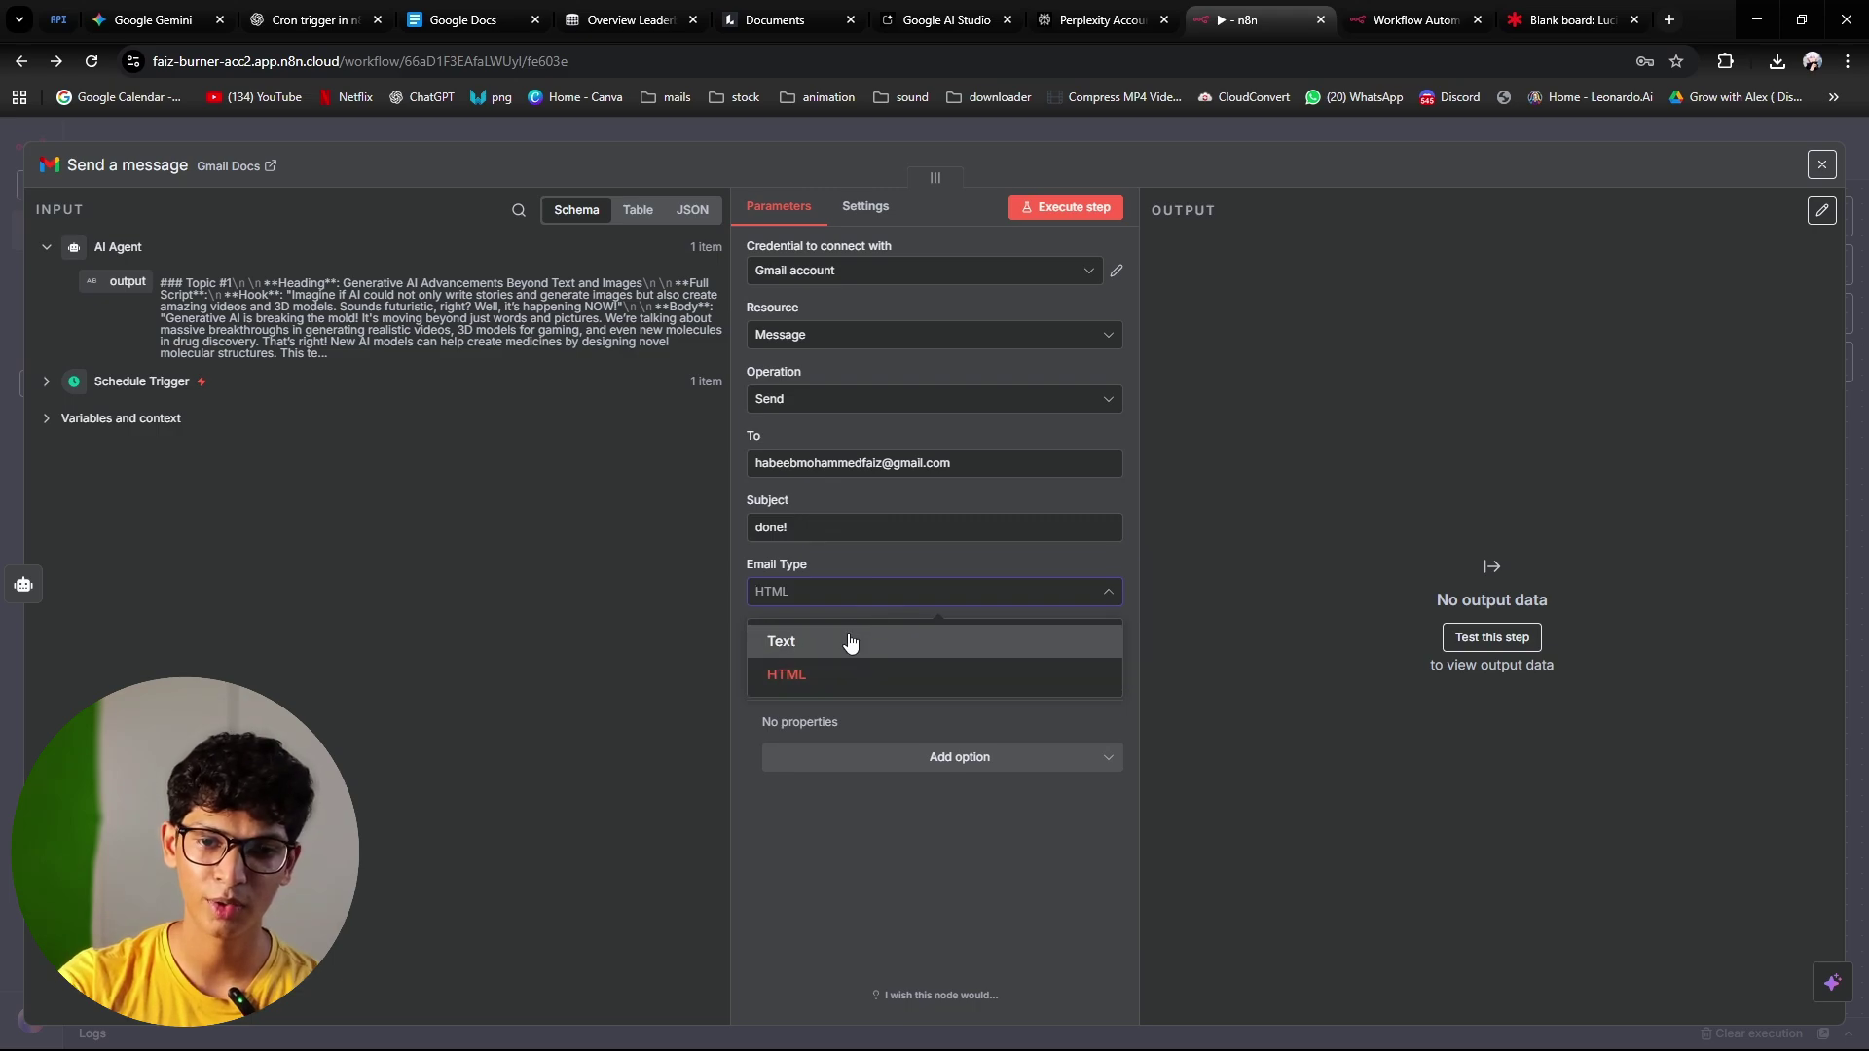
click(849, 642)
click(850, 656)
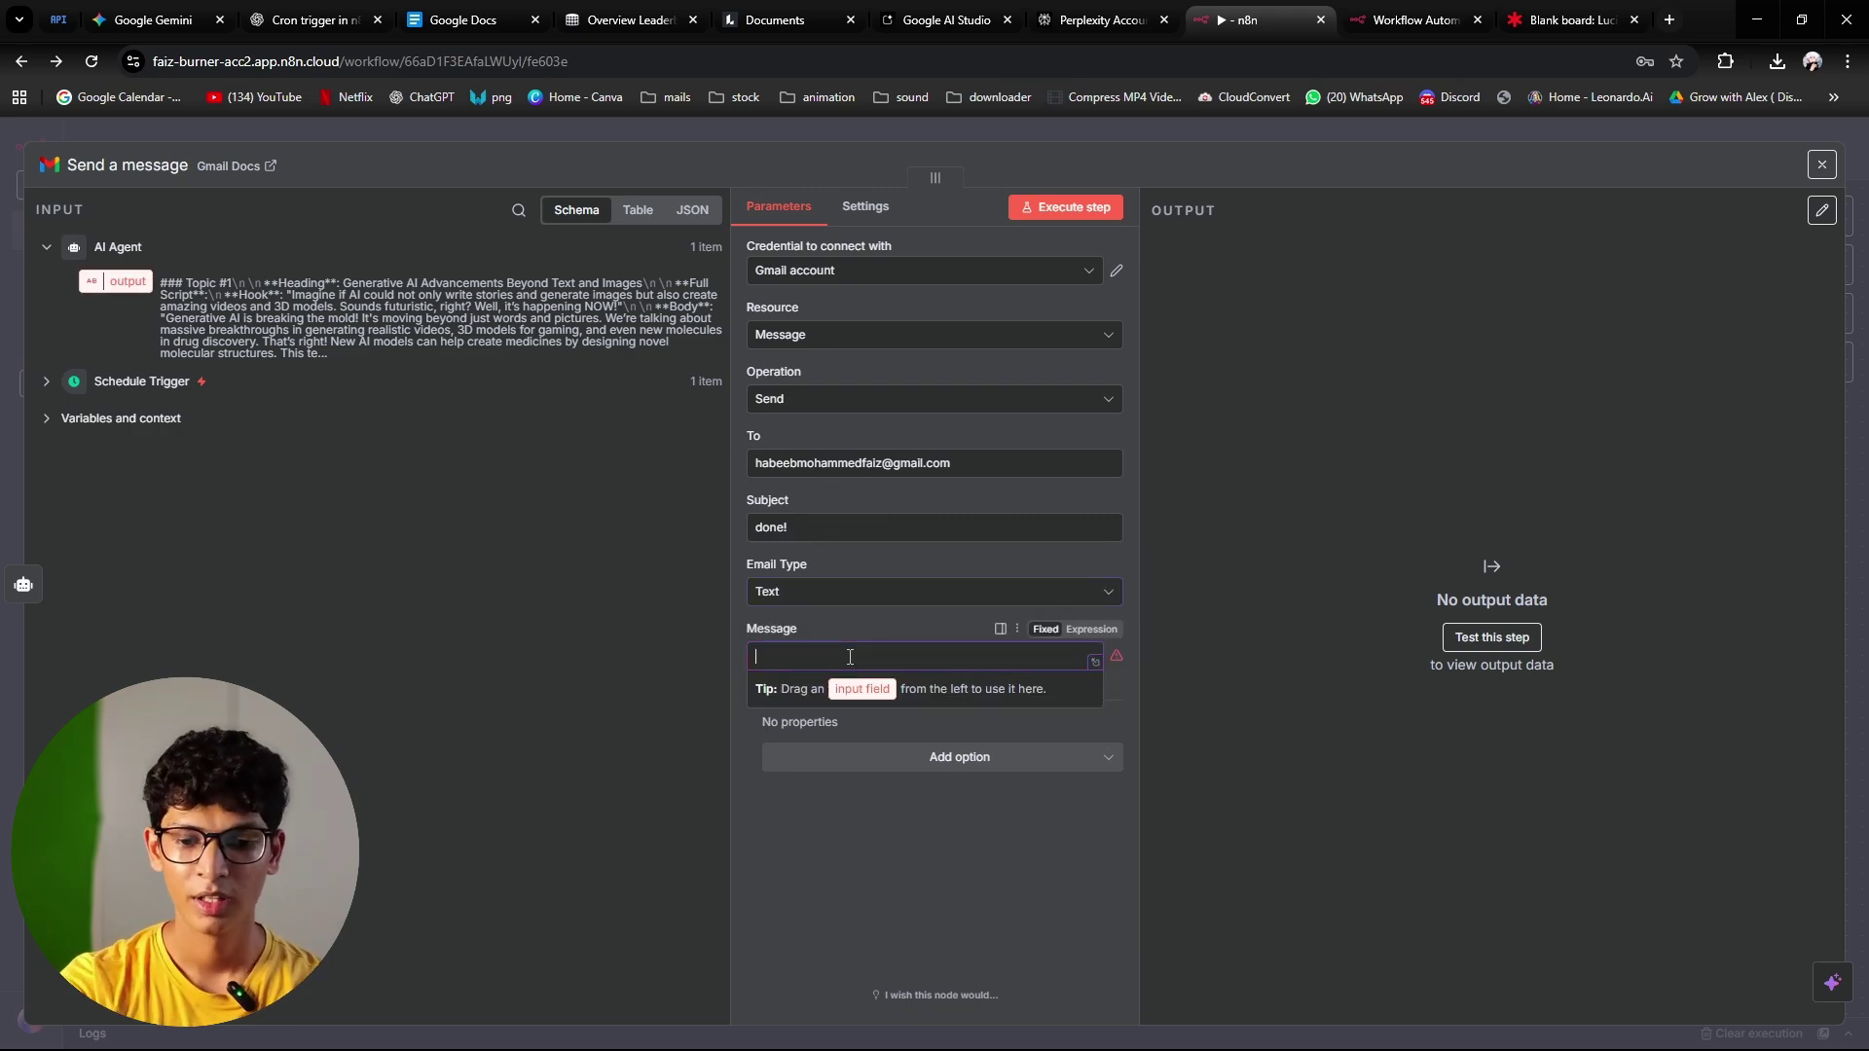
text(the scr)
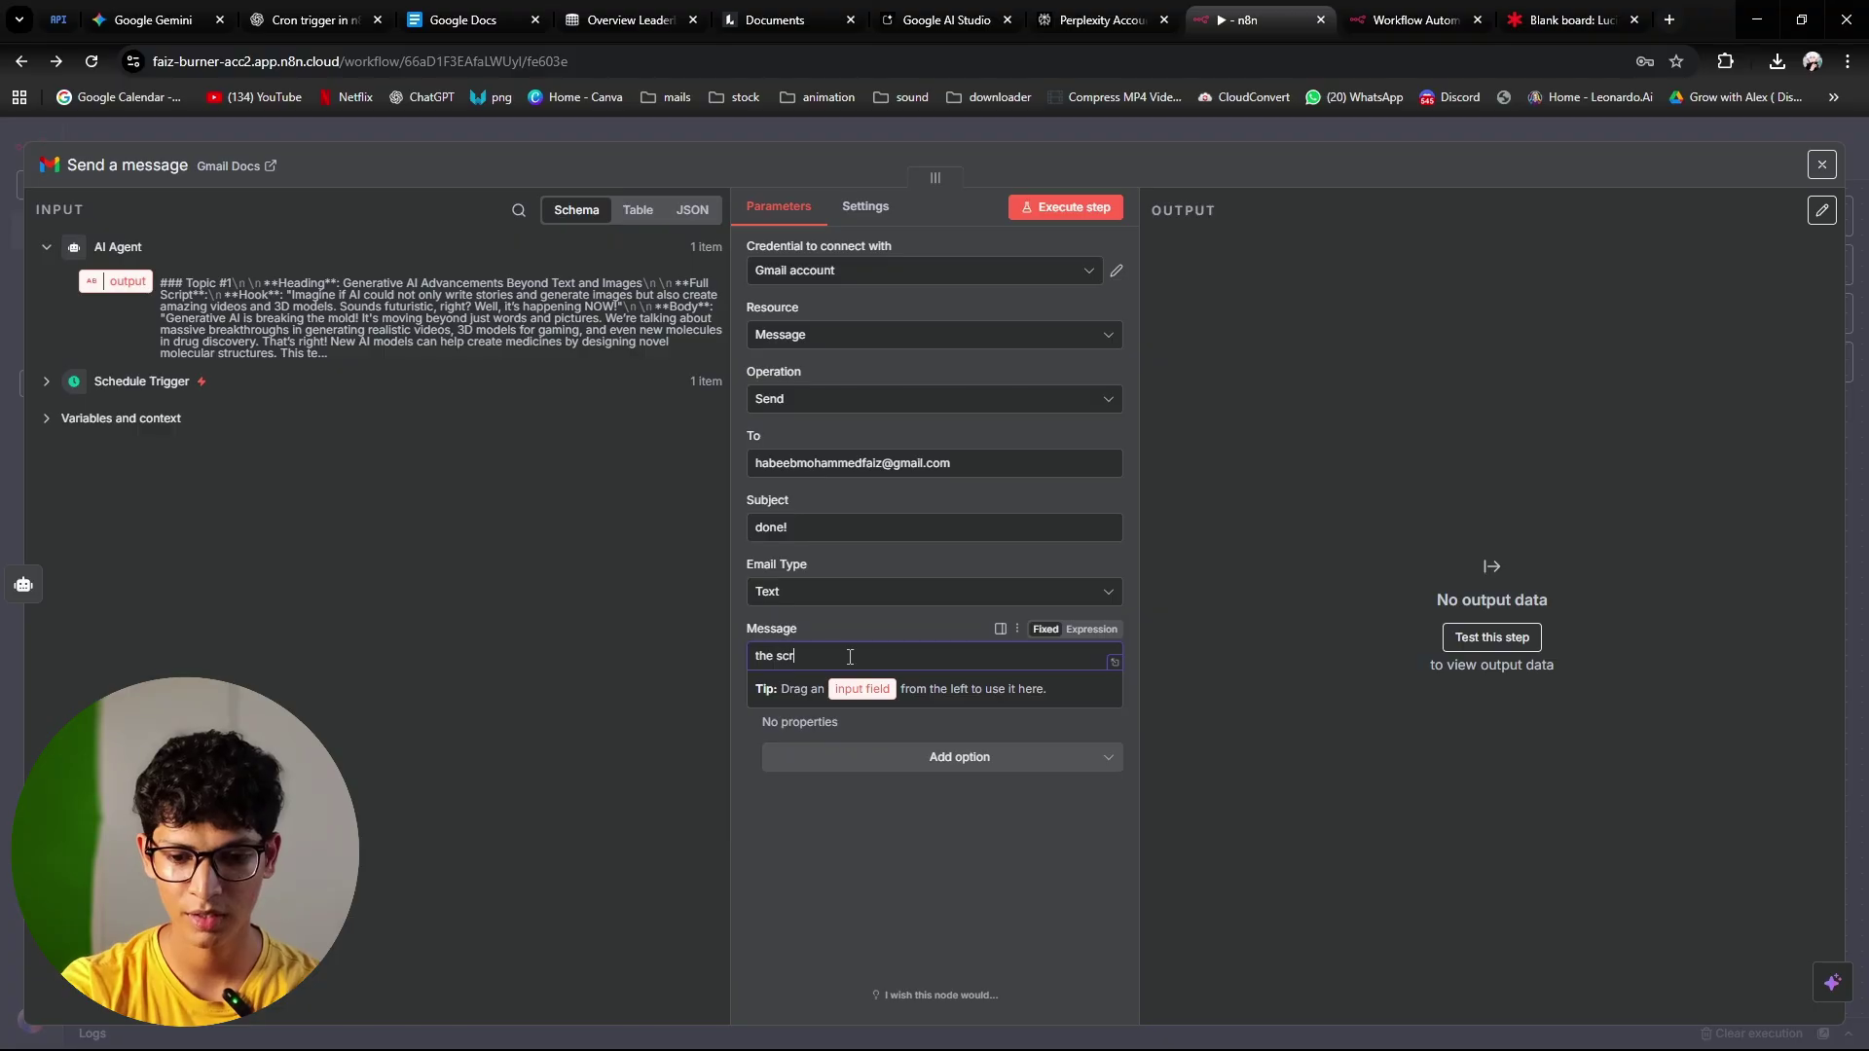
text(ipts have)
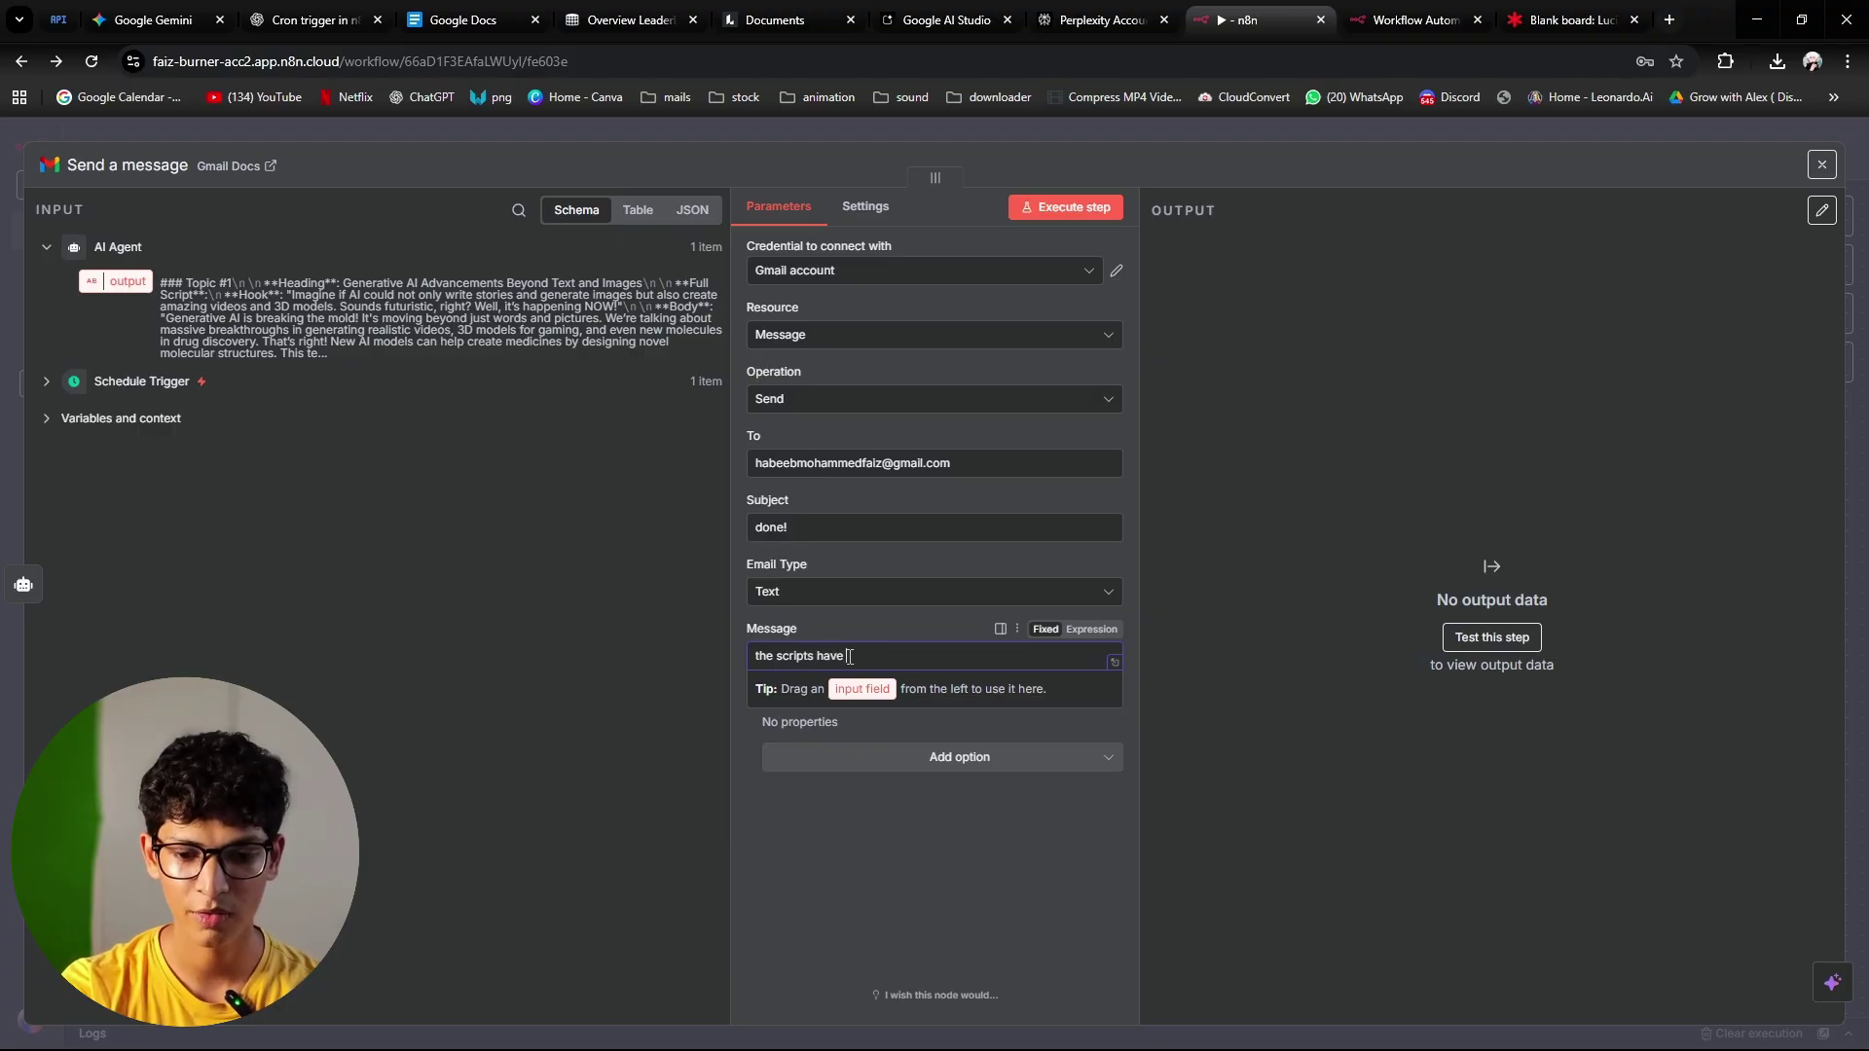
text( been crea)
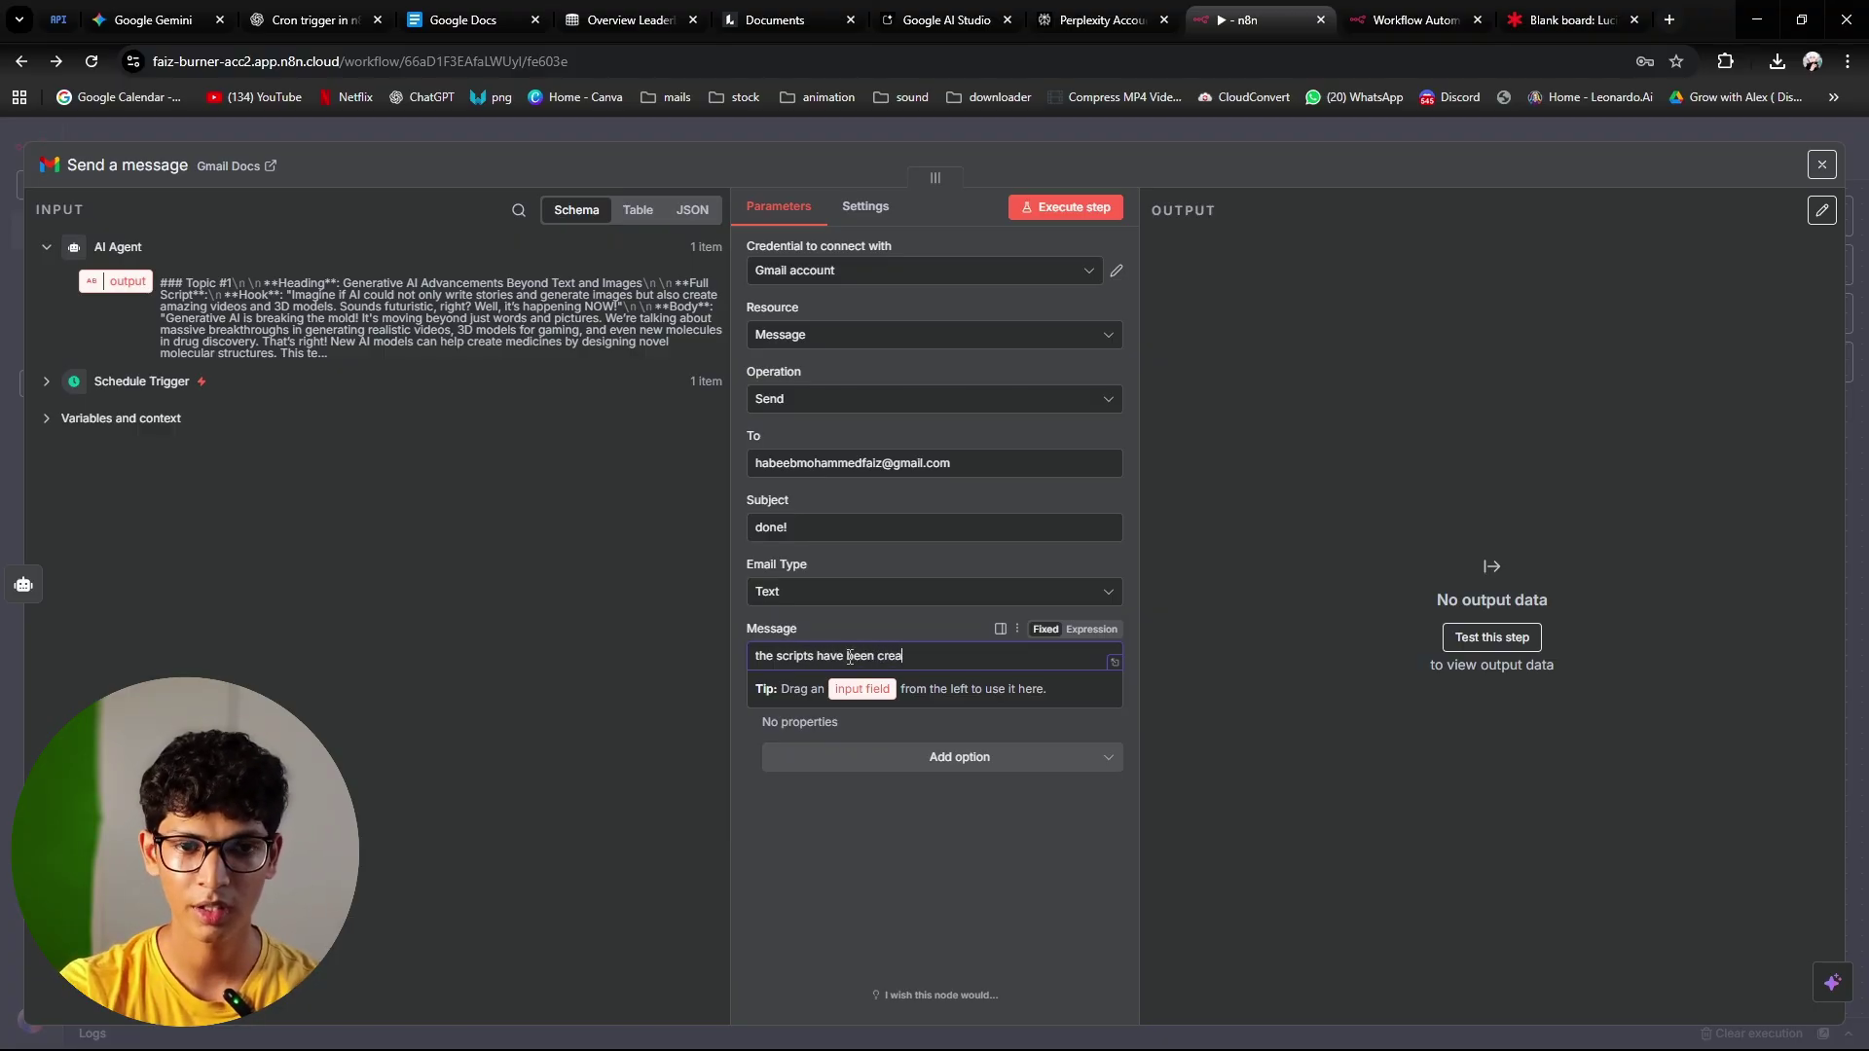
text(ted.)
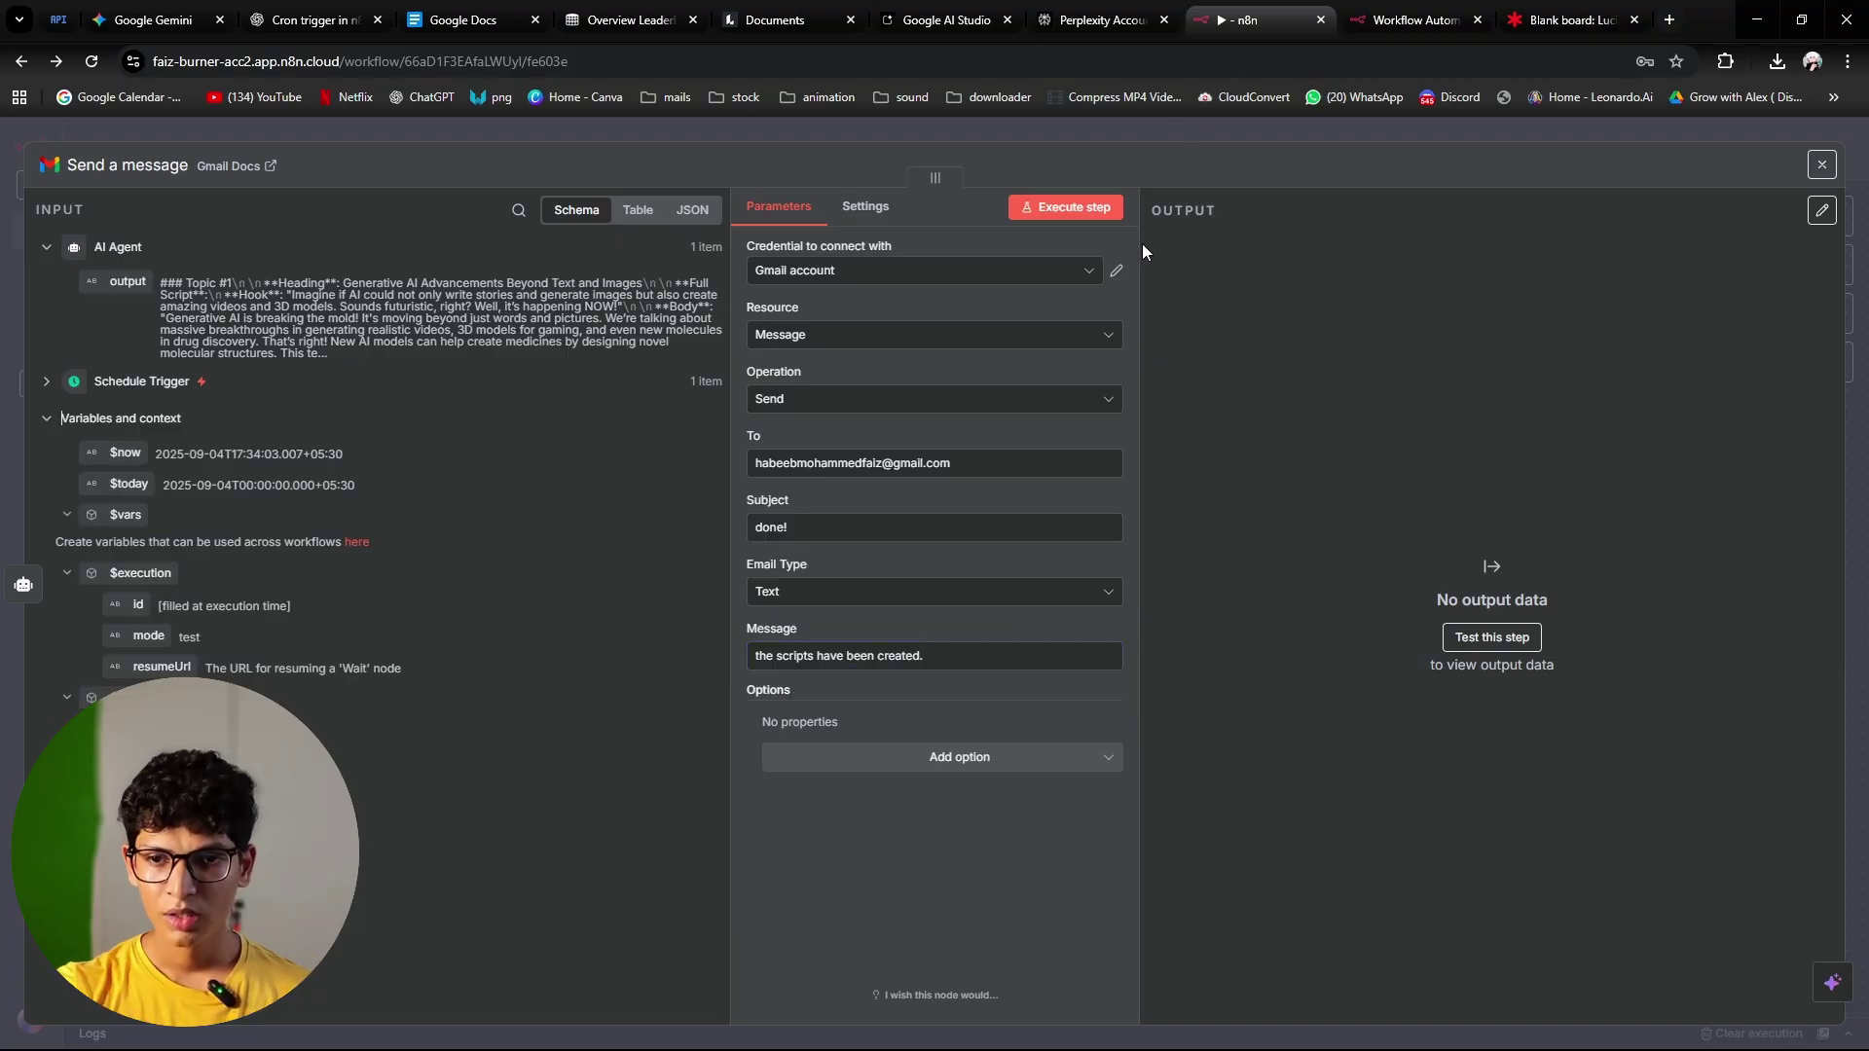
Step: Align Schedule Trigger, AI Agent and Send a message in one row and run the whole workflow
click(1176, 136)
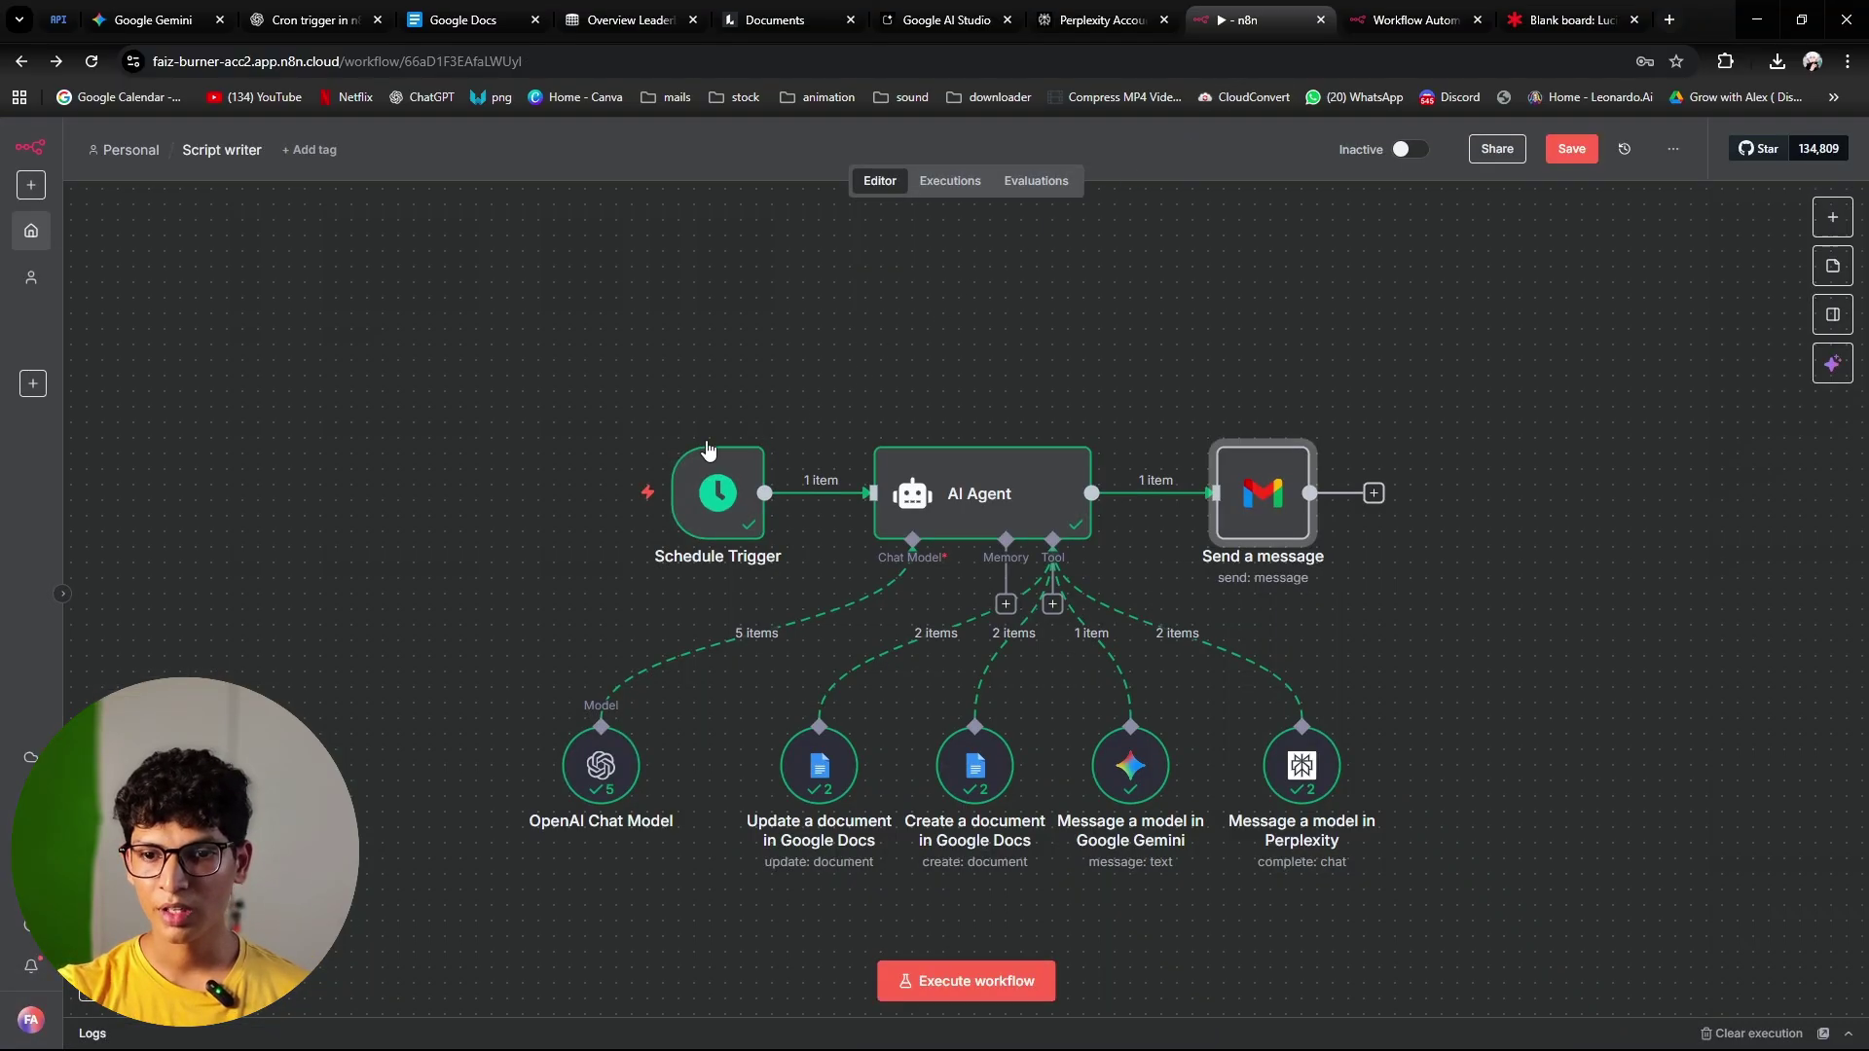
mouse_move(1261, 494)
mouse_down()
mouse_move(1217, 506)
mouse_move(1270, 516)
mouse_up()
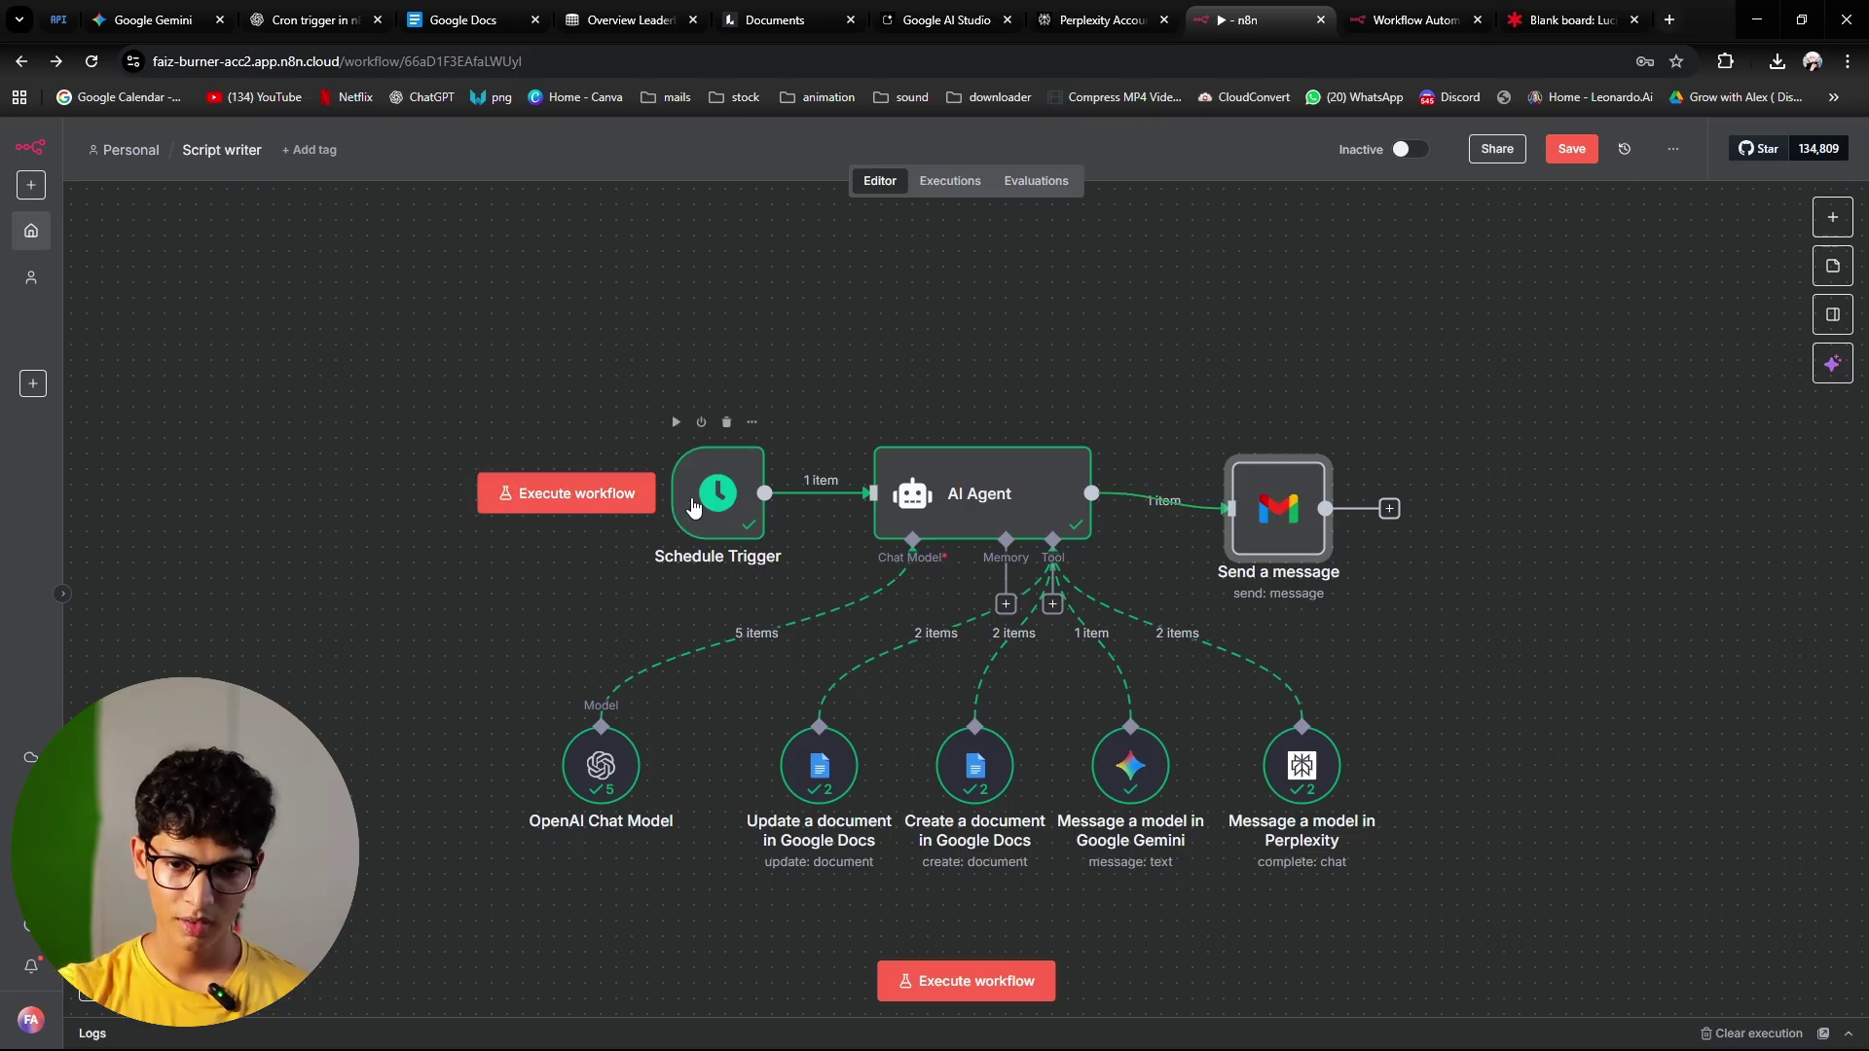
drag(676, 494, 502, 494)
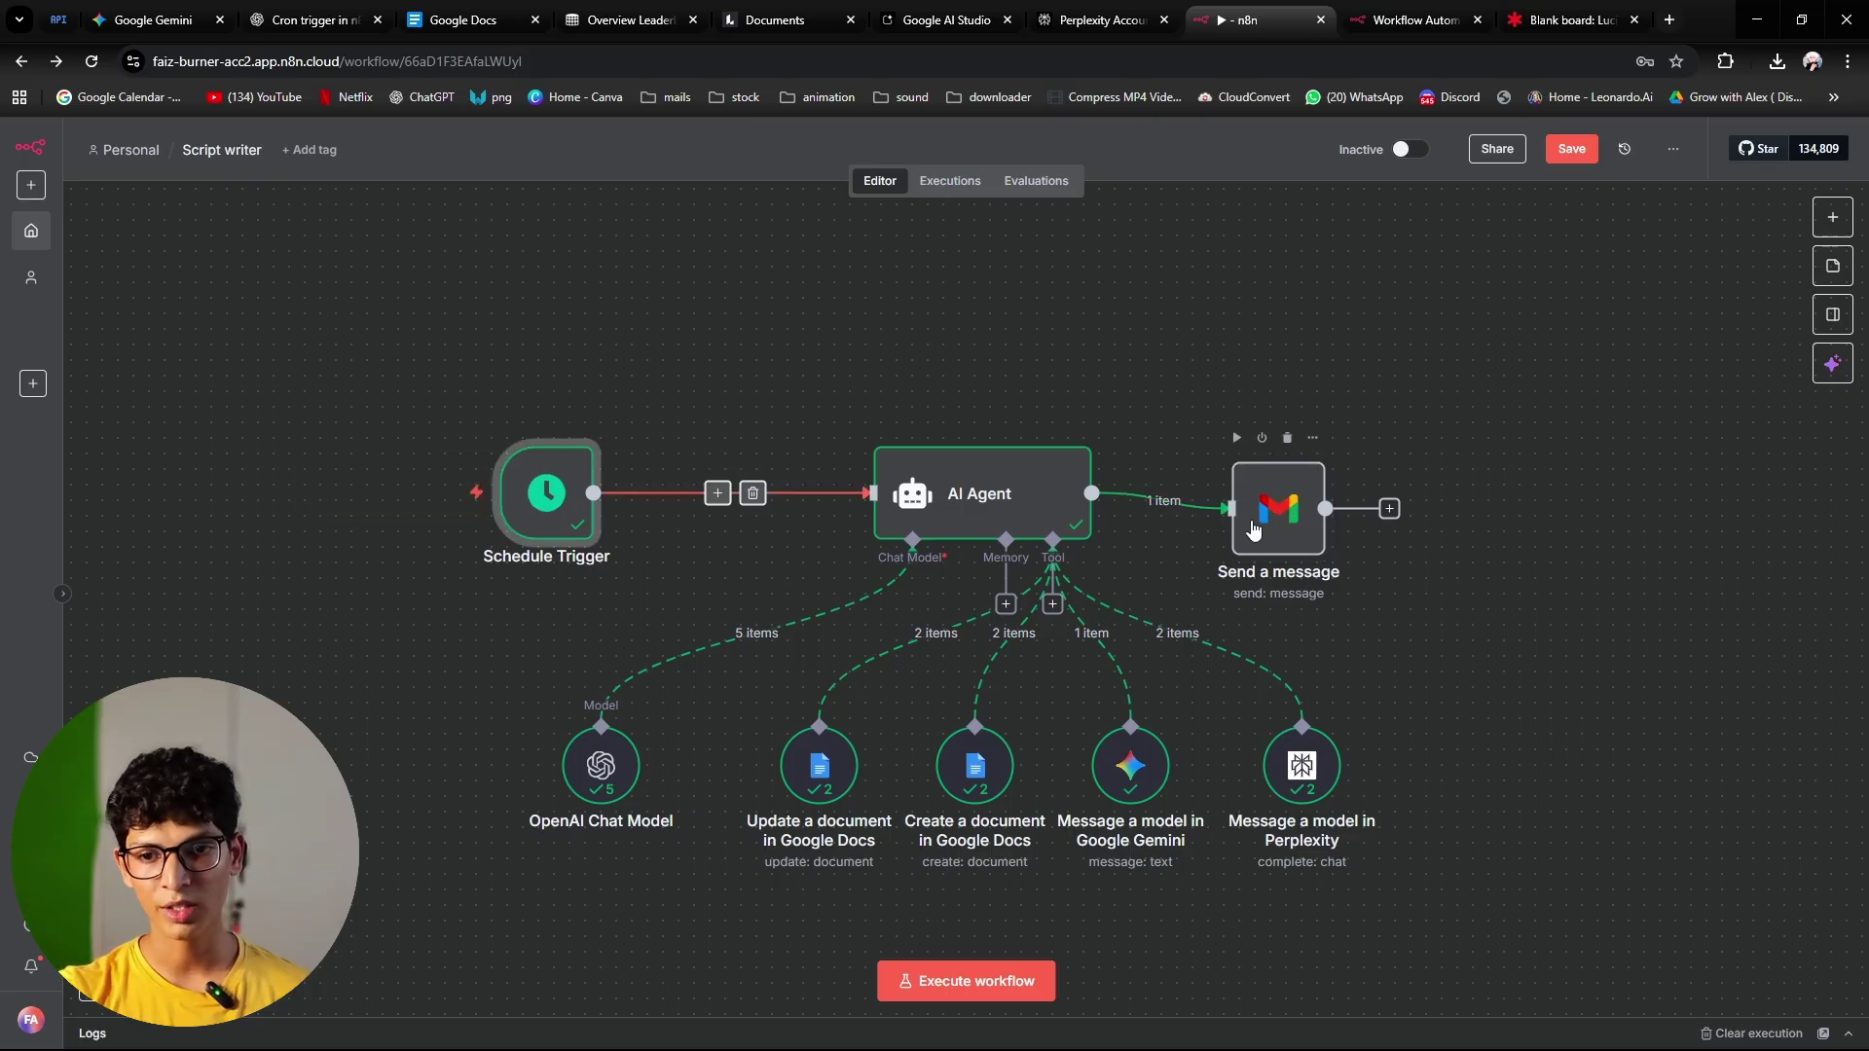
drag(1251, 525, 1432, 494)
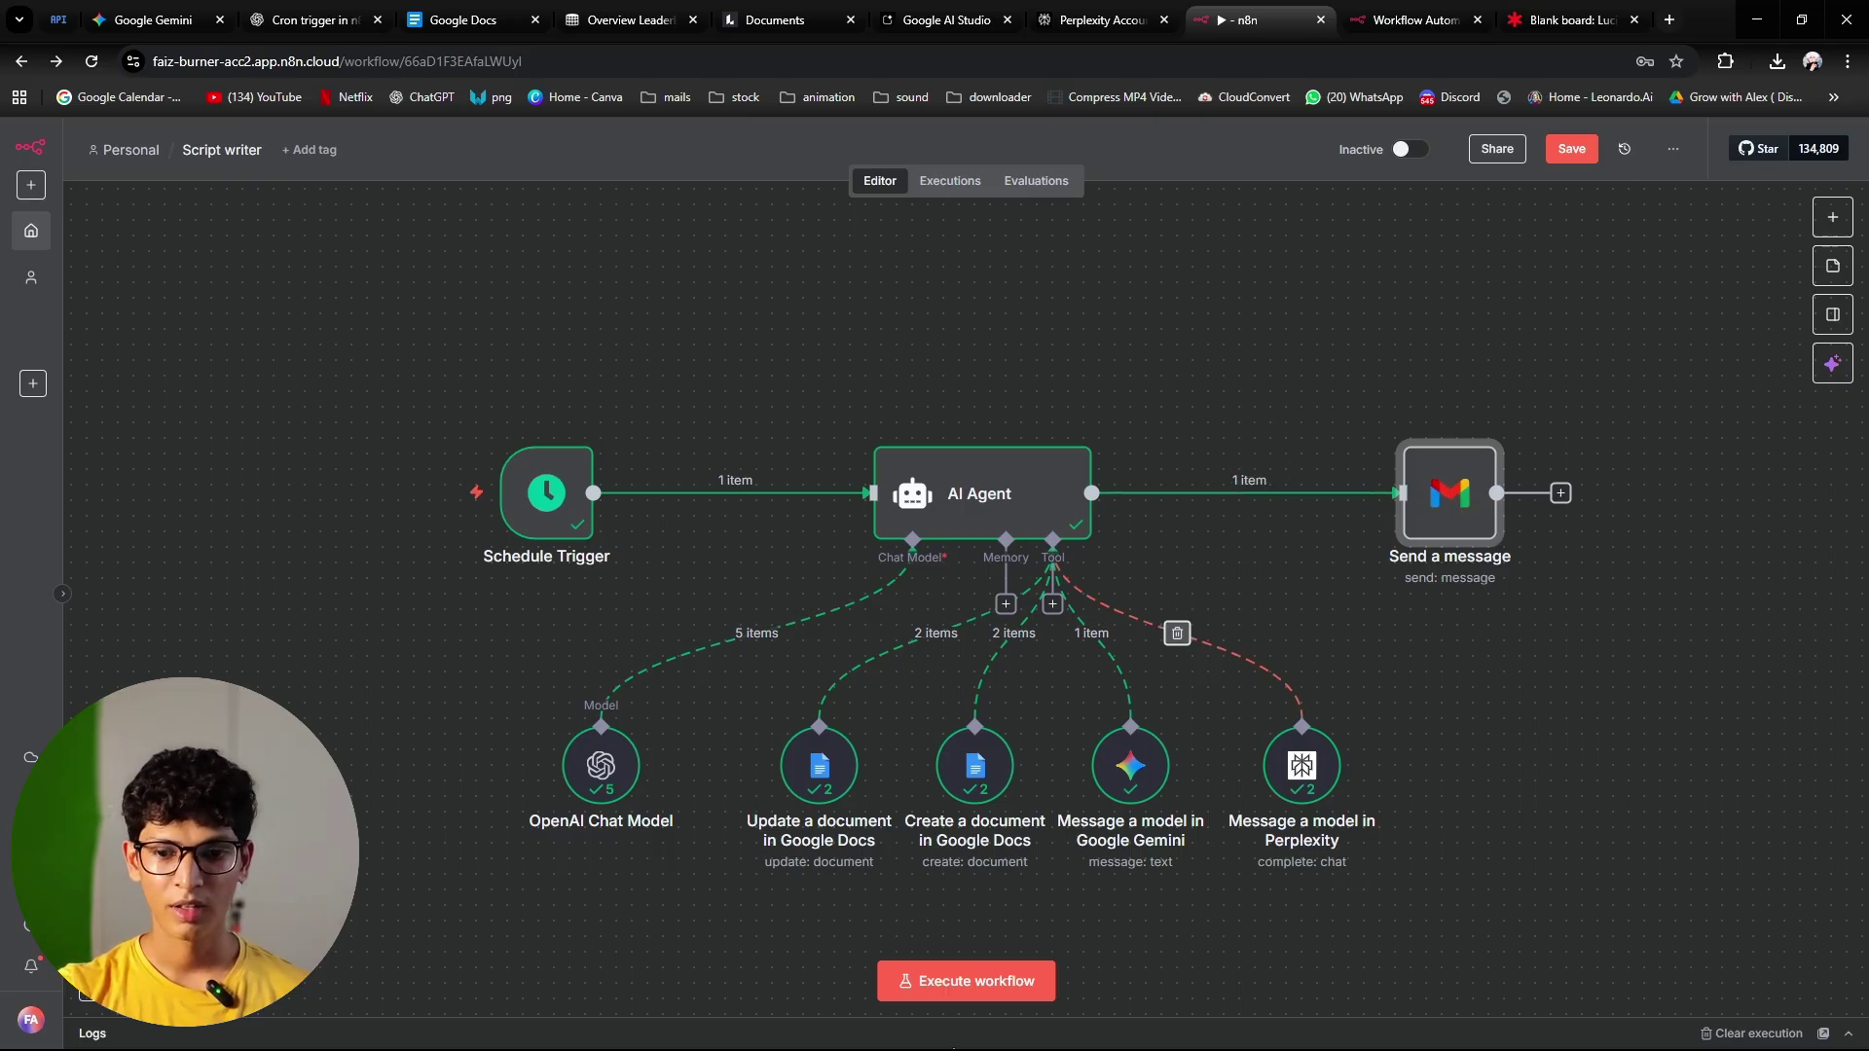
click(985, 981)
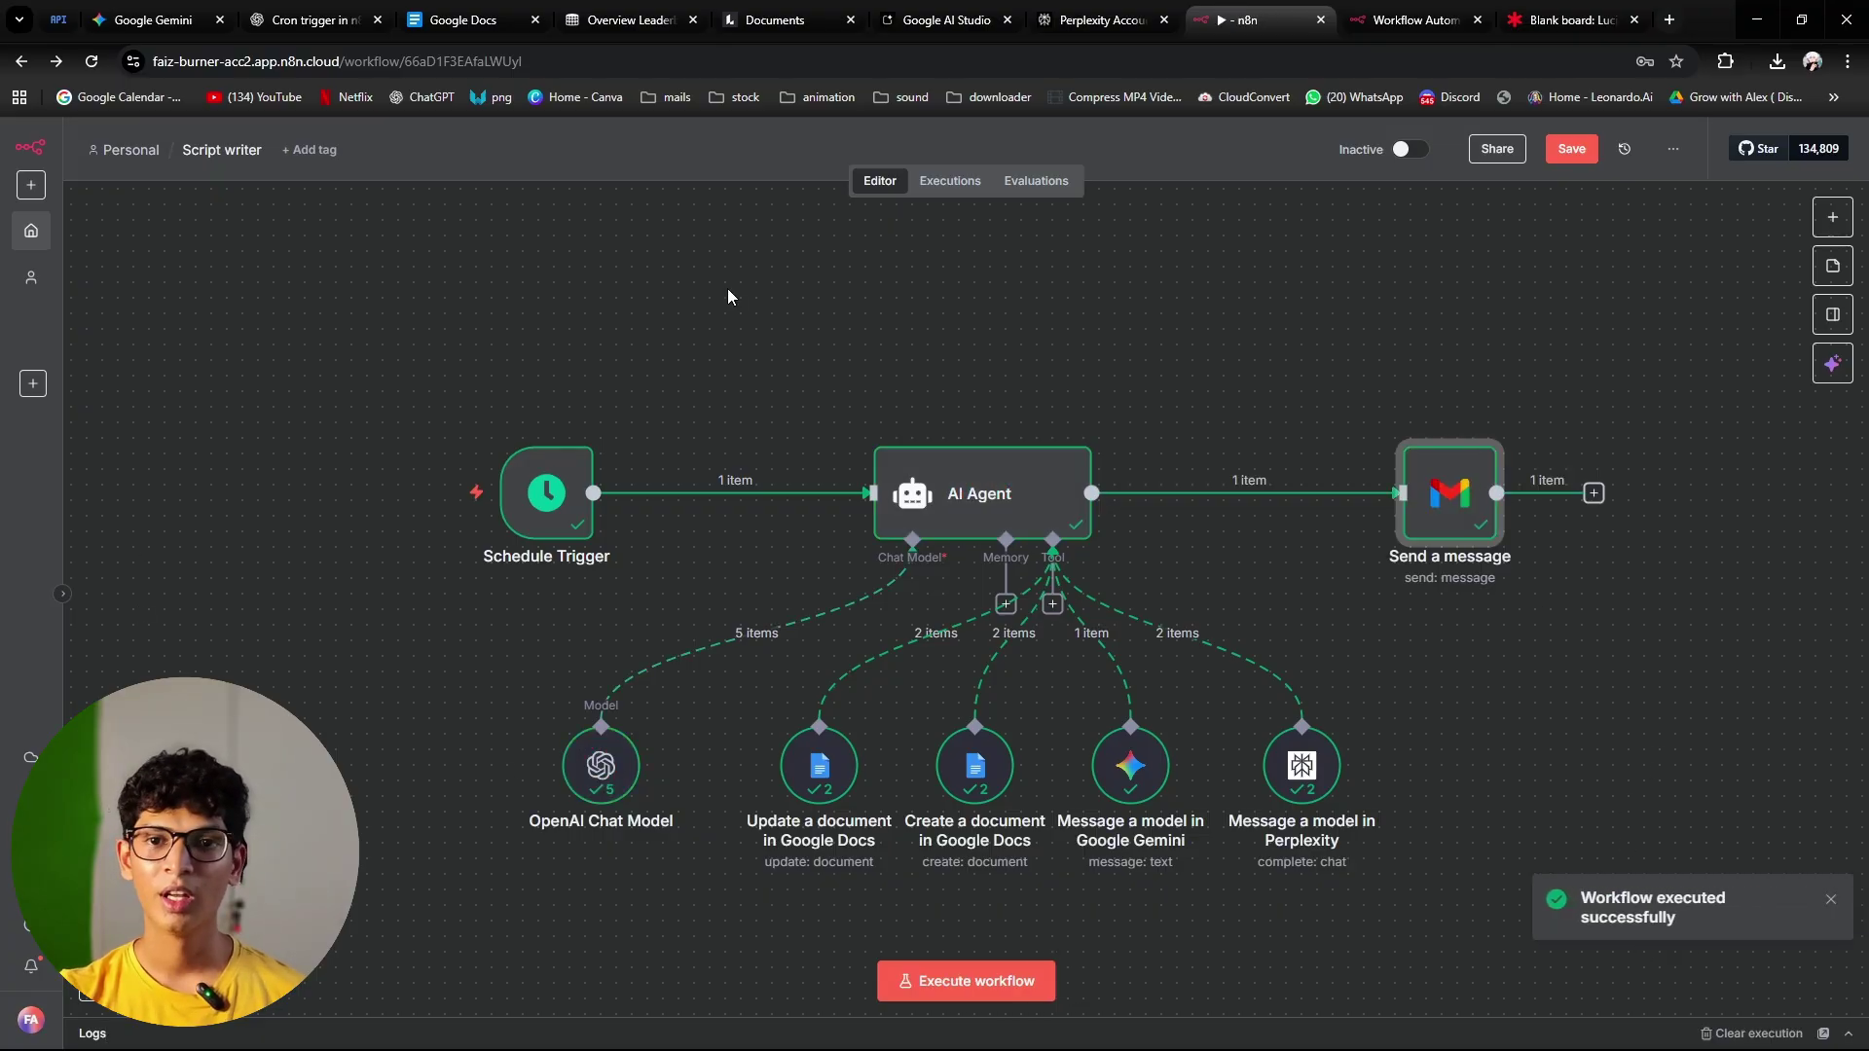
Step: Load Gmail and read the 'done!' email, examining its body and n8n attribution footer
click(1413, 18)
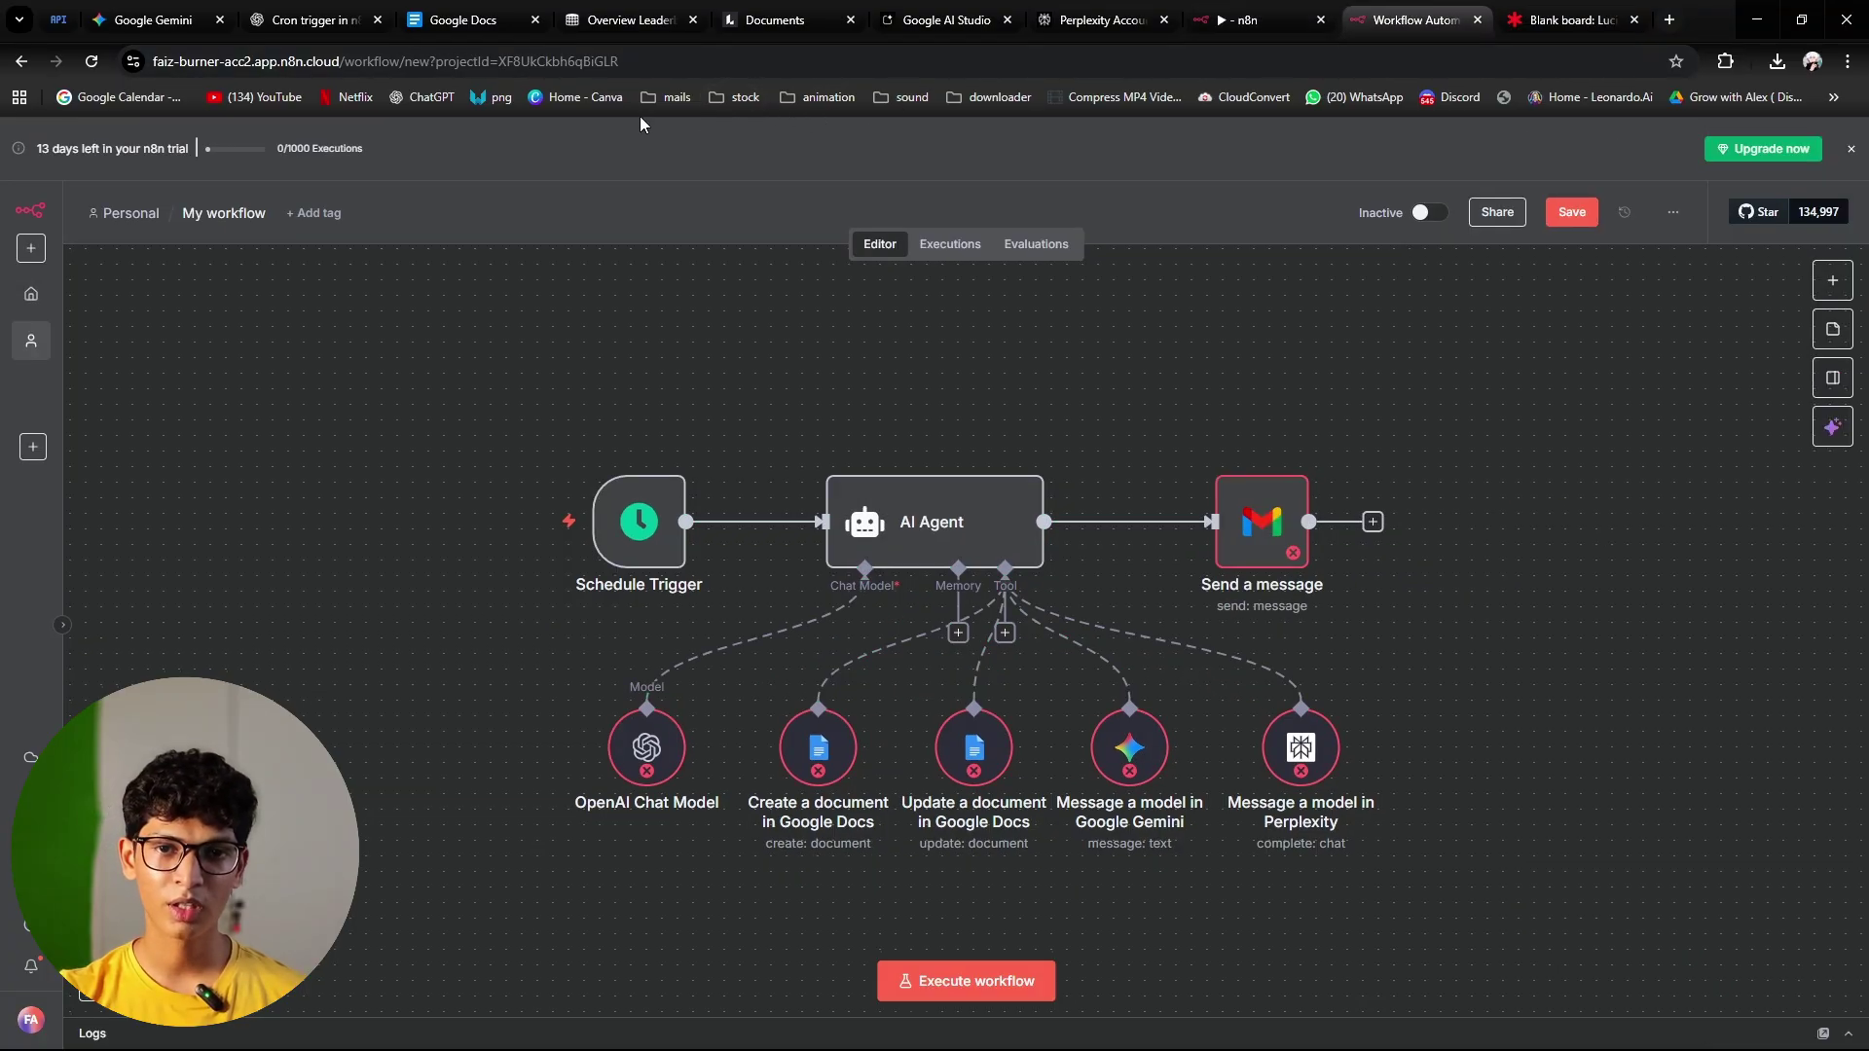
click(658, 99)
click(688, 183)
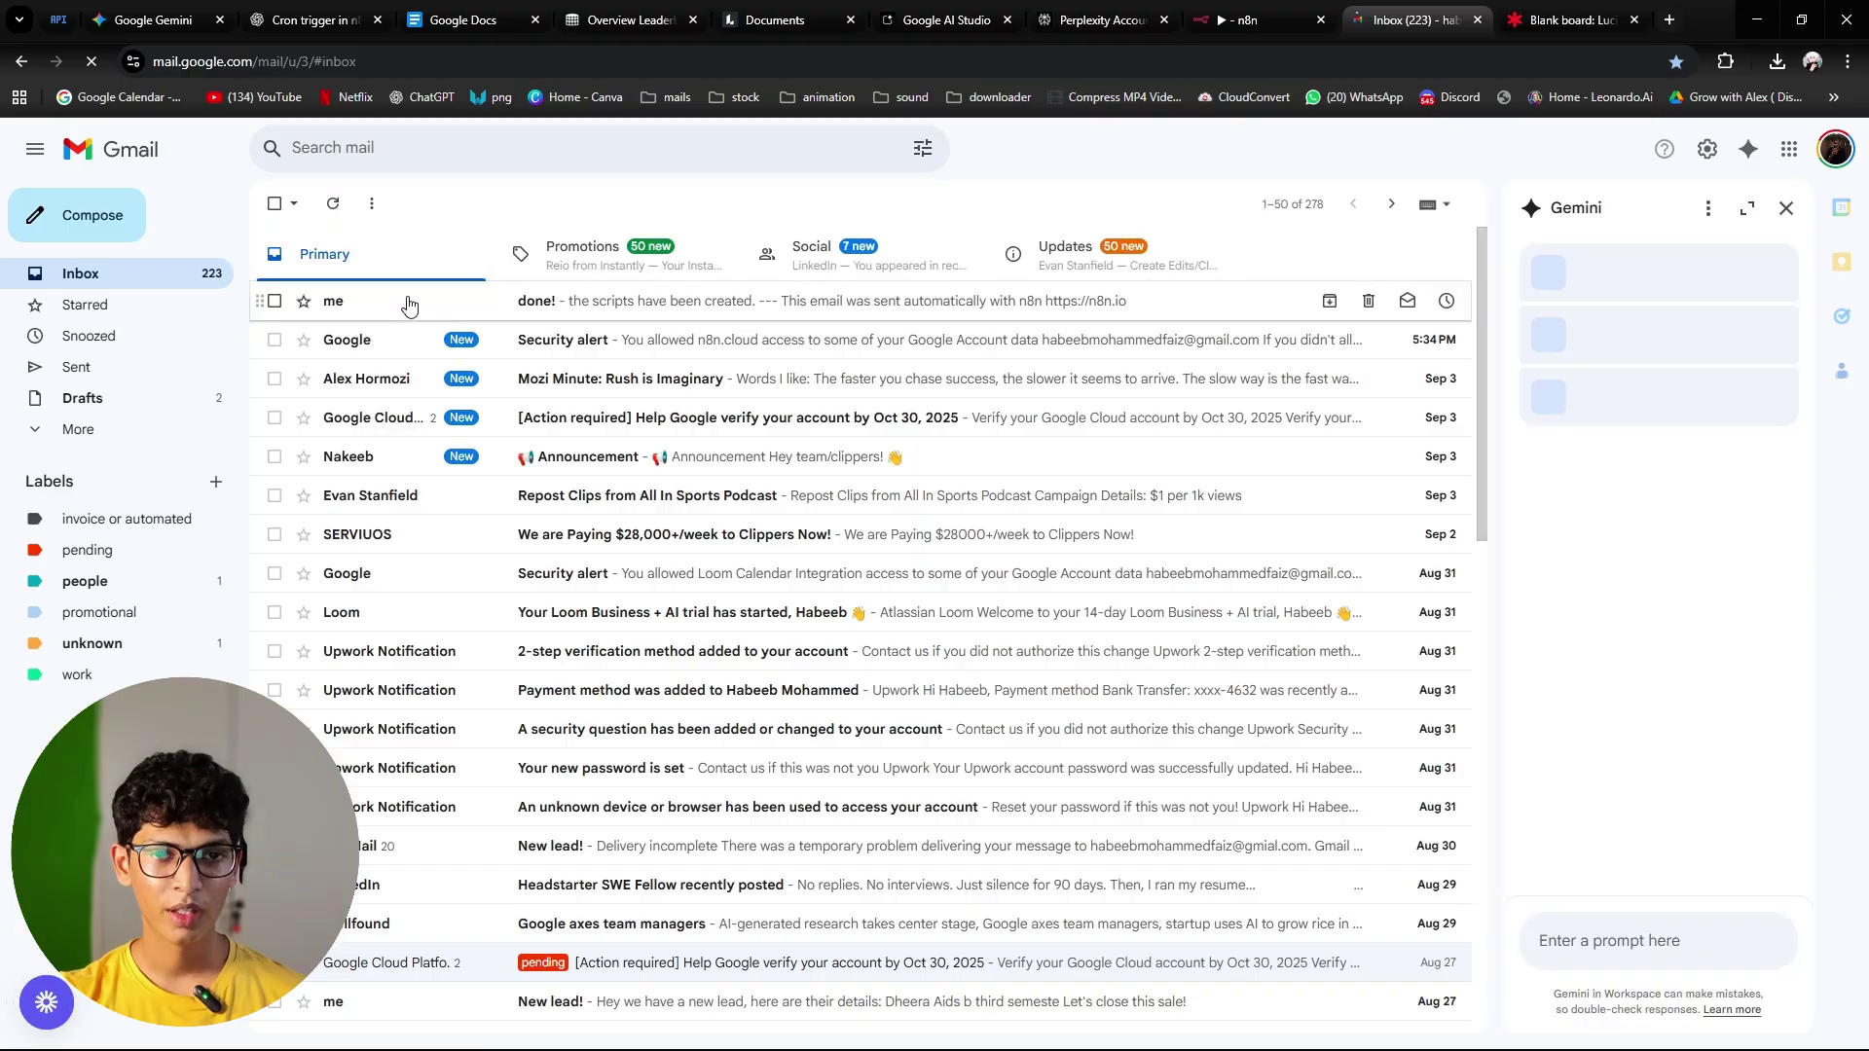
click(407, 303)
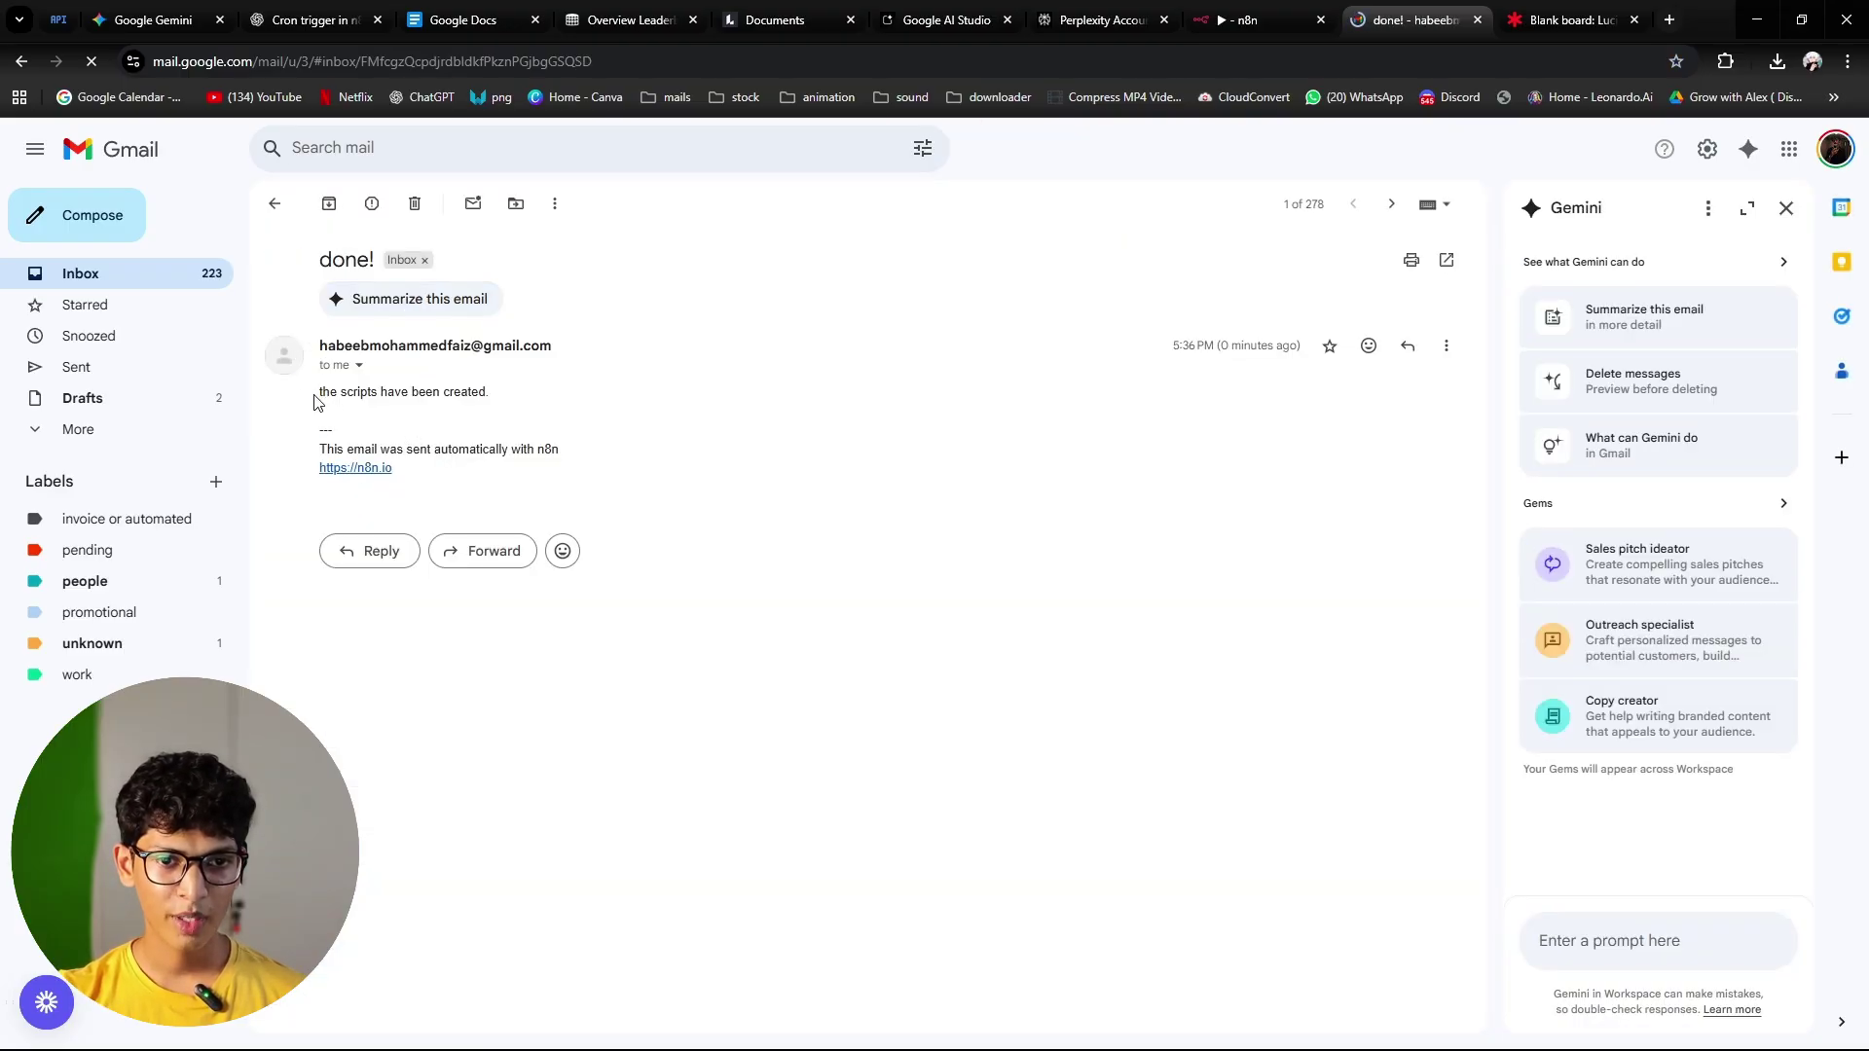
drag(315, 399, 516, 432)
click(588, 401)
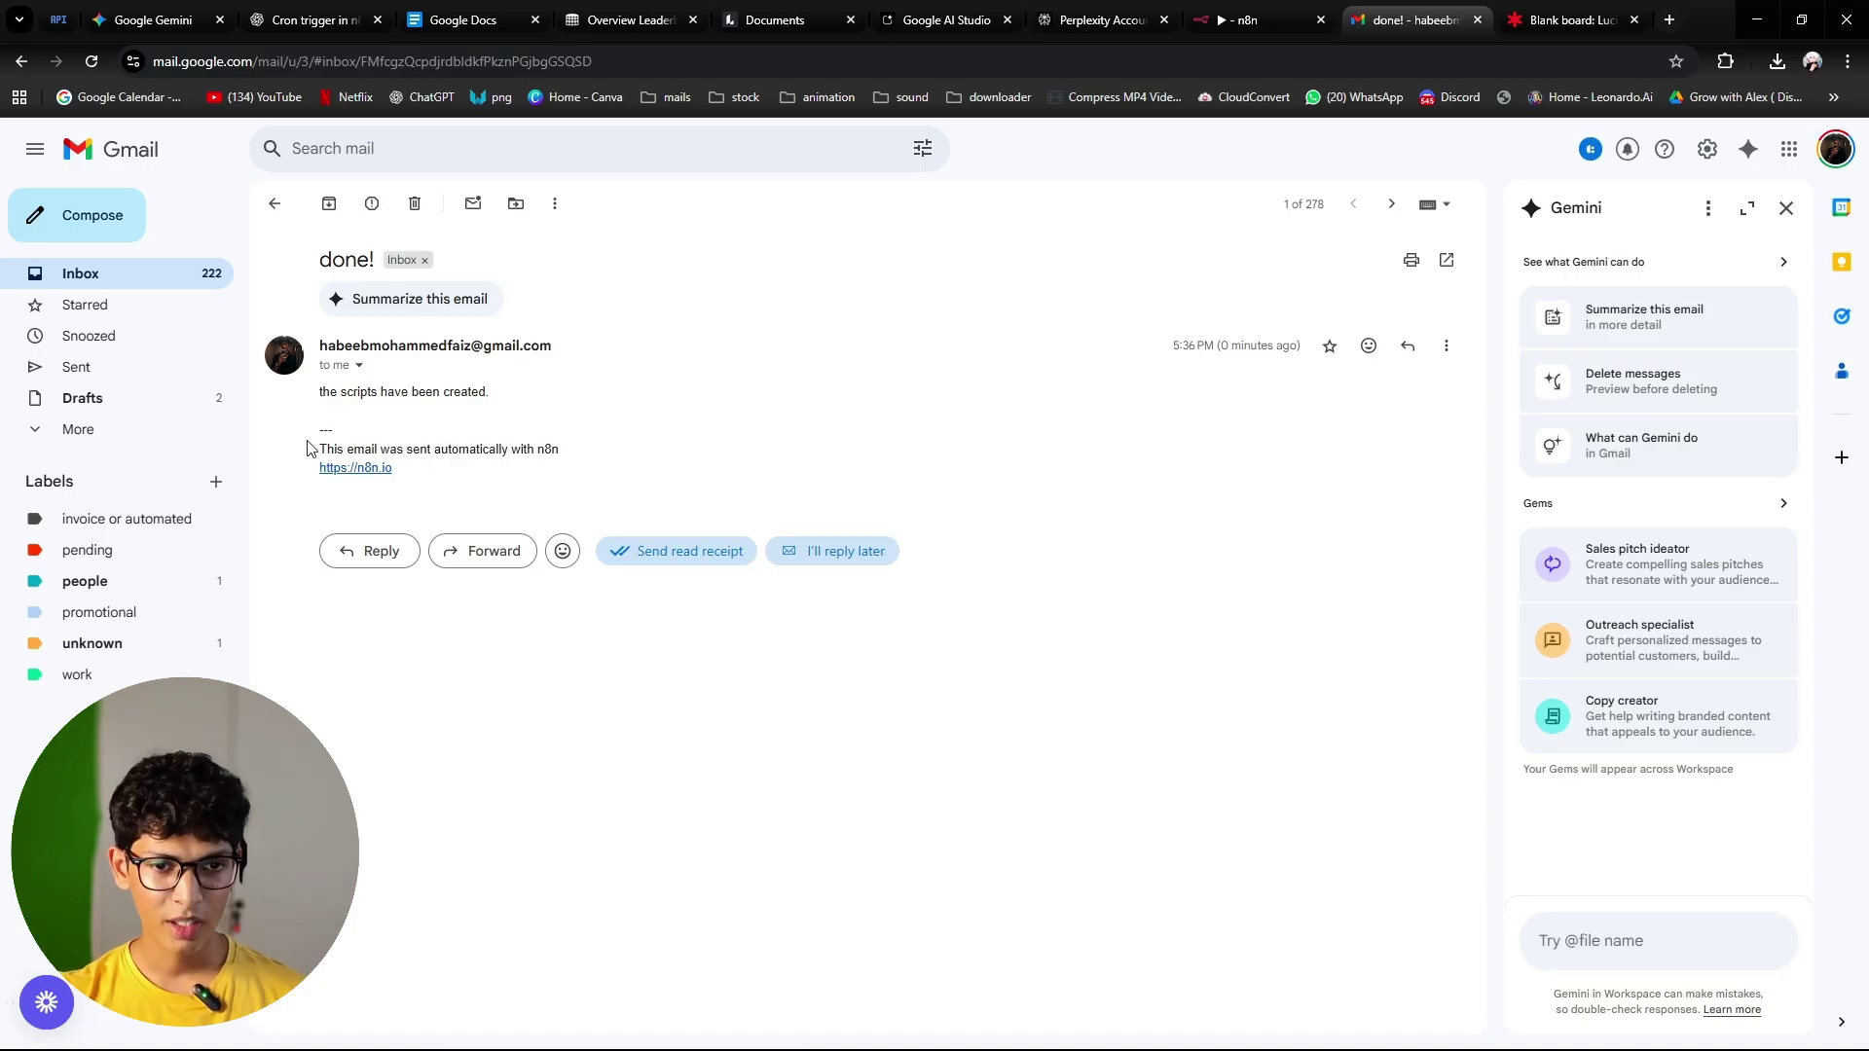
drag(312, 448, 443, 489)
click(440, 489)
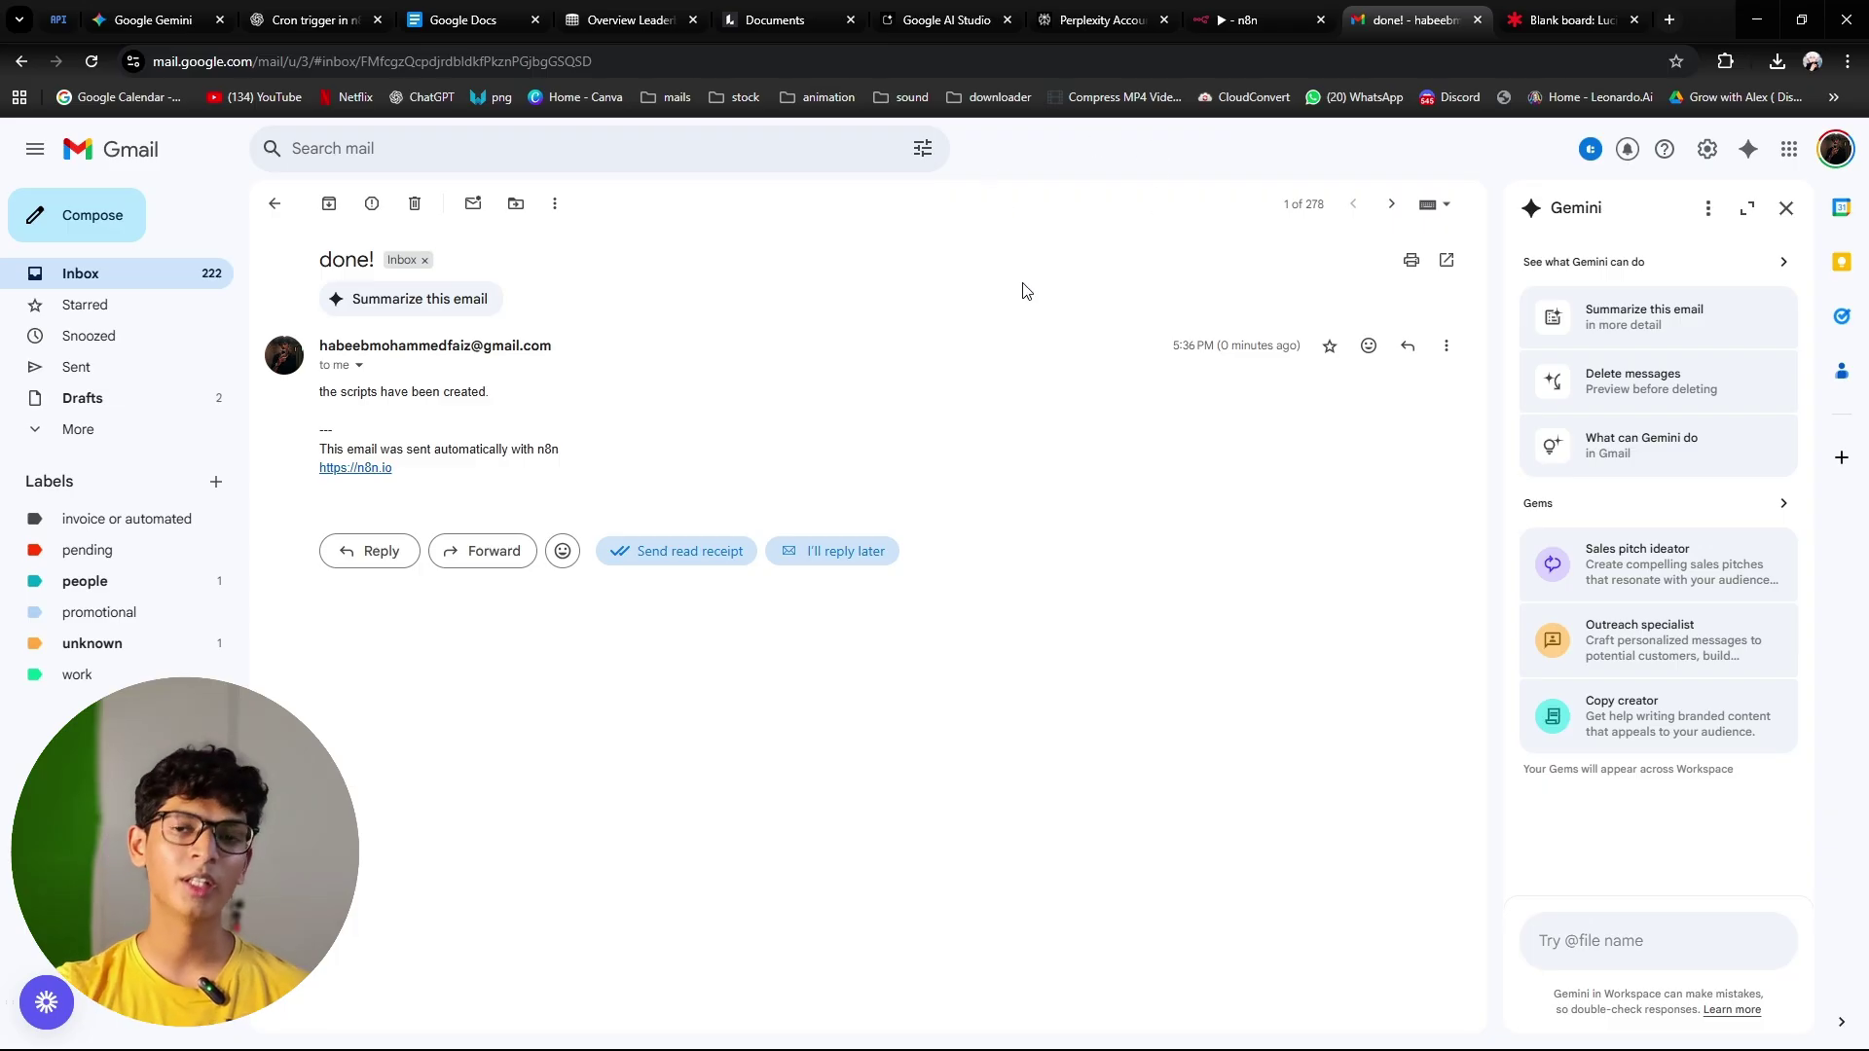
Step: Recheck the email's n8n attribution footer, then return to the n8n workflow
click(1266, 24)
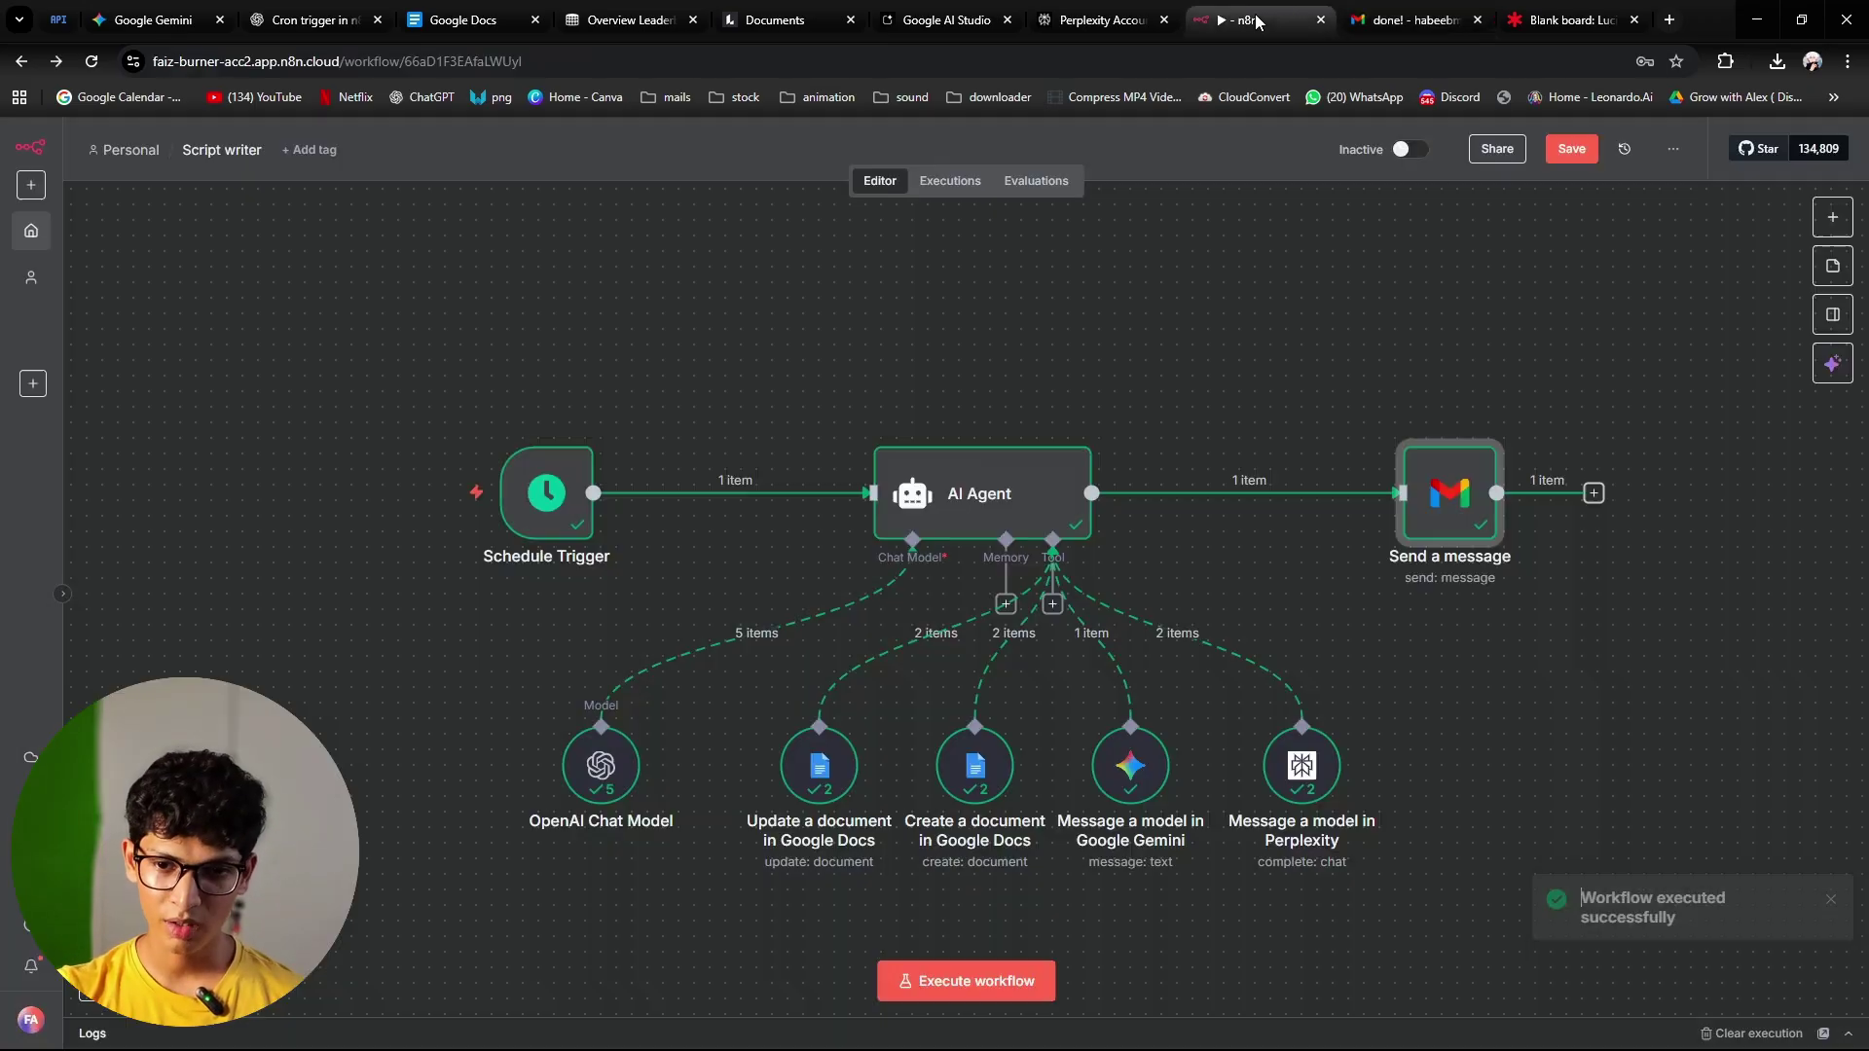
click(1411, 20)
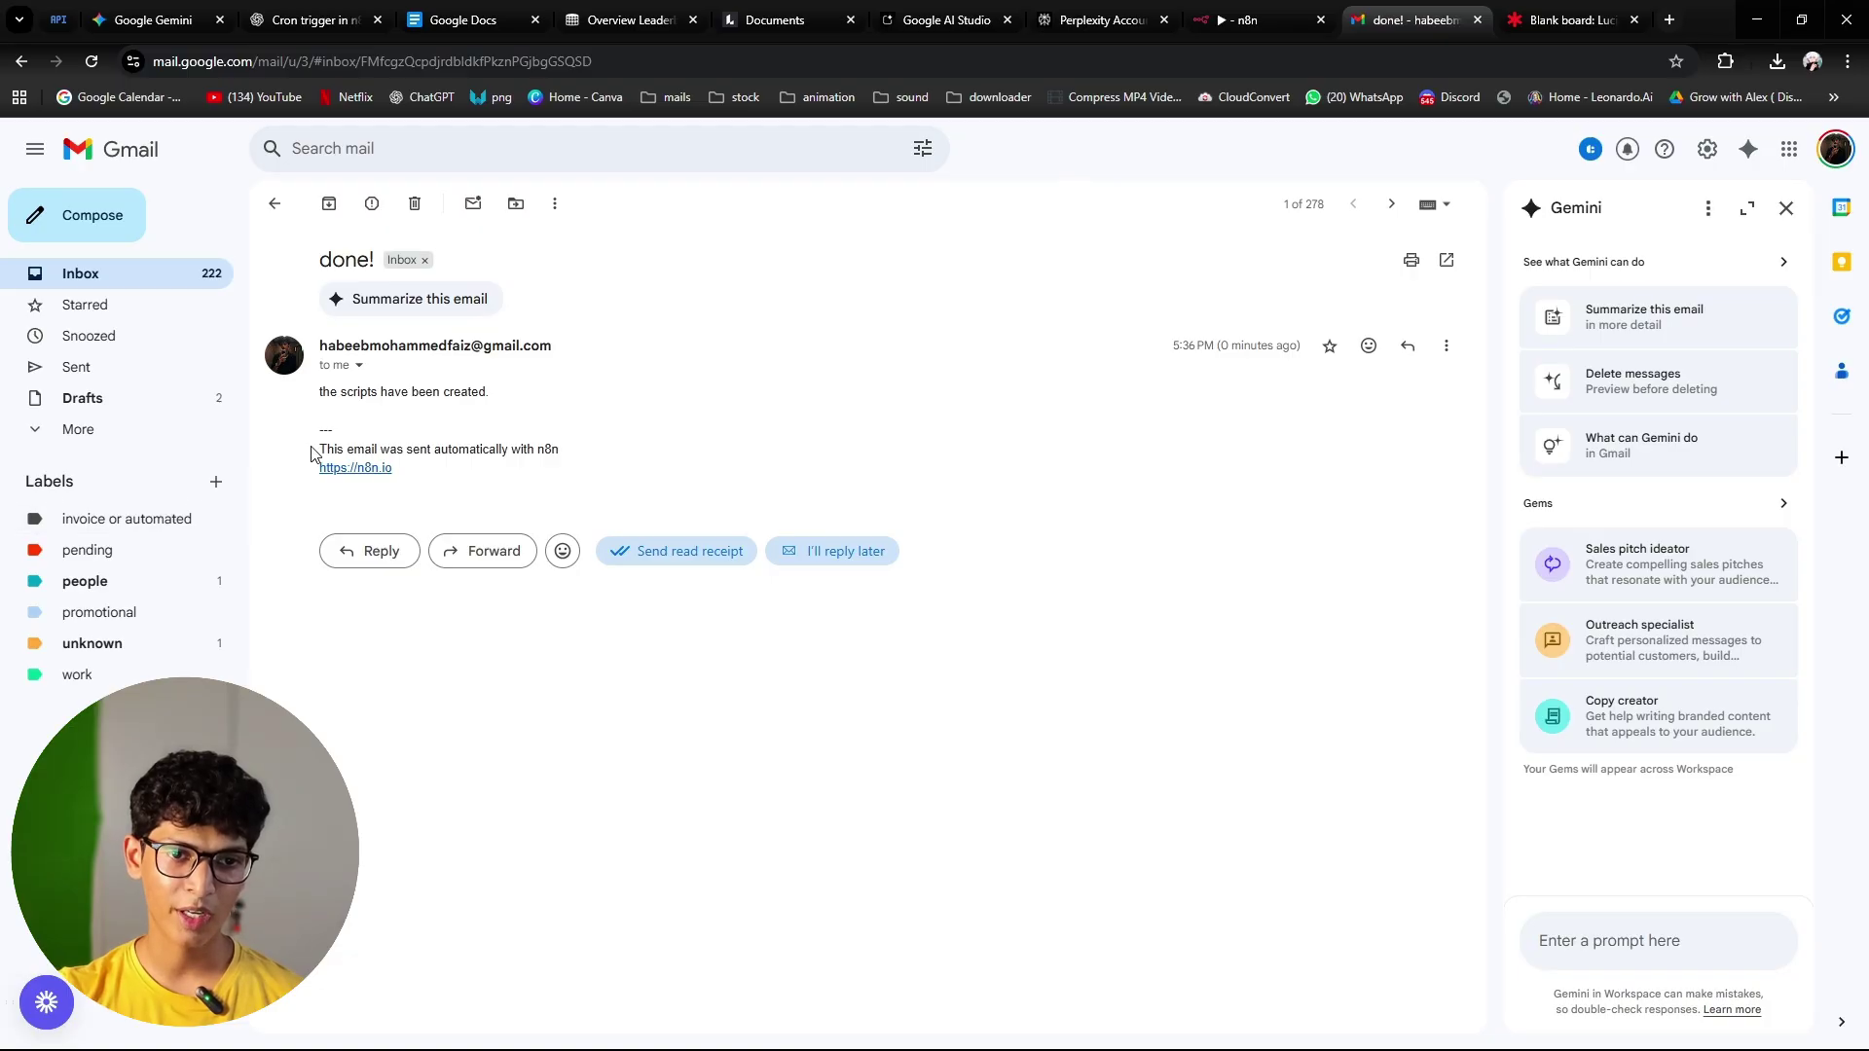
drag(312, 451, 459, 484)
click(482, 491)
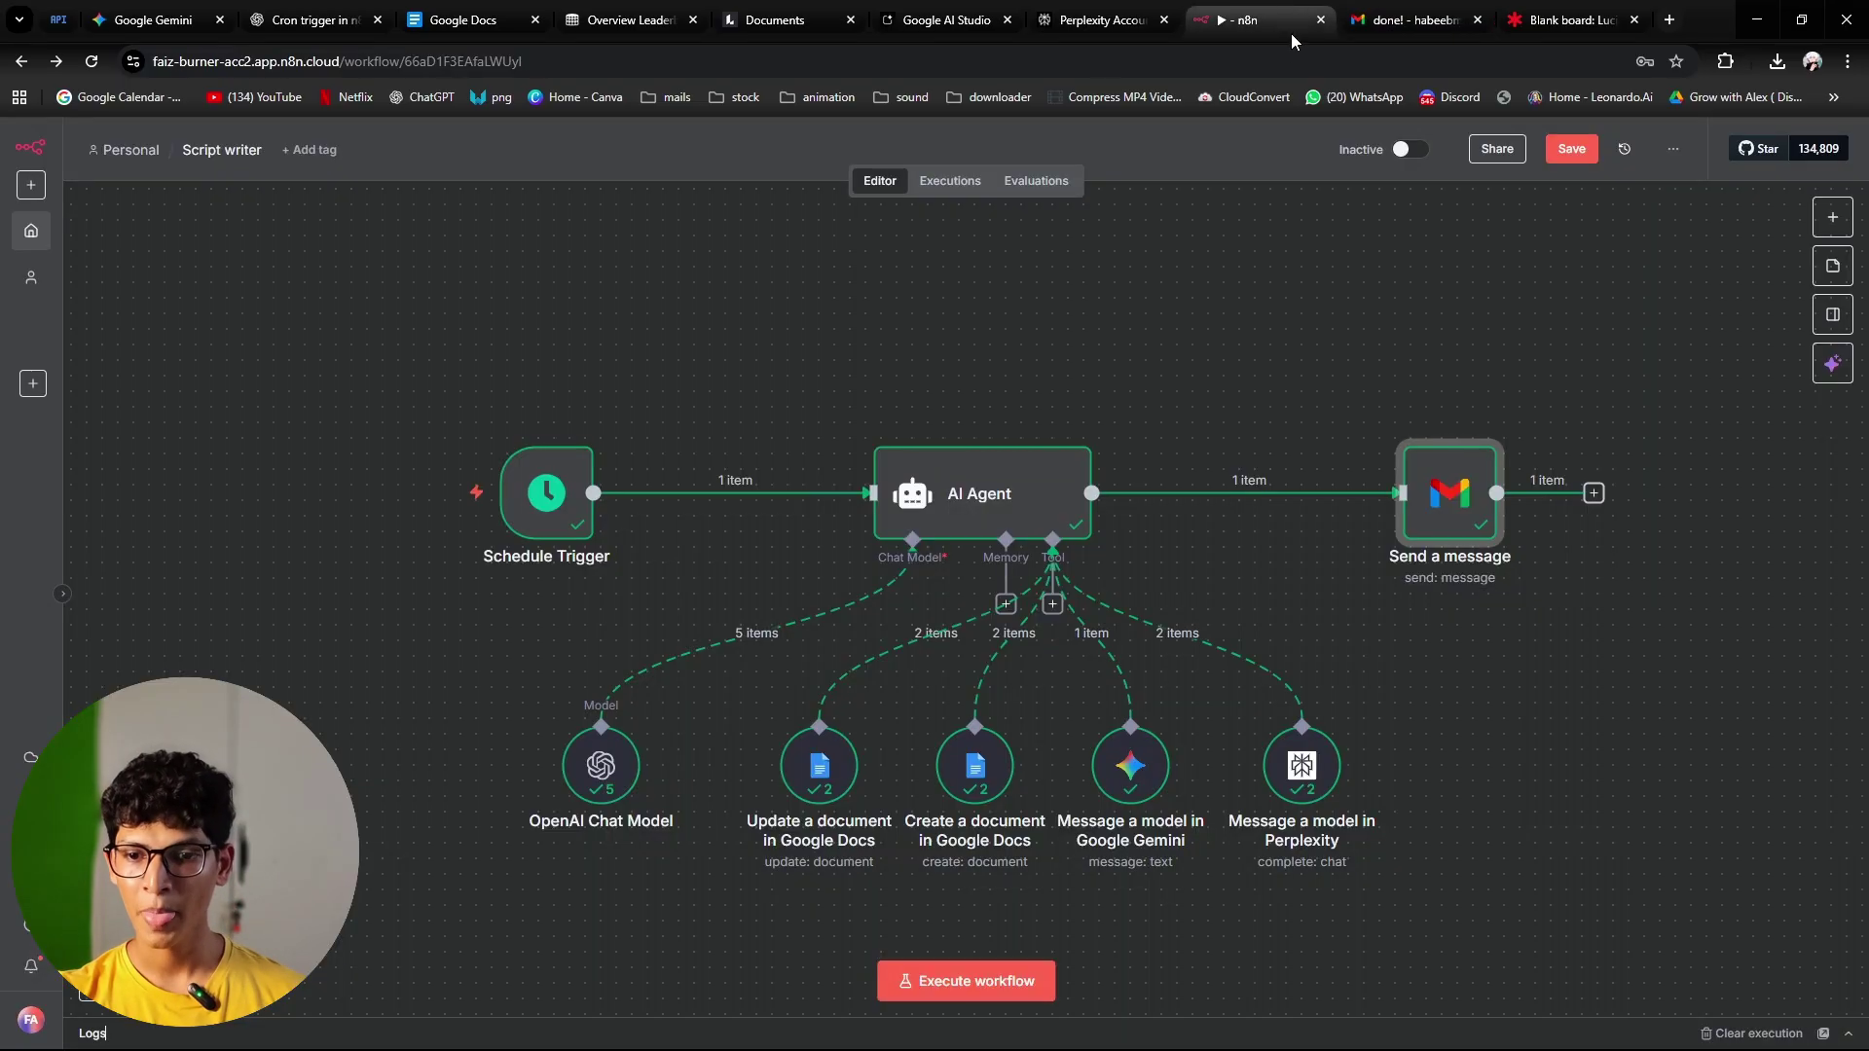
click(1265, 21)
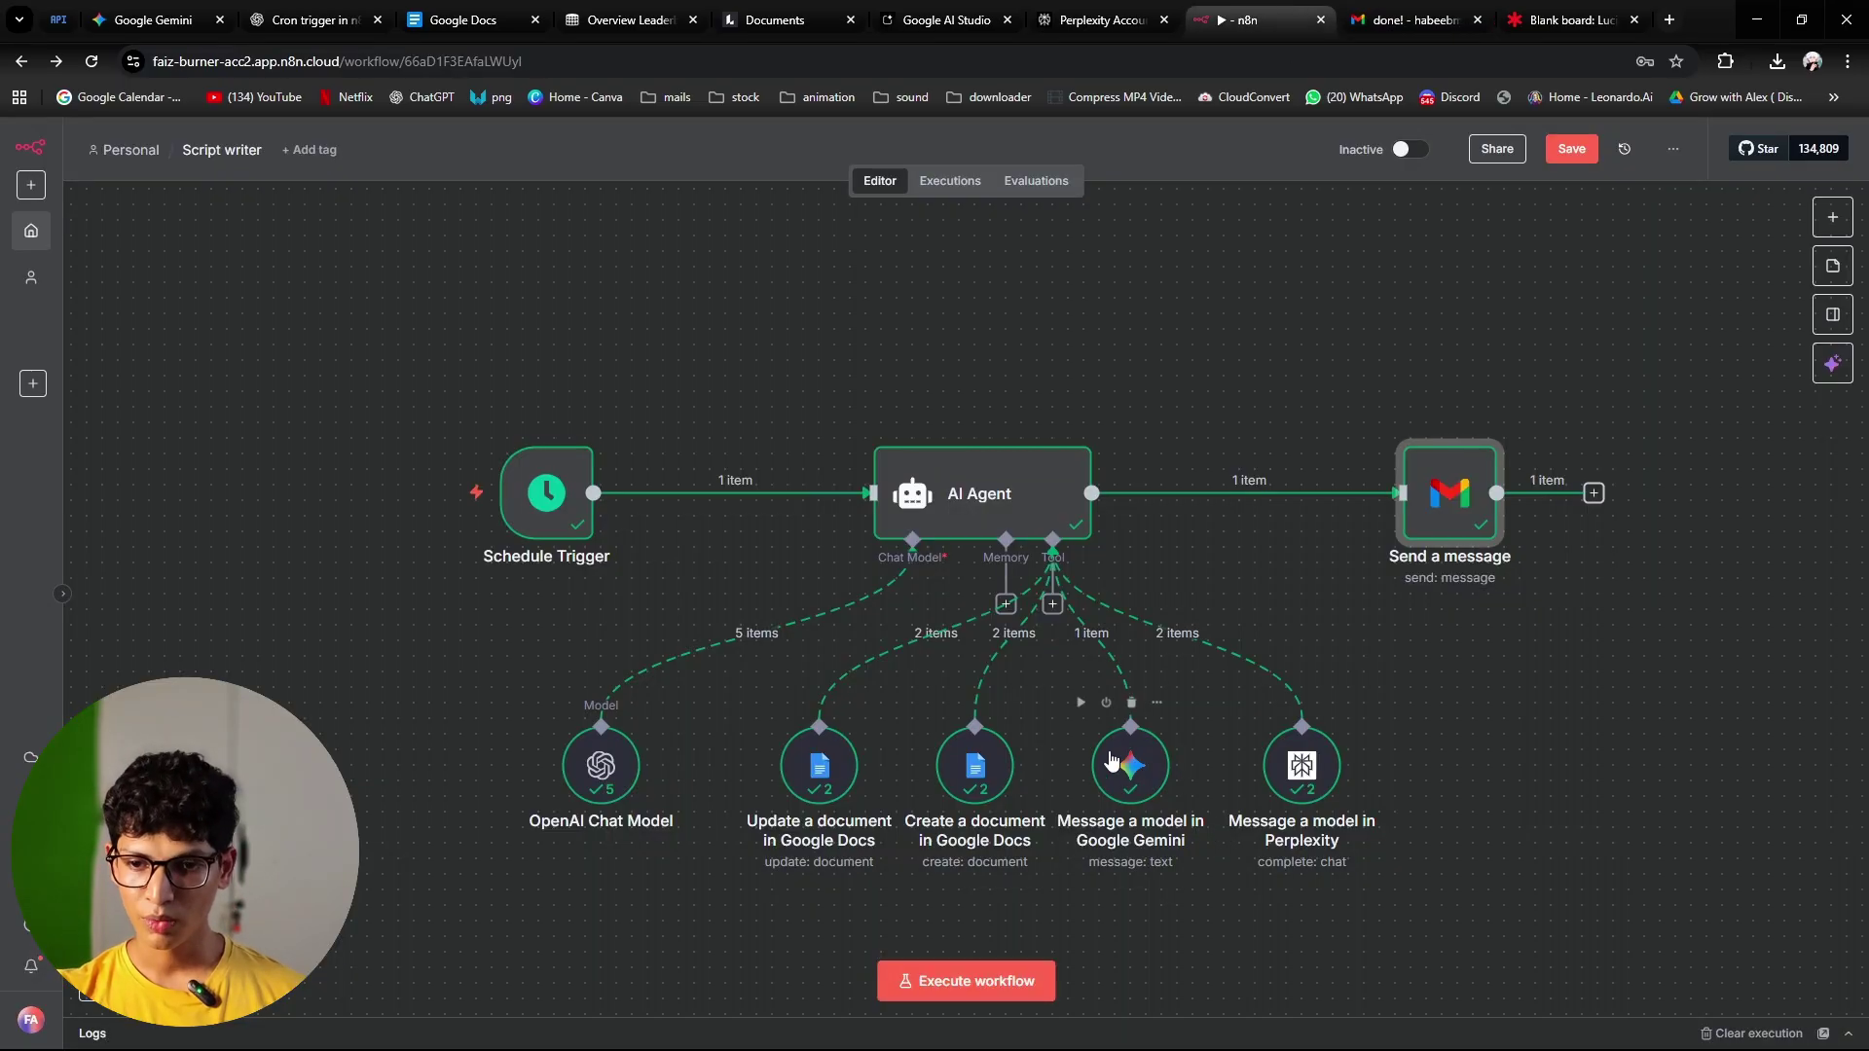
Step: Add the Append n8n Attribution option to the Send a message node and switch it off
double_click(1477, 510)
click(866, 759)
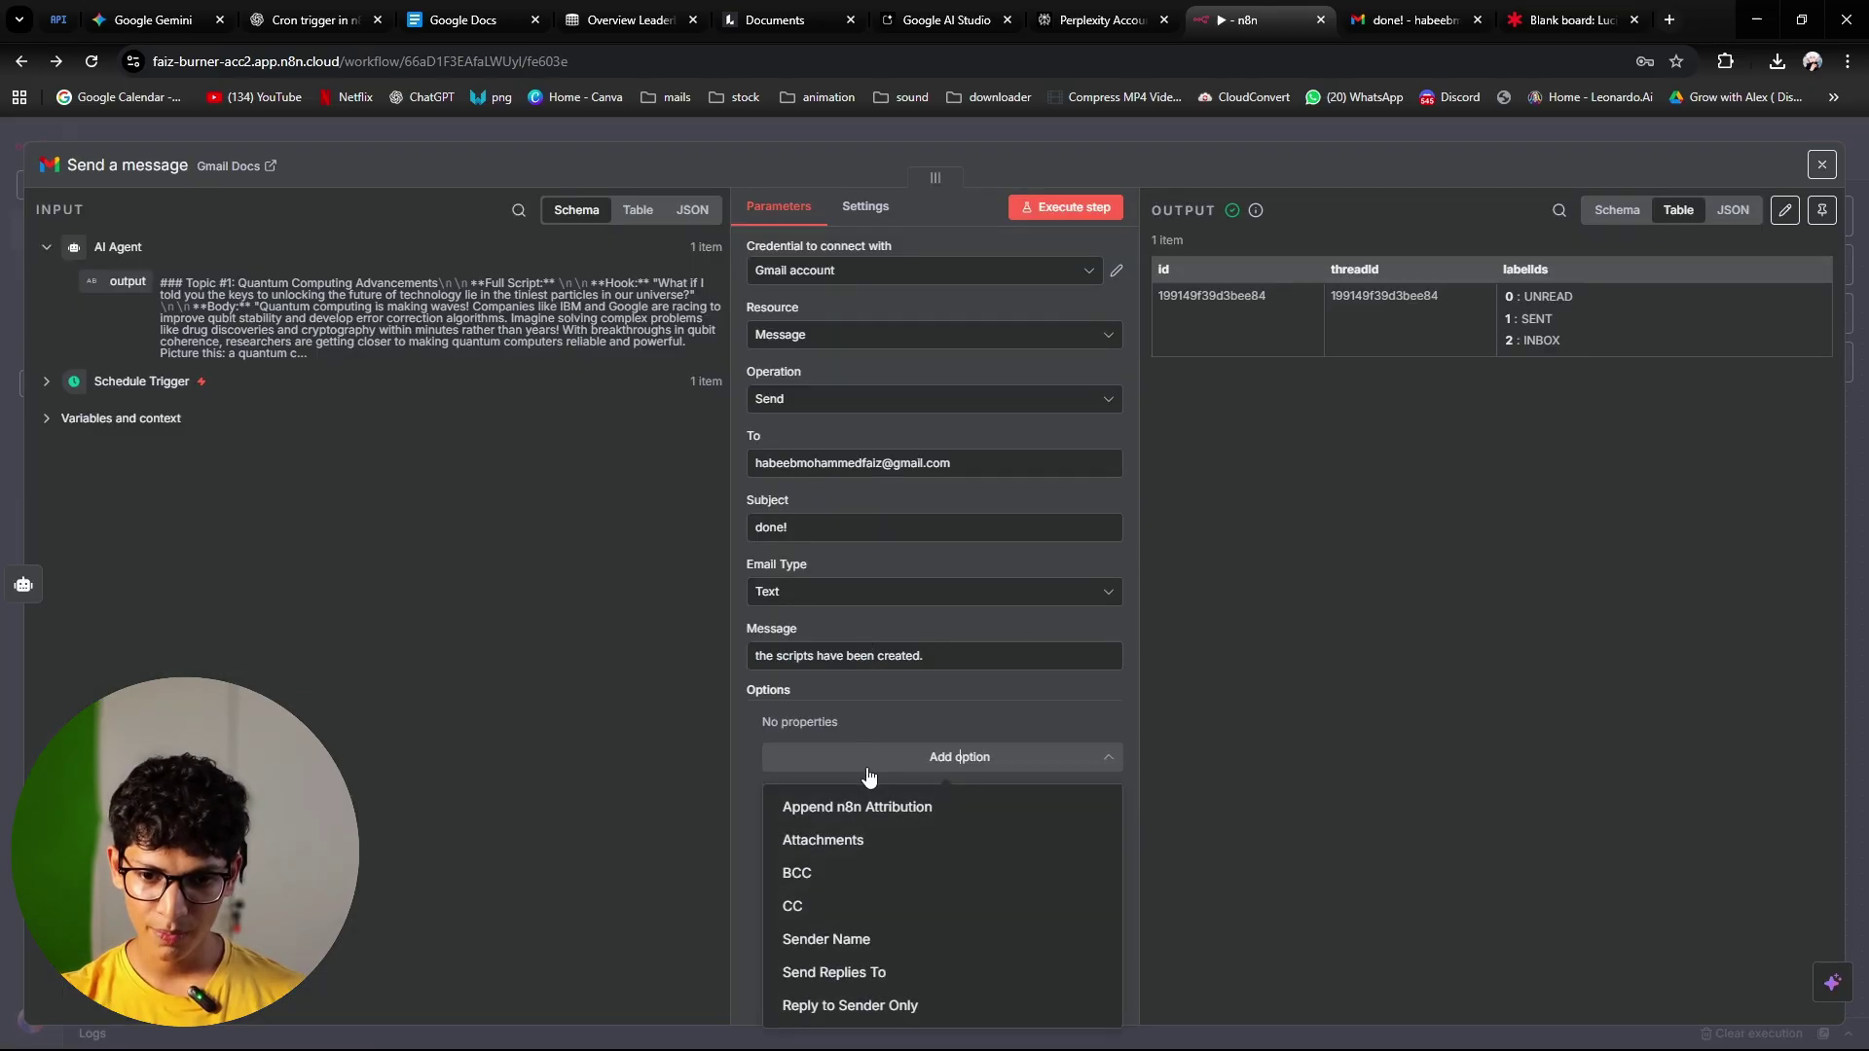
click(874, 816)
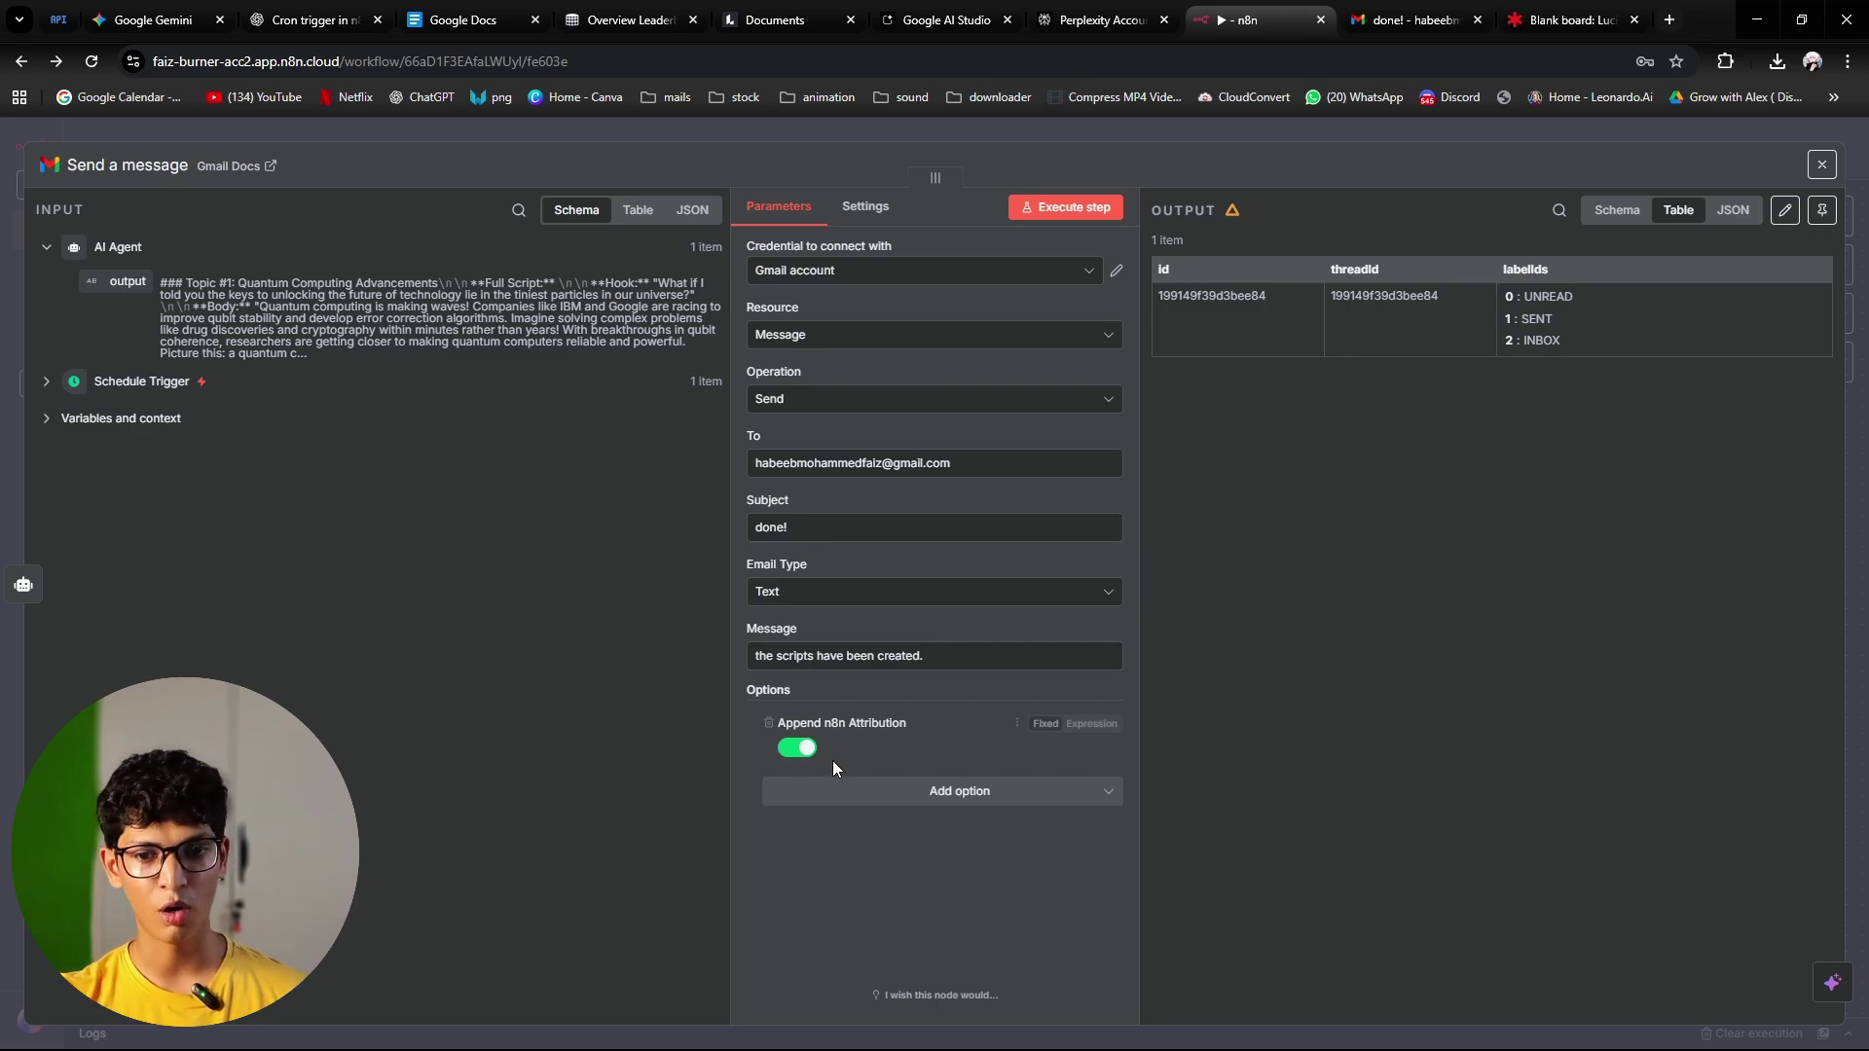
click(804, 756)
click(1299, 138)
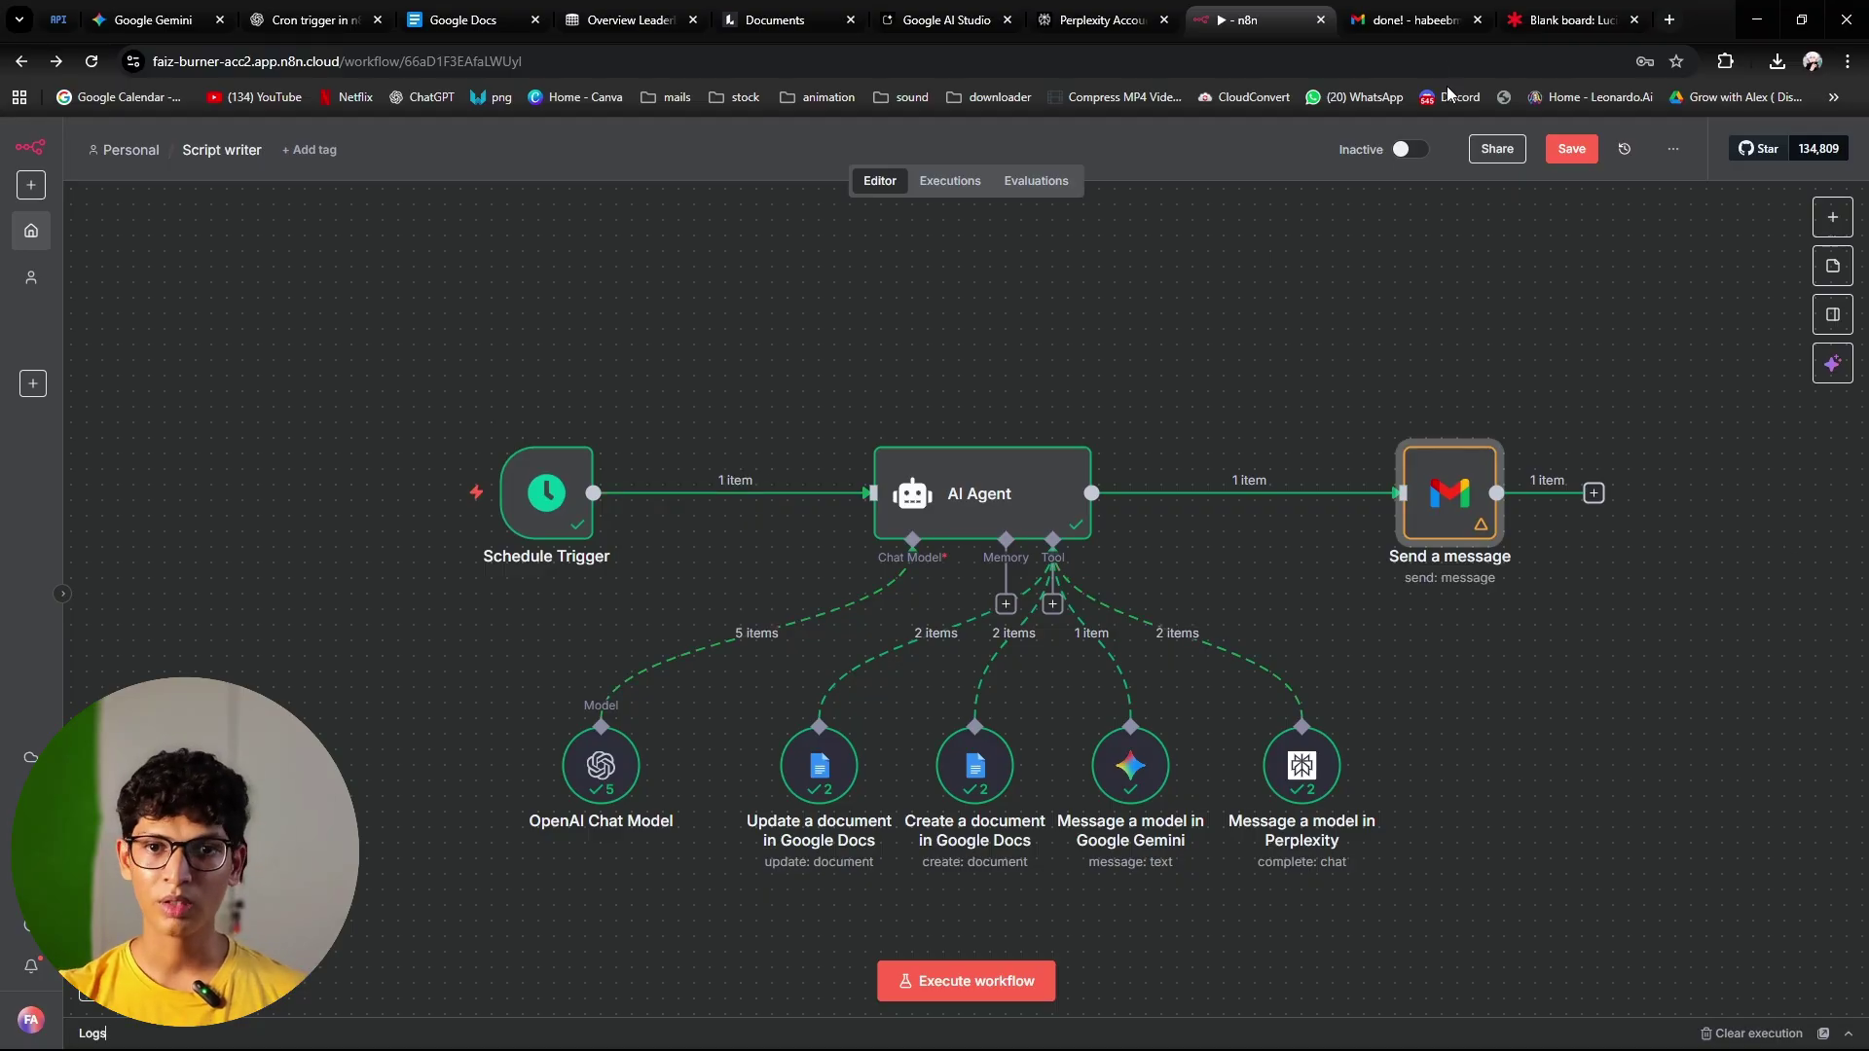
click(543, 12)
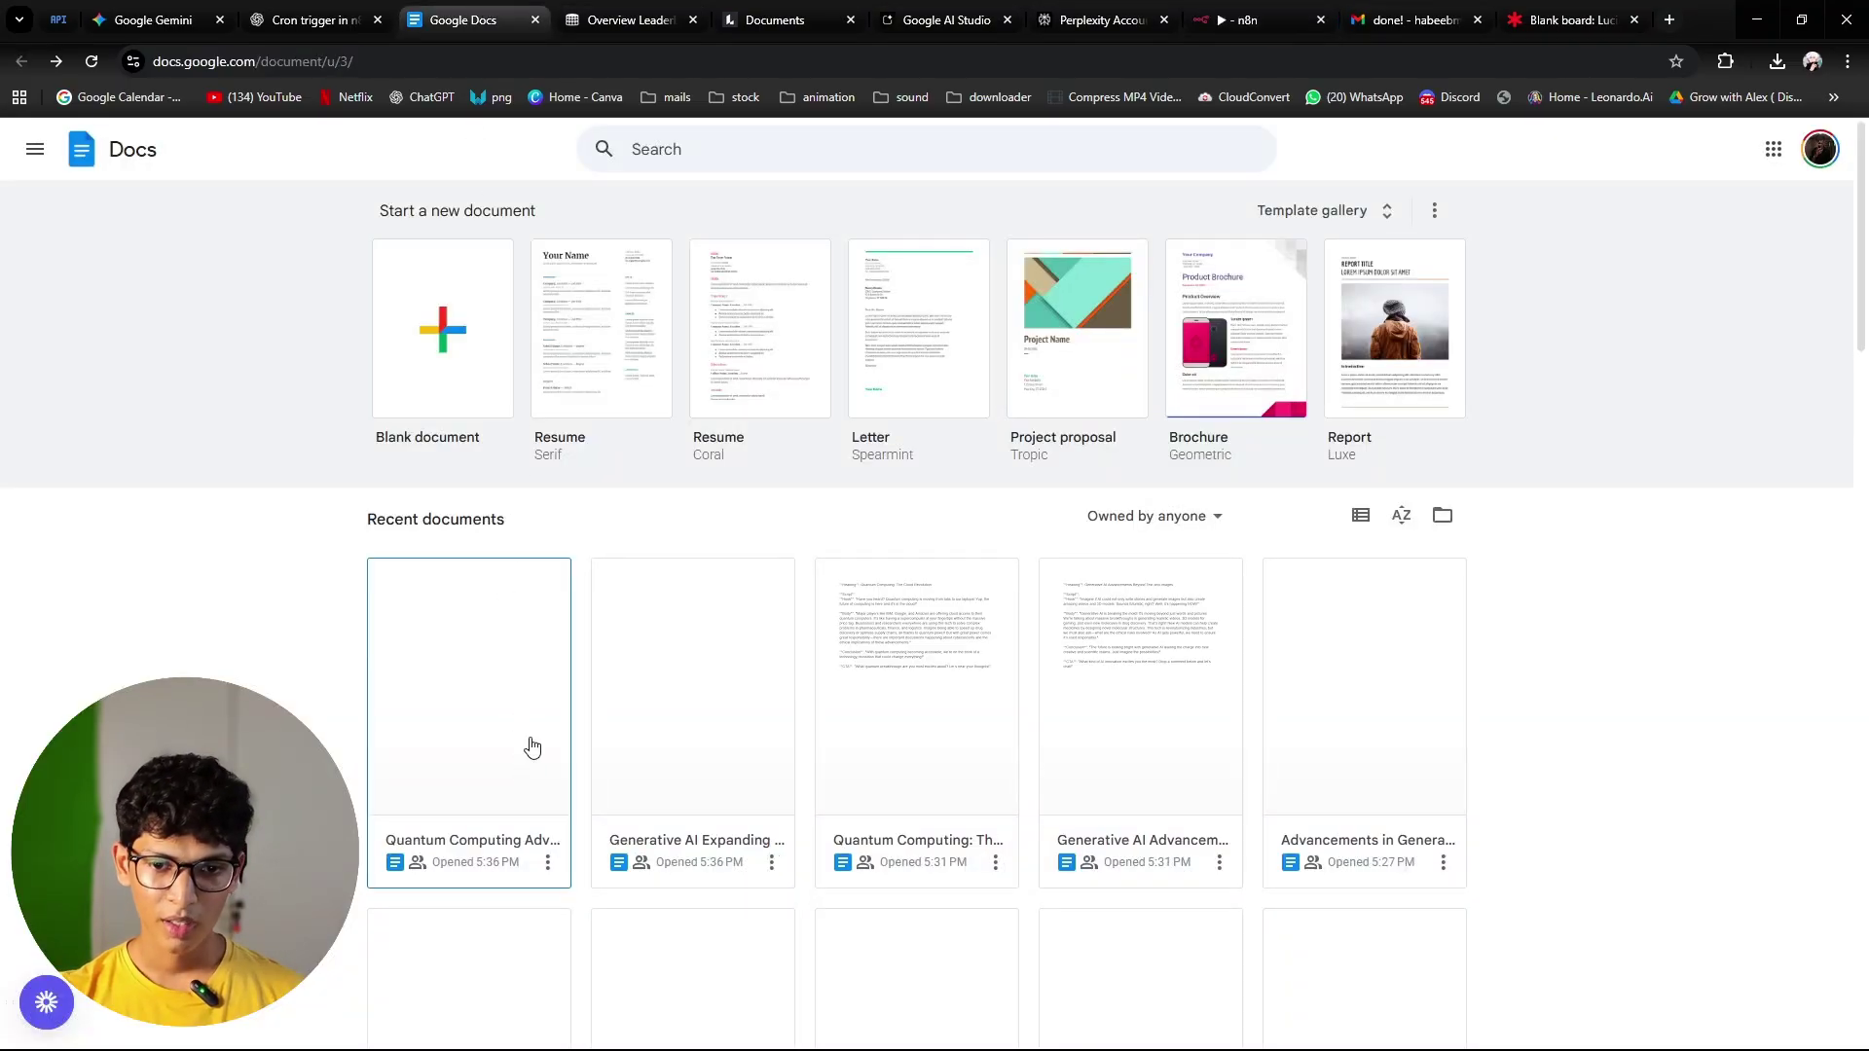
scroll(558, 745, down, 3)
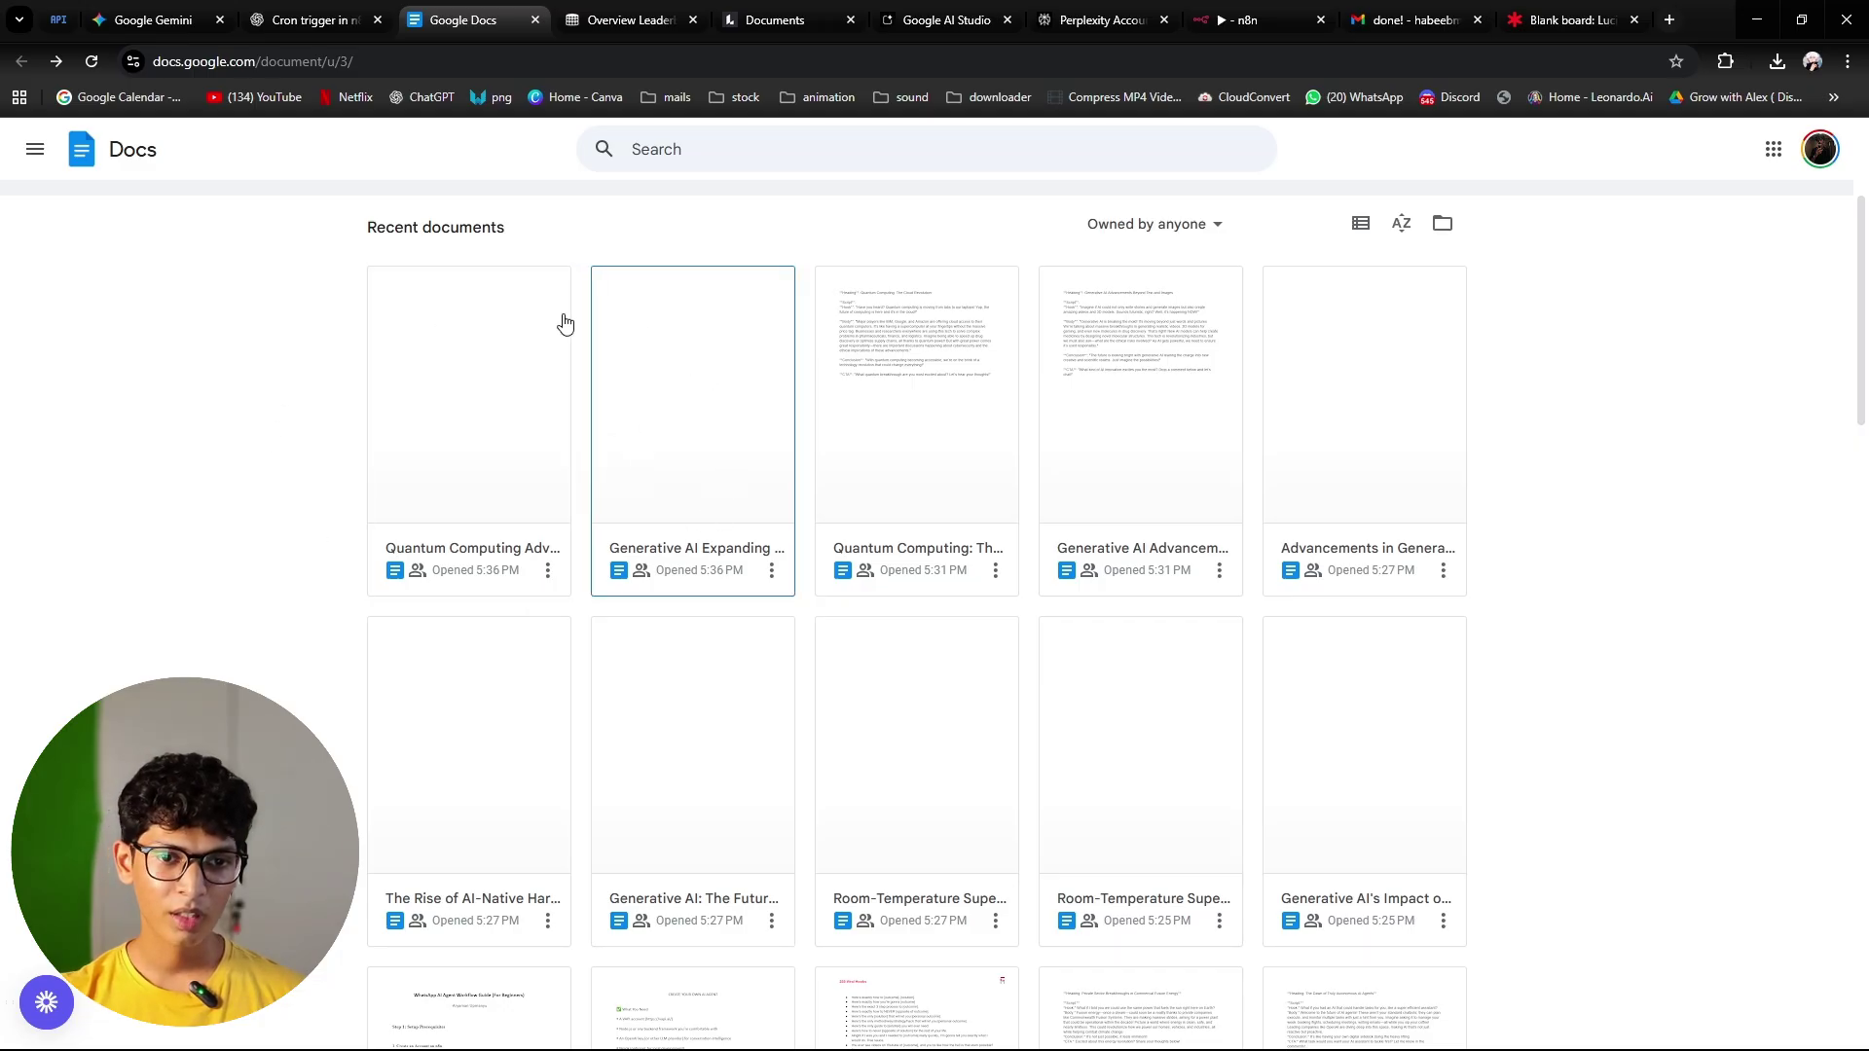
scroll(646, 388, up, 2)
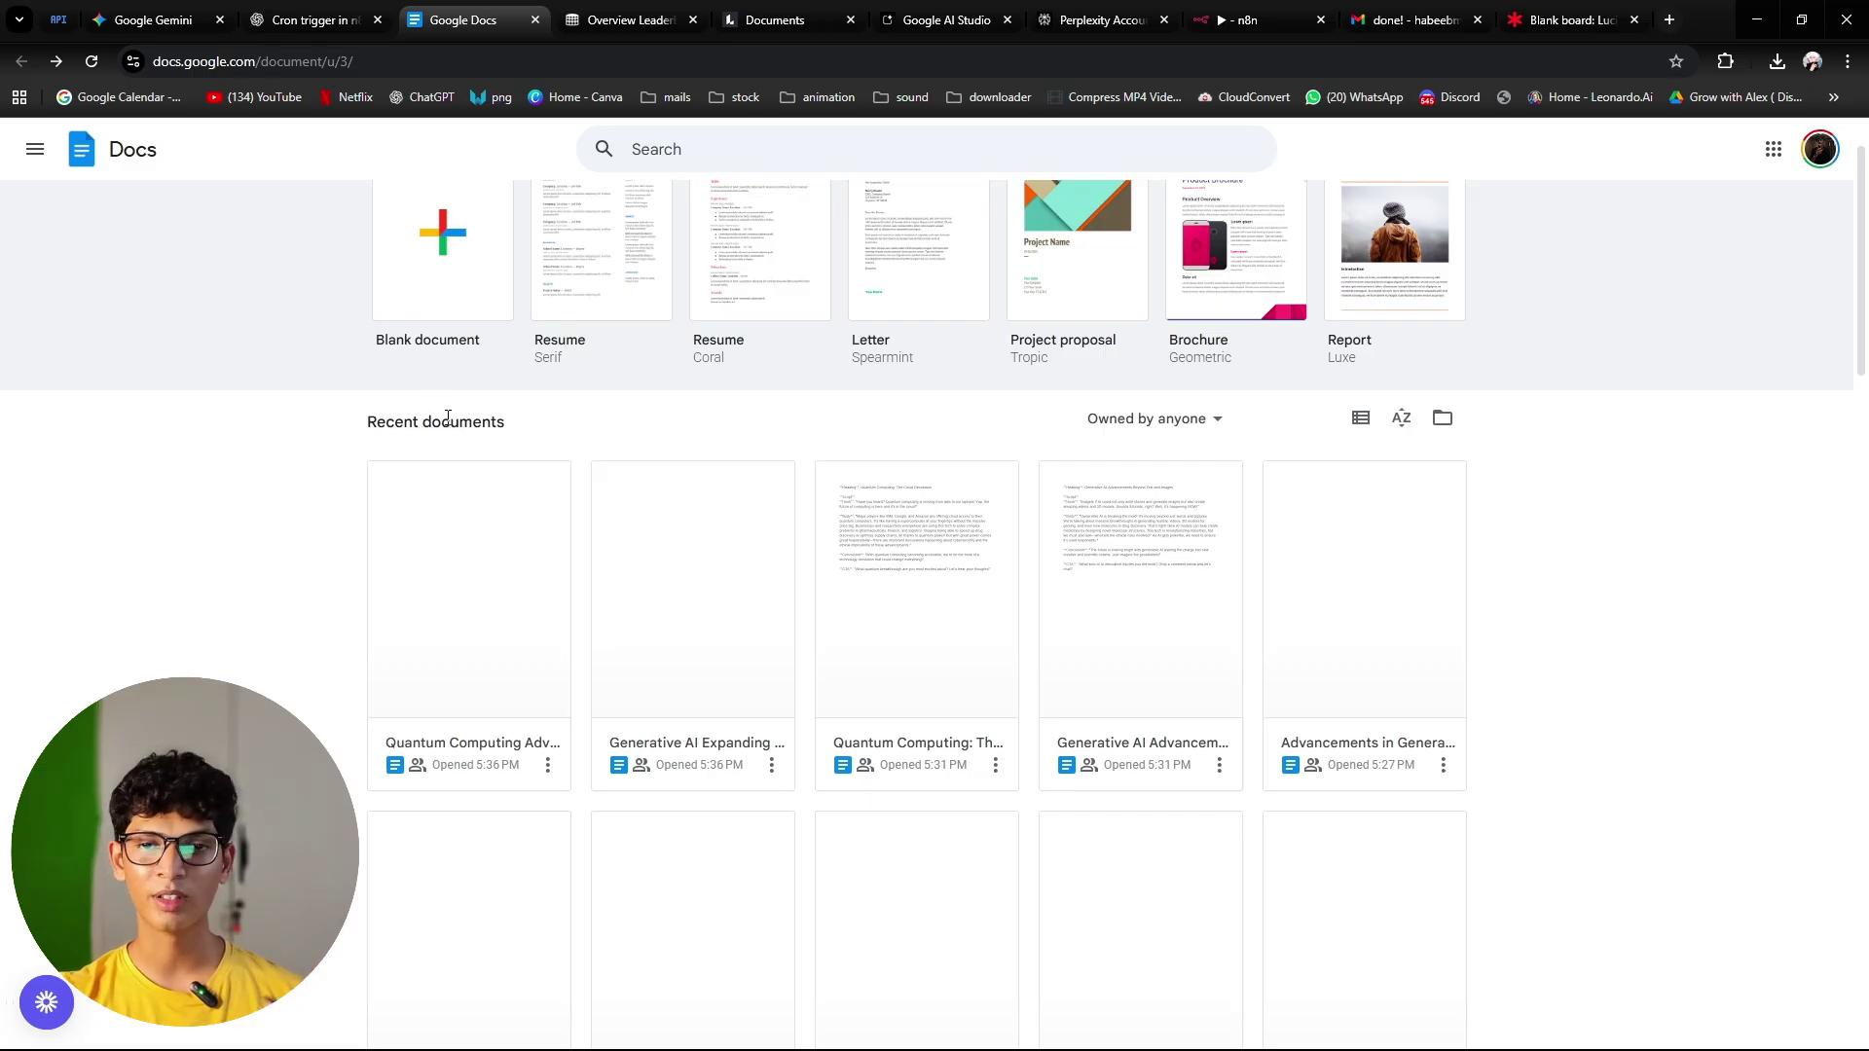
scroll(712, 617, down, 1)
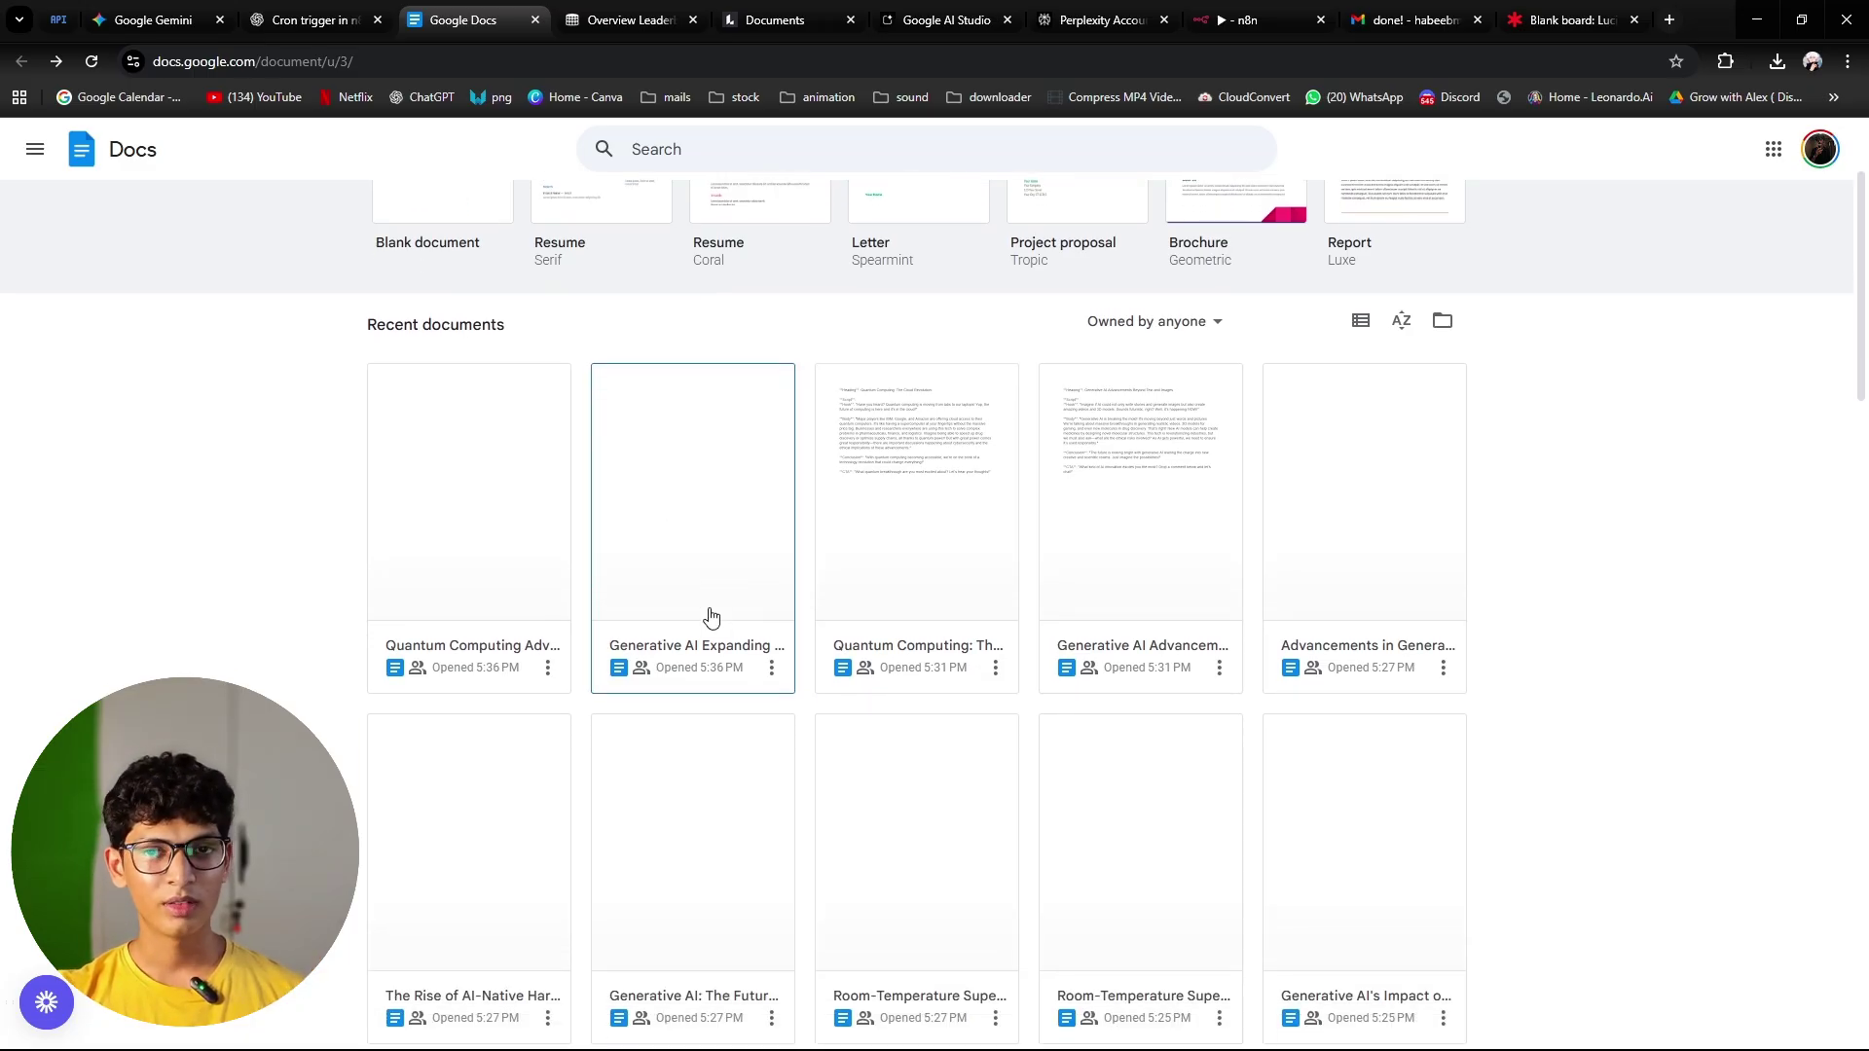
click(1268, 24)
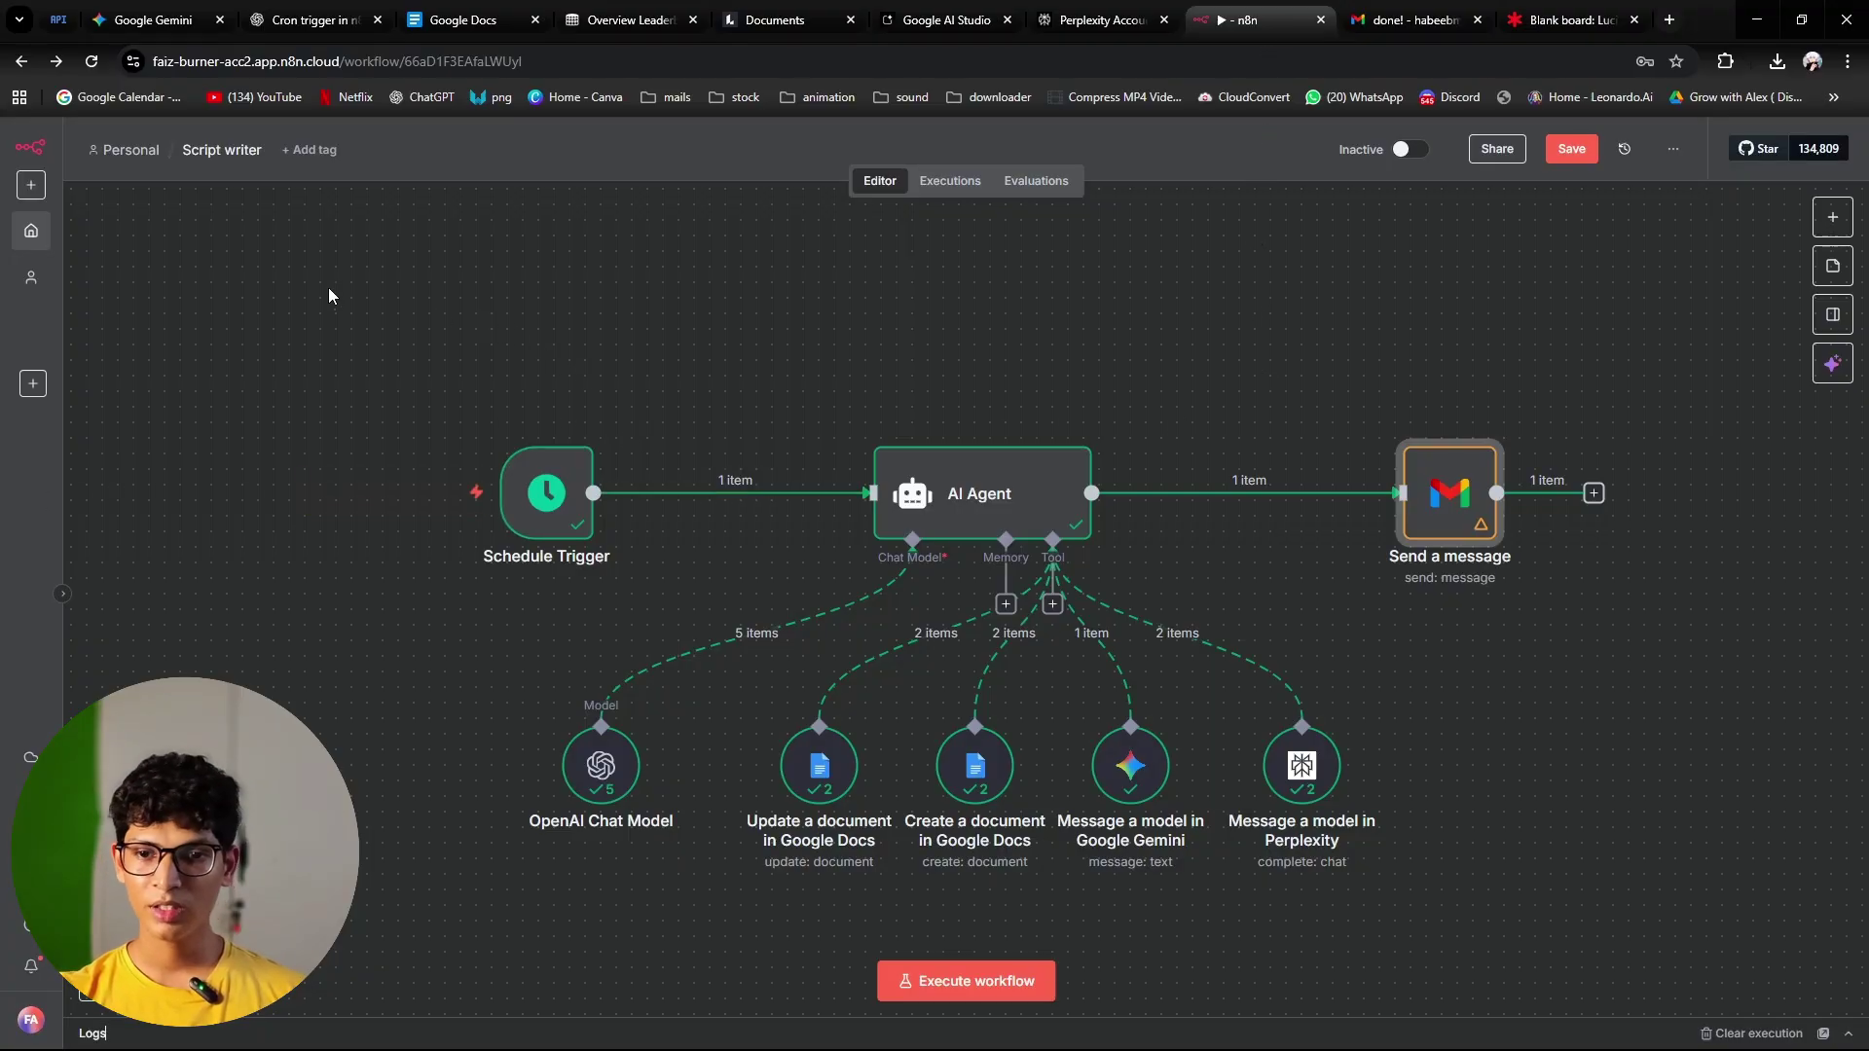
drag(329, 296, 1752, 876)
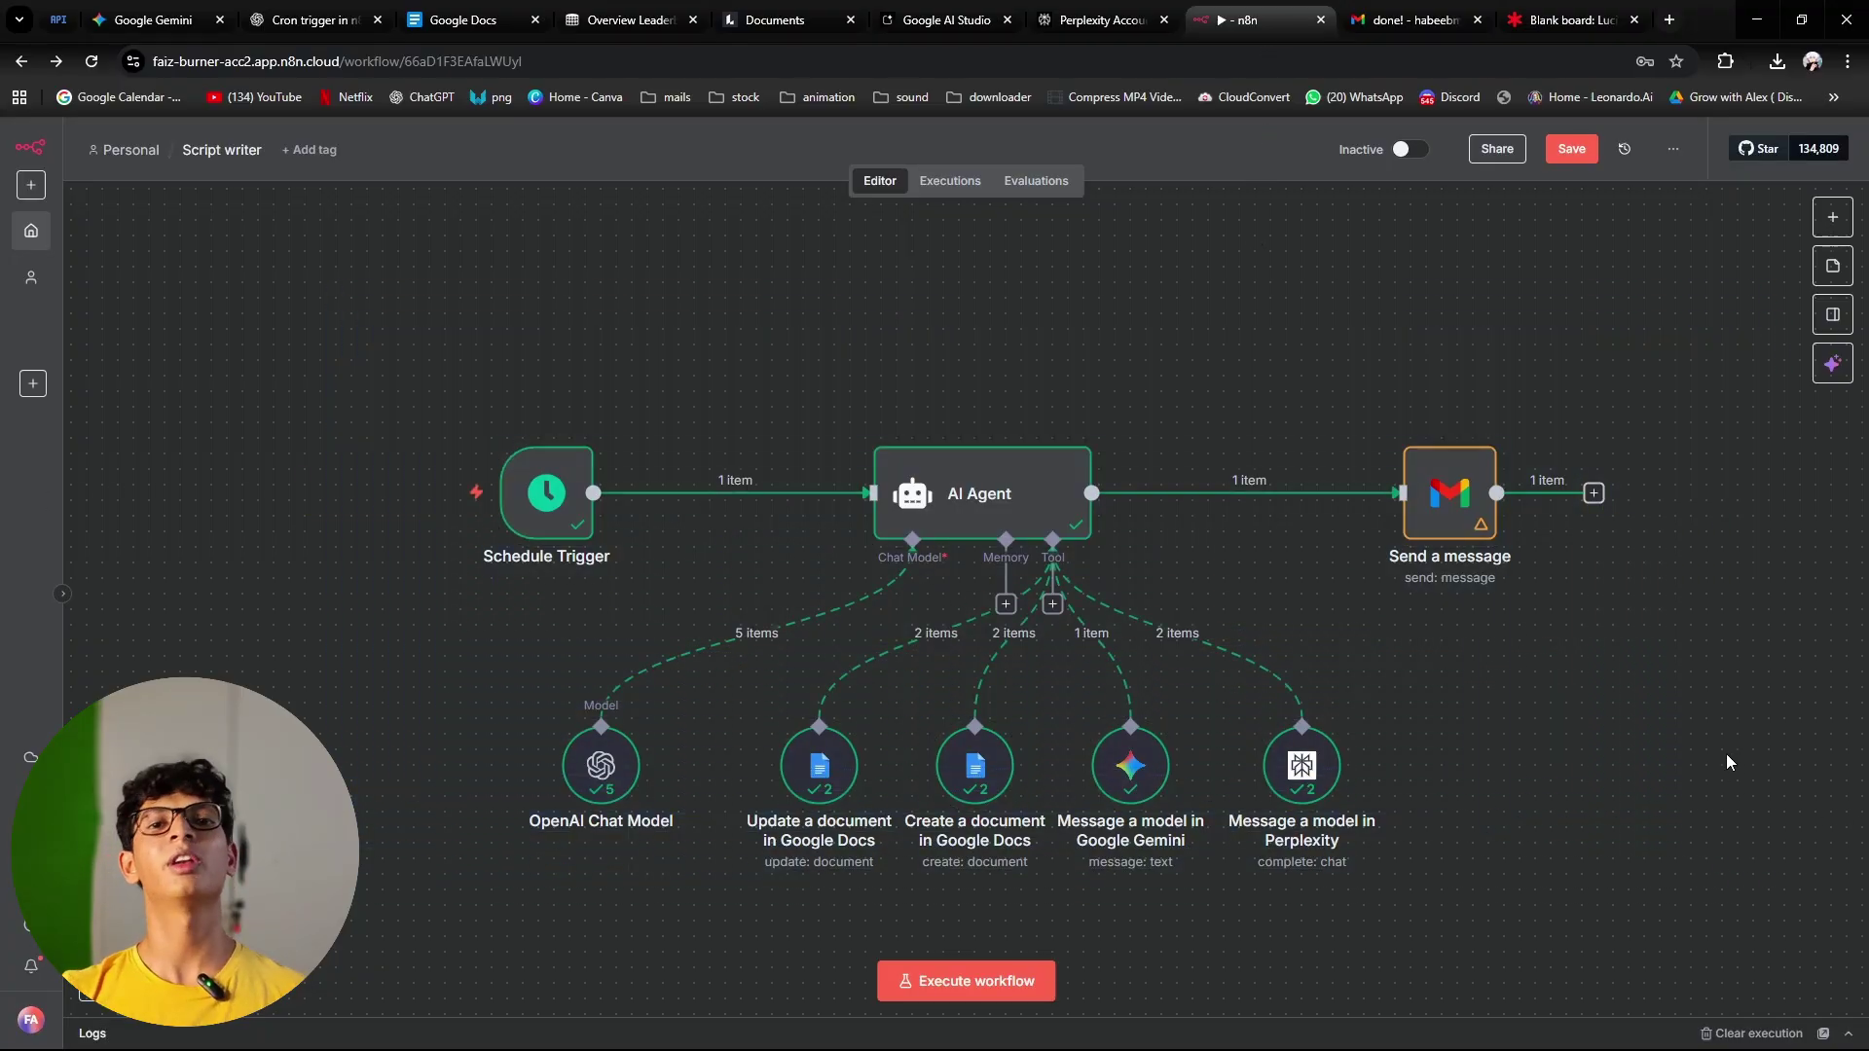